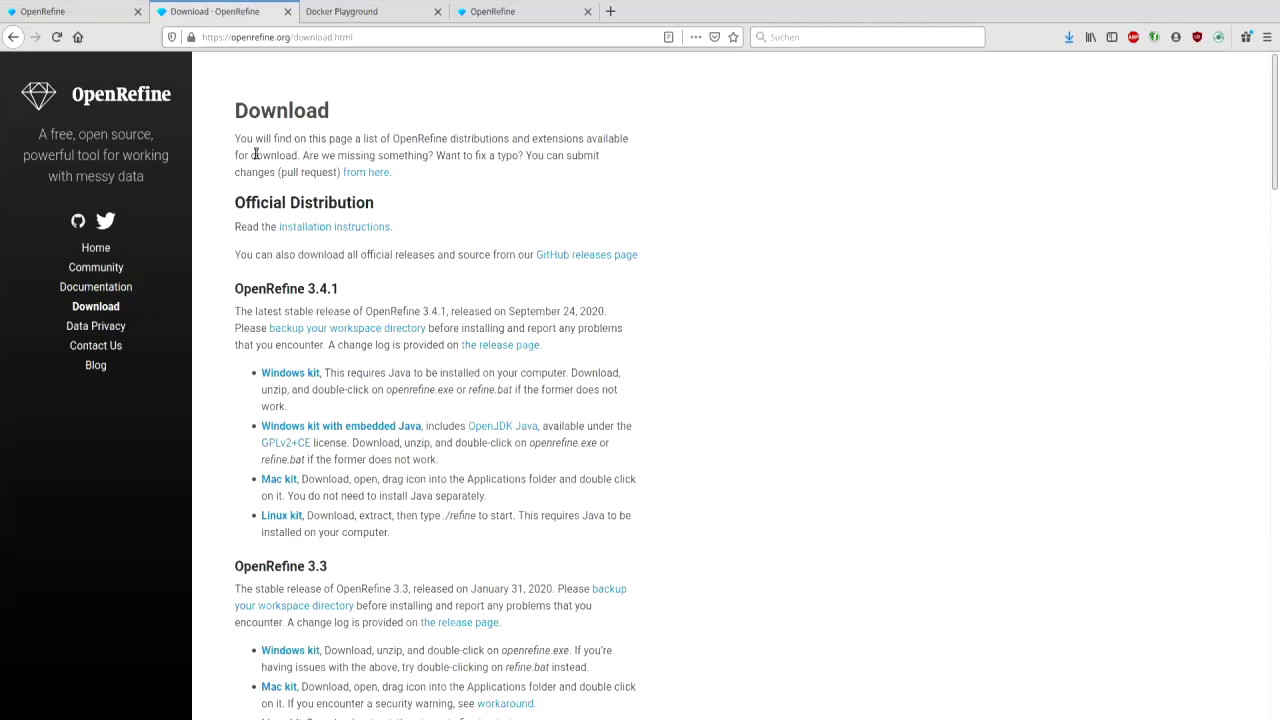
- Switch from the openrefine.org download page to the running OpenRefine instance's tab
{"action": "left_click", "coordinate": [59, 12]}
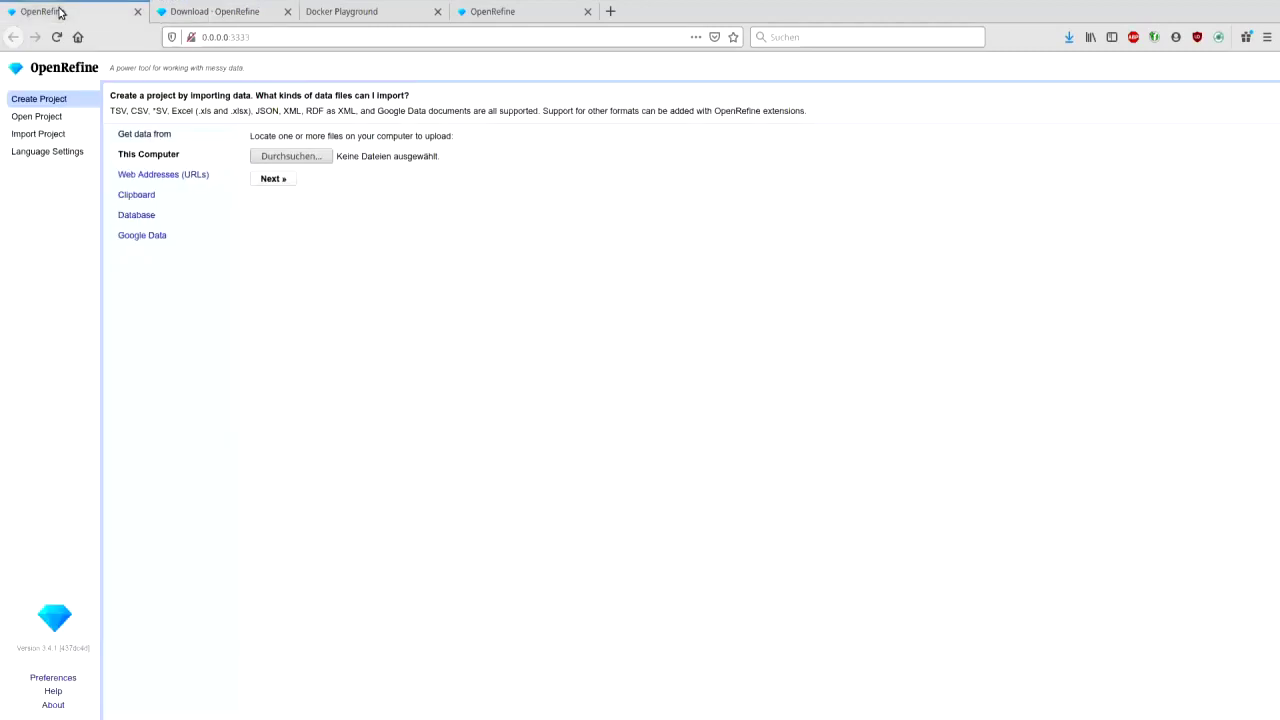
- Check the local server address 0.0.0.0:3333, then go to Language Settings
{"action": "left_click", "coordinate": [302, 44]}
{"action": "left_click", "coordinate": [268, 42]}
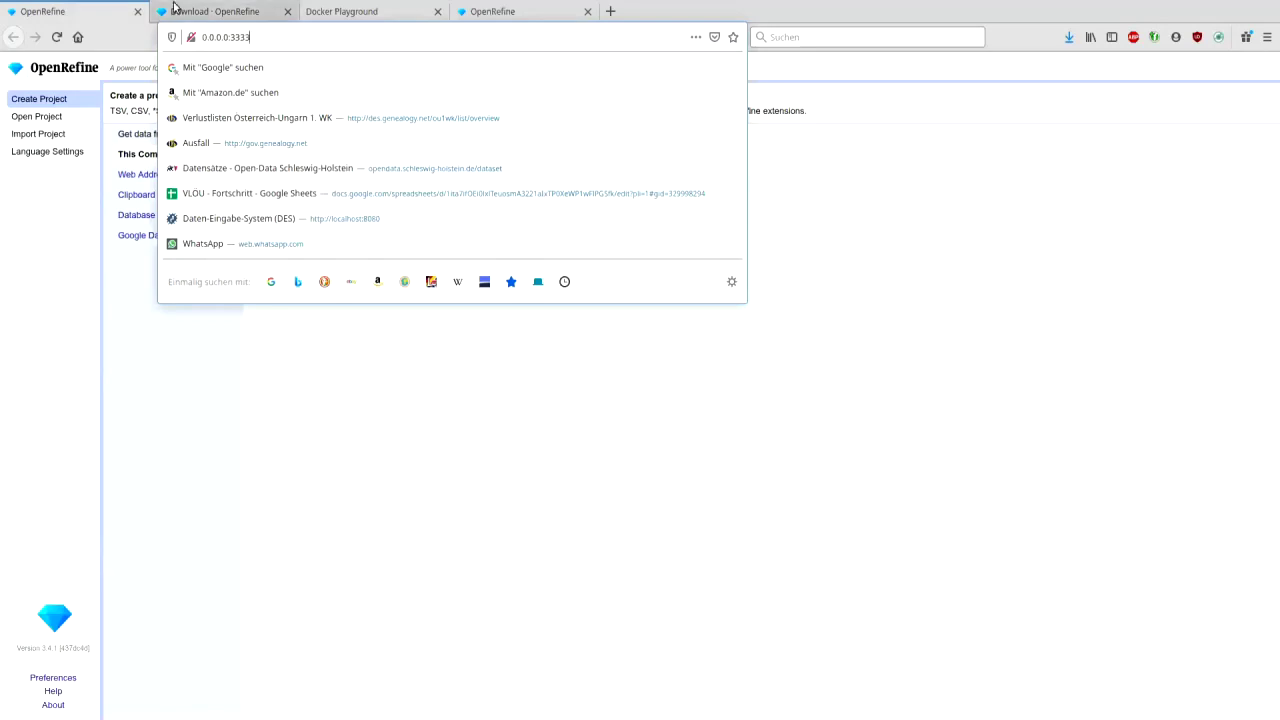
{"action": "left_click", "coordinate": [102, 40]}
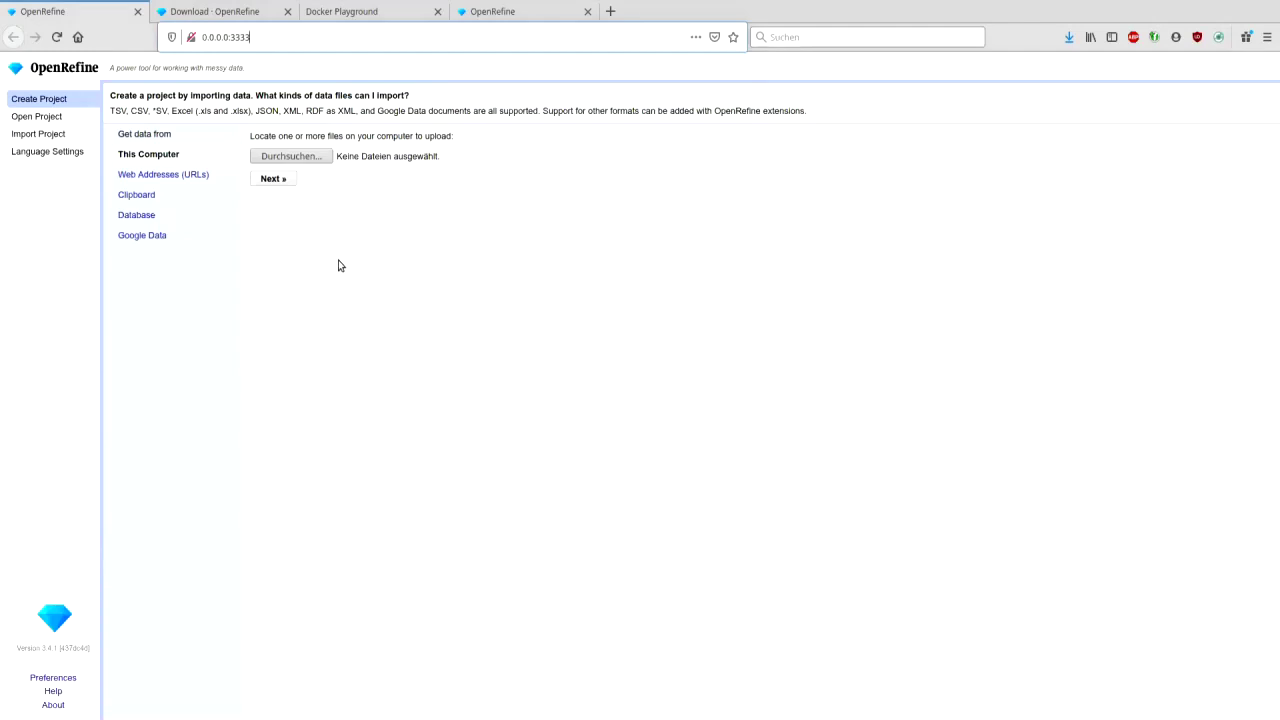
{"action": "left_click", "coordinate": [68, 155]}
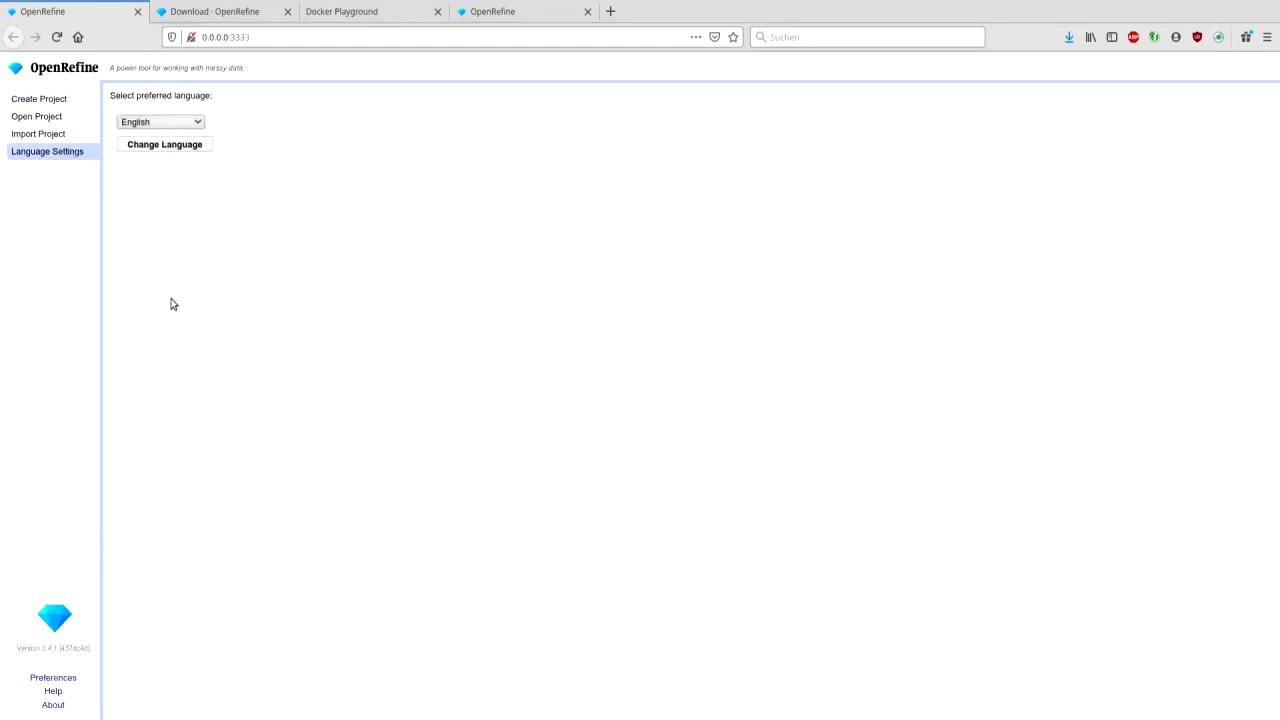
- Apply Deutsch as the interface language, then revert to English from Spracheinstellungen
{"action": "left_click", "coordinate": [164, 144]}
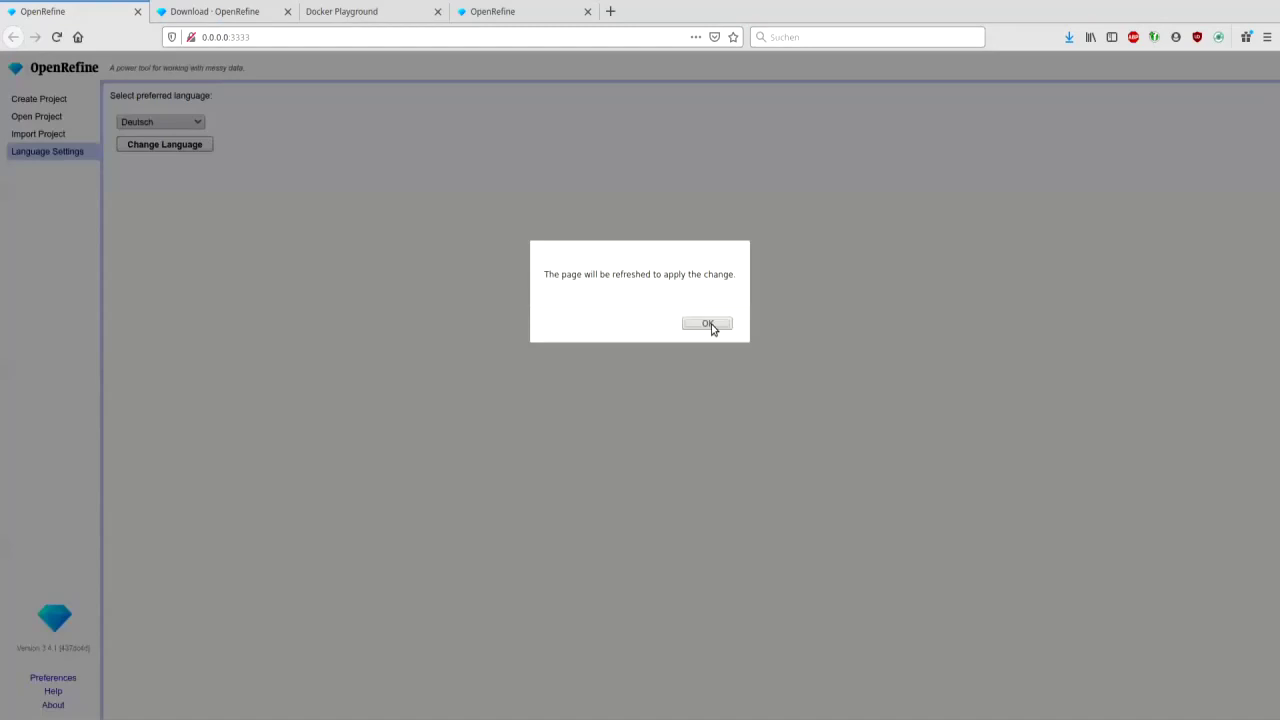
{"action": "left_click", "coordinate": [708, 324]}
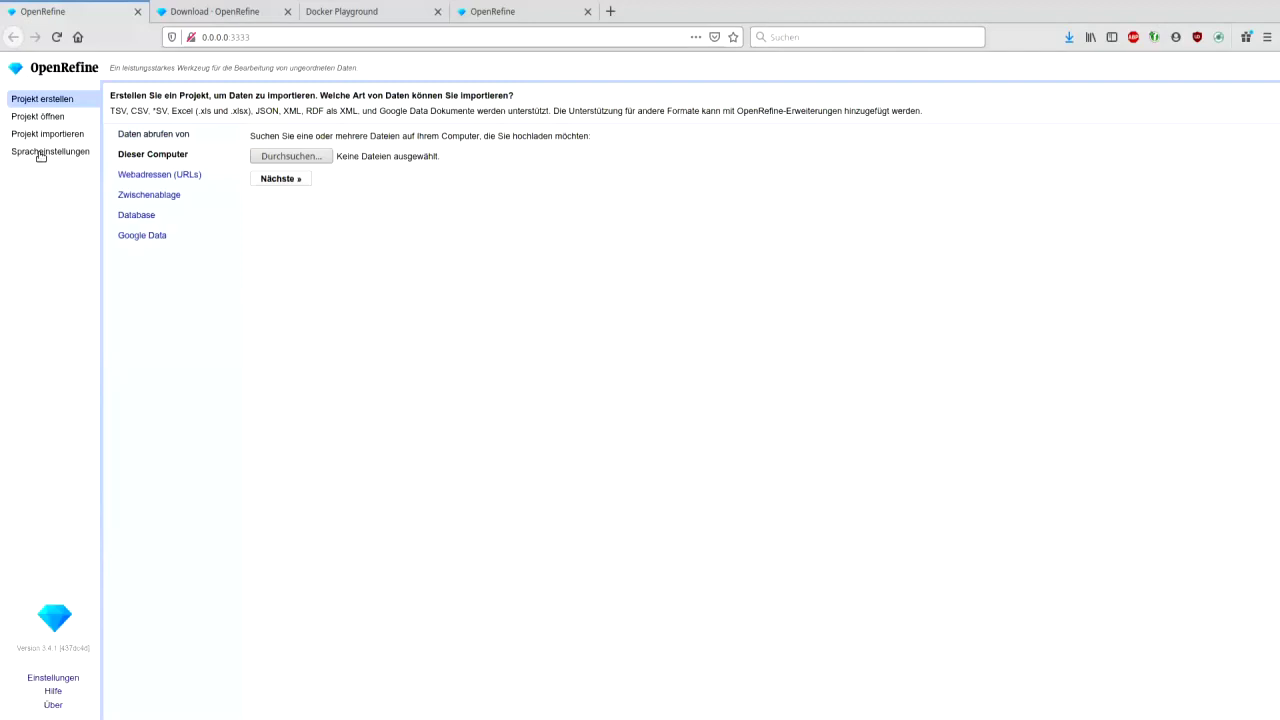
{"action": "left_click", "coordinate": [40, 153]}
{"action": "left_click", "coordinate": [154, 145]}
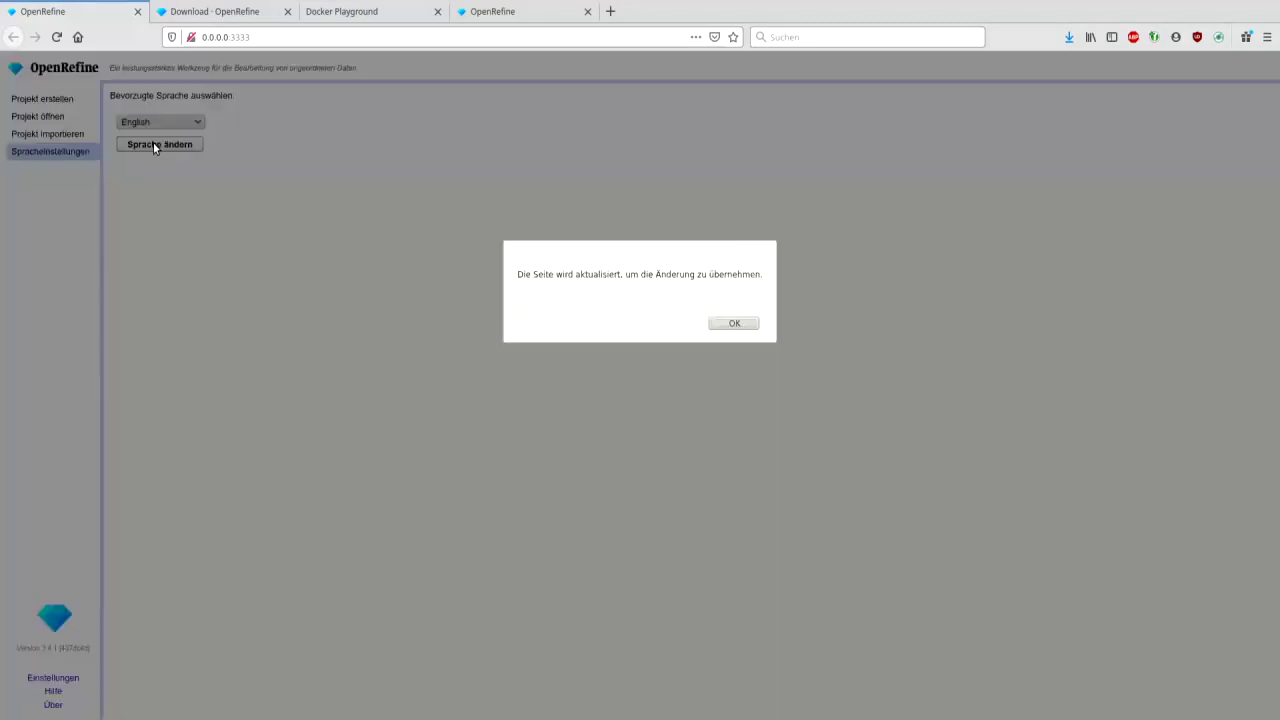
{"action": "left_click", "coordinate": [731, 324]}
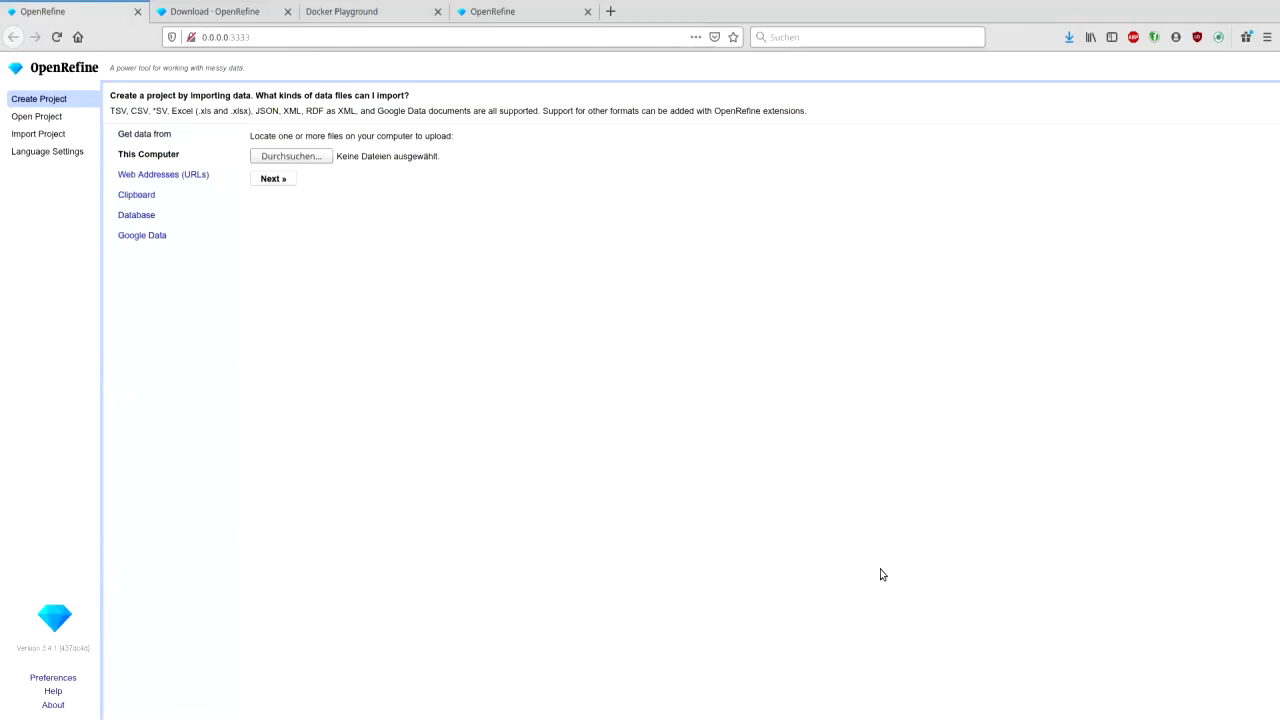
- Upload addressbook.csv and preview how it parses
{"action": "left_click", "coordinate": [945, 621]}
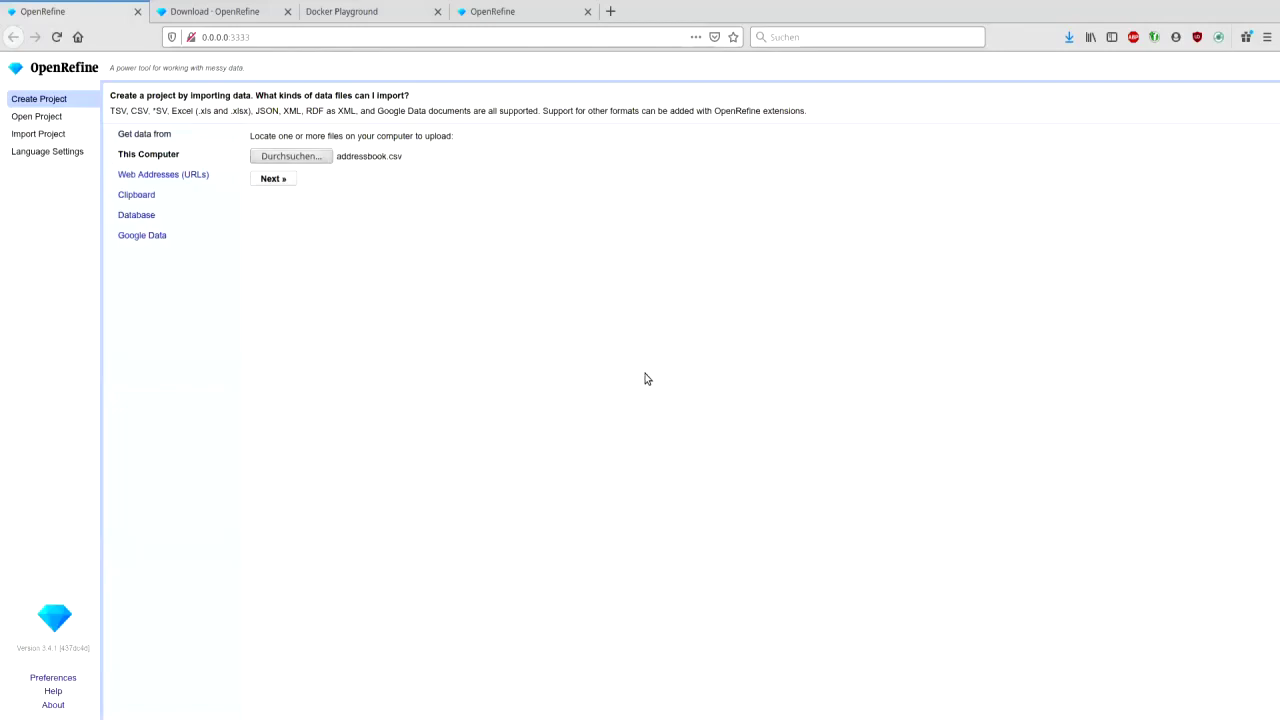
{"action": "left_click", "coordinate": [292, 180]}
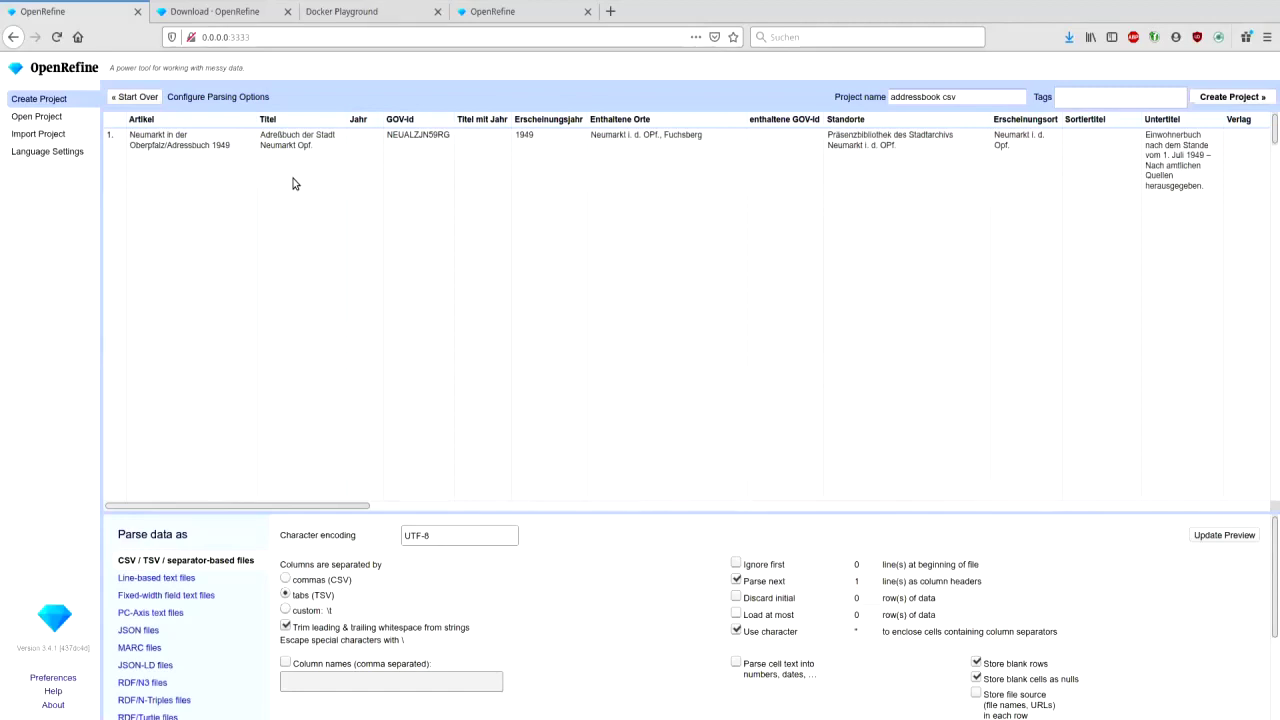
{"action": "left_click_drag", "start_coordinate": [357, 505], "coordinate": [178, 495]}
- Turn off whitespace trimming and quote characters; name the project 'Bibliographie Adressbücher'
{"action": "left_click", "coordinate": [285, 627]}
{"action": "left_click", "coordinate": [737, 631]}
{"action": "left_click_drag", "start_coordinate": [1276, 128], "coordinate": [1277, 192]}
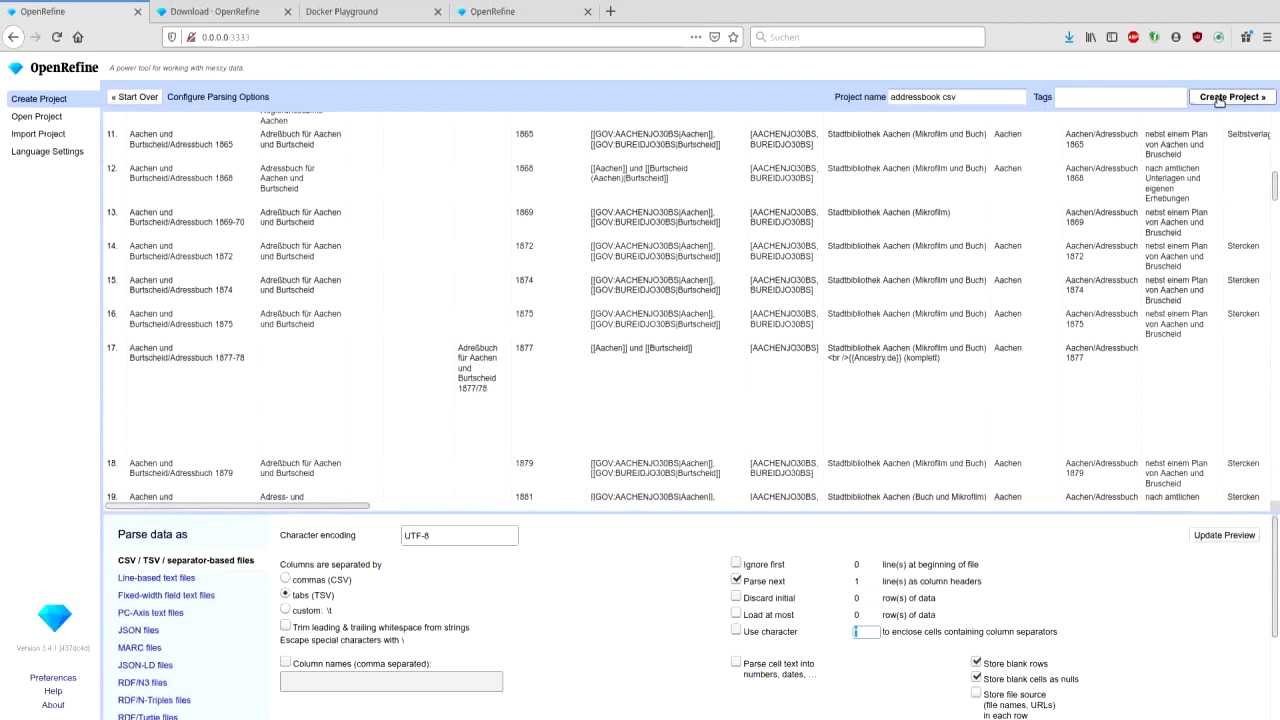
{"action": "triple_click", "coordinate": [987, 97]}
{"action": "type", "text": "Bibliographie Adressbücher"}
- Create the project and scroll through its 11142 rows of address-book data
{"action": "left_click", "coordinate": [1228, 102]}
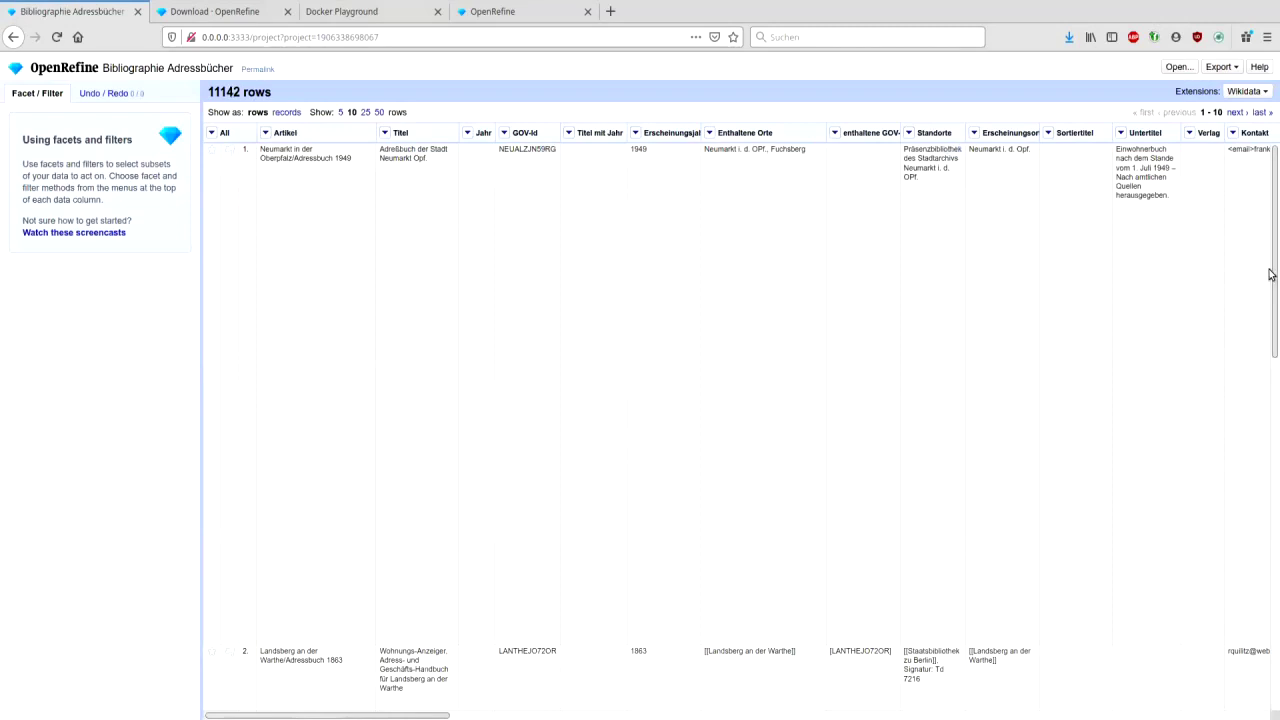
{"action": "left_click_drag", "start_coordinate": [1270, 274], "coordinate": [1276, 572]}
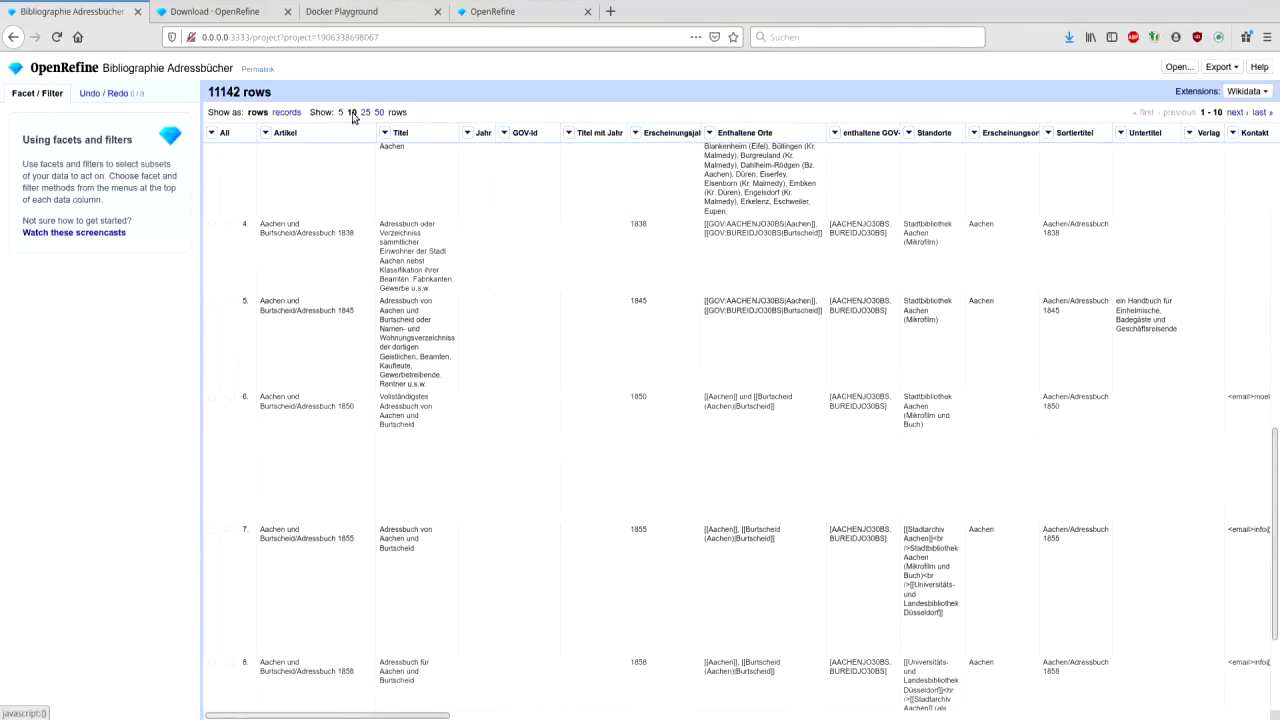
{"action": "left_click_drag", "start_coordinate": [1275, 455], "coordinate": [1276, 520]}
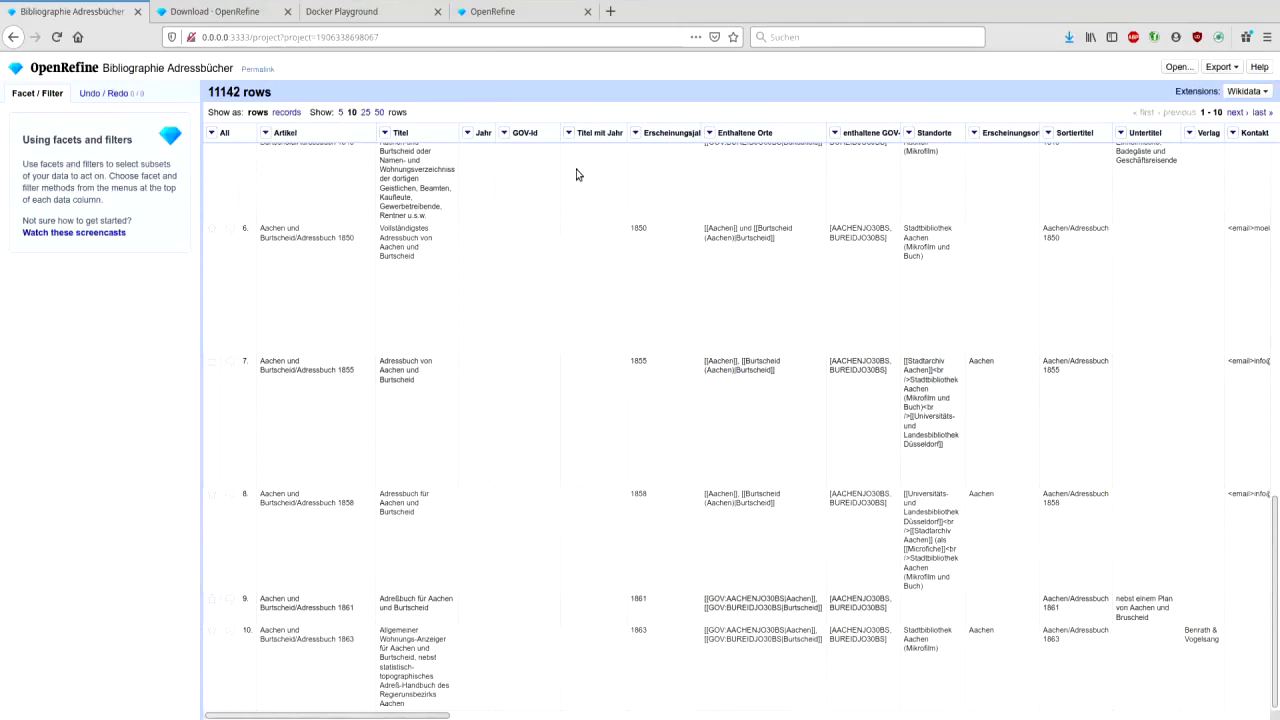
- Add a text facet on the Erscheinungsort column
{"action": "left_click", "coordinate": [974, 134]}
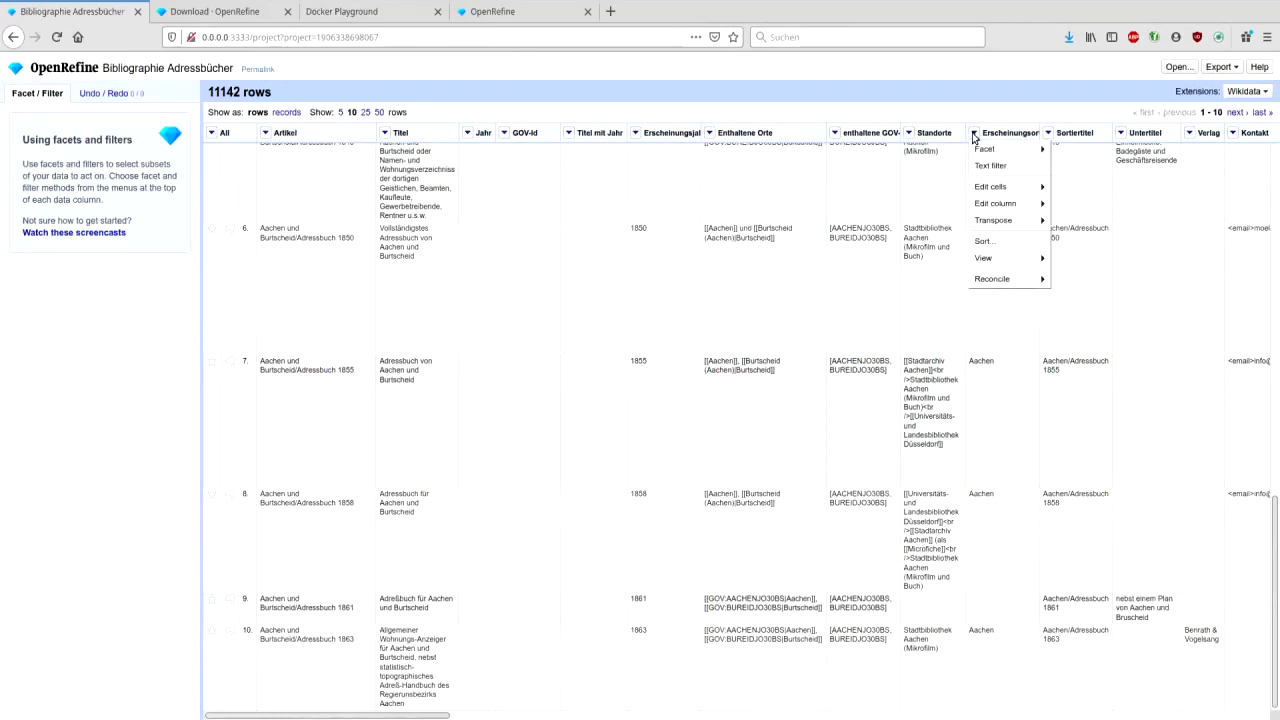
{"action": "mouse_move", "coordinate": [985, 150]}
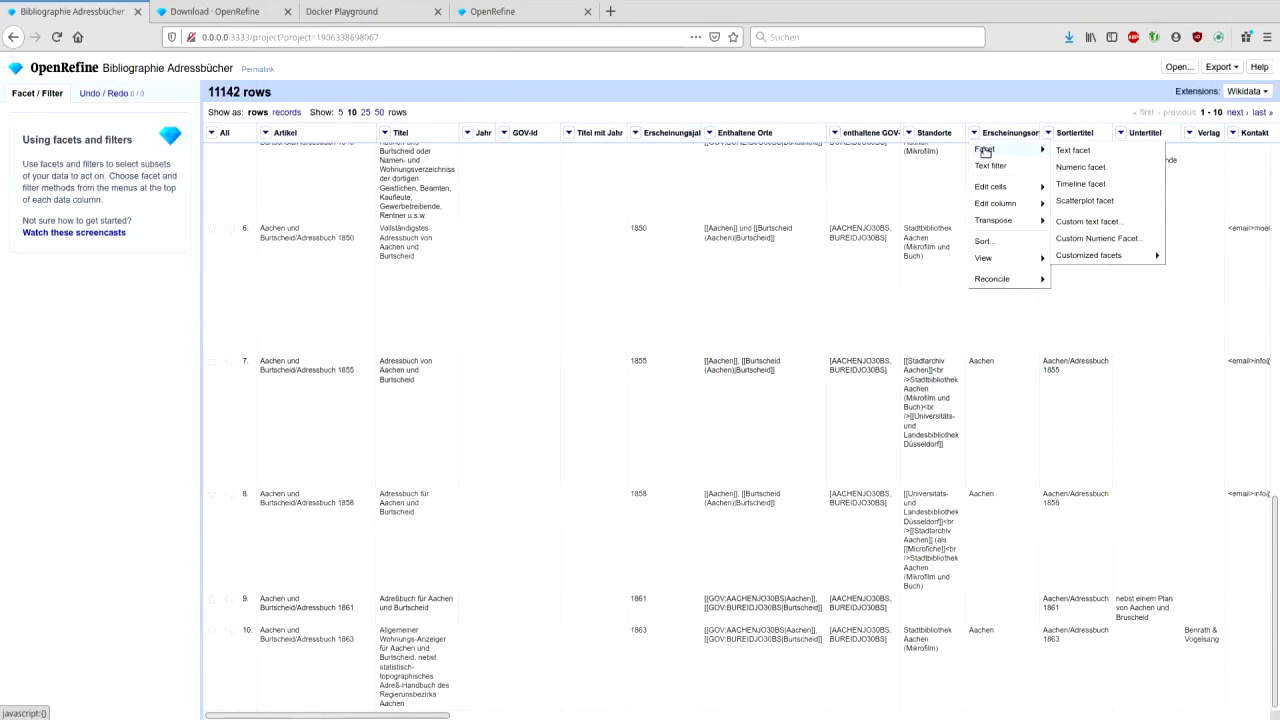
{"action": "left_click", "coordinate": [1072, 151]}
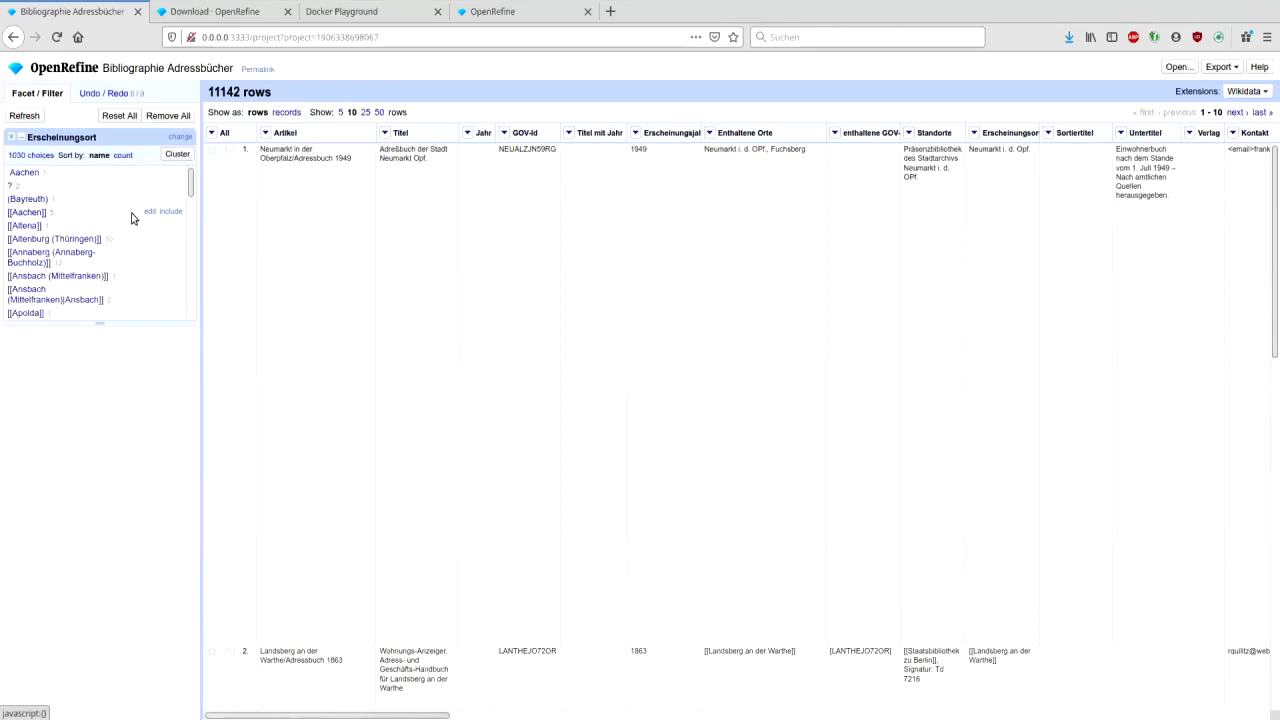
- Filter the facet to Aachen, then to Görlitz, showing 12 rows
{"action": "left_click", "coordinate": [191, 220]}
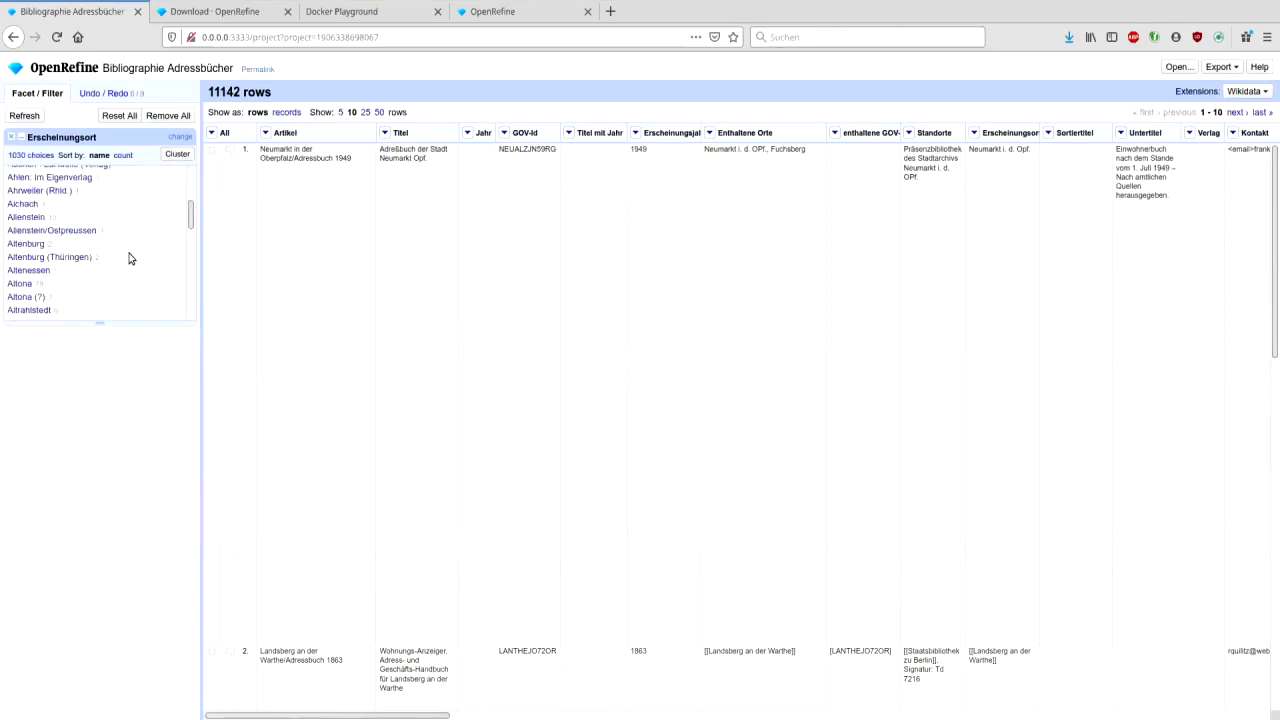
{"action": "scroll", "coordinate": [128, 257], "scroll_direction": "up", "scroll_amount": 3}
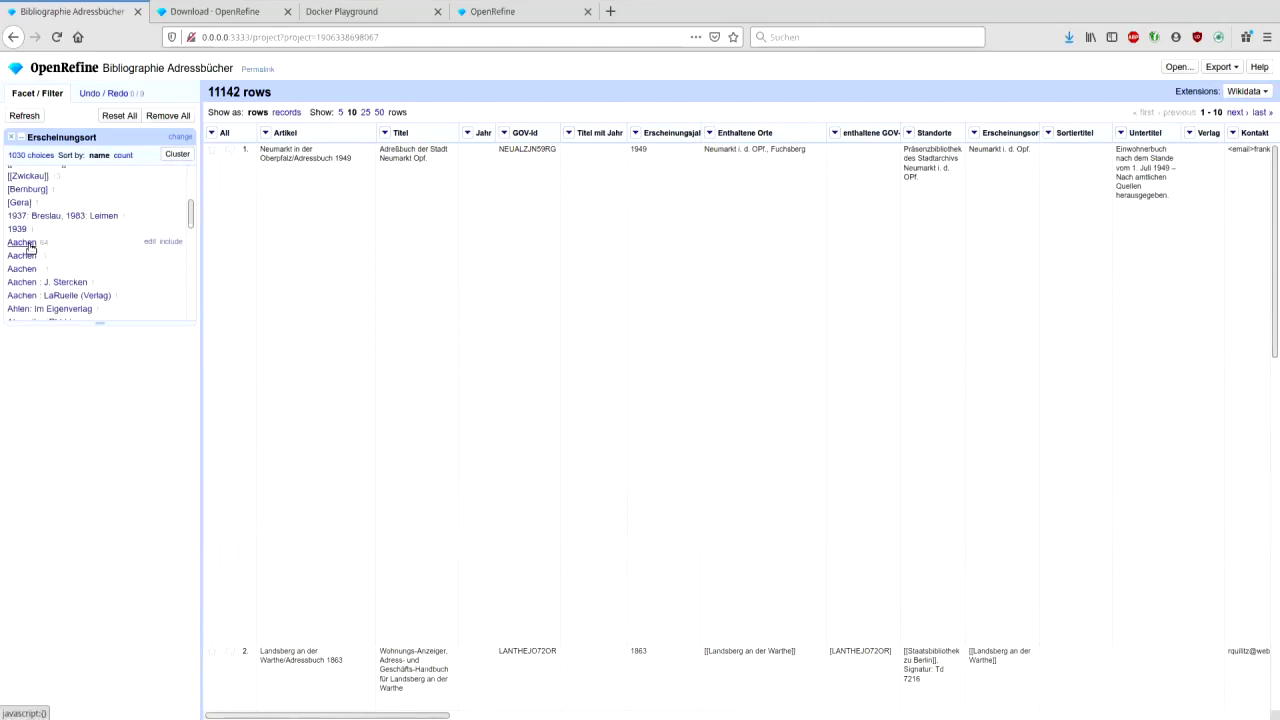
{"action": "left_click", "coordinate": [28, 244]}
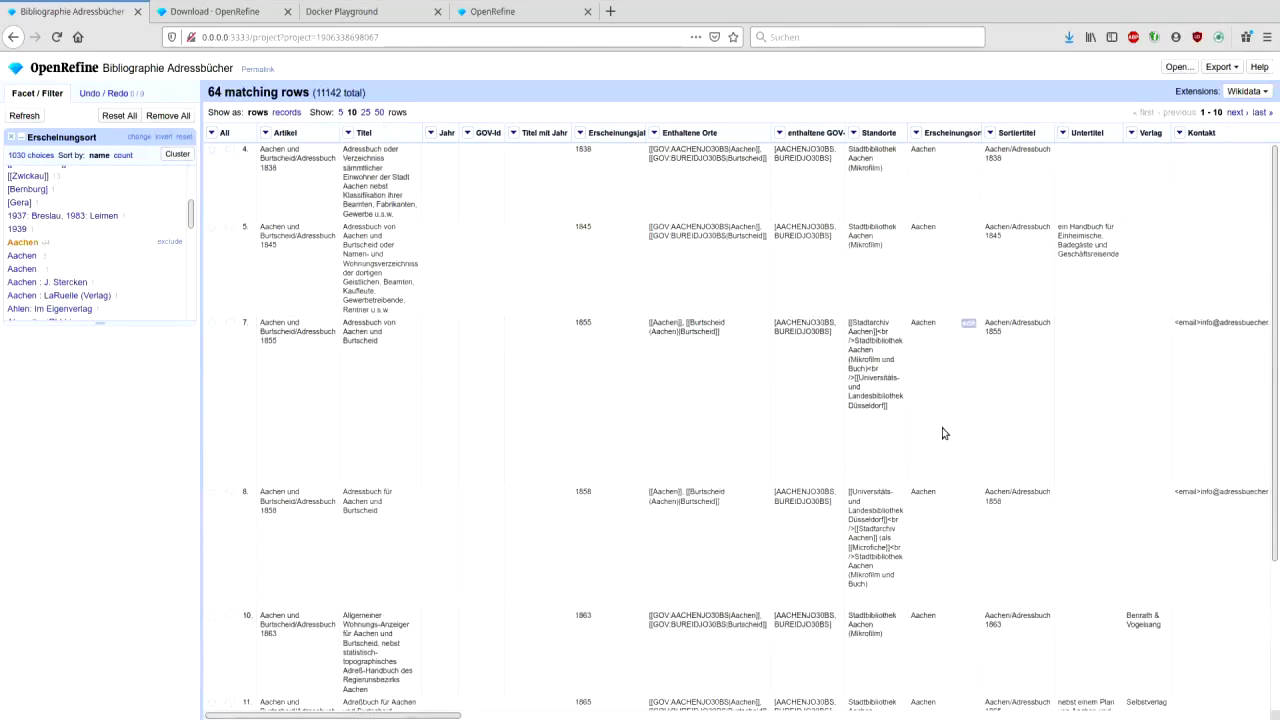
{"action": "left_click_drag", "start_coordinate": [1275, 257], "coordinate": [1275, 420]}
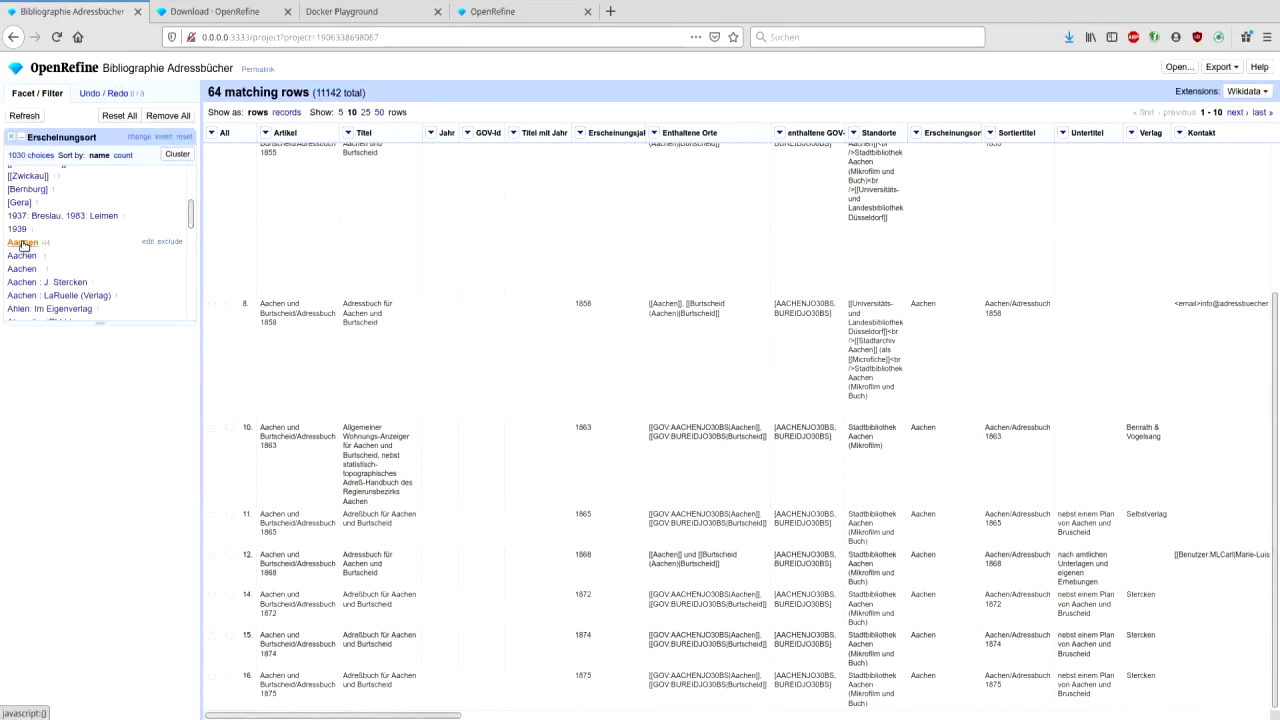
{"action": "left_click", "coordinate": [191, 249]}
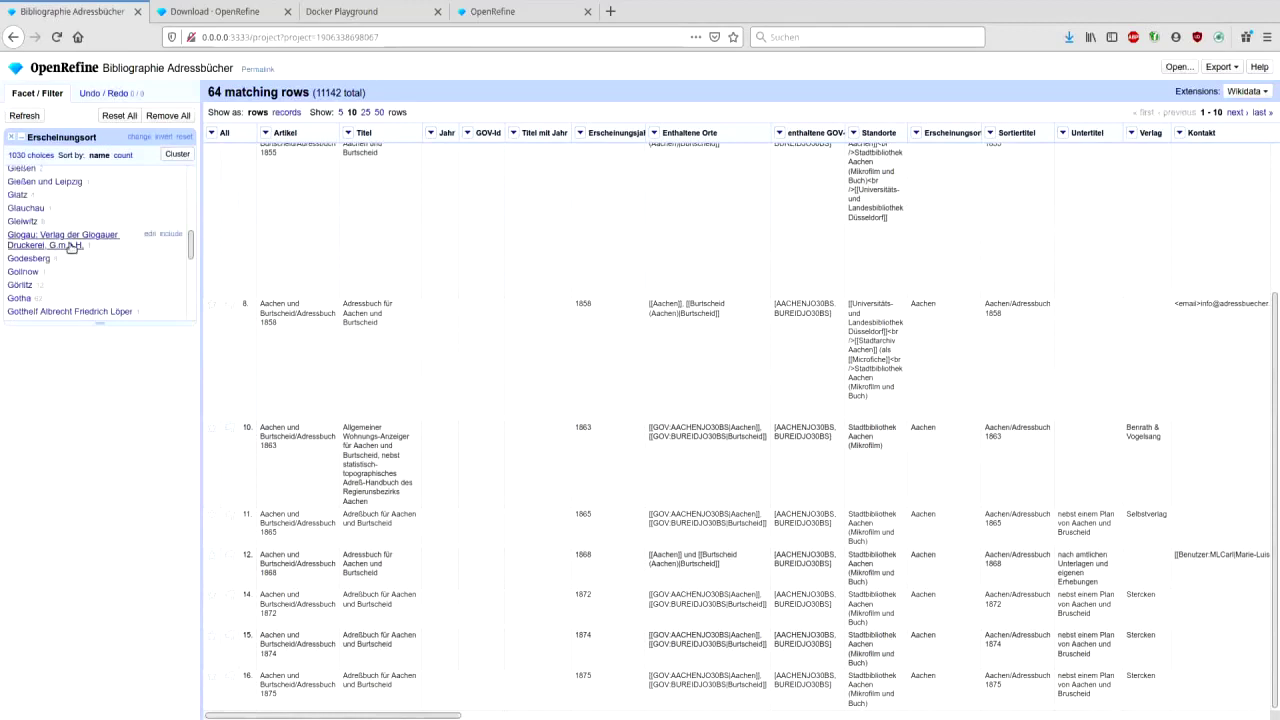
{"action": "left_click", "coordinate": [21, 285]}
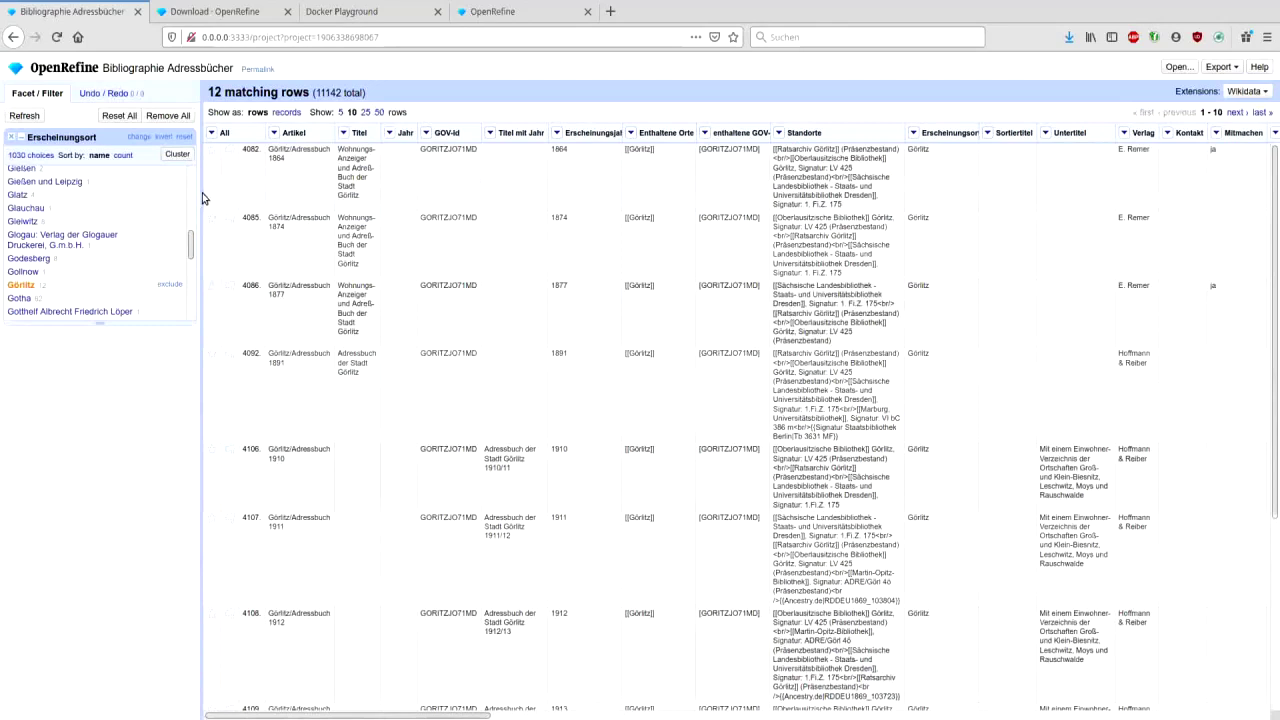
{"action": "left_click_drag", "start_coordinate": [189, 250], "coordinate": [190, 180]}
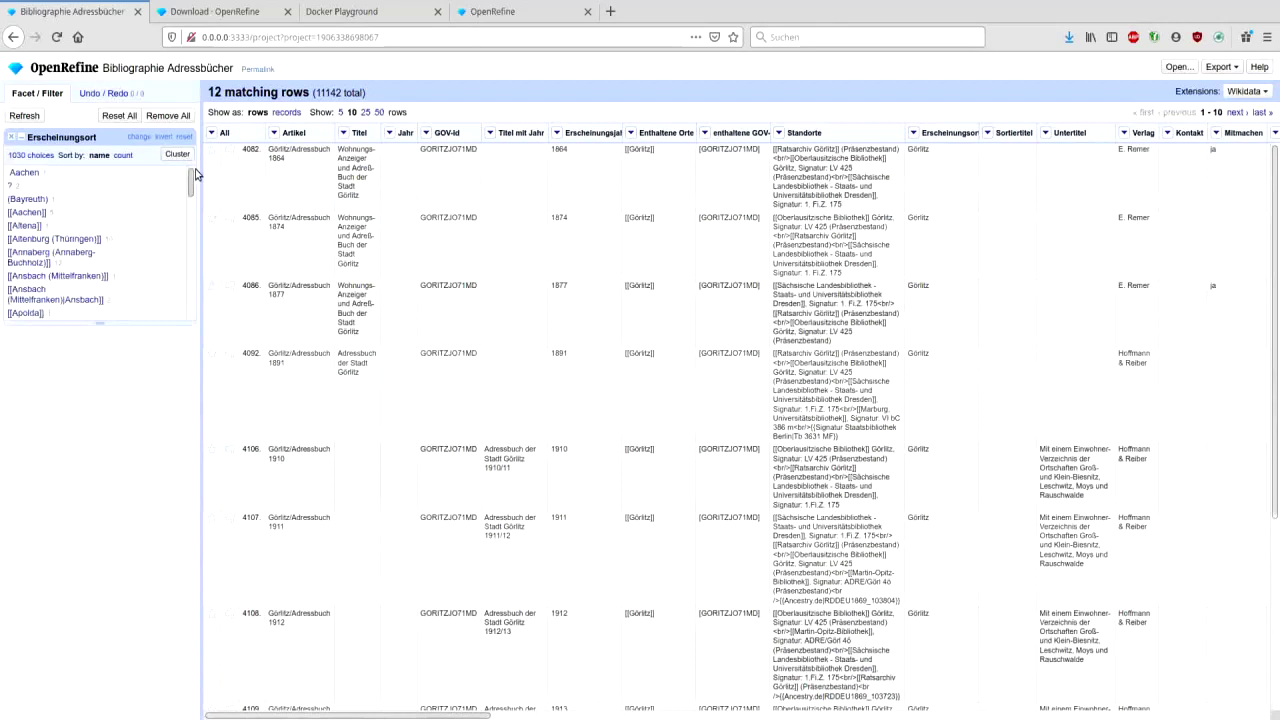
{"action": "left_click", "coordinate": [123, 156]}
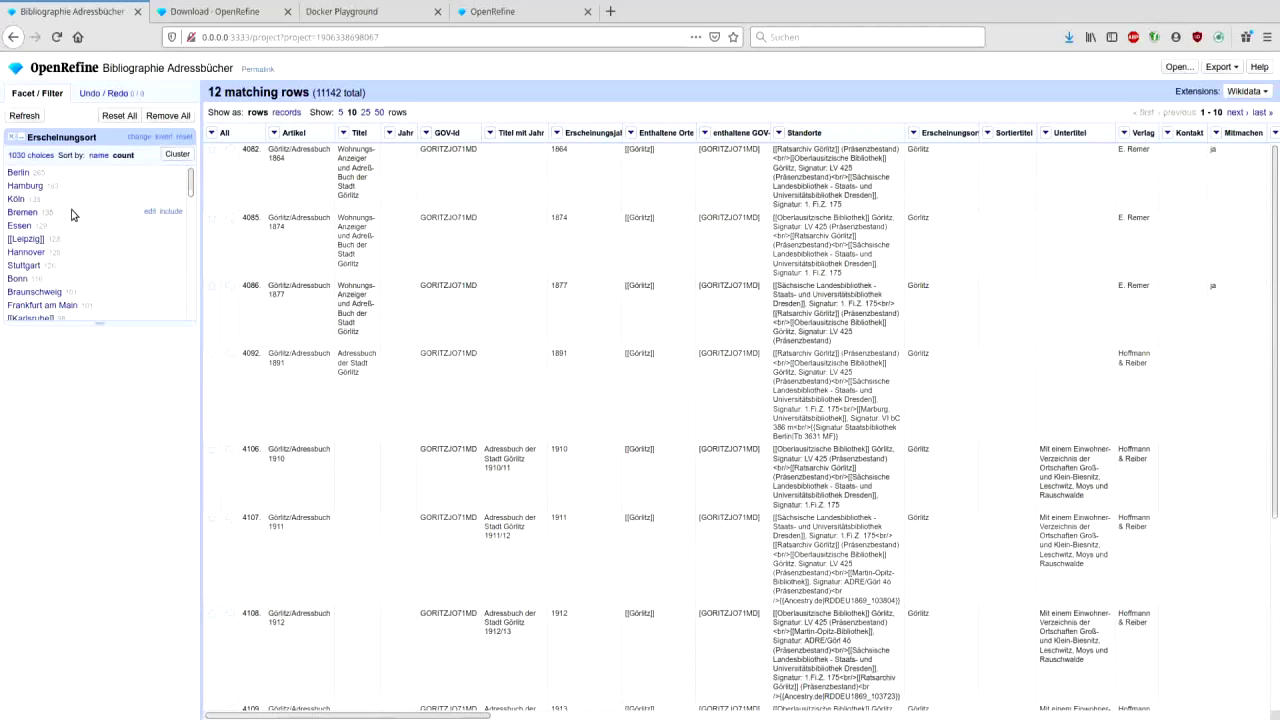
{"action": "left_click", "coordinate": [98, 156]}
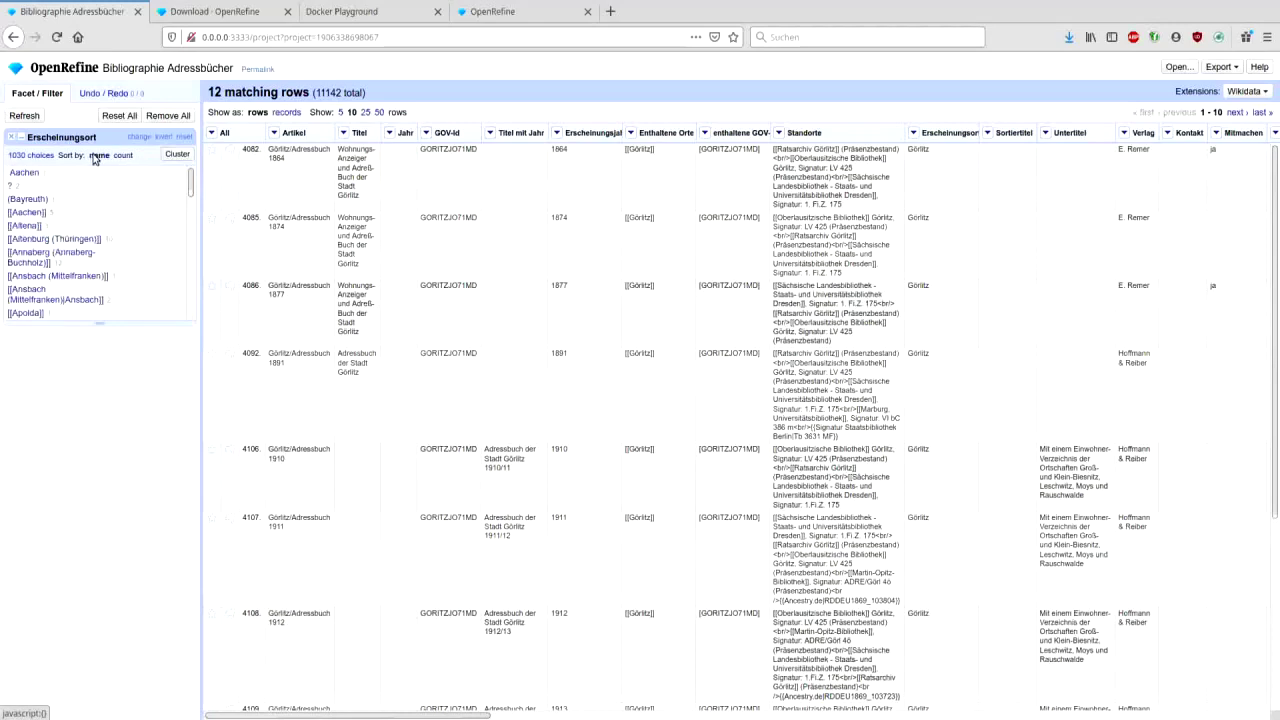
{"action": "scroll", "coordinate": [83, 237], "scroll_direction": "down", "scroll_amount": 3}
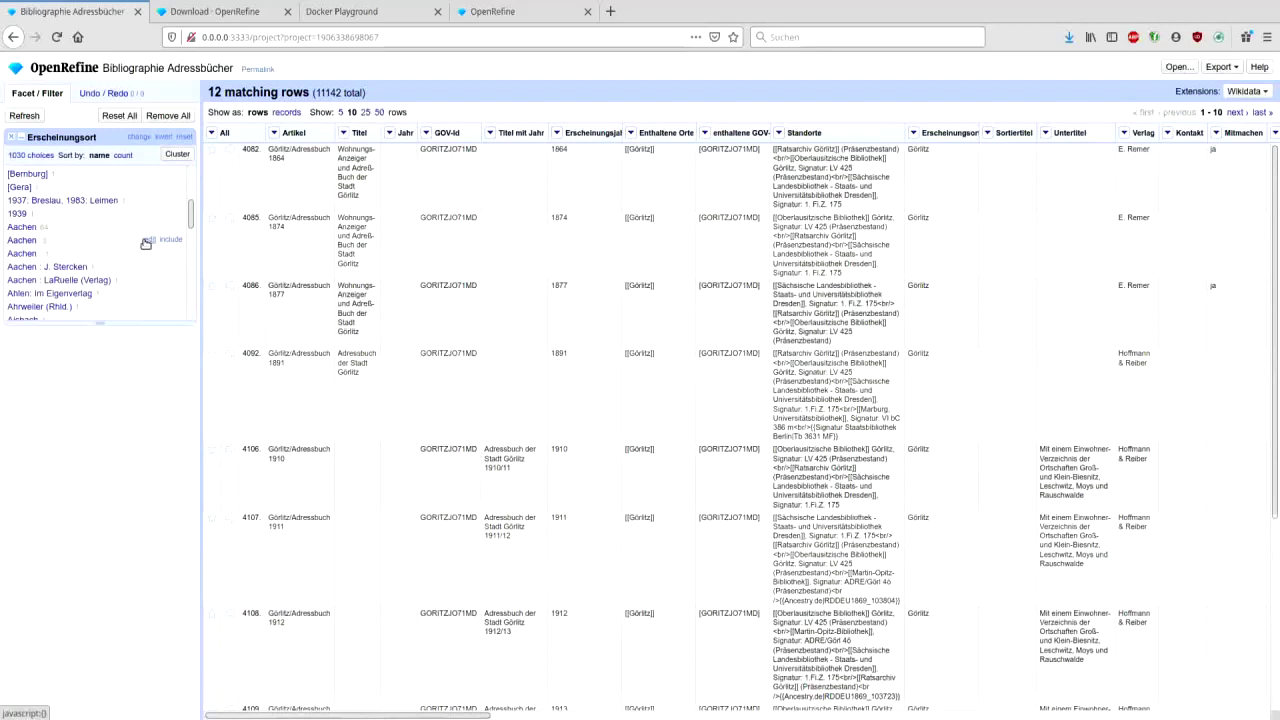
- Rename two Aachen spelling variants in the facet to plain 'Aachen', leaving 1028 choices
{"action": "left_click", "coordinate": [147, 241]}
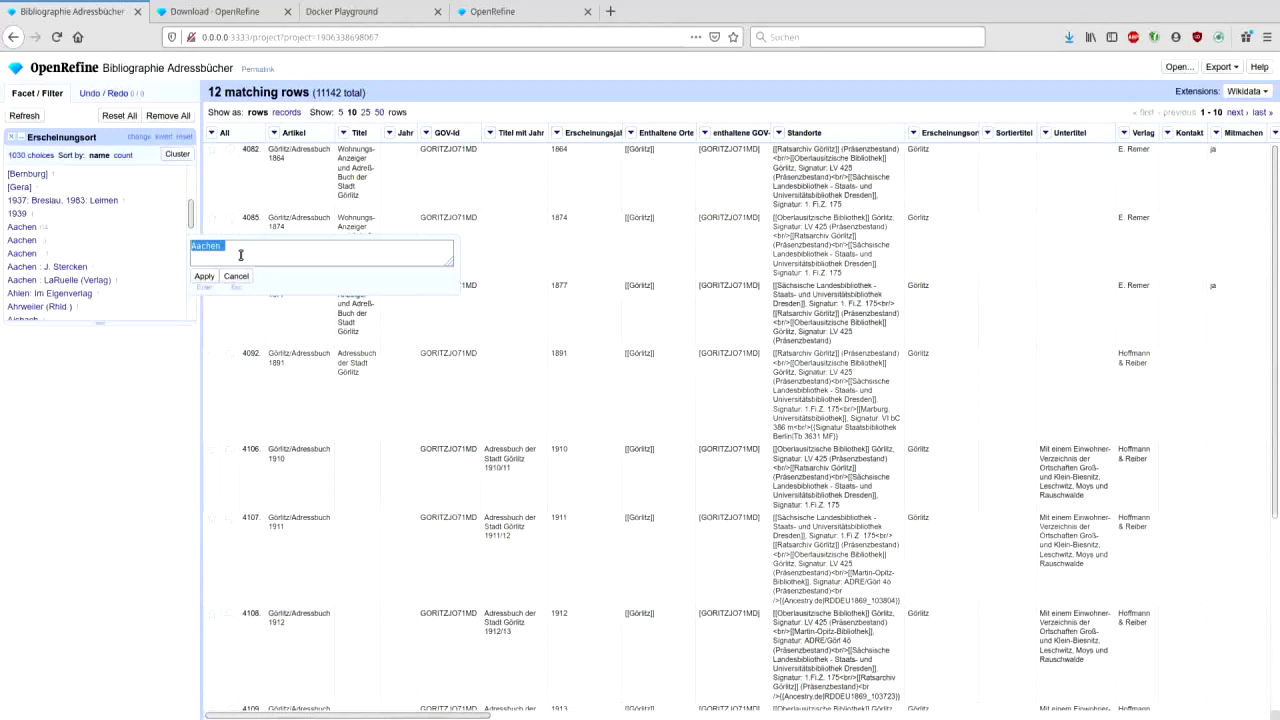
{"action": "left_click", "coordinate": [296, 251]}
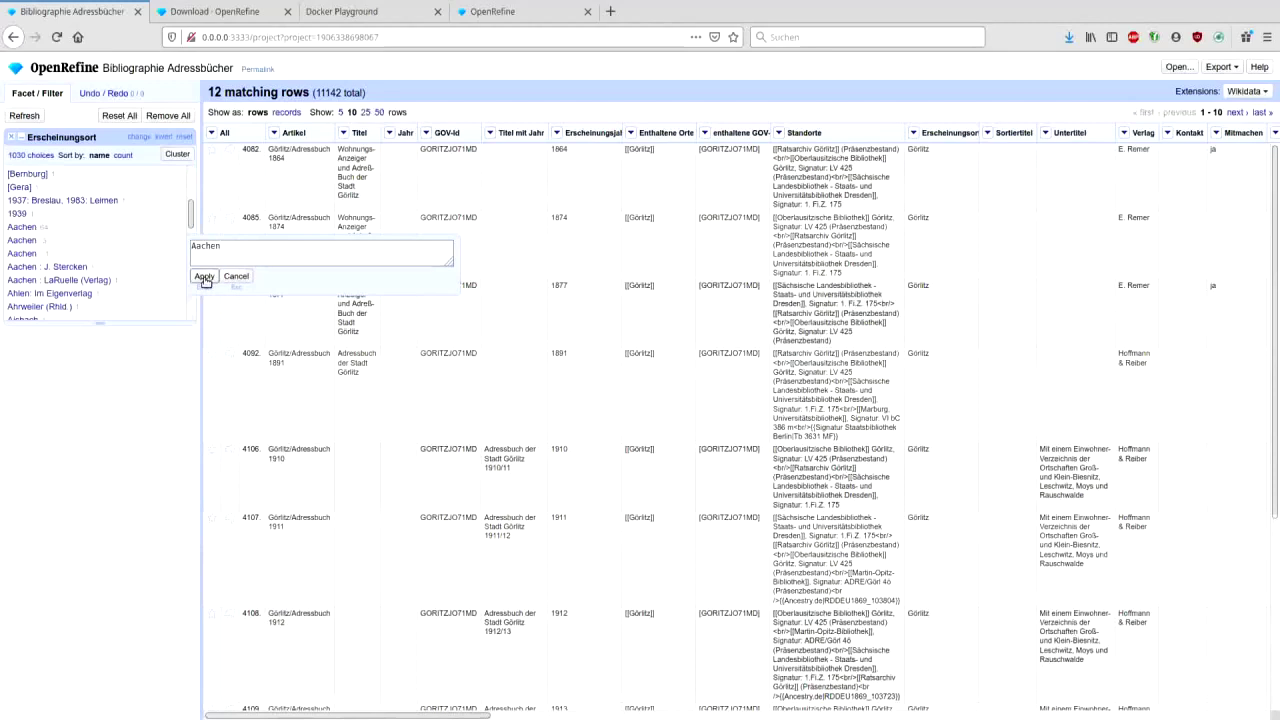
{"action": "left_click", "coordinate": [204, 277]}
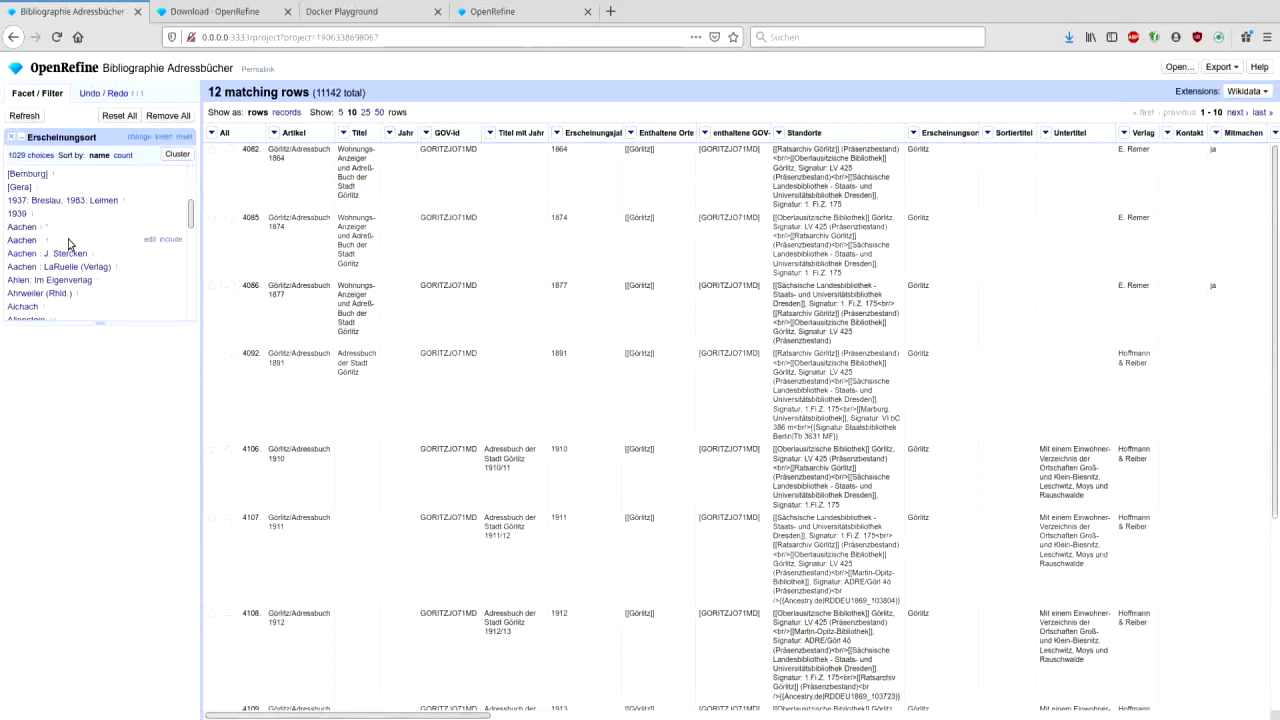
{"action": "left_click", "coordinate": [150, 240]}
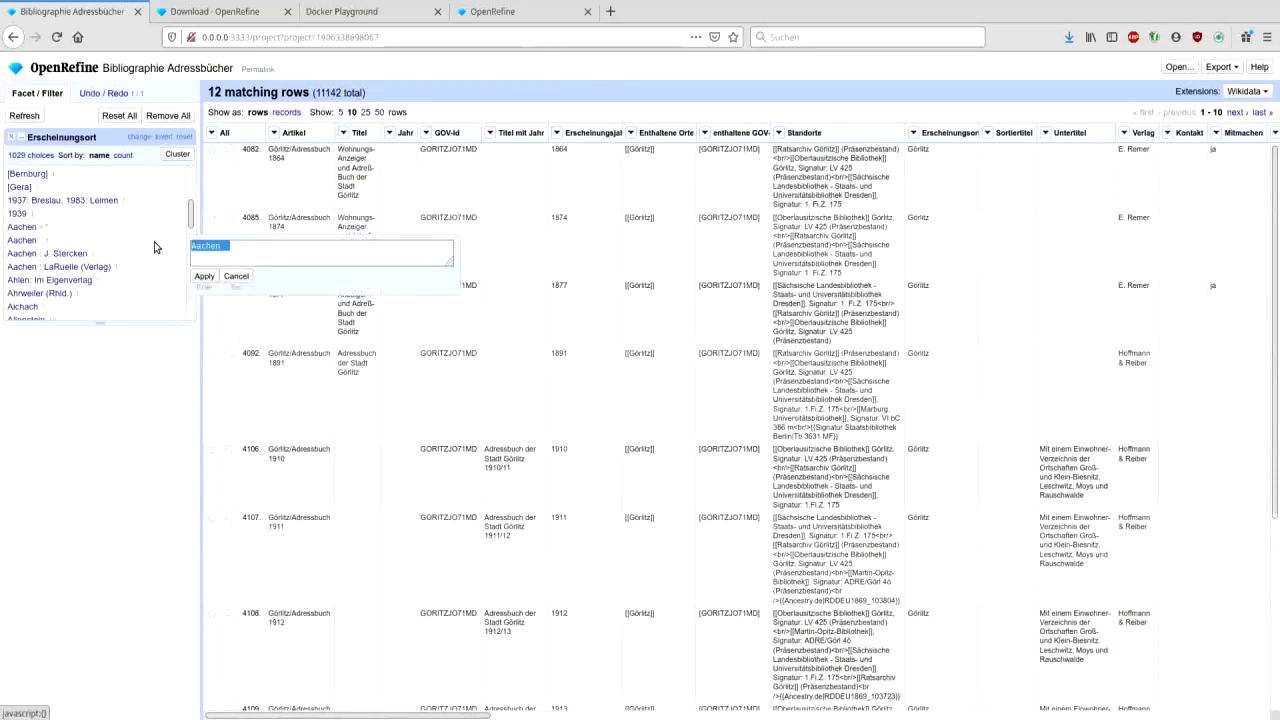
{"action": "left_click", "coordinate": [249, 250]}
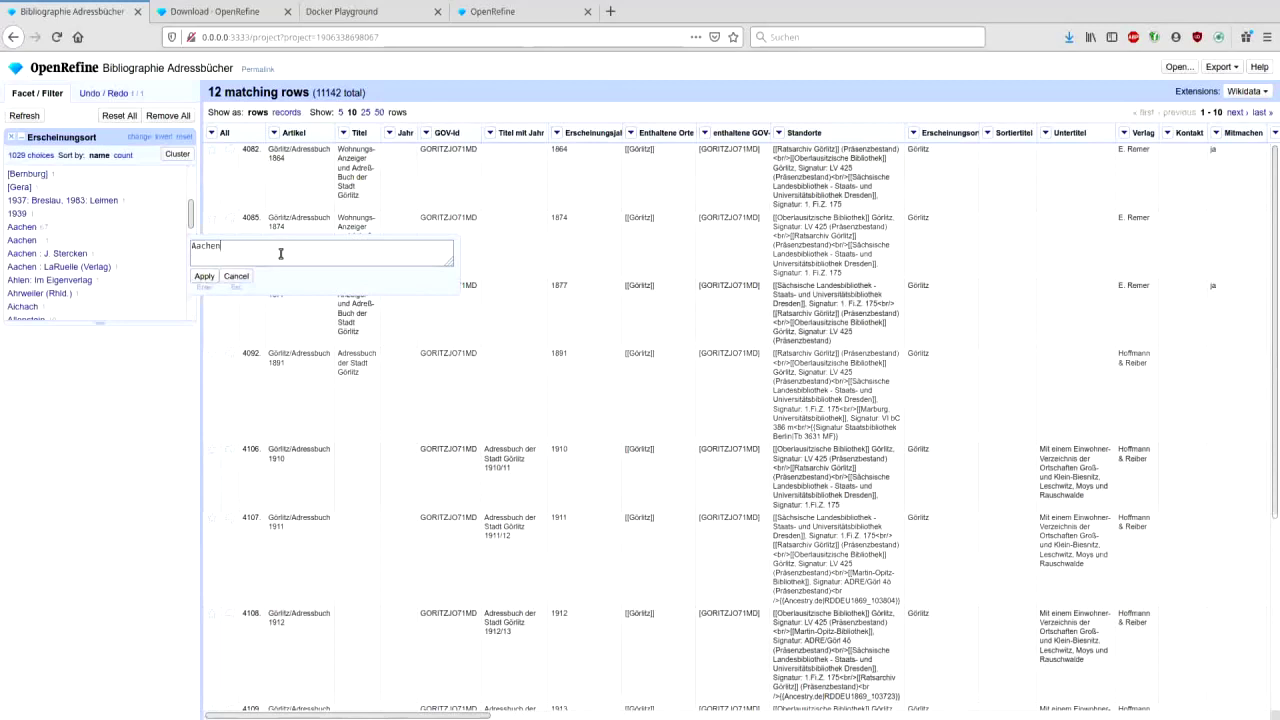
{"action": "left_click", "coordinate": [204, 276]}
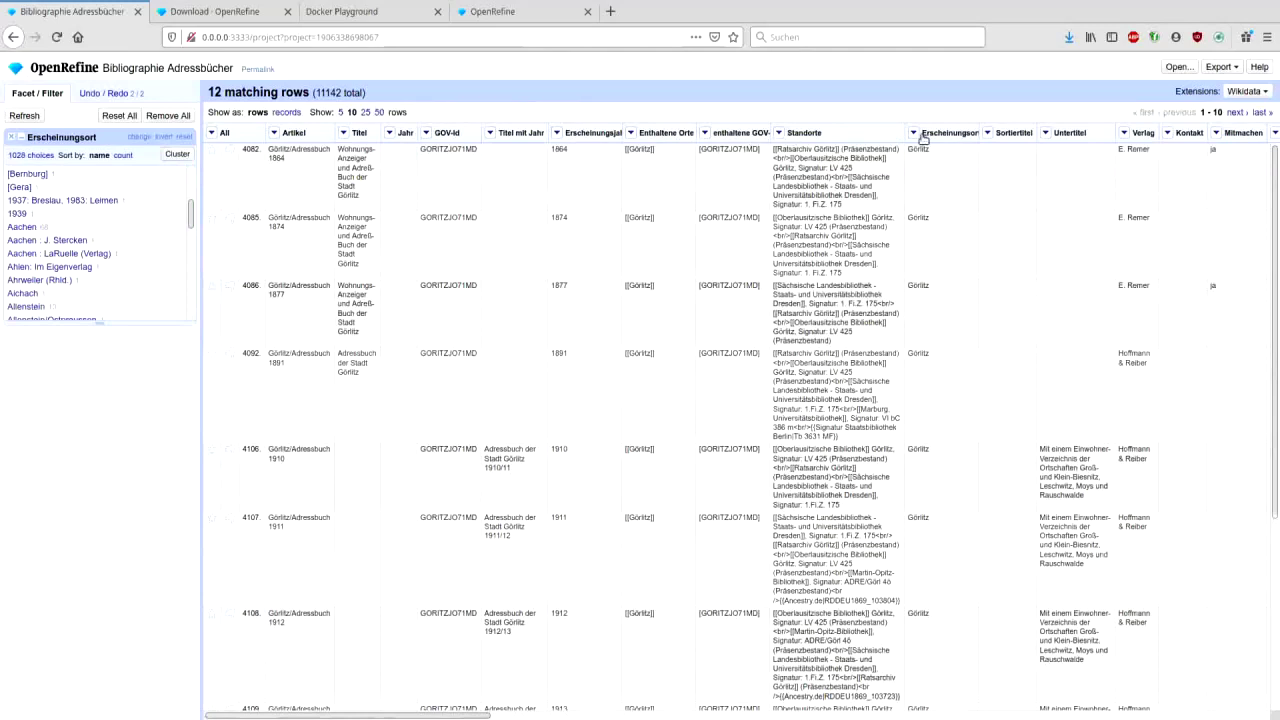
- Trim leading and trailing whitespace in Erscheinungsort cells (value.trim(), 0 cells changed)
{"action": "left_click", "coordinate": [914, 134]}
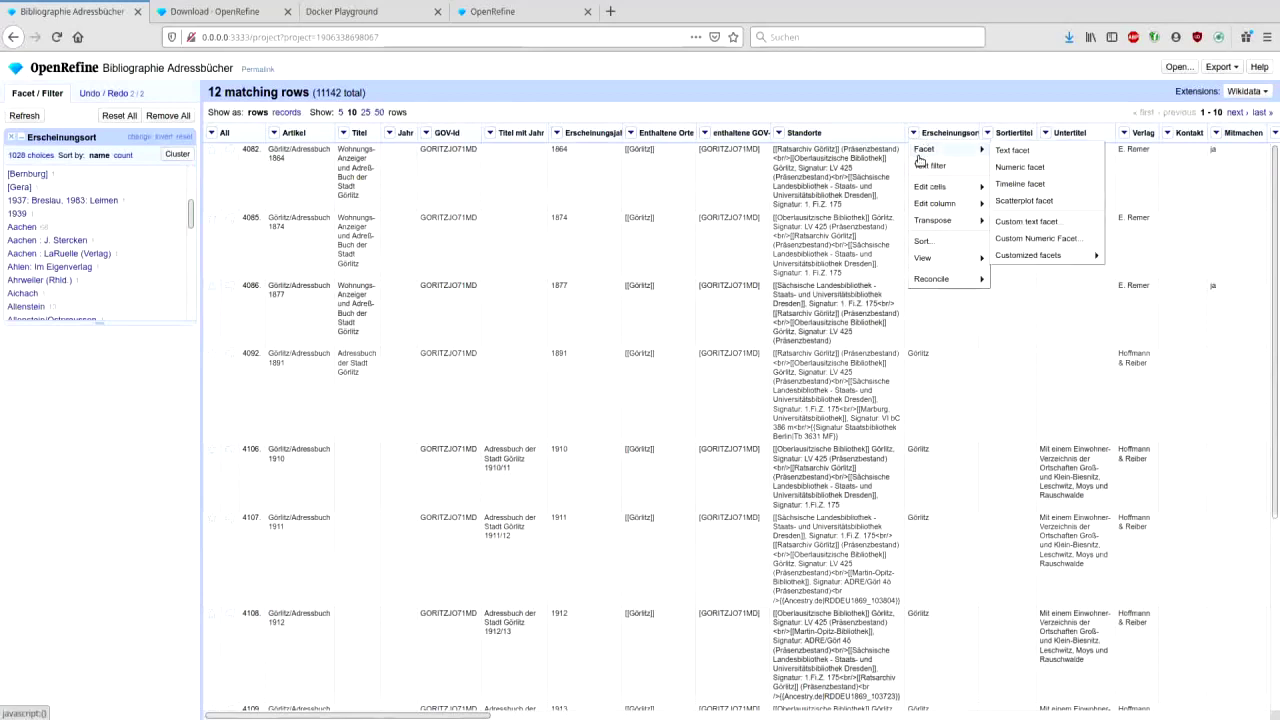
{"action": "mouse_move", "coordinate": [966, 187]}
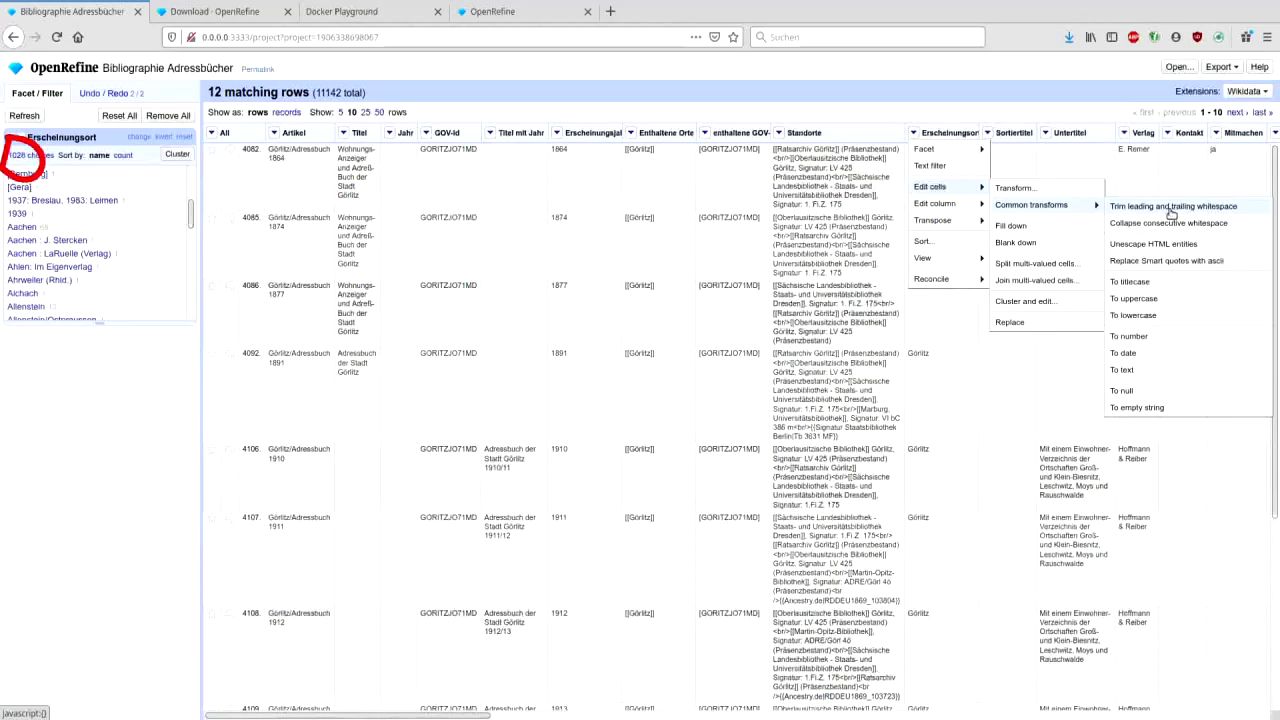
{"action": "left_click", "coordinate": [1170, 208]}
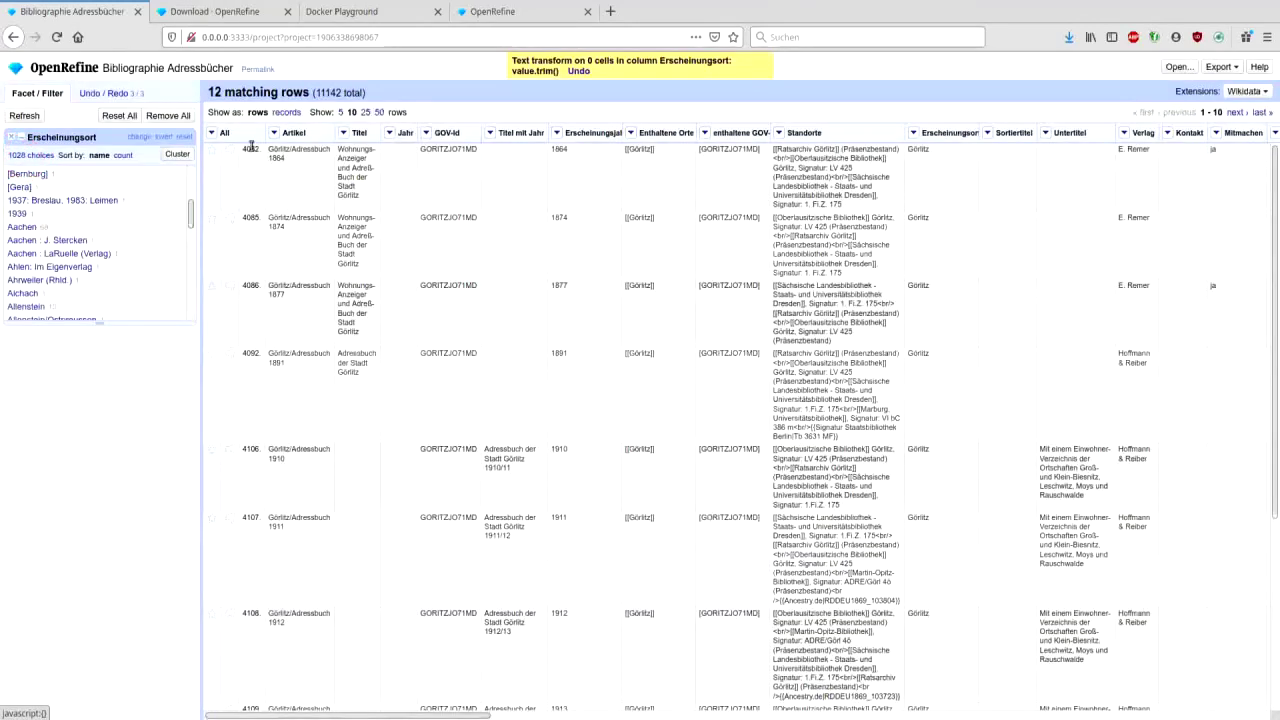
- Collapse consecutive whitespace in Erscheinungsort cells; no cells change
{"action": "left_click_drag", "start_coordinate": [191, 214], "coordinate": [191, 214]}
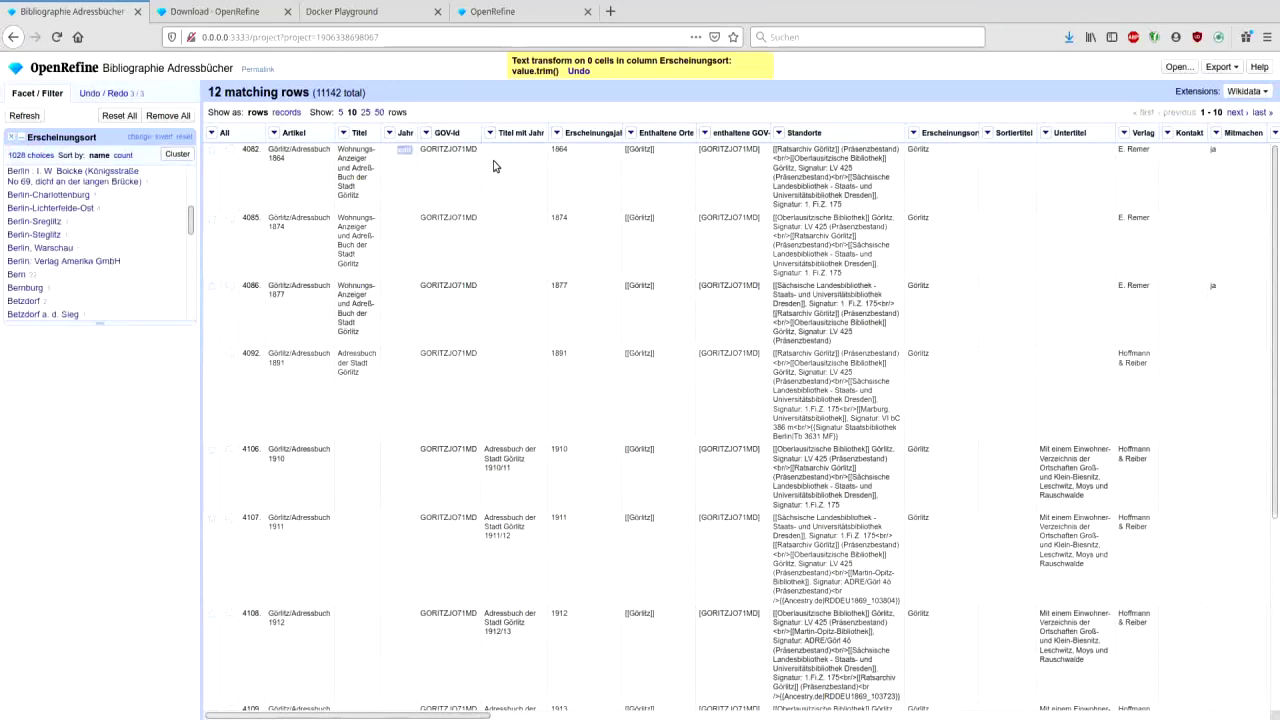
{"action": "left_click", "coordinate": [913, 136]}
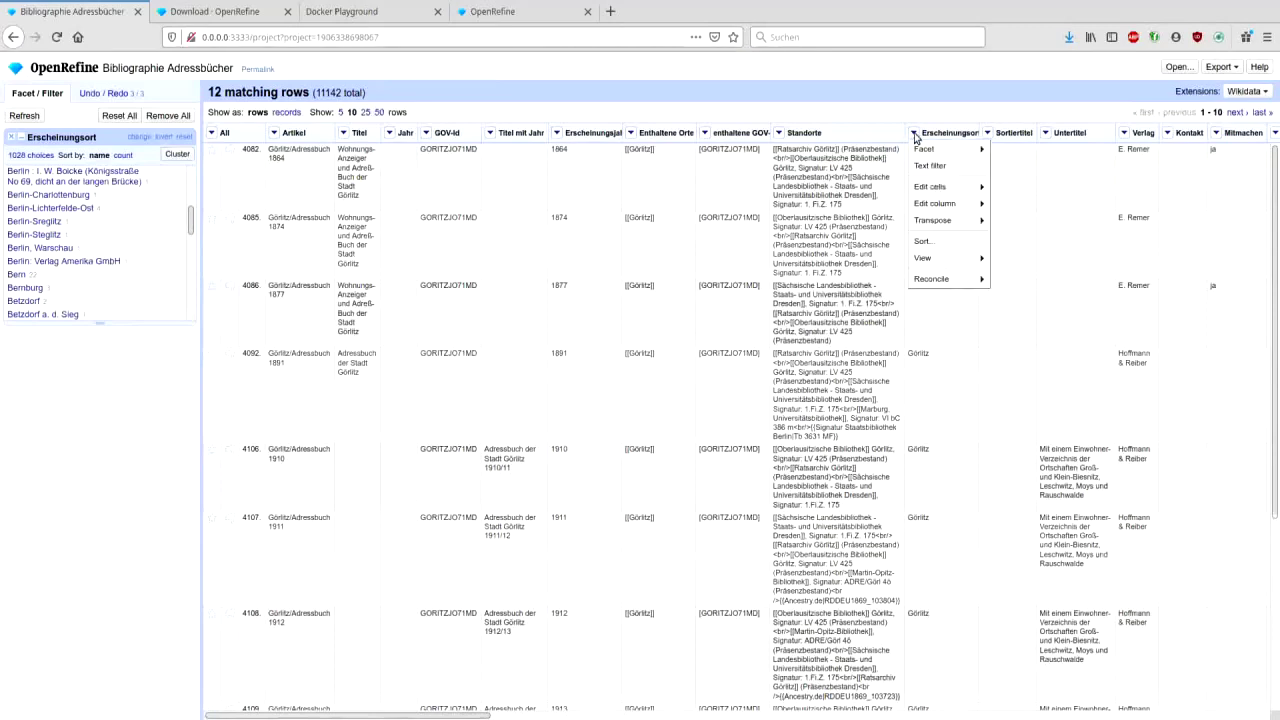
{"action": "mouse_move", "coordinate": [933, 190]}
{"action": "mouse_move", "coordinate": [1040, 205]}
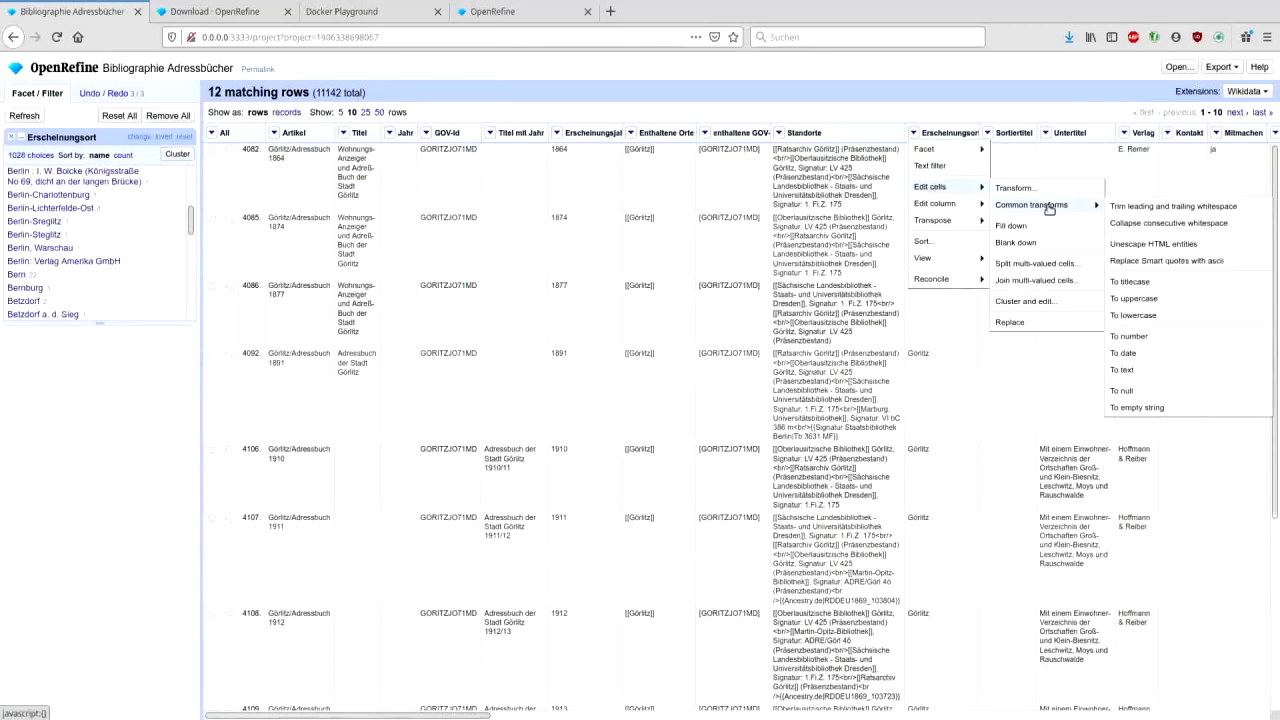
{"action": "left_click", "coordinate": [1157, 224]}
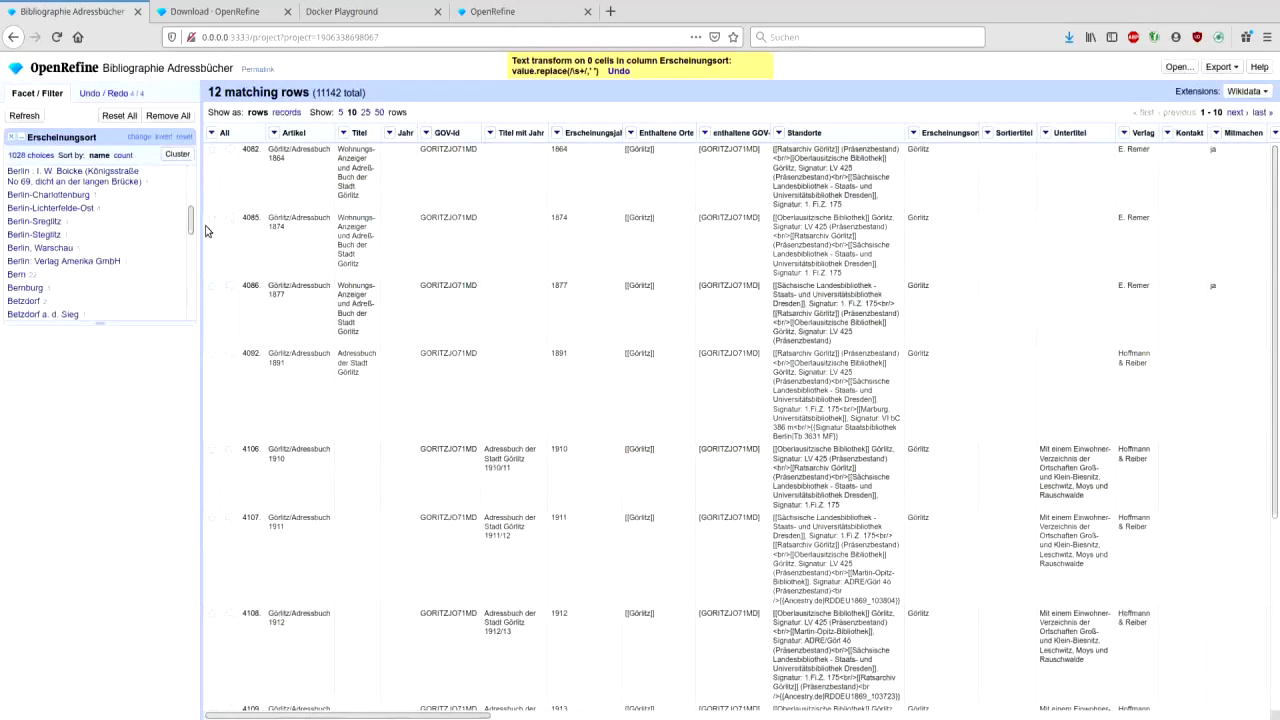
- Reset the Erscheinungsort facet's Görlitz selection to show all 11142 rows again
{"action": "left_click_drag", "start_coordinate": [190, 230], "coordinate": [166, 186]}
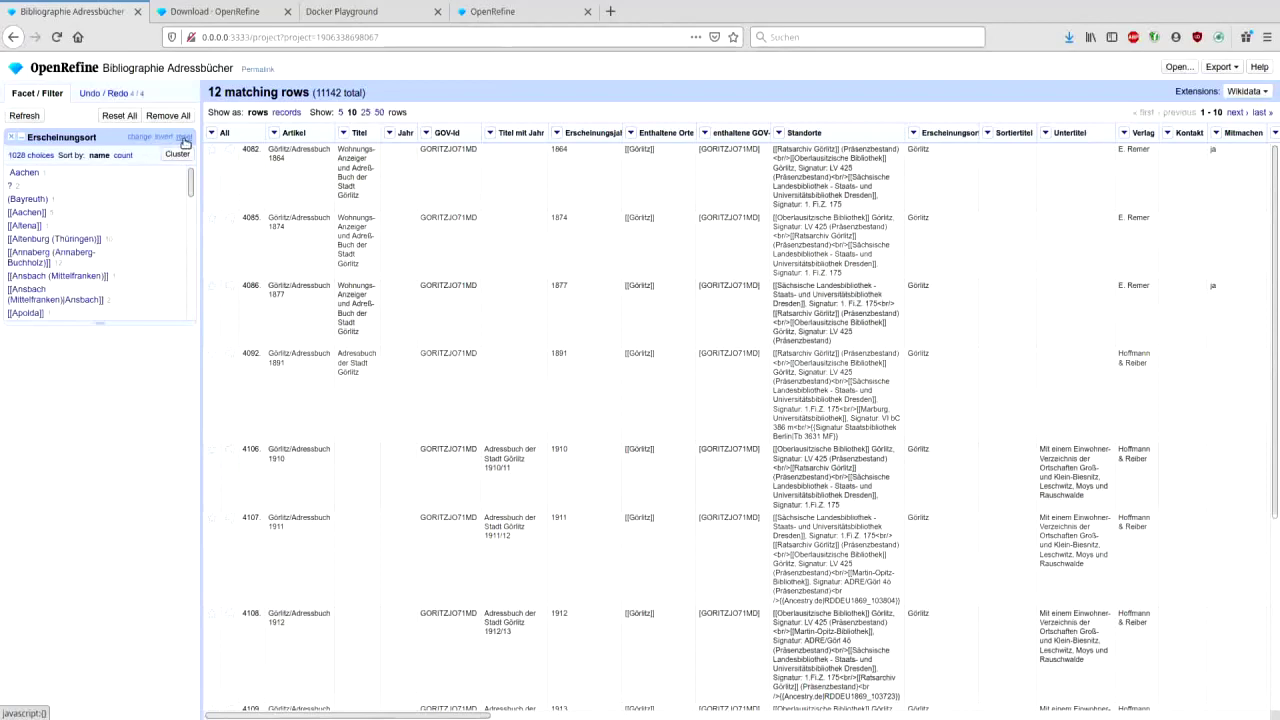
{"action": "left_click", "coordinate": [183, 138]}
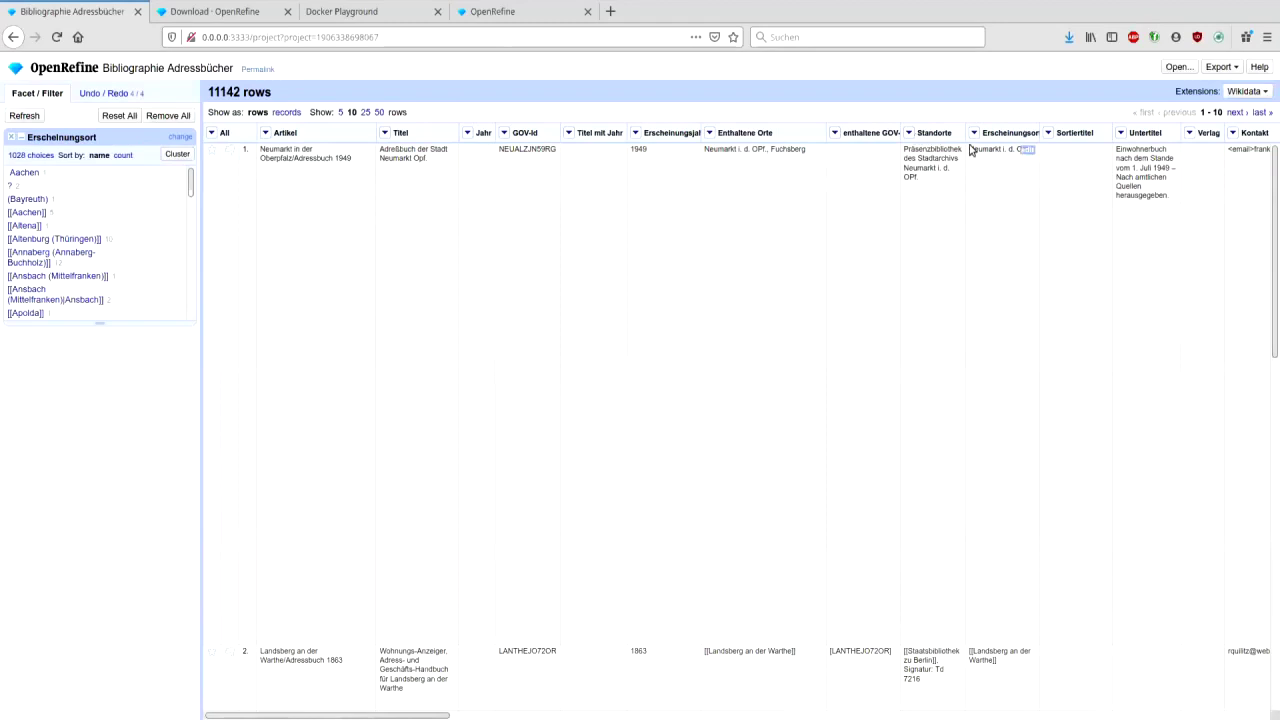
{"action": "left_click", "coordinate": [974, 137]}
- Trim leading and trailing whitespace from all Erscheinungsort cells
{"action": "mouse_move", "coordinate": [988, 187]}
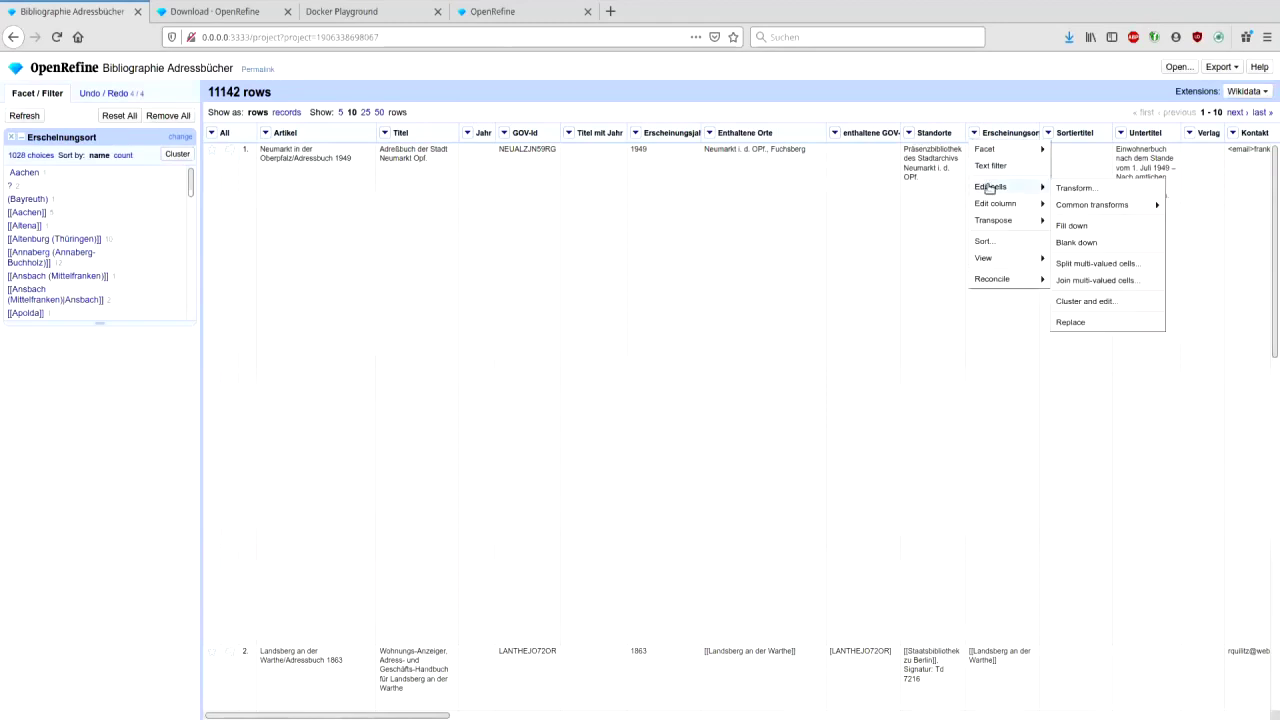
{"action": "mouse_move", "coordinate": [1073, 204]}
{"action": "left_click", "coordinate": [1001, 207]}
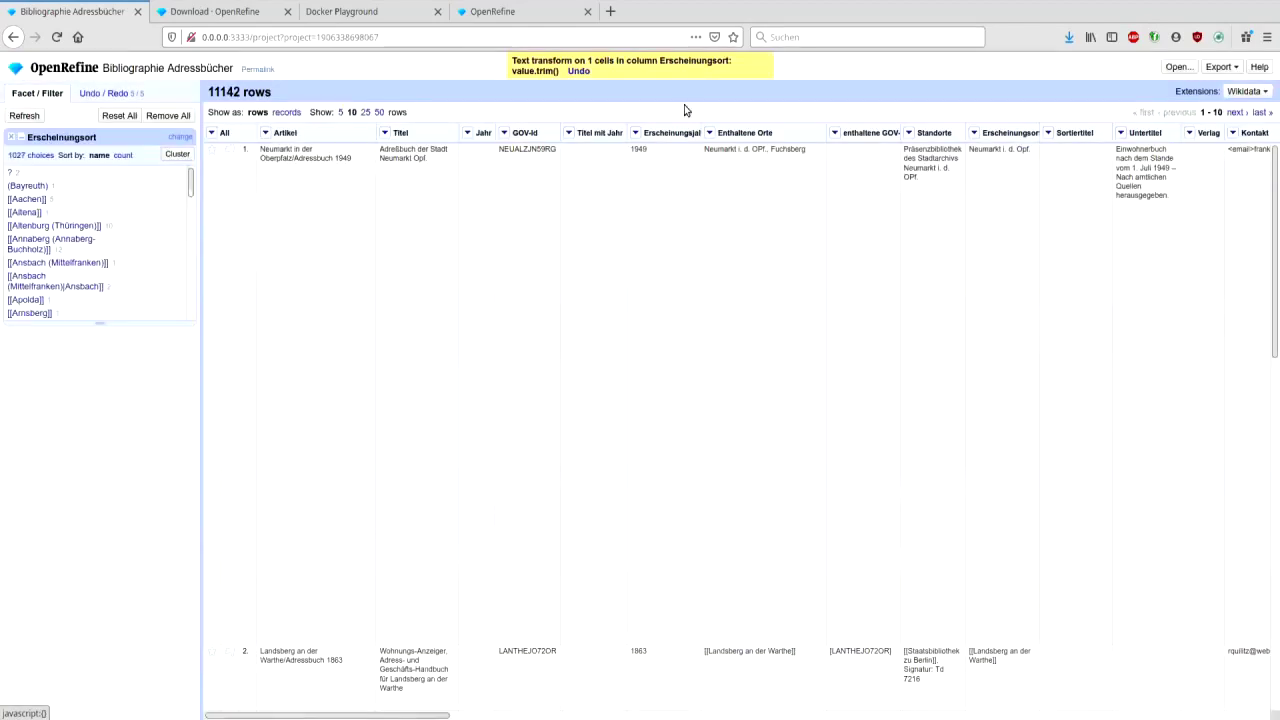
- Collapse consecutive whitespace in the Erscheinungsort column
{"action": "mouse_move", "coordinate": [969, 153]}
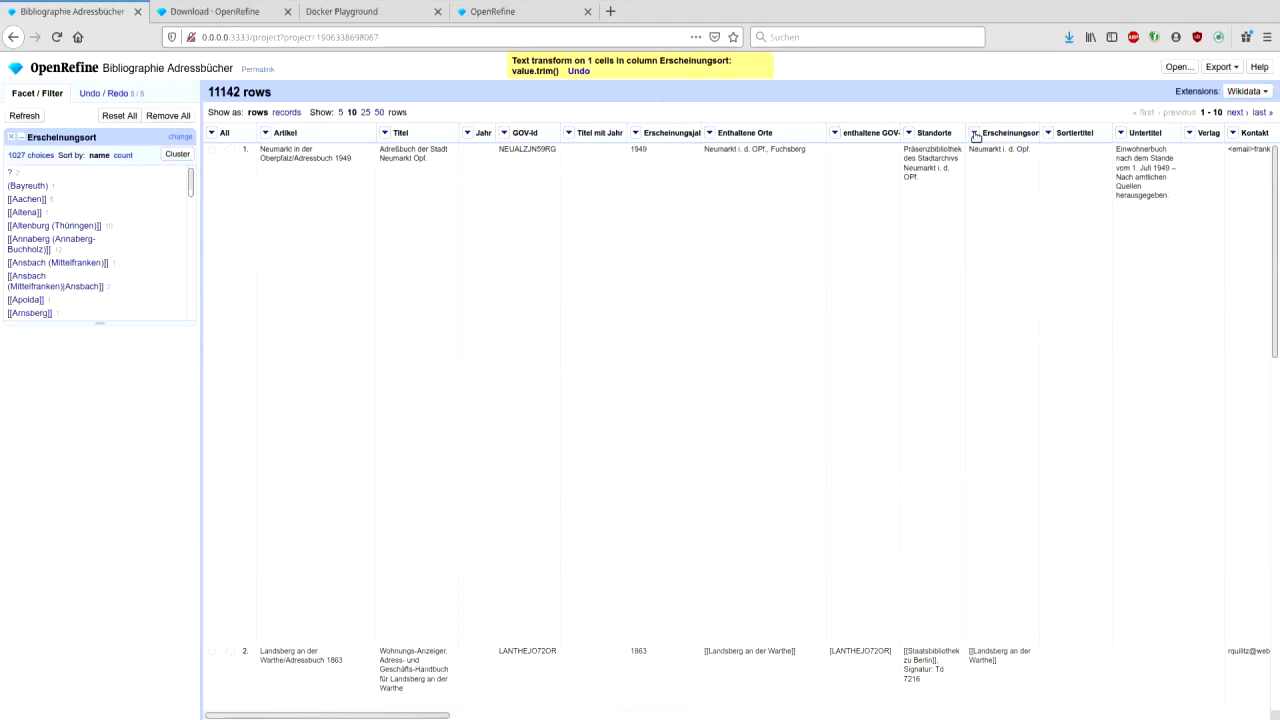
{"action": "left_click", "coordinate": [975, 133]}
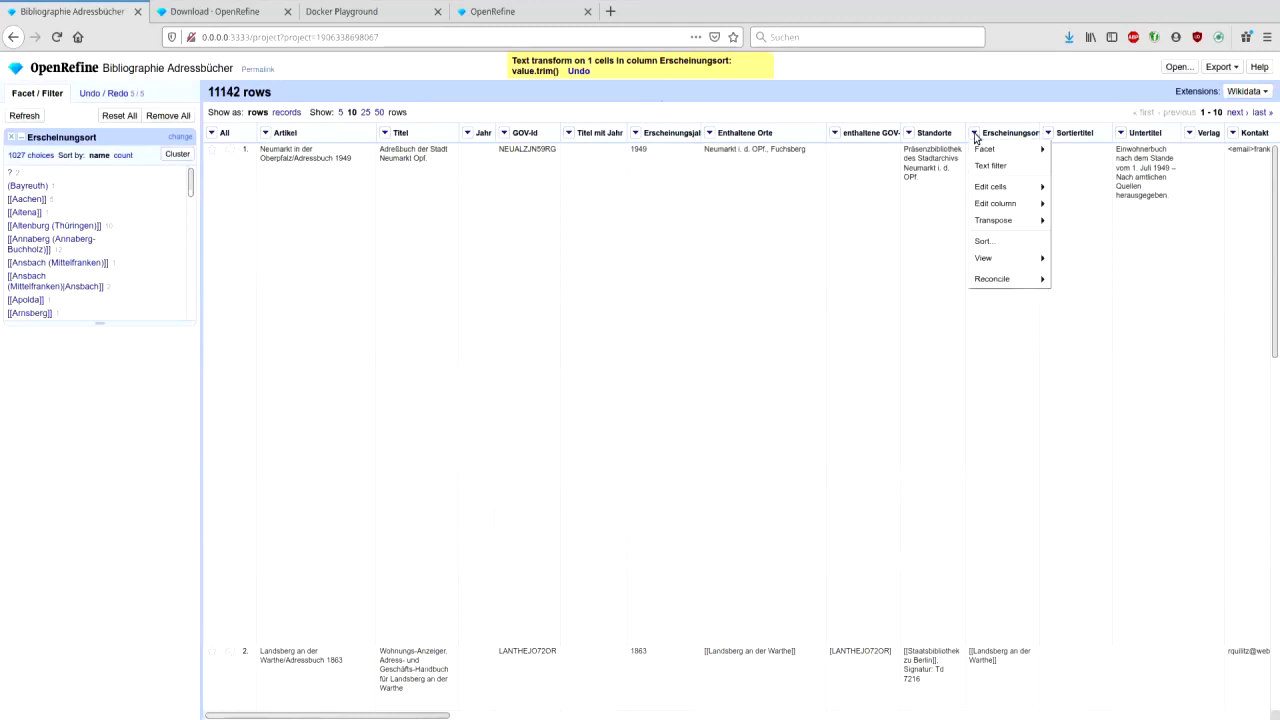
{"action": "mouse_move", "coordinate": [988, 187]}
{"action": "mouse_move", "coordinate": [1075, 205]}
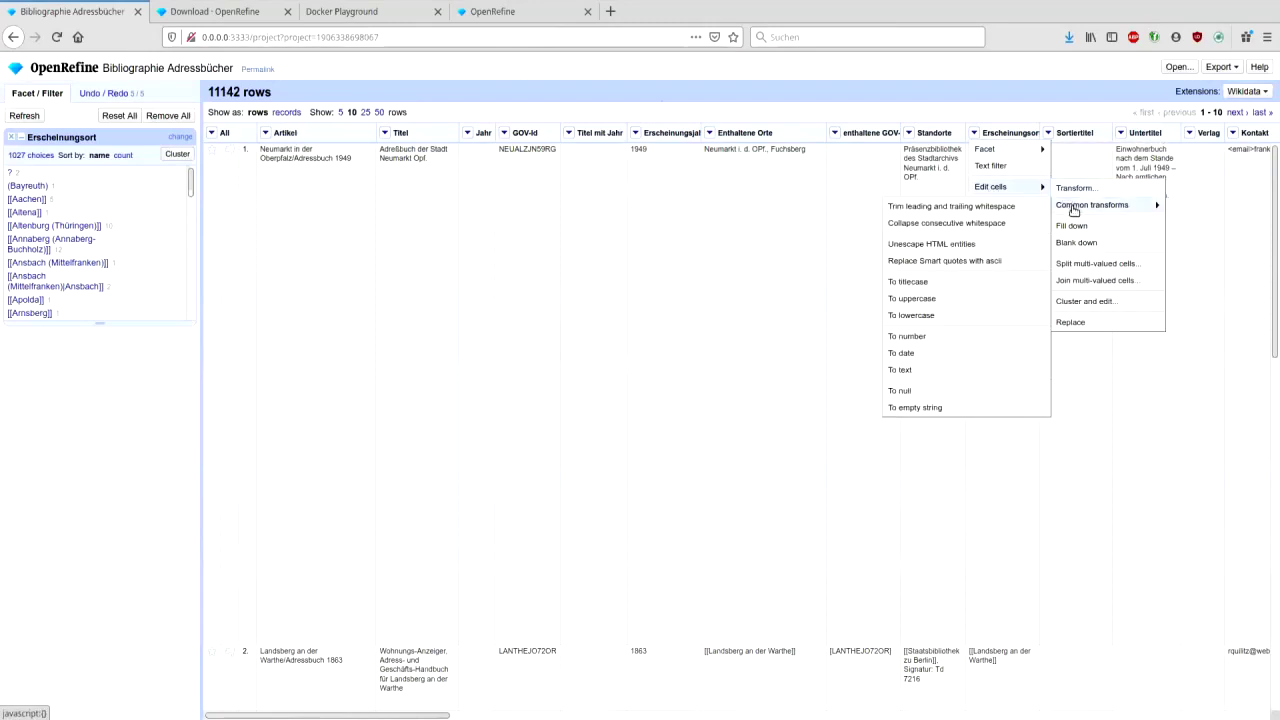
{"action": "left_click", "coordinate": [953, 224]}
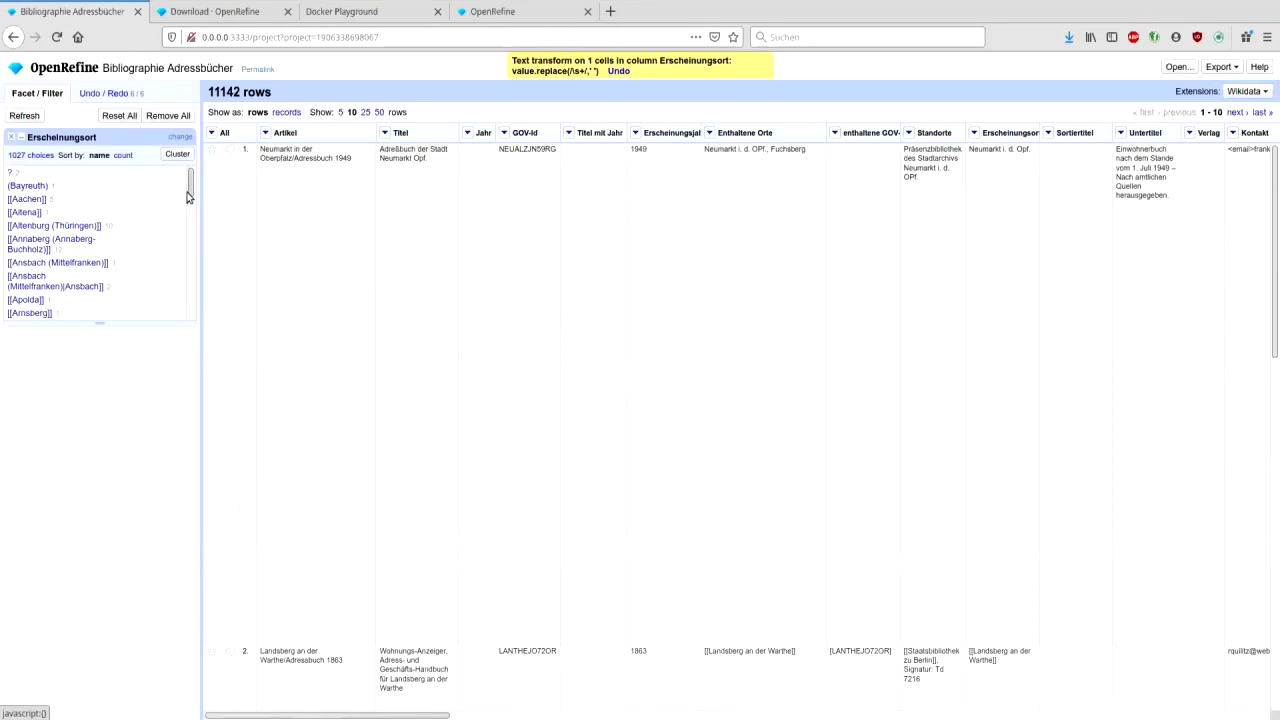
{"action": "scroll", "coordinate": [193, 195], "scroll_direction": "down", "scroll_amount": 3}
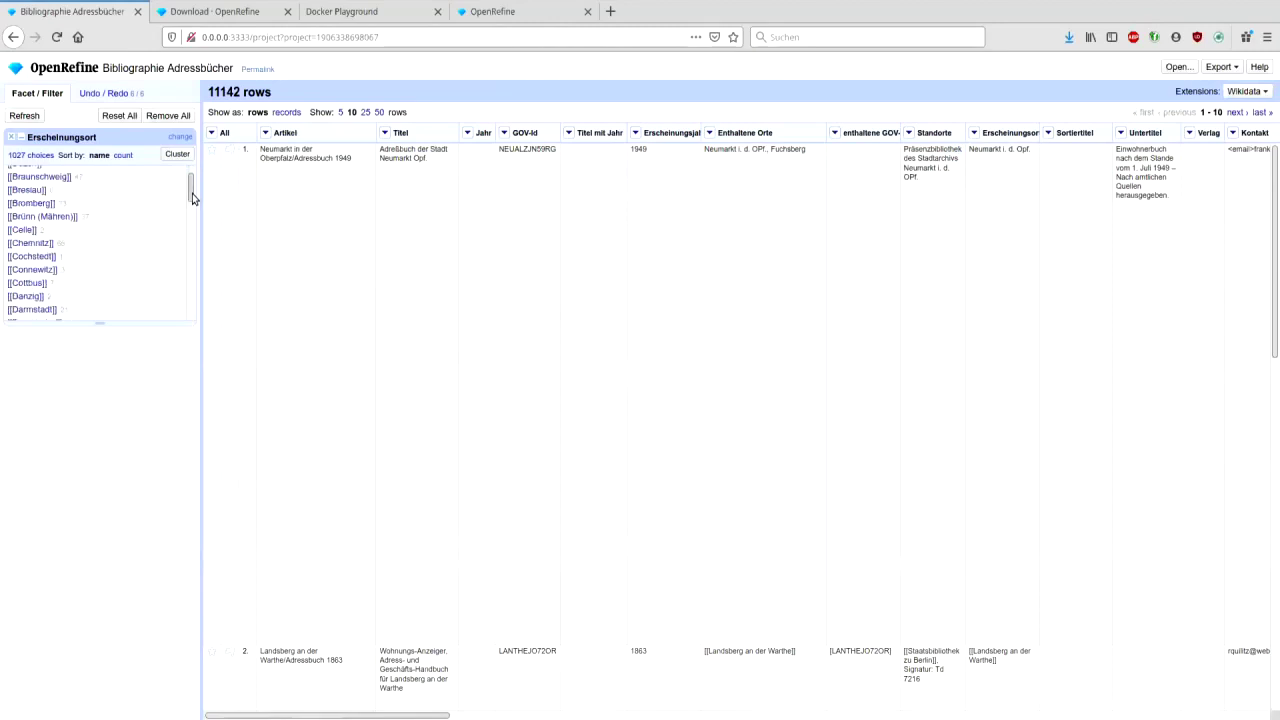
{"action": "scroll", "coordinate": [193, 197], "scroll_direction": "up", "scroll_amount": 3}
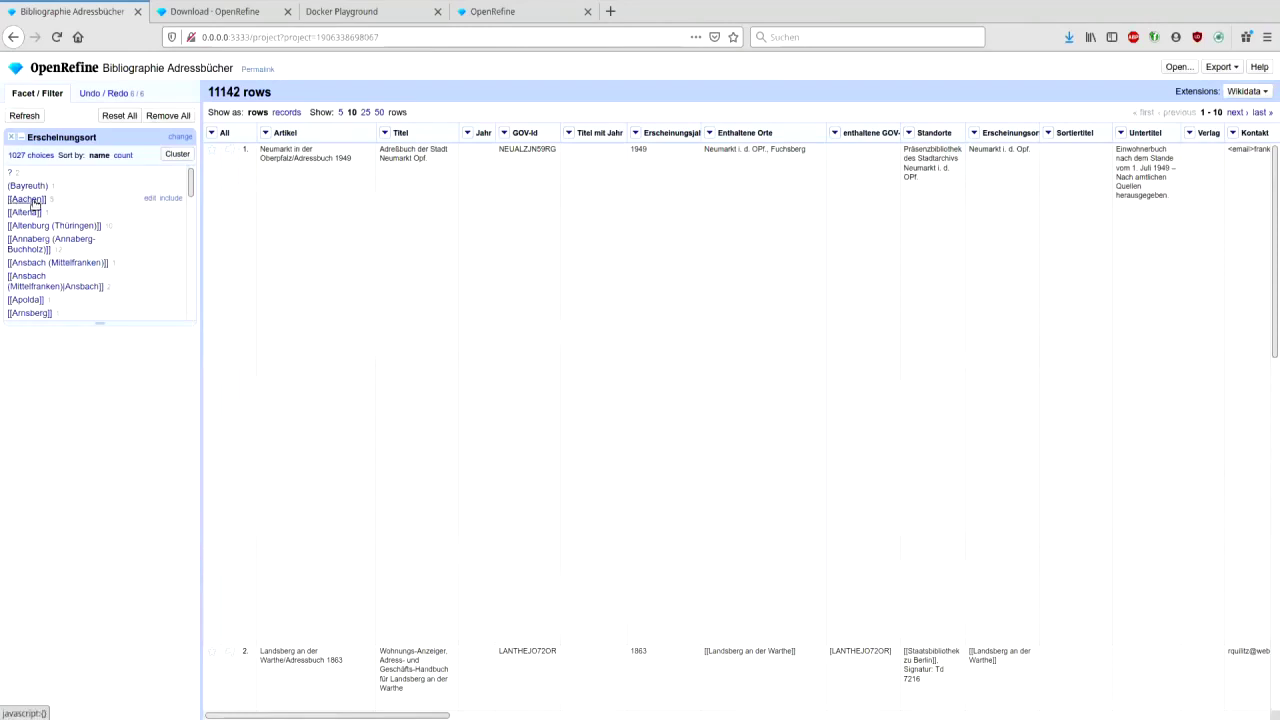
{"action": "left_click", "coordinate": [192, 220]}
{"action": "scroll", "coordinate": [193, 218], "scroll_direction": "down", "scroll_amount": 15}
{"action": "left_click_drag", "start_coordinate": [192, 211], "coordinate": [191, 213]}
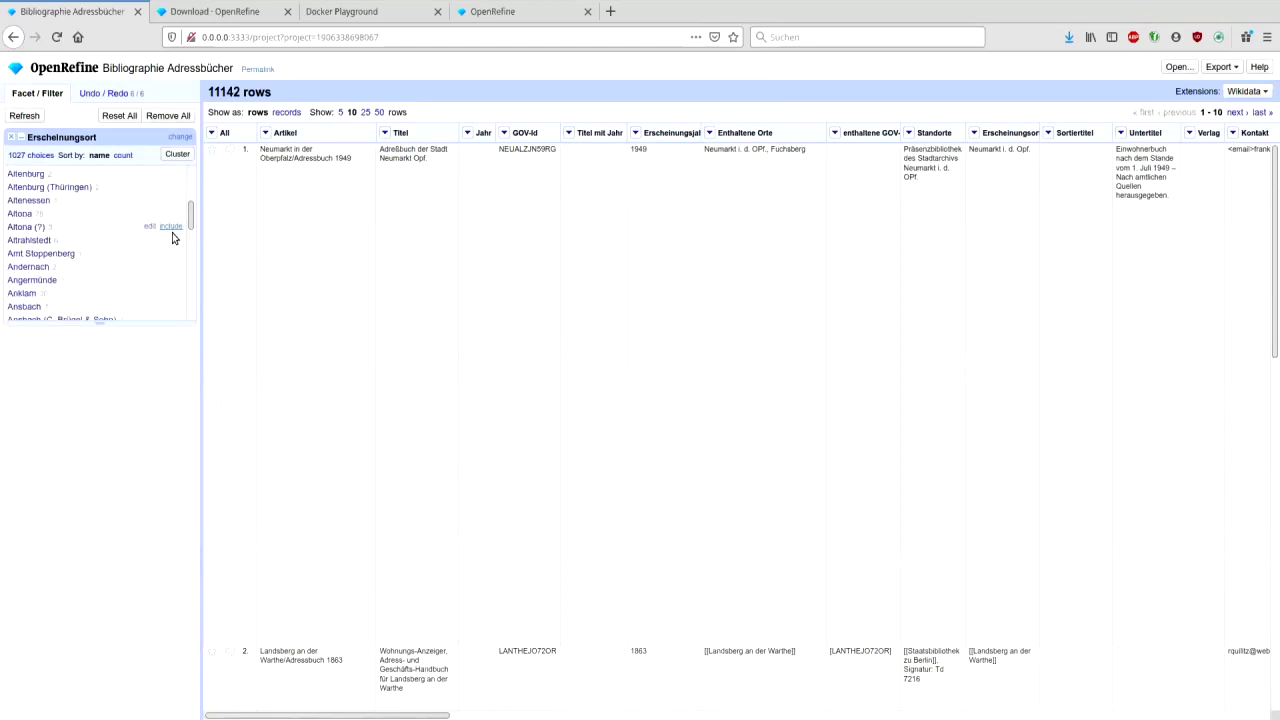
{"action": "scroll", "coordinate": [172, 238], "scroll_direction": "up", "scroll_amount": 1}
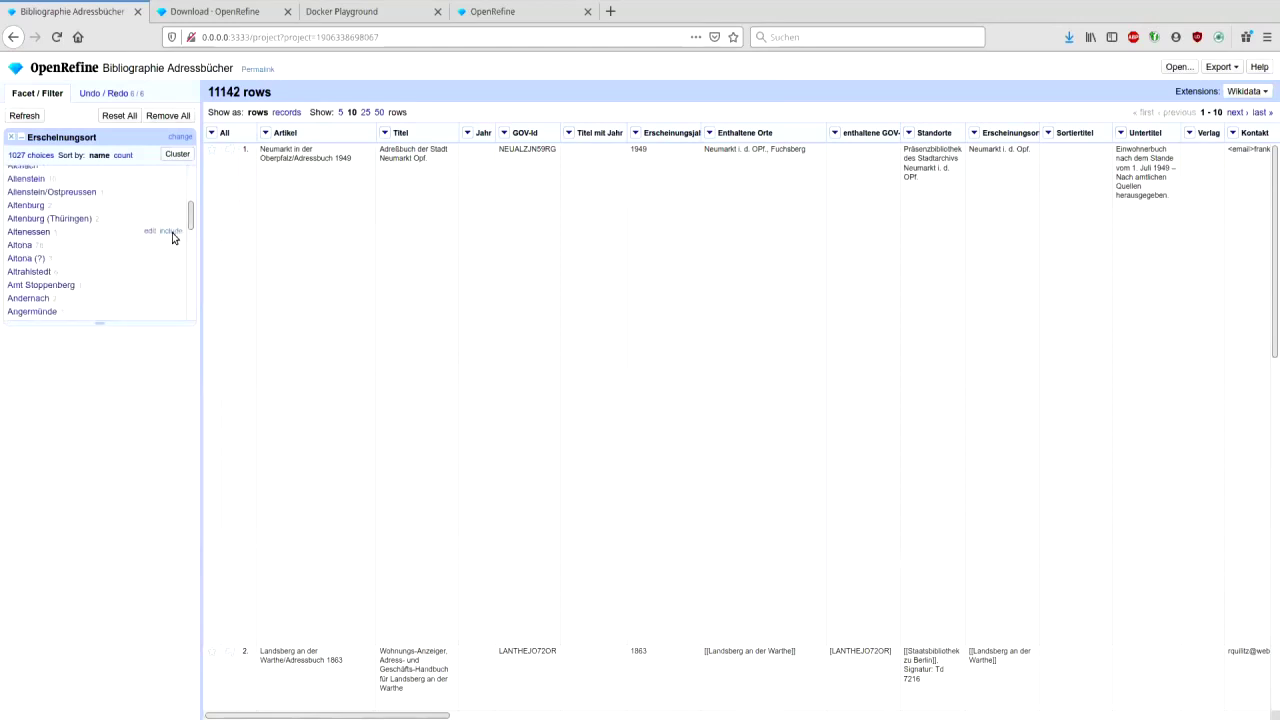
{"action": "scroll", "coordinate": [172, 238], "scroll_direction": "up", "scroll_amount": 1}
{"action": "scroll", "coordinate": [140, 260], "scroll_direction": "up", "scroll_amount": 1}
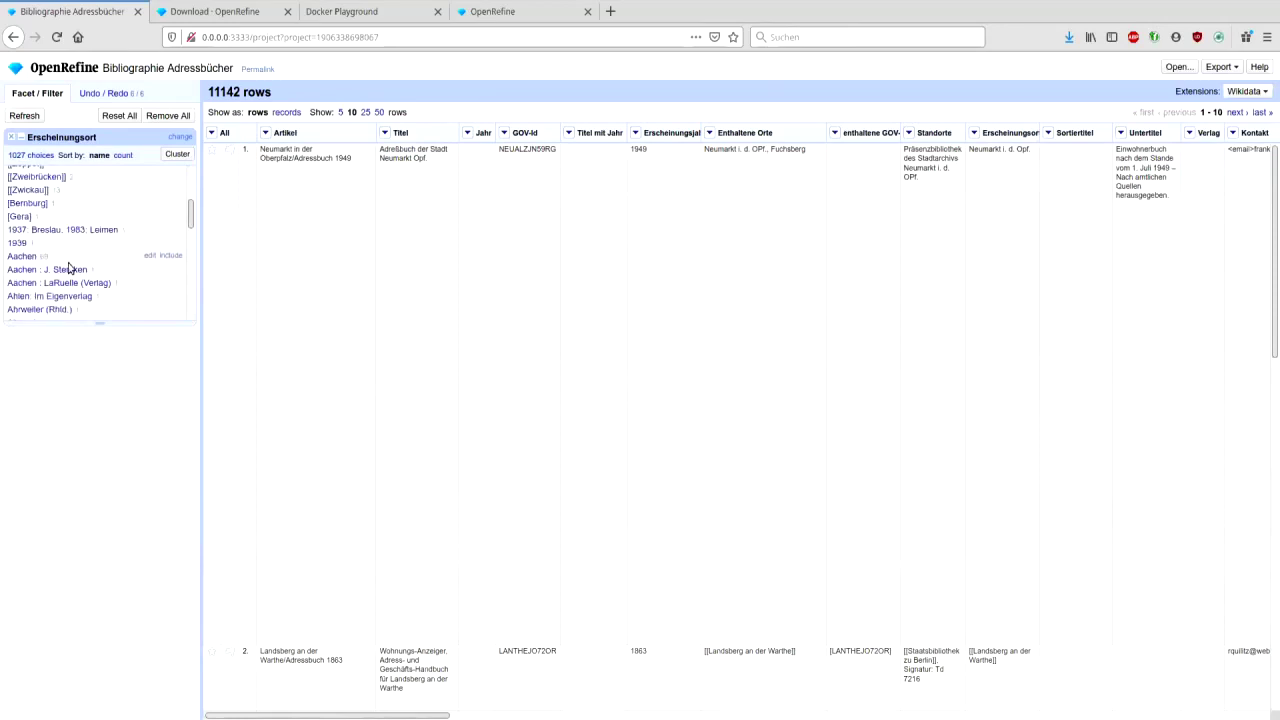
{"action": "scroll", "coordinate": [70, 268], "scroll_direction": "down", "scroll_amount": 1}
{"action": "scroll", "coordinate": [149, 251], "scroll_direction": "down", "scroll_amount": 2}
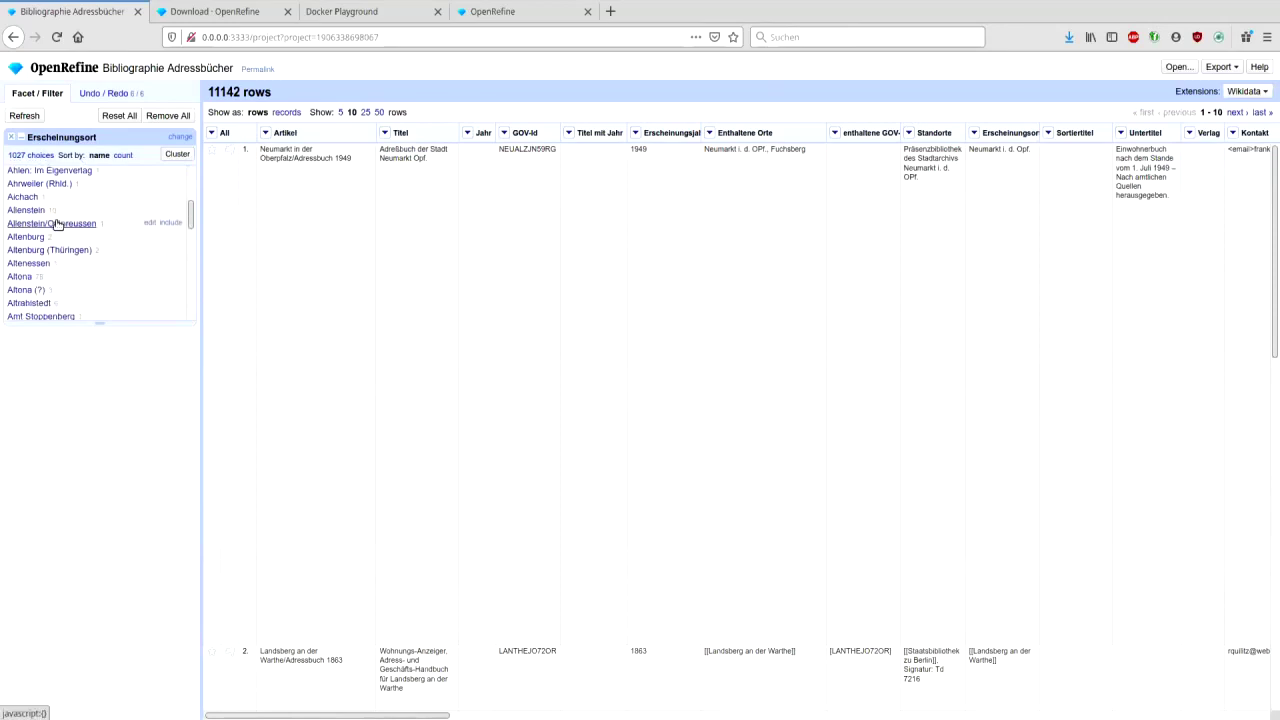
{"action": "scroll", "coordinate": [152, 254], "scroll_direction": "down", "scroll_amount": 1}
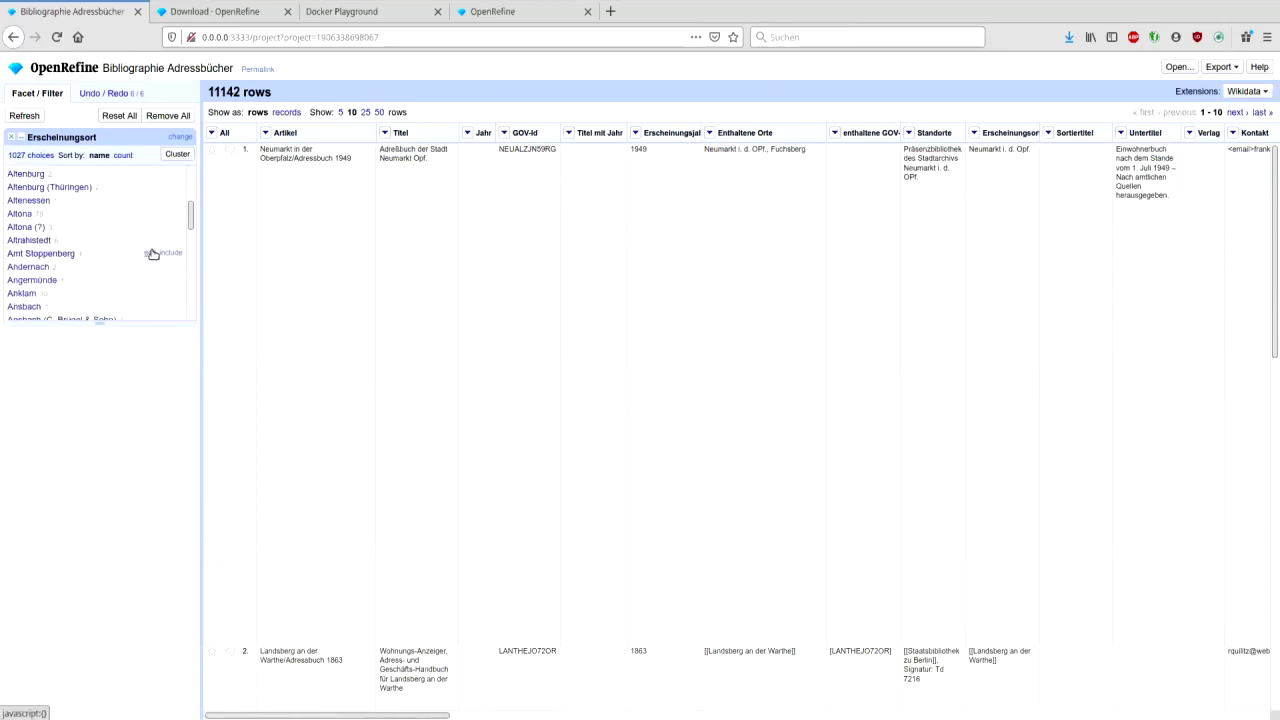
{"action": "scroll", "coordinate": [152, 254], "scroll_direction": "down", "scroll_amount": 1}
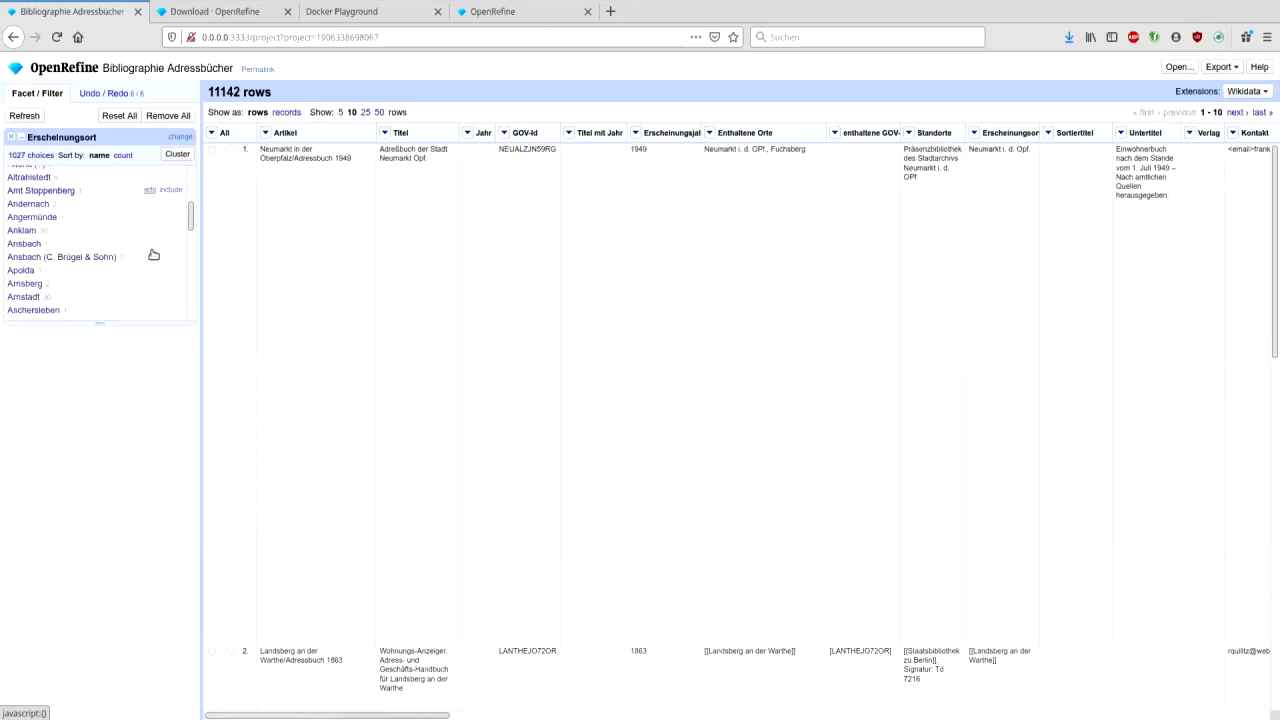
{"action": "left_click", "coordinate": [149, 258]}
{"action": "left_click", "coordinate": [225, 262]}
{"action": "left_click_drag", "start_coordinate": [225, 262], "coordinate": [369, 266]}
{"action": "key", "text": "BackSpace"}
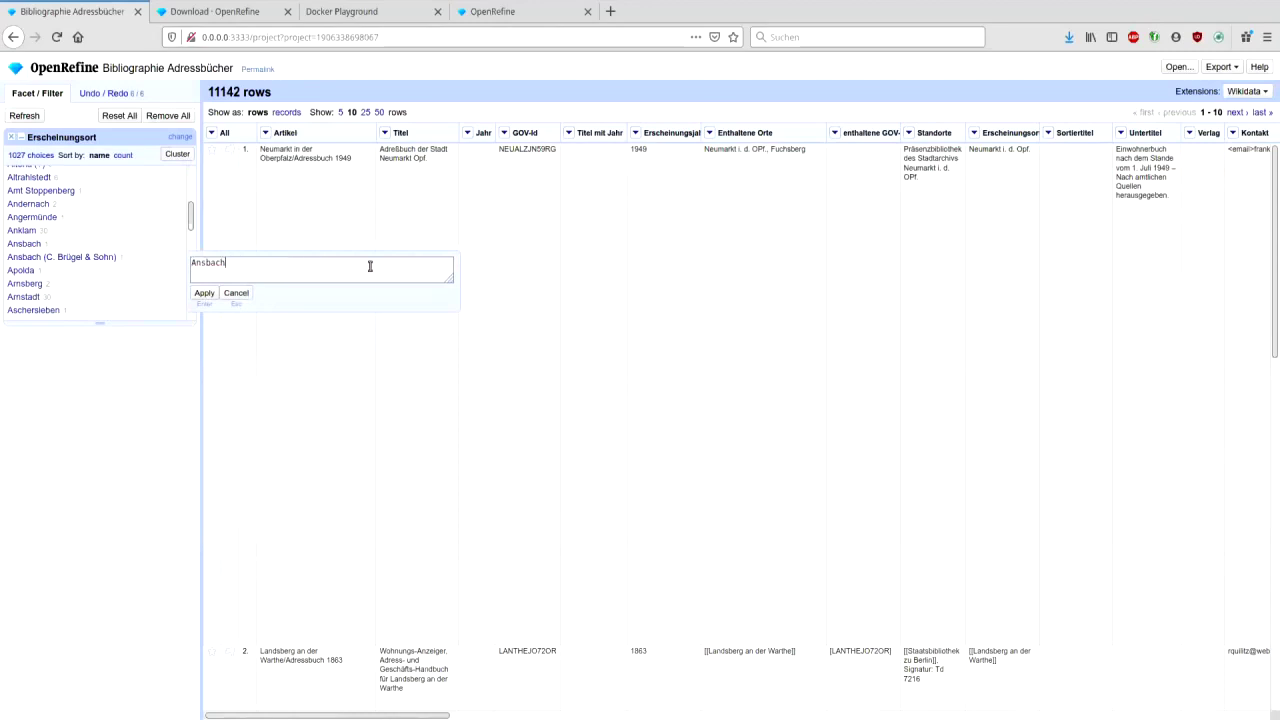
{"action": "left_click", "coordinate": [202, 294]}
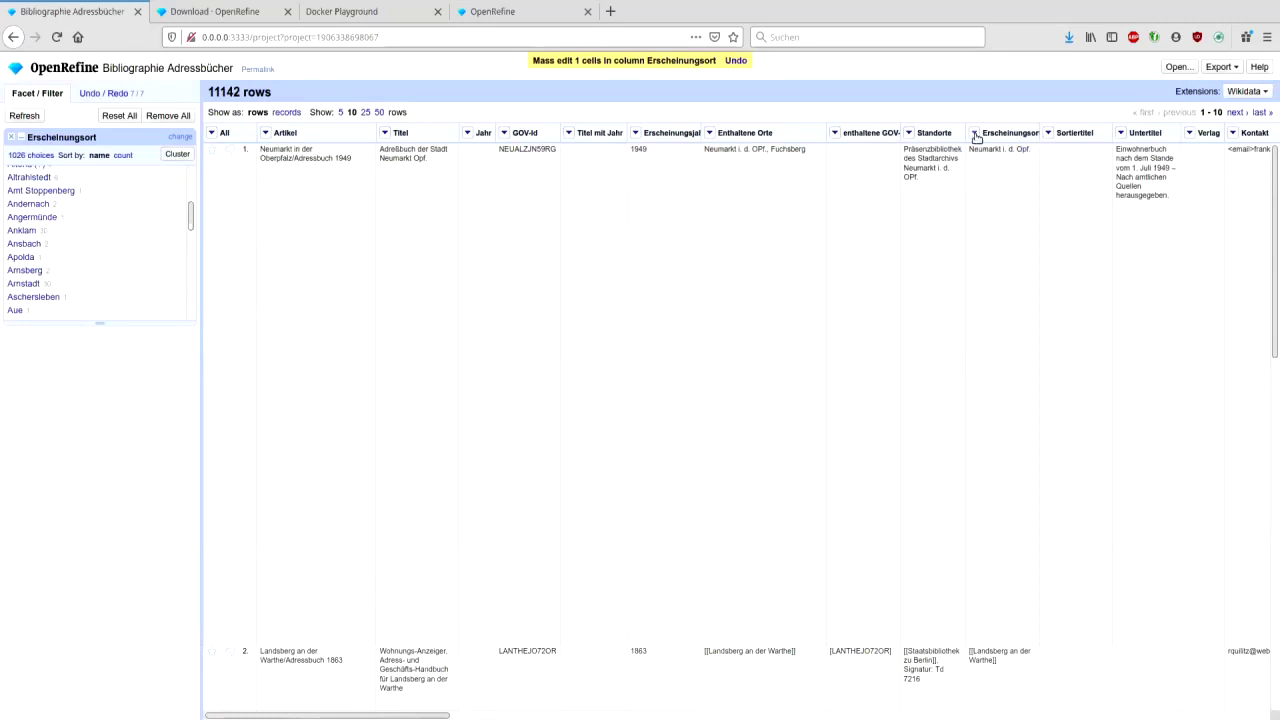
- Cluster Erscheinungsort and mark the Osterode, Halle (Saale), Bayreuth, Eisenach and Elberfeld clusters for merging
{"action": "left_click", "coordinate": [176, 154]}
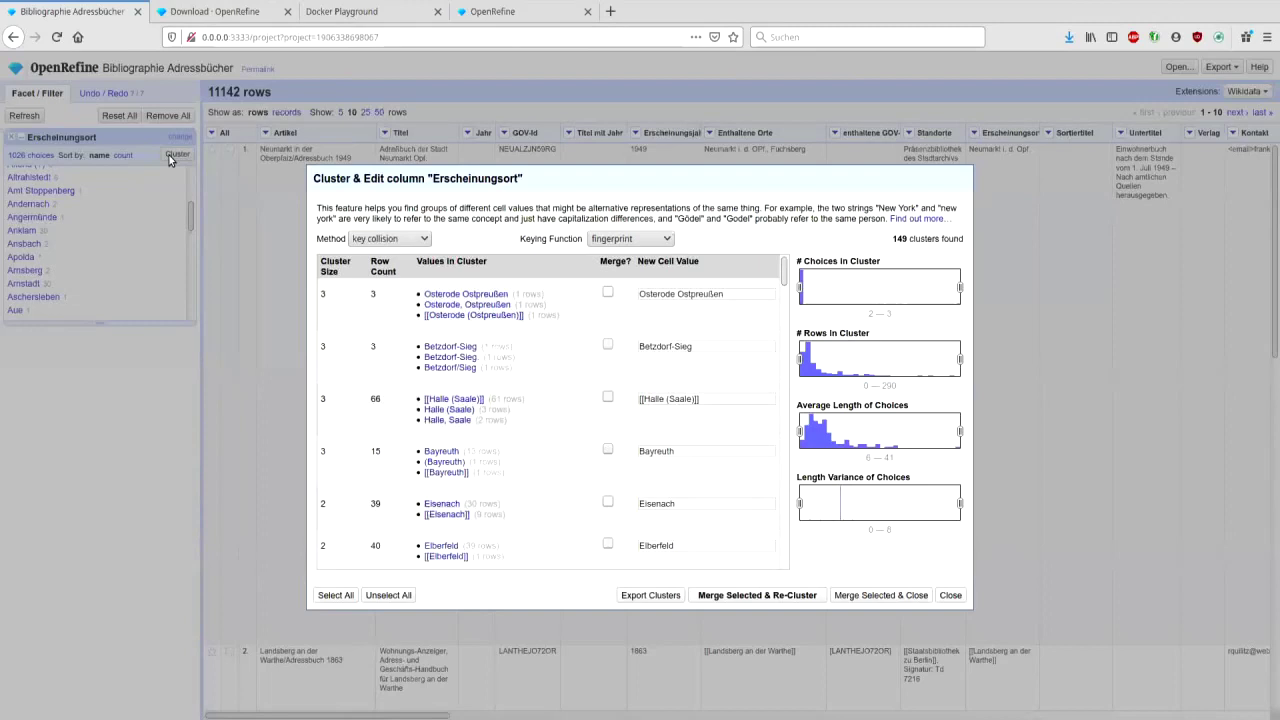
{"action": "mouse_move", "coordinate": [581, 339]}
{"action": "left_click", "coordinate": [486, 306]}
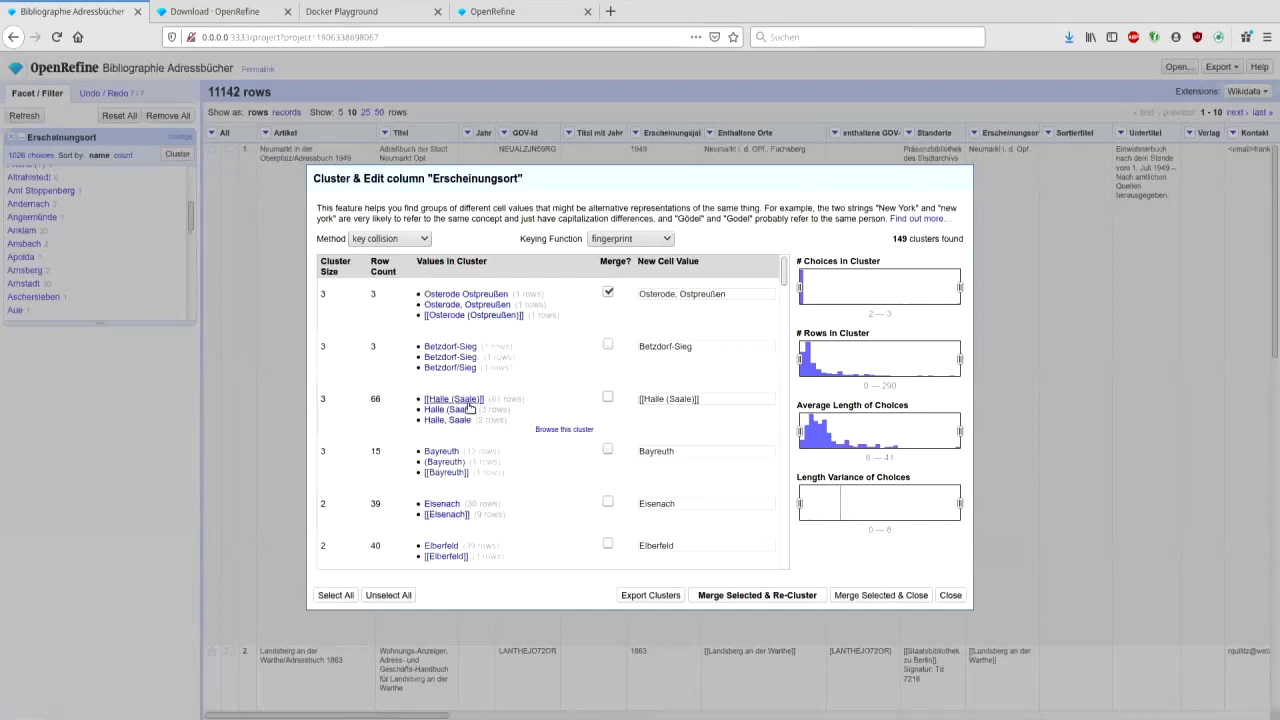
{"action": "left_click", "coordinate": [462, 411]}
{"action": "left_click", "coordinate": [443, 453]}
{"action": "left_click", "coordinate": [441, 503]}
{"action": "left_click", "coordinate": [441, 545]}
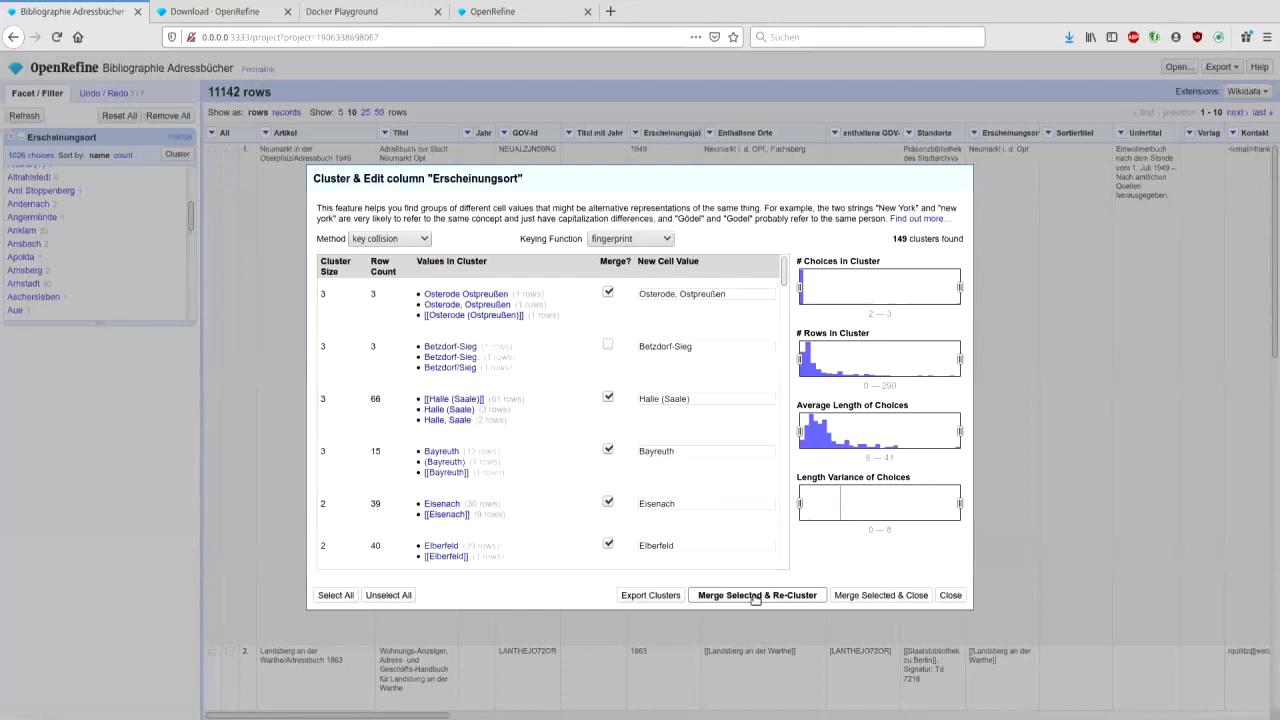
- Merge the marked clusters, re-cluster, and close the clustering dialog
{"action": "left_click", "coordinate": [755, 596]}
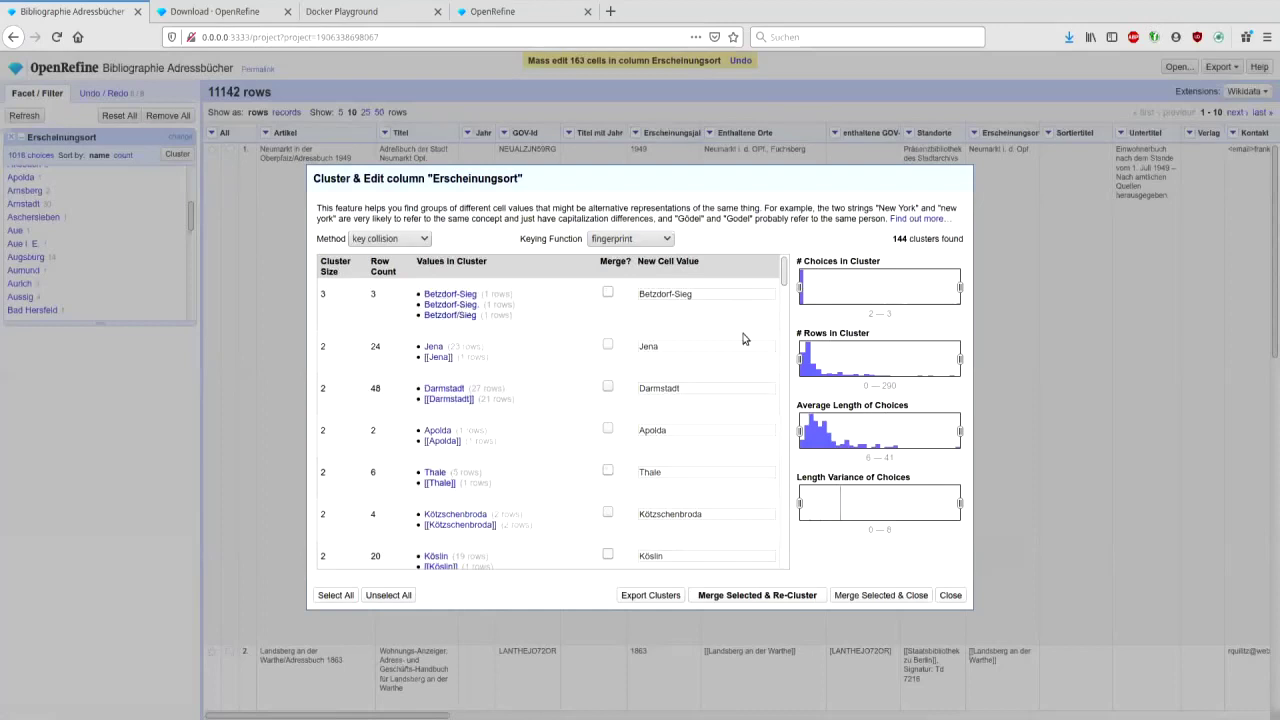
{"action": "left_click_drag", "start_coordinate": [783, 277], "coordinate": [785, 293]}
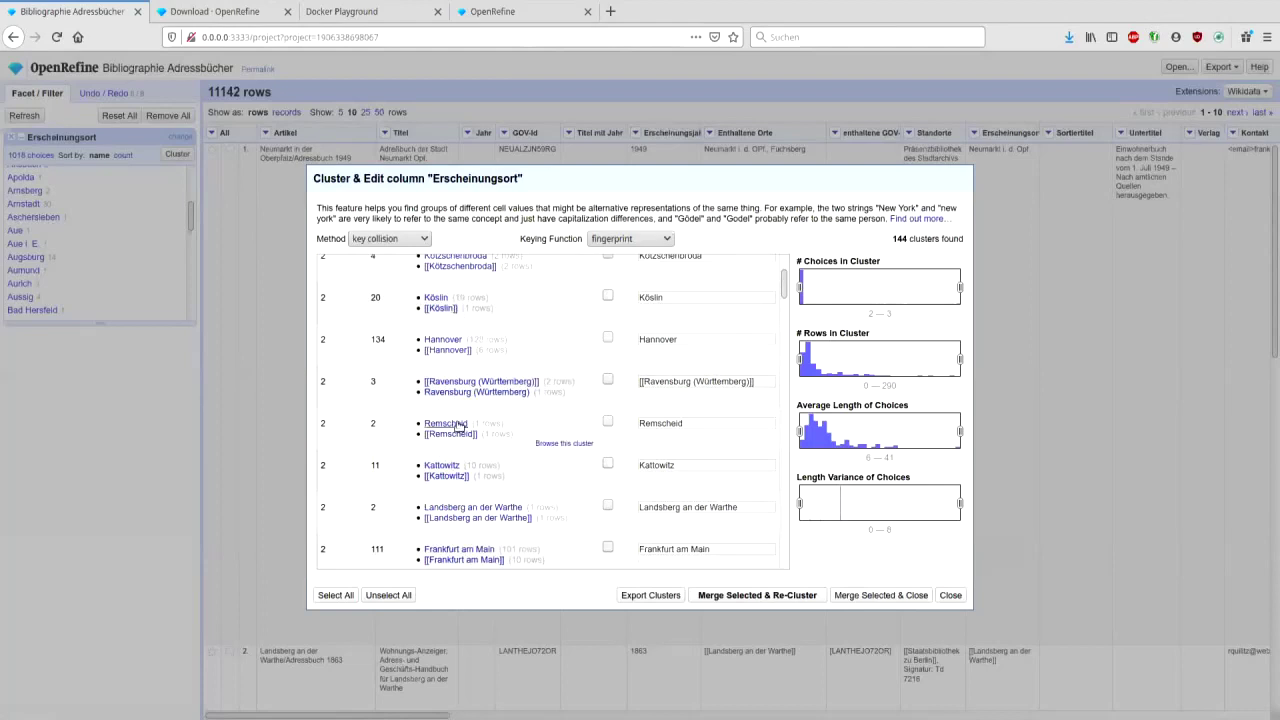
{"action": "left_click", "coordinate": [951, 595]}
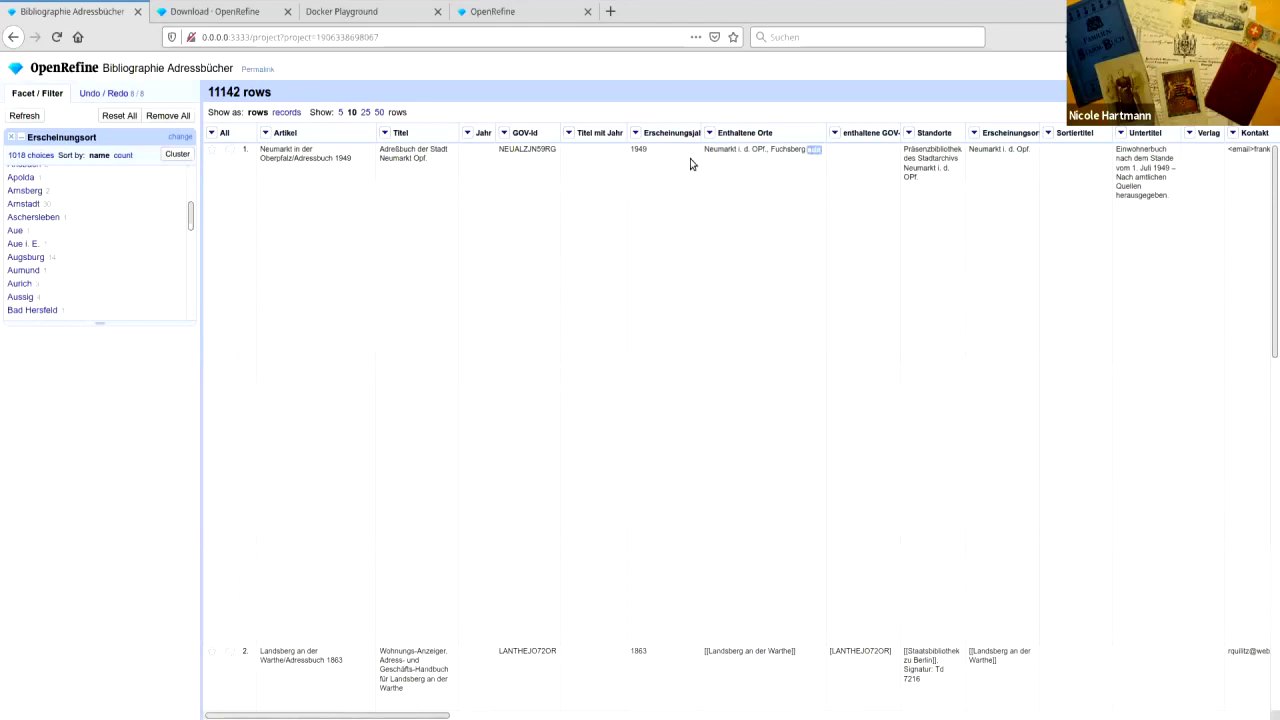
- Edit the facet value [[Aachen]] to Aachen, updating all five cells
{"action": "left_click_drag", "start_coordinate": [192, 210], "coordinate": [190, 175]}
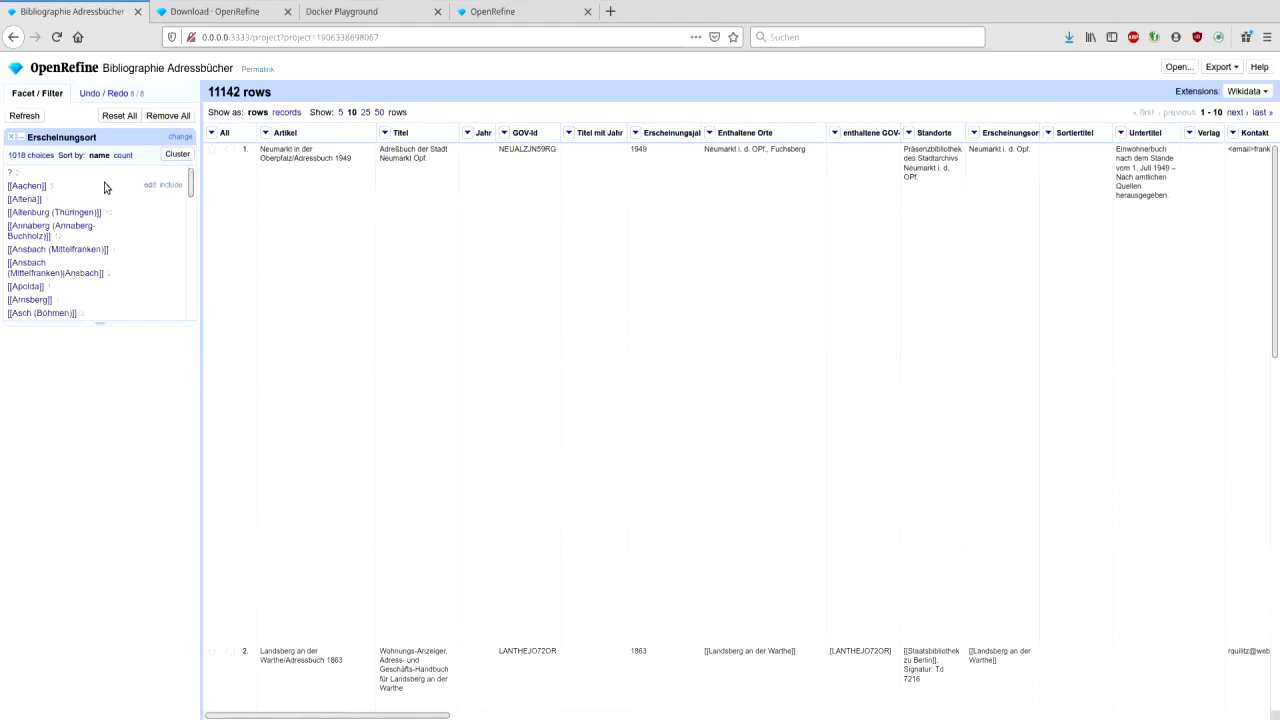
{"action": "left_click", "coordinate": [148, 186]}
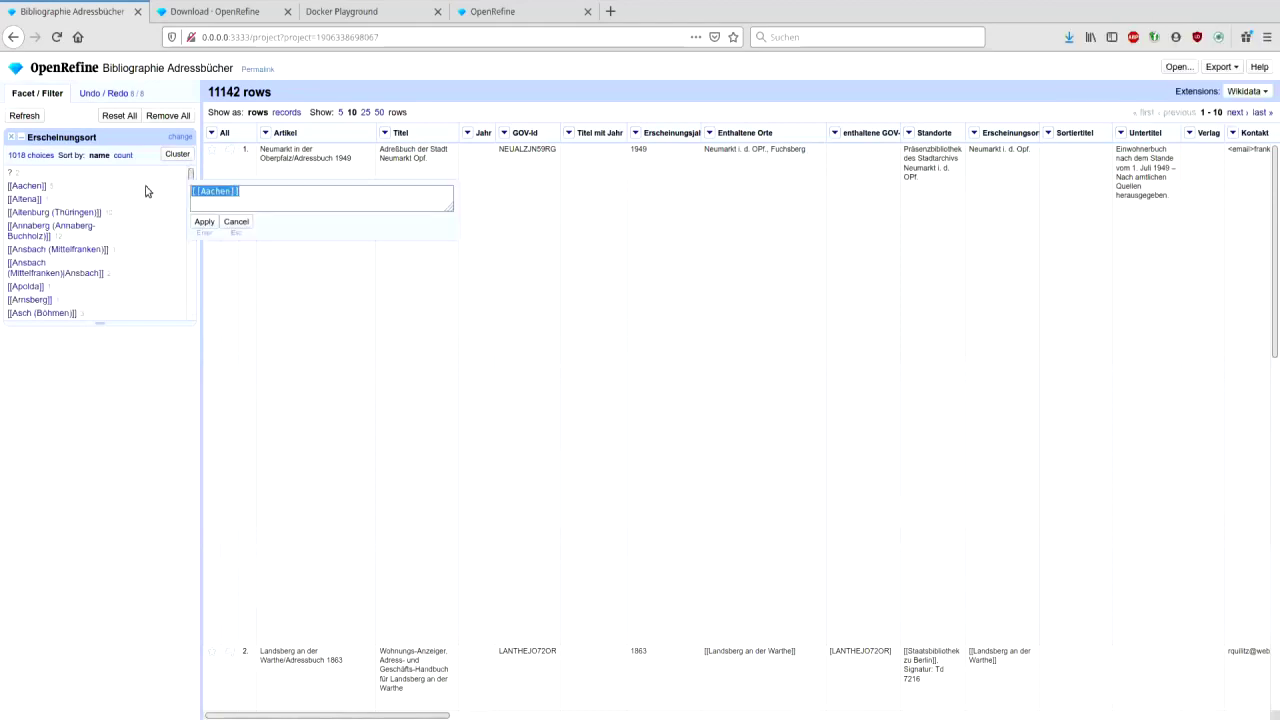
{"action": "left_click", "coordinate": [263, 199]}
{"action": "key", "text": "Home"}
{"action": "key", "text": "Delete"}
{"action": "key", "text": "Delete"}
{"action": "left_click", "coordinate": [204, 221]}
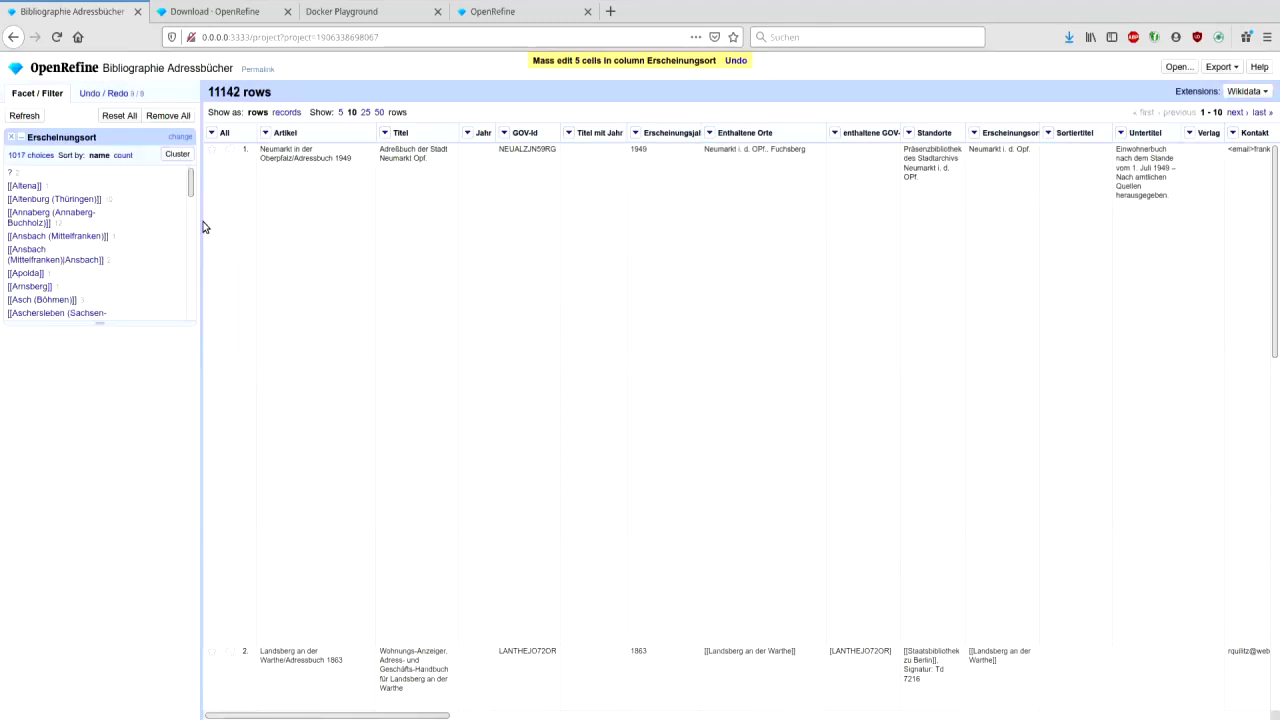
{"action": "left_click", "coordinate": [975, 133]}
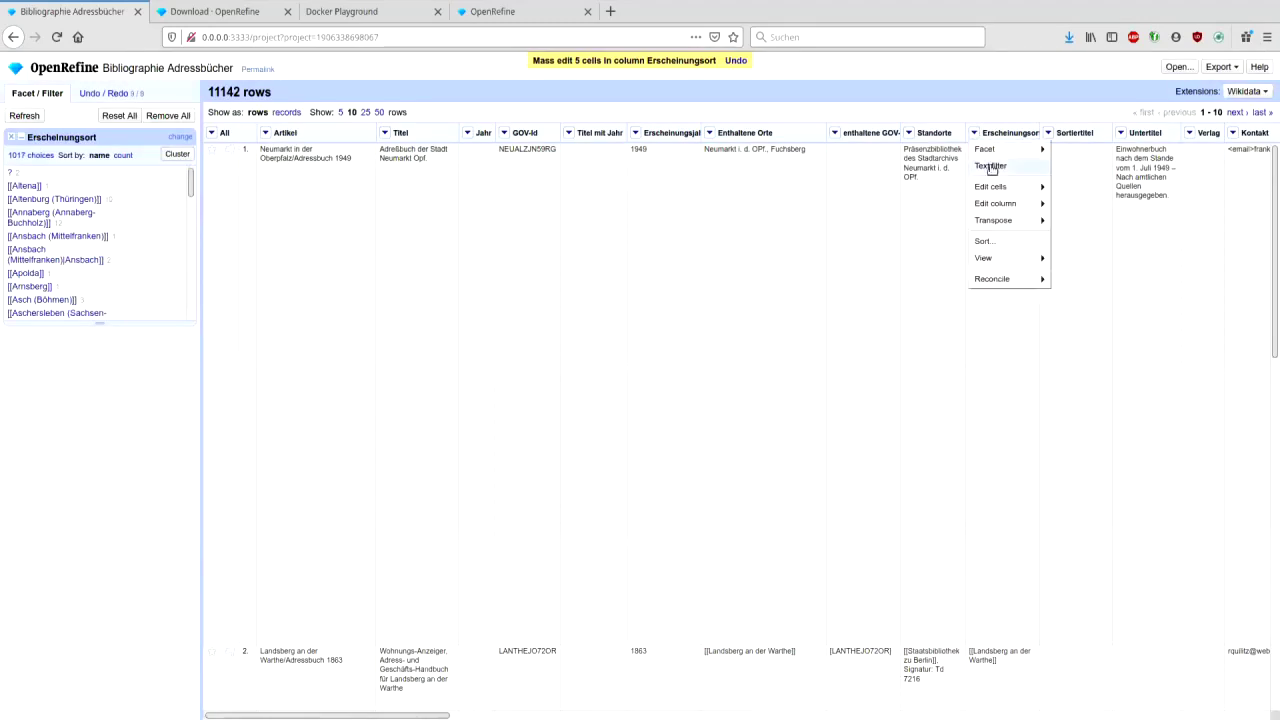
- Add an Erscheinungsort text filter for '[[', narrowing the table to 1662 rows
{"action": "mouse_move", "coordinate": [996, 186]}
{"action": "mouse_move", "coordinate": [1092, 206]}
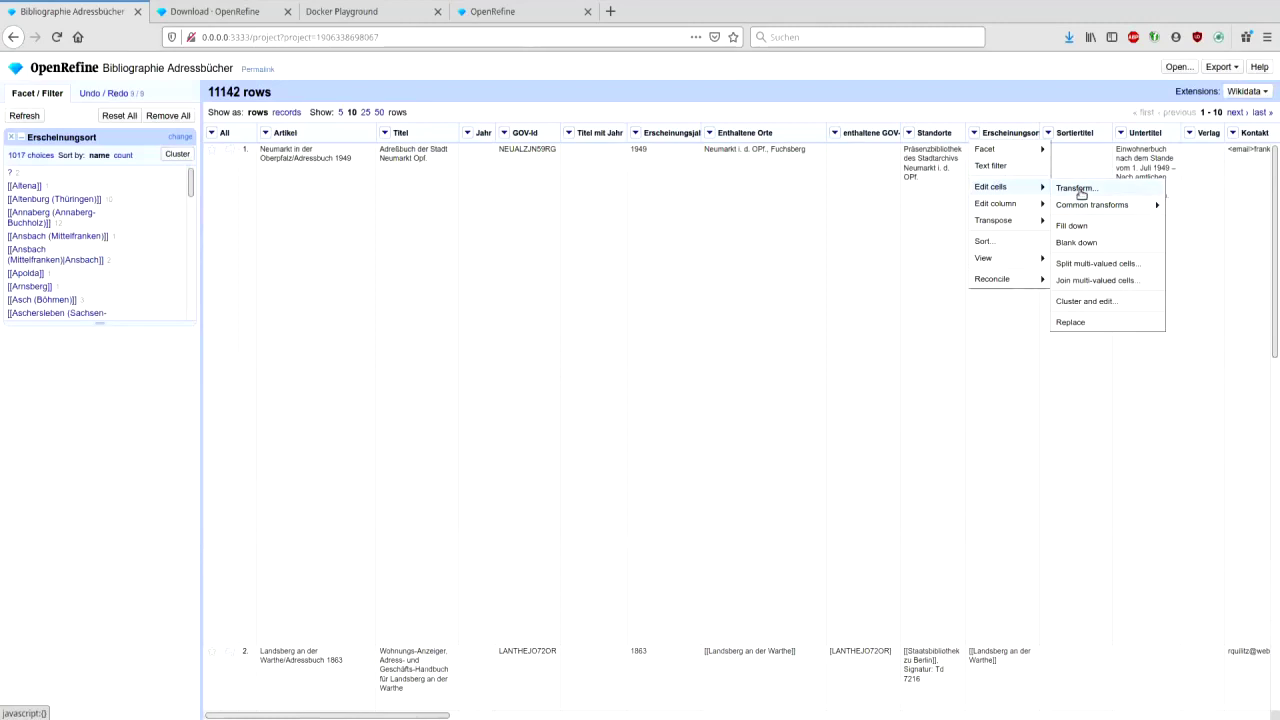
{"action": "left_click", "coordinate": [297, 160]}
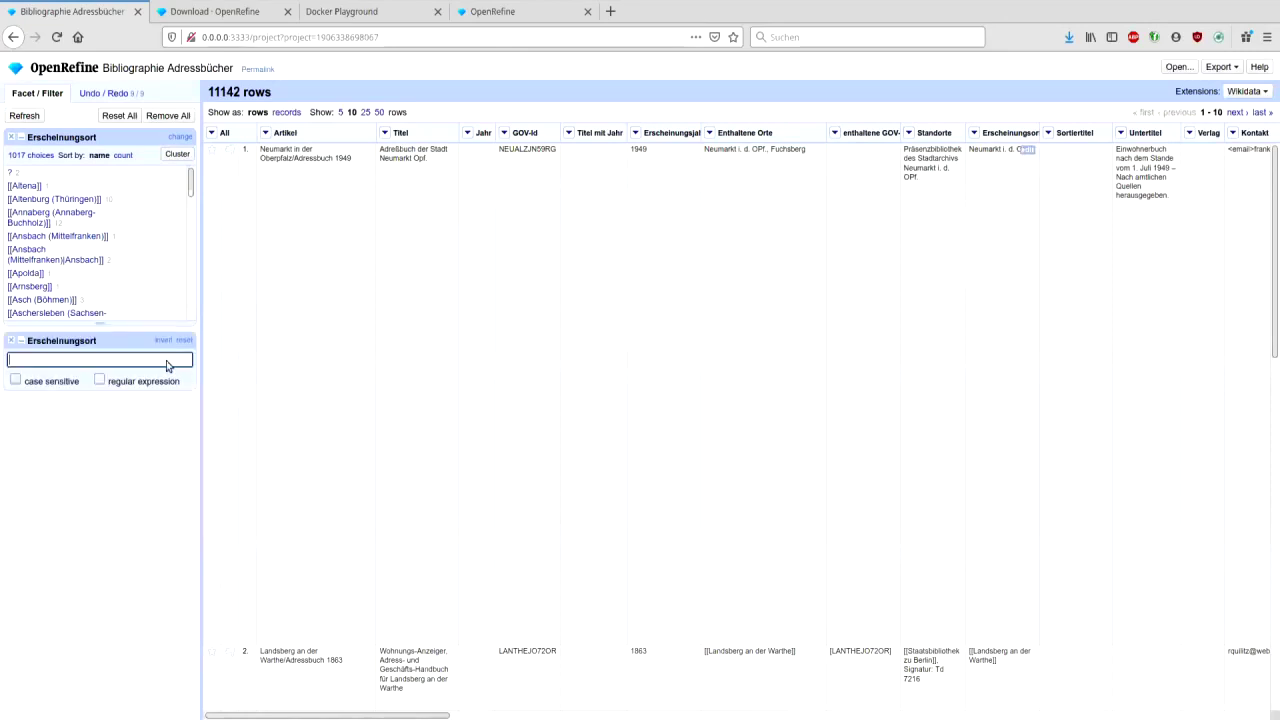
{"action": "type", "text": "["}
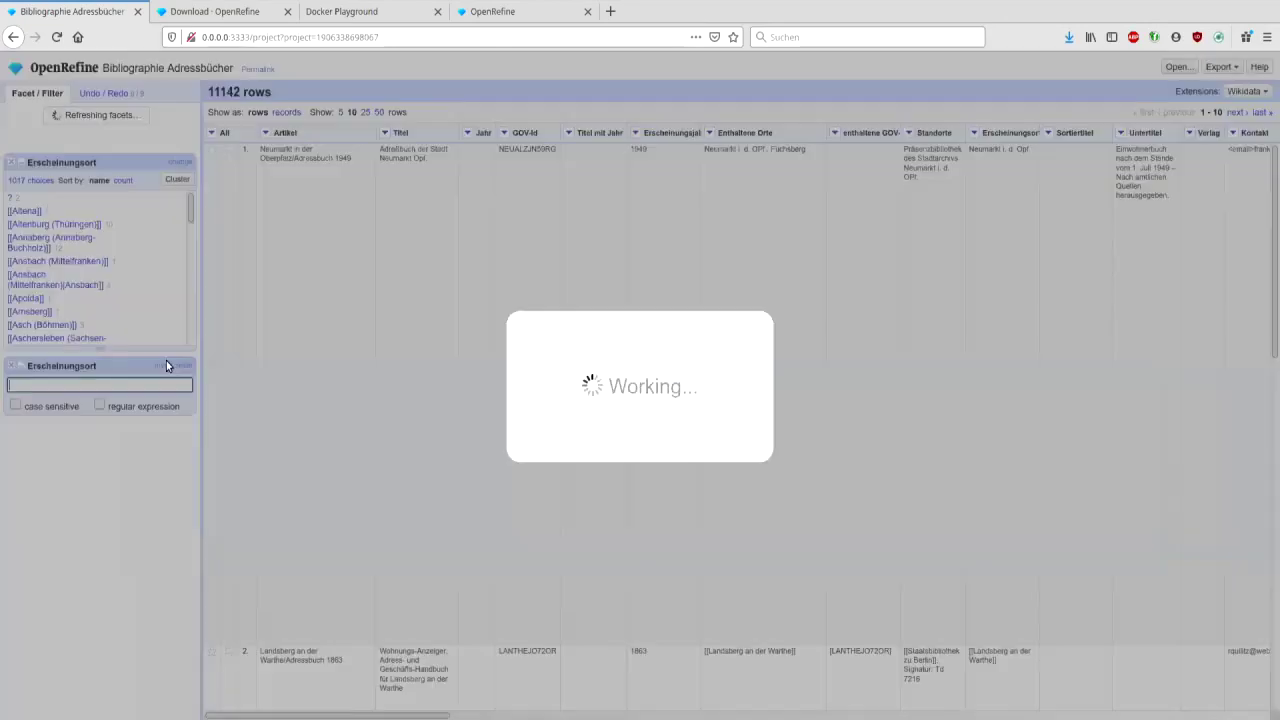
{"action": "type", "text": "["}
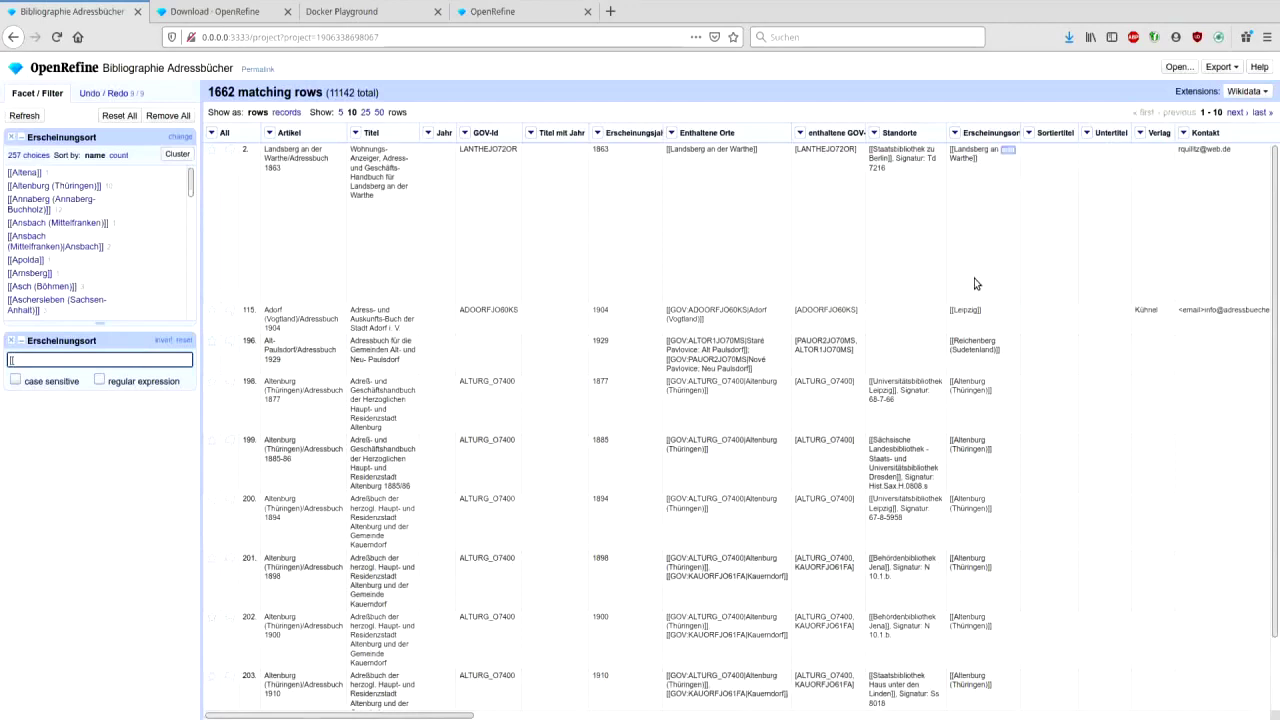
{"action": "left_click", "coordinate": [956, 133]}
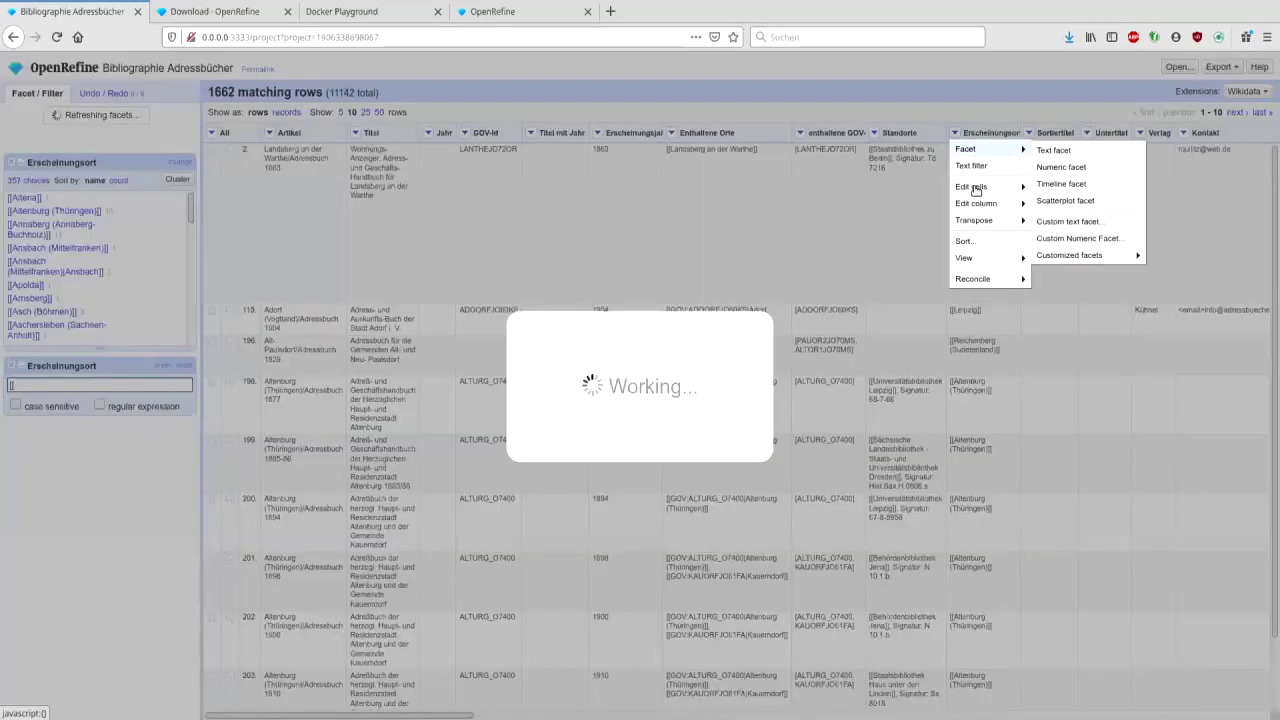
{"action": "mouse_move", "coordinate": [970, 186]}
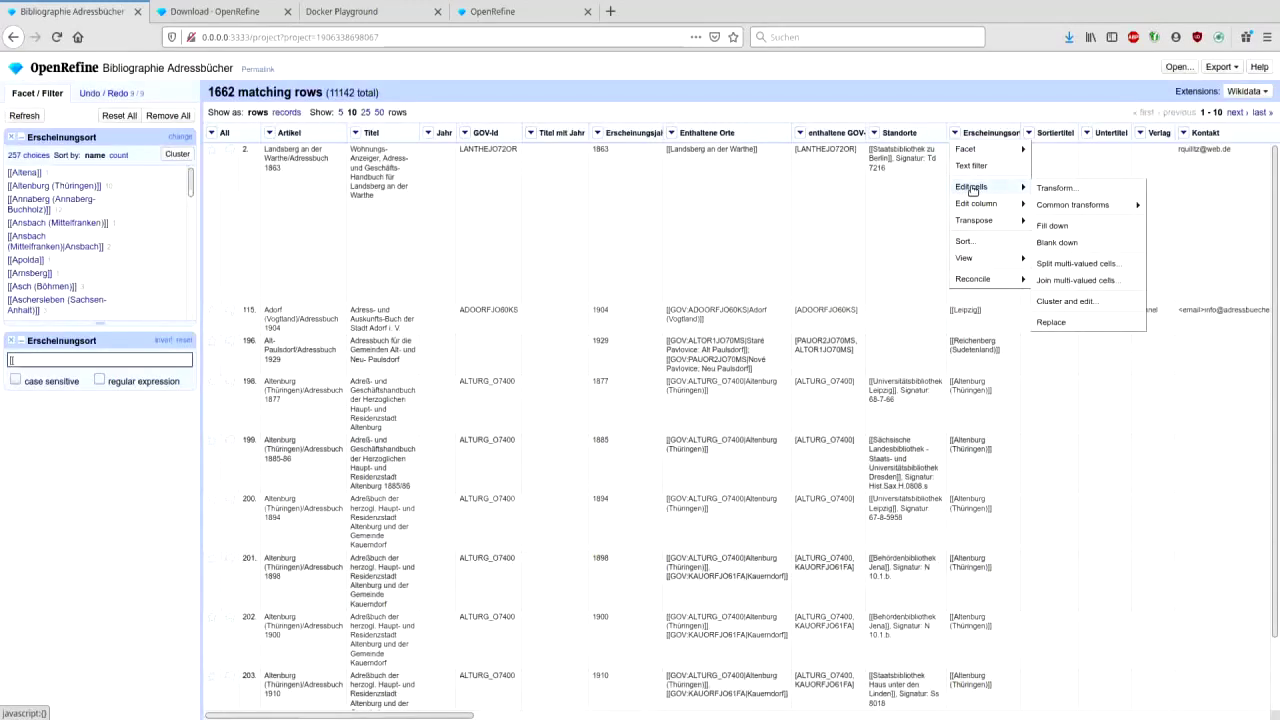
- Transform the filtered Erscheinungsort cells with value.substring(2) to strip the leading [[
{"action": "left_click", "coordinate": [1060, 191]}
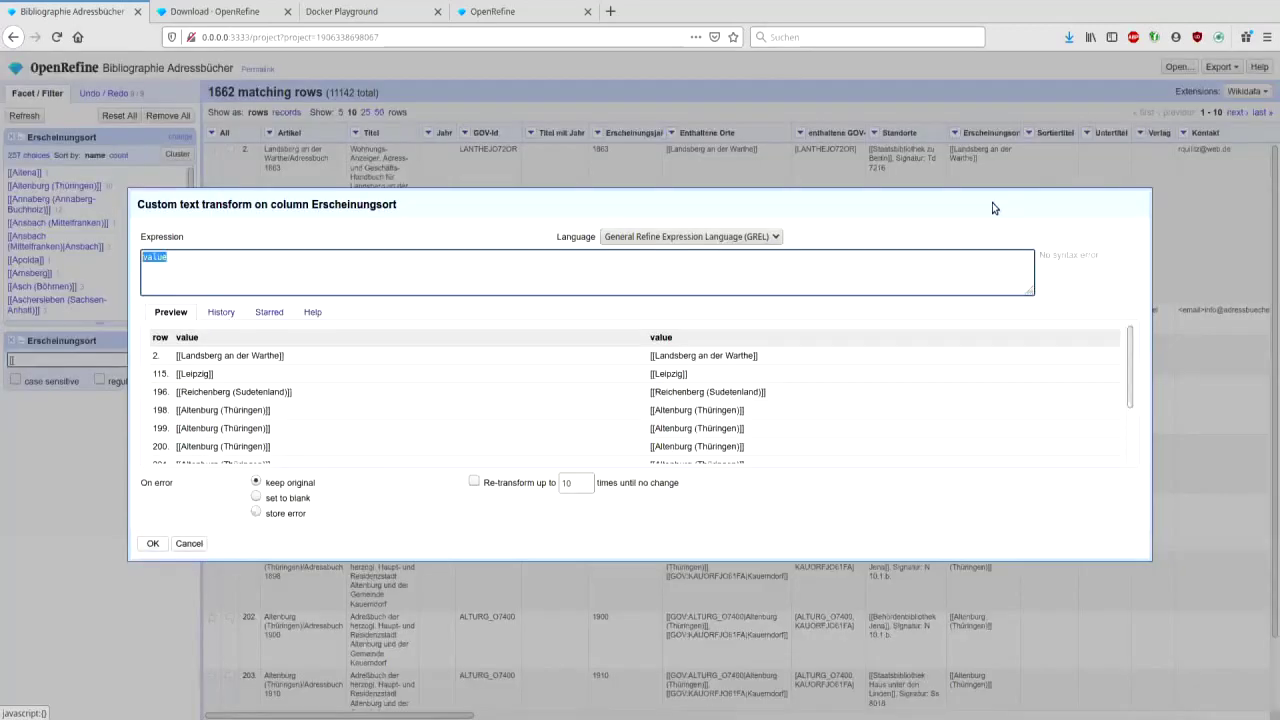
{"action": "left_click", "coordinate": [620, 273]}
{"action": "type", "text": ".substring(3"}
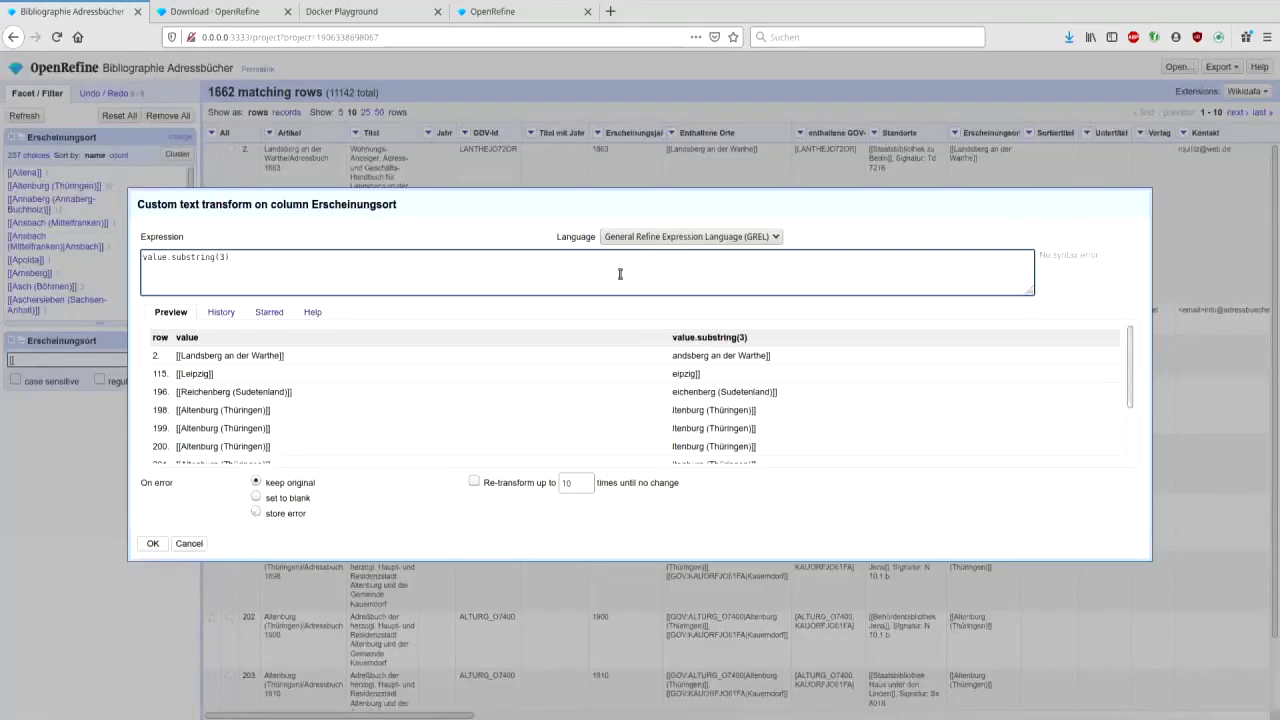
{"action": "key", "text": "BackSpace"}
{"action": "type", "text": "2"}
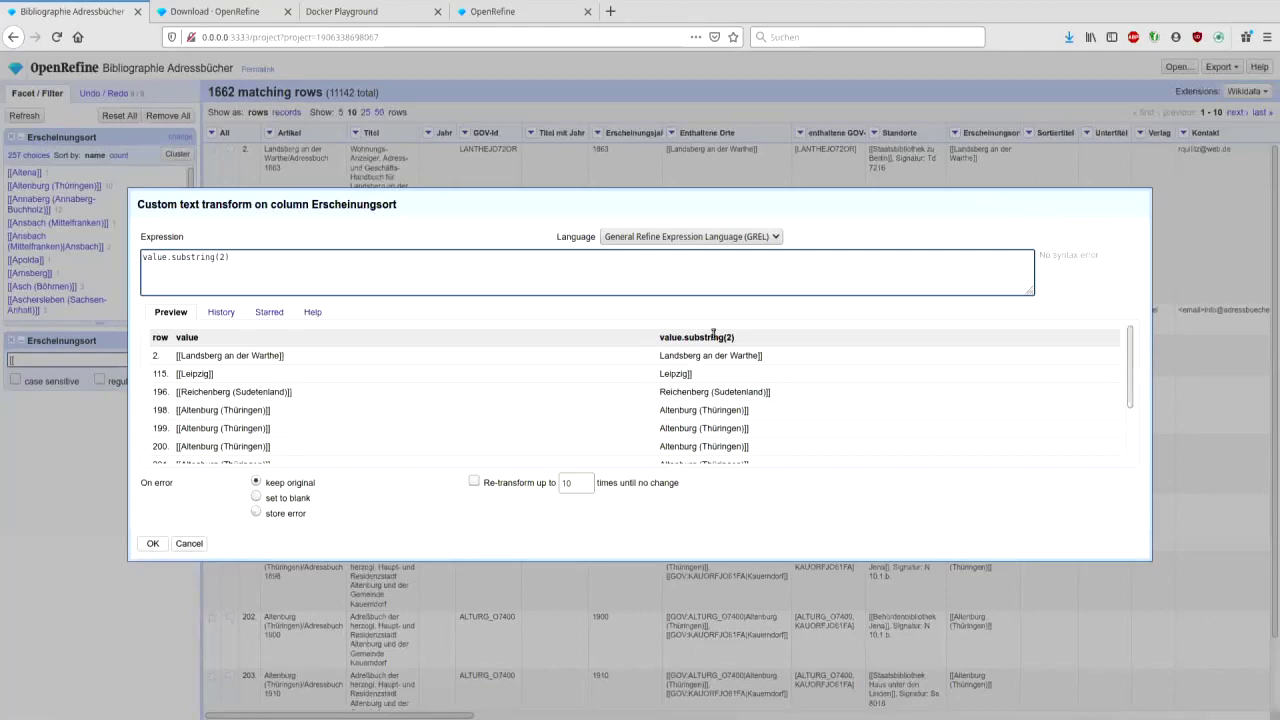
{"action": "left_click", "coordinate": [153, 544]}
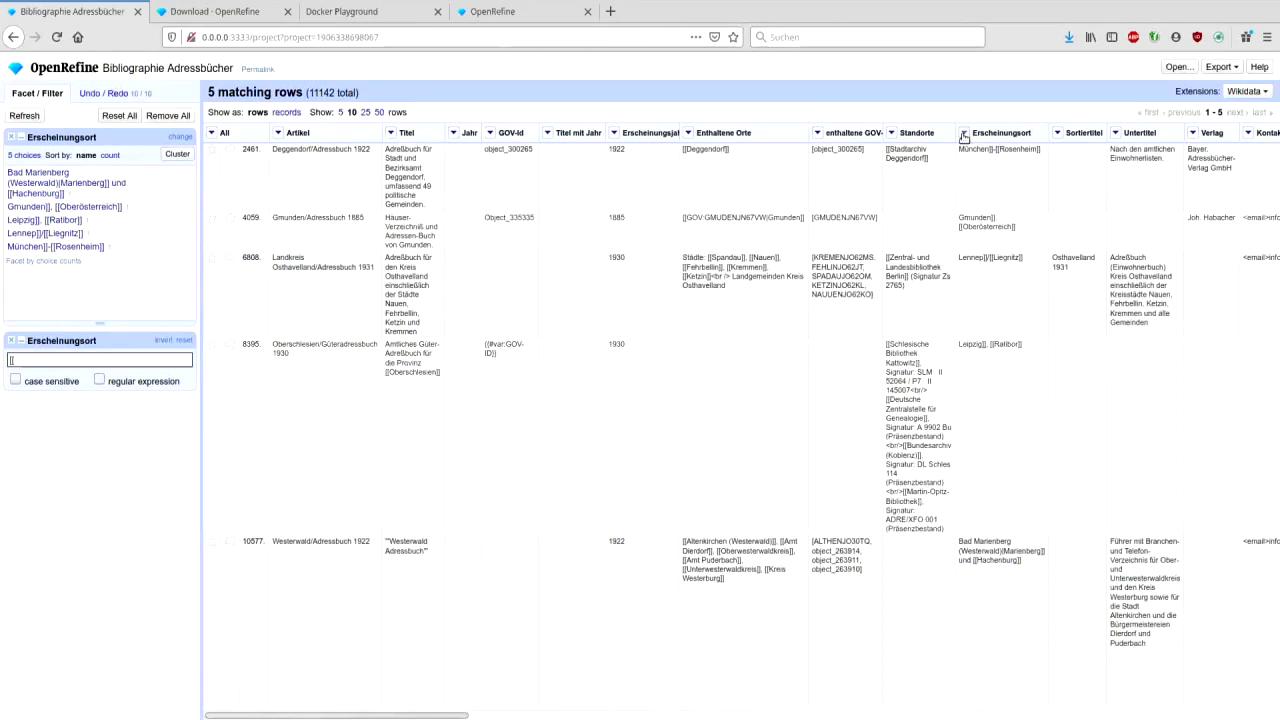
- Strip leftover brackets with value.replace('[[','').replace(']]',''), then clear the text filter
{"action": "left_click", "coordinate": [964, 136]}
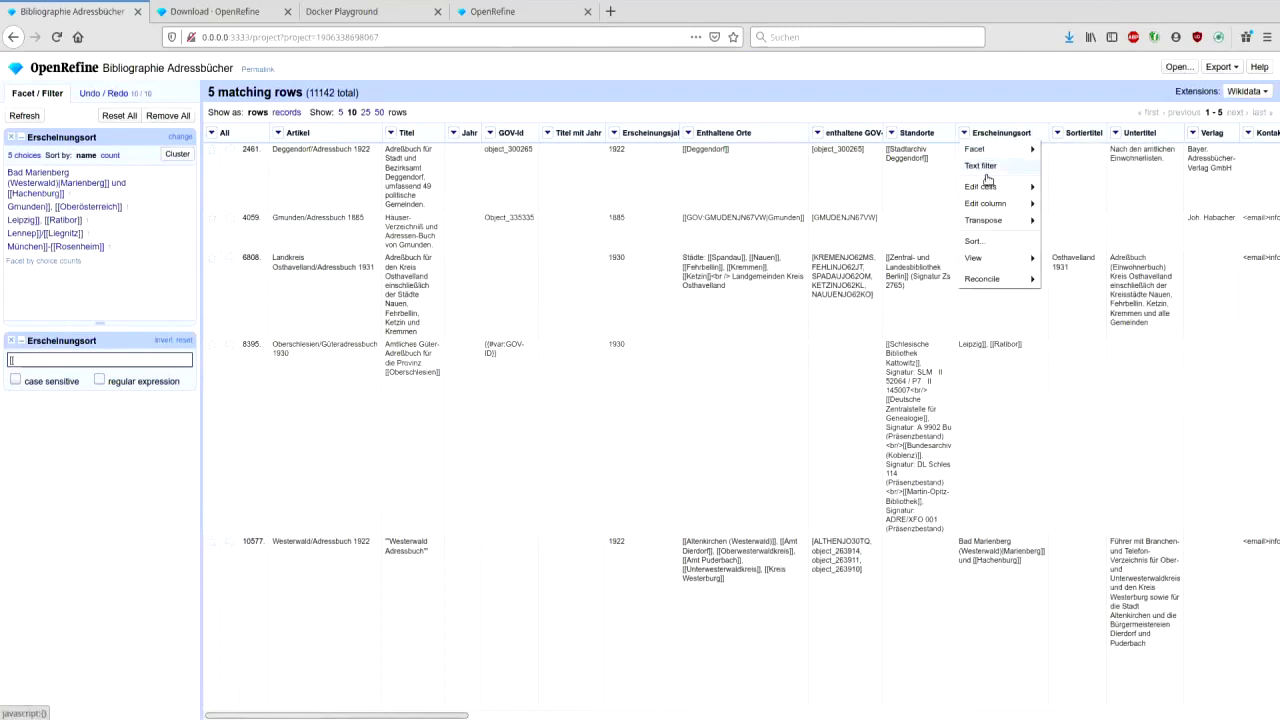
{"action": "mouse_move", "coordinate": [985, 187]}
{"action": "left_click", "coordinate": [1063, 188]}
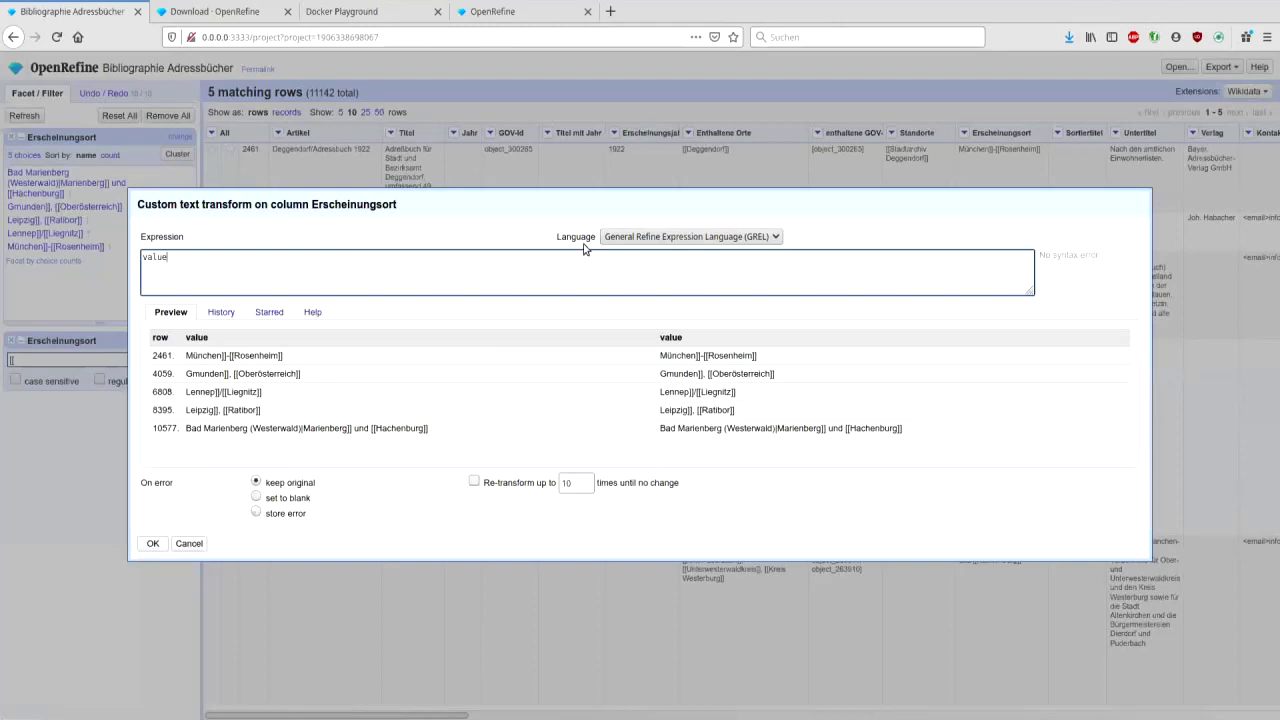
{"action": "type", "text": ".re"}
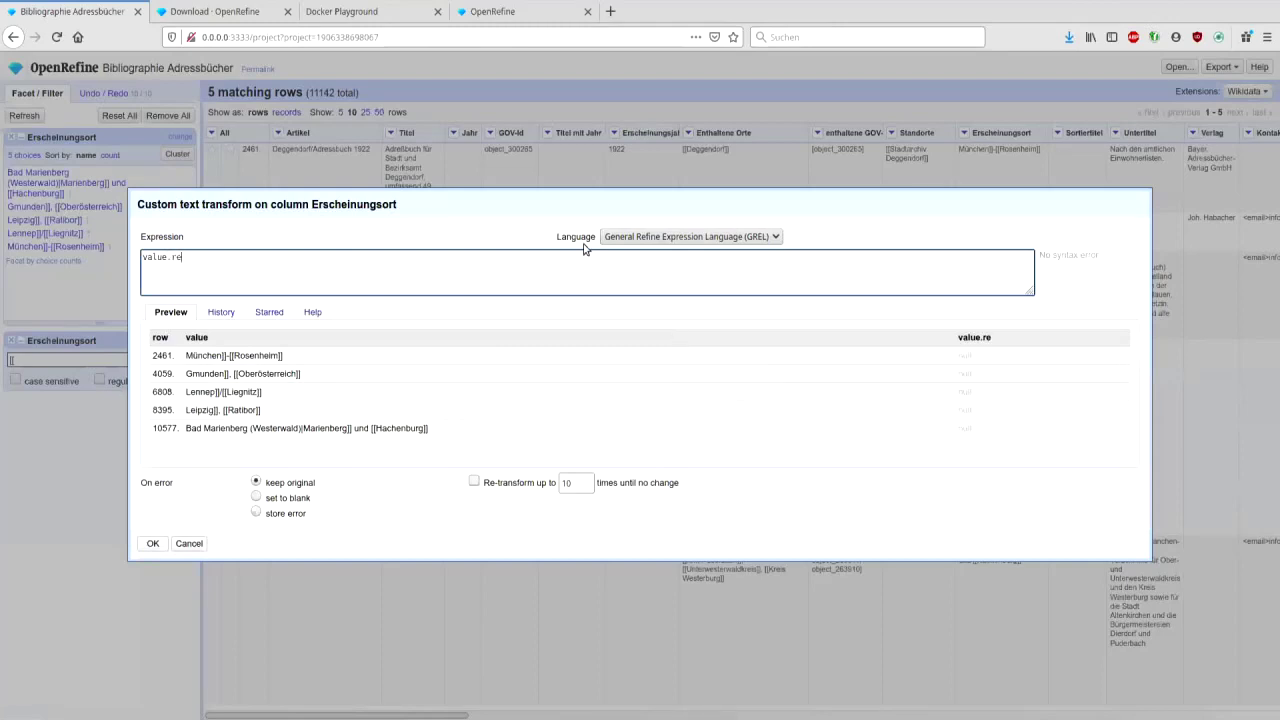
{"action": "type", "text": "place('[["}
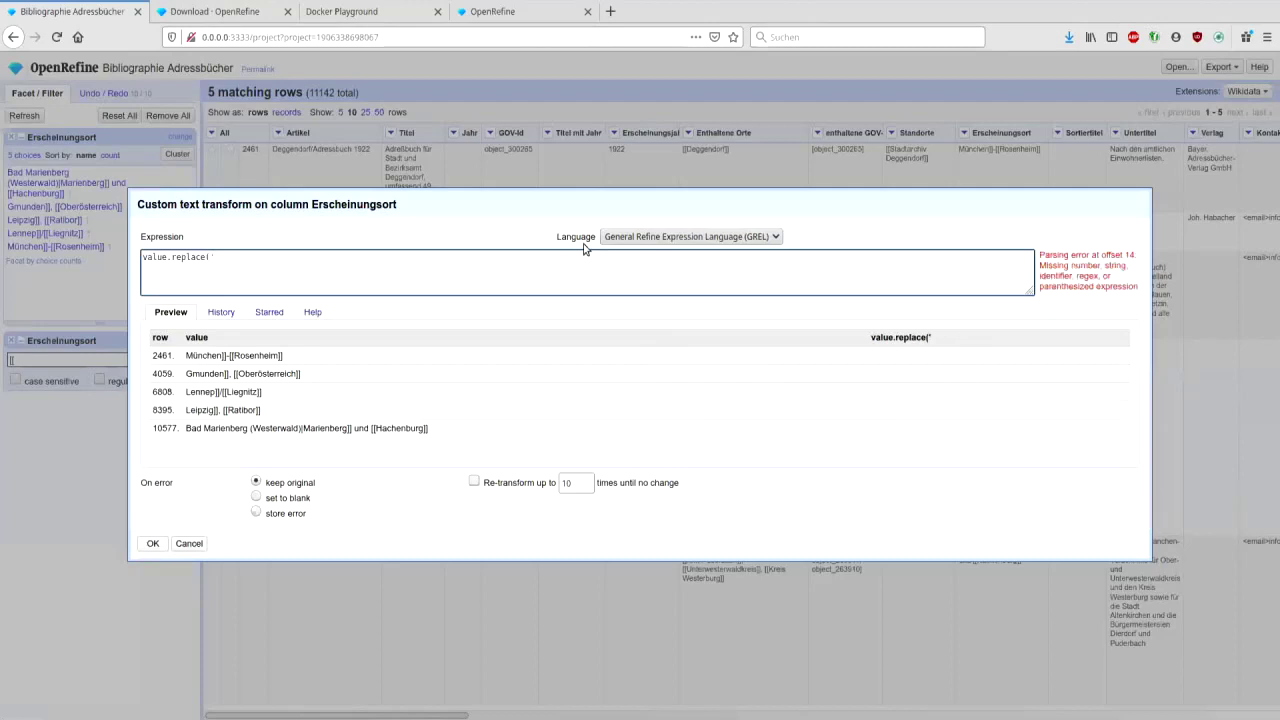
{"action": "type", "text": "'"}
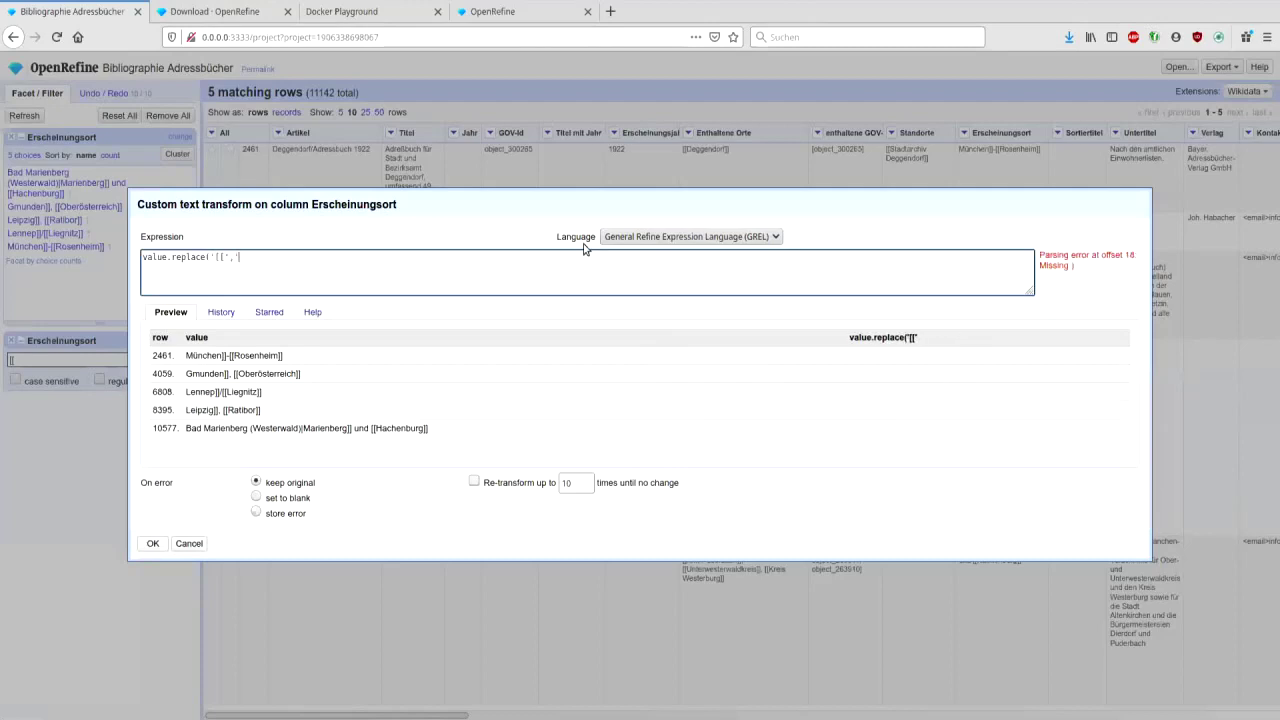
{"action": "type", "text": ",'')"}
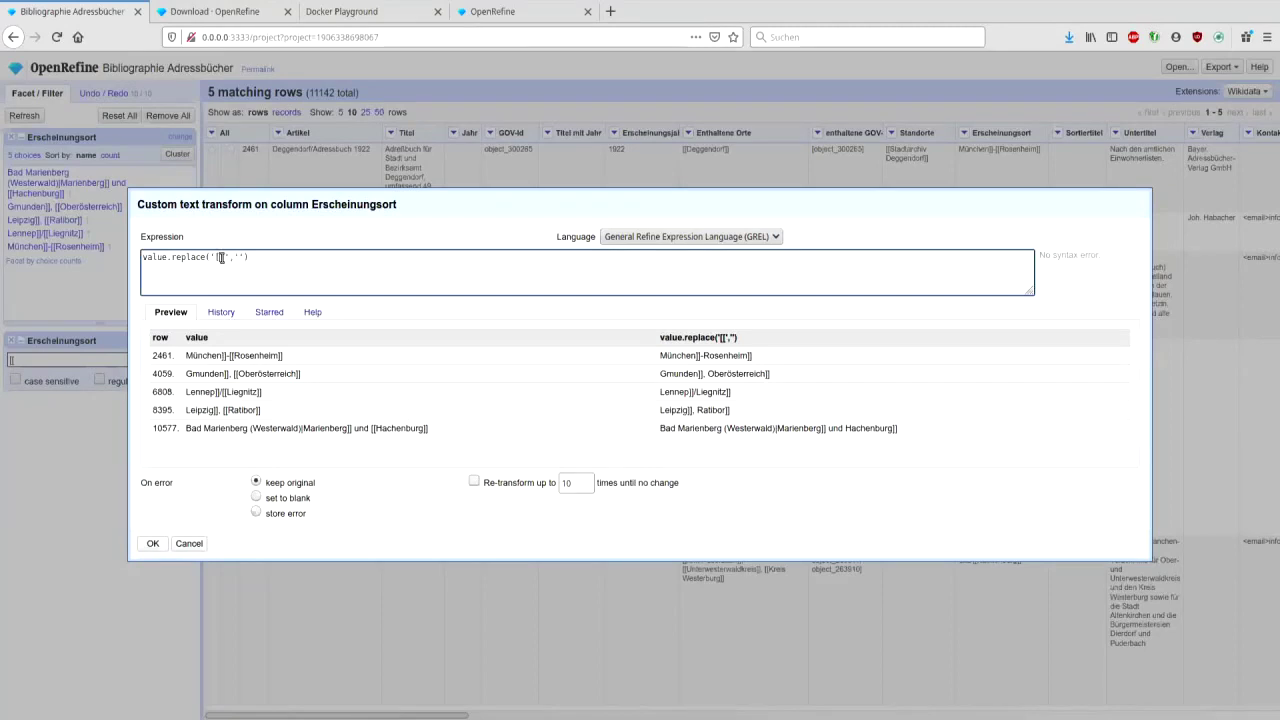
{"action": "type", "text": ".replace(']]'"}
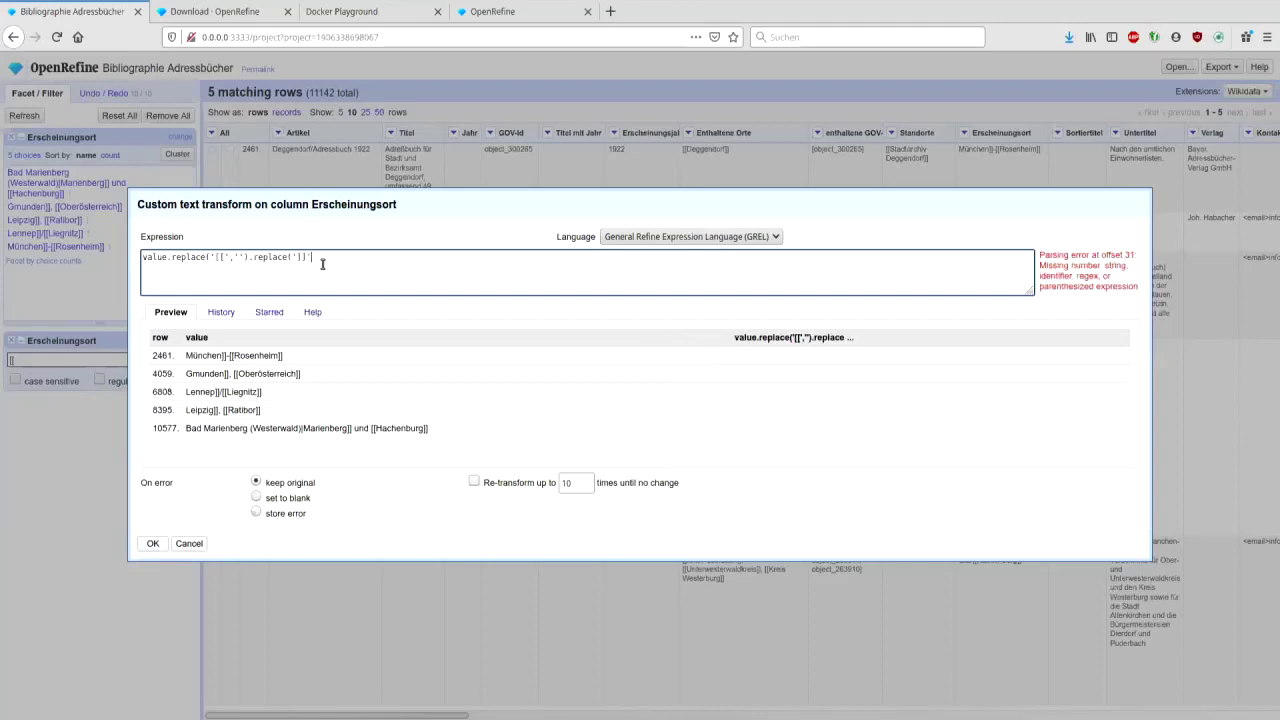
{"action": "type", "text": ",'')"}
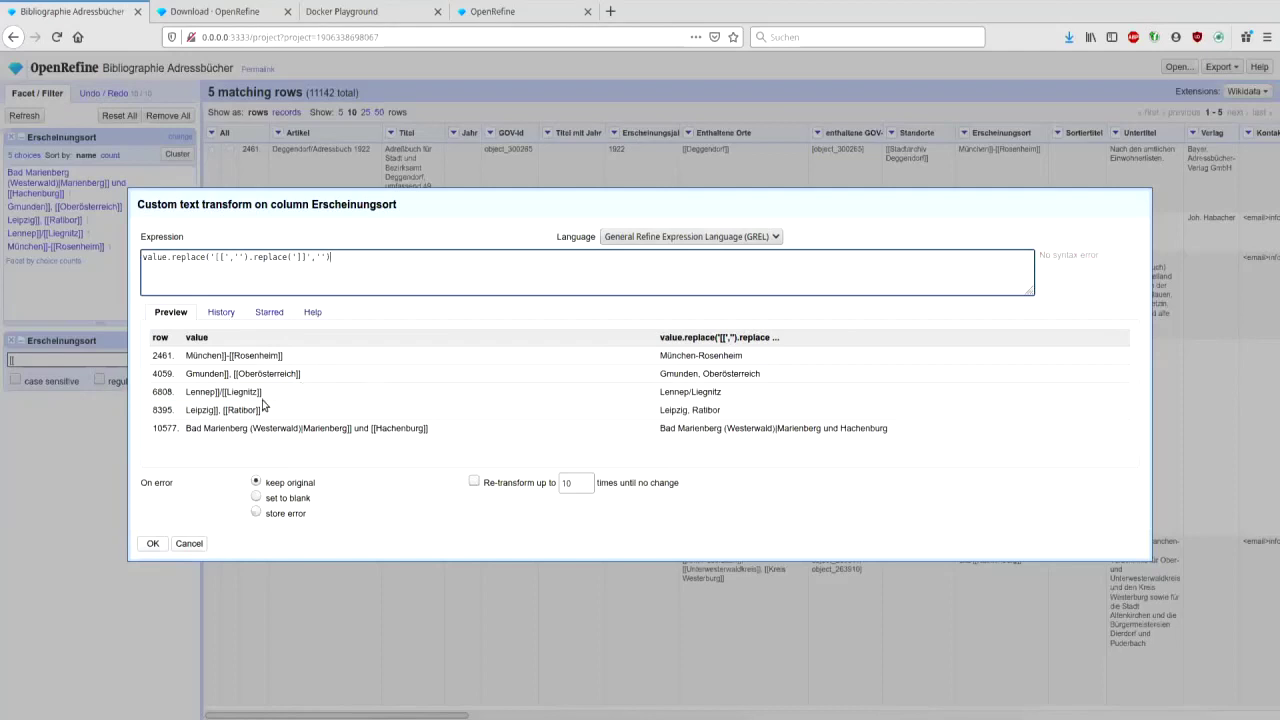
{"action": "left_click", "coordinate": [149, 545]}
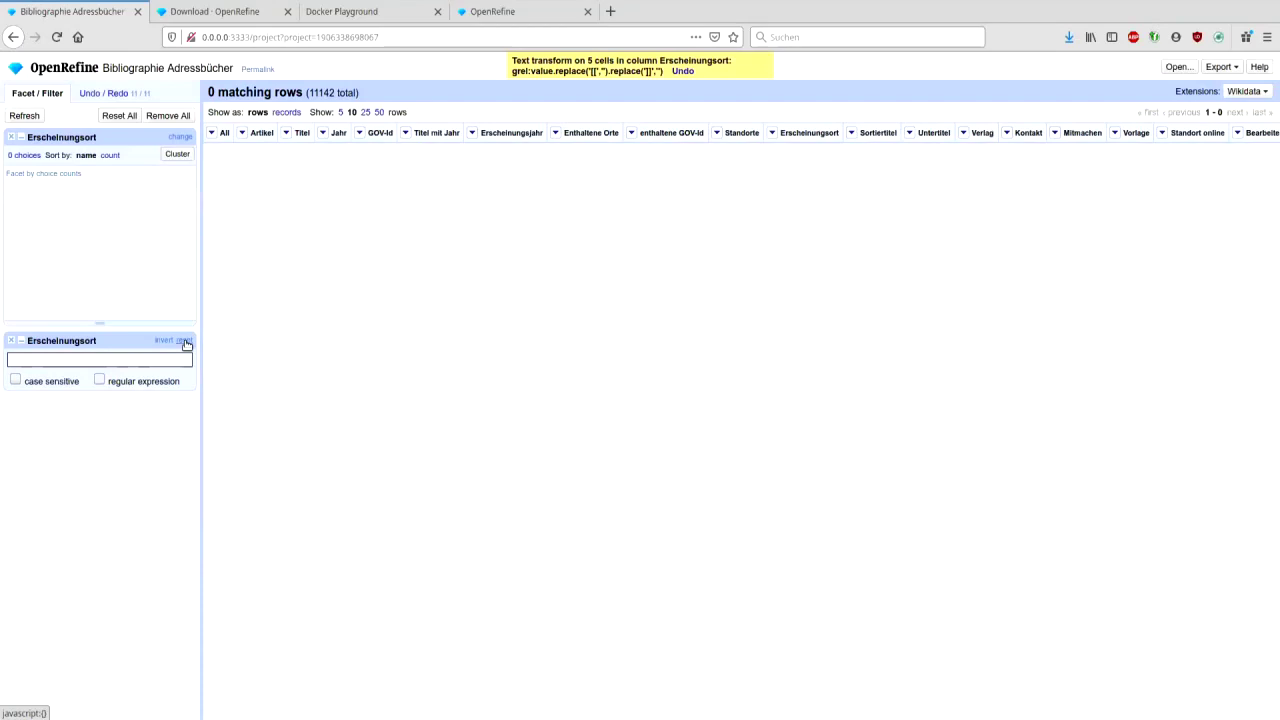
{"action": "left_click", "coordinate": [183, 342]}
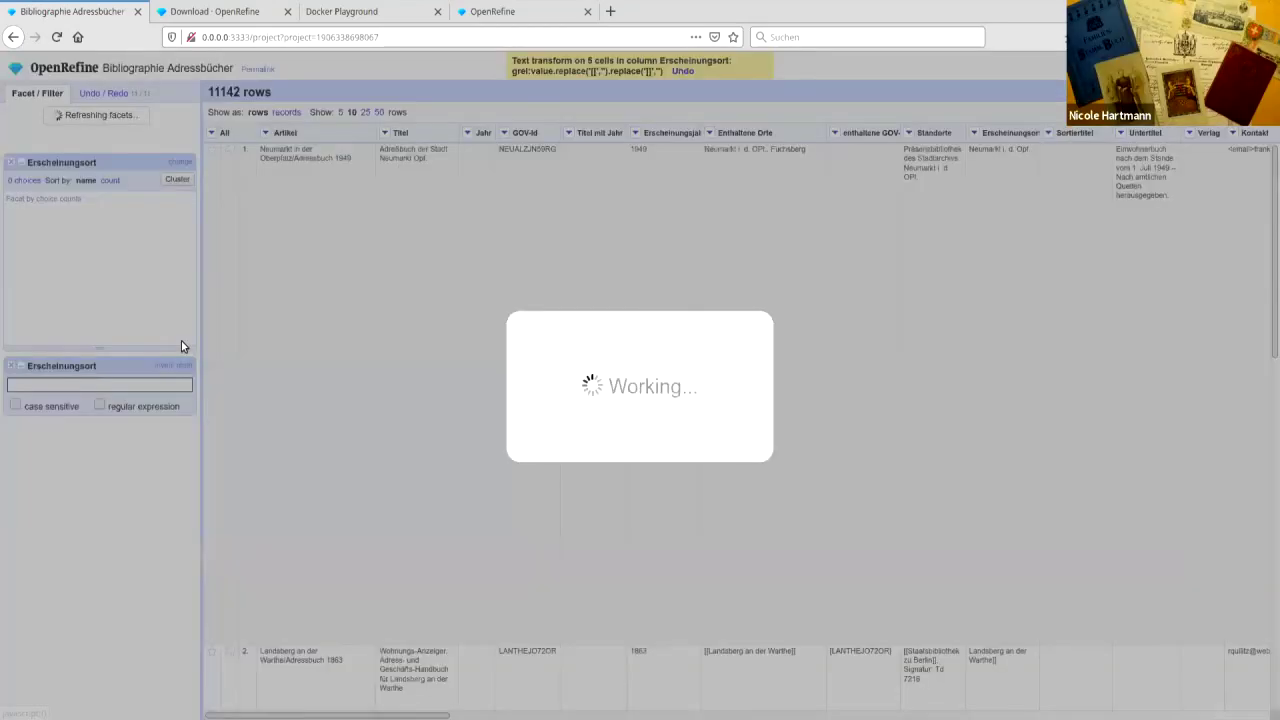
- Reuse the bracket-removing replace expression from history on the whole Erscheinungsort column
{"action": "left_click", "coordinate": [974, 133]}
{"action": "mouse_move", "coordinate": [999, 187]}
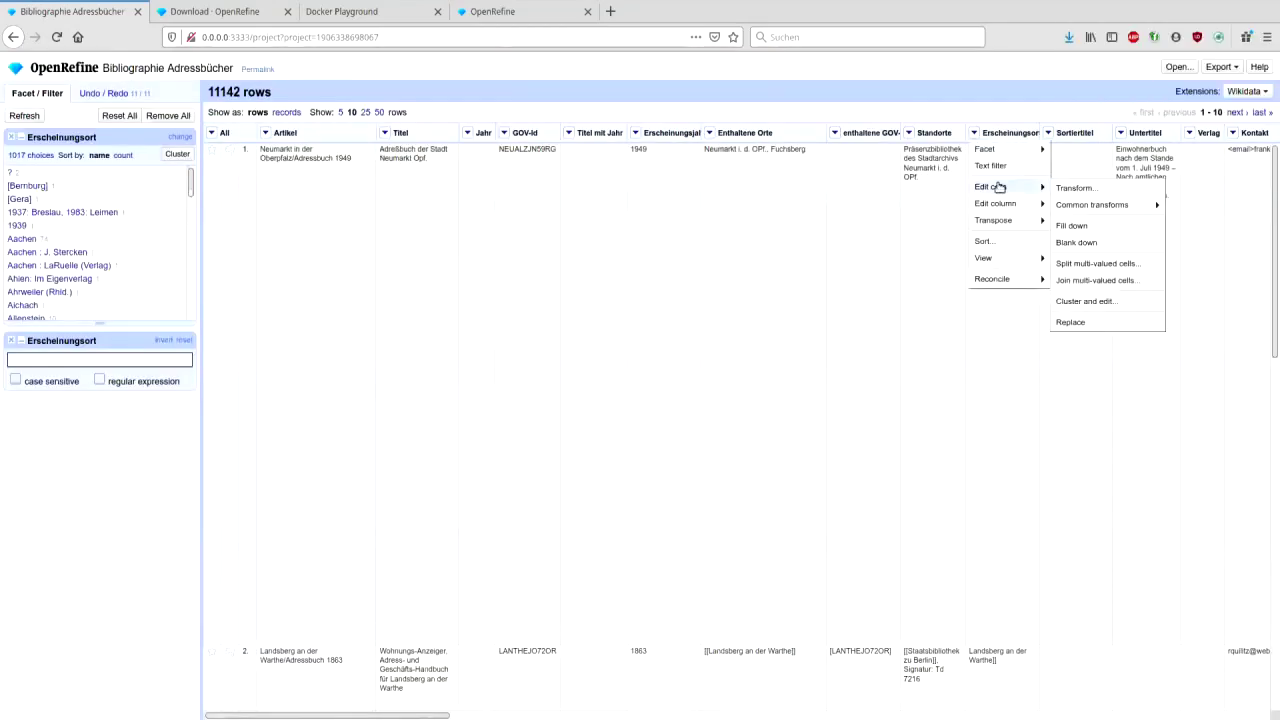
{"action": "left_click", "coordinate": [1068, 190]}
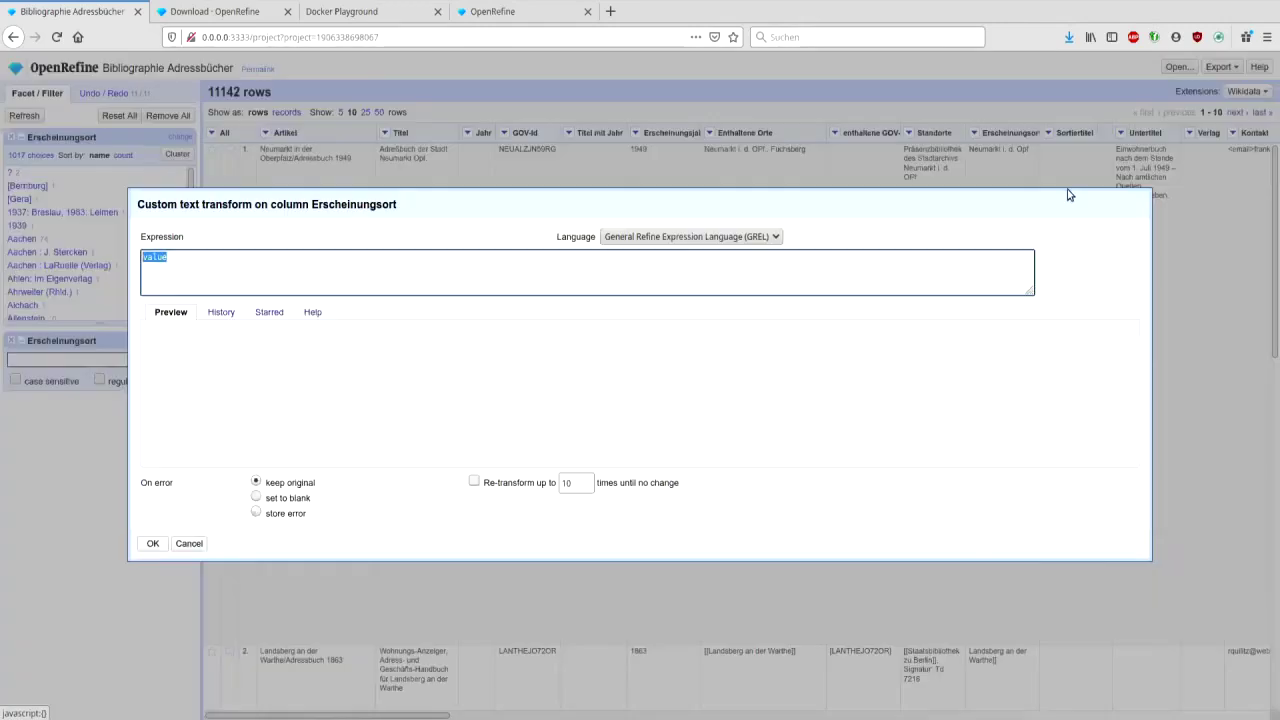
{"action": "left_click", "coordinate": [215, 312]}
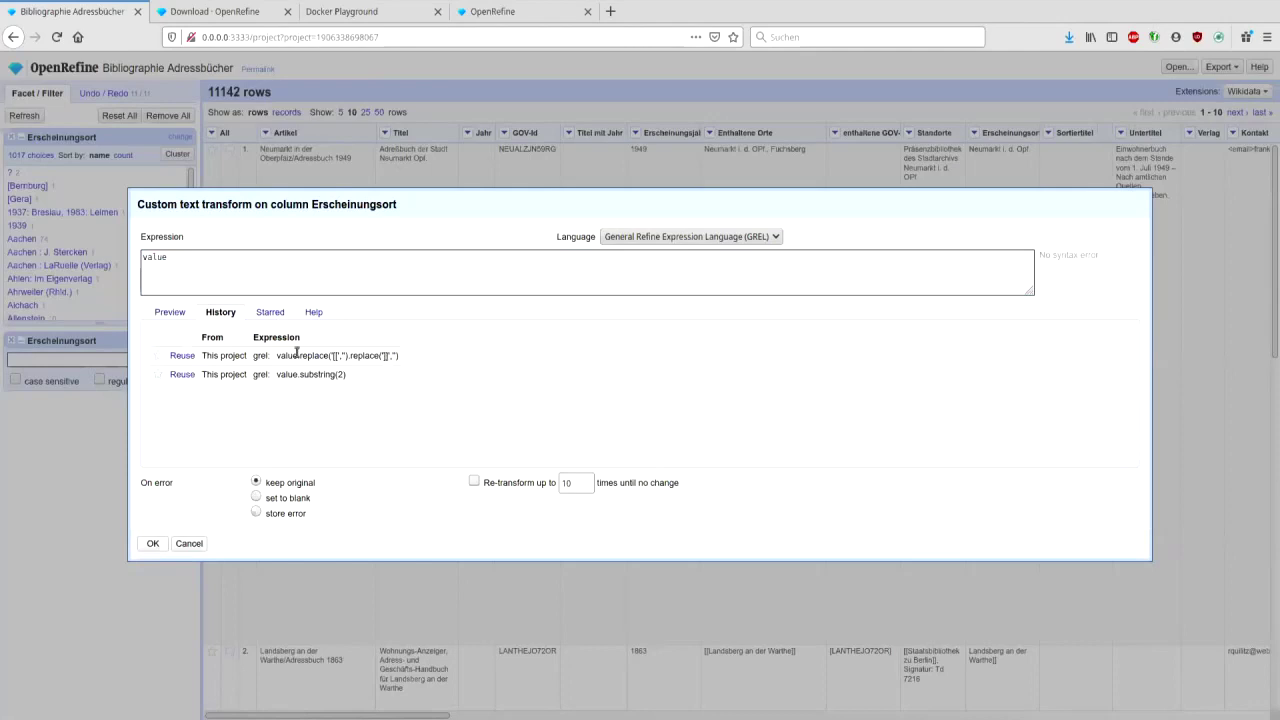
{"action": "left_click", "coordinate": [181, 356]}
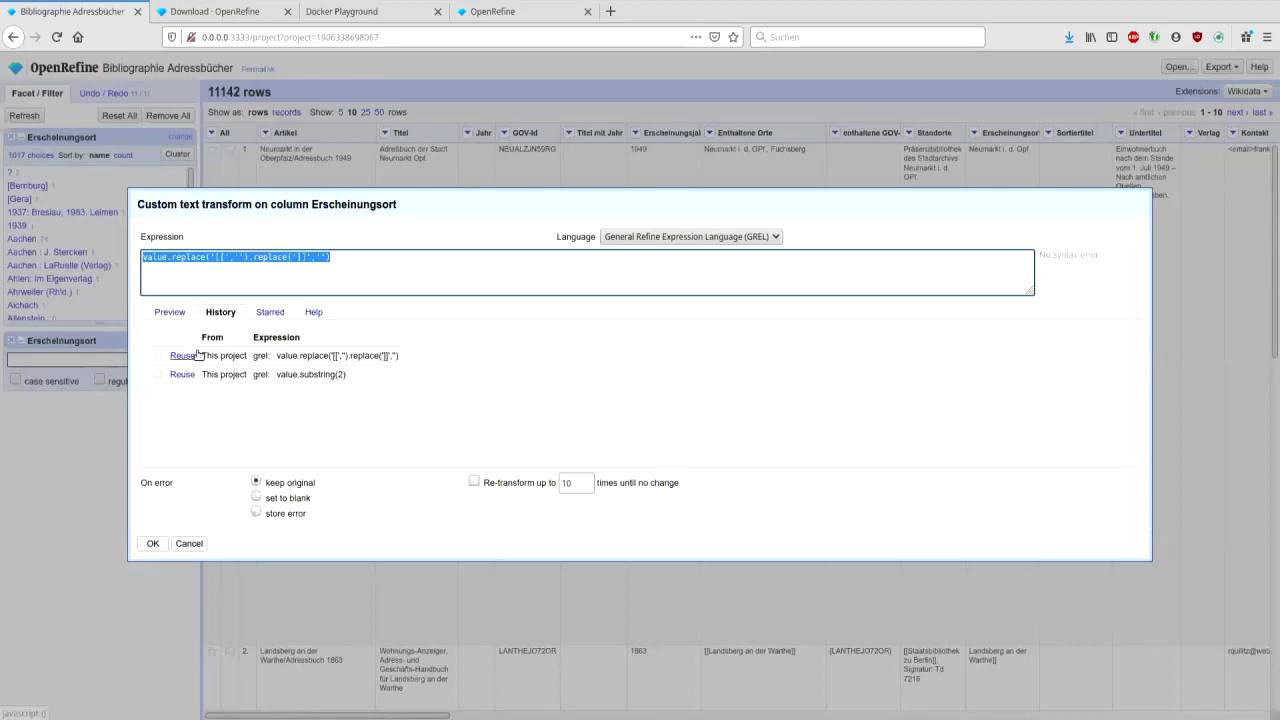
{"action": "left_click", "coordinate": [153, 544]}
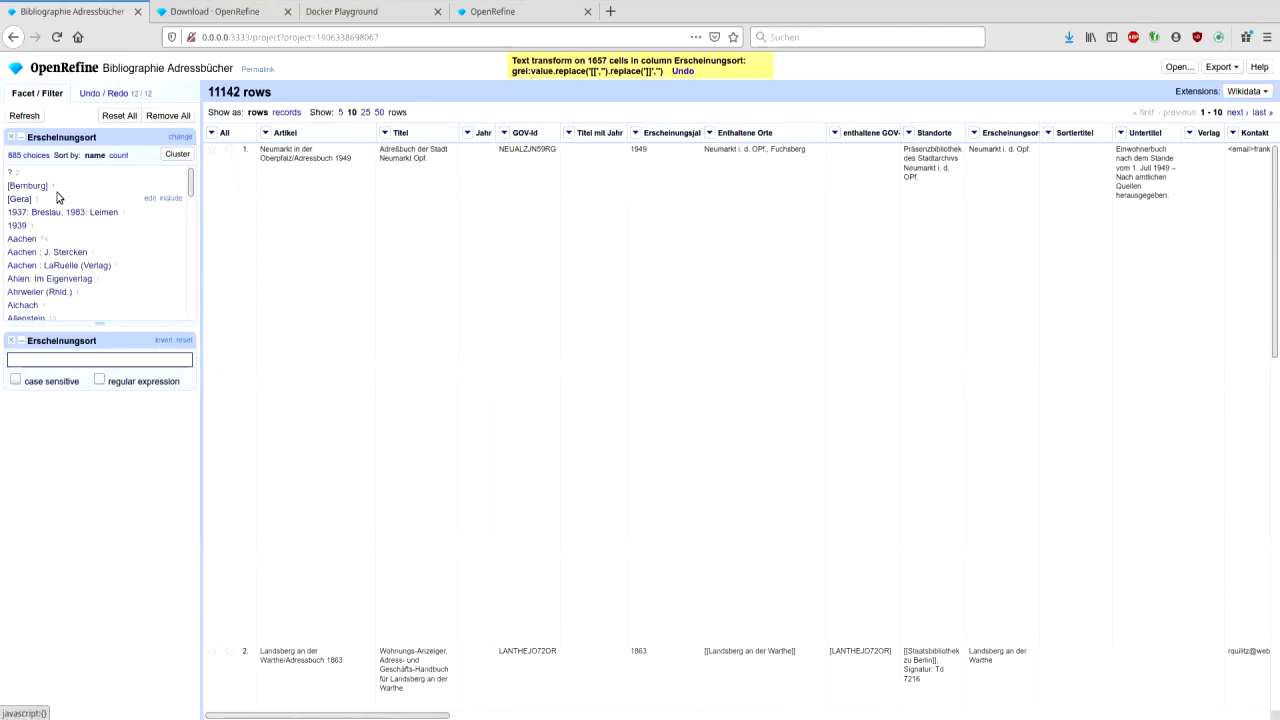
- Change the facet value [Bernburg] to Bernburg and remove the extra text filter
{"action": "left_click", "coordinate": [149, 185]}
{"action": "left_click", "coordinate": [281, 197]}
{"action": "key", "text": "BackSpace"}
{"action": "key", "text": "Home"}
{"action": "key", "text": "Delete"}
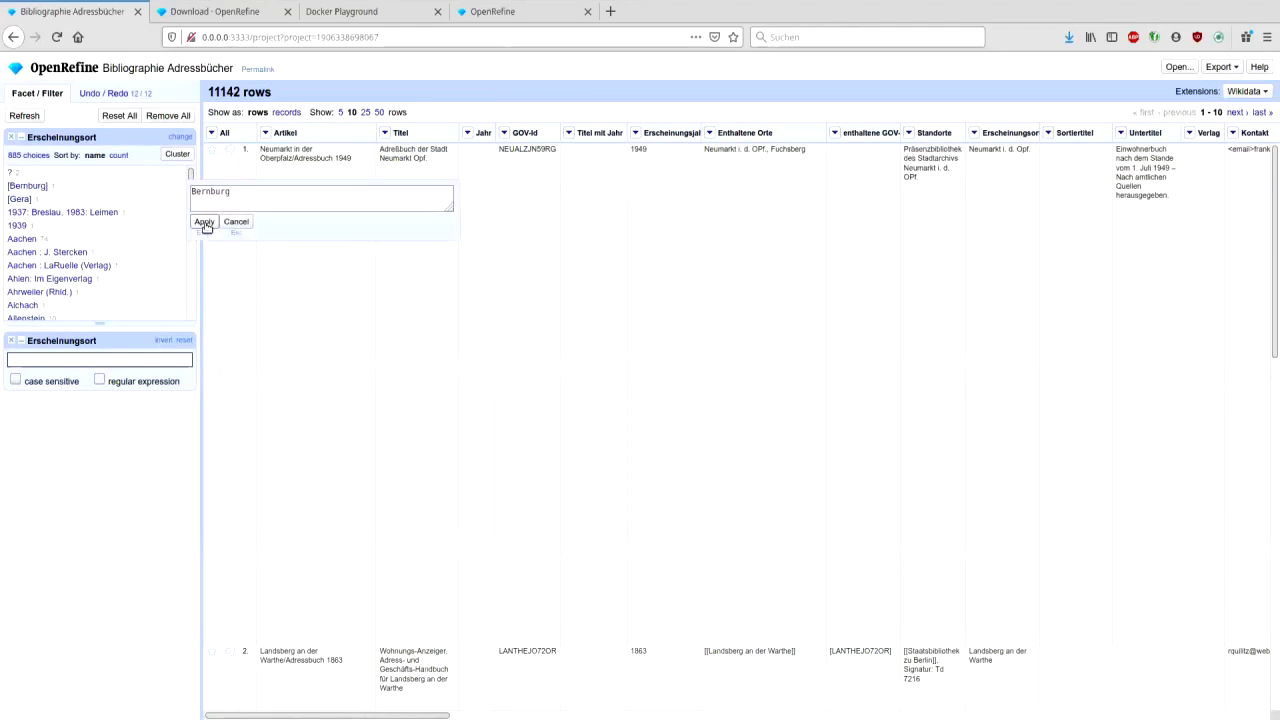
{"action": "left_click", "coordinate": [204, 221]}
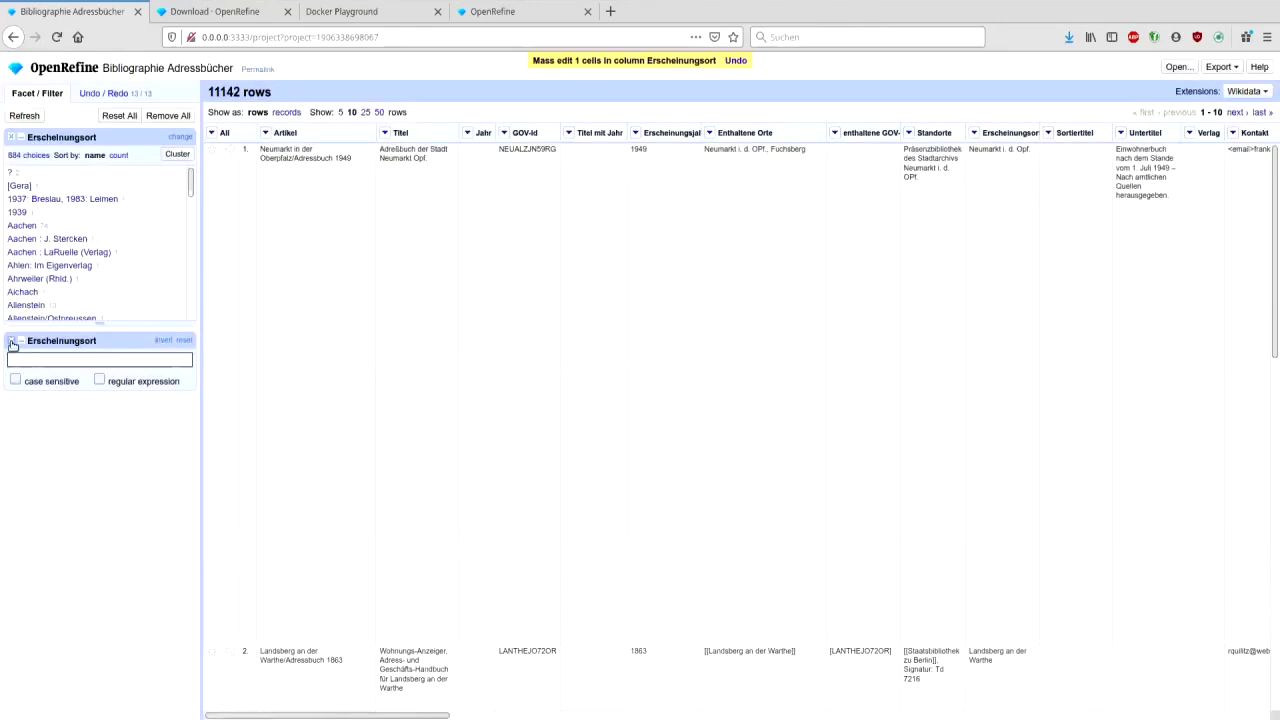
{"action": "left_click", "coordinate": [12, 343]}
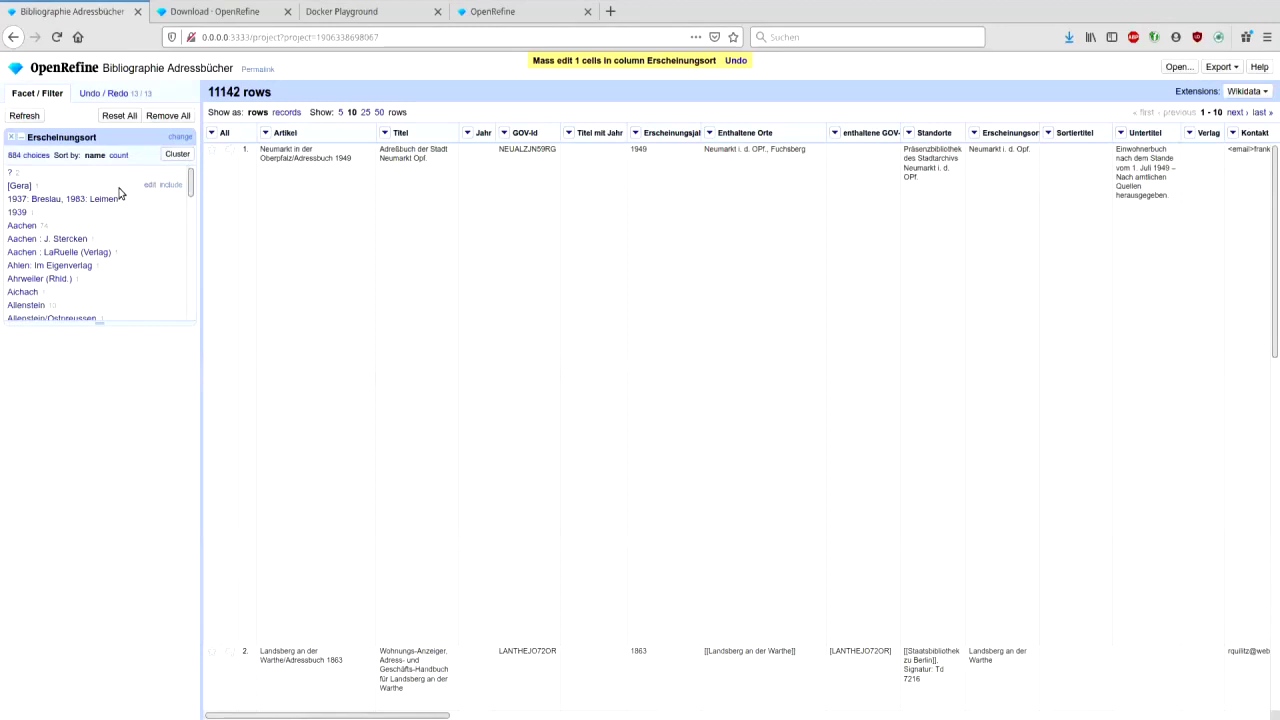
- Change the facet value [Gera] to Gera
{"action": "left_click", "coordinate": [153, 188]}
{"action": "left_click", "coordinate": [230, 193]}
{"action": "key", "text": "BackSpace"}
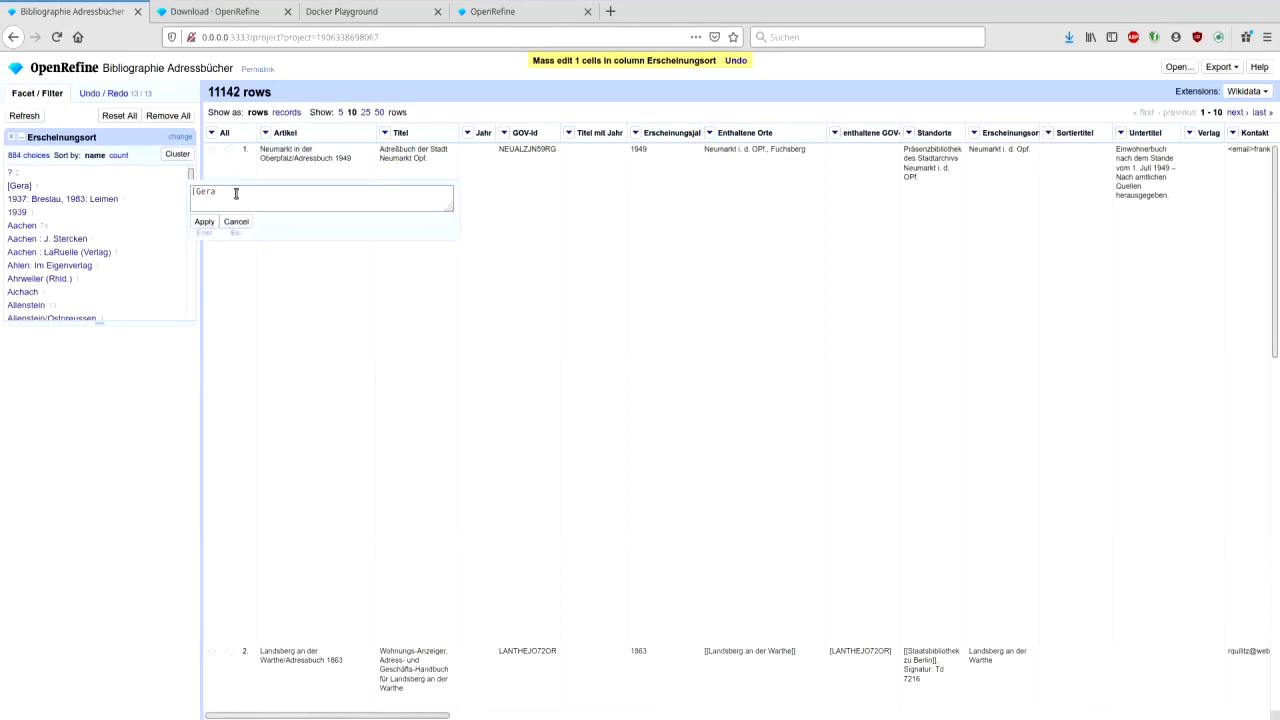
{"action": "left_click", "coordinate": [204, 222]}
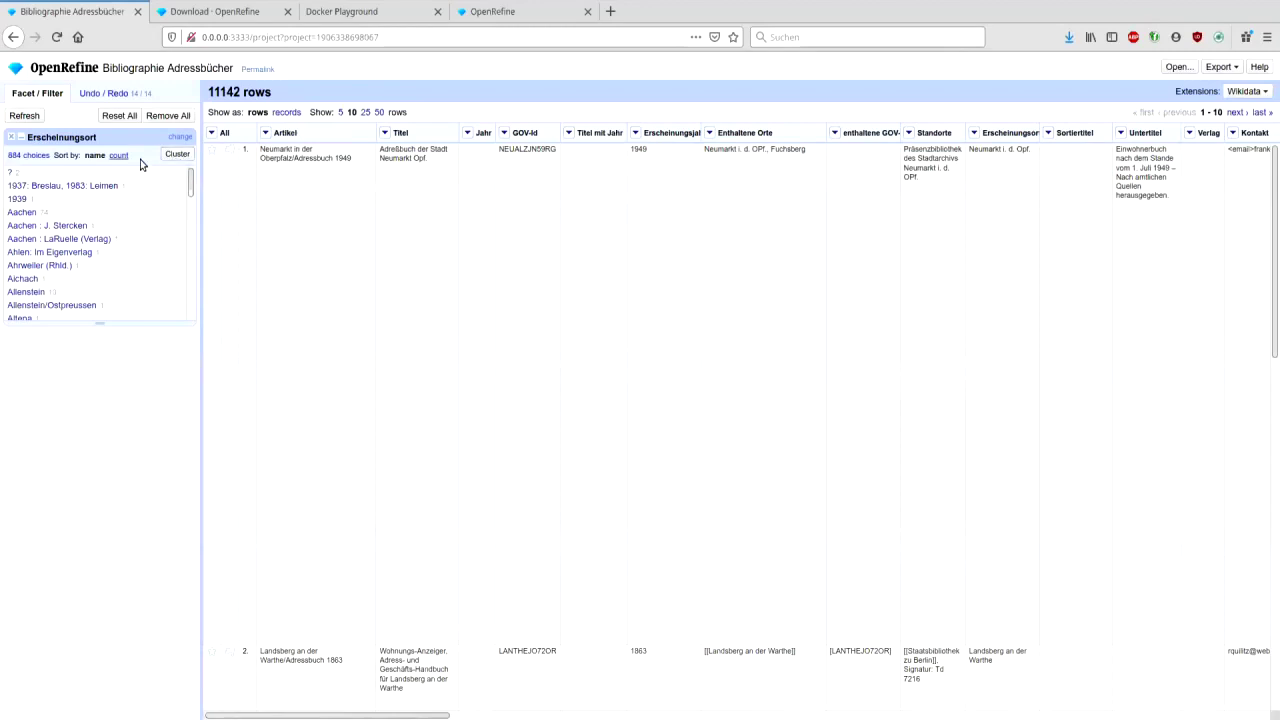
- Merge the Stolp cluster as 'Stolp in Pommern' plus the Neumarkt i. d. OPf cluster, then try cologne-phonetic keying
{"action": "left_click", "coordinate": [176, 158]}
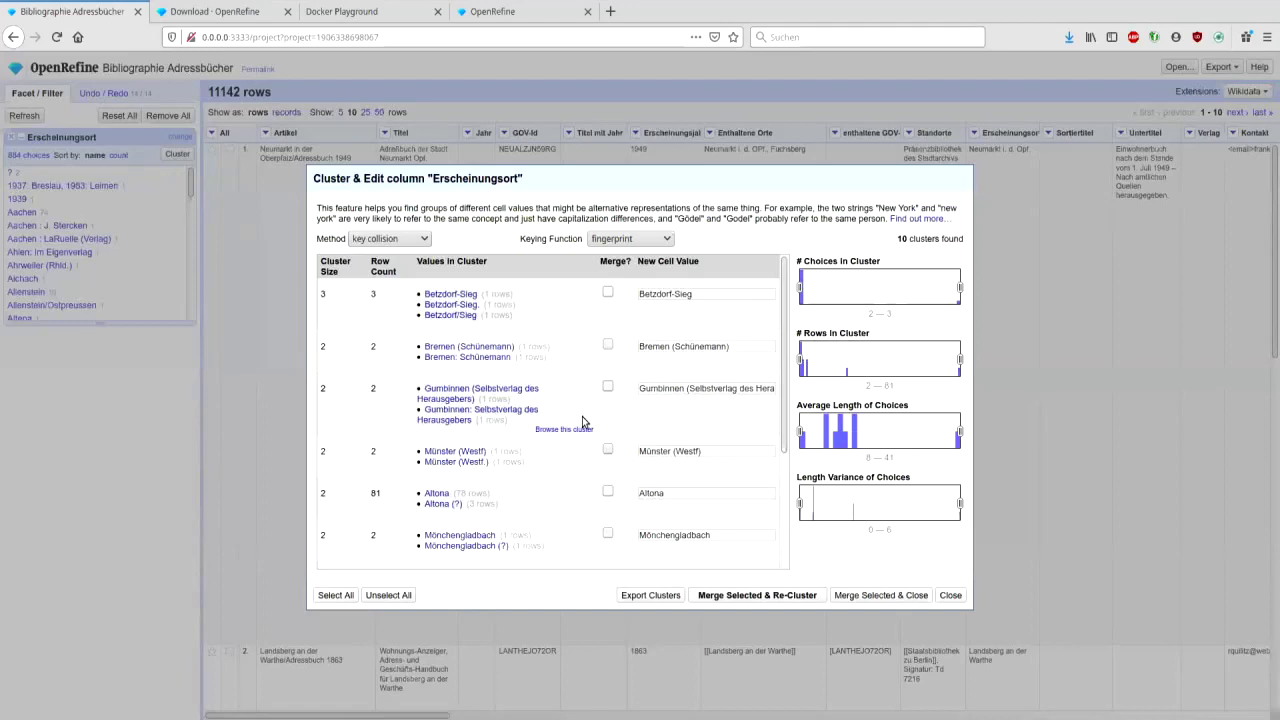
{"action": "scroll", "coordinate": [583, 422], "scroll_direction": "down", "scroll_amount": 3}
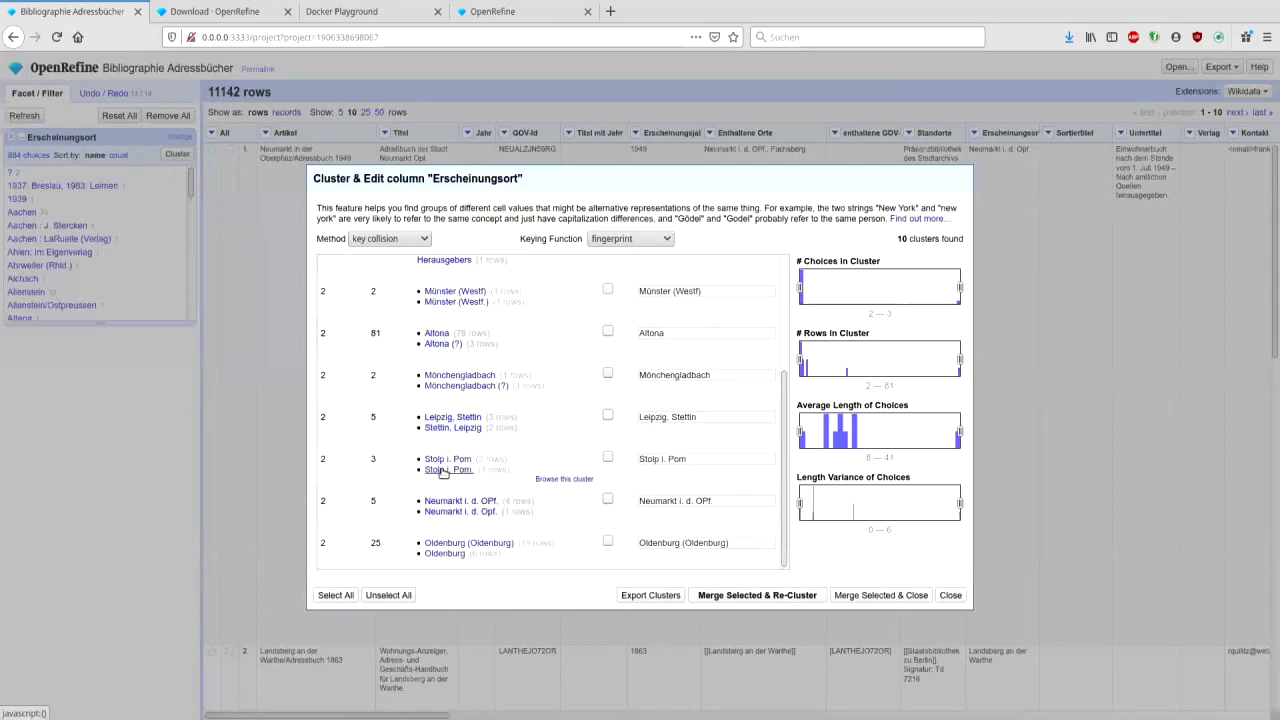
{"action": "left_click", "coordinate": [607, 456]}
{"action": "left_click", "coordinate": [731, 459]}
{"action": "type", "text": "mern"}
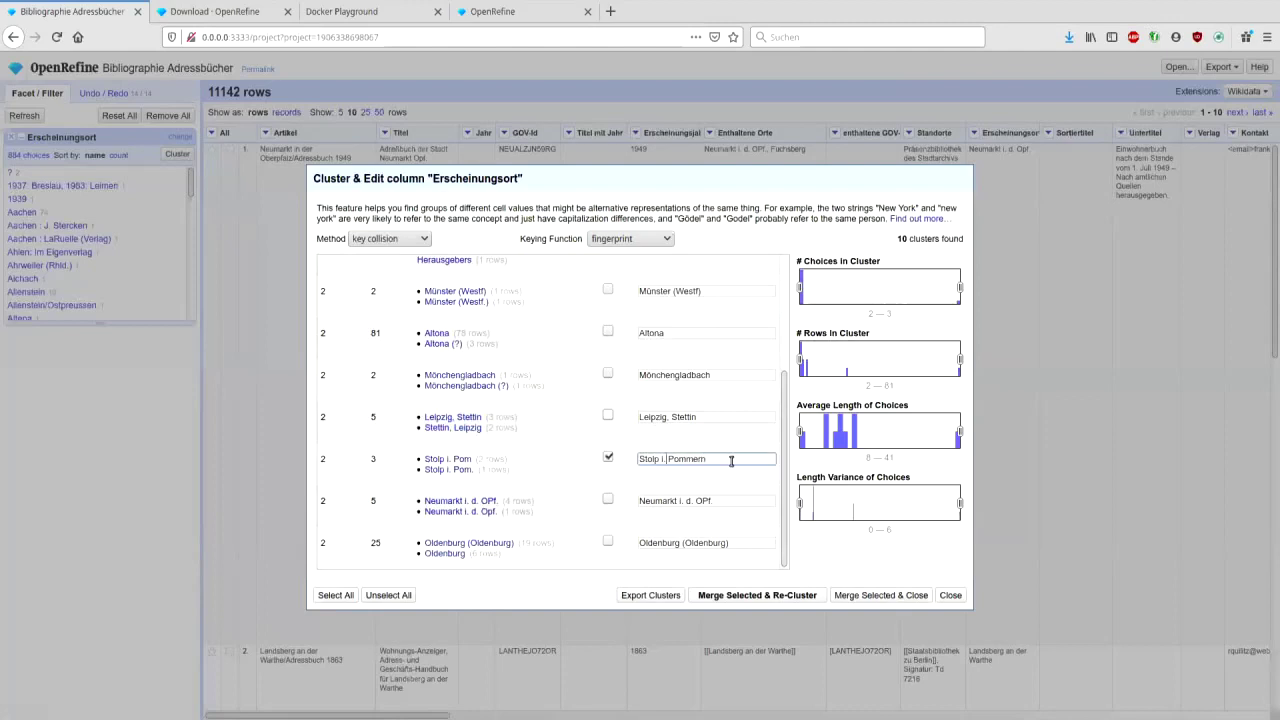
{"action": "type", "text": "n"}
{"action": "left_click", "coordinate": [608, 498]}
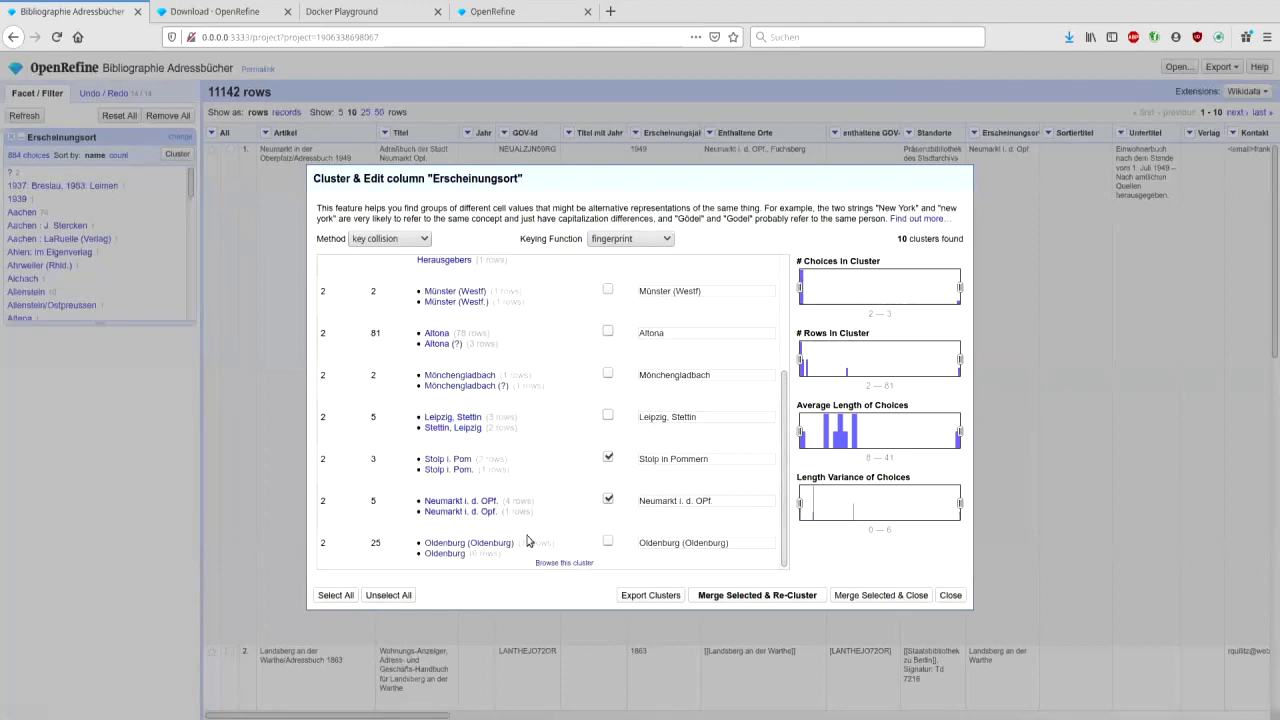
{"action": "left_click", "coordinate": [705, 595]}
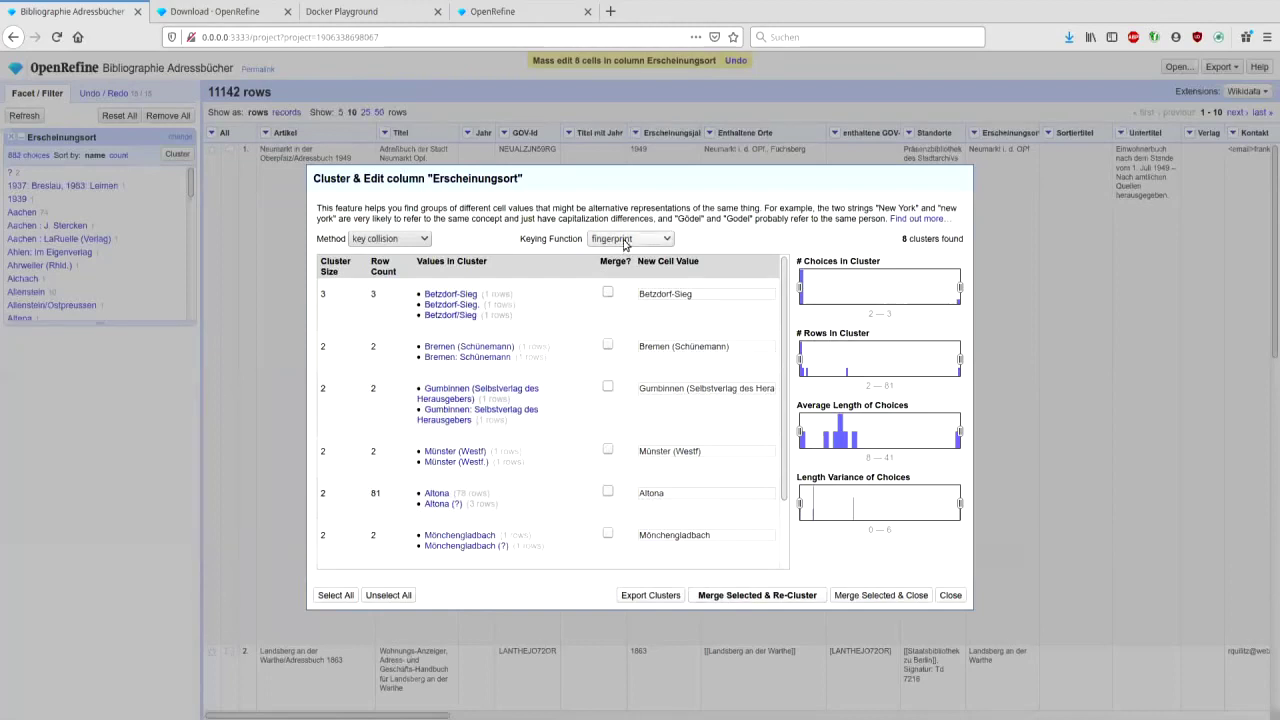
{"action": "left_click", "coordinate": [632, 296]}
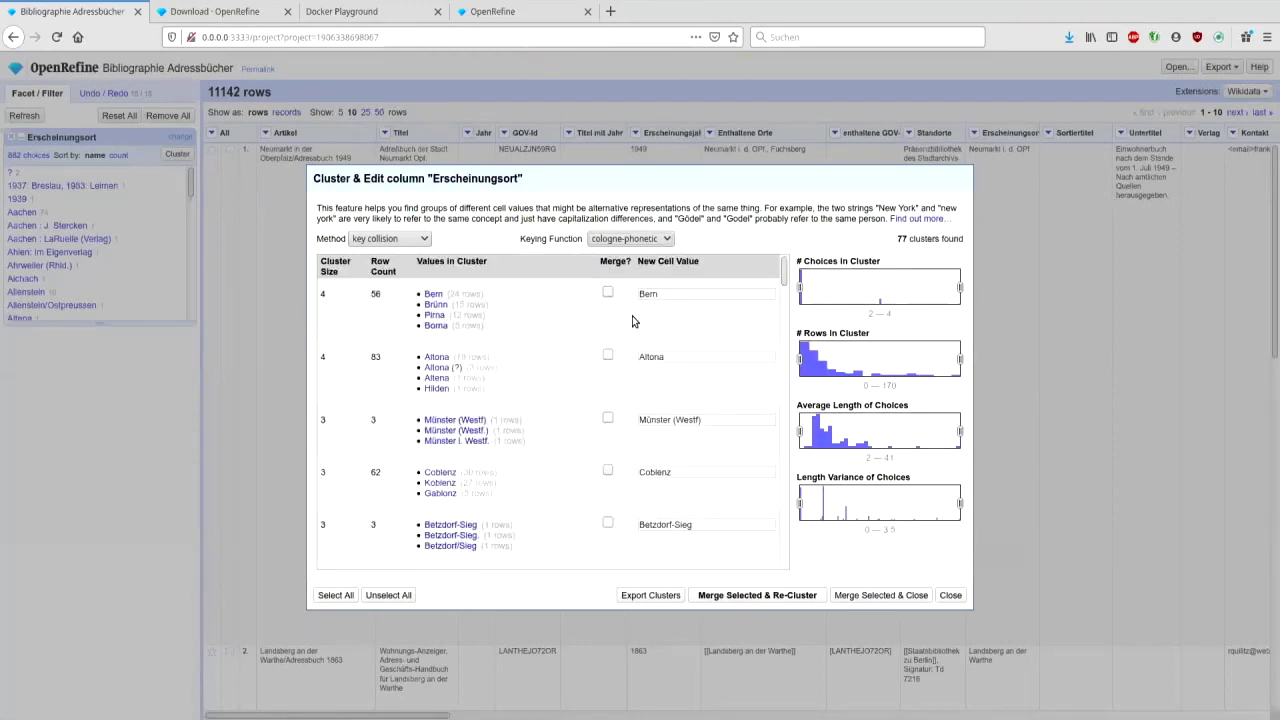
{"action": "mouse_move", "coordinate": [483, 468]}
{"action": "left_click_drag", "start_coordinate": [785, 282], "coordinate": [785, 309]}
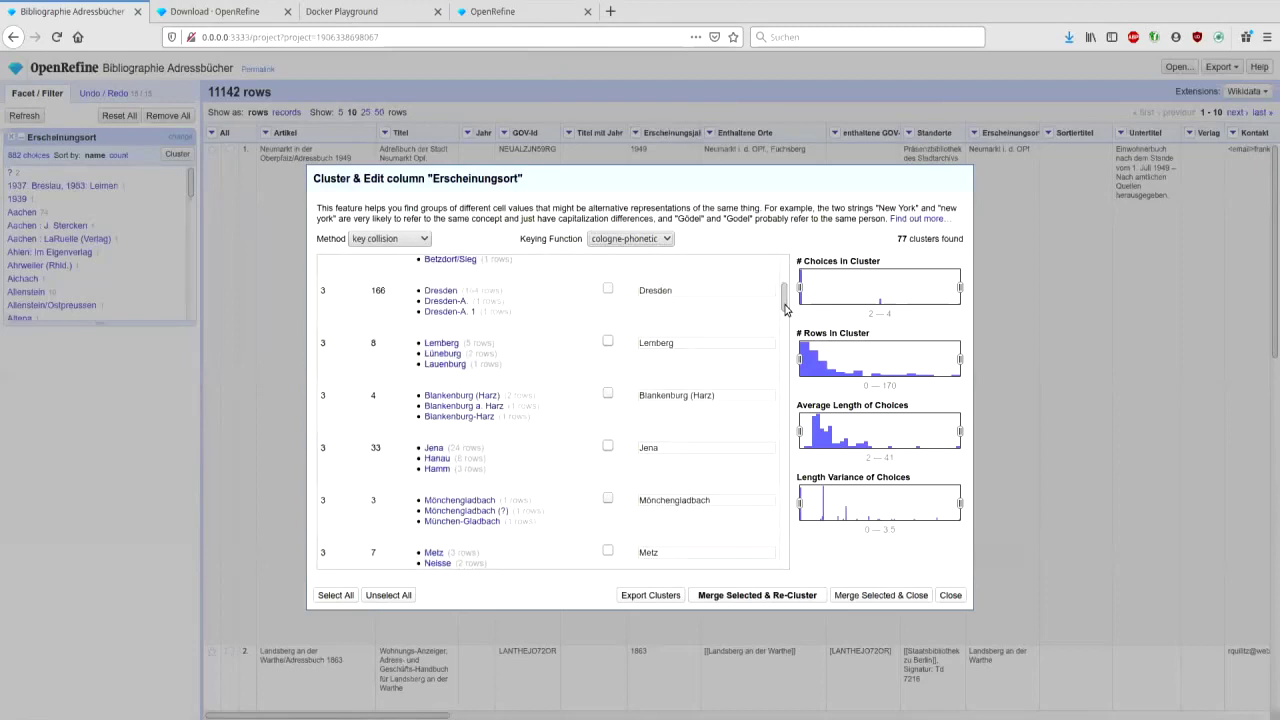
{"action": "scroll", "coordinate": [600, 428], "scroll_direction": "down", "scroll_amount": 1}
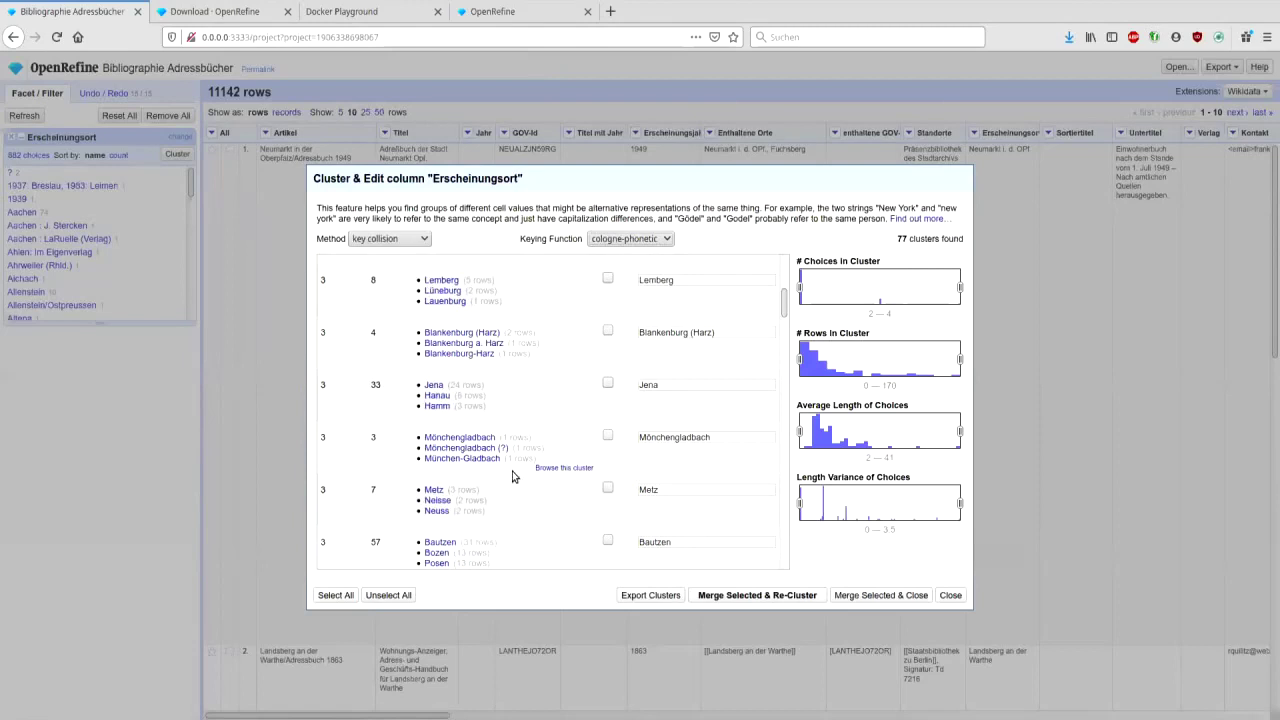
{"action": "scroll", "coordinate": [512, 477], "scroll_direction": "down", "scroll_amount": 2}
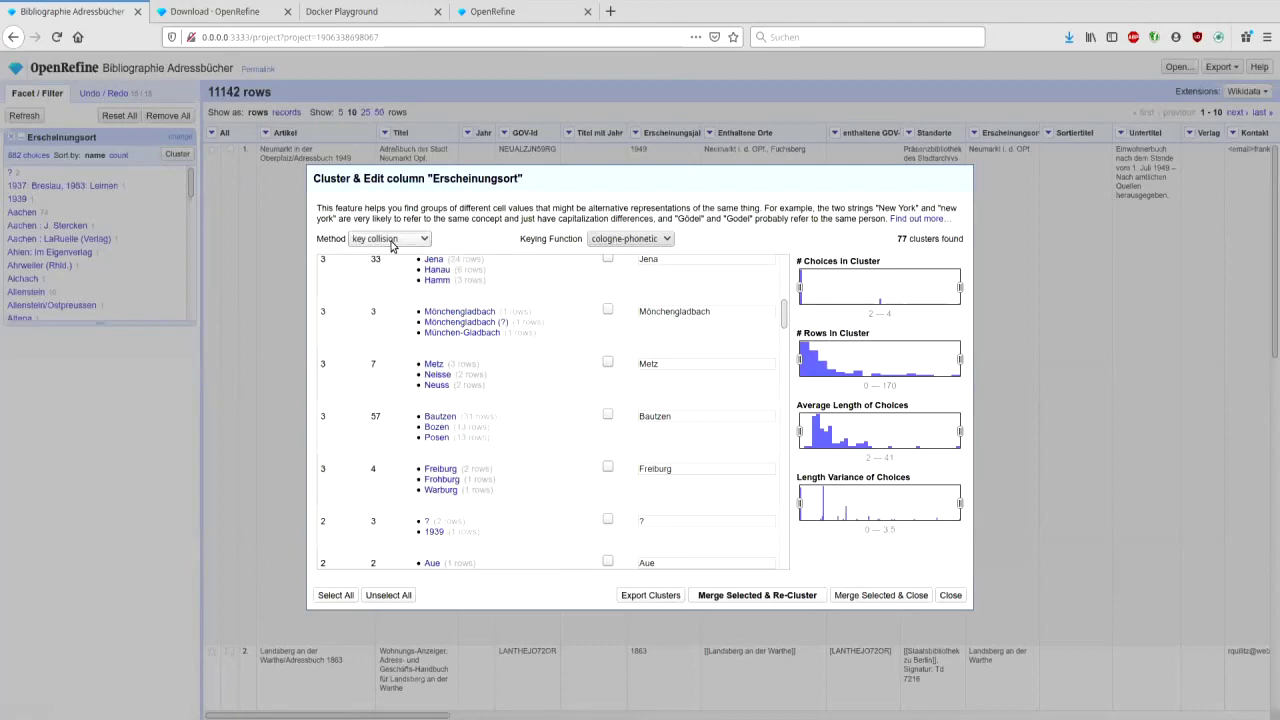
- Switch to nearest-neighbour clustering and mark the Koblenz and Berlin-Steglitz clusters
{"action": "key", "text": "Down"}
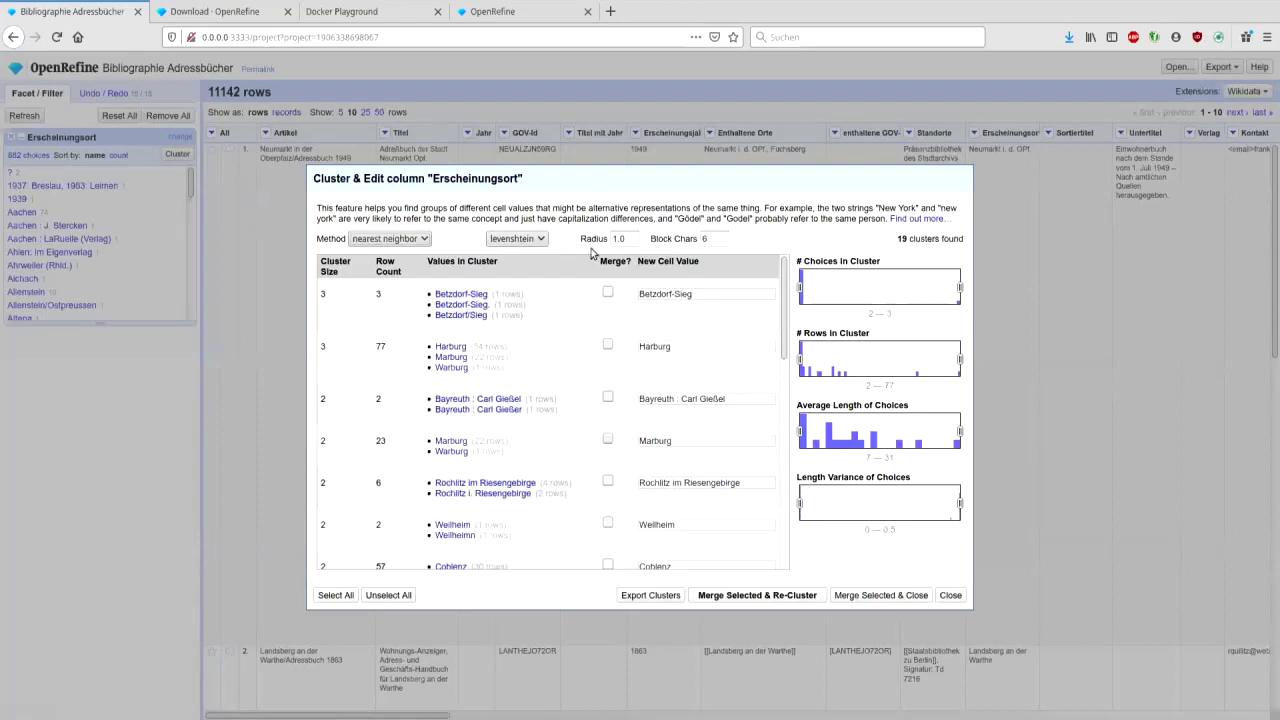
{"action": "mouse_move", "coordinate": [592, 465]}
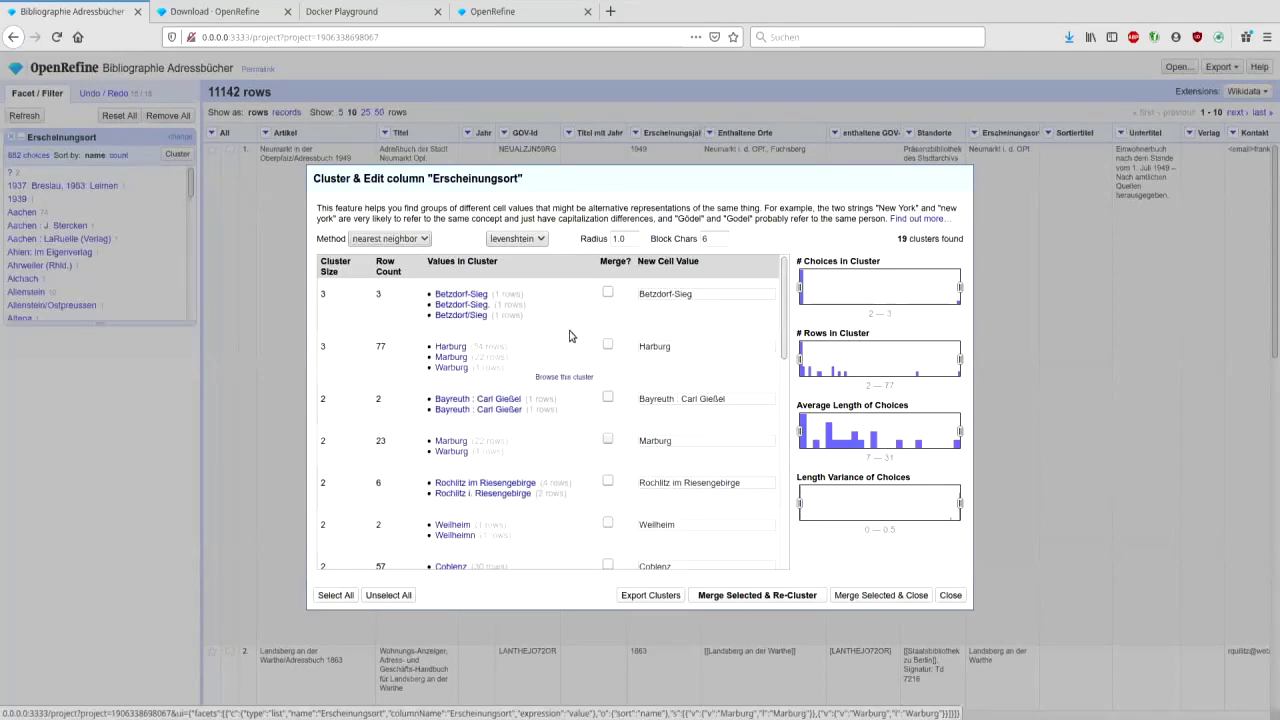
{"action": "mouse_move", "coordinate": [551, 347]}
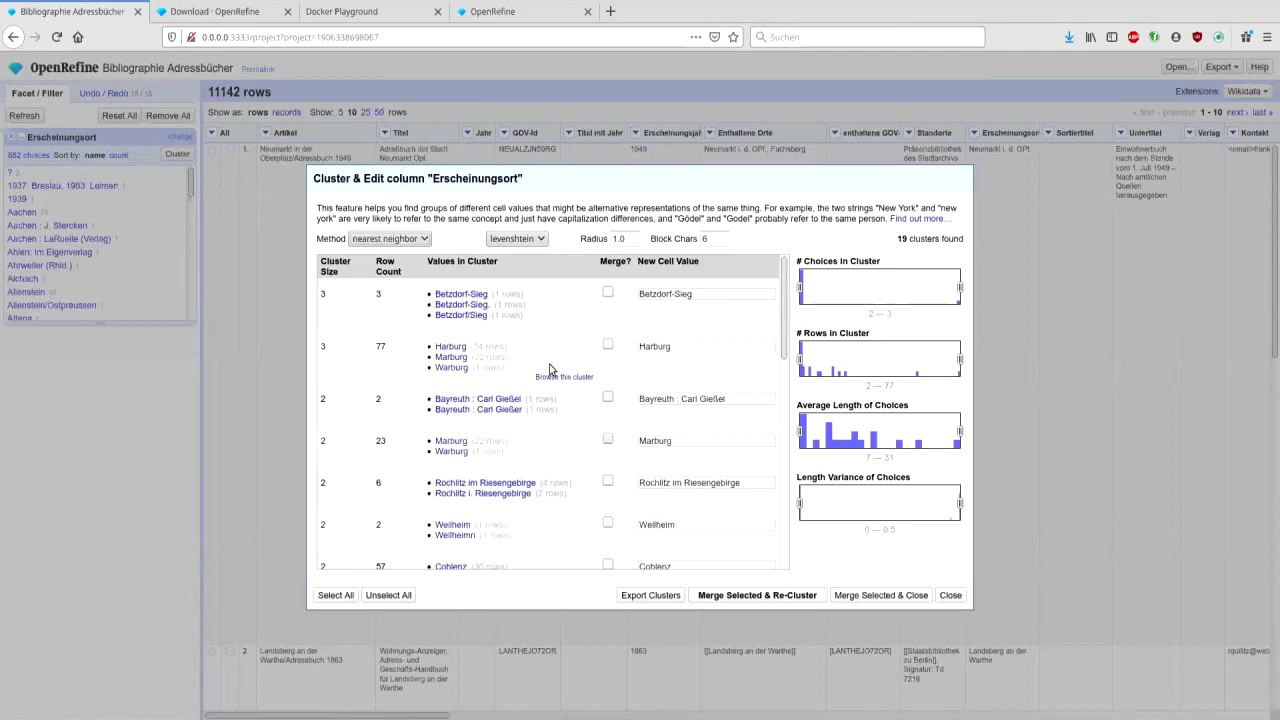
{"action": "scroll", "coordinate": [549, 369], "scroll_direction": "down", "scroll_amount": 3}
{"action": "left_click", "coordinate": [608, 439]}
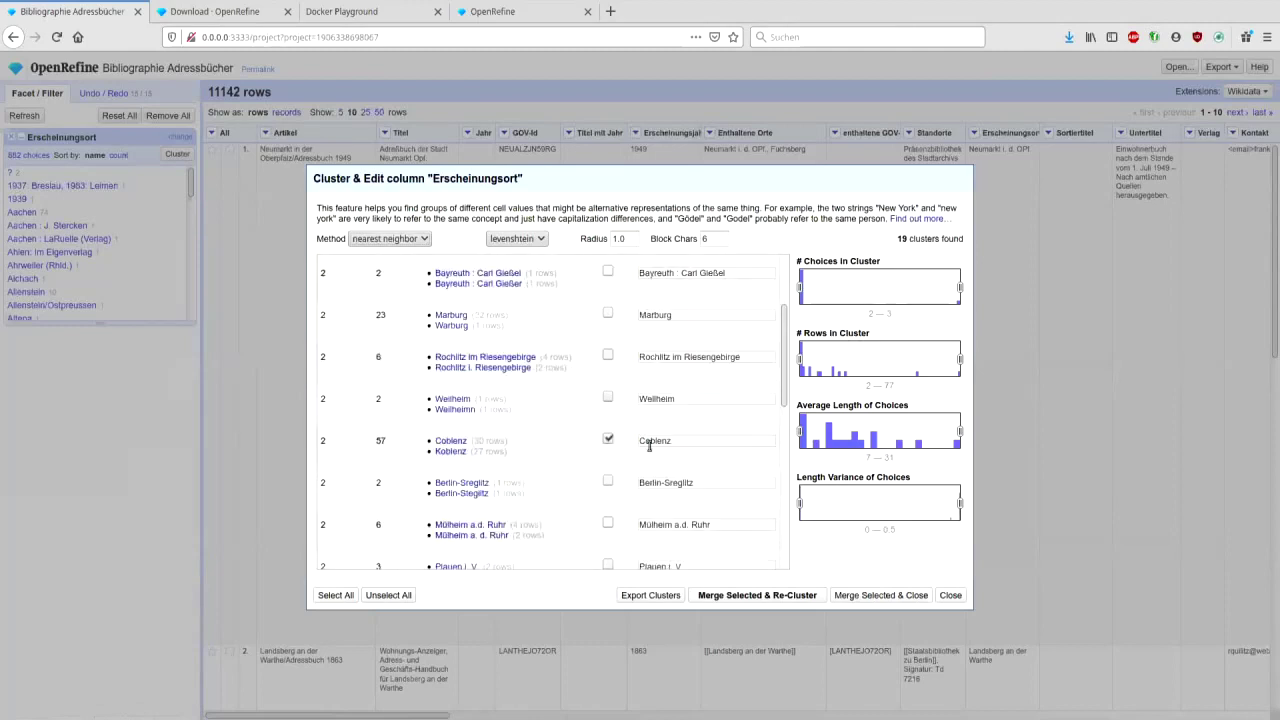
{"action": "left_click", "coordinate": [641, 443]}
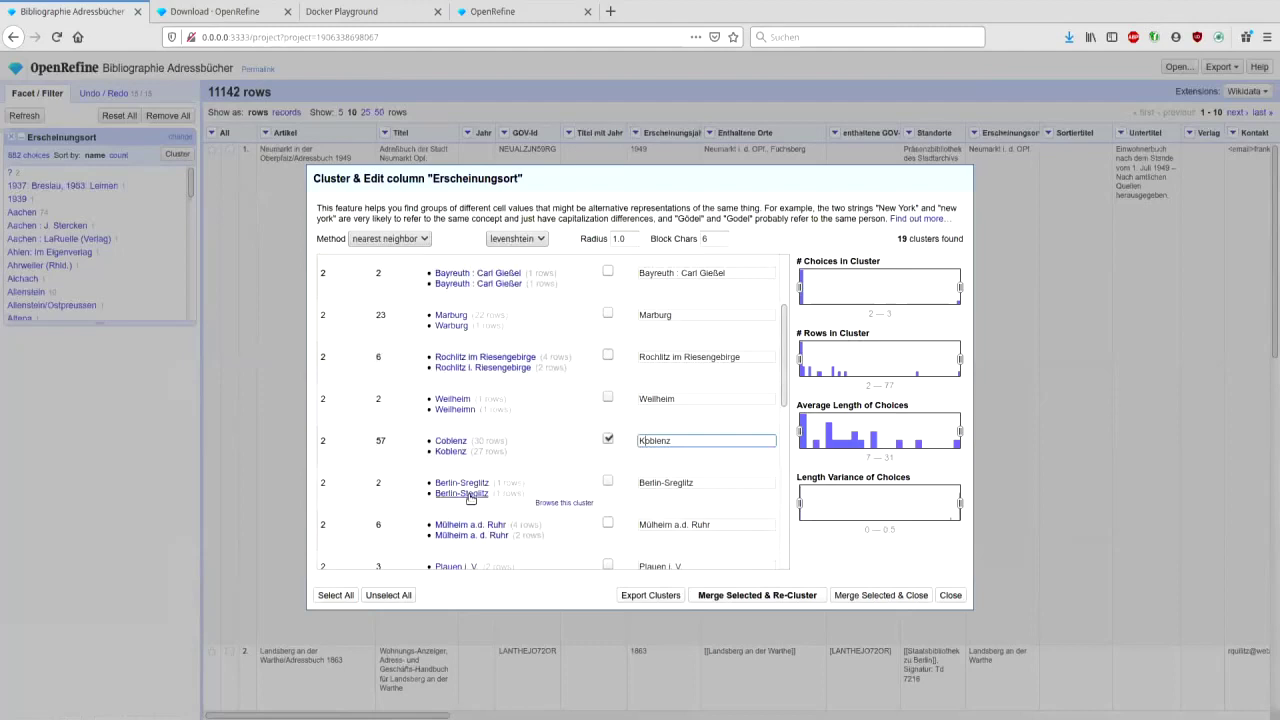
{"action": "left_click", "coordinate": [608, 481]}
- Mark the Mülheim, Plauen, Münster and Kolberg clusters for merging
{"action": "scroll", "coordinate": [567, 483], "scroll_direction": "down", "scroll_amount": 3}
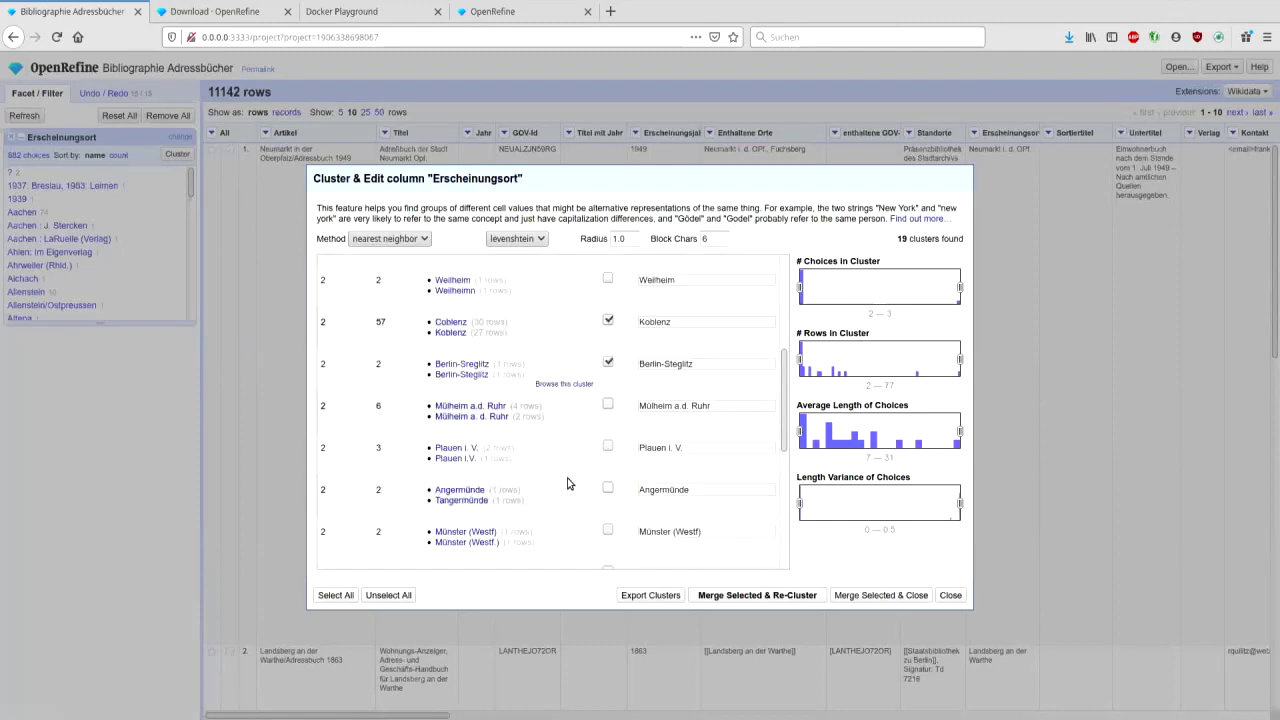
{"action": "left_click", "coordinate": [468, 411]}
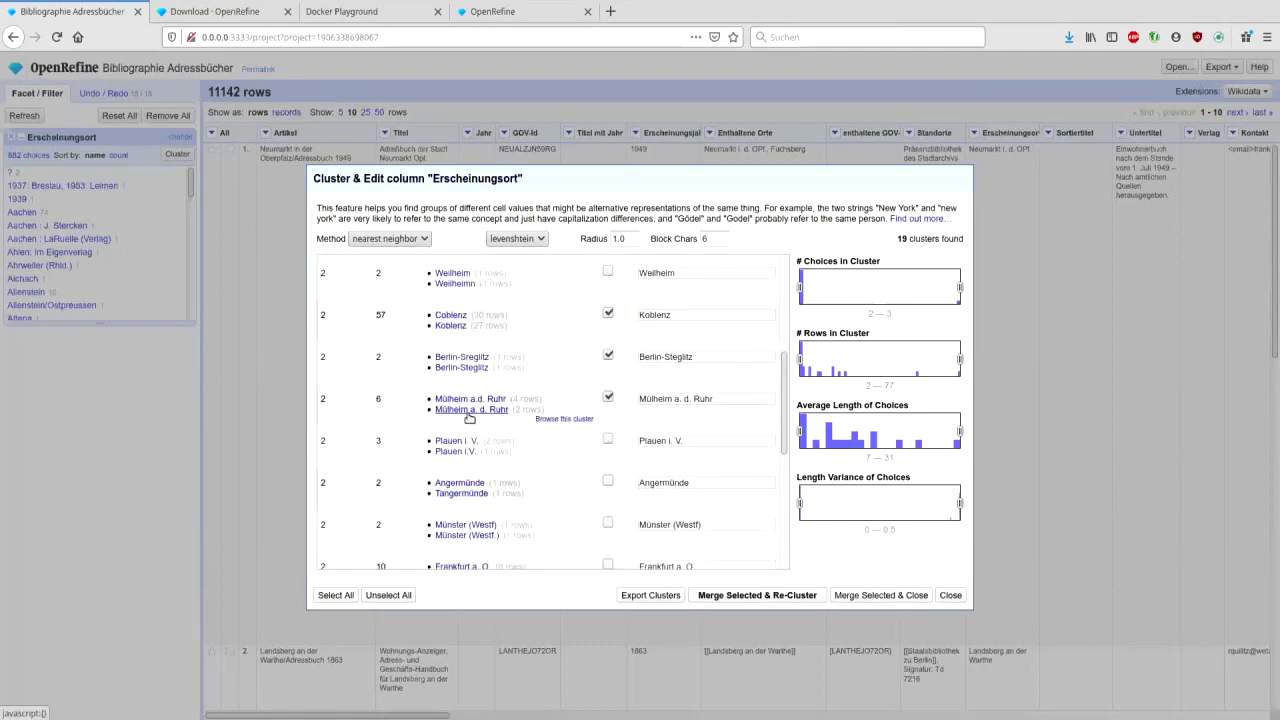
{"action": "left_click", "coordinate": [452, 441]}
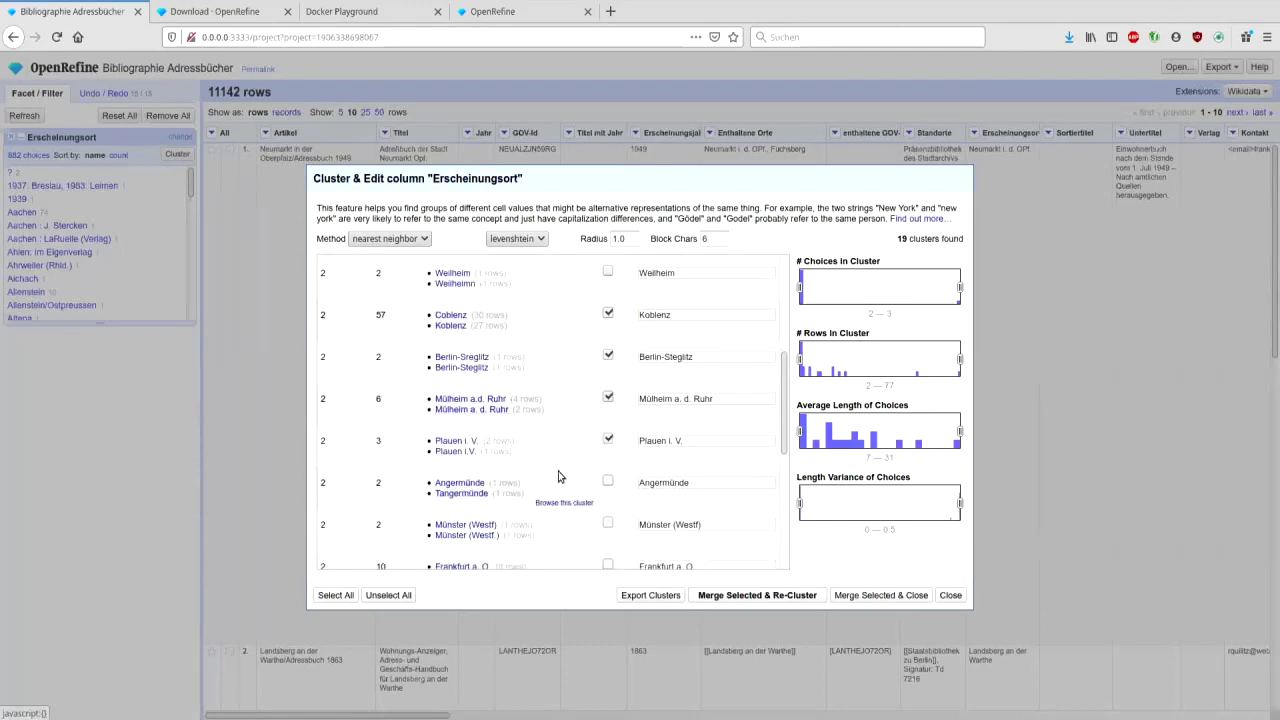
{"action": "scroll", "coordinate": [500, 465], "scroll_direction": "down", "scroll_amount": 2}
{"action": "left_click", "coordinate": [462, 451]}
{"action": "scroll", "coordinate": [451, 452], "scroll_direction": "down", "scroll_amount": 2}
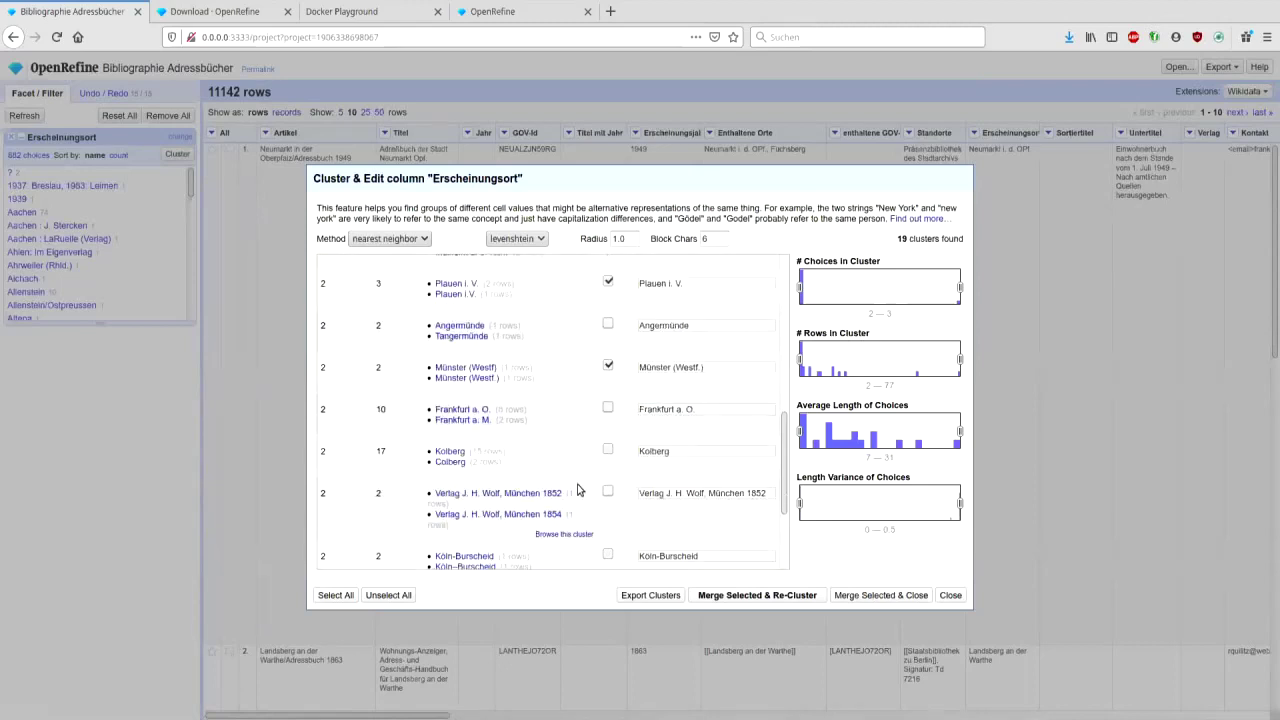
{"action": "left_click", "coordinate": [452, 452]}
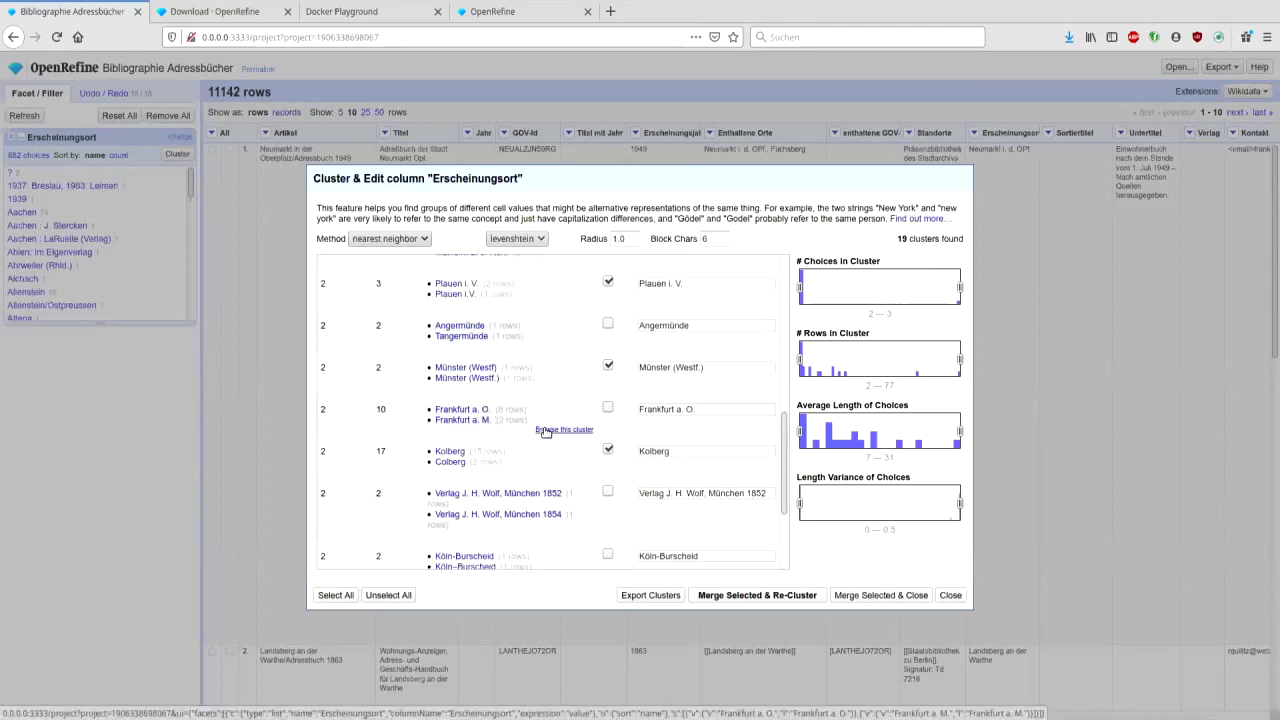
- Mark Köln-Burscheid, Freiberg (Sachsen) and Eberswalde, merge all marked clusters, and close clustering
{"action": "scroll", "coordinate": [548, 425], "scroll_direction": "down", "scroll_amount": 2}
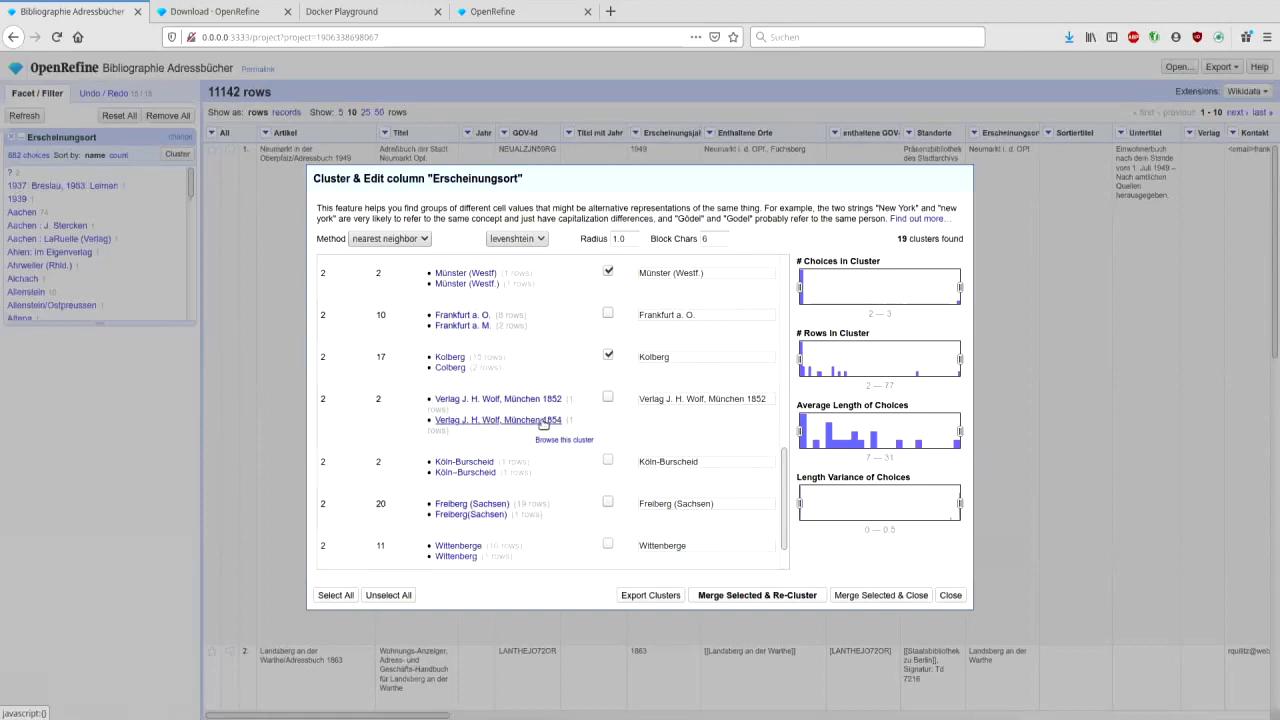
{"action": "left_click", "coordinate": [471, 463]}
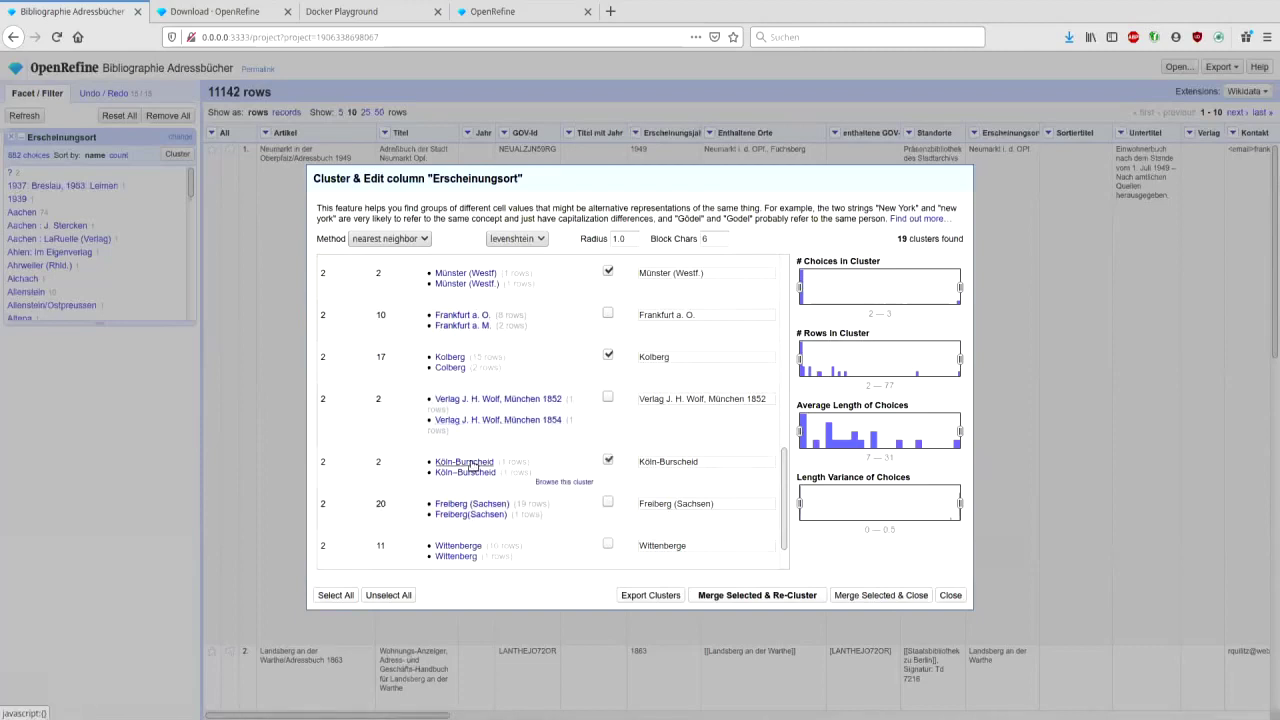
{"action": "left_click", "coordinate": [490, 505]}
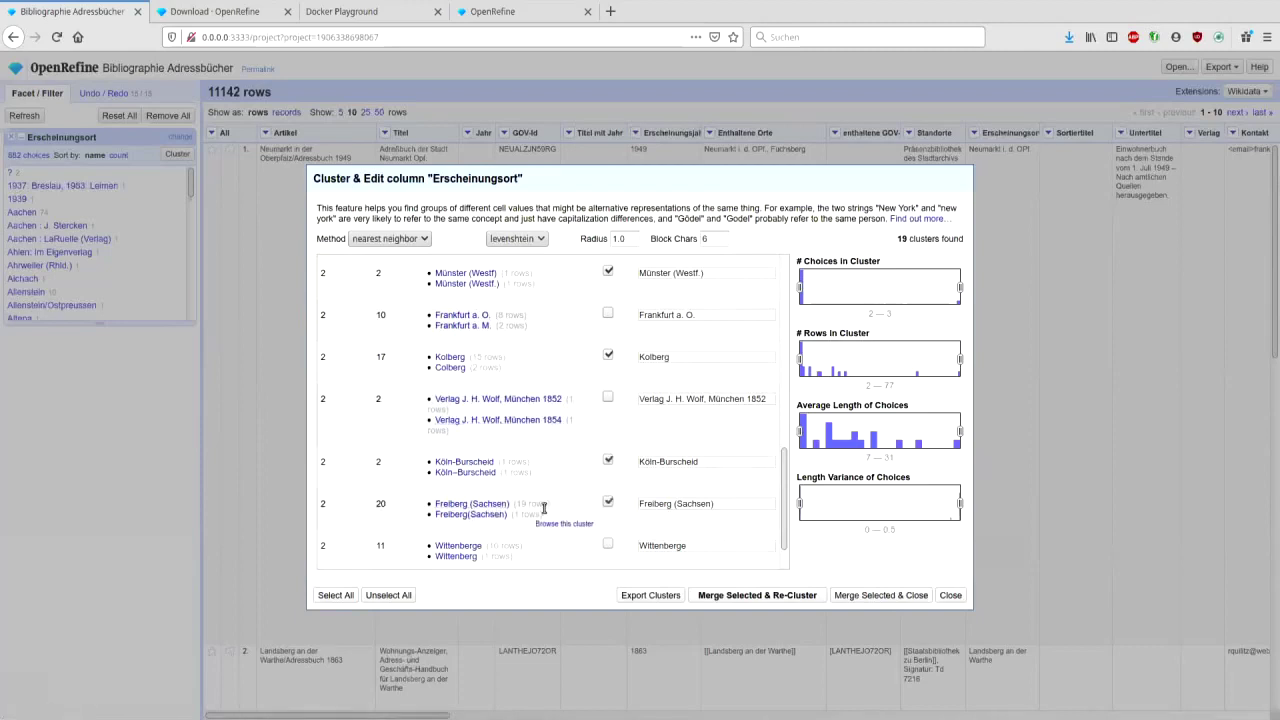
{"action": "scroll", "coordinate": [488, 515], "scroll_direction": "down", "scroll_amount": 1}
{"action": "left_click", "coordinate": [473, 543]}
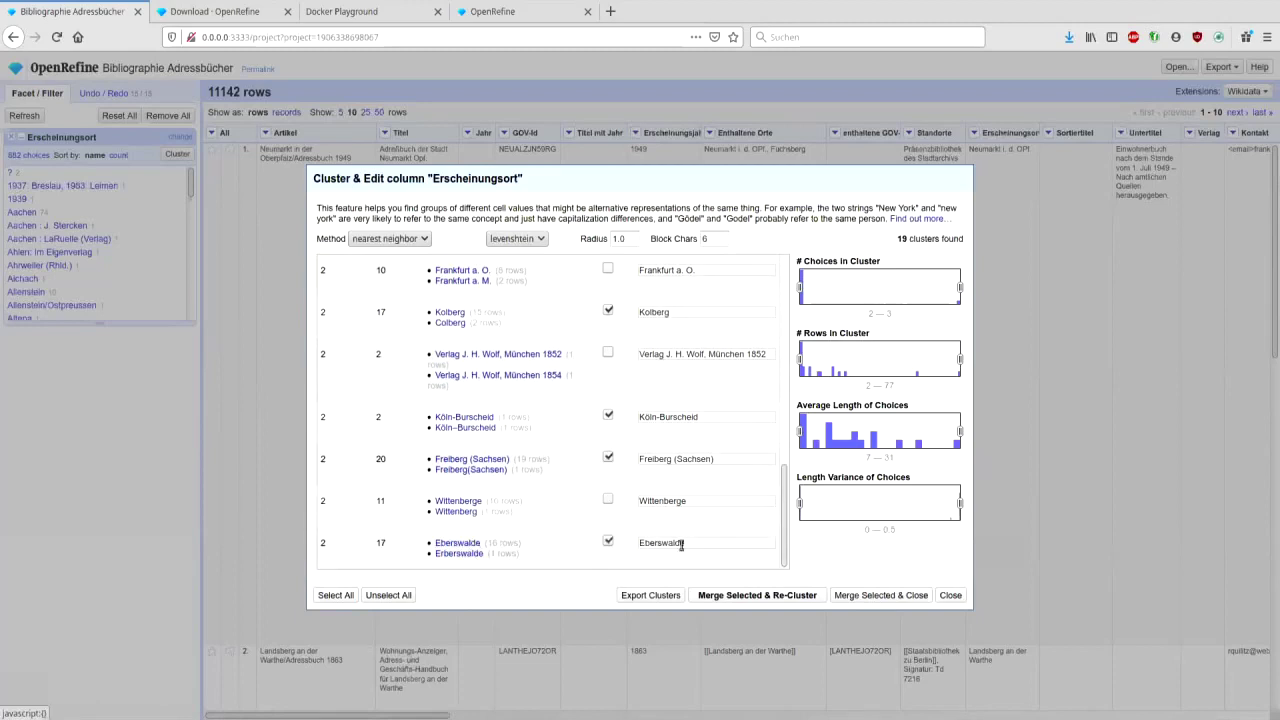
{"action": "left_click", "coordinate": [806, 597]}
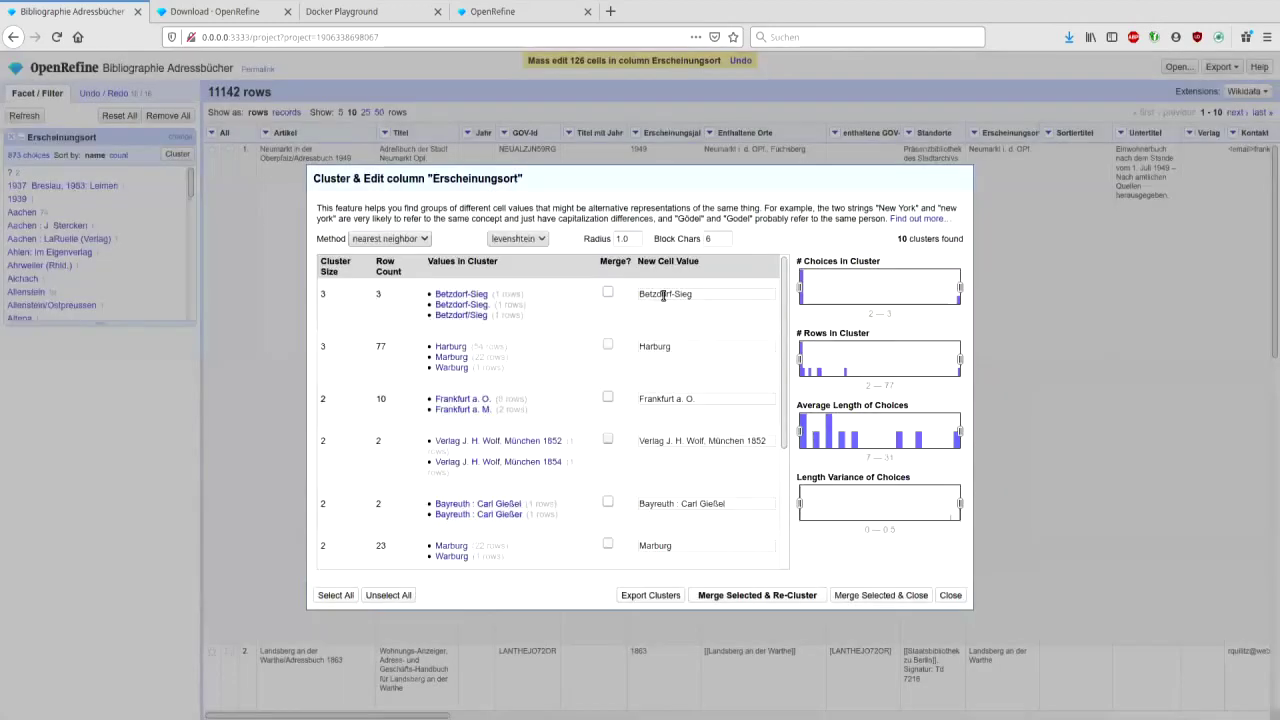
{"action": "left_click", "coordinate": [950, 595]}
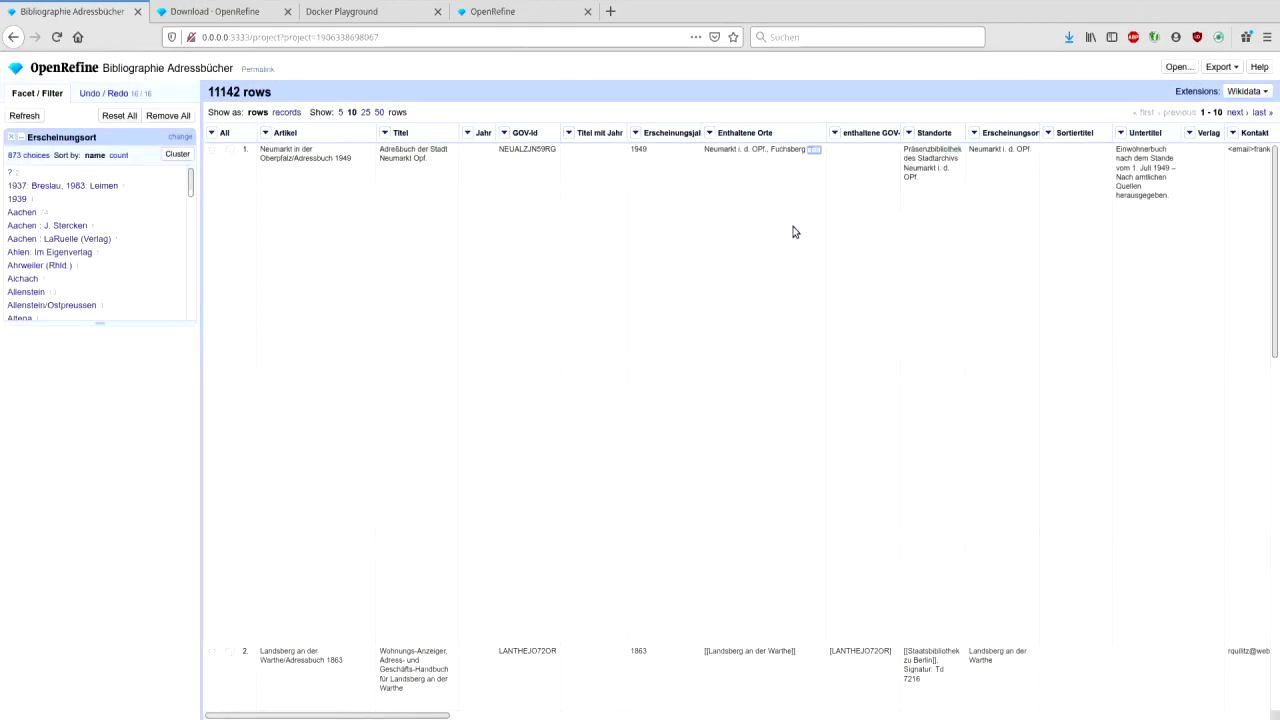
- Close the Erscheinungsort facet, check Erscheinungsjahr with a numeric facet (no numeric values), then remove it
{"action": "left_click", "coordinate": [11, 138]}
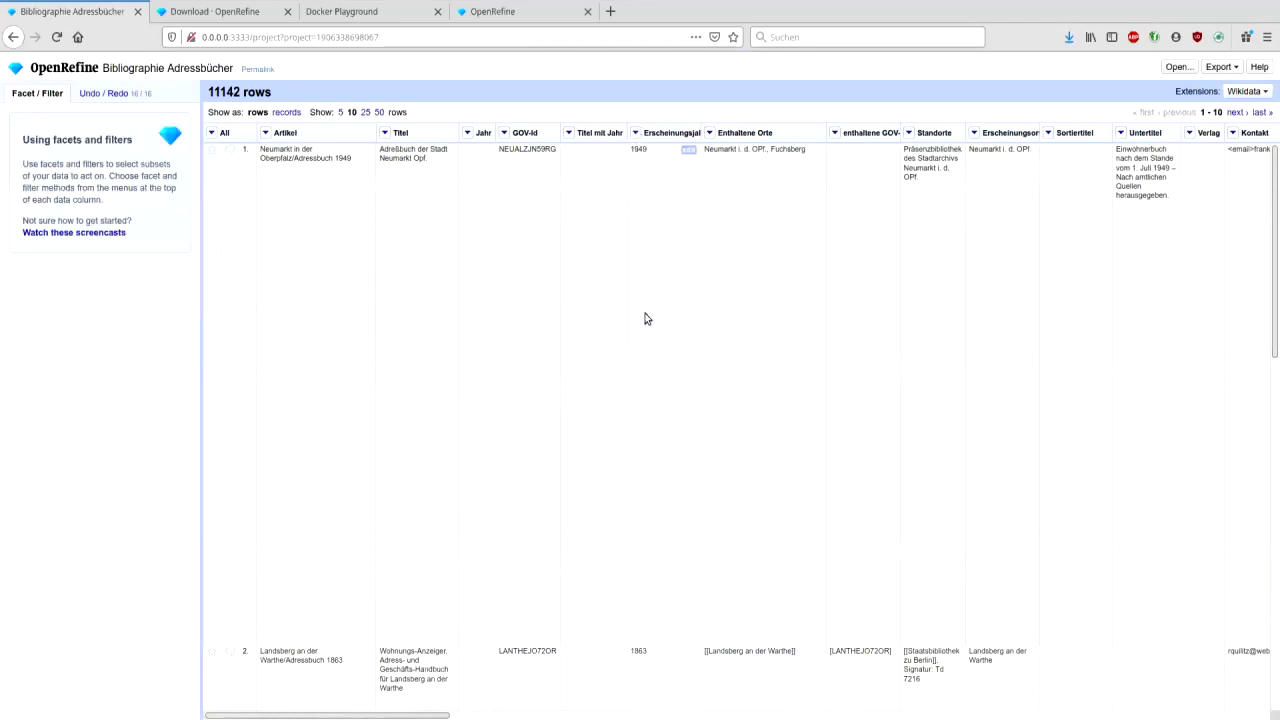
{"action": "left_click", "coordinate": [635, 133]}
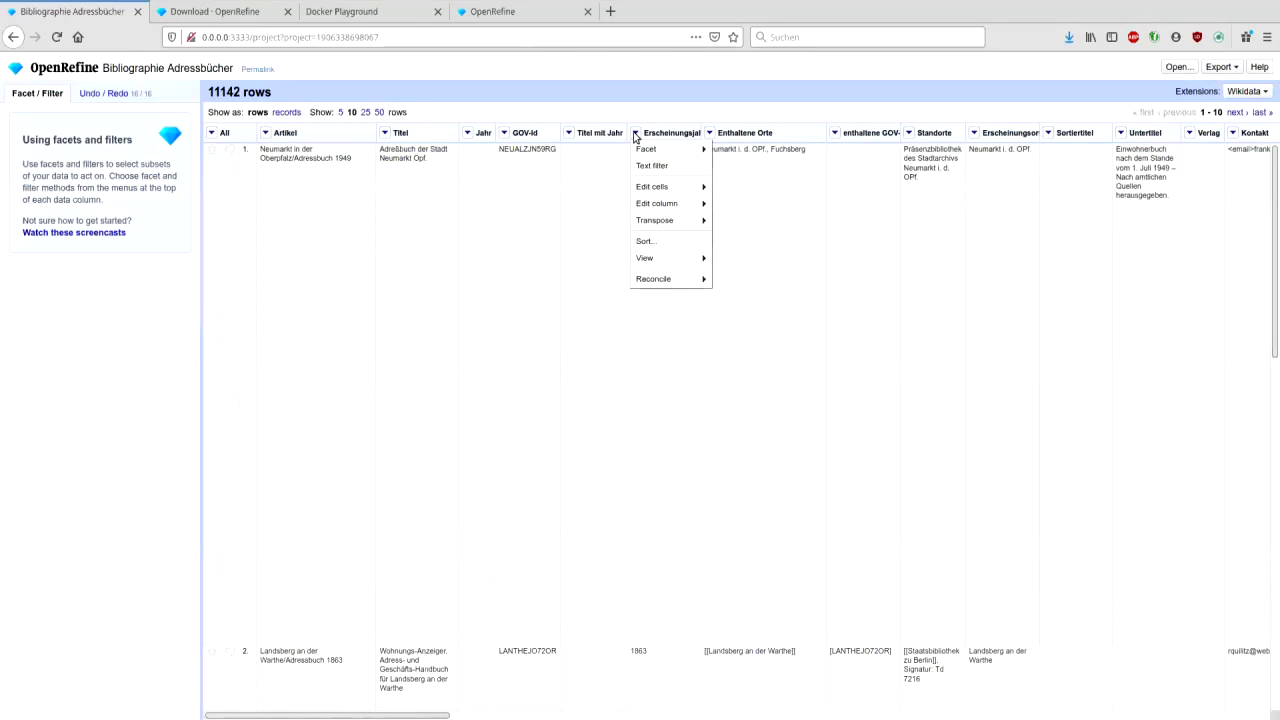
{"action": "mouse_move", "coordinate": [648, 149]}
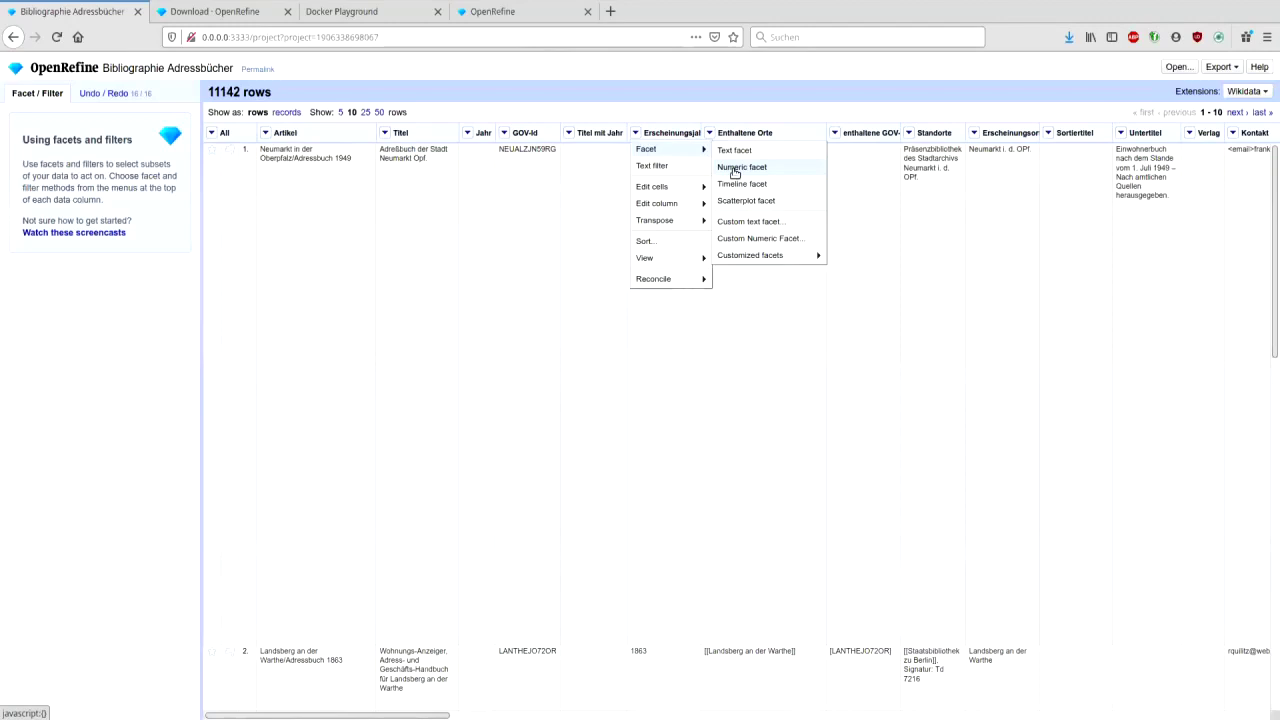
{"action": "left_click", "coordinate": [735, 170]}
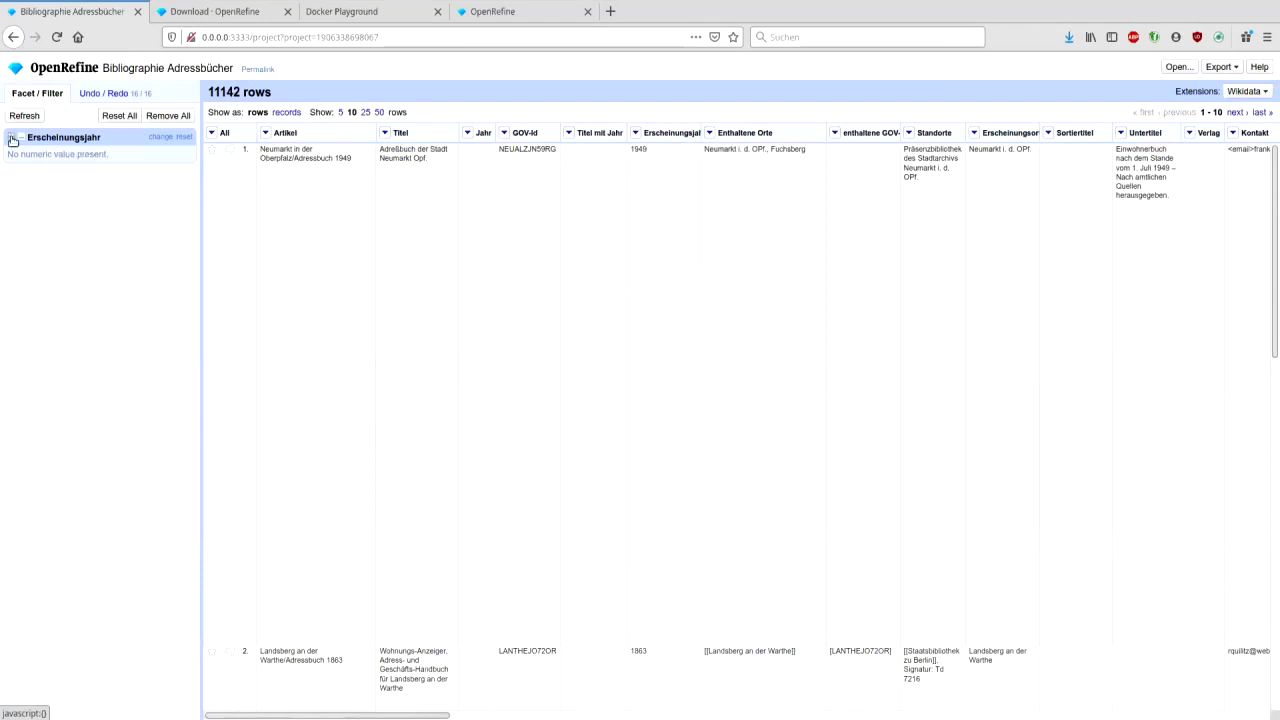
{"action": "left_click", "coordinate": [11, 137]}
- Bring up the Common transforms submenu for the Erscheinungsjahr column
{"action": "left_click", "coordinate": [636, 134]}
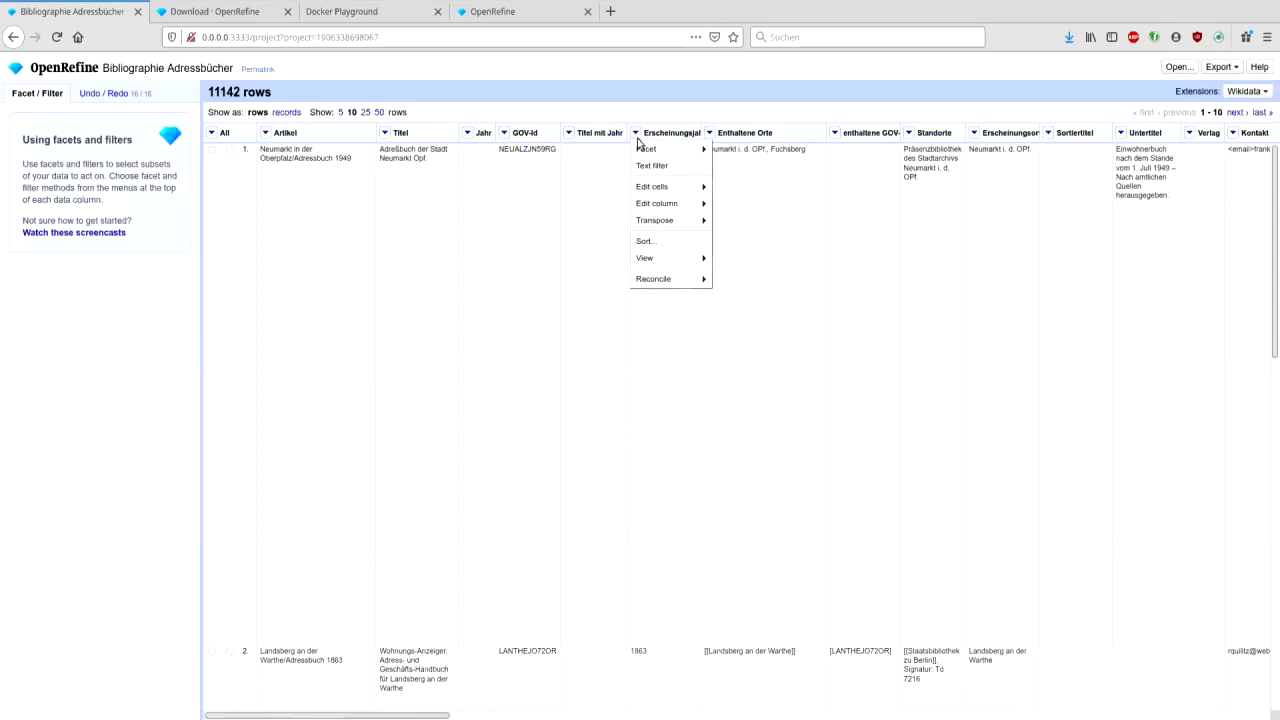
{"action": "mouse_move", "coordinate": [652, 188]}
{"action": "mouse_move", "coordinate": [761, 207]}
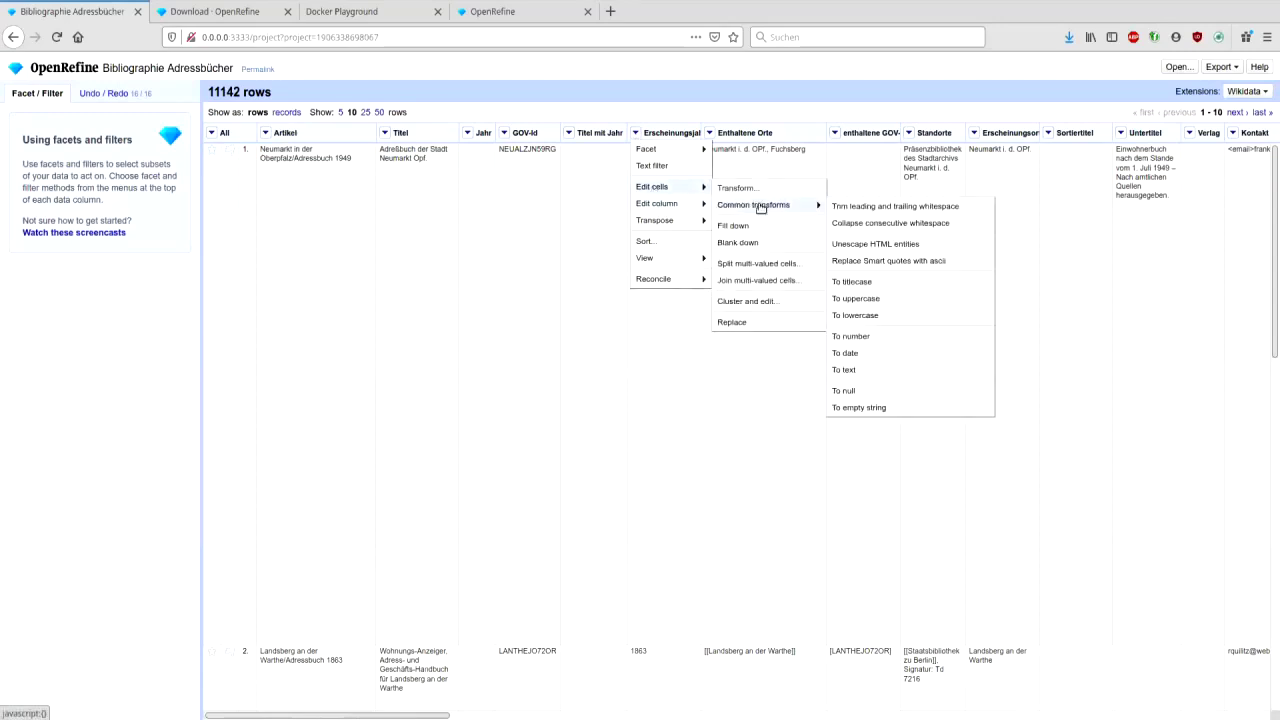
- Convert 10608 Erscheinungsjahr cells to numbers and add a numeric facet spanning 1640–2020
{"action": "left_click", "coordinate": [851, 337]}
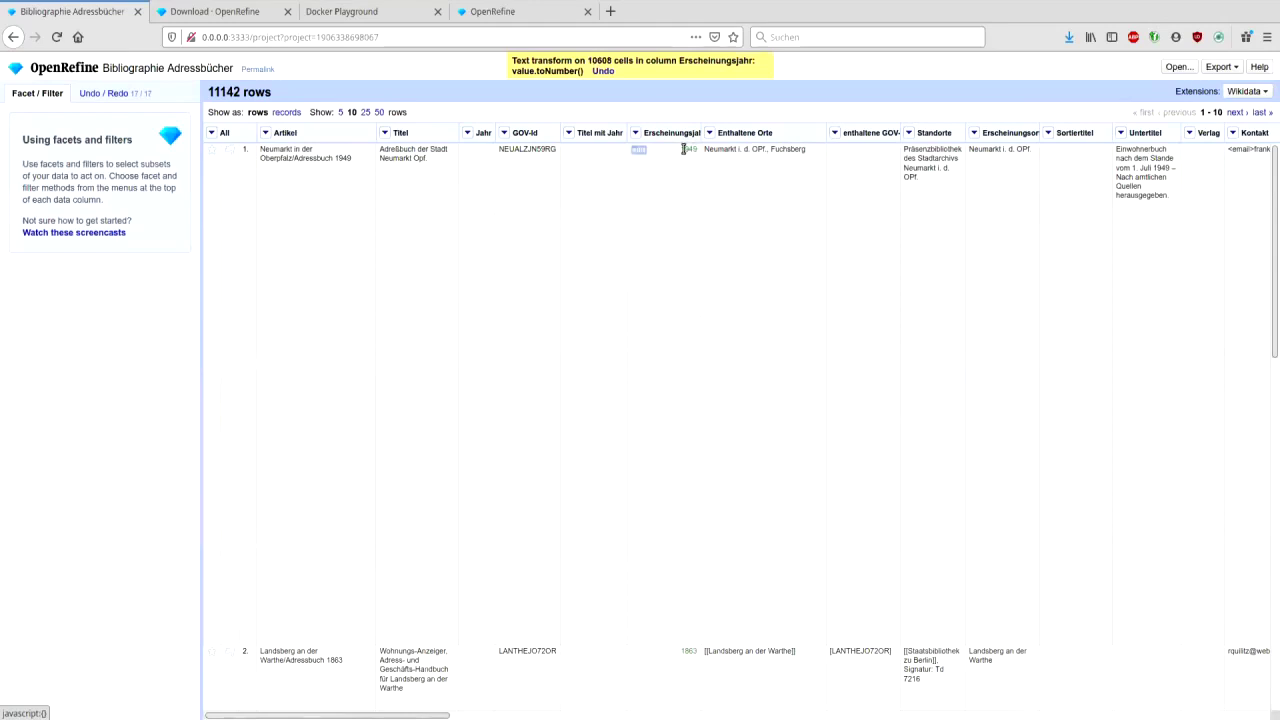
{"action": "left_click", "coordinate": [635, 133]}
{"action": "mouse_move", "coordinate": [680, 149]}
{"action": "left_click", "coordinate": [741, 168]}
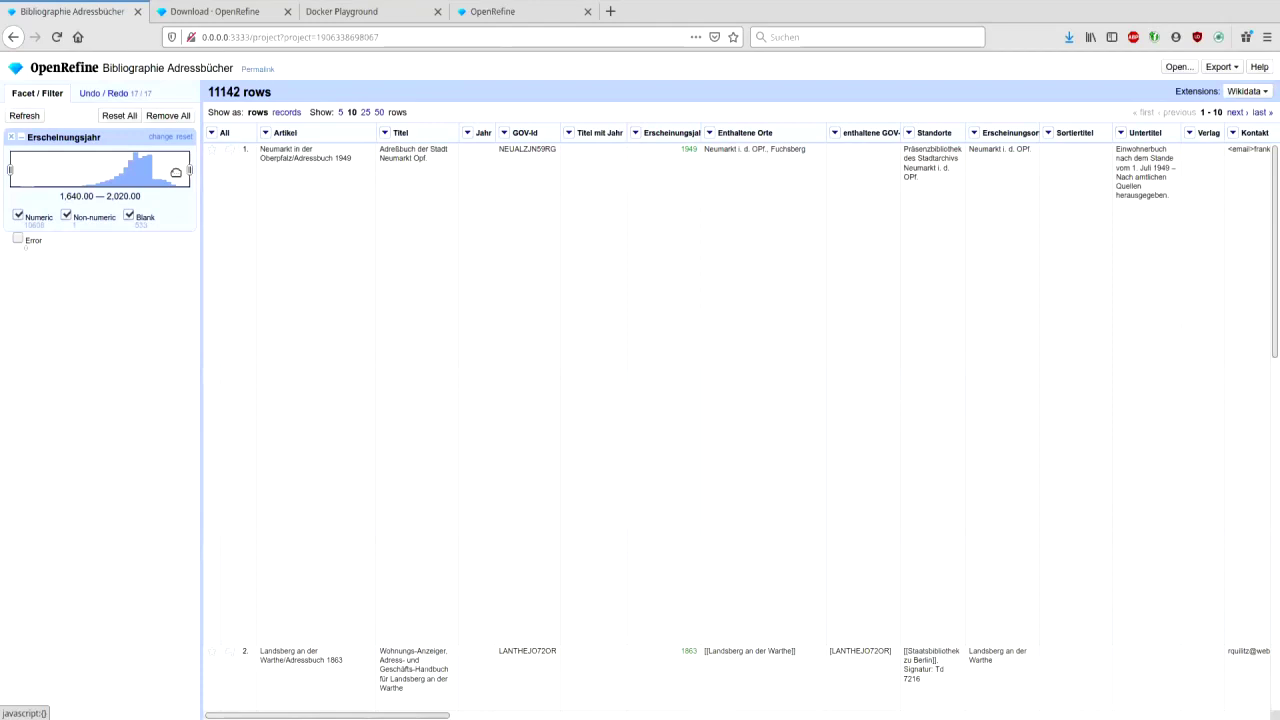
{"action": "left_click_drag", "start_coordinate": [186, 171], "coordinate": [157, 169]}
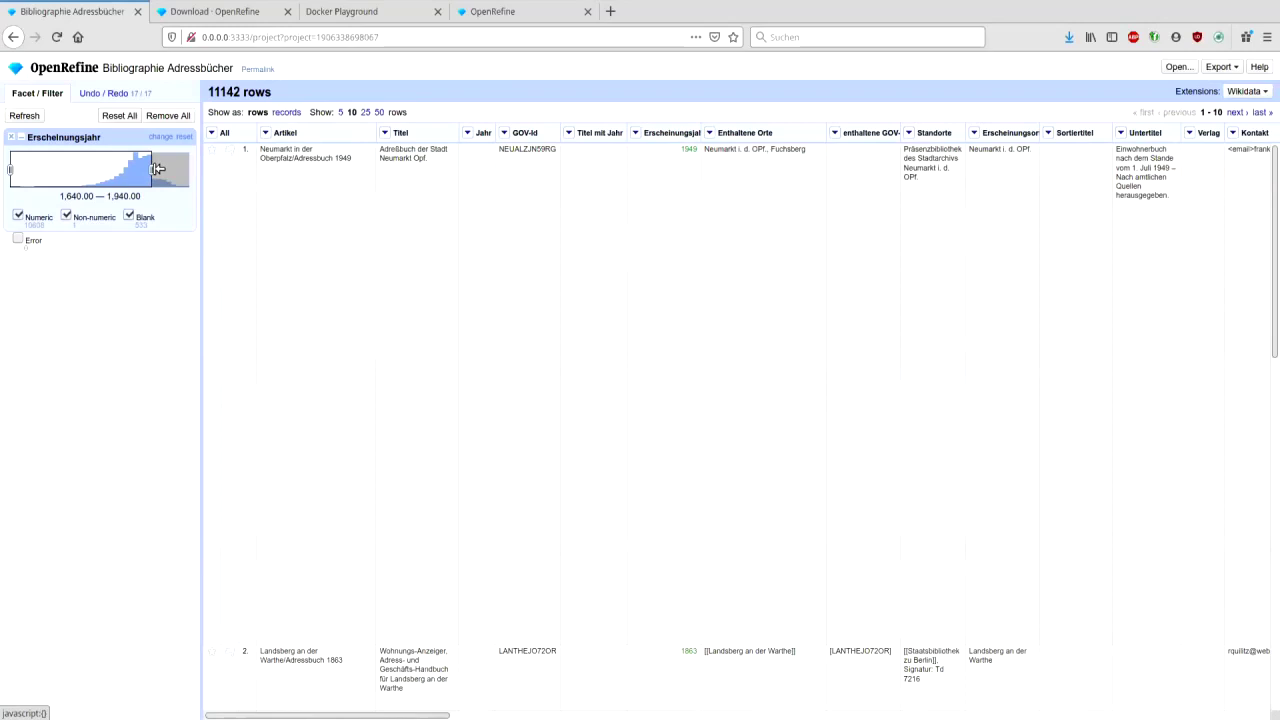
{"action": "left_click_drag", "start_coordinate": [157, 169], "coordinate": [195, 172]}
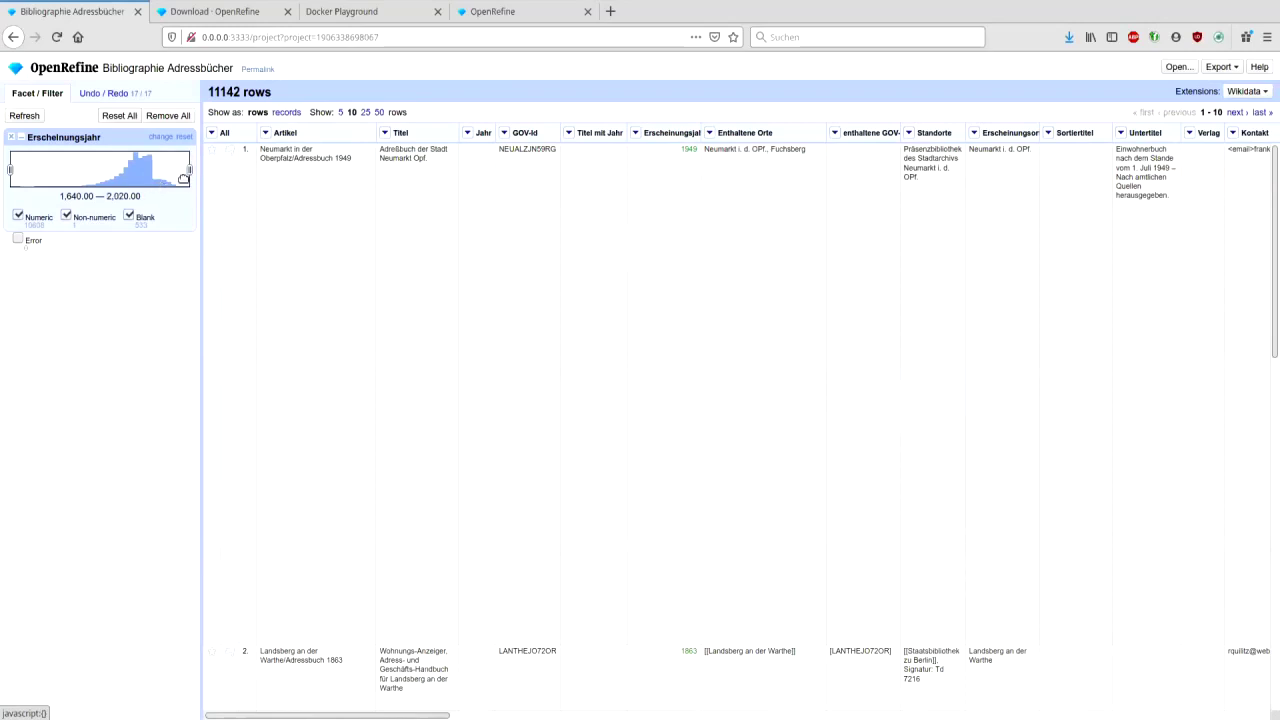
{"action": "left_click_drag", "start_coordinate": [189, 170], "coordinate": [157, 172]}
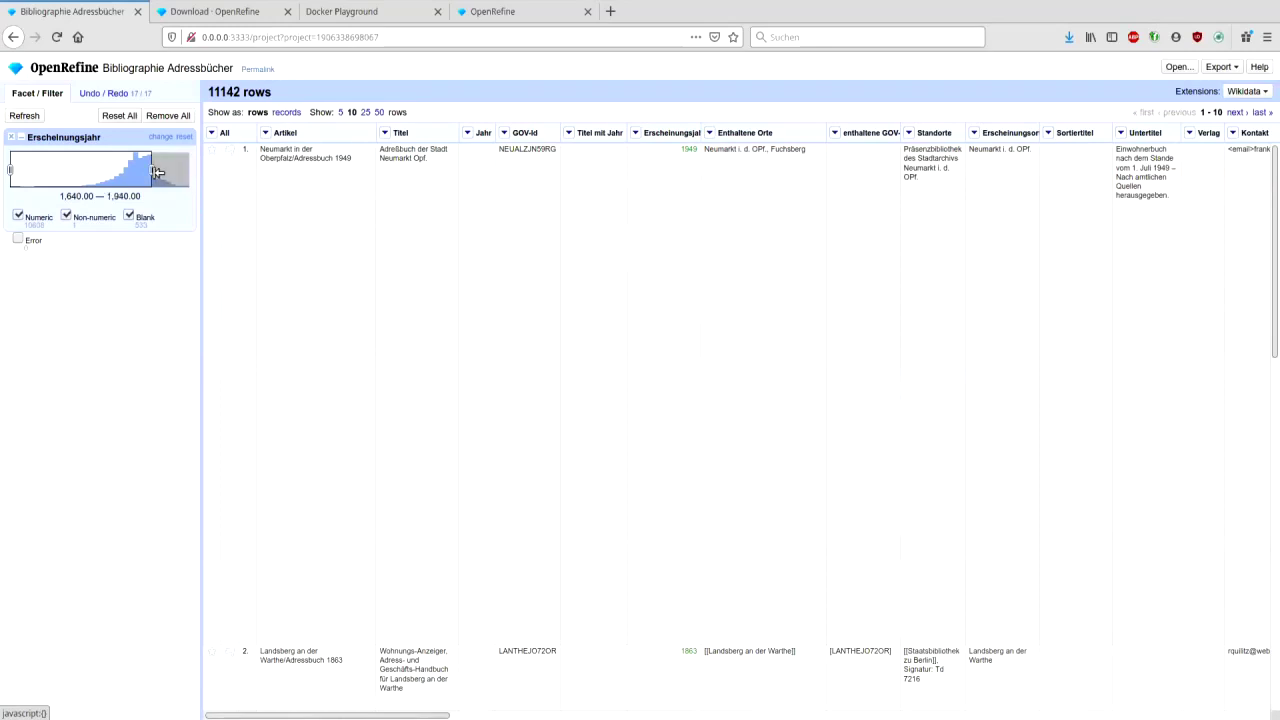
{"action": "left_click", "coordinate": [8, 170]}
{"action": "left_click_drag", "start_coordinate": [6, 168], "coordinate": [145, 174]}
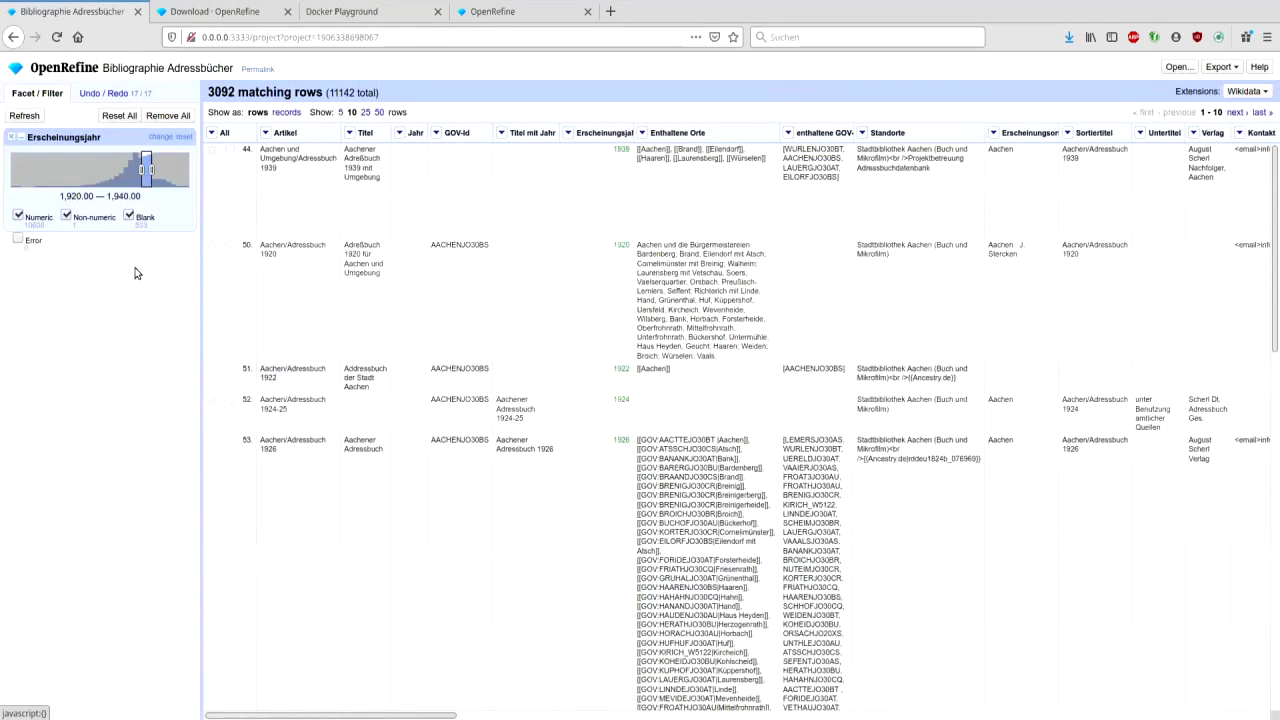
{"action": "mouse_move", "coordinate": [658, 405]}
{"action": "scroll", "coordinate": [658, 405], "scroll_direction": "down", "scroll_amount": 2}
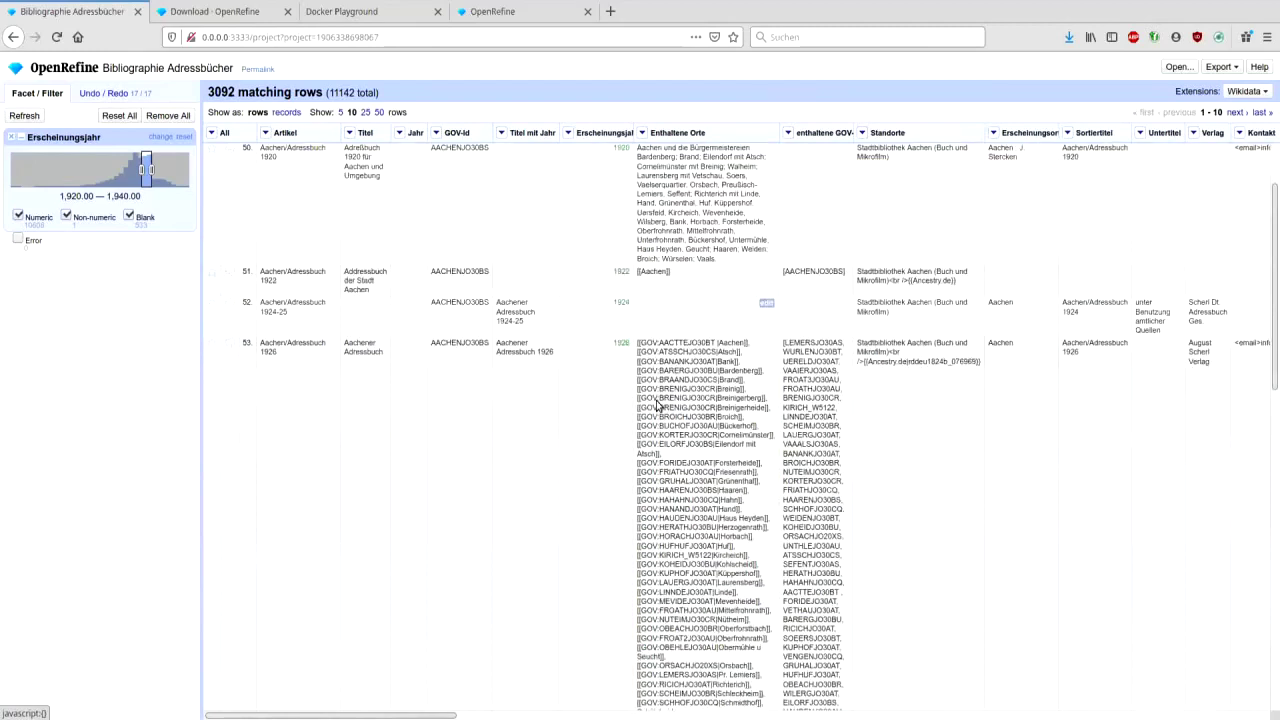
{"action": "scroll", "coordinate": [658, 405], "scroll_direction": "up", "scroll_amount": 2}
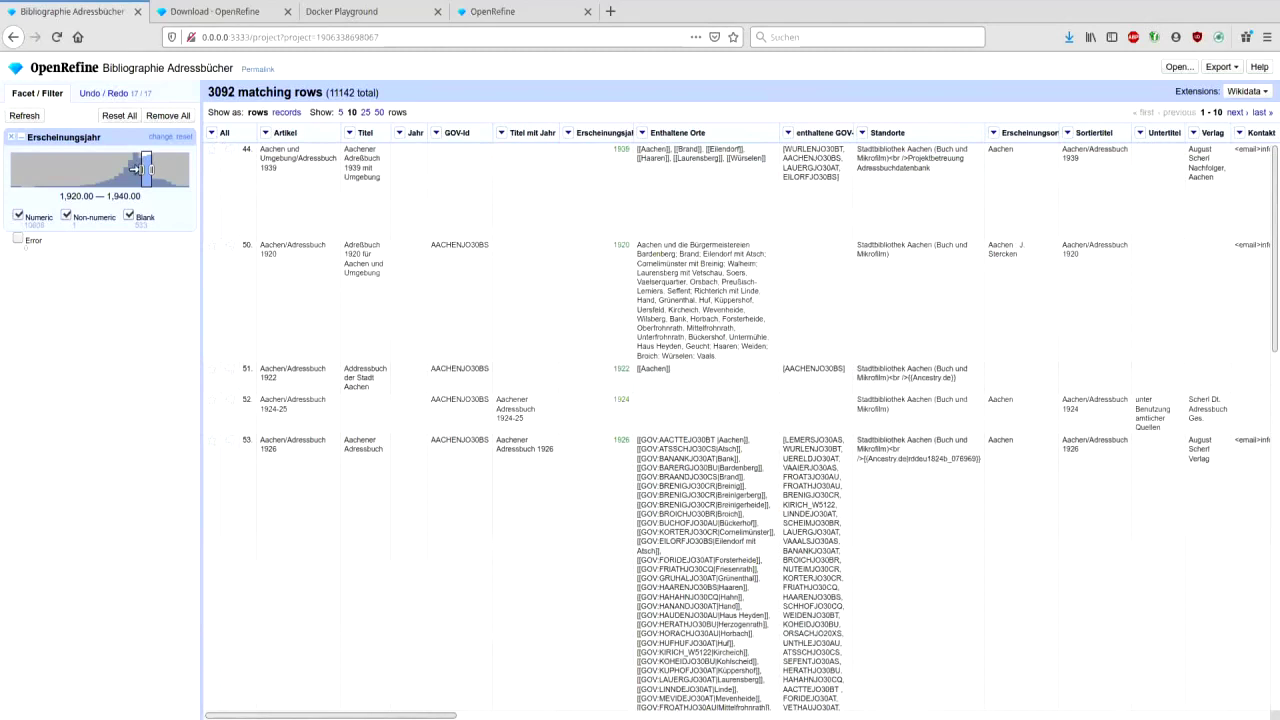
{"action": "double_click", "coordinate": [183, 137]}
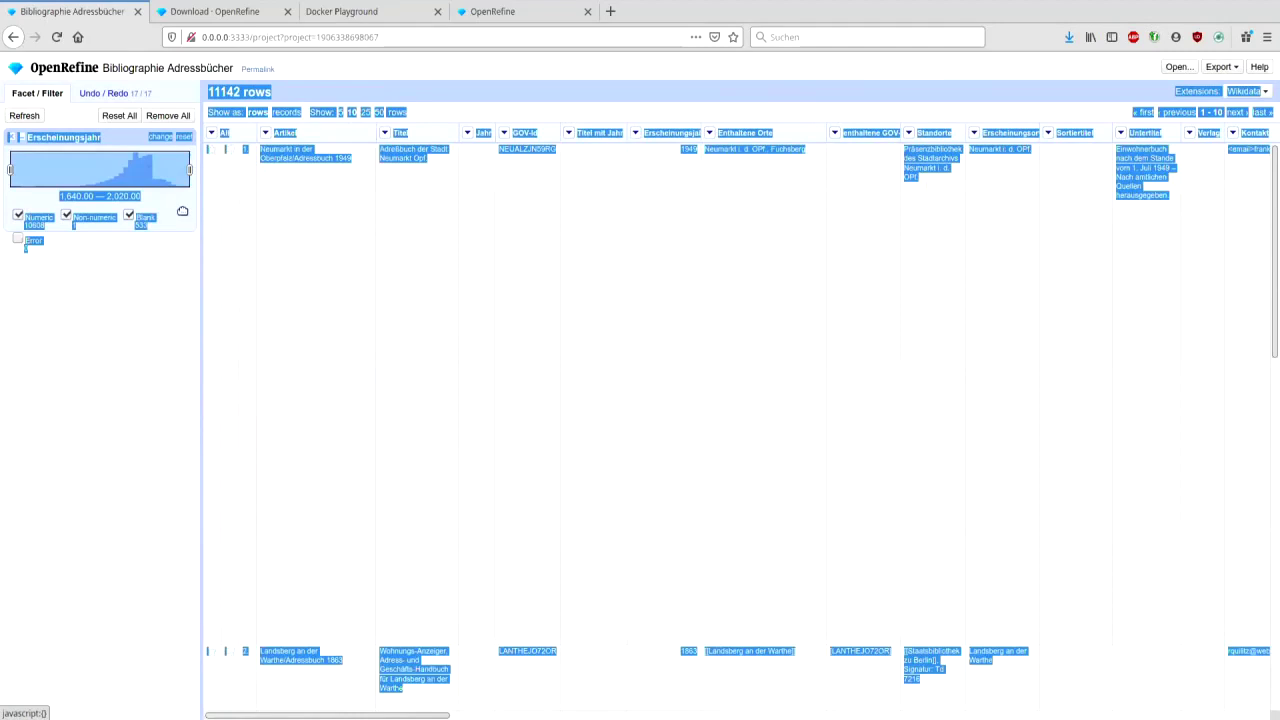
{"action": "left_click", "coordinate": [164, 292]}
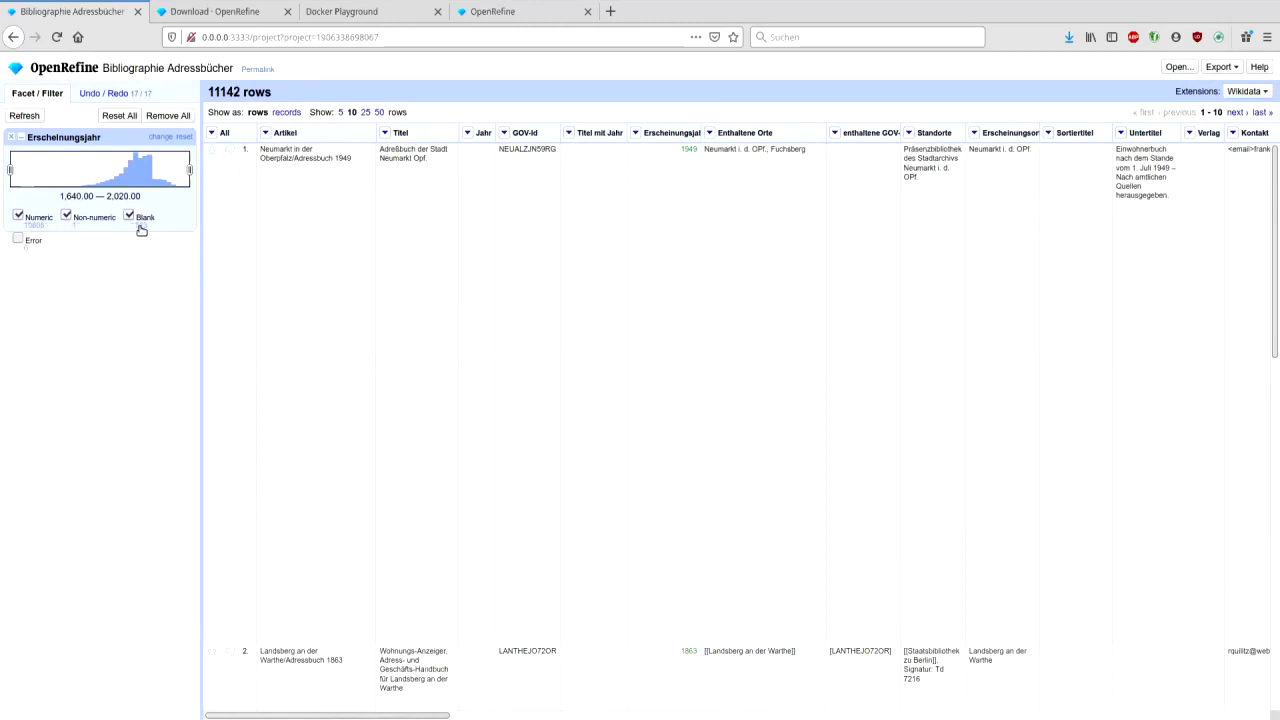
- Limit the Erscheinungsjahr facet to blank years, listing the 533 matching rows 25 per page
{"action": "left_click", "coordinate": [66, 215]}
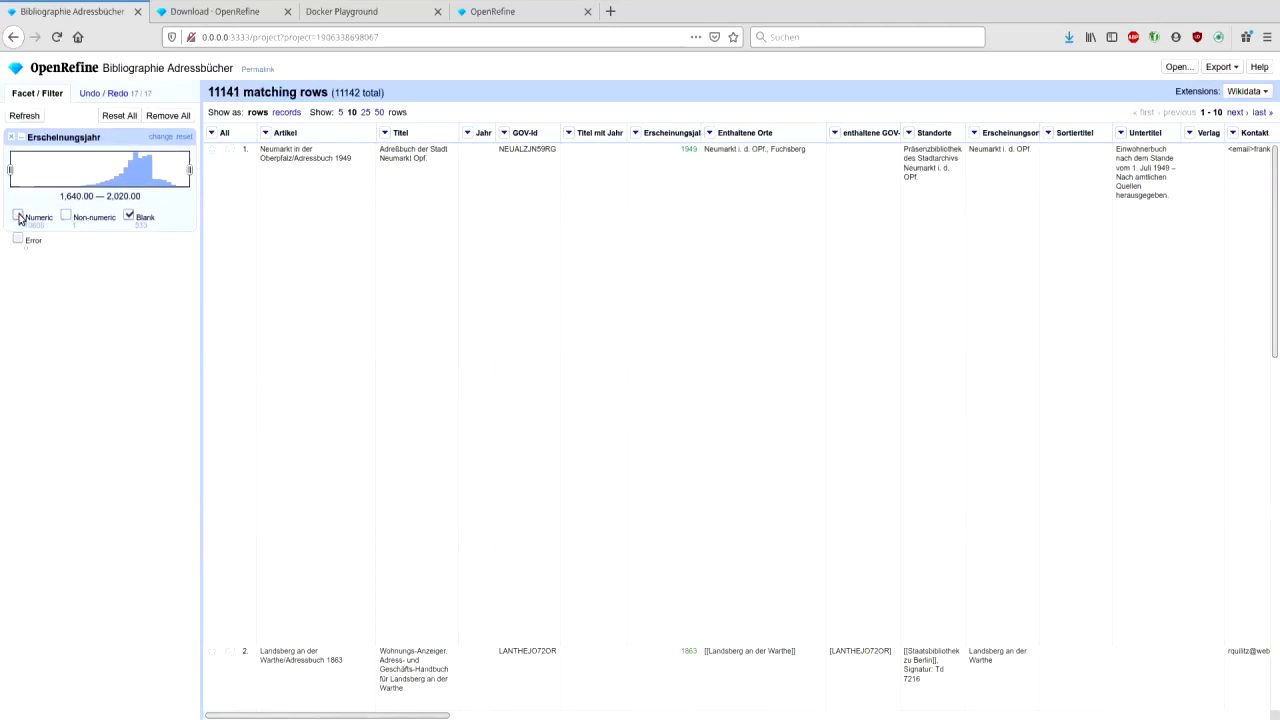
{"action": "left_click", "coordinate": [18, 216]}
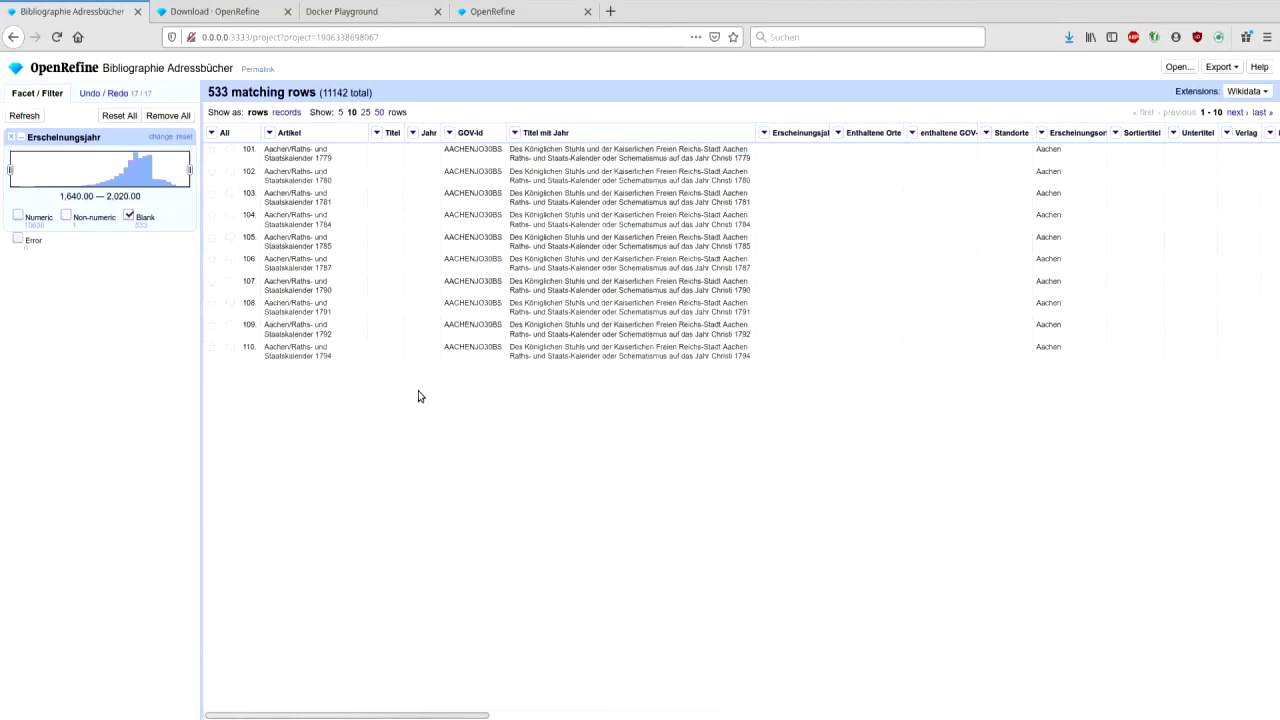
{"action": "left_click", "coordinate": [368, 113]}
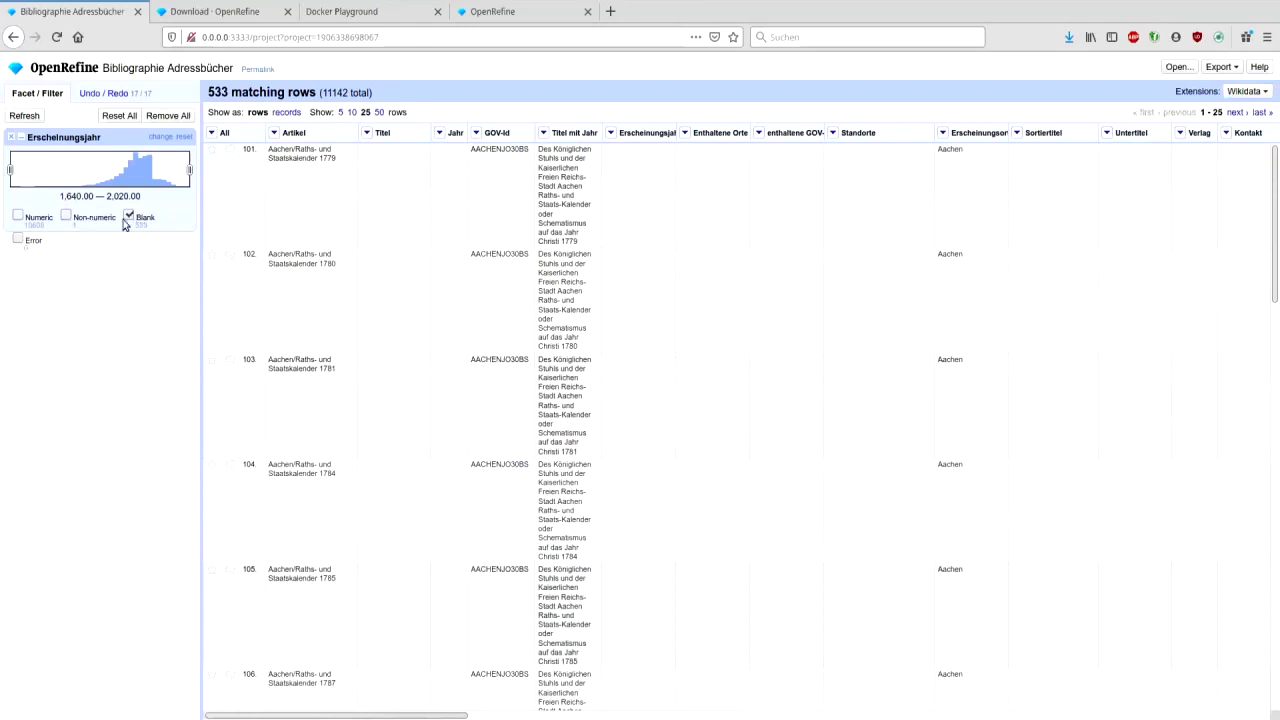
- Filter the Erscheinungsjahr facet to rows with non-numeric years only
{"action": "left_click", "coordinate": [67, 217]}
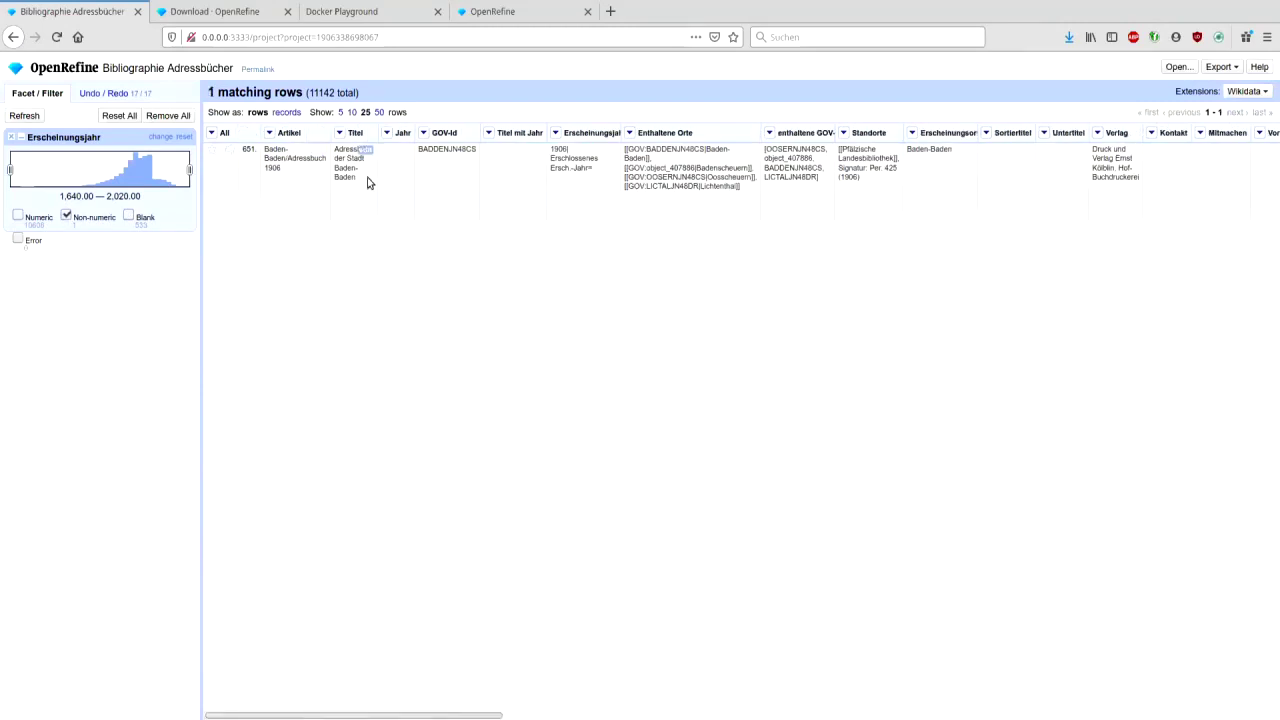
{"action": "left_click", "coordinate": [398, 155]}
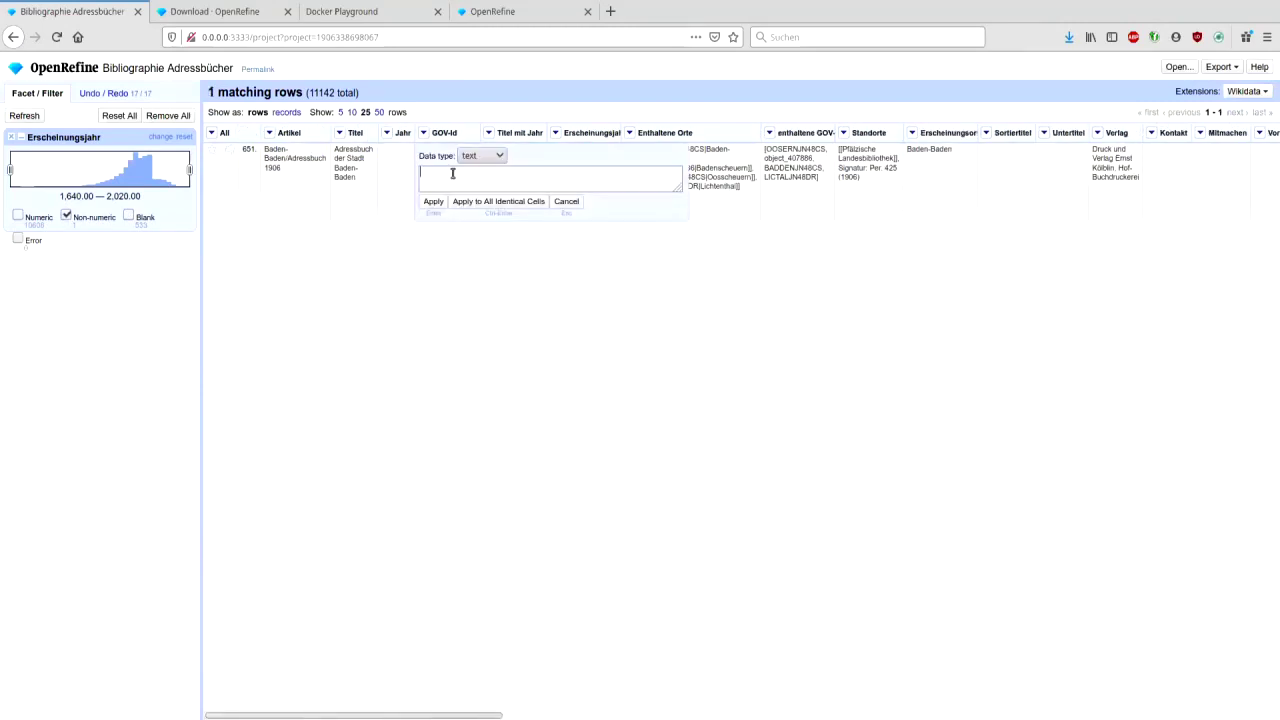
{"action": "left_click", "coordinate": [566, 201]}
{"action": "mouse_move", "coordinate": [396, 156]}
{"action": "mouse_move", "coordinate": [580, 166]}
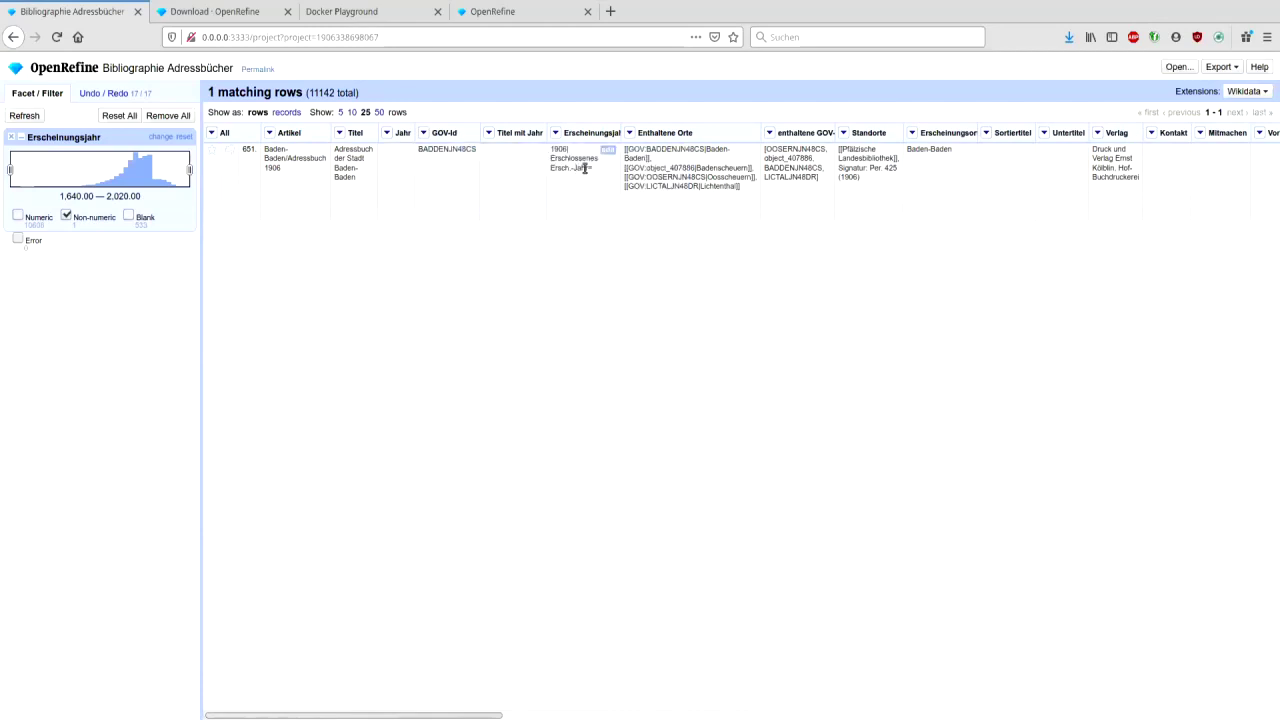
- Trim row 651's year to 1906 stored as a number, then drop the non-numeric filter
{"action": "left_click", "coordinate": [604, 151]}
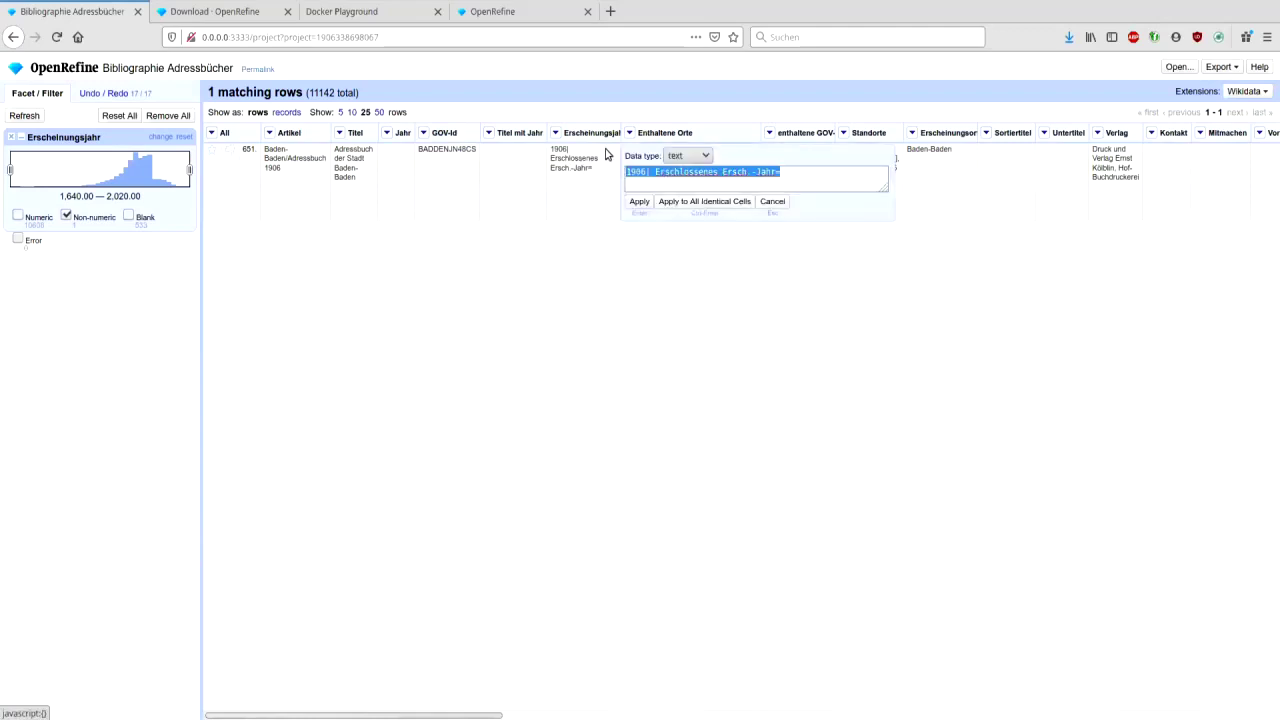
{"action": "left_click", "coordinate": [646, 175]}
{"action": "key", "text": "shift+End"}
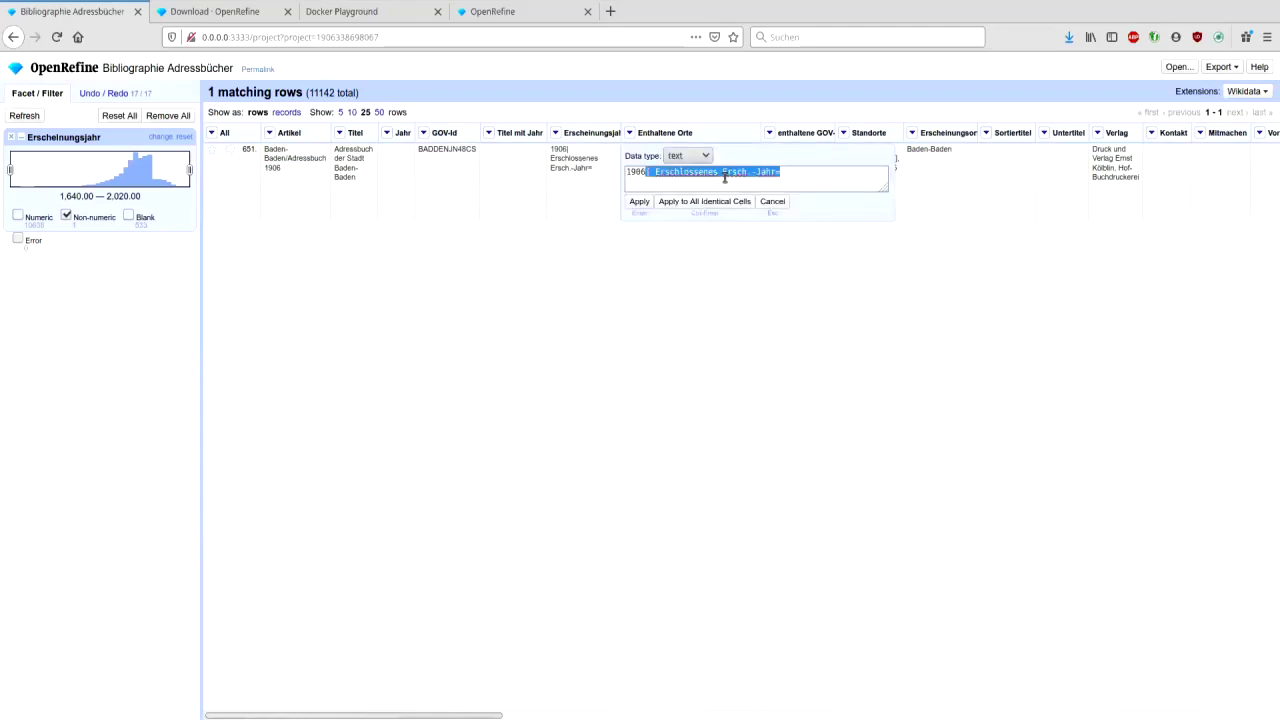
{"action": "key", "text": "BackSpace"}
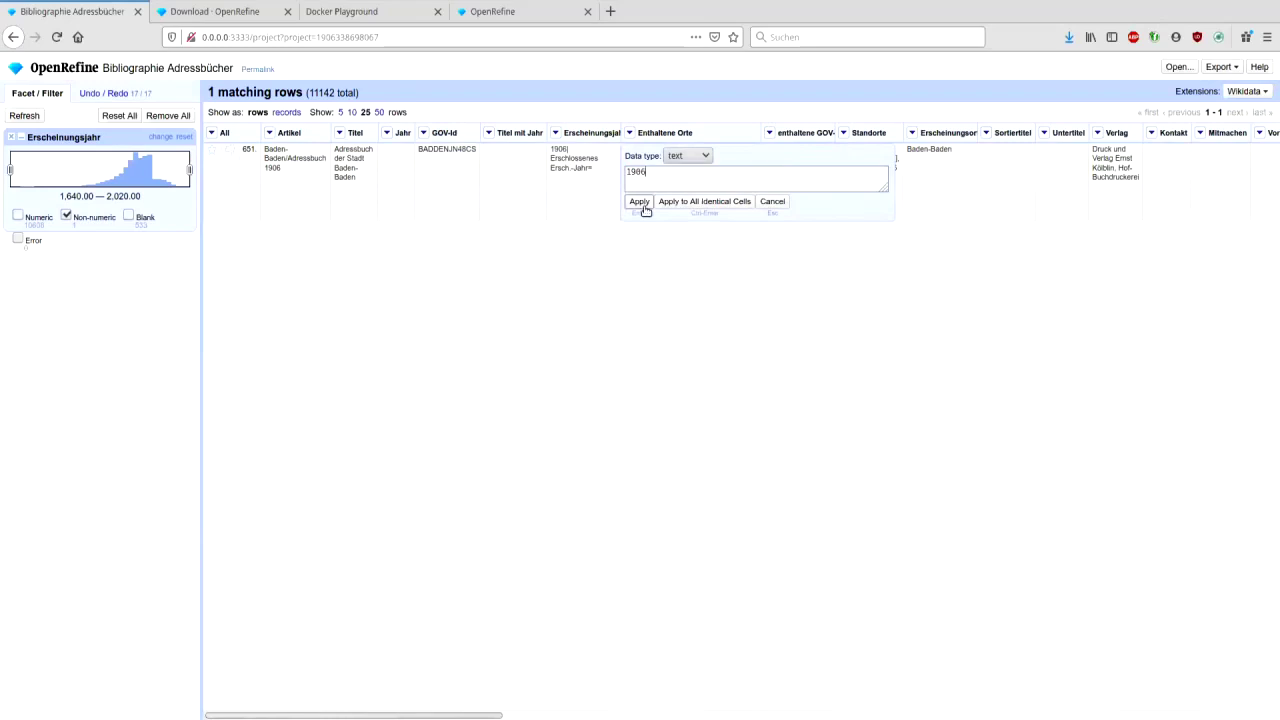
{"action": "left_click", "coordinate": [686, 156]}
{"action": "left_click", "coordinate": [688, 187]}
{"action": "left_click", "coordinate": [638, 201]}
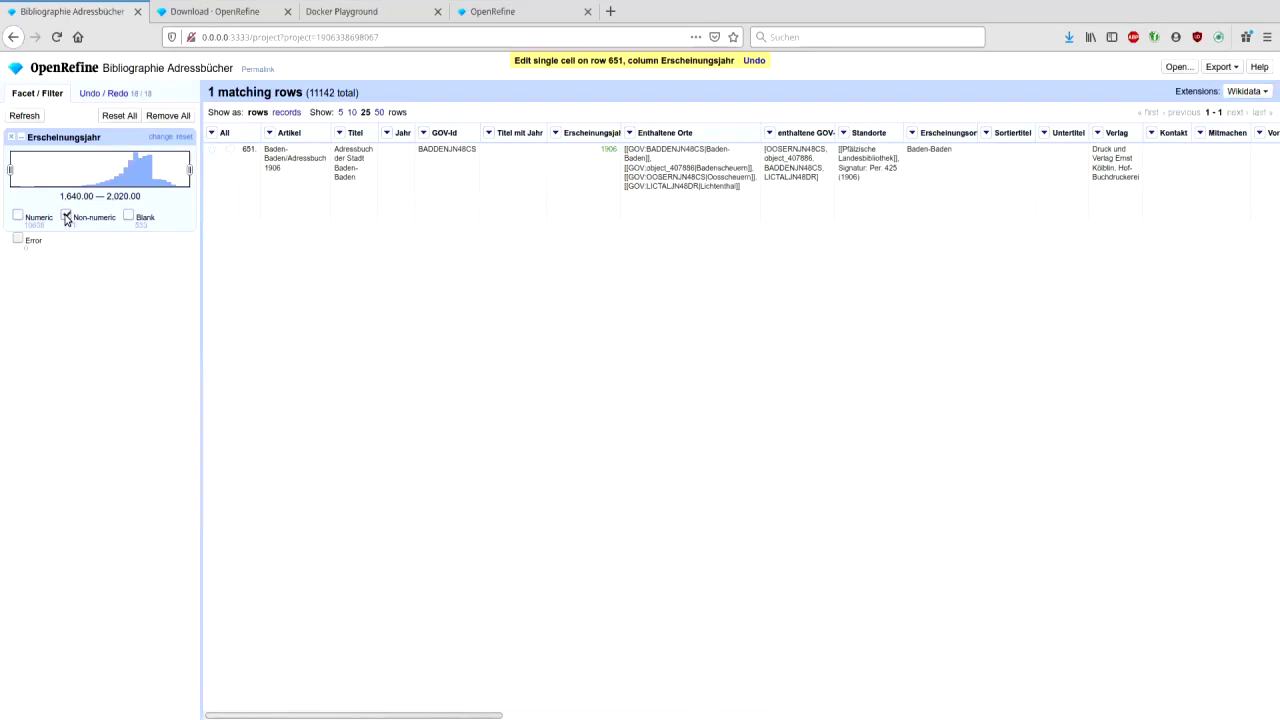
{"action": "left_click", "coordinate": [66, 217]}
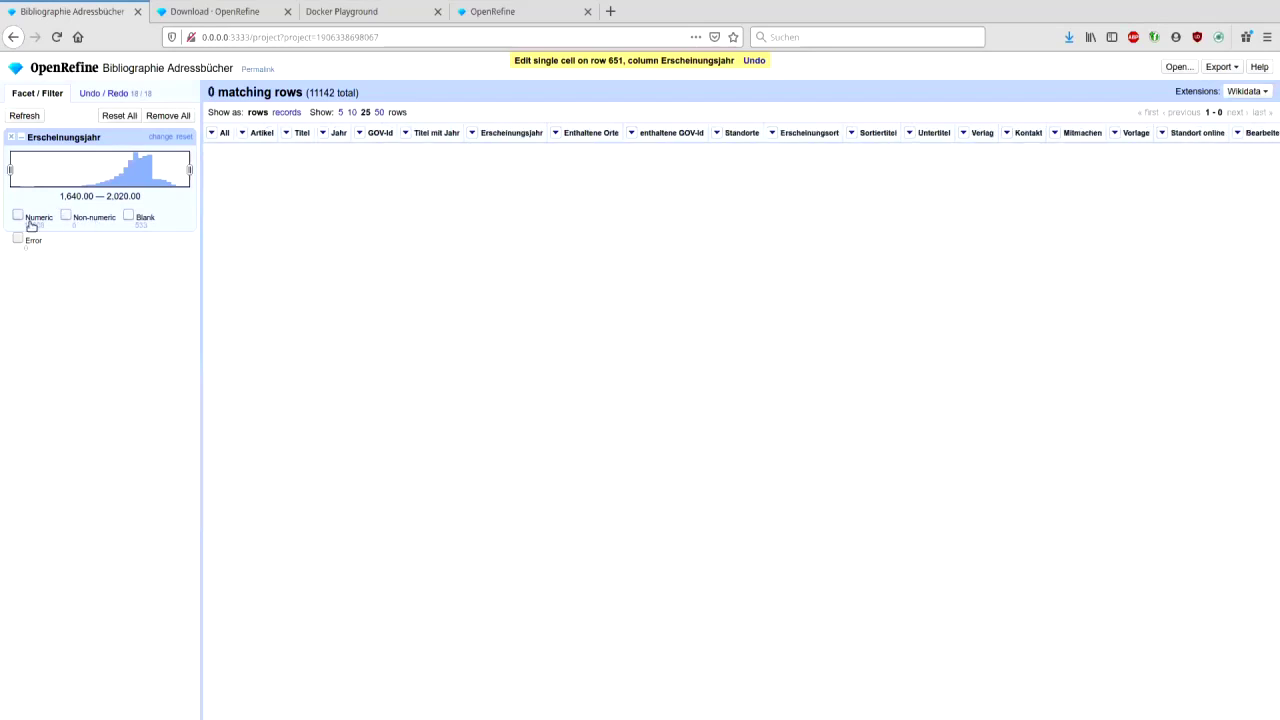
- Show numeric years in the facet, then close the Erscheinungsjahr facet
{"action": "left_click", "coordinate": [18, 217]}
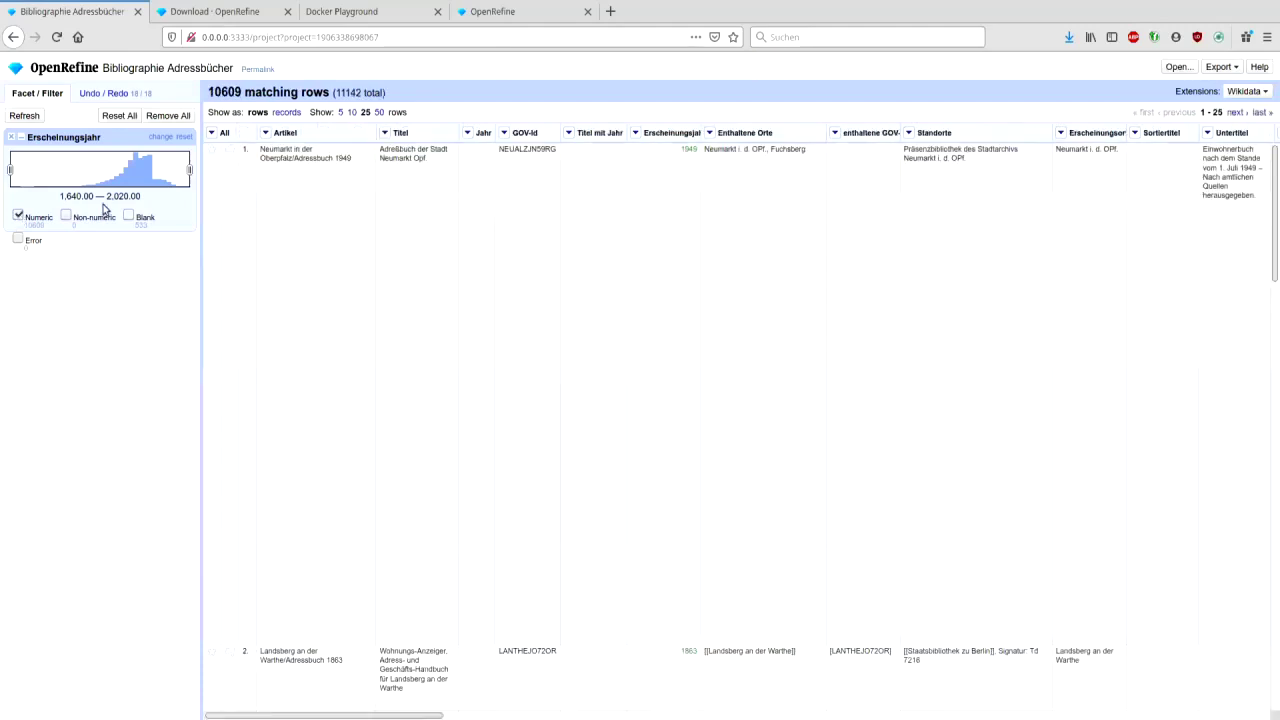
{"action": "left_click_drag", "start_coordinate": [361, 717], "coordinate": [635, 717]}
{"action": "scroll", "coordinate": [969, 326], "scroll_direction": "right", "scroll_amount": 8}
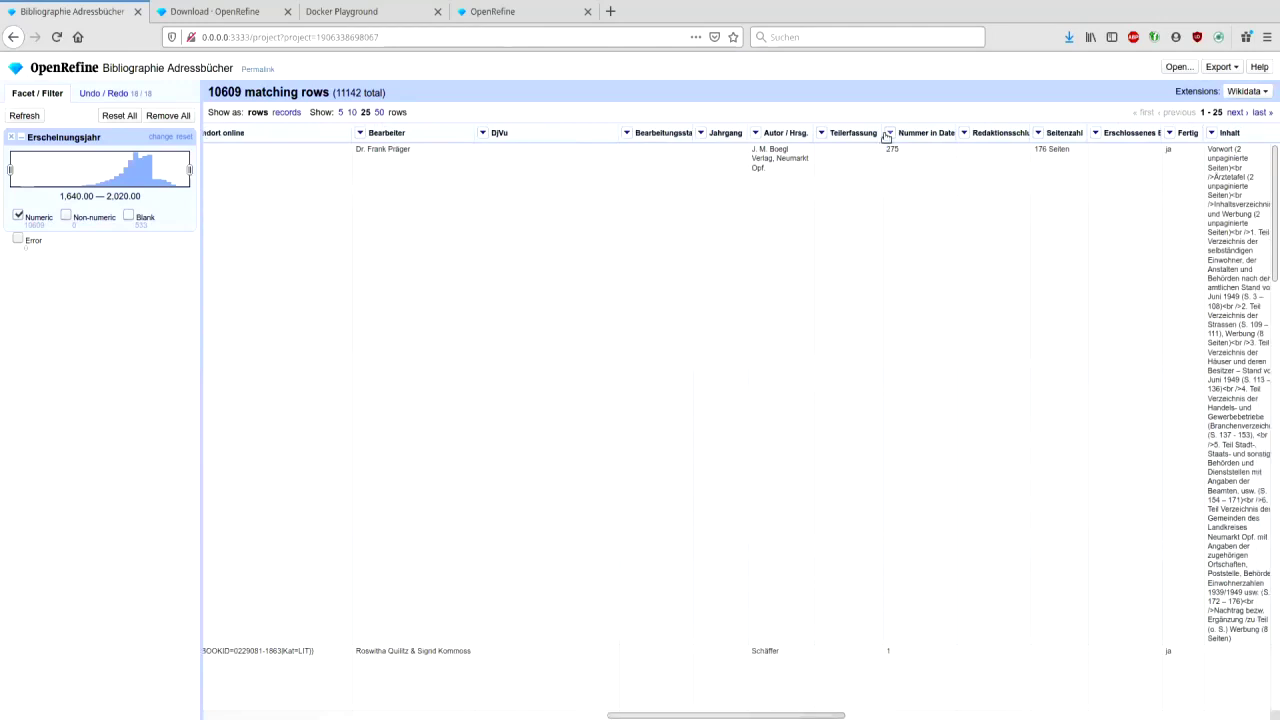
{"action": "left_click", "coordinate": [11, 137]}
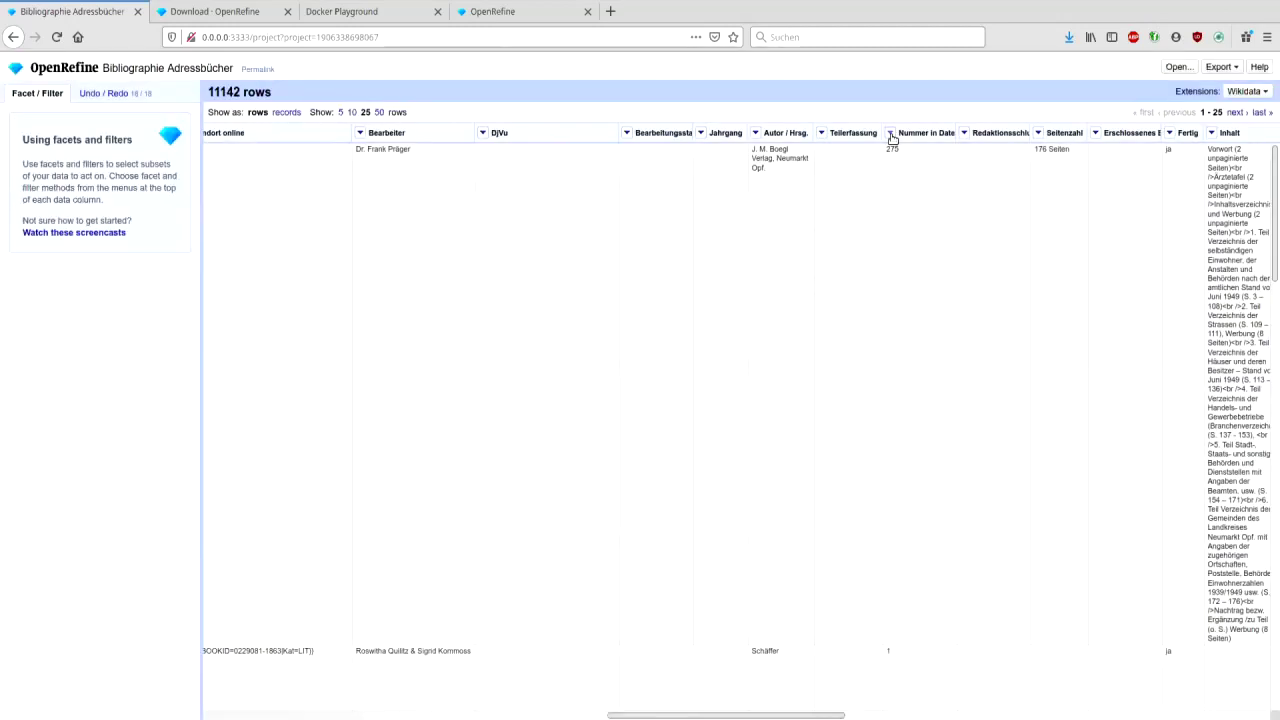
- Convert 433 Nummer in Datenbank cells to numbers and add a numeric facet spanning 0–540
{"action": "left_click", "coordinate": [890, 132]}
{"action": "mouse_move", "coordinate": [911, 189]}
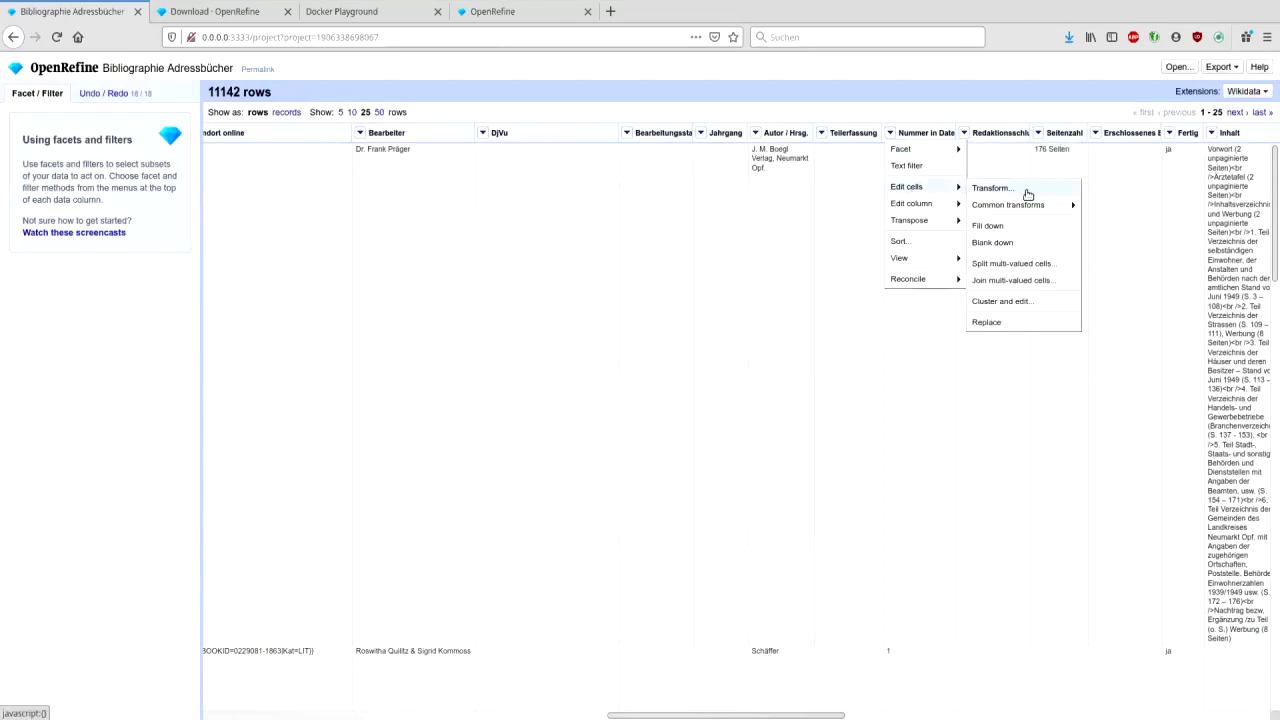
{"action": "mouse_move", "coordinate": [1030, 204]}
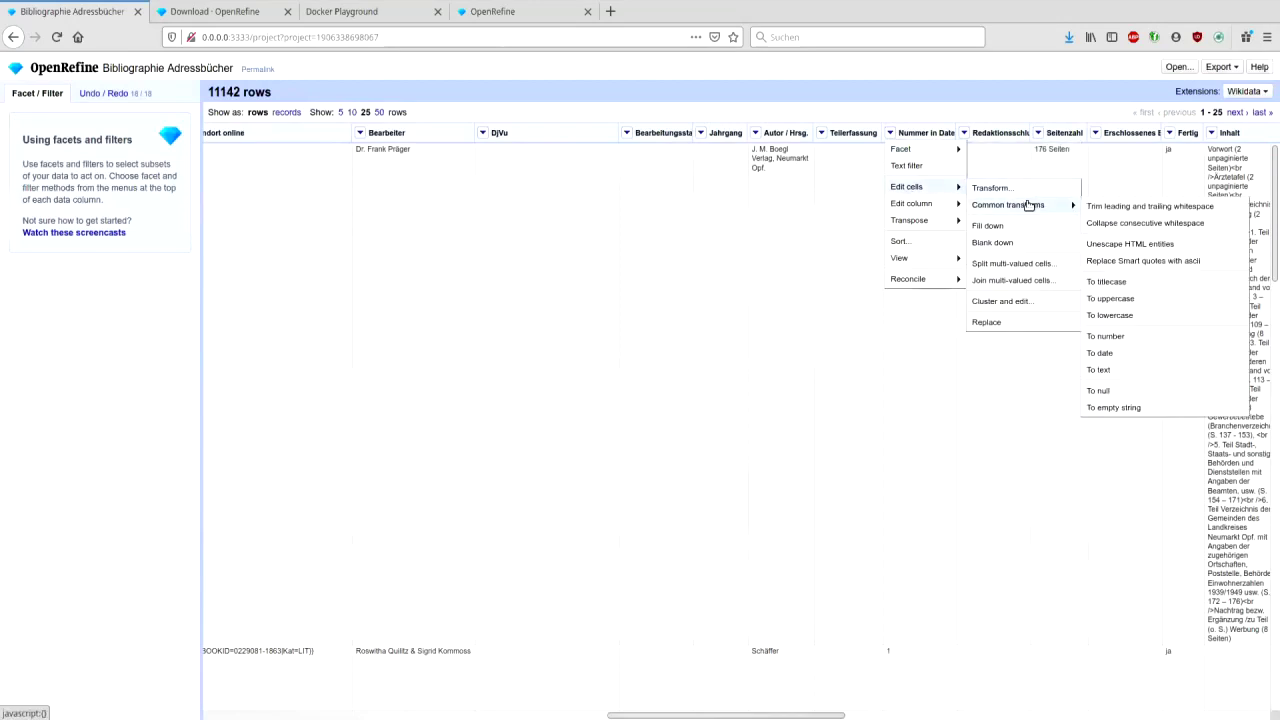
{"action": "left_click", "coordinate": [1105, 336]}
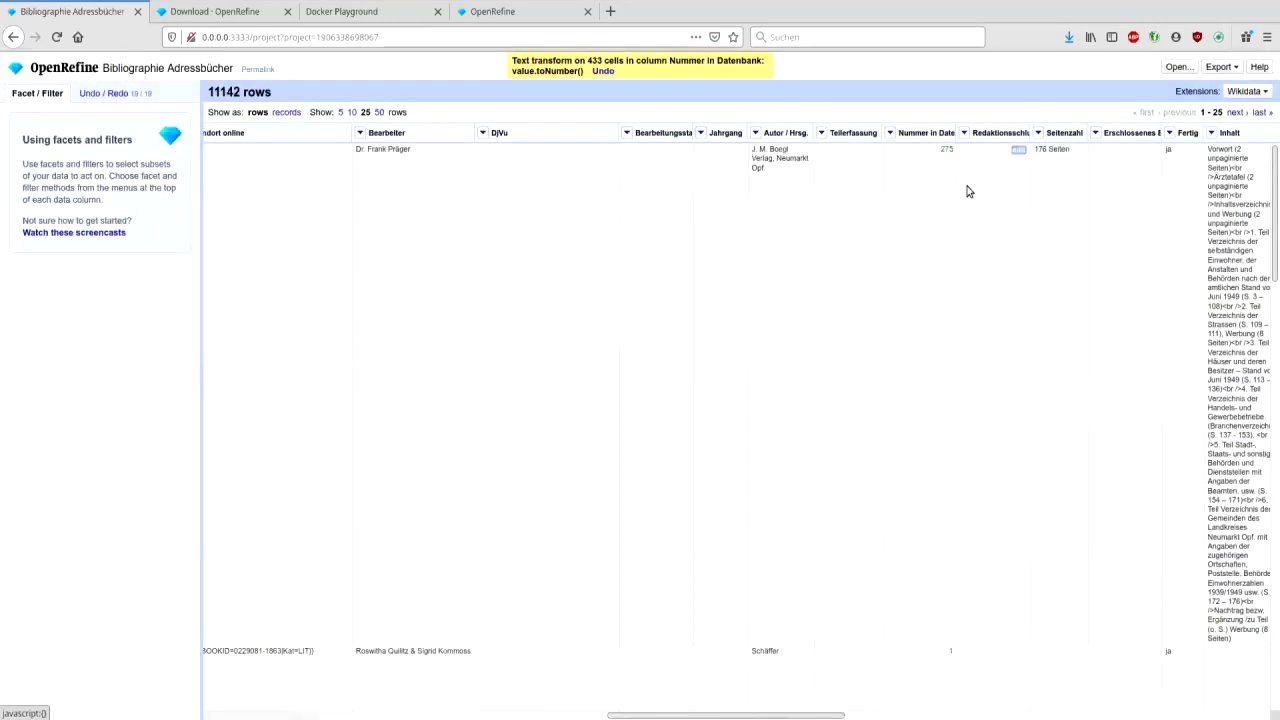
{"action": "left_click", "coordinate": [892, 133]}
{"action": "mouse_move", "coordinate": [902, 149]}
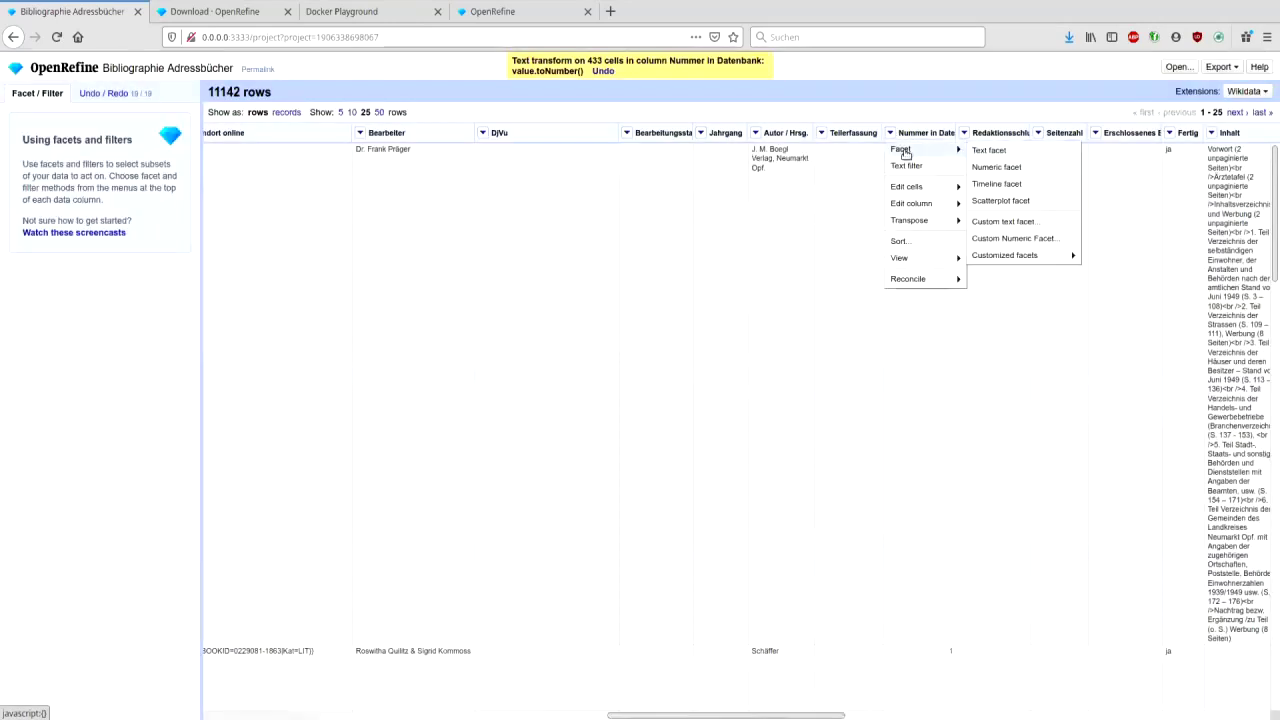
{"action": "left_click", "coordinate": [996, 167]}
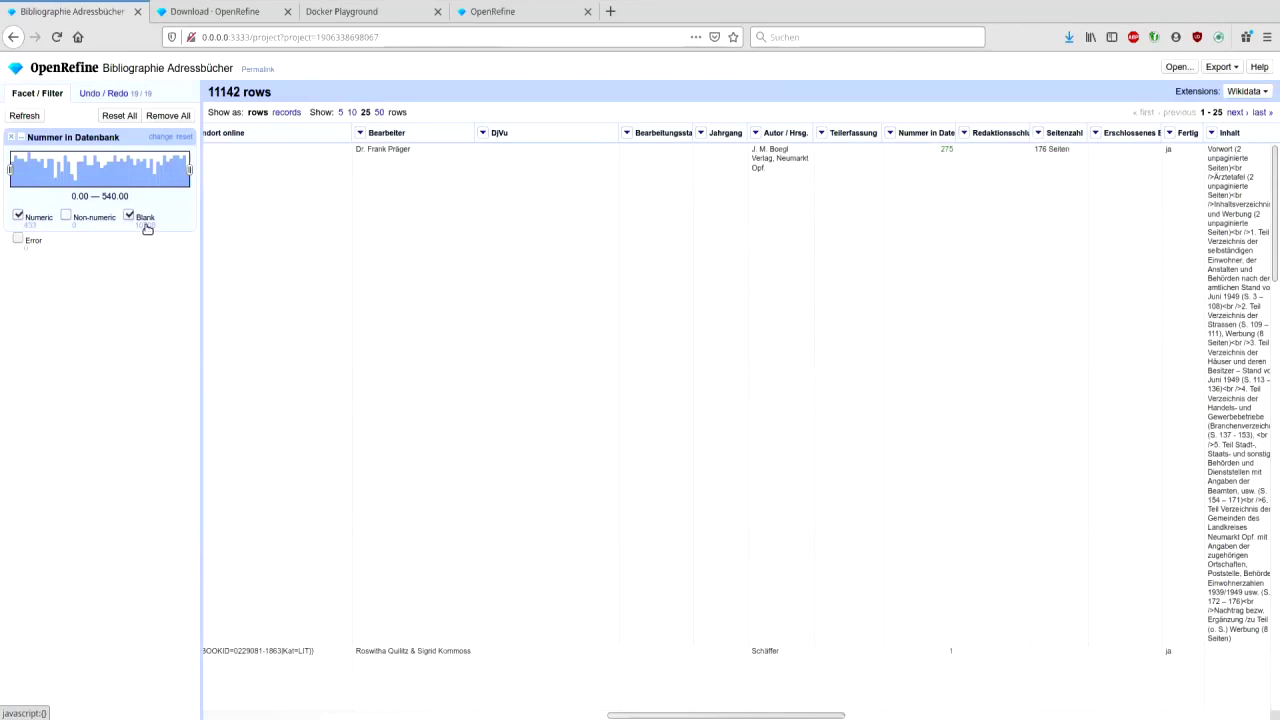
- Close the Nummer in Datenbank facet and add a text facet on Fertig
{"action": "left_click", "coordinate": [11, 136]}
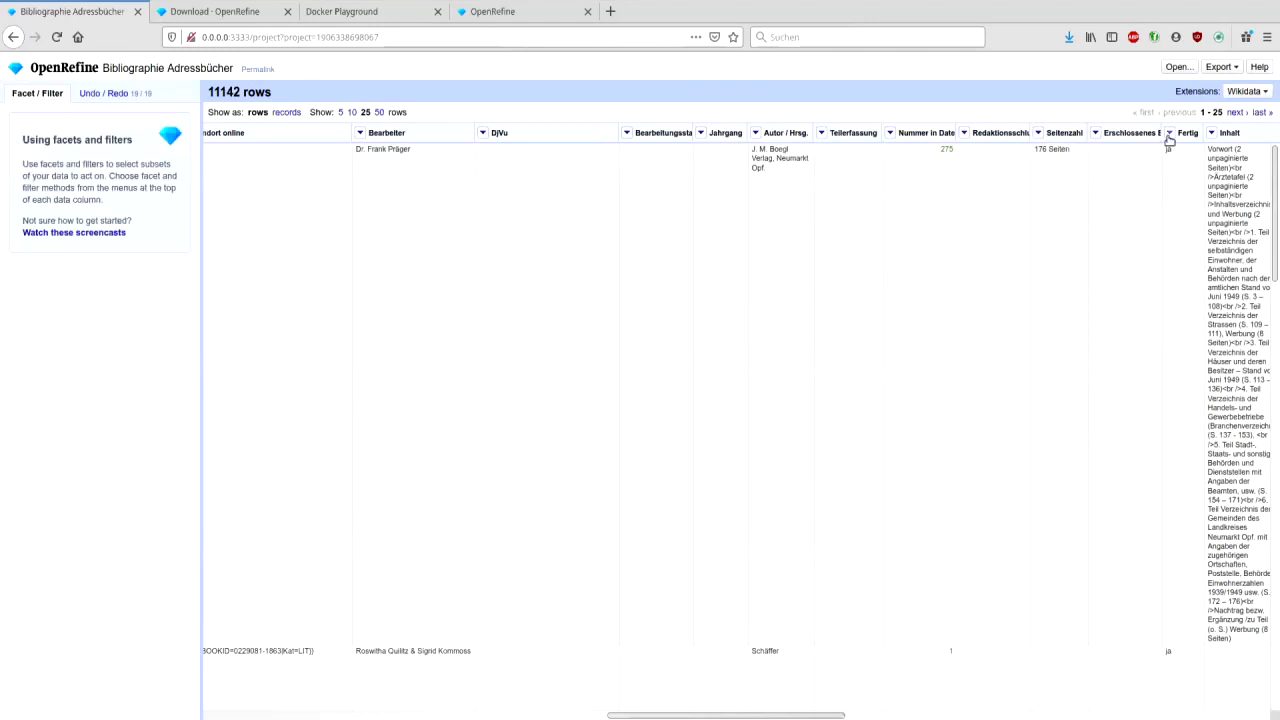
{"action": "left_click", "coordinate": [1169, 133]}
{"action": "mouse_move", "coordinate": [1182, 149]}
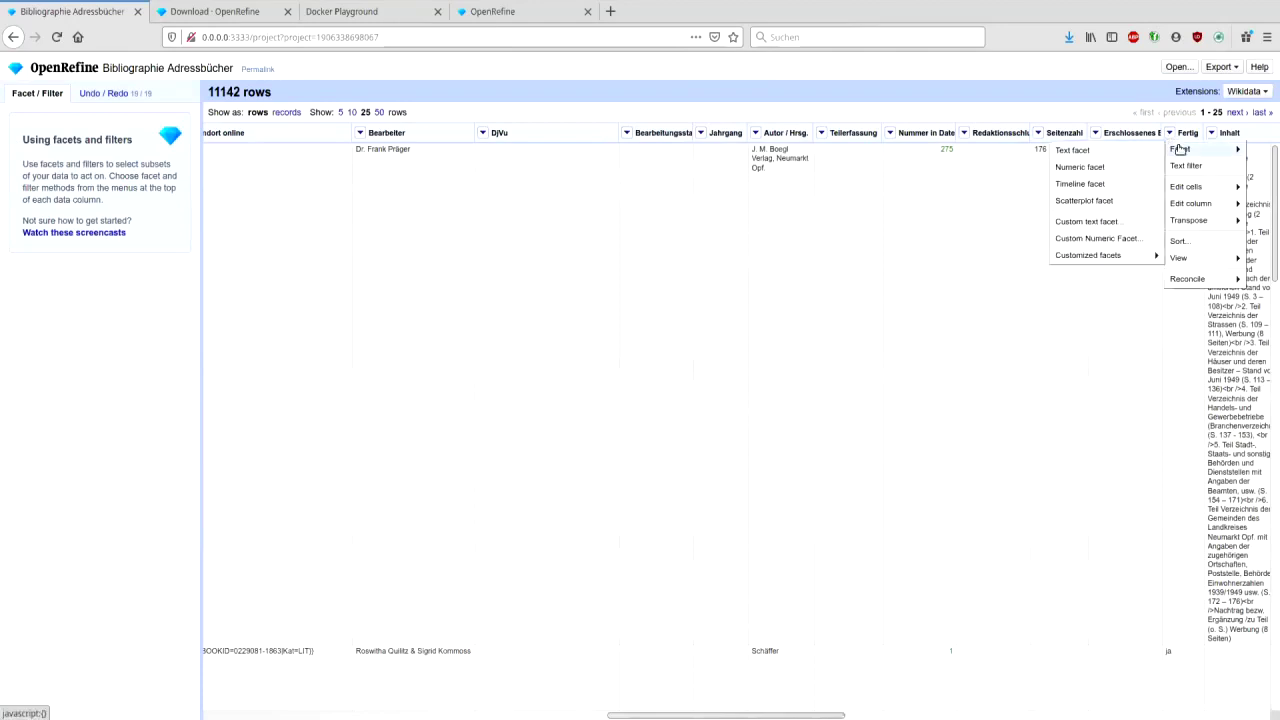
{"action": "left_click", "coordinate": [1122, 152]}
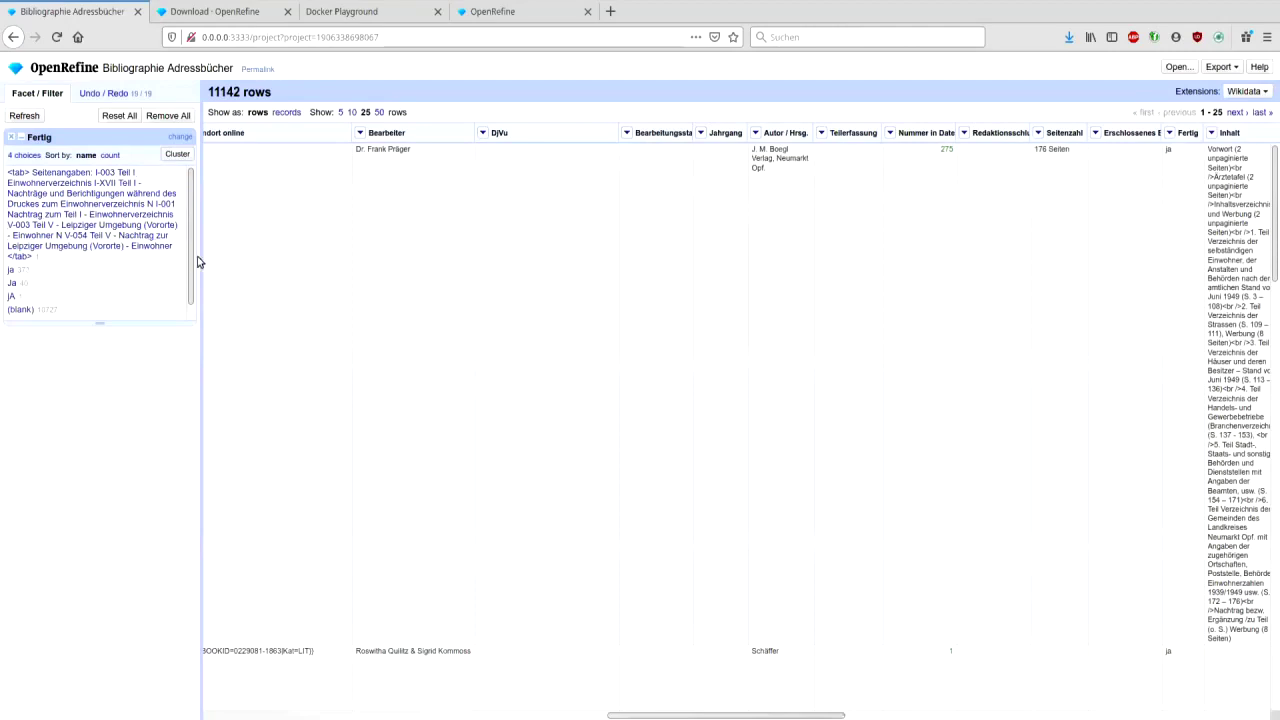
- Select the long tagged page-listing value and clear that Fertig cell in row 7145
{"action": "left_click", "coordinate": [72, 221]}
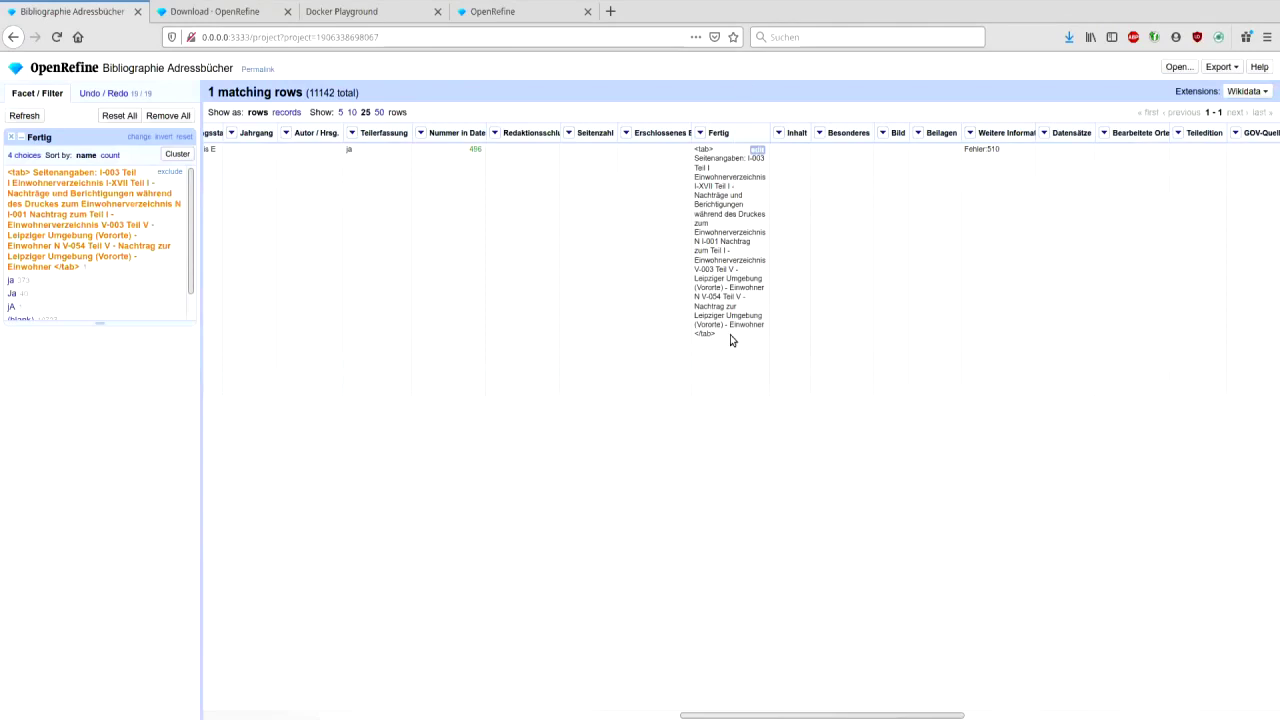
{"action": "left_click", "coordinate": [757, 150]}
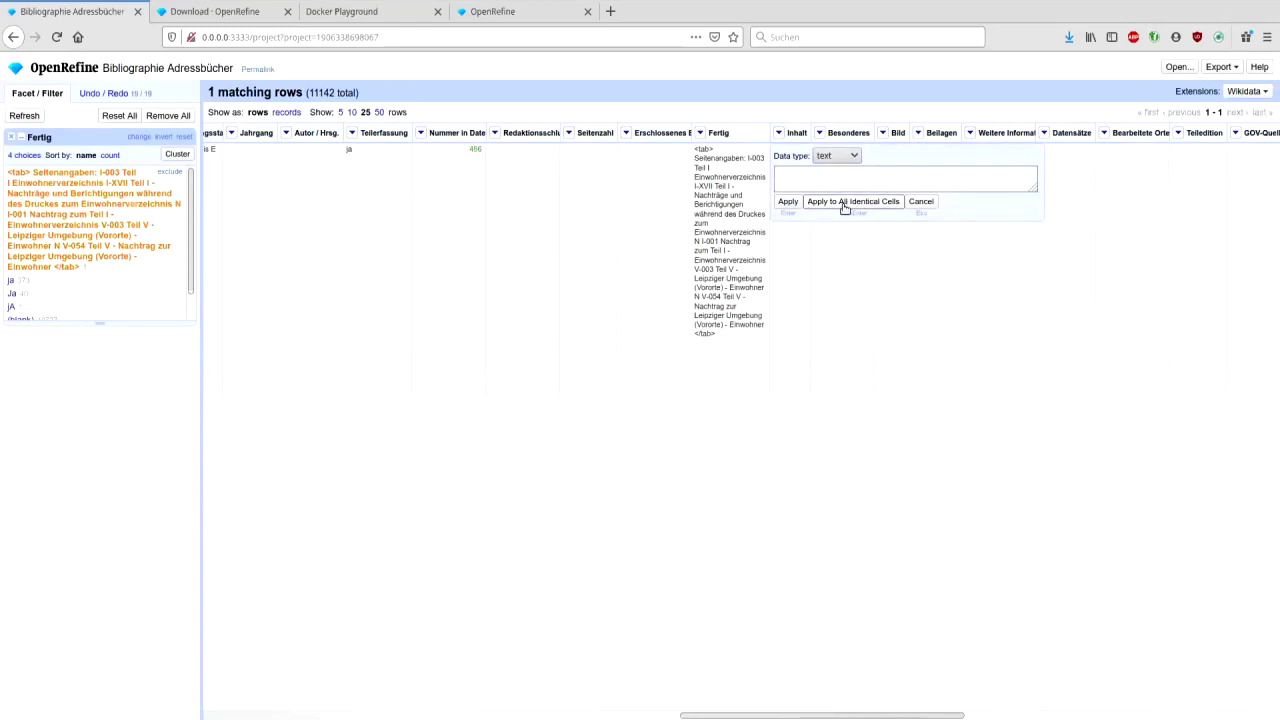
{"action": "left_click", "coordinate": [790, 202]}
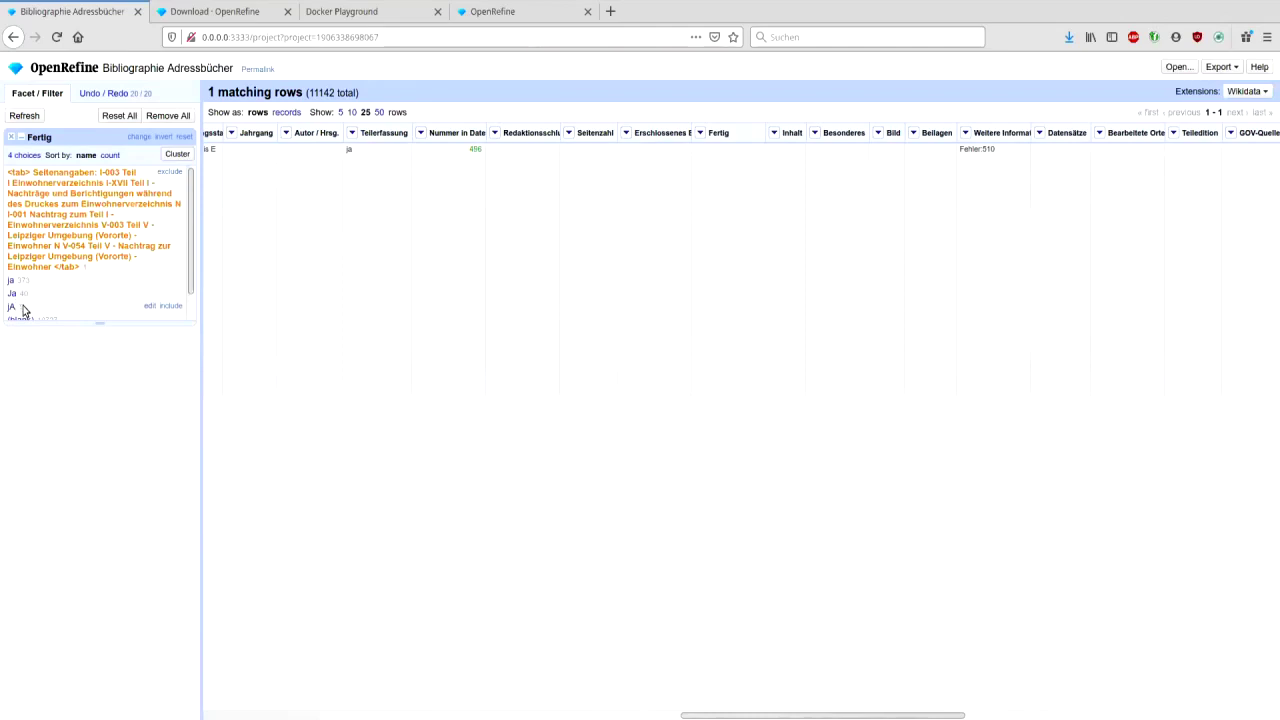
- Reset the Fertig facet filter after a first clustering attempt finds nothing
{"action": "left_click", "coordinate": [177, 154]}
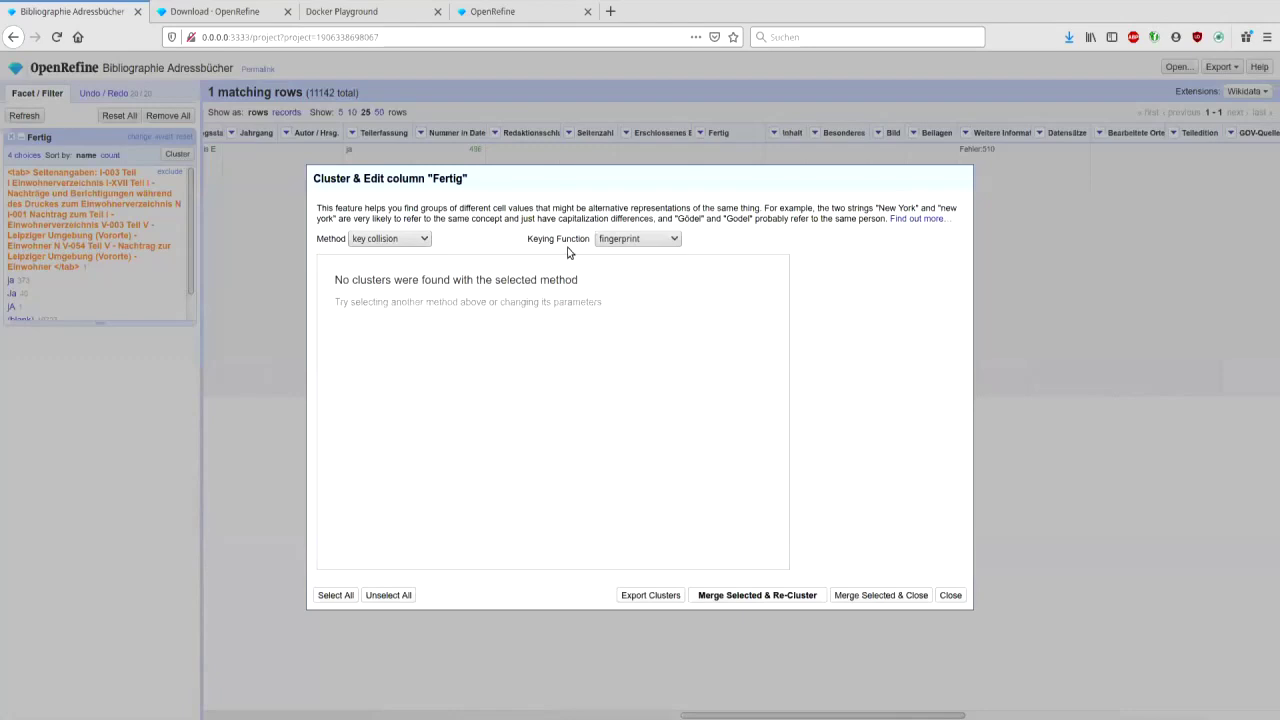
{"action": "left_click", "coordinate": [950, 595]}
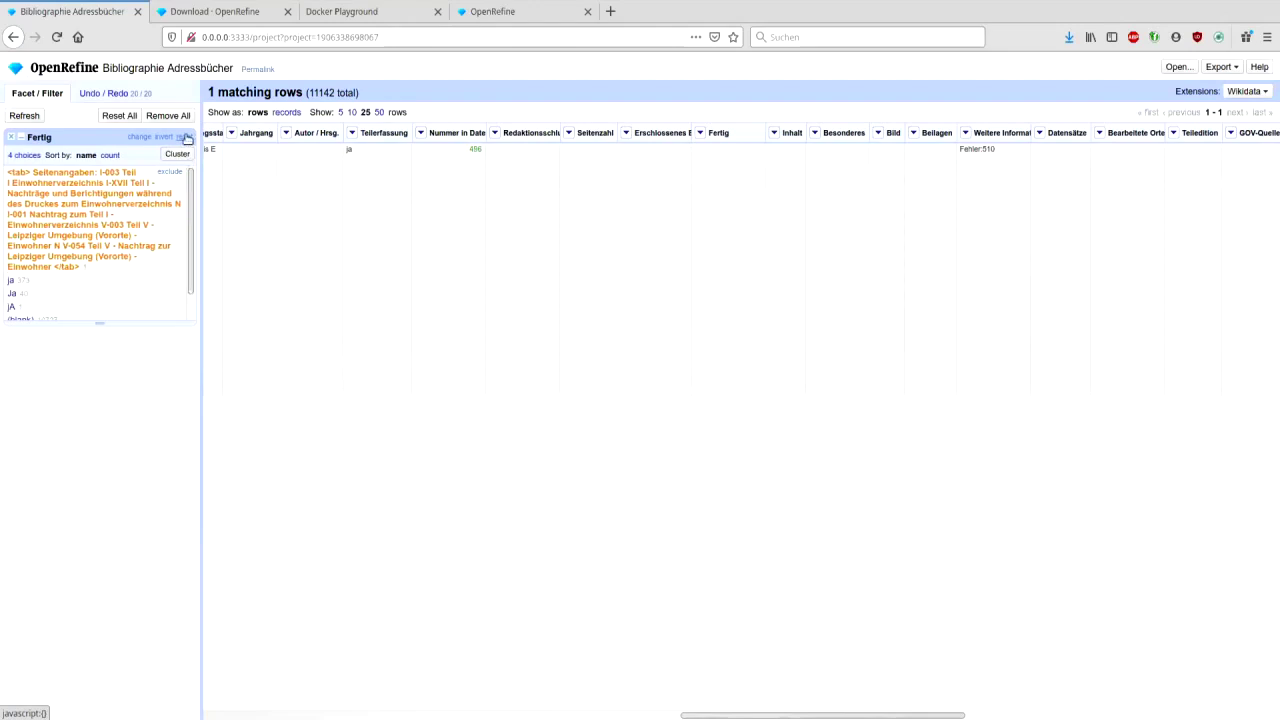
{"action": "left_click", "coordinate": [186, 137]}
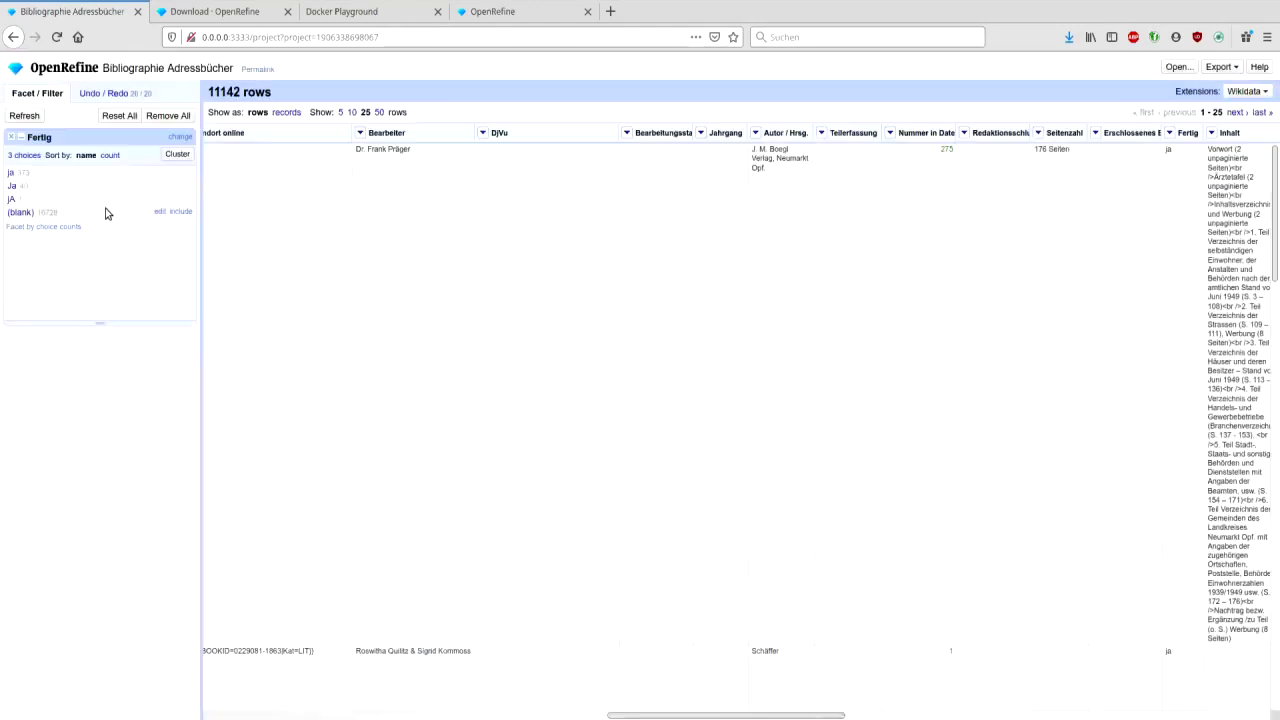
- Cluster and merge ja, Ja and jA into 'ja', then show the 414 ja rows
{"action": "left_click", "coordinate": [177, 154]}
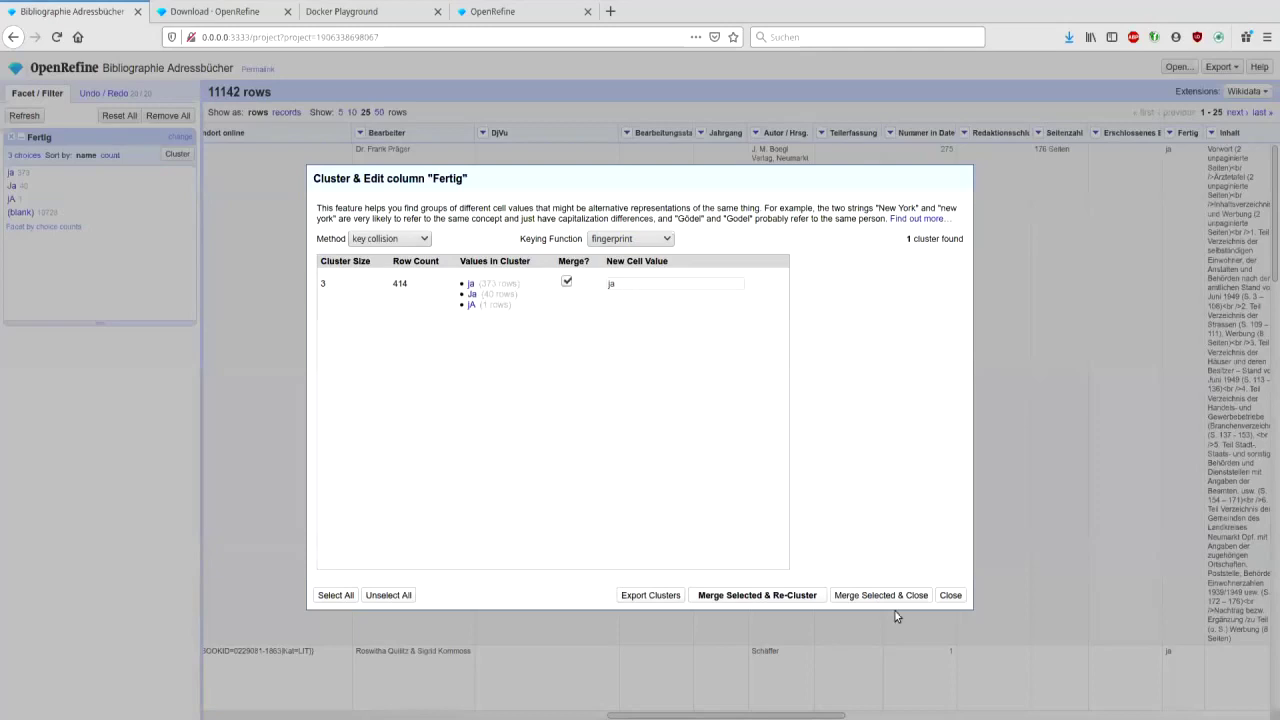
{"action": "left_click", "coordinate": [781, 596]}
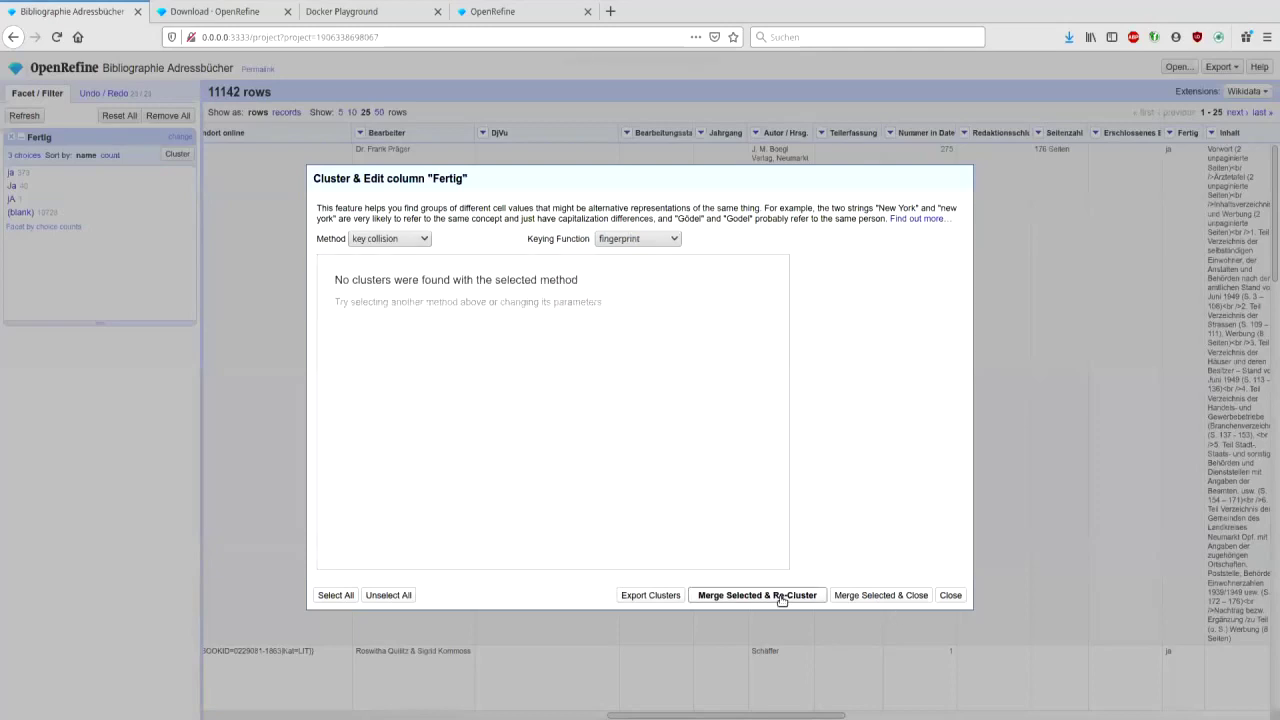
{"action": "left_click", "coordinate": [951, 596]}
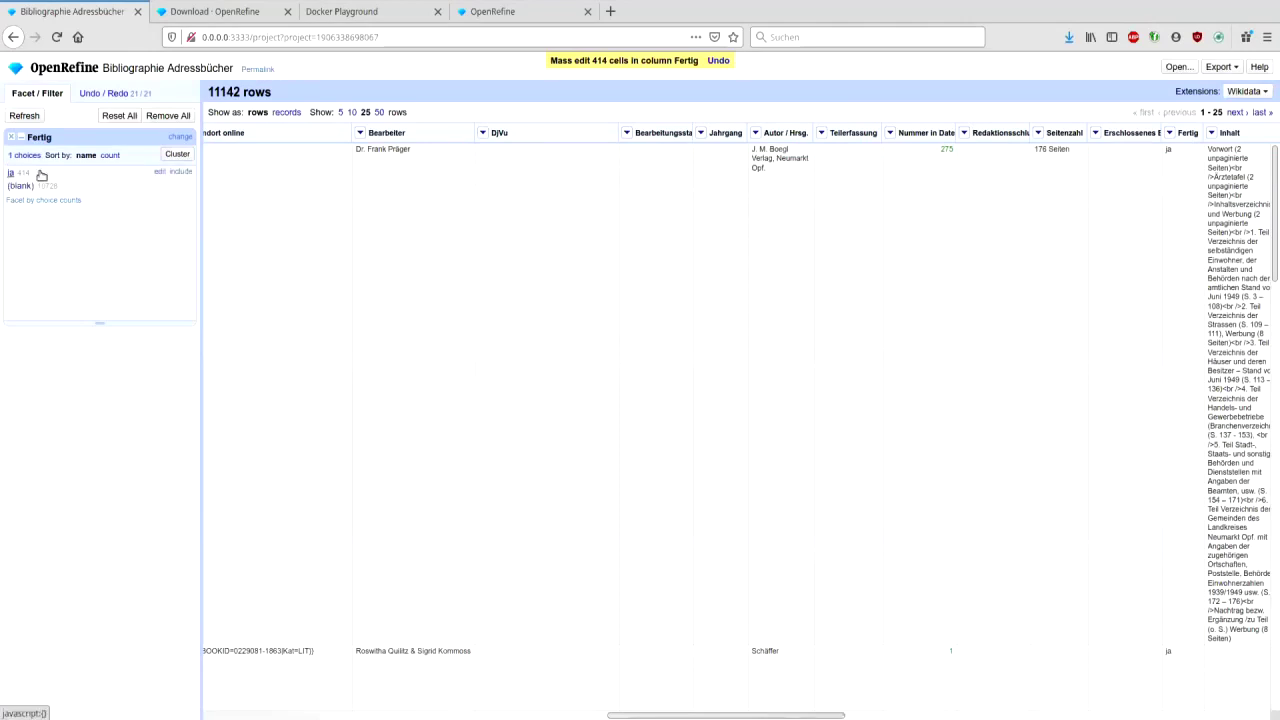
{"action": "left_click", "coordinate": [23, 174]}
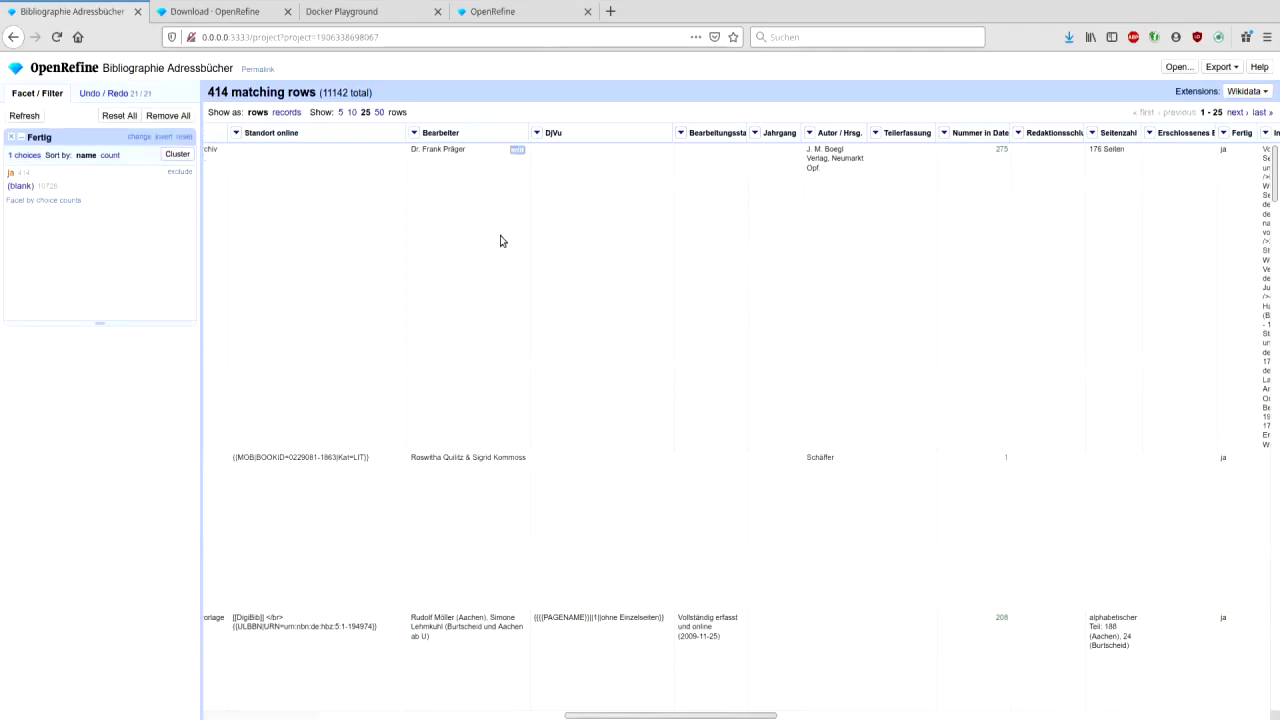
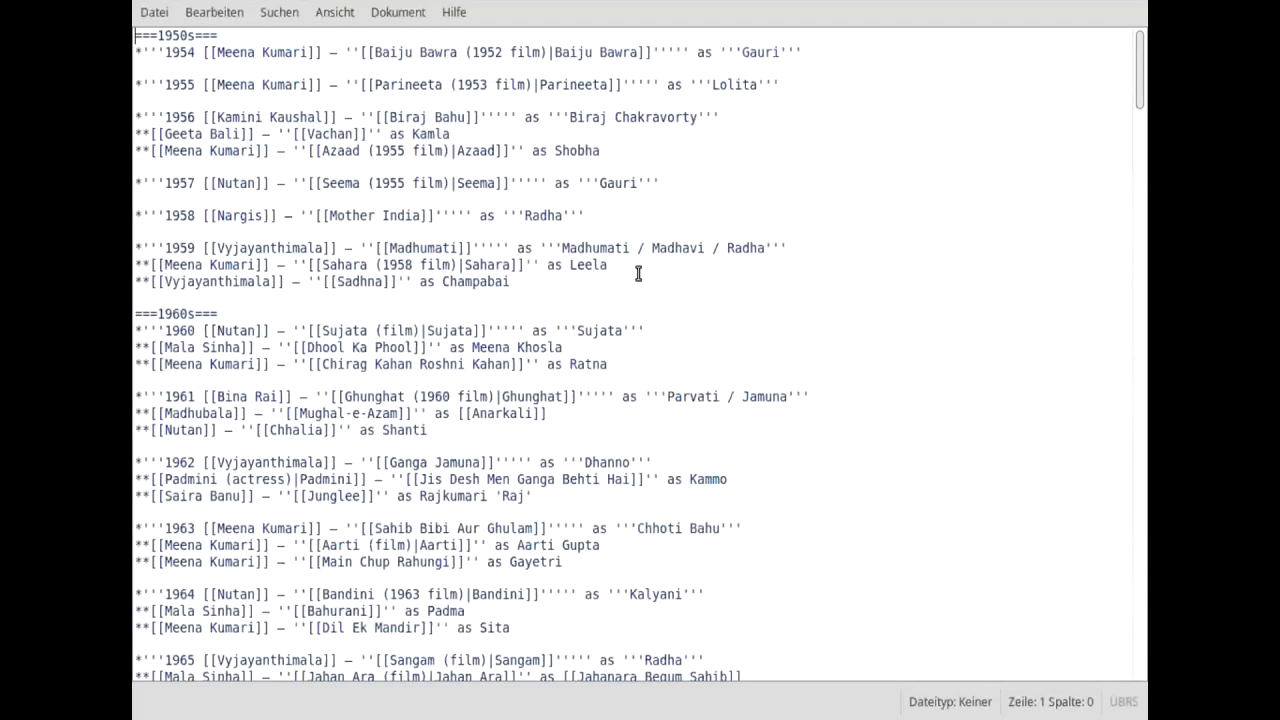
- Select and copy all of the actress wiki markup in Mousepad
{"action": "key", "text": "Down"}
{"action": "key", "text": "Down"}
{"action": "key", "text": "Down"}
{"action": "key", "text": "Down"}
{"action": "key", "text": "Down"}
{"action": "key", "text": "Right"}
{"action": "key", "text": "Right"}
{"action": "key", "text": "Right"}
{"action": "key", "text": "ctrl+a"}
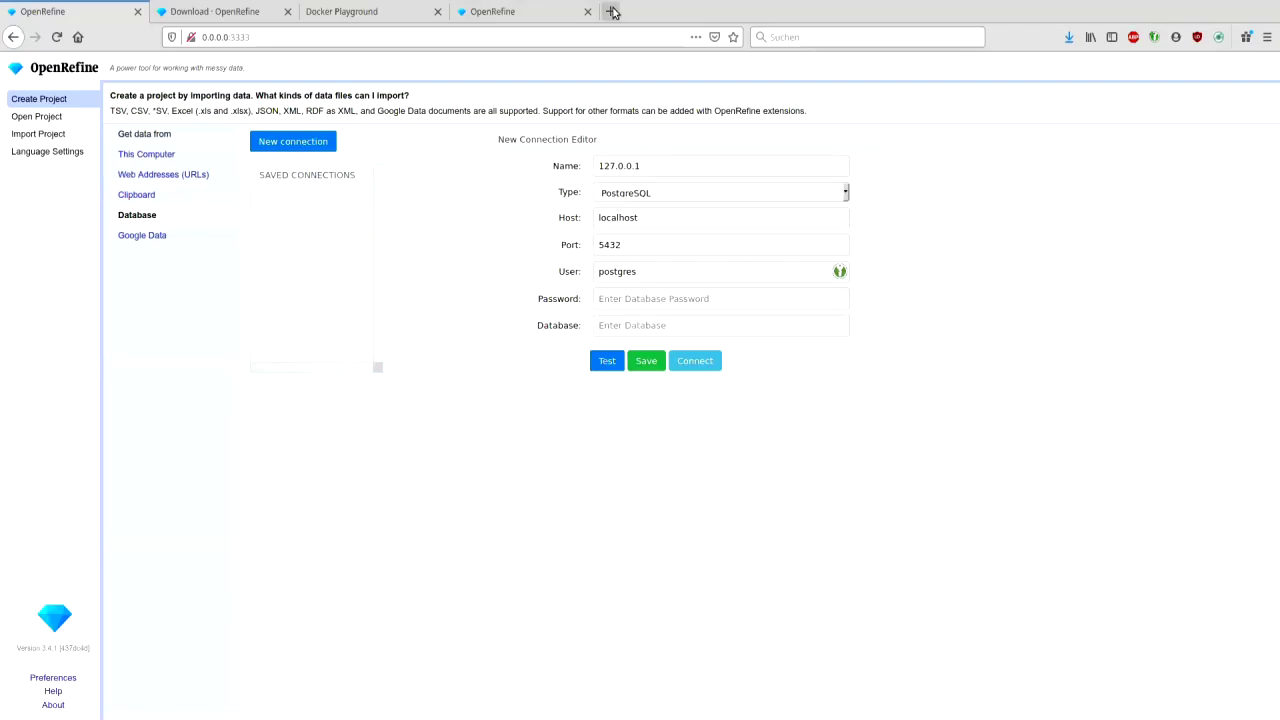
- Load the GenWiki Sandbox page in a new browser tab
{"action": "left_click", "coordinate": [613, 12]}
{"action": "type", "text": "wiki"}
{"action": "key", "text": "Right"}
{"action": "type", "text": "Sa"}
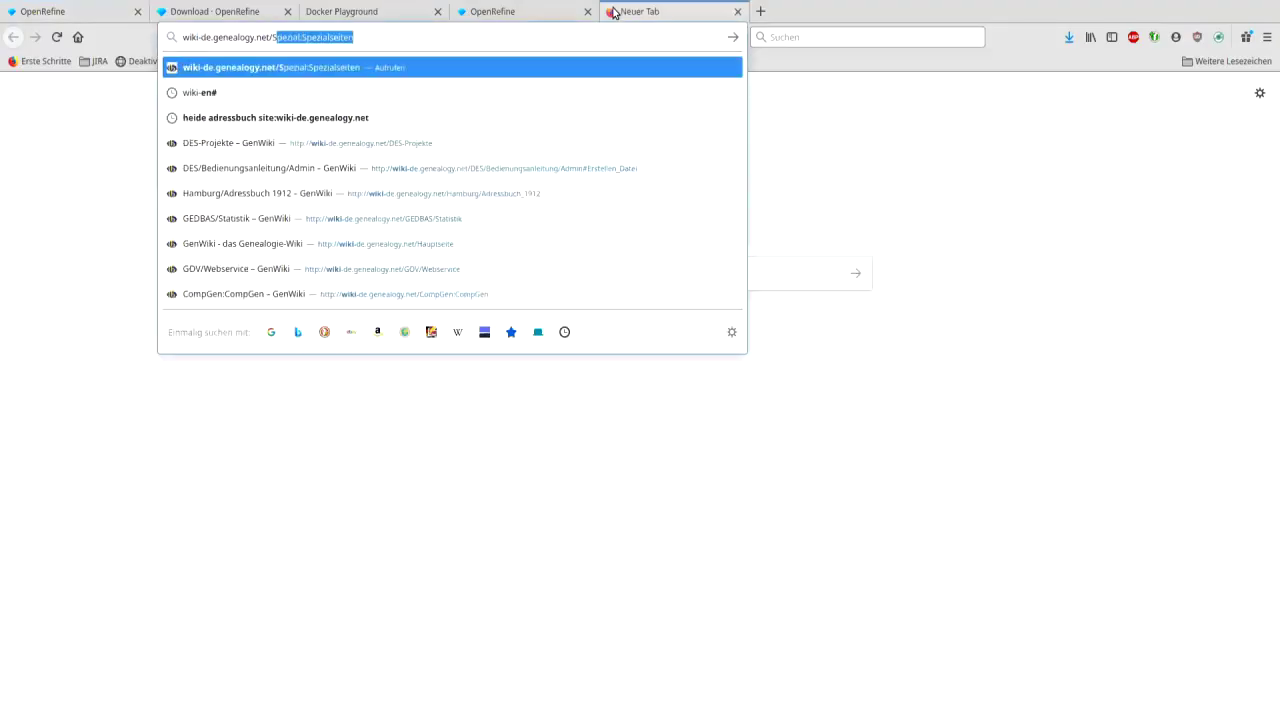
{"action": "key", "text": "Return"}
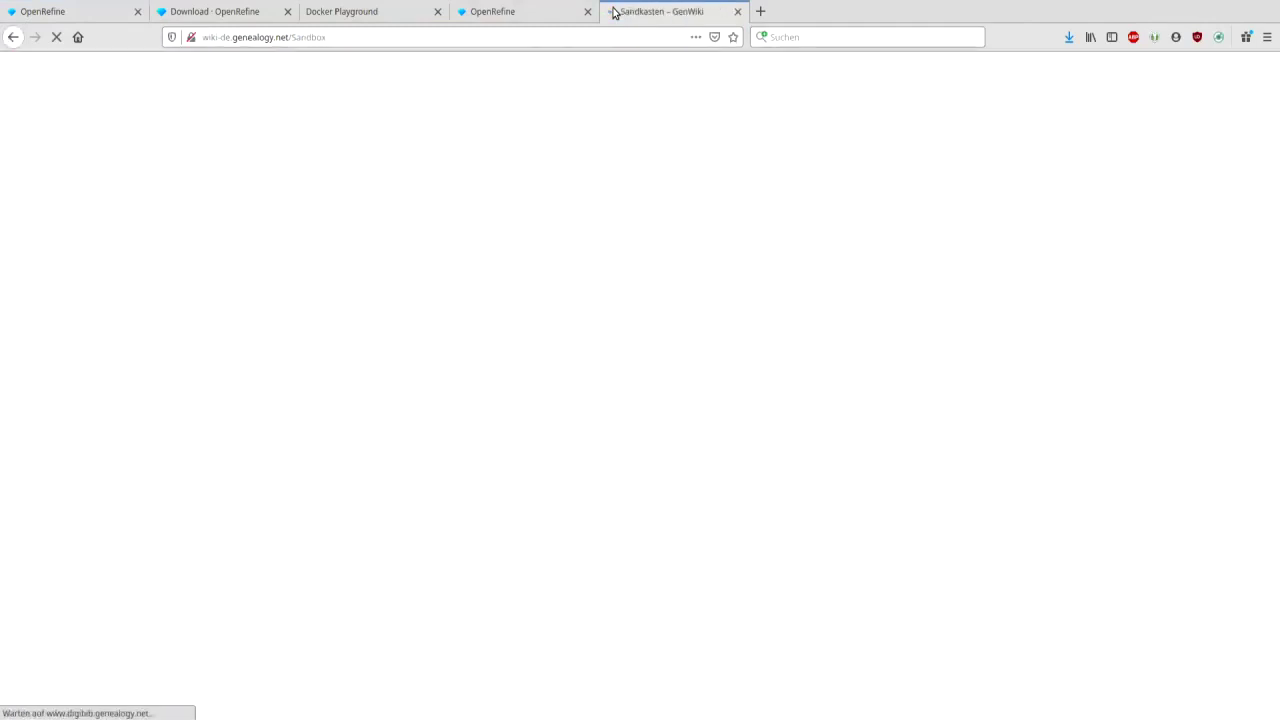
- Log in to GenWiki with the account e-mail and password
{"action": "left_click", "coordinate": [1229, 91]}
{"action": "key", "text": "Tab"}
{"action": "type", "text": "••••••••••"}
{"action": "key", "text": "Return"}
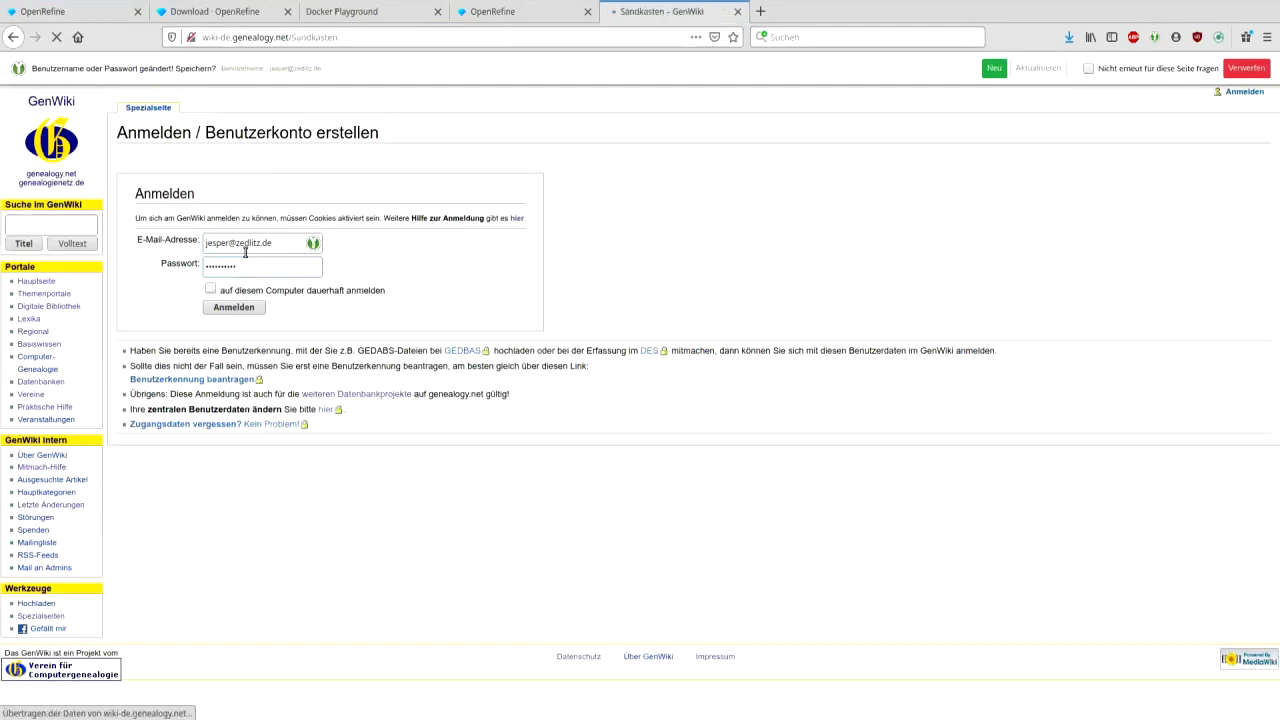
- Replace the sandbox text with the actress wiki markup and show the preview
{"action": "left_click", "coordinate": [262, 108]}
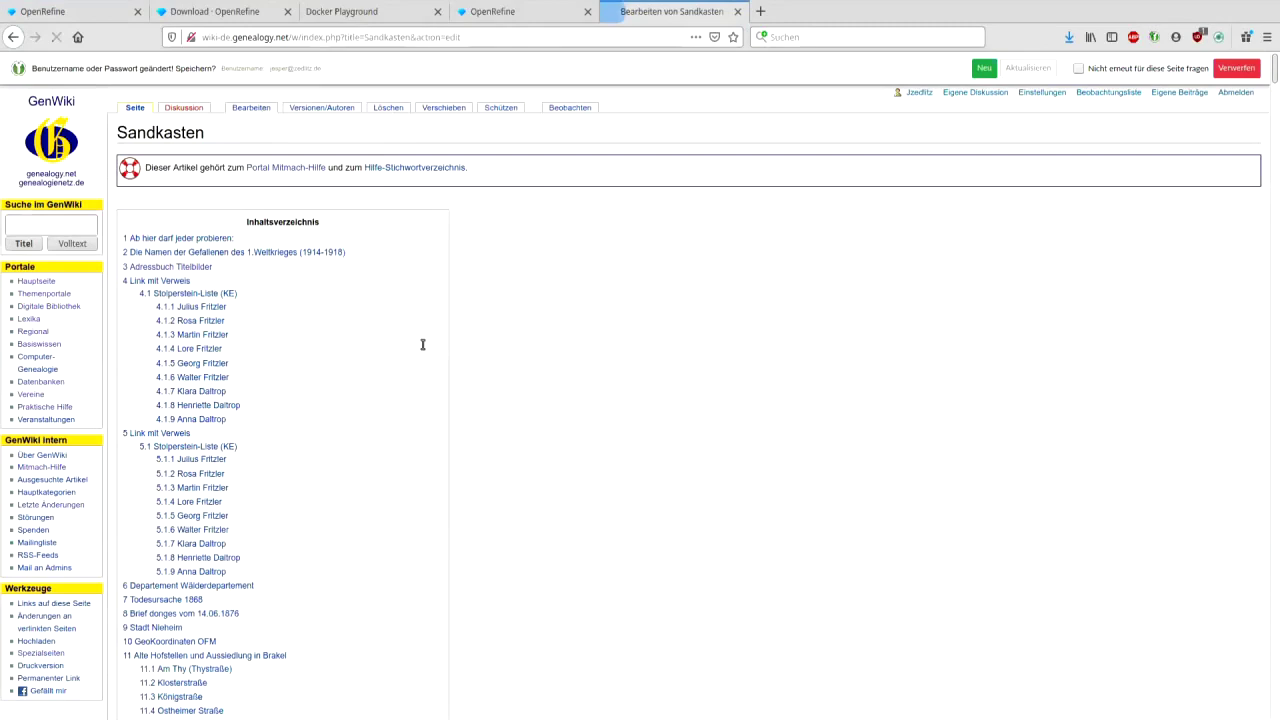
{"action": "key", "text": "ctrl+a"}
{"action": "key", "text": "ctrl+v"}
{"action": "left_click", "coordinate": [220, 594]}
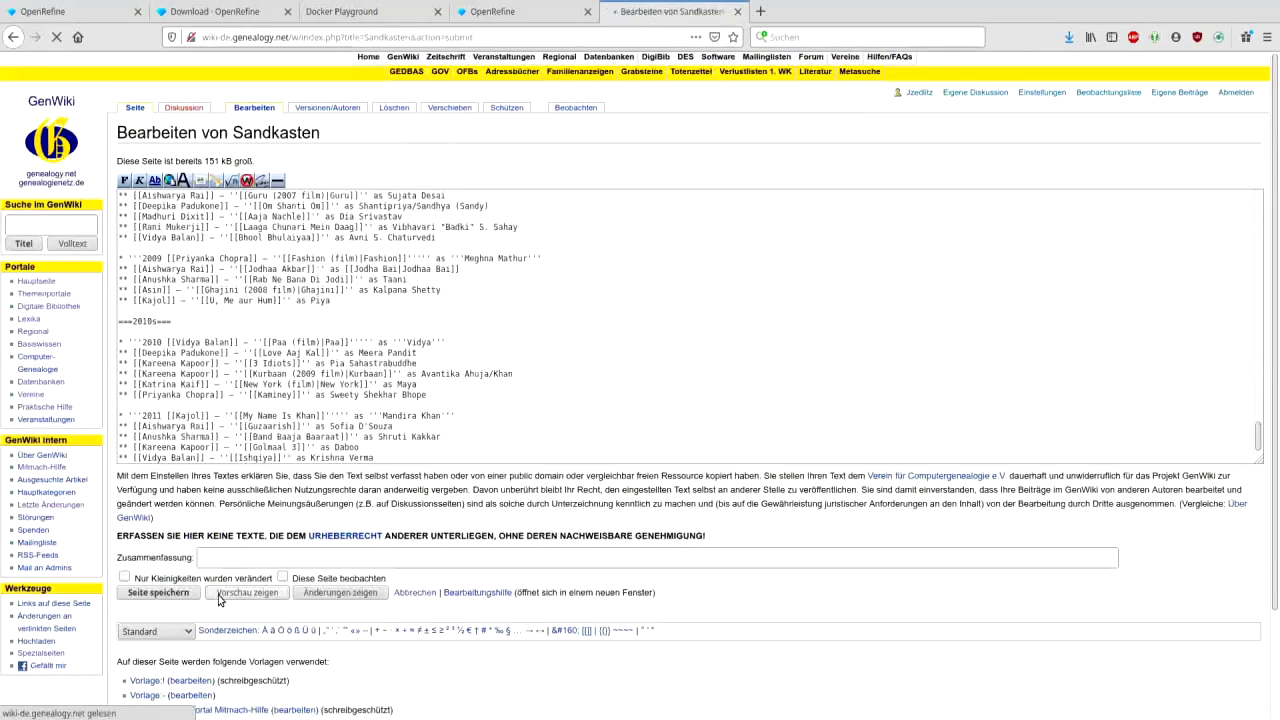
- Scroll through the decade-by-decade preview, then close the wiki tab
{"action": "scroll", "coordinate": [646, 400], "scroll_direction": "down", "scroll_amount": 5}
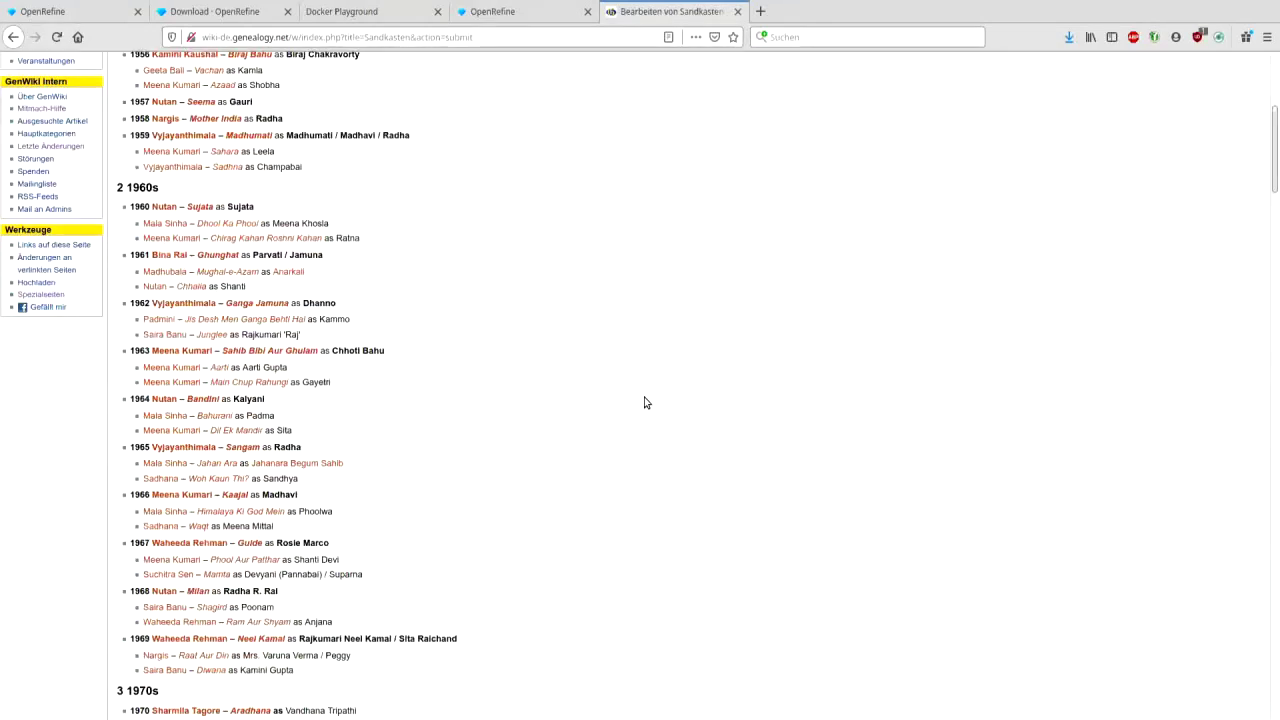
{"action": "scroll", "coordinate": [644, 402], "scroll_direction": "down", "scroll_amount": 2}
{"action": "scroll", "coordinate": [644, 402], "scroll_direction": "up", "scroll_amount": 1}
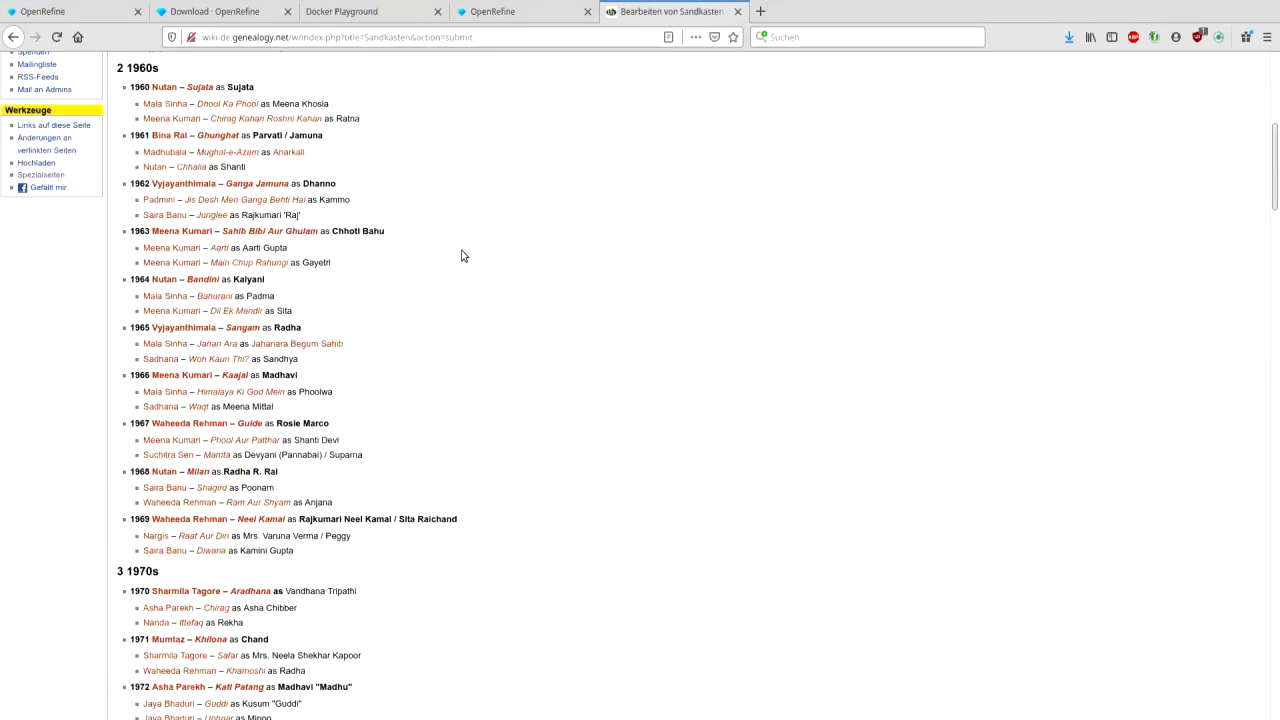
{"action": "scroll", "coordinate": [462, 255], "scroll_direction": "up", "scroll_amount": 3}
{"action": "scroll", "coordinate": [462, 255], "scroll_direction": "down", "scroll_amount": 1}
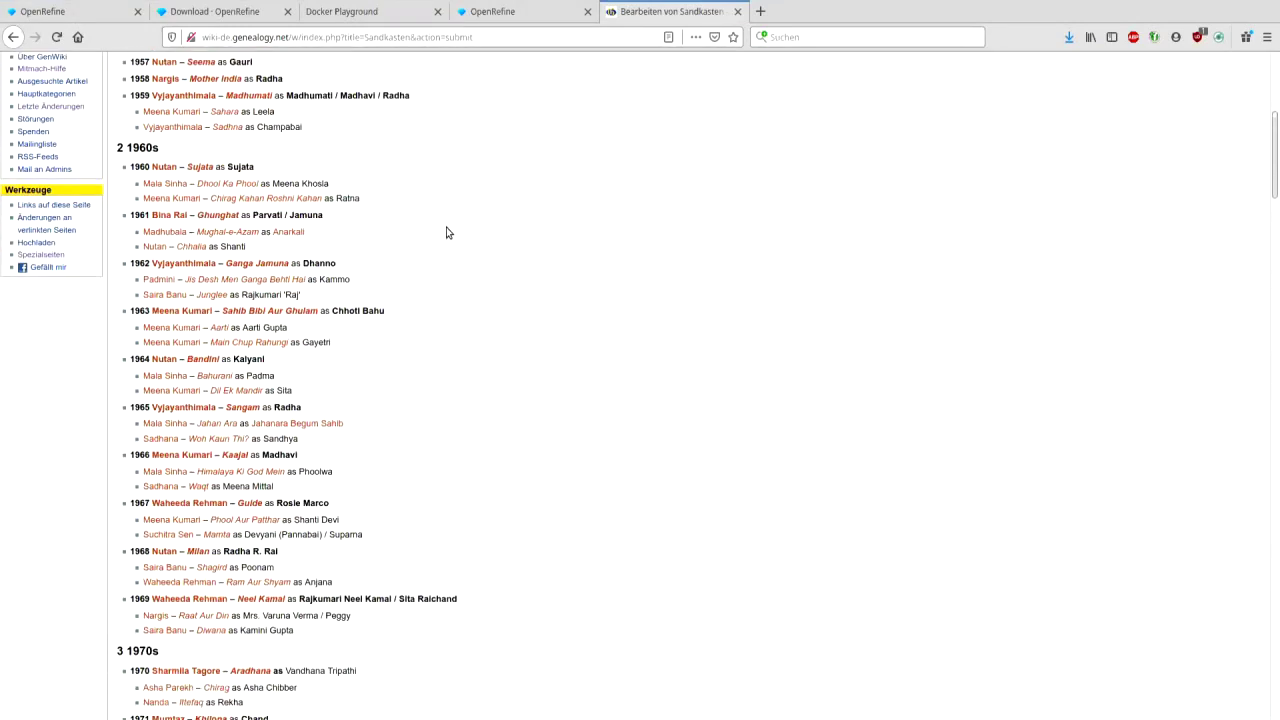
{"action": "scroll", "coordinate": [447, 232], "scroll_direction": "up", "scroll_amount": 5}
{"action": "scroll", "coordinate": [480, 266], "scroll_direction": "down", "scroll_amount": 2}
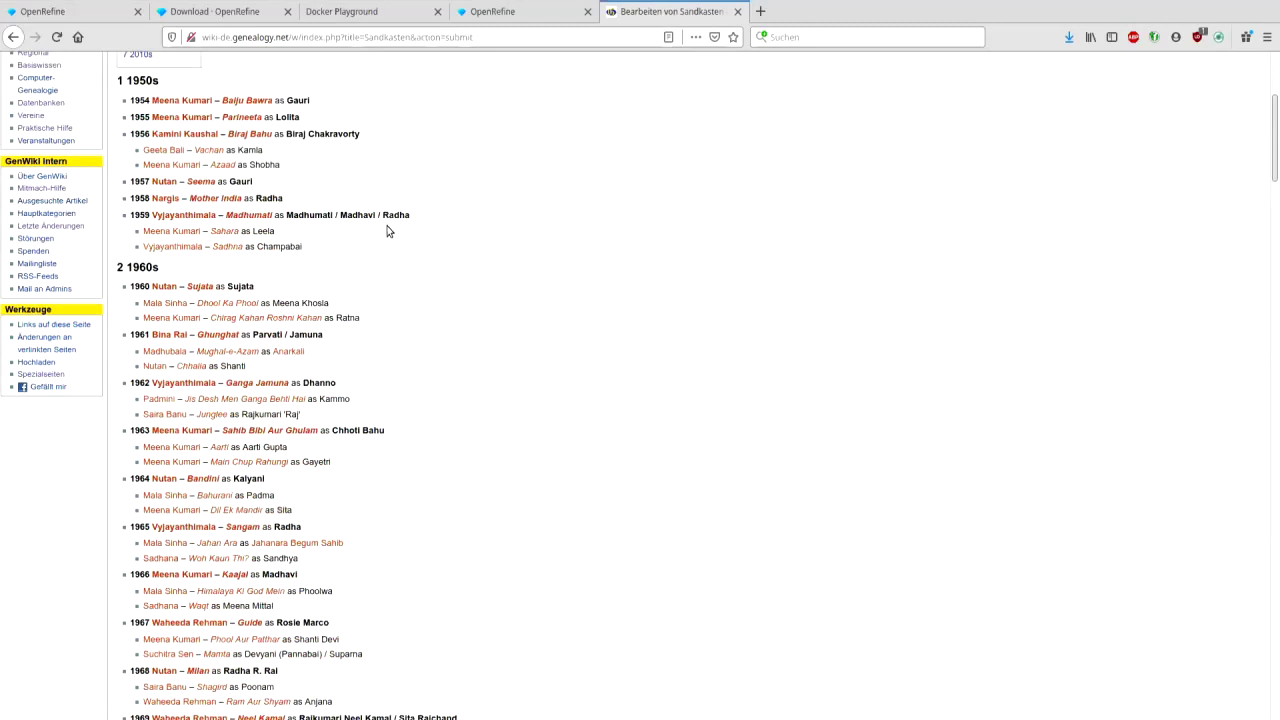
{"action": "scroll", "coordinate": [388, 231], "scroll_direction": "down", "scroll_amount": 10}
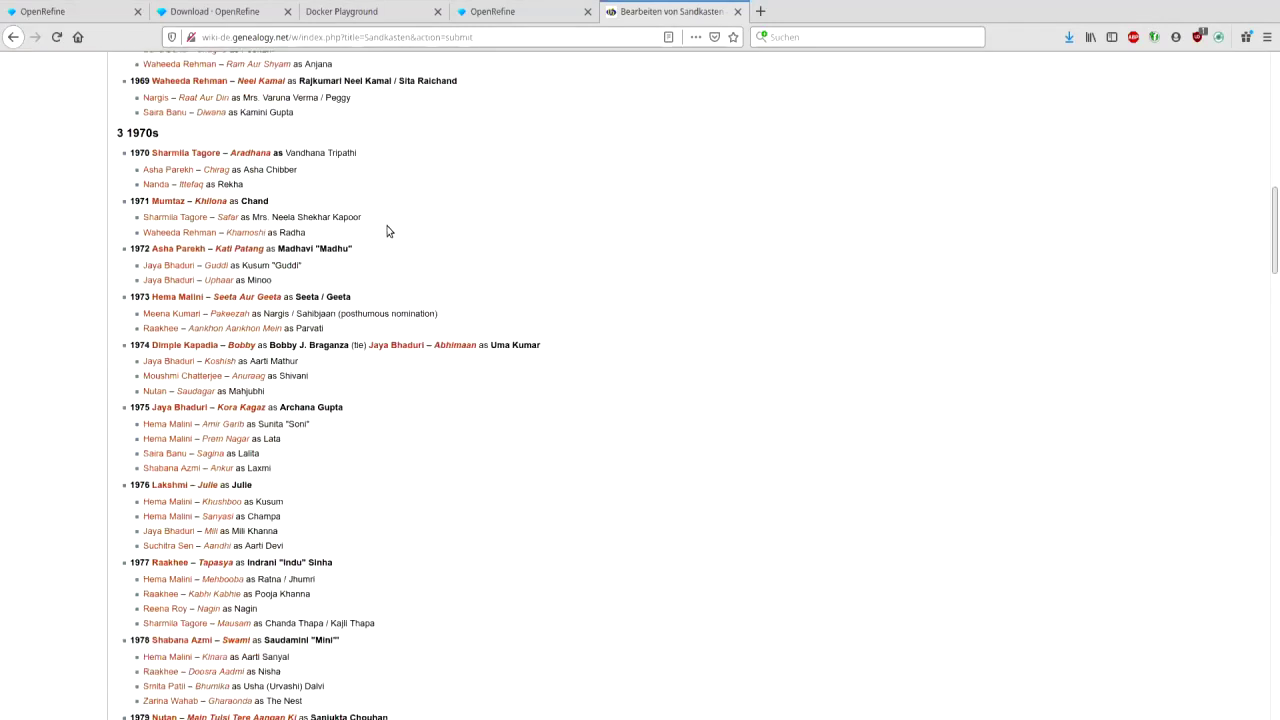
{"action": "scroll", "coordinate": [388, 231], "scroll_direction": "down", "scroll_amount": 20}
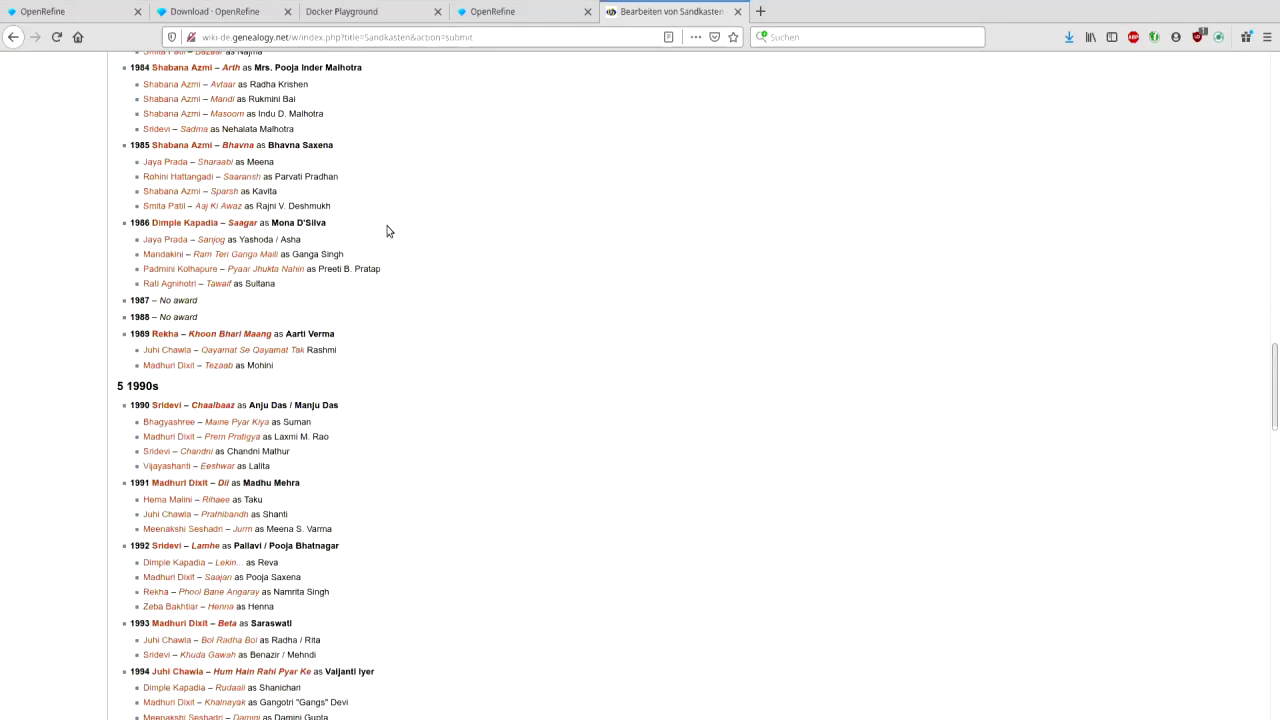
{"action": "scroll", "coordinate": [388, 231], "scroll_direction": "down", "scroll_amount": 8}
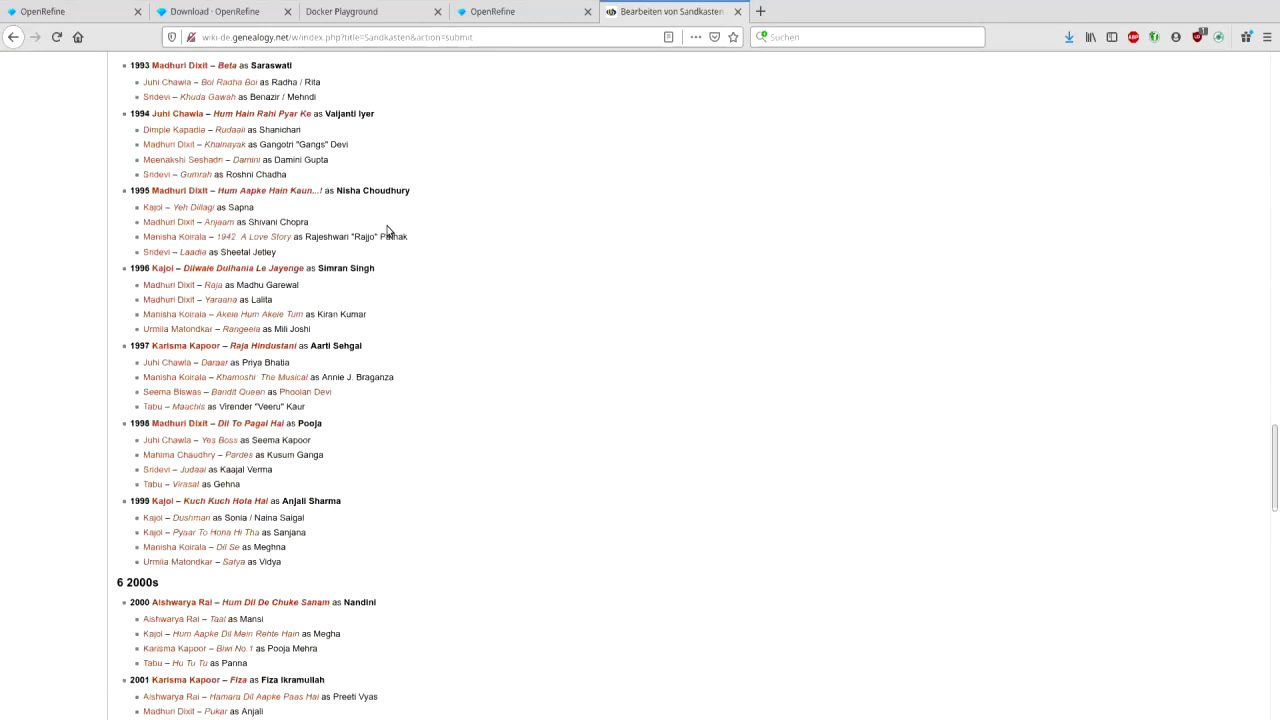
{"action": "left_click", "coordinate": [738, 12]}
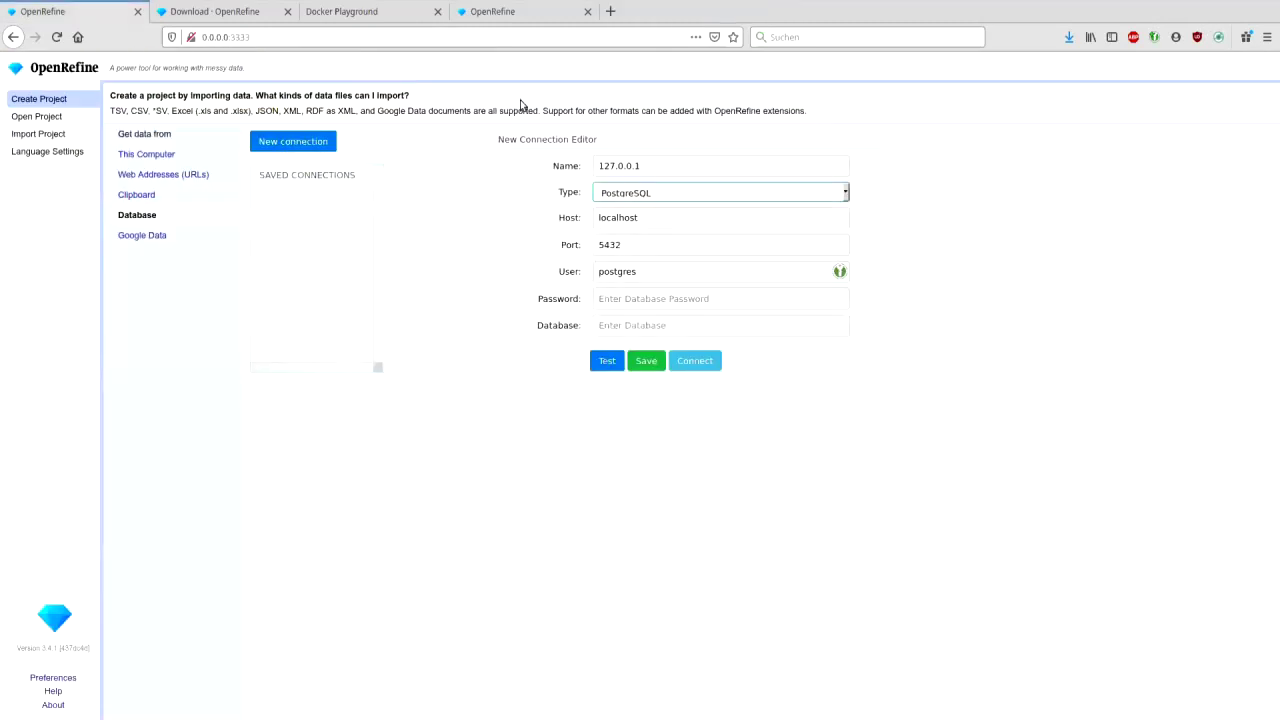
- Upload schauspielerinnen.txt from this computer and turn off storing blank rows
{"action": "left_click", "coordinate": [154, 158]}
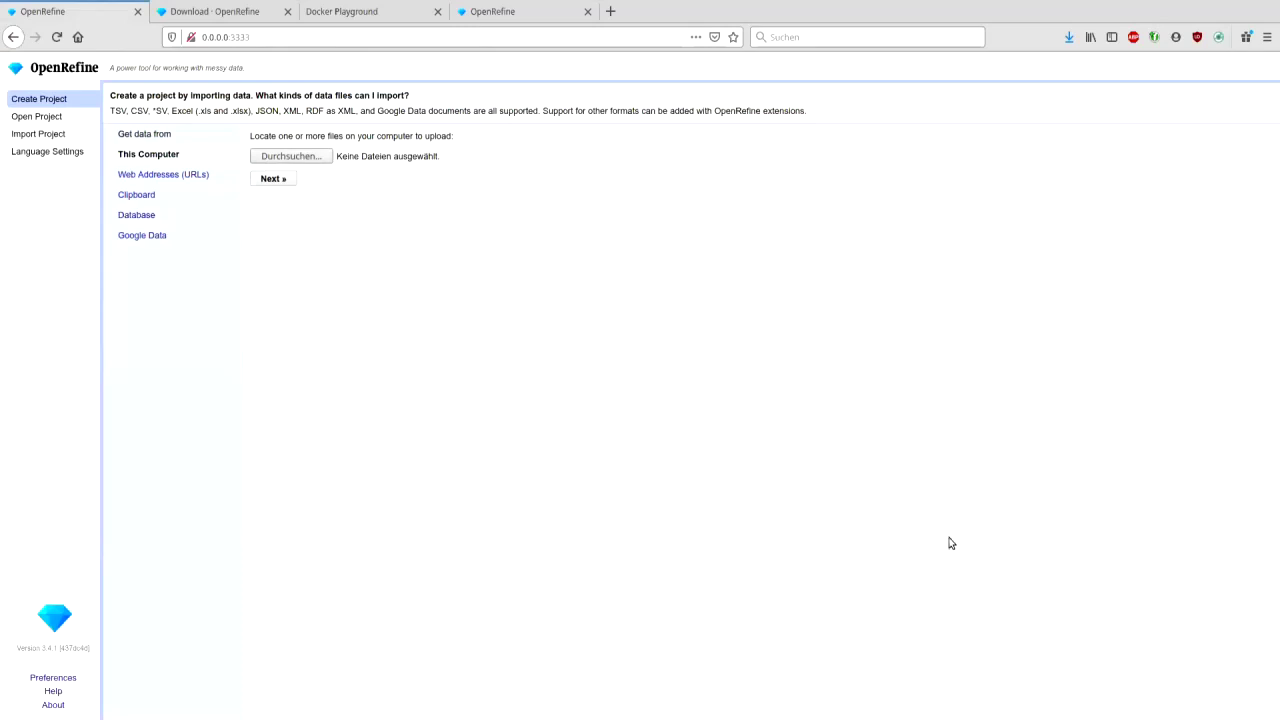
{"action": "double_click", "coordinate": [946, 612]}
{"action": "left_click", "coordinate": [282, 184]}
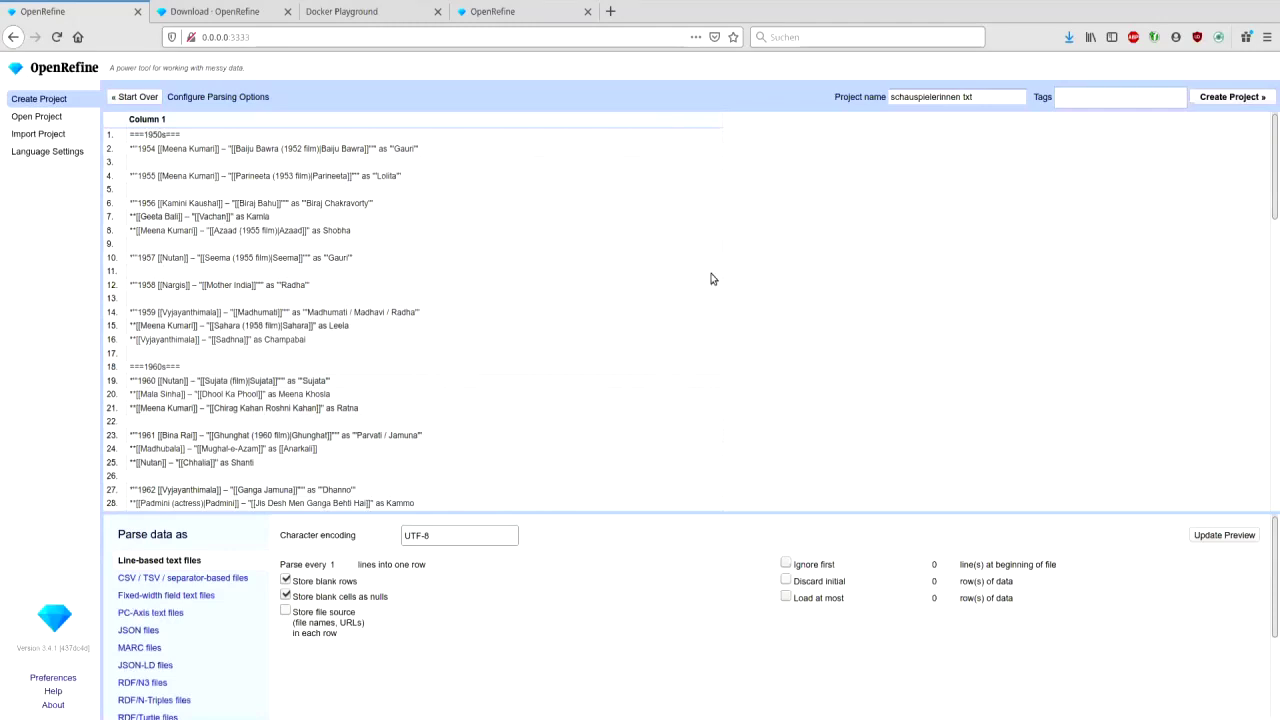
{"action": "left_click", "coordinate": [286, 581]}
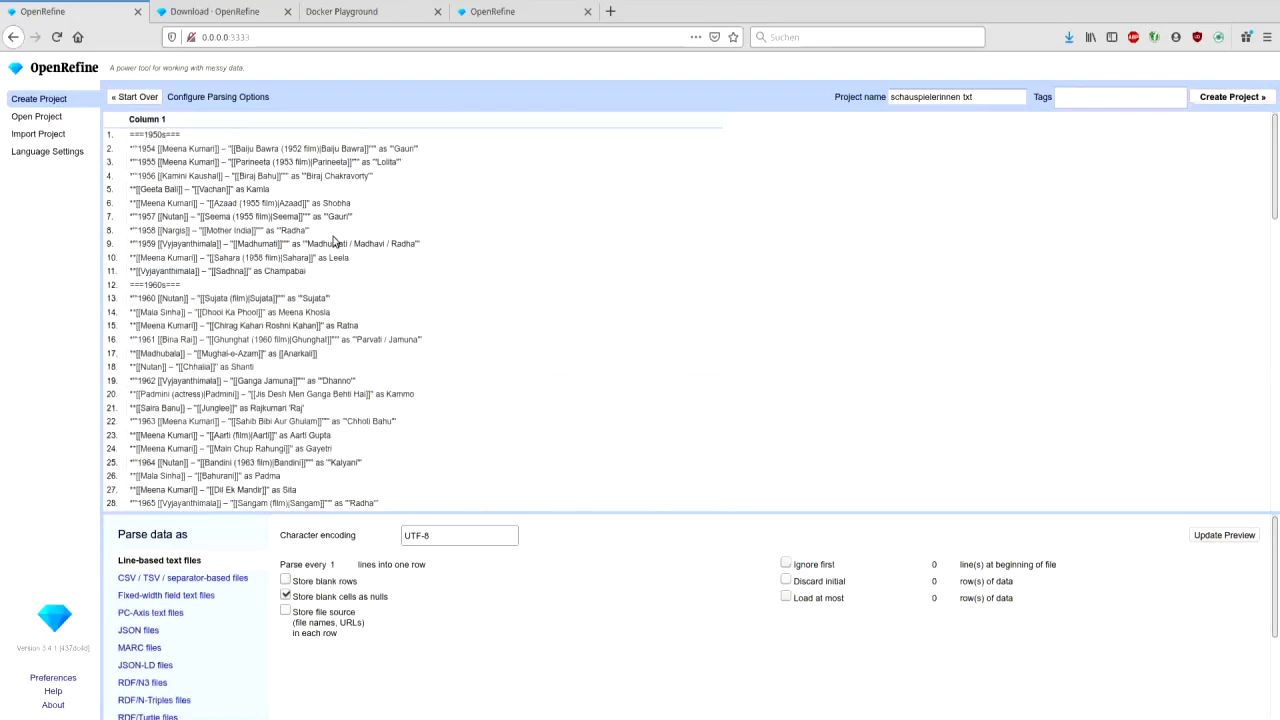
{"action": "scroll", "coordinate": [714, 237], "scroll_direction": "down", "scroll_amount": 1}
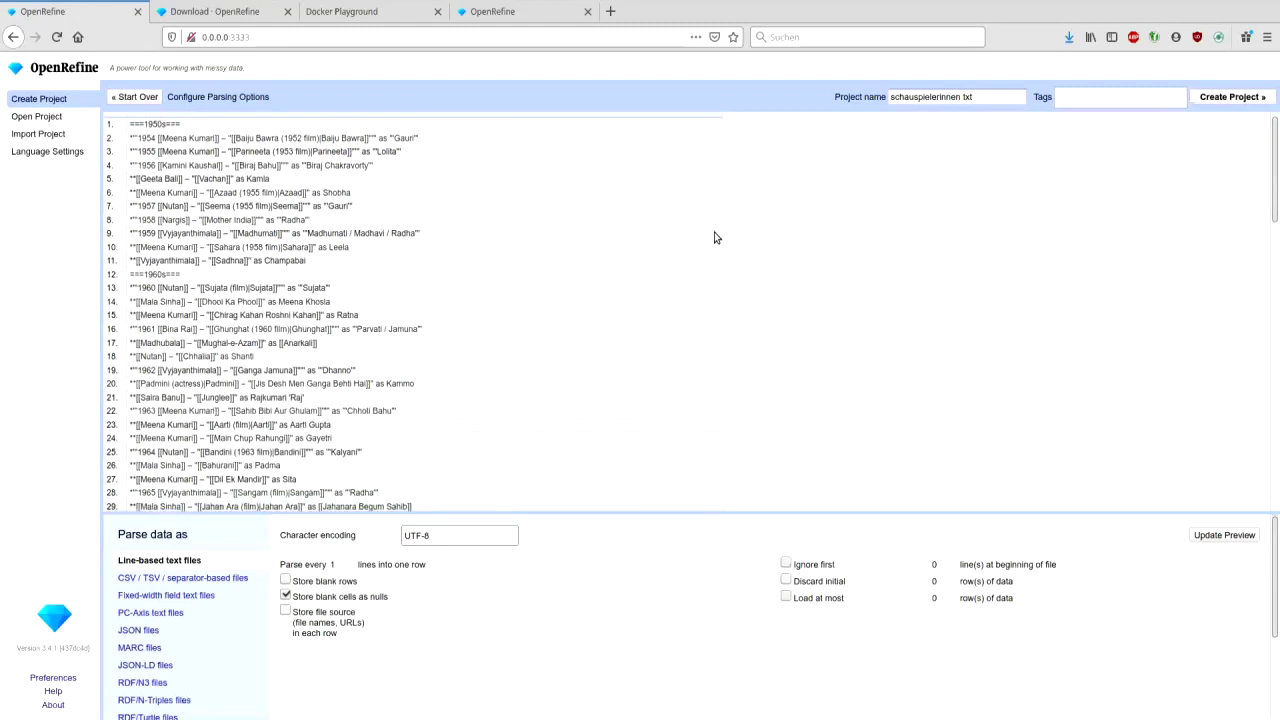
{"action": "scroll", "coordinate": [714, 237], "scroll_direction": "down", "scroll_amount": 10}
{"action": "scroll", "coordinate": [714, 237], "scroll_direction": "up", "scroll_amount": 10}
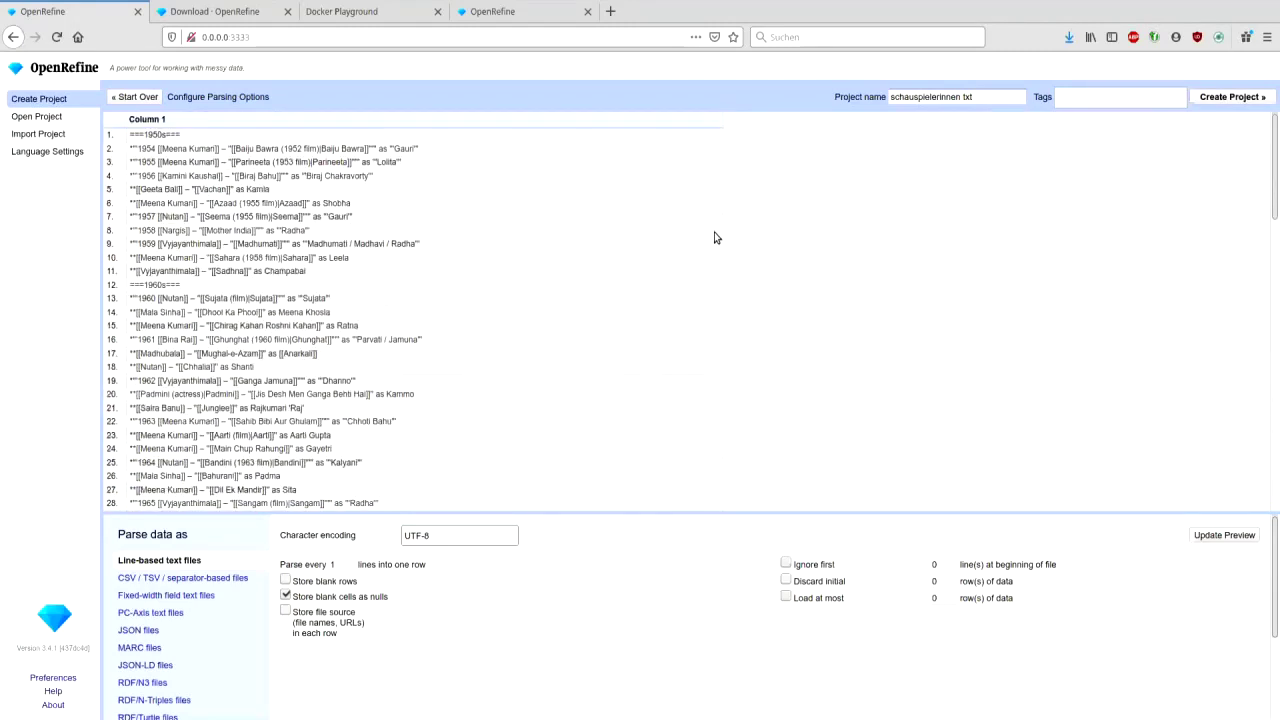
- Rename the project to Schauspielerinnen and create it
{"action": "left_click", "coordinate": [991, 93]}
{"action": "key", "text": "BackSpace"}
{"action": "key", "text": "BackSpace"}
{"action": "key", "text": "BackSpace"}
{"action": "key", "text": "BackSpace"}
{"action": "key", "text": "Delete"}
{"action": "type", "text": "S"}
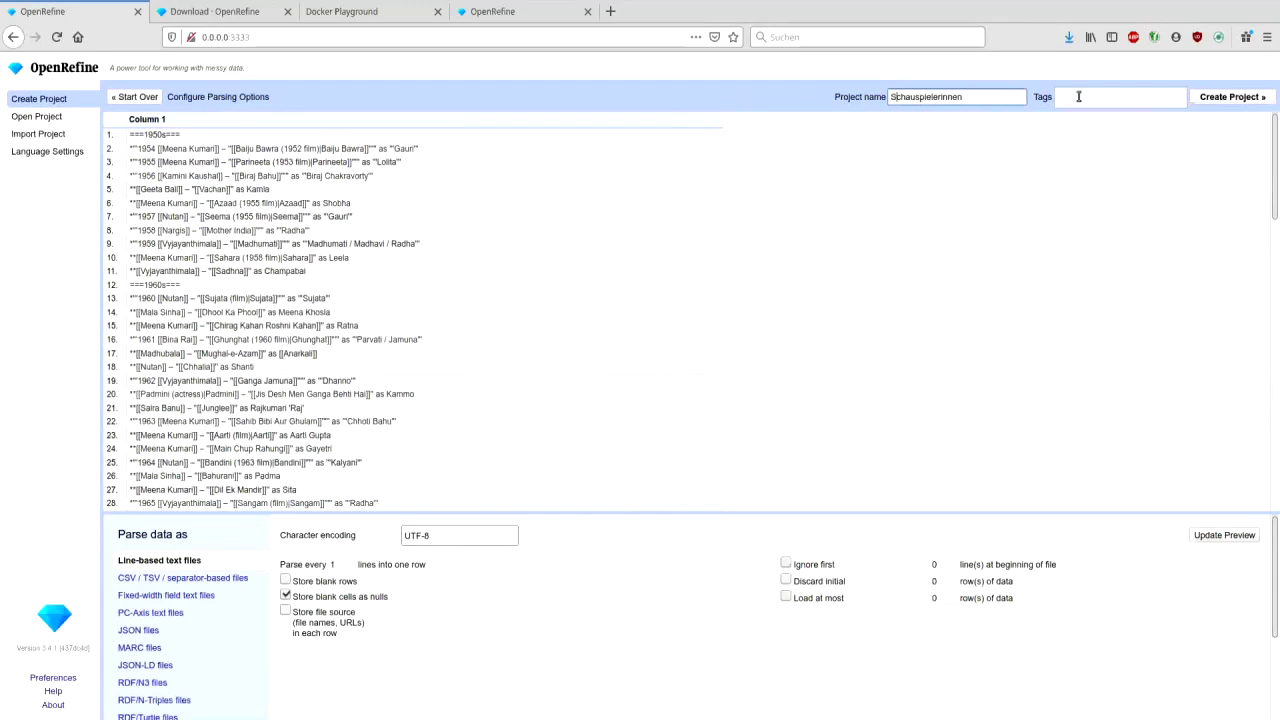
{"action": "left_click", "coordinate": [1211, 100]}
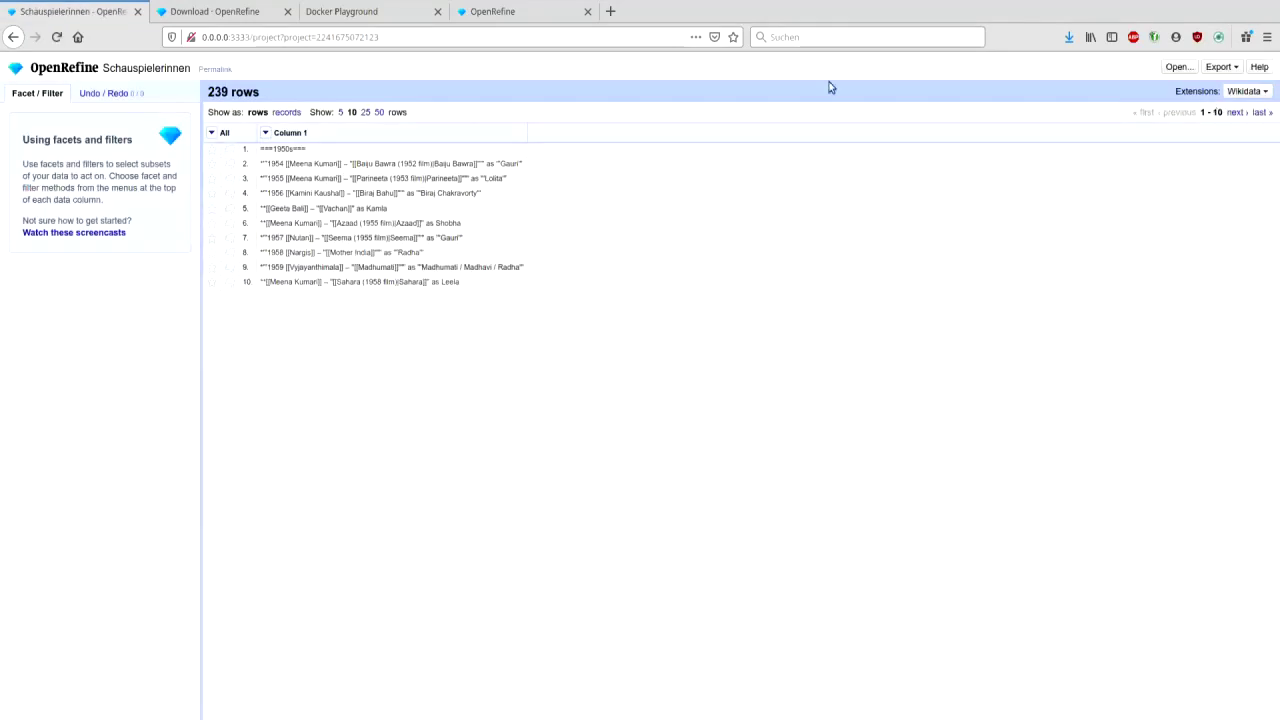
- Show 50 rows and add a Column 1 text filter for ===
{"action": "left_click", "coordinate": [379, 113]}
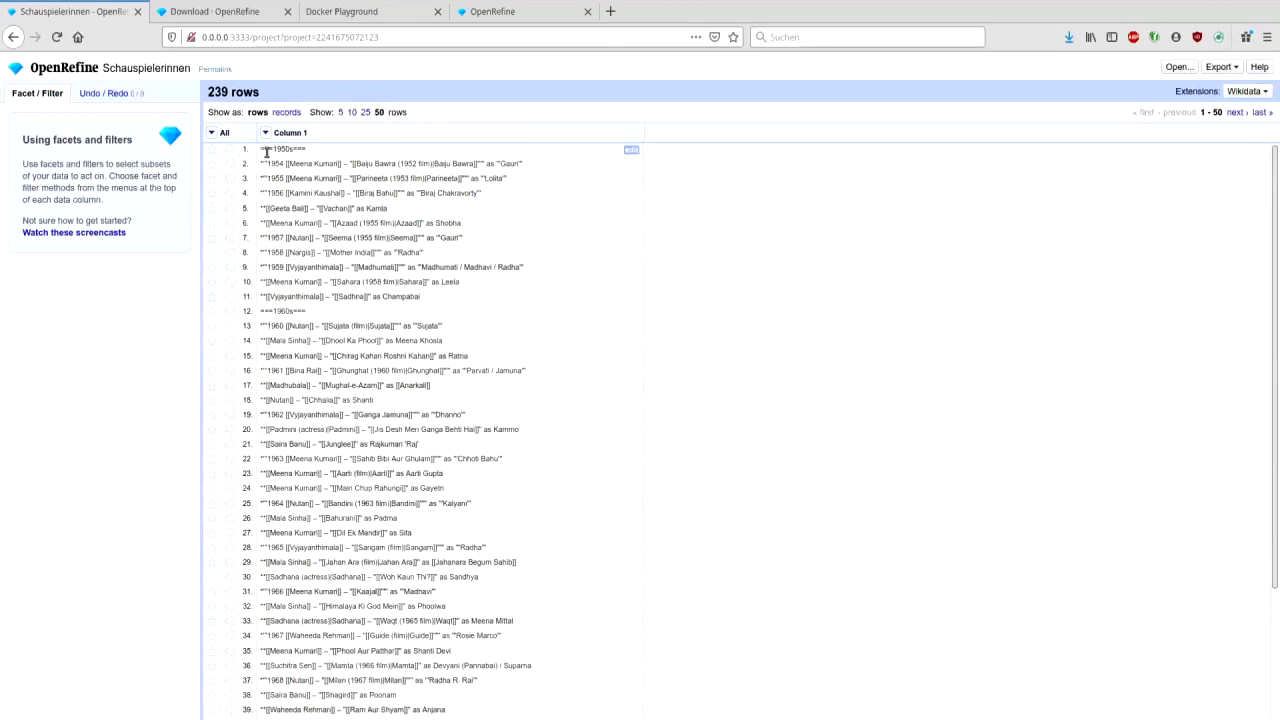
{"action": "left_click", "coordinate": [266, 133]}
{"action": "left_click", "coordinate": [290, 166]}
{"action": "type", "text": "==="}
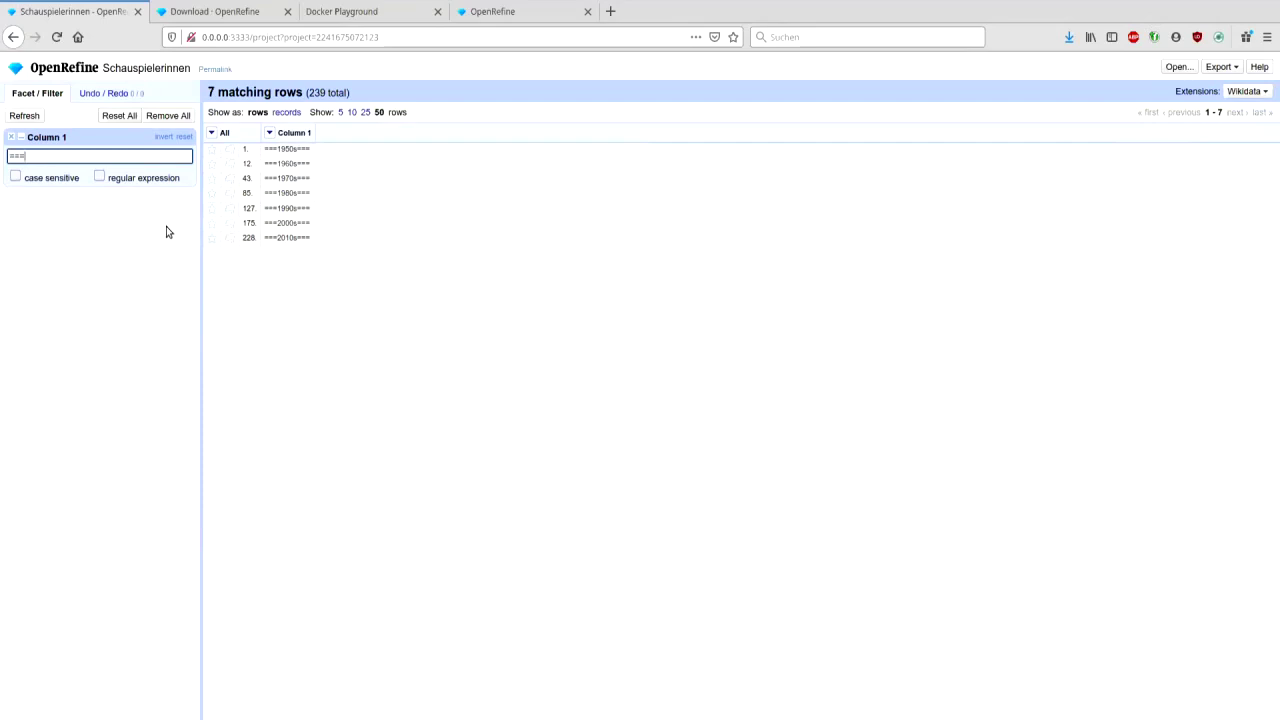
- Remove the 7 matching decade heading rows and reset the filter
{"action": "left_click", "coordinate": [214, 133]}
{"action": "left_click", "coordinate": [216, 136]}
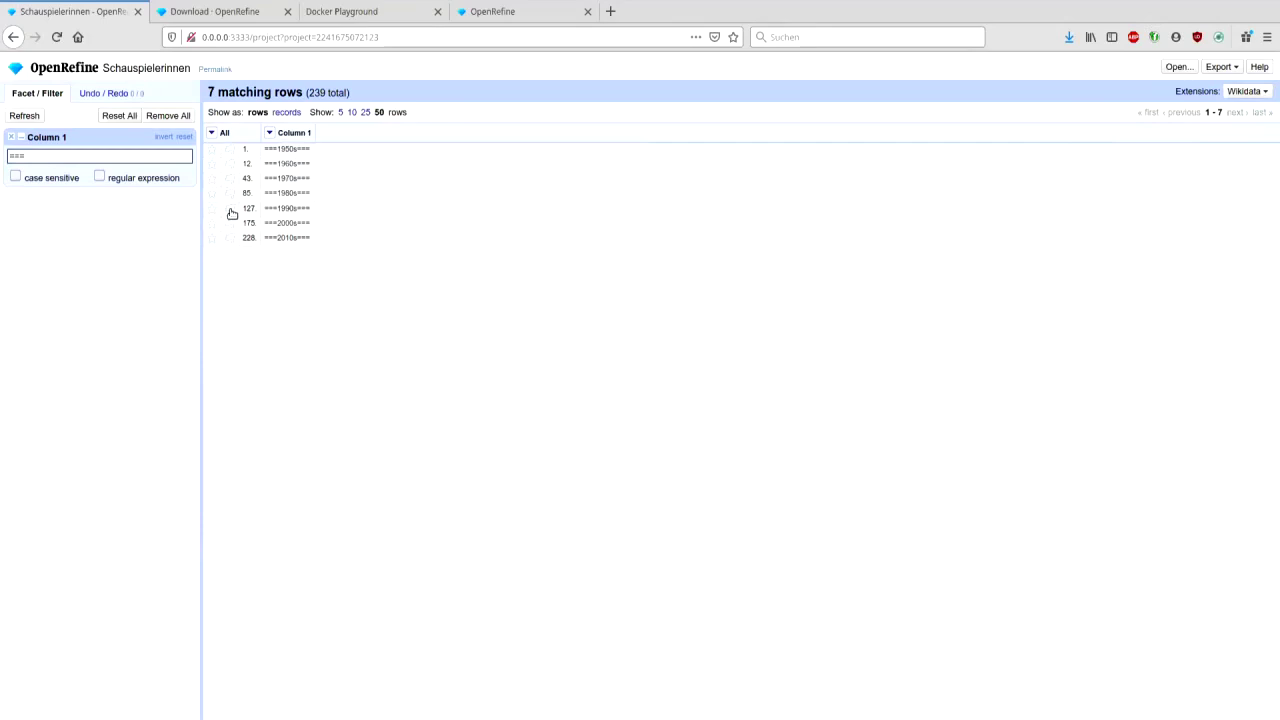
{"action": "left_click", "coordinate": [212, 134]}
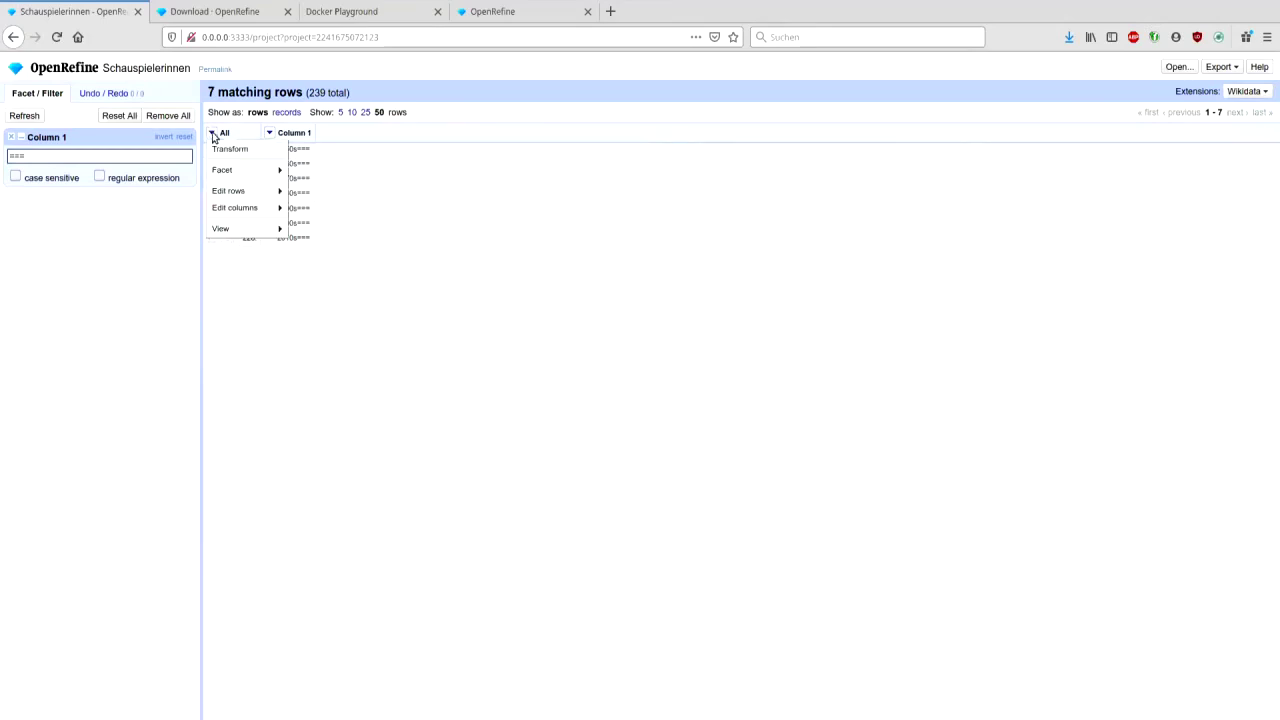
{"action": "mouse_move", "coordinate": [243, 197]}
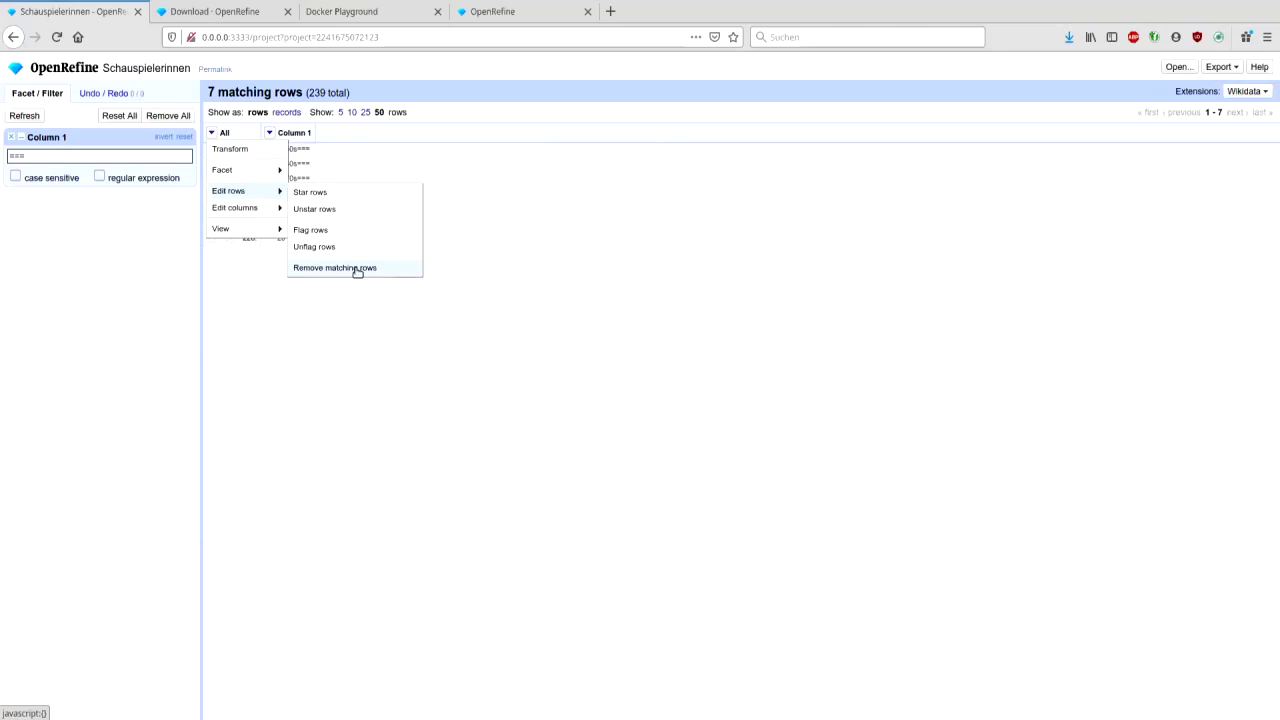
{"action": "left_click", "coordinate": [357, 268]}
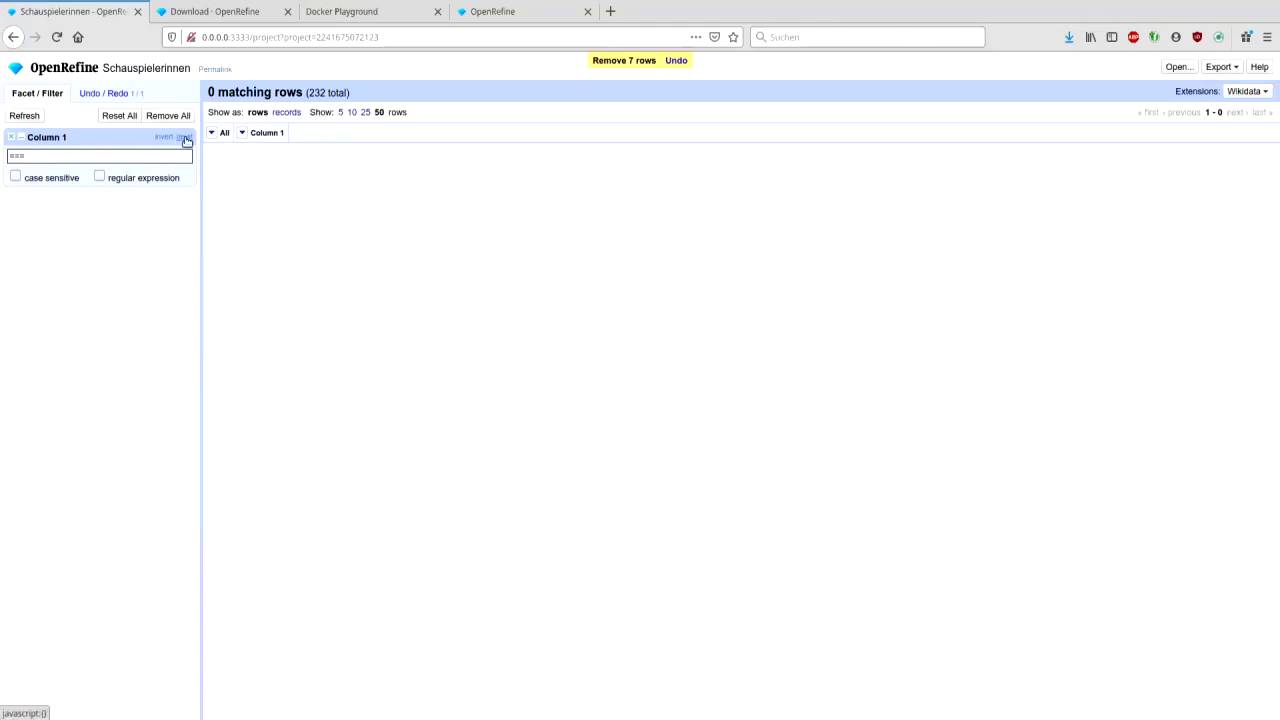
{"action": "left_click", "coordinate": [185, 137]}
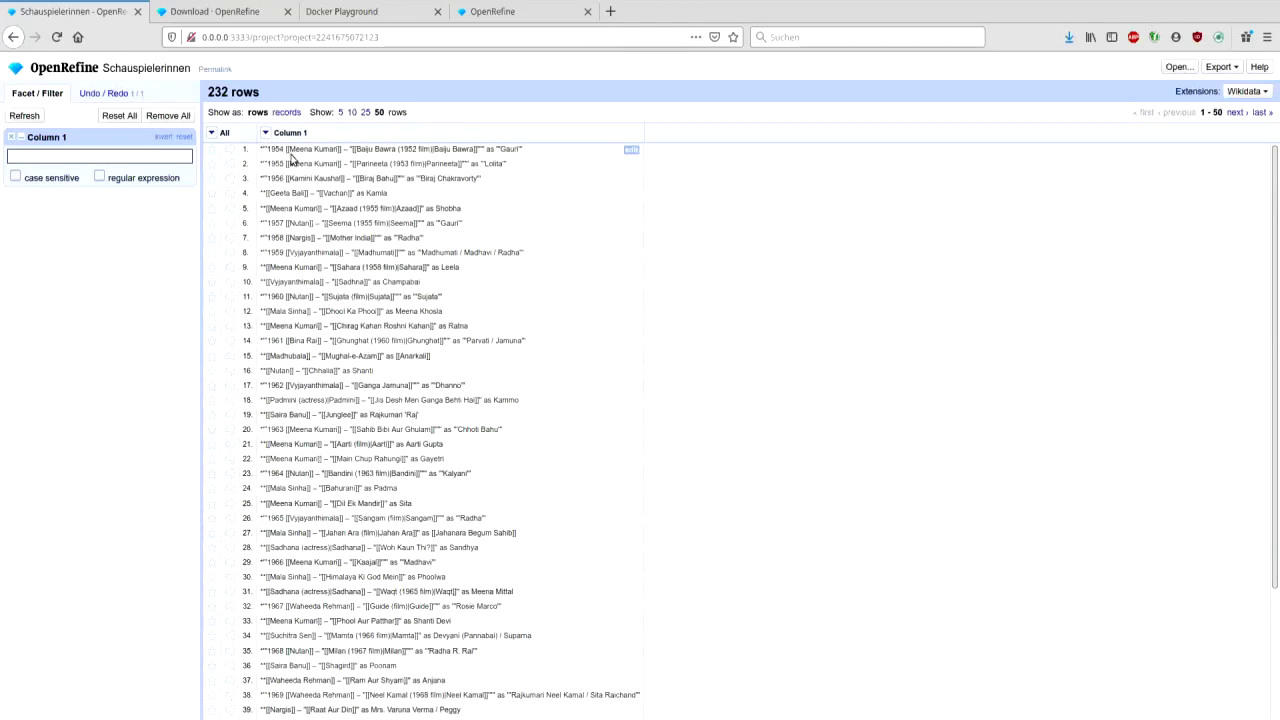
- Start a Column 1 transform with value.replace("'''","") and preview it
{"action": "key", "text": "ctrl+plus"}
{"action": "key", "text": "ctrl+plus"}
{"action": "key", "text": "ctrl+plus"}
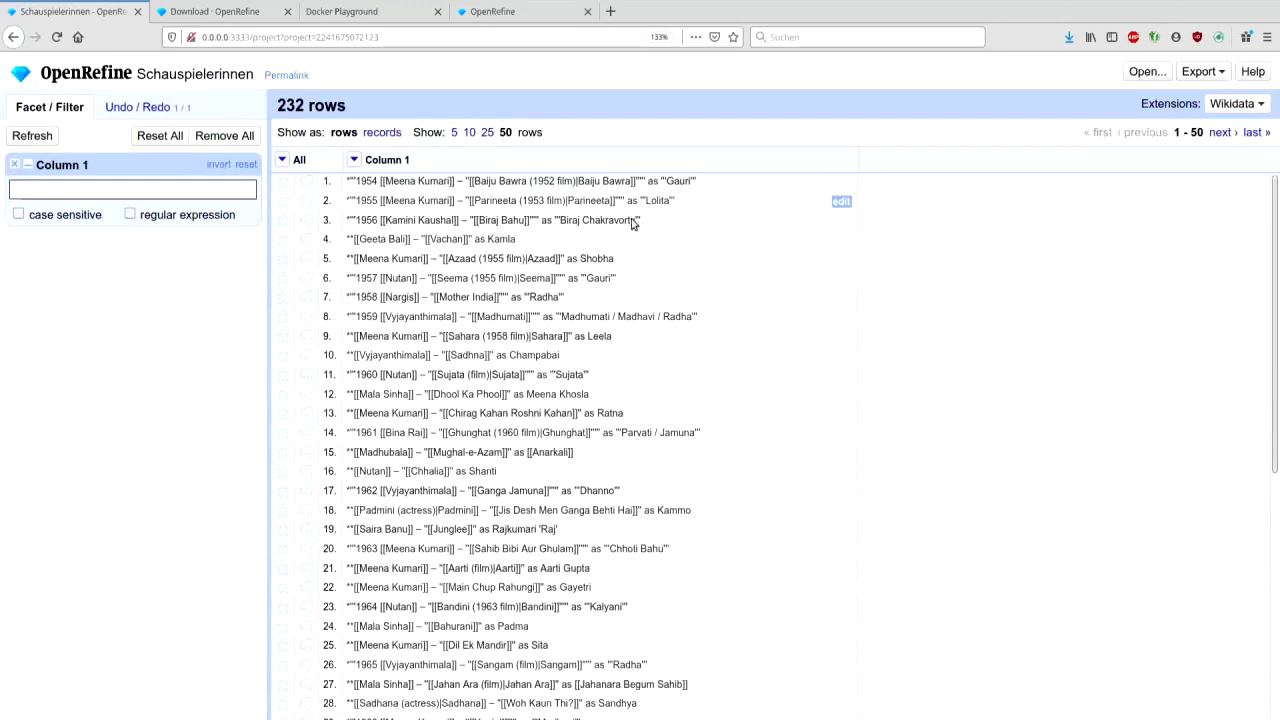
{"action": "left_click", "coordinate": [354, 160]}
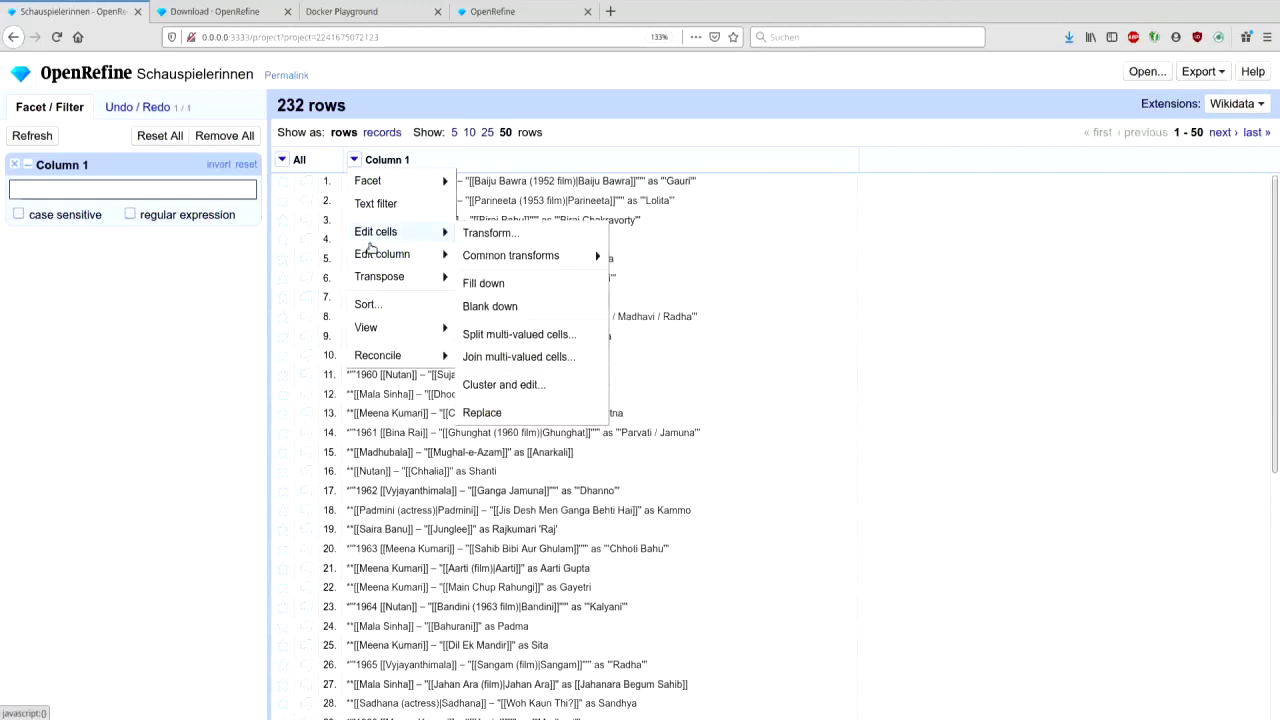
{"action": "mouse_move", "coordinate": [366, 180]}
{"action": "mouse_move", "coordinate": [380, 232]}
{"action": "left_click", "coordinate": [518, 238]}
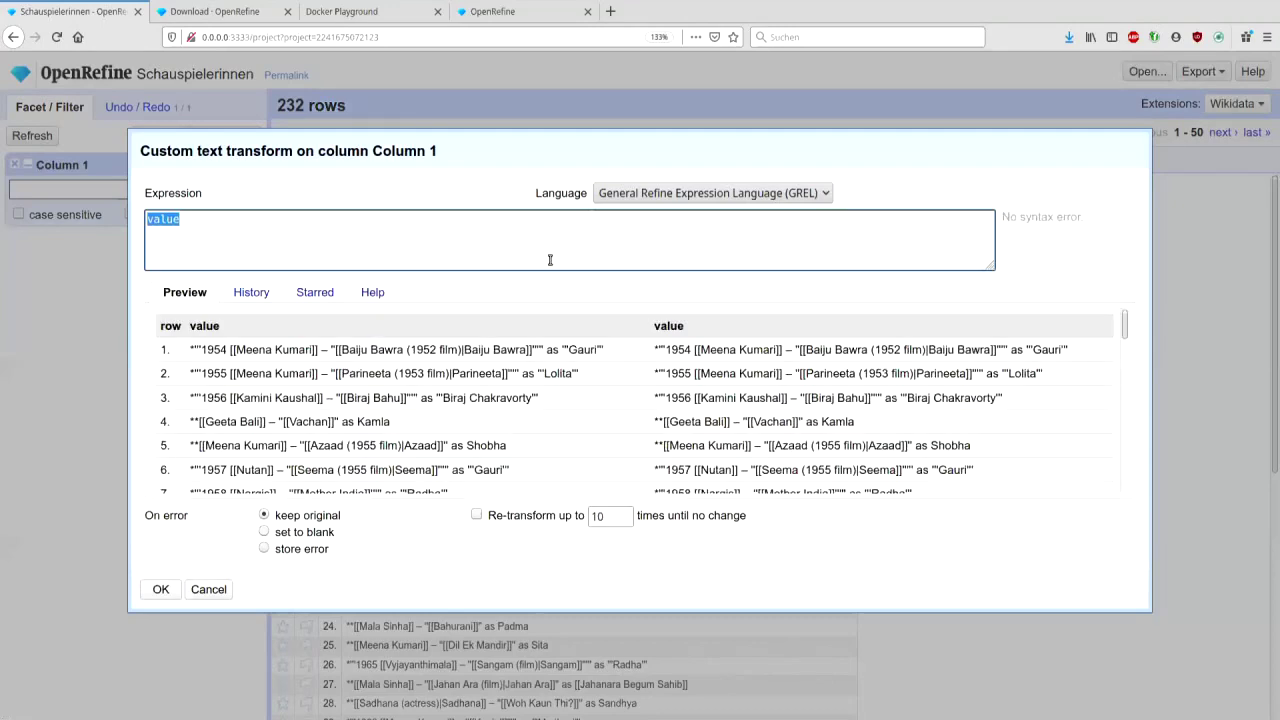
{"action": "left_click", "coordinate": [549, 260]}
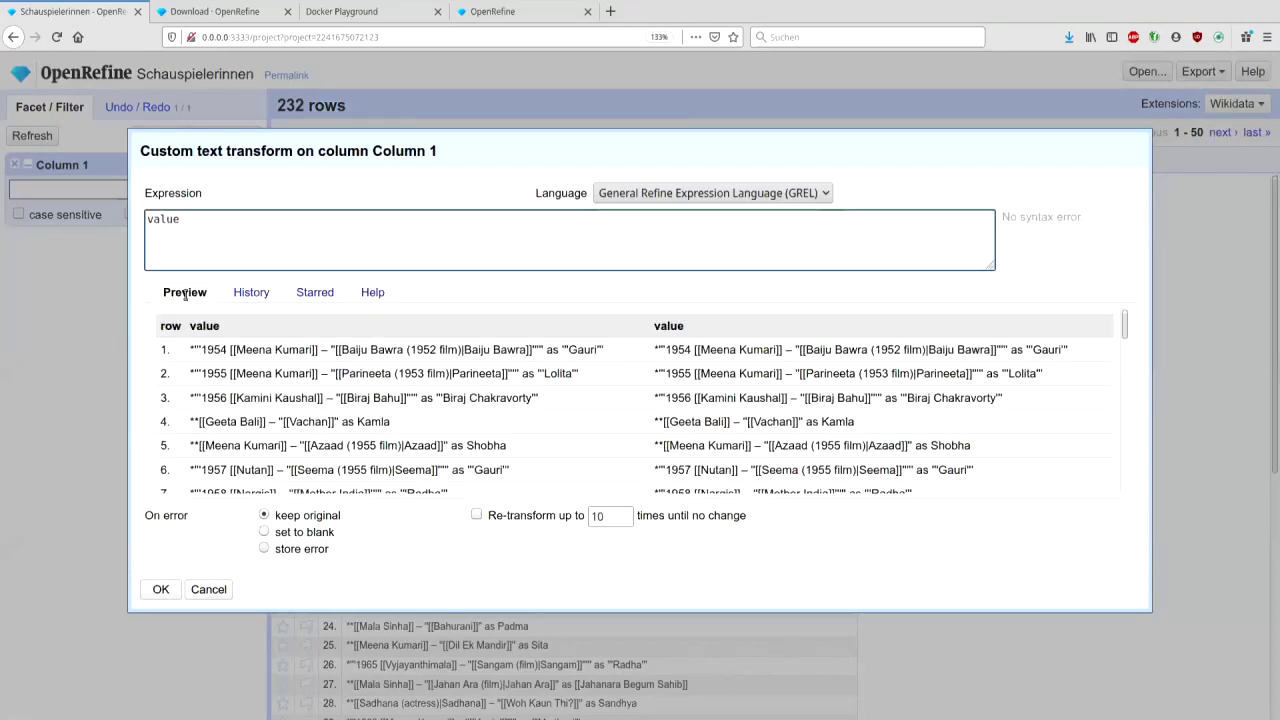
{"action": "left_click", "coordinate": [248, 296]}
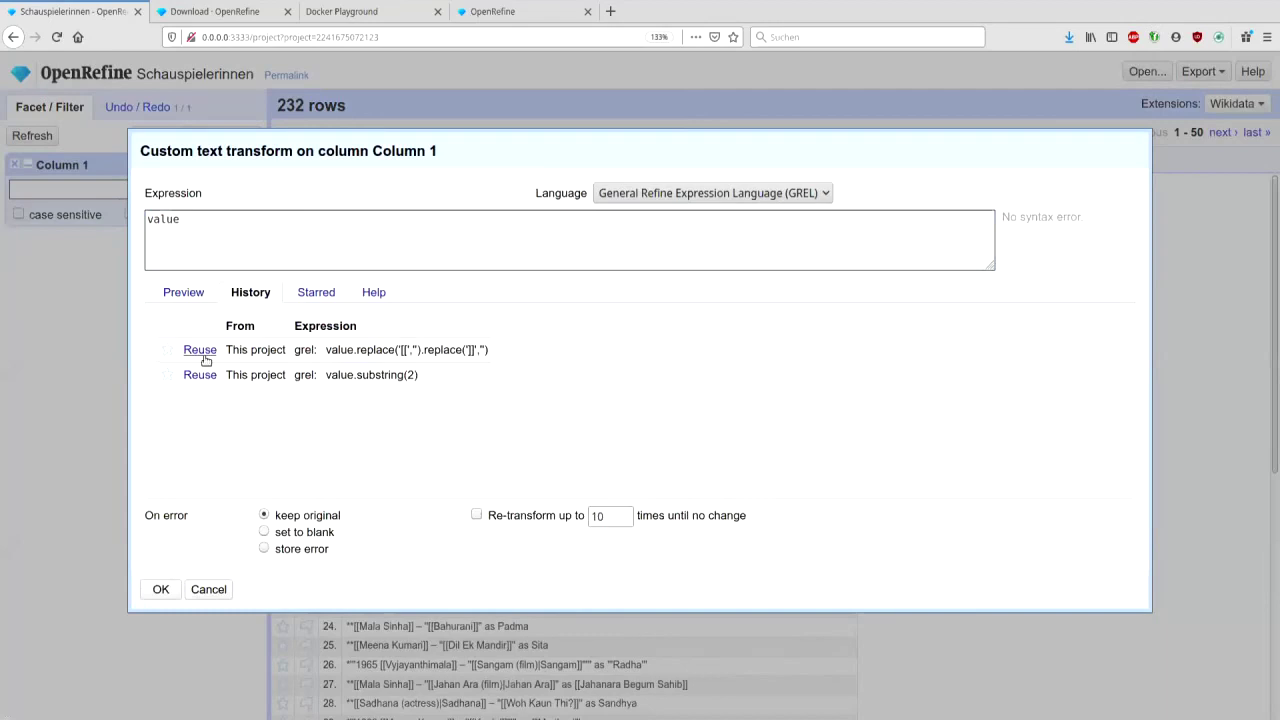
{"action": "left_click", "coordinate": [220, 230]}
{"action": "type", "text": ".replace(\"'''\""}
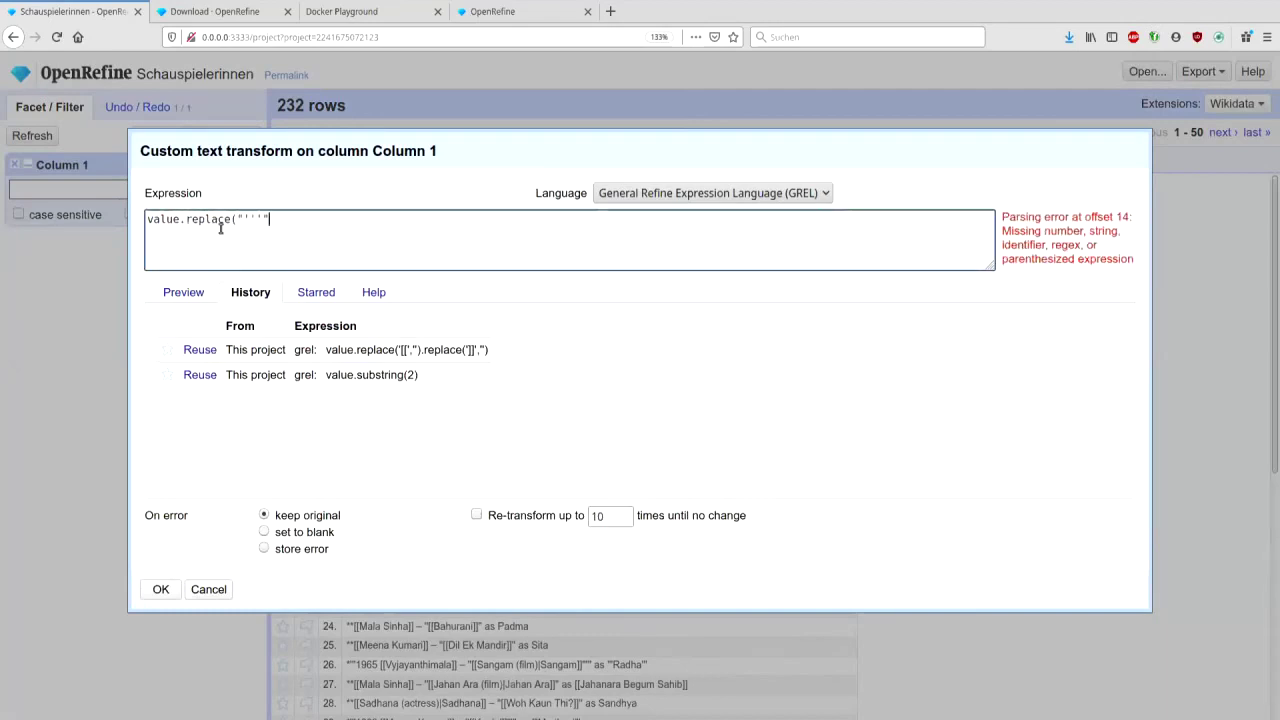
{"action": "type", "text": ",\"\")"}
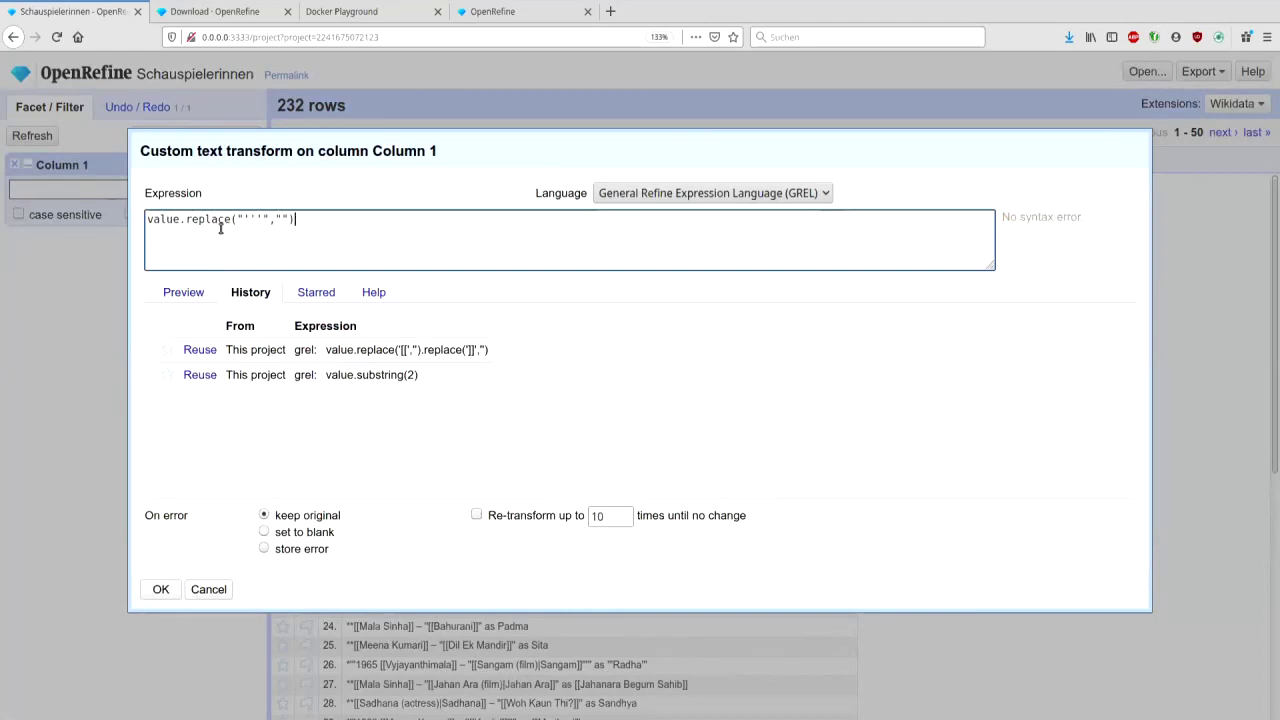
{"action": "left_click", "coordinate": [172, 294]}
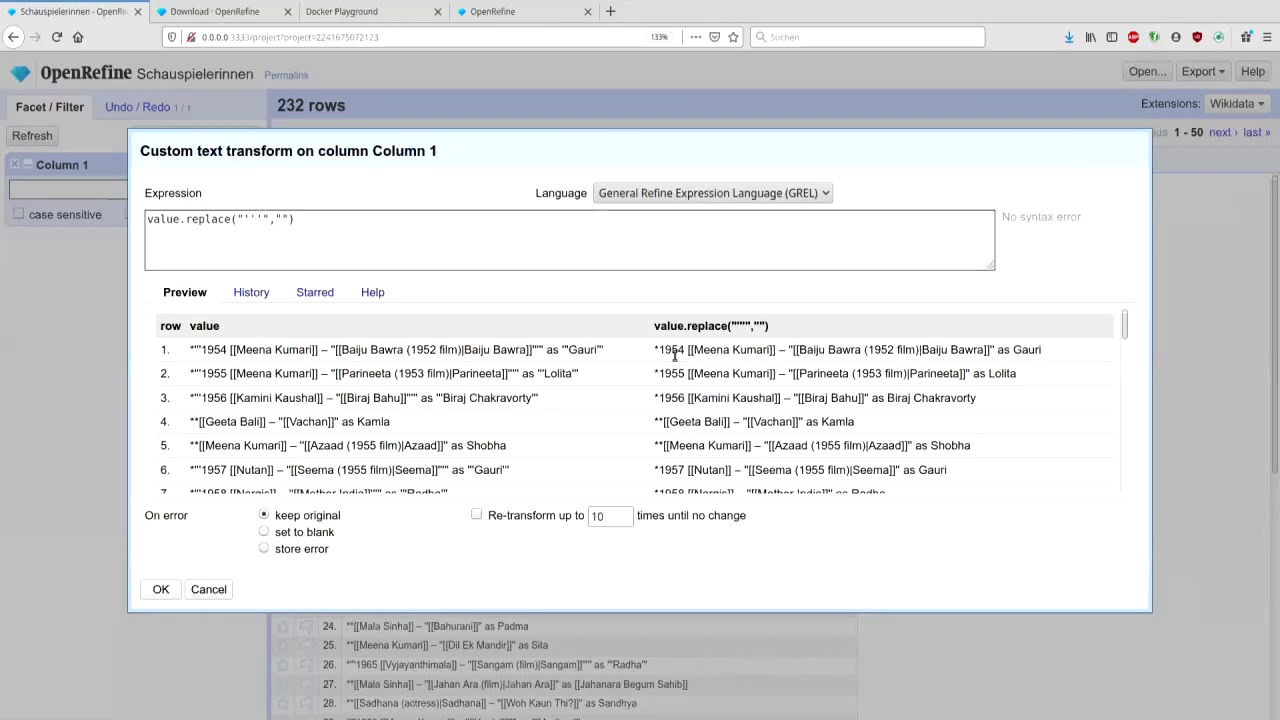
- Append .replace("''","") to the expression and apply the transform
{"action": "left_click", "coordinate": [365, 215]}
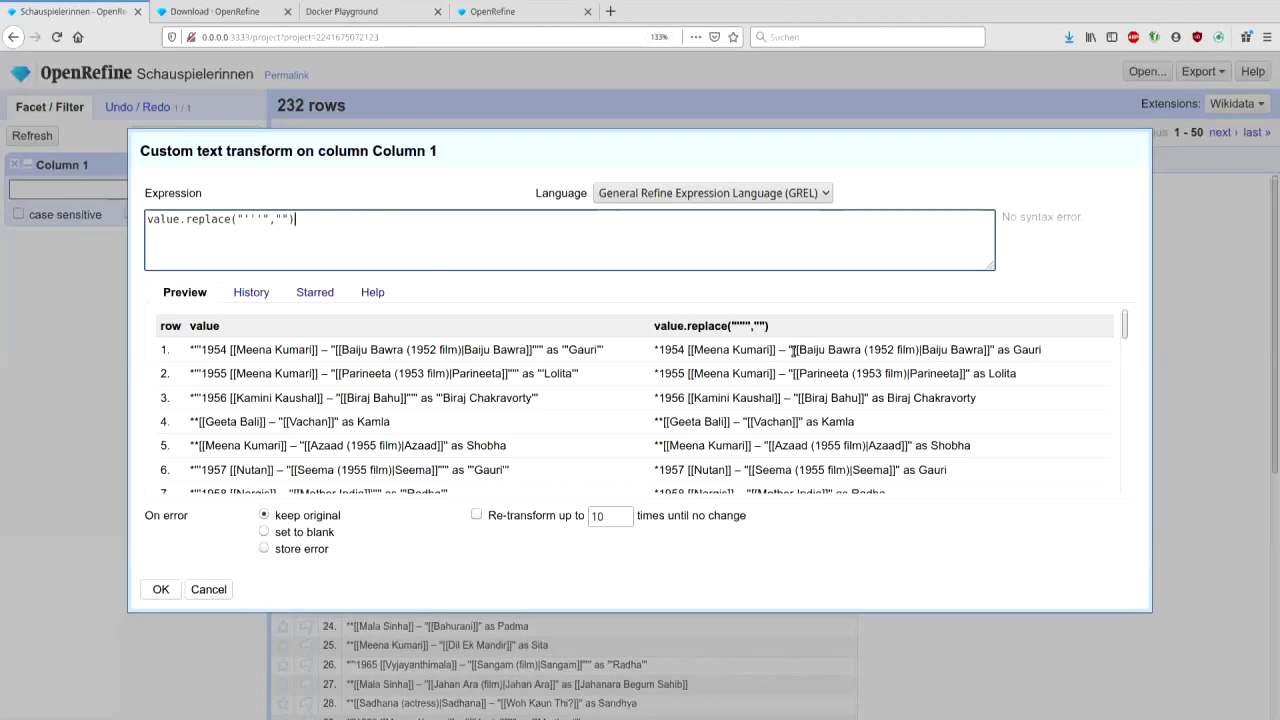
{"action": "type", "text": ".replace(2'"}
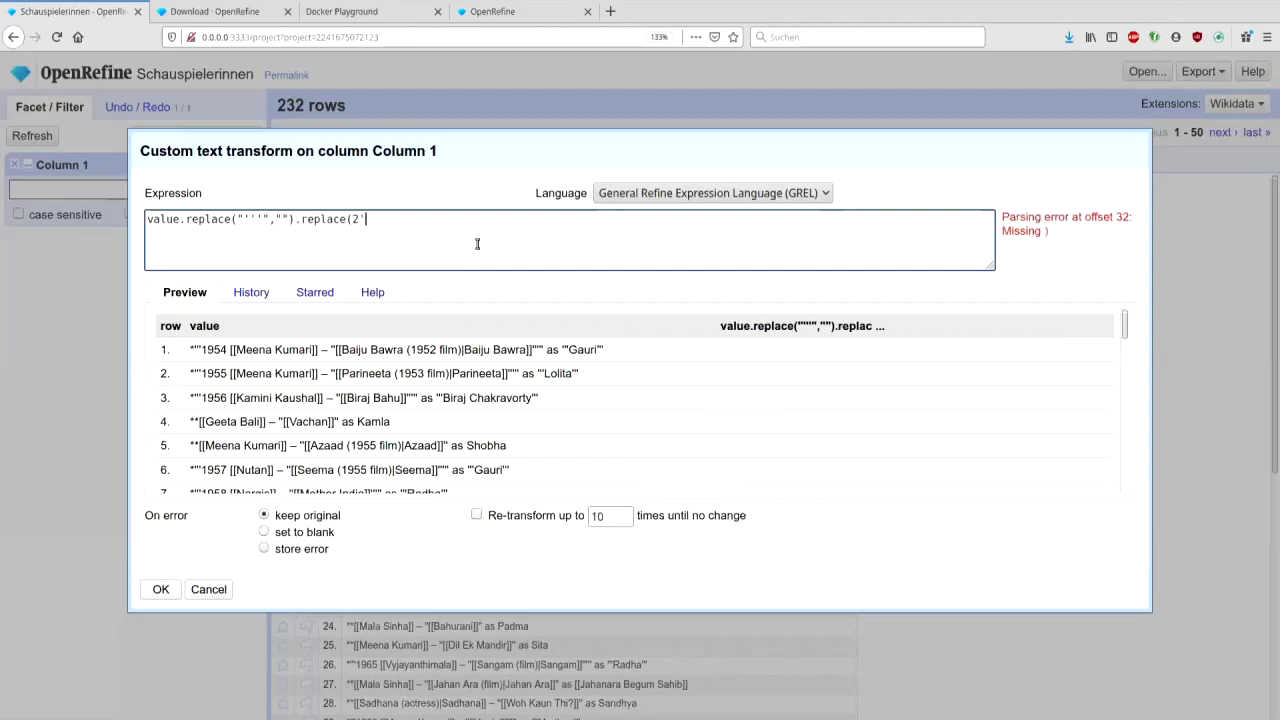
{"action": "type", "text": "''"}
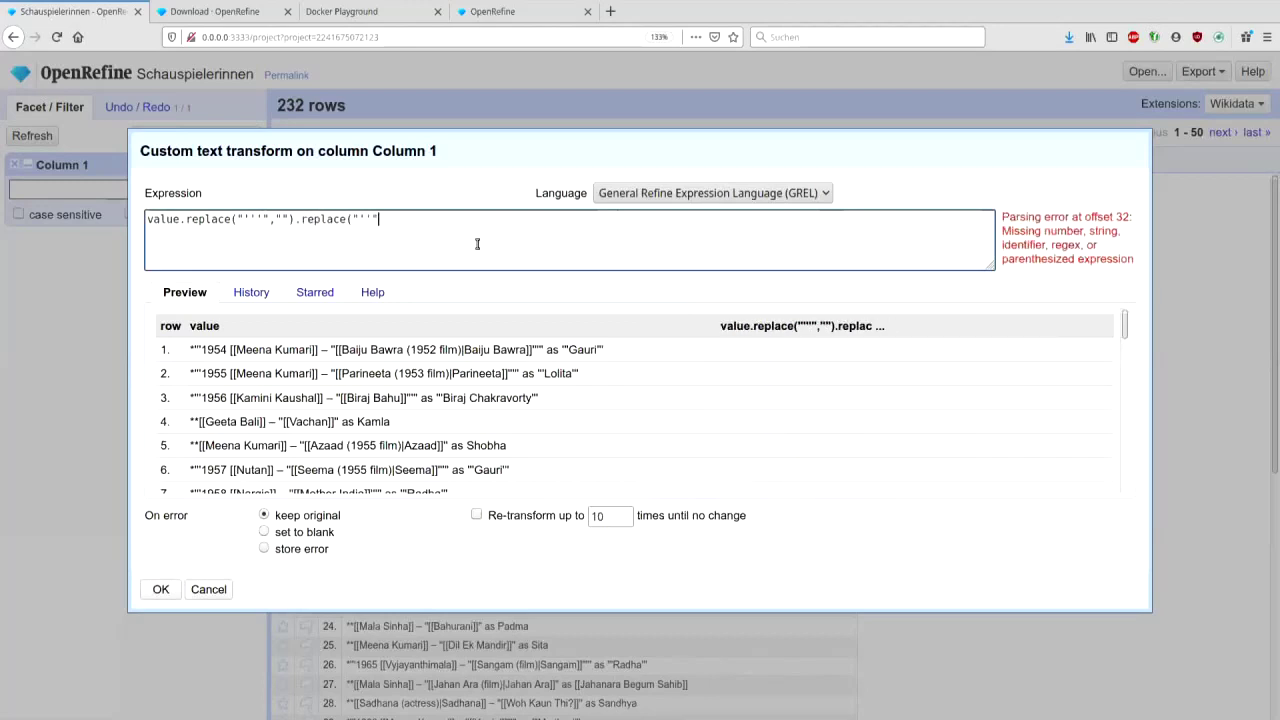
{"action": "type", "text": "\",\"\")"}
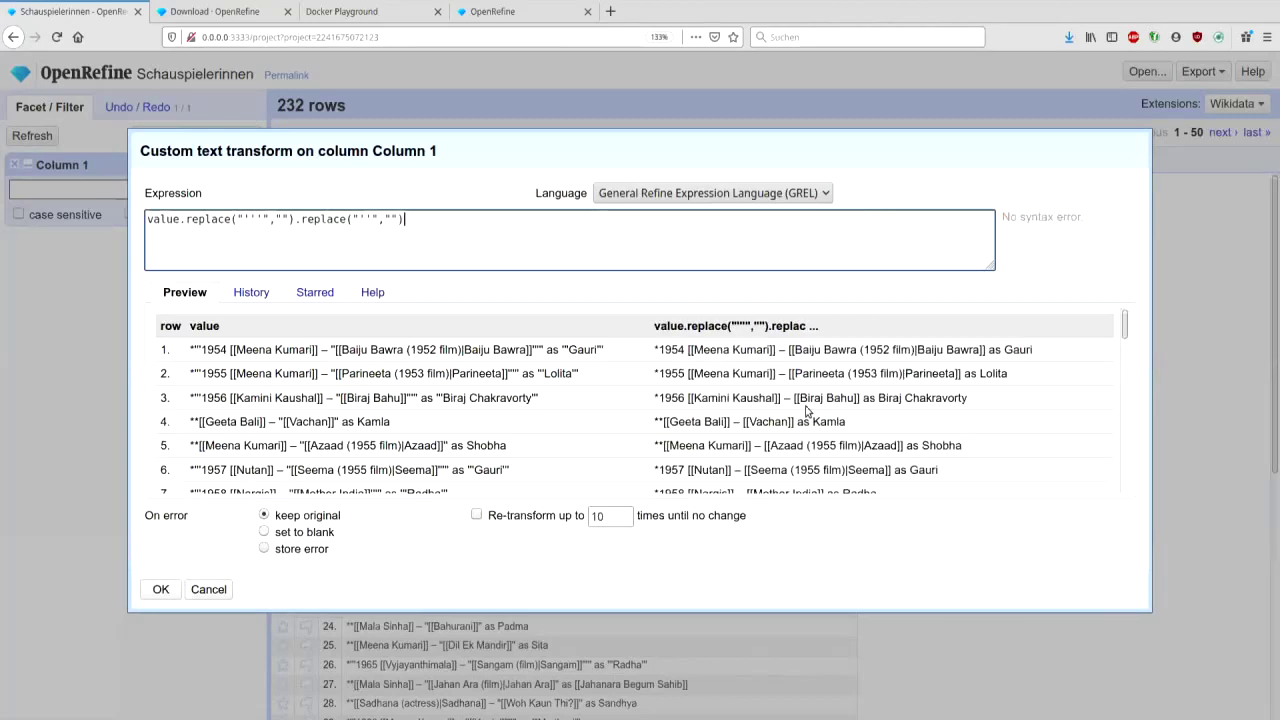
{"action": "left_click", "coordinate": [161, 590]}
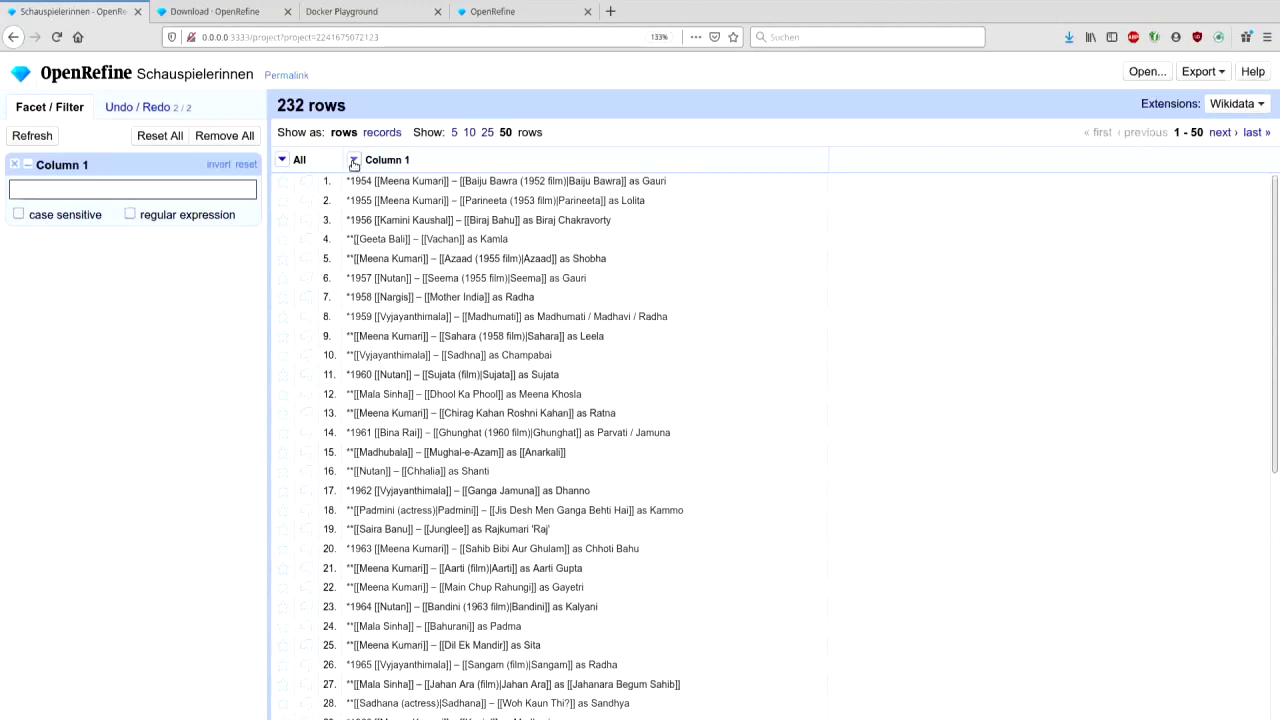
- Add a column based on Column 1, naming it ist Gewinner
{"action": "left_click", "coordinate": [353, 160]}
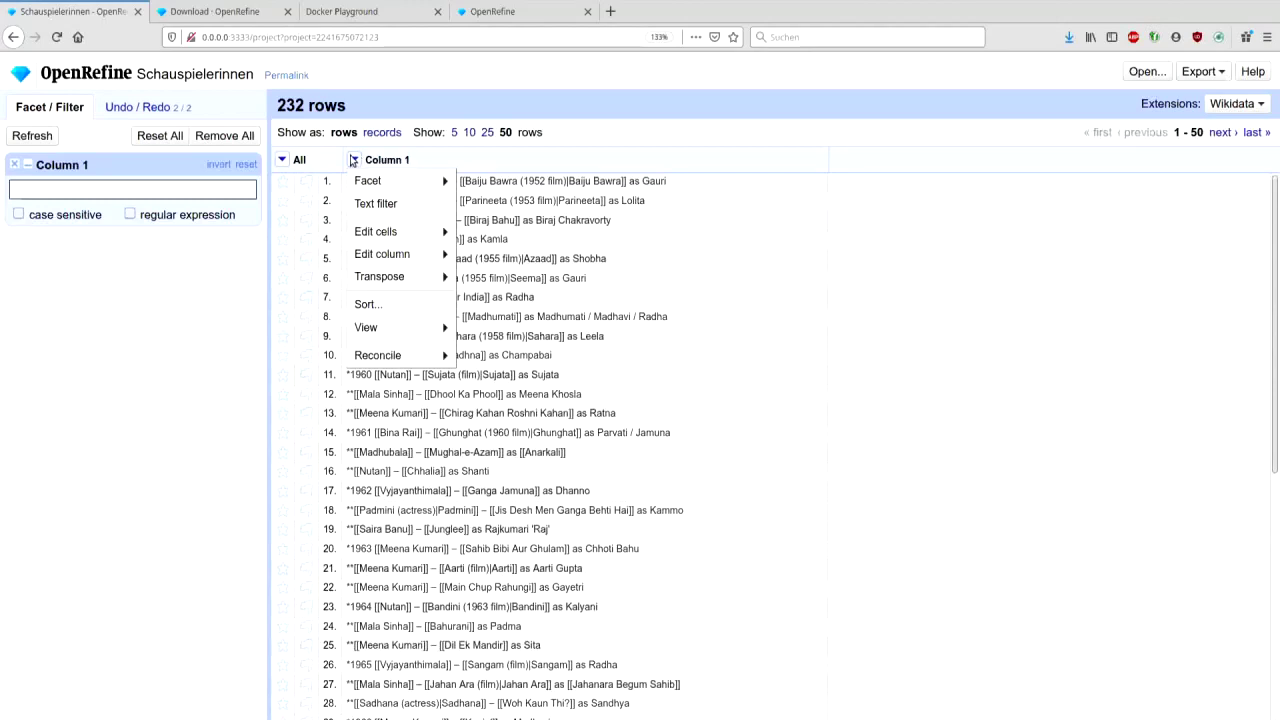
{"action": "mouse_move", "coordinate": [376, 254]}
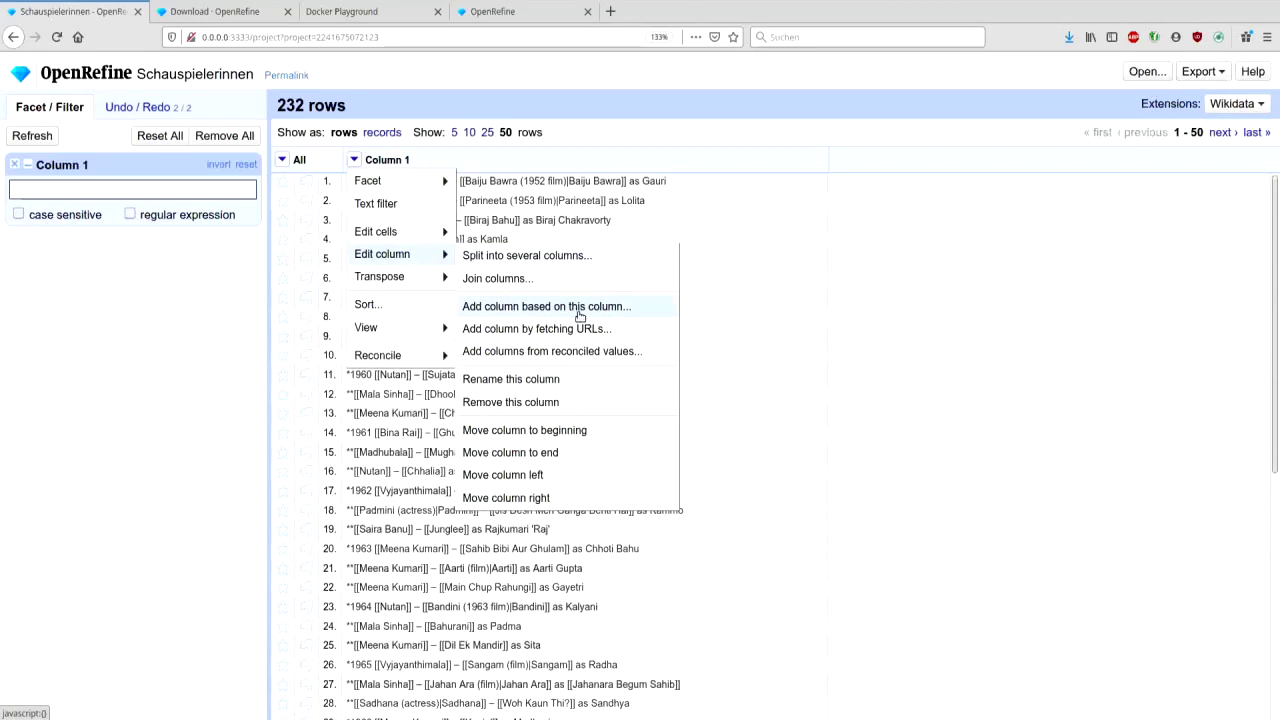
{"action": "left_click", "coordinate": [579, 316]}
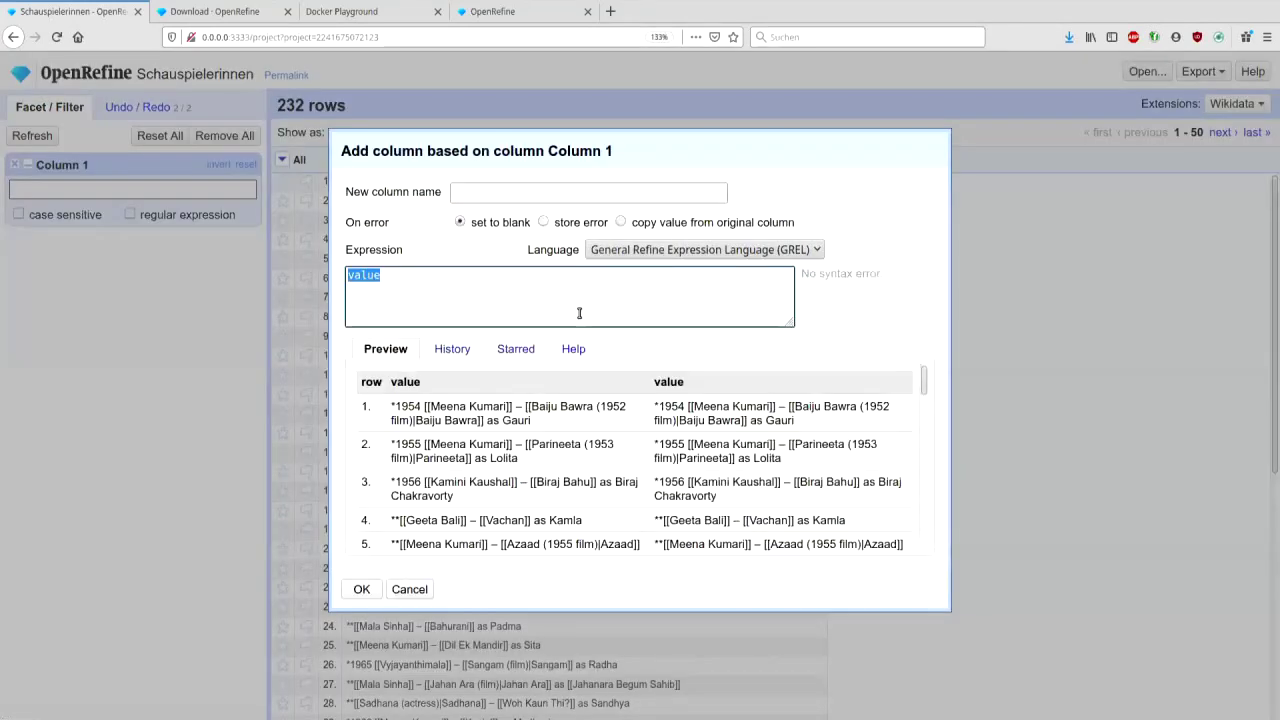
{"action": "left_click", "coordinate": [501, 192]}
{"action": "type", "text": "is"}
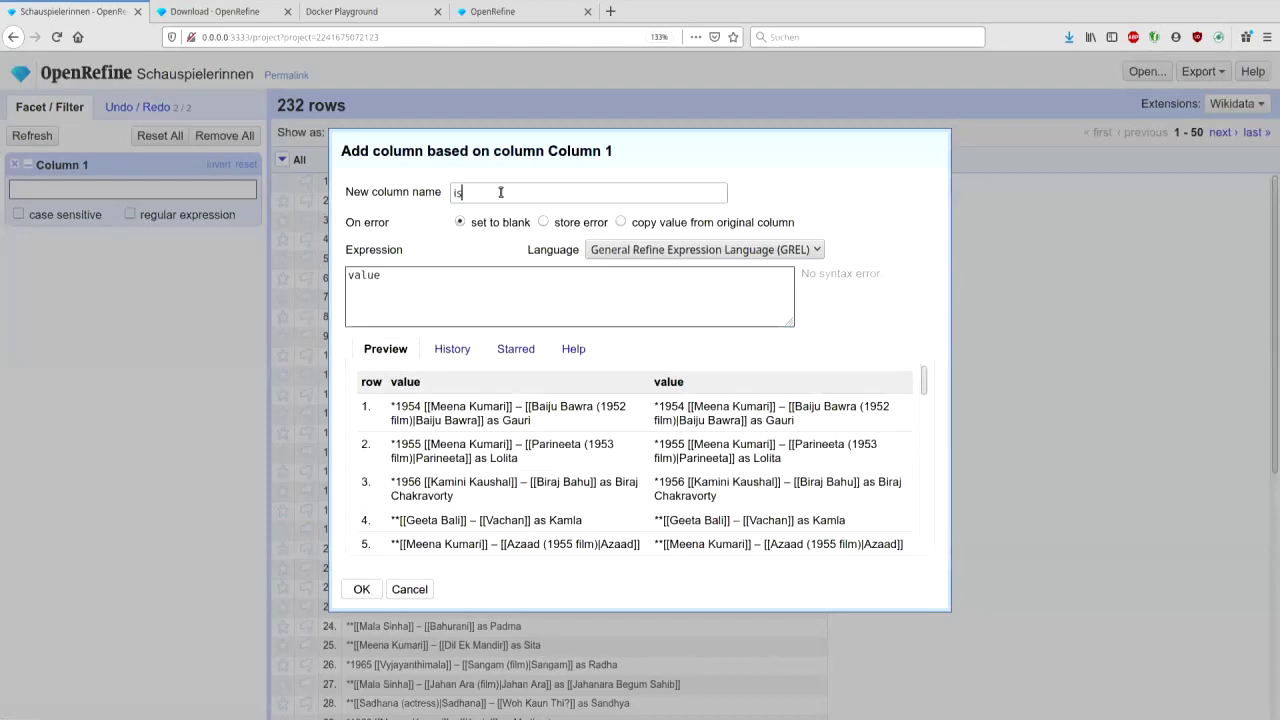
{"action": "type", "text": "t Gewinner"}
- Enter the expression not(value.startsWith('**')) for the new column
{"action": "left_click", "coordinate": [433, 297]}
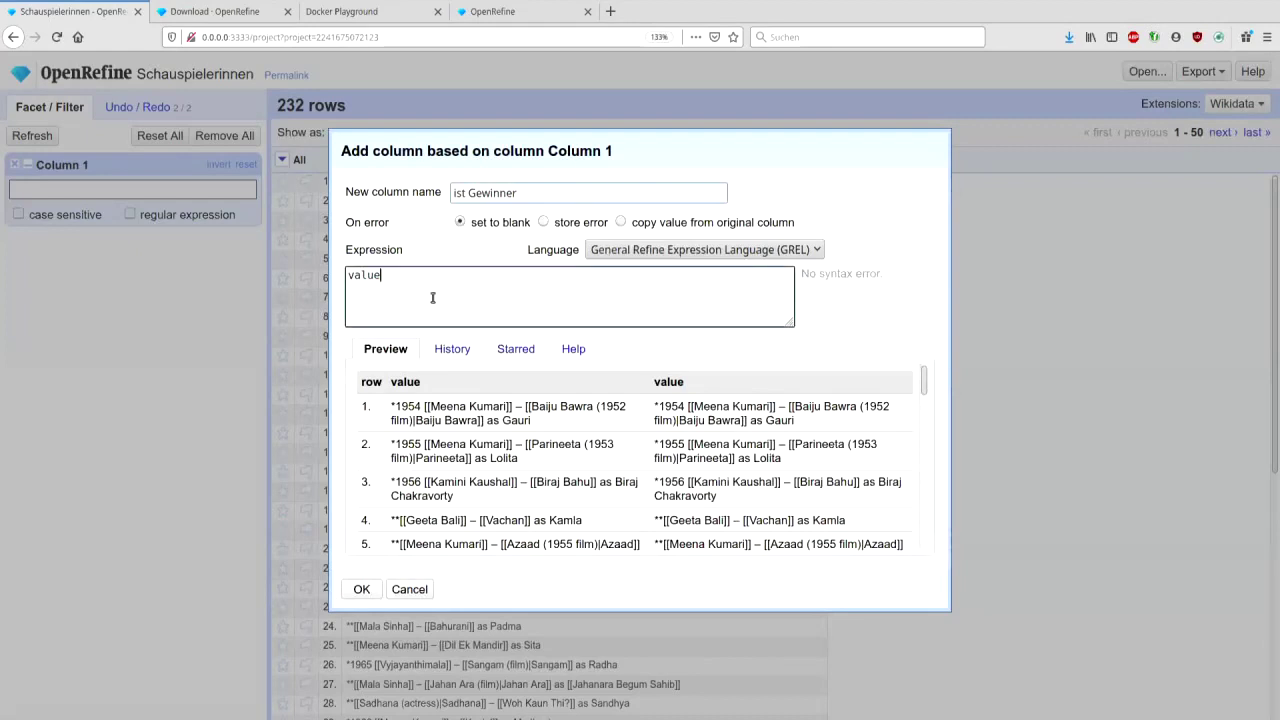
{"action": "type", "text": ".s"}
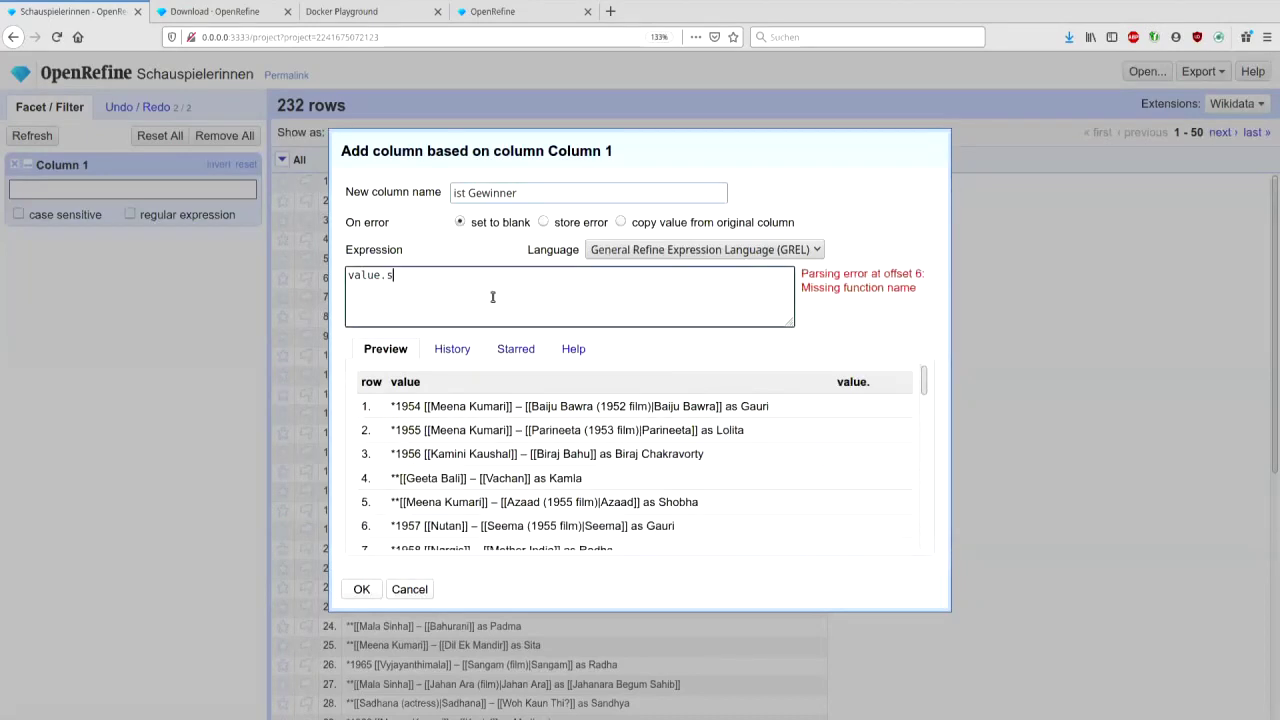
{"action": "type", "text": "tart('**"}
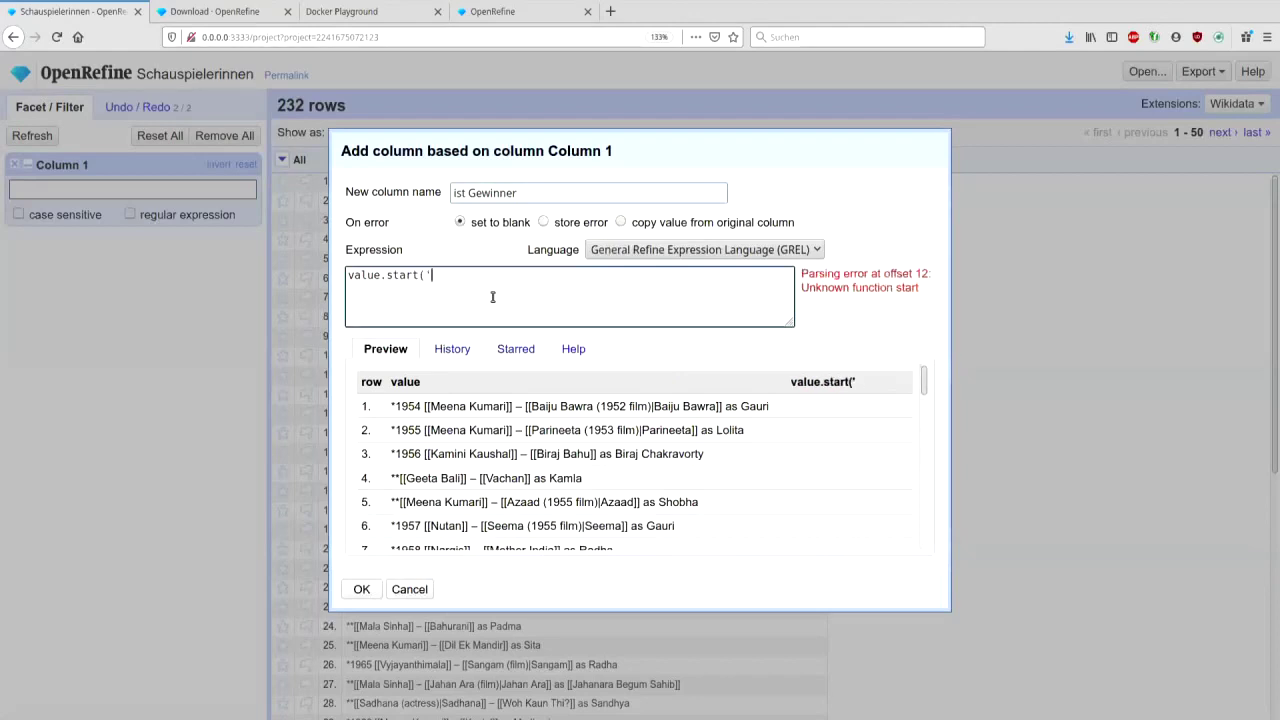
{"action": "type", "text": "')"}
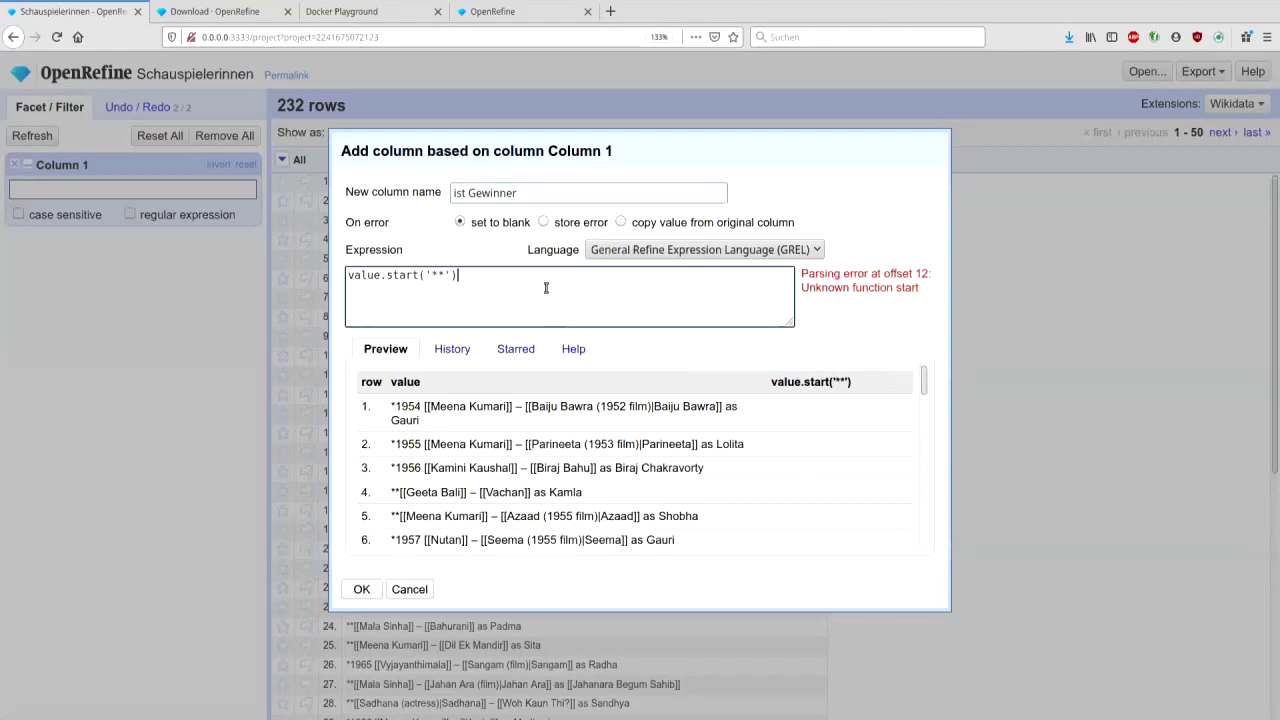
{"action": "left_click", "coordinate": [421, 274]}
{"action": "type", "text": "sWith"}
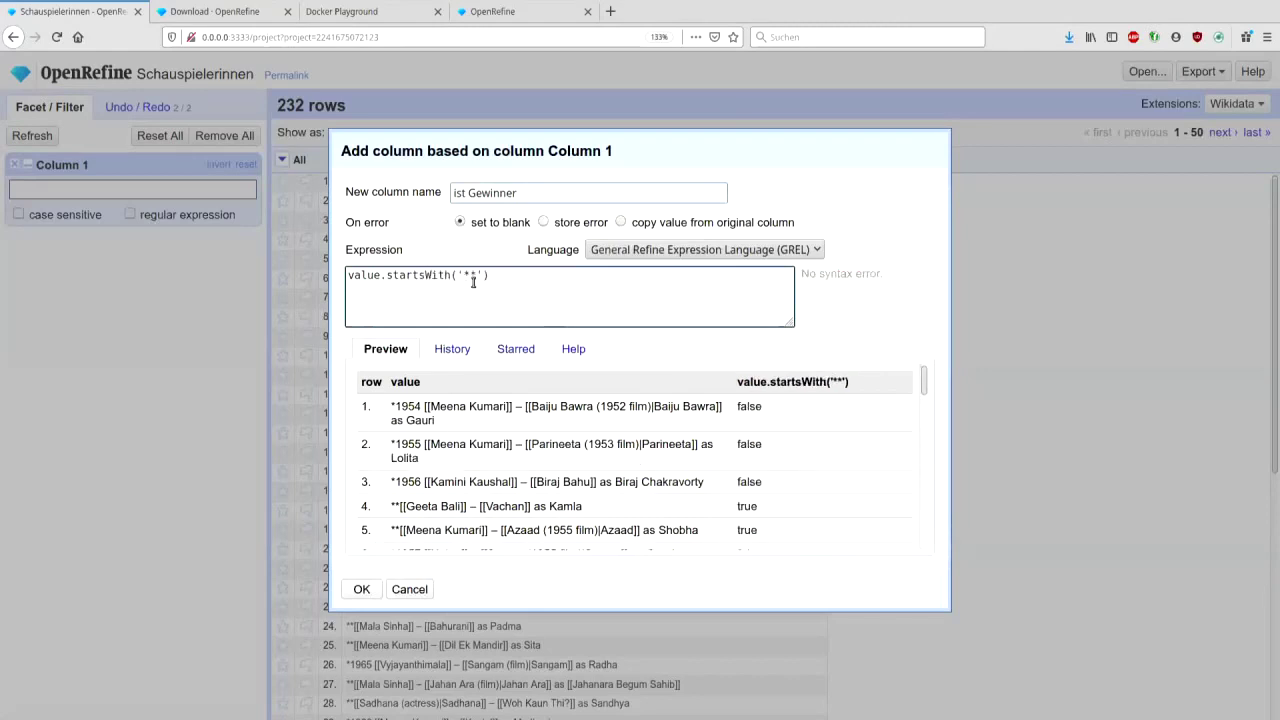
{"action": "left_click", "coordinate": [562, 290]}
{"action": "key", "text": "Home"}
{"action": "type", "text": "not8"}
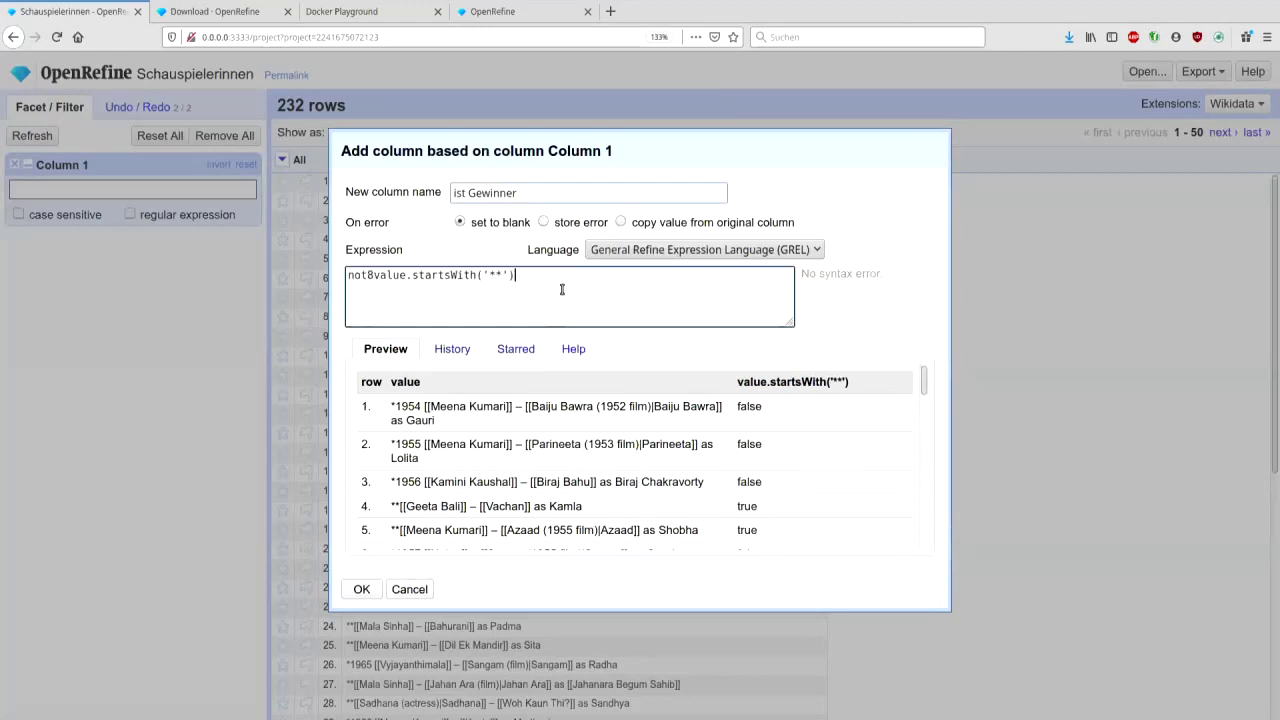
{"action": "key", "text": "End"}
{"action": "key", "text": "Home"}
{"action": "key", "text": "Right"}
{"action": "key", "text": "Right"}
{"action": "key", "text": "Right"}
{"action": "key", "text": "Delete"}
{"action": "type", "text": "("}
{"action": "key", "text": "End"}
{"action": "type", "text": ")"}
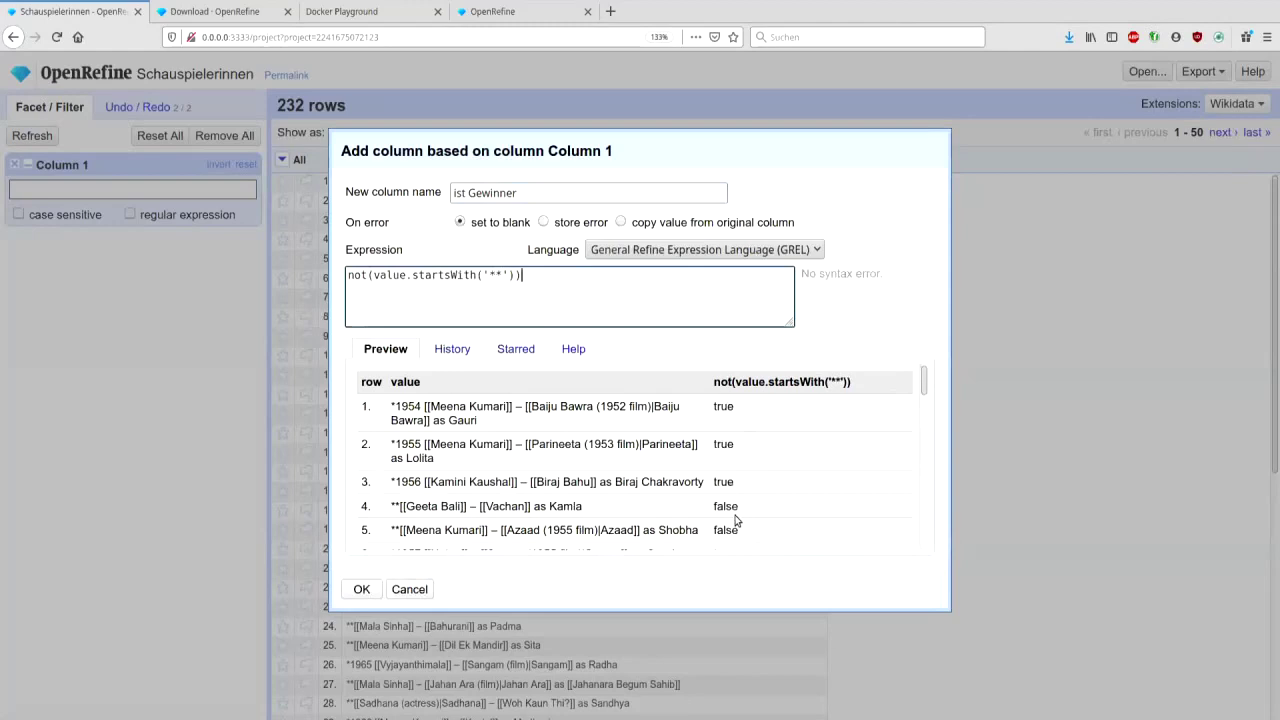
- Create the ist Gewinner column, drop the Column 1 facet, and facet to the 58 true rows
{"action": "left_click", "coordinate": [361, 590]}
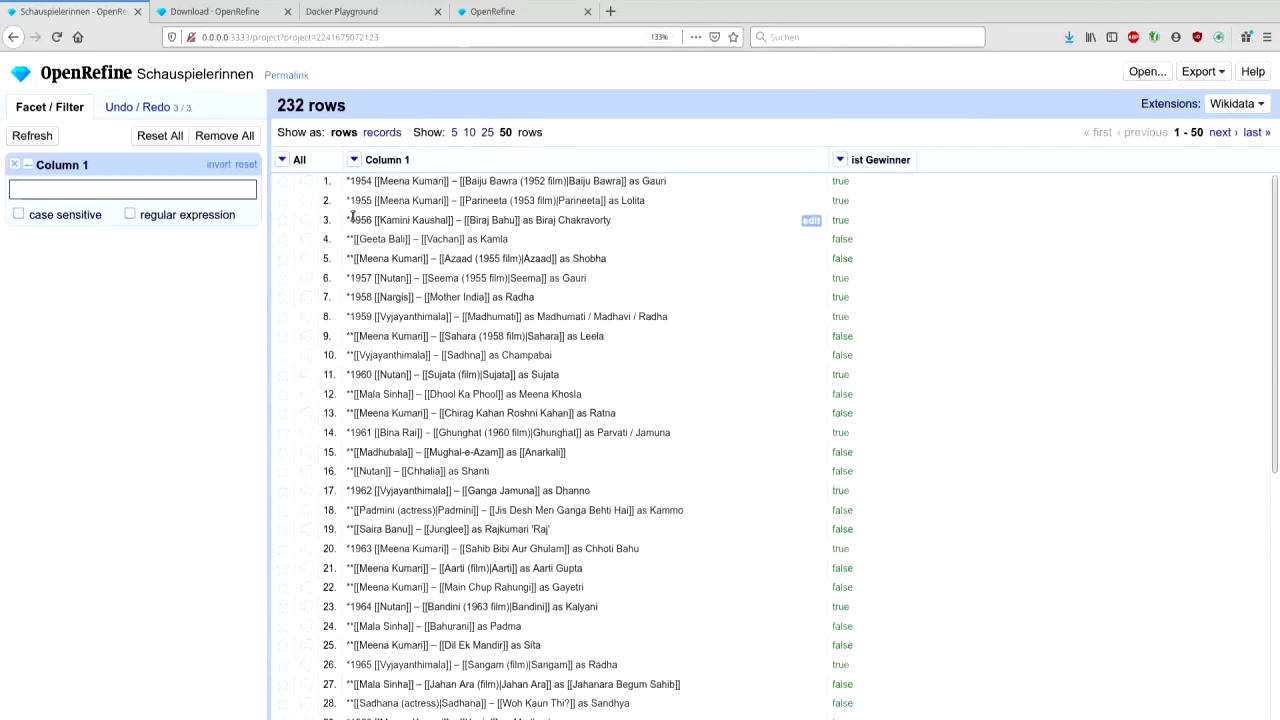
{"action": "left_click", "coordinate": [14, 164]}
{"action": "left_click", "coordinate": [840, 160]}
{"action": "mouse_move", "coordinate": [848, 182]}
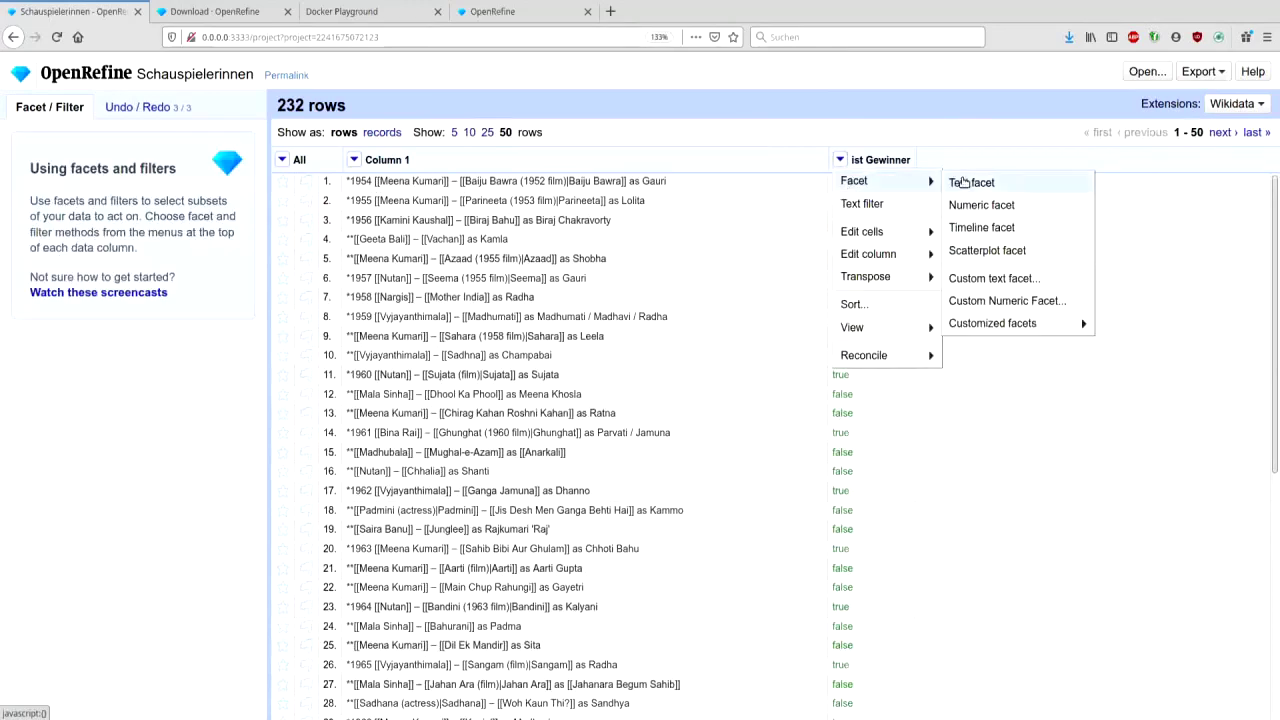
{"action": "left_click", "coordinate": [962, 182]}
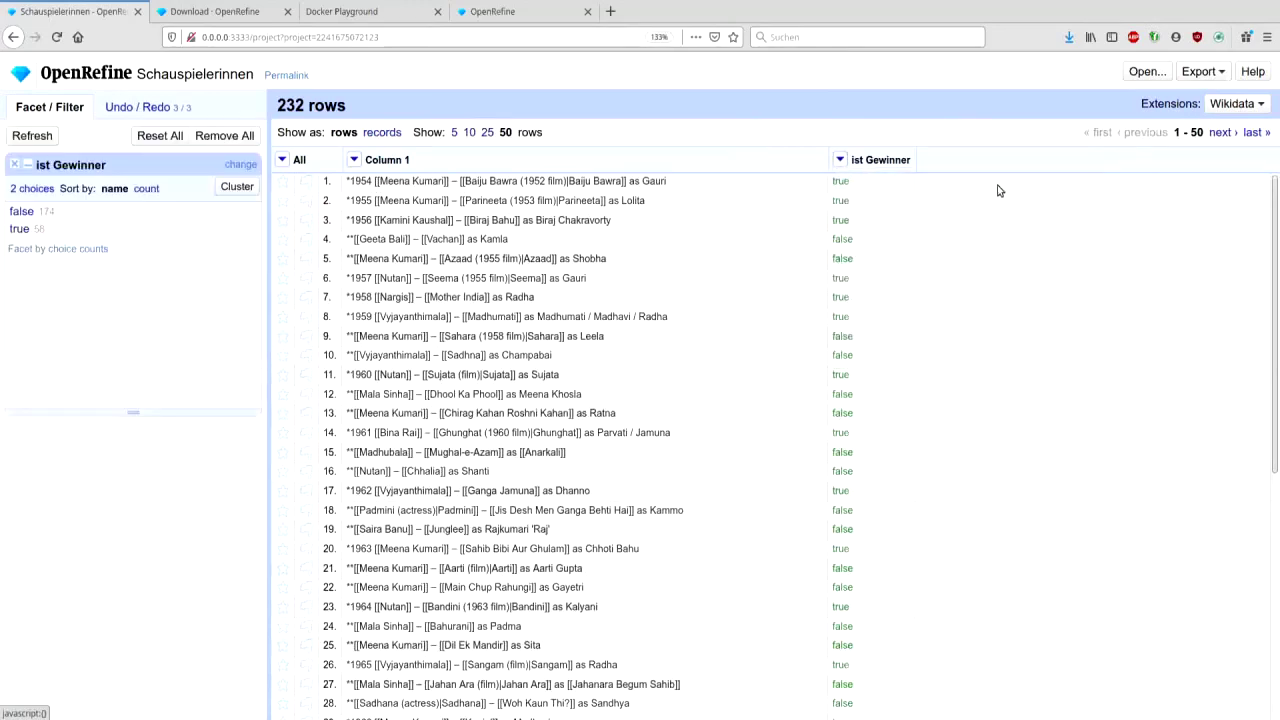
{"action": "left_click", "coordinate": [18, 229]}
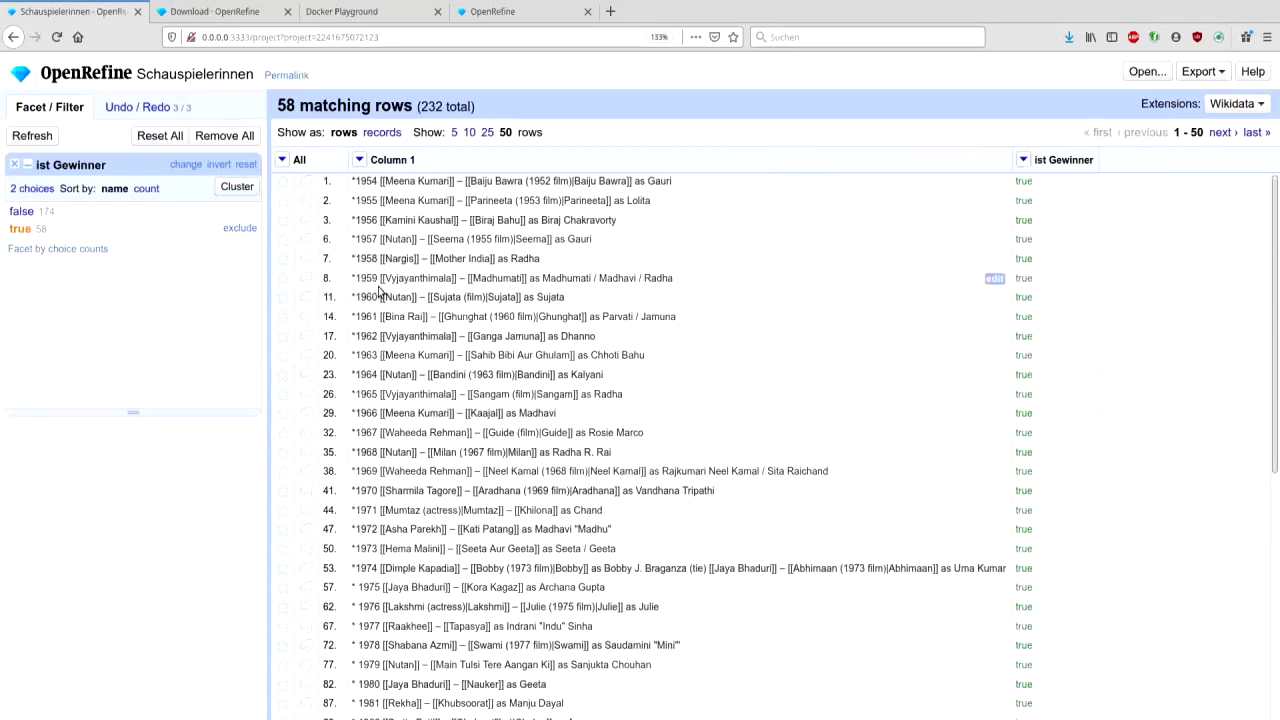
- Add a Jahr column from Column 1 using the expression value[1,5]
{"action": "left_click", "coordinate": [359, 160]}
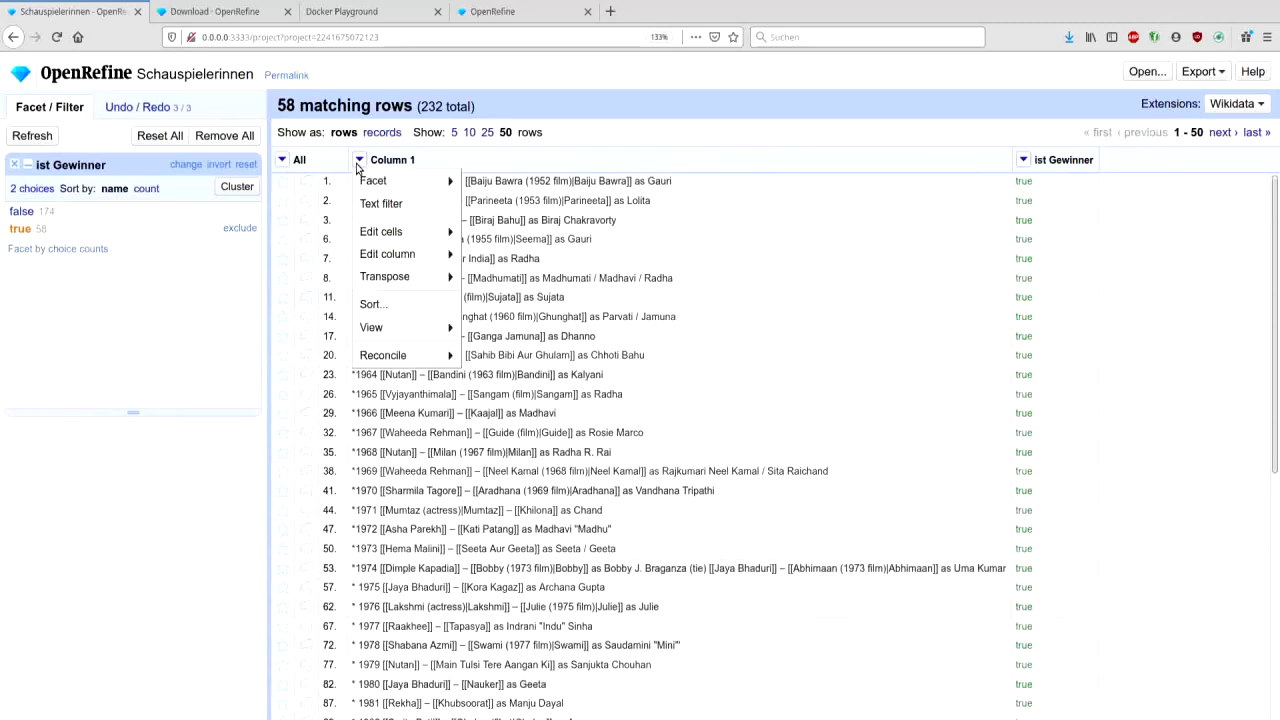
{"action": "mouse_move", "coordinate": [400, 254]}
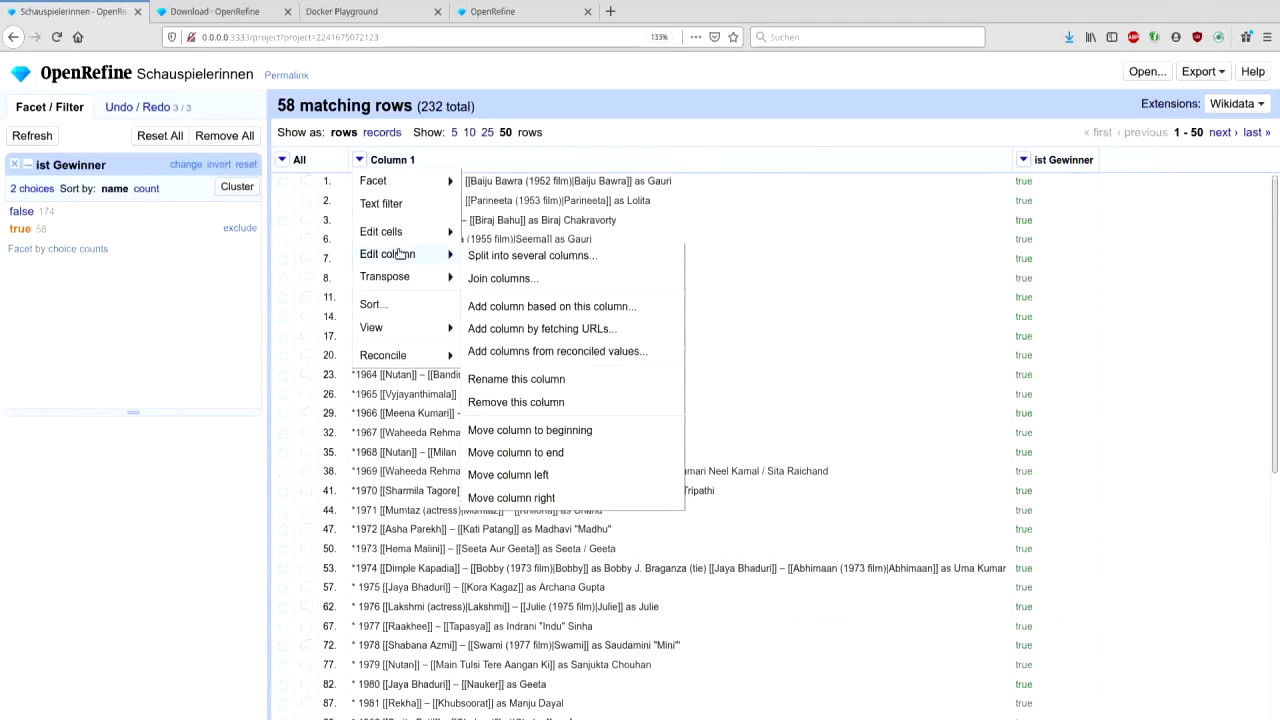
{"action": "left_click", "coordinate": [511, 306]}
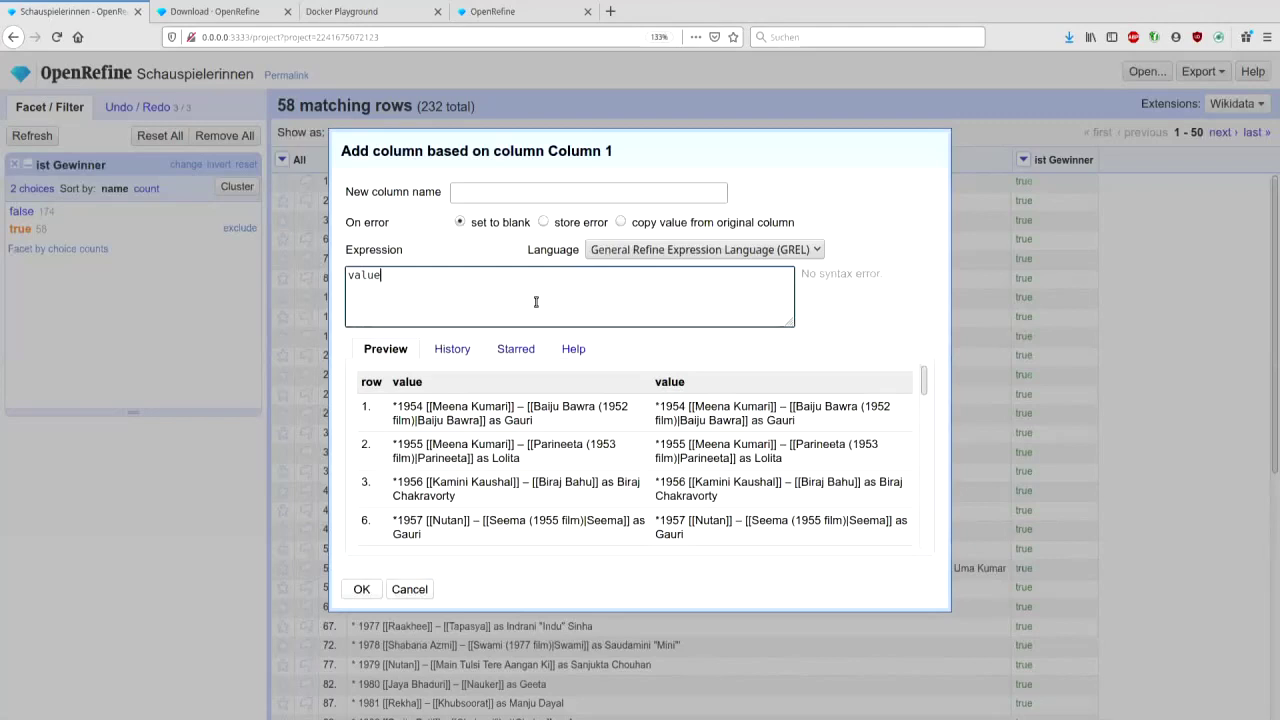
{"action": "type", "text": "."}
{"action": "key", "text": "BackSpace"}
{"action": "type", "text": "[1,5]"}
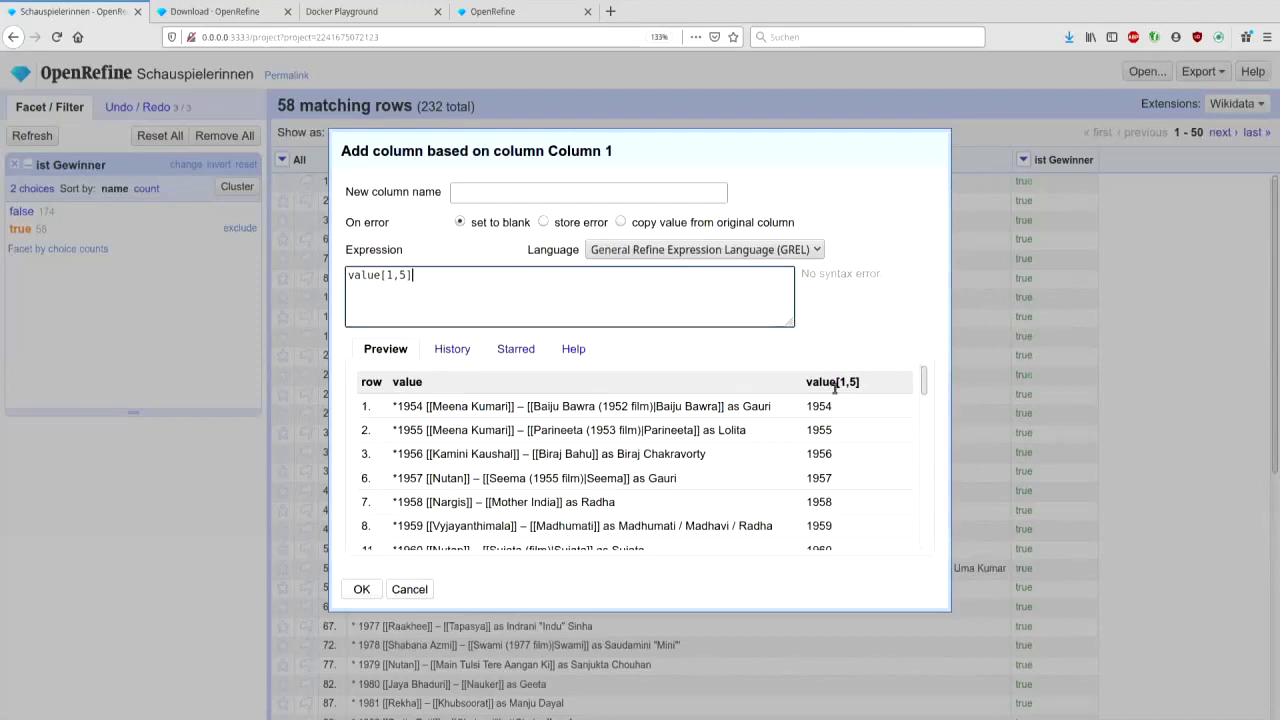
{"action": "left_click", "coordinate": [555, 193]}
{"action": "type", "text": "Jahr"}
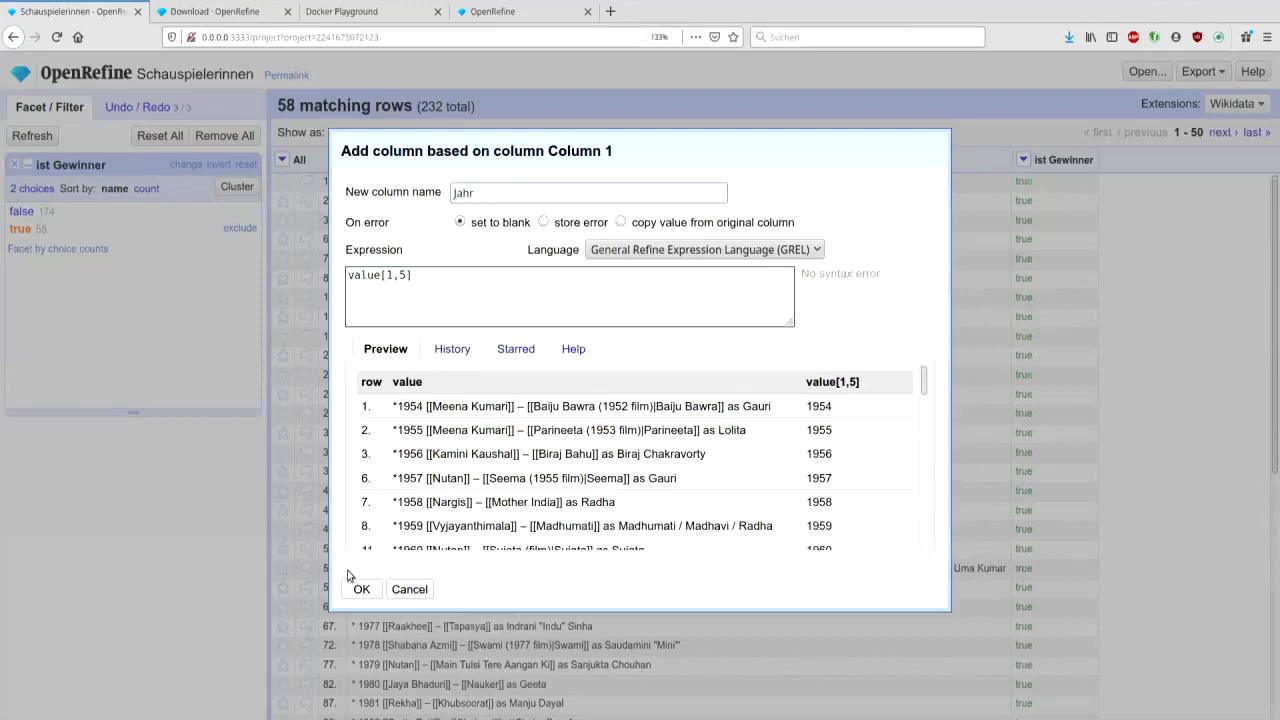
{"action": "left_click", "coordinate": [361, 590]}
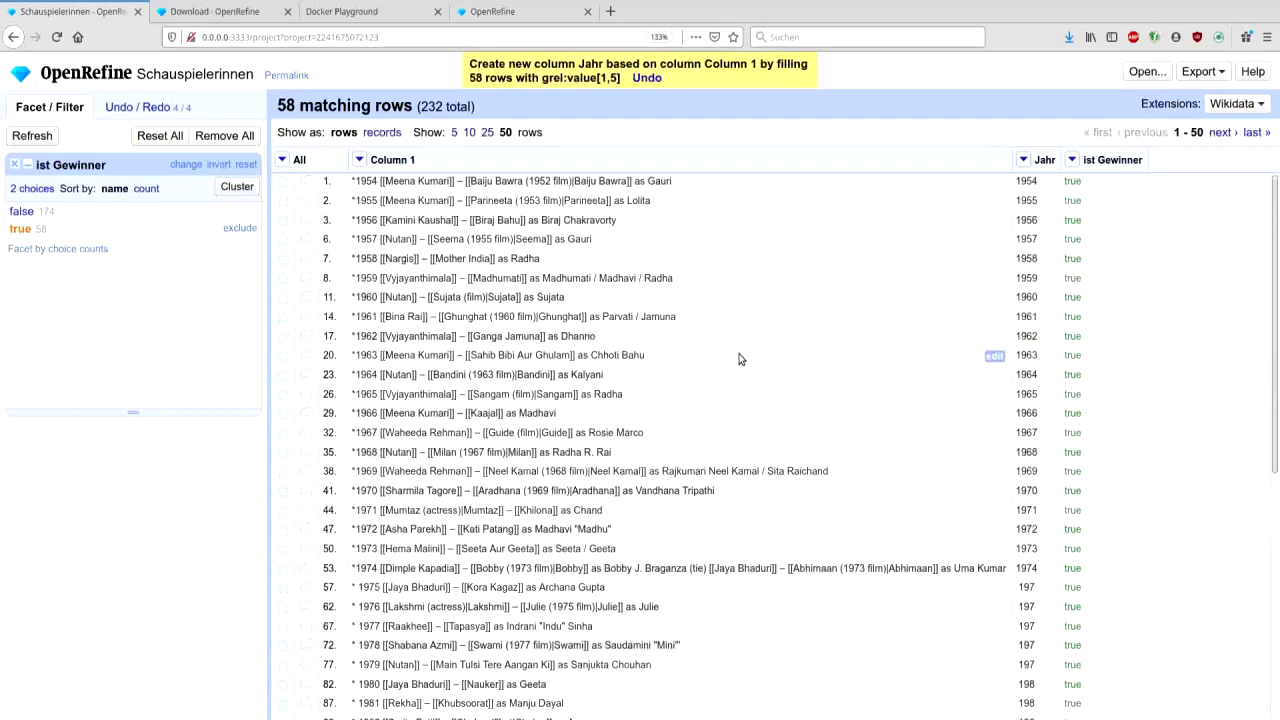
- Undo the Jahr column step in the Undo / Redo history, redo it, then undo again
{"action": "scroll", "coordinate": [740, 359], "scroll_direction": "down", "scroll_amount": 1}
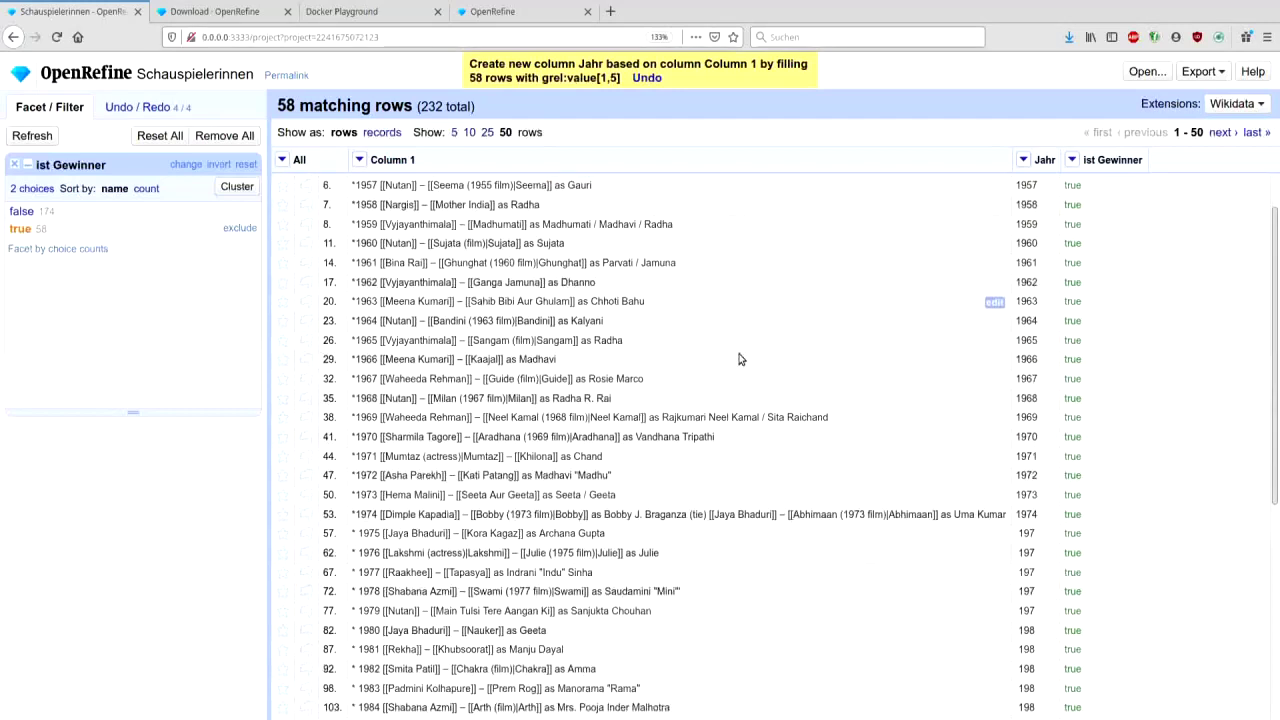
{"action": "scroll", "coordinate": [740, 359], "scroll_direction": "down", "scroll_amount": 1}
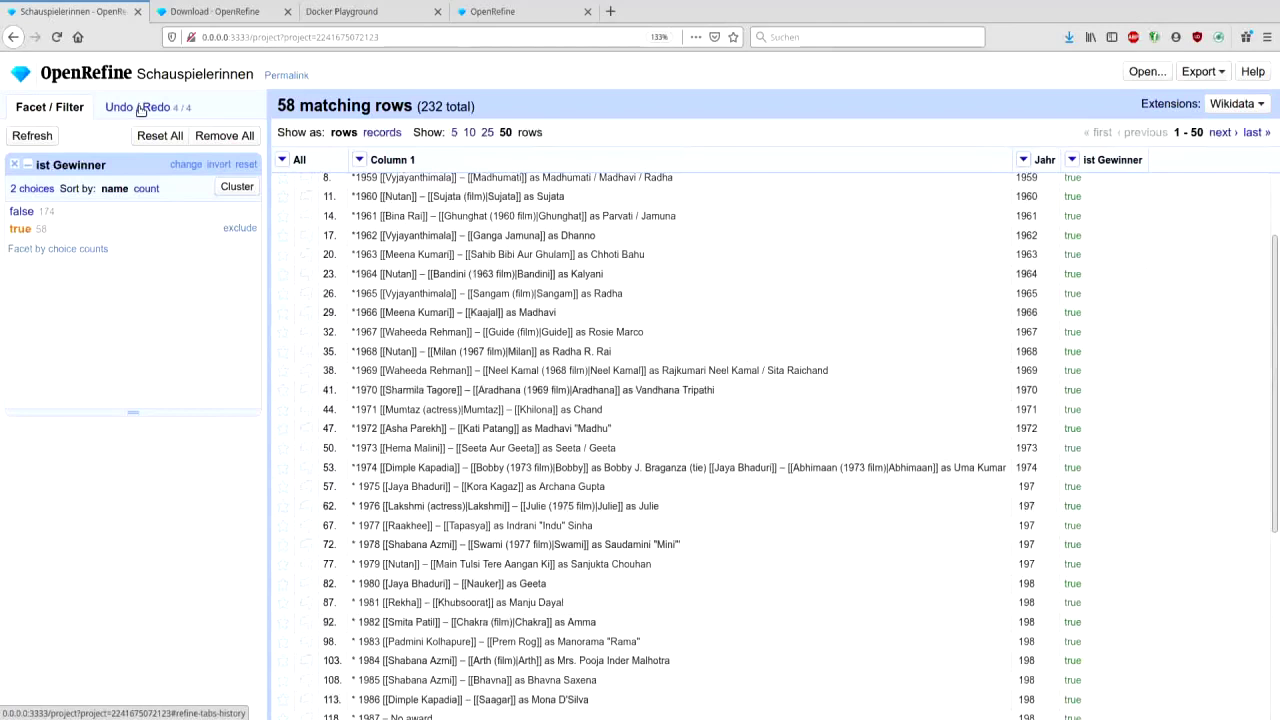
{"action": "left_click", "coordinate": [140, 108]}
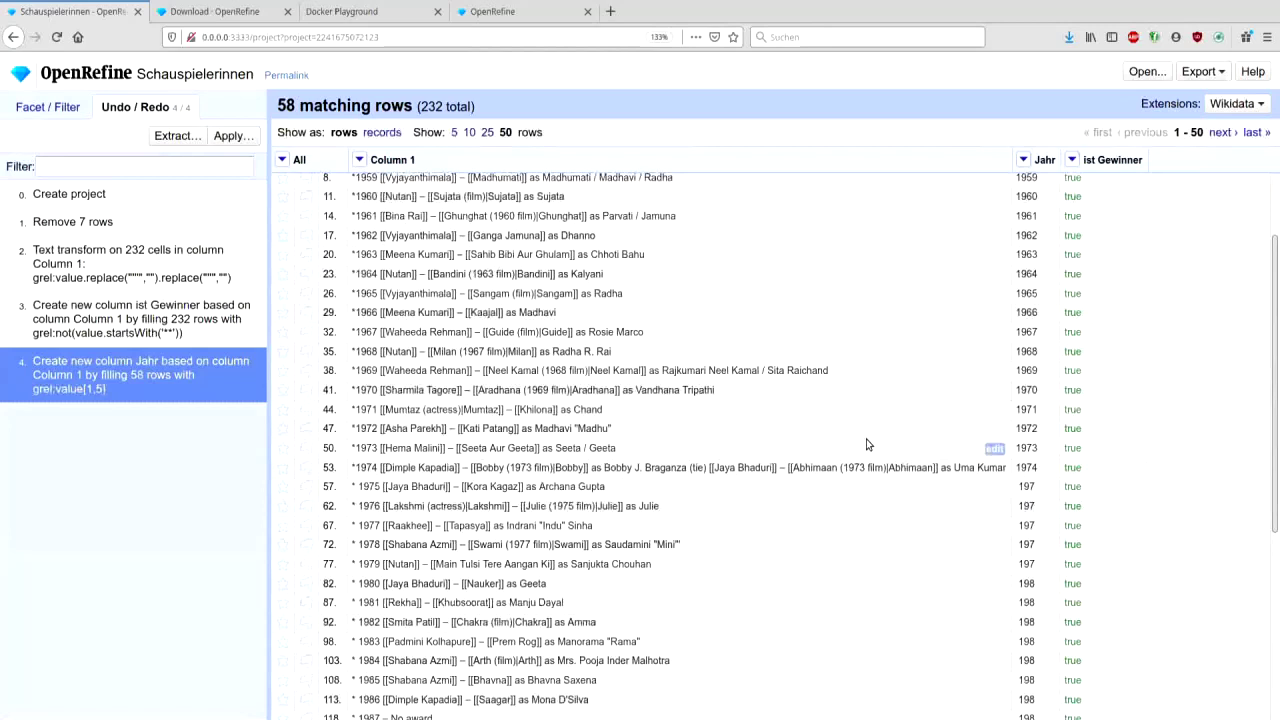
{"action": "left_click", "coordinate": [70, 110]}
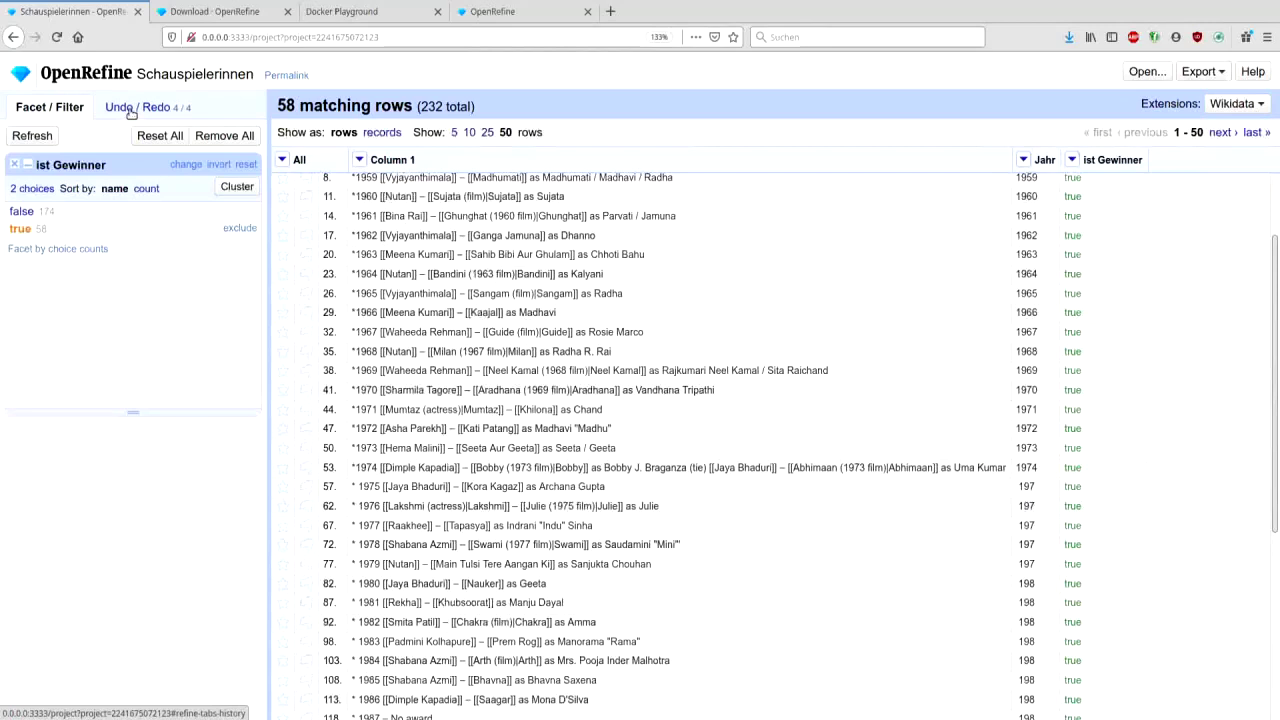
{"action": "left_click", "coordinate": [130, 110]}
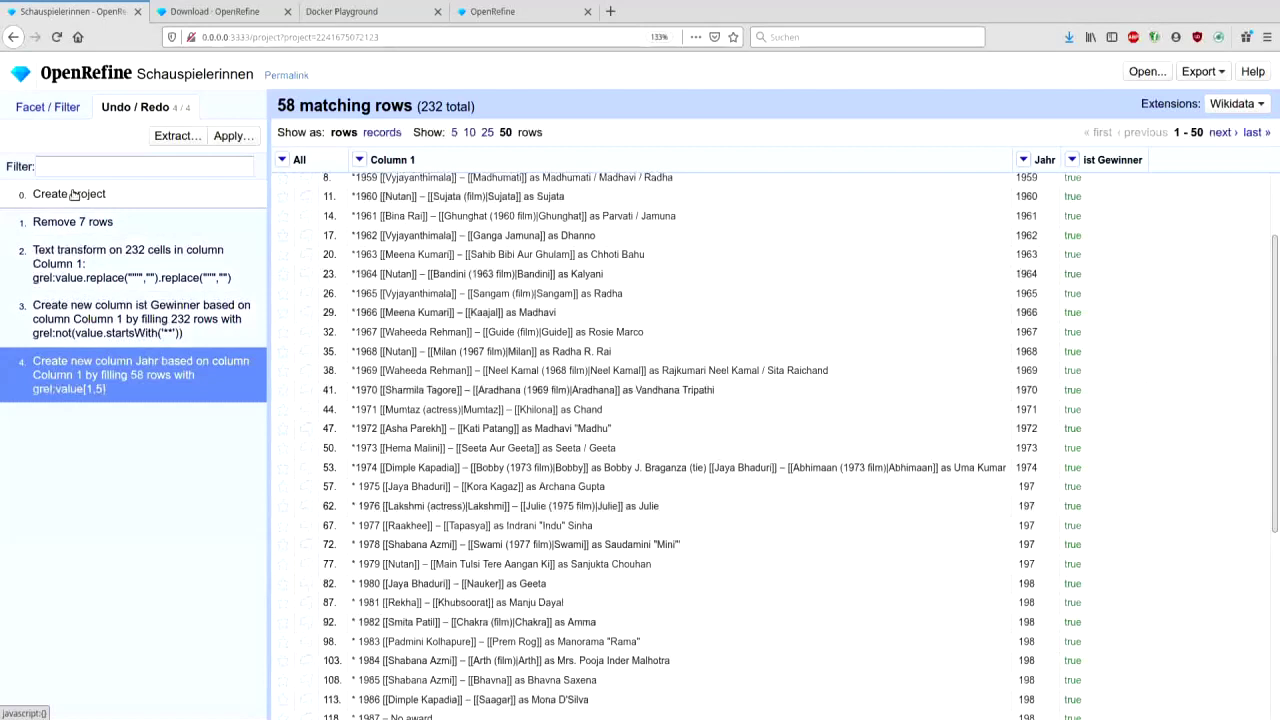
{"action": "left_click", "coordinate": [146, 320]}
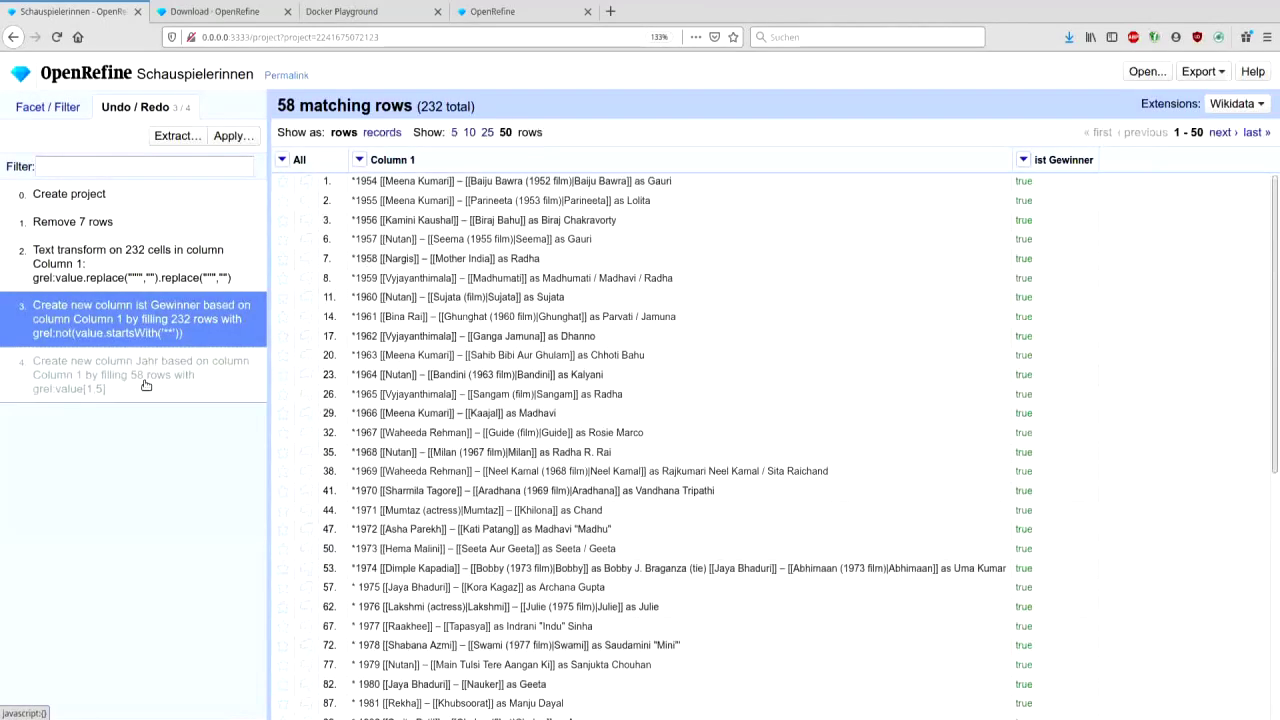
{"action": "left_click", "coordinate": [146, 380]}
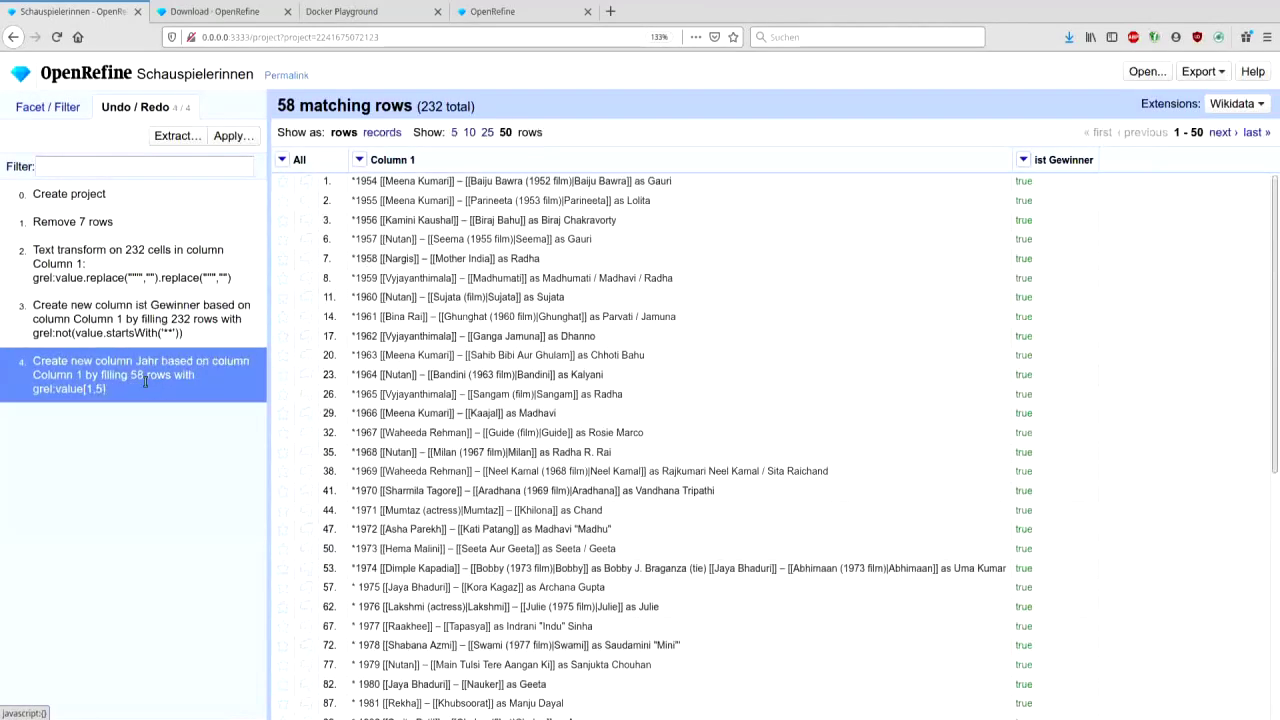
{"action": "left_click", "coordinate": [134, 332]}
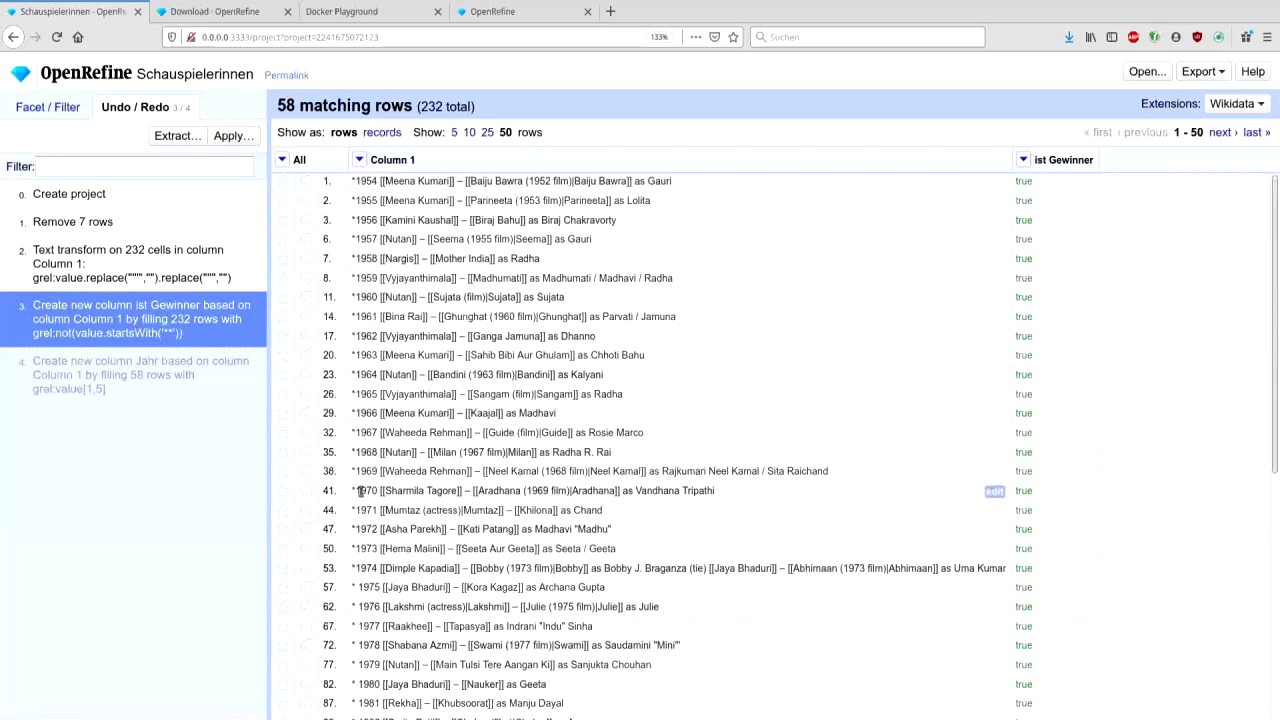
{"action": "left_click", "coordinate": [46, 108]}
{"action": "left_click", "coordinate": [359, 159]}
{"action": "mouse_move", "coordinate": [400, 231]}
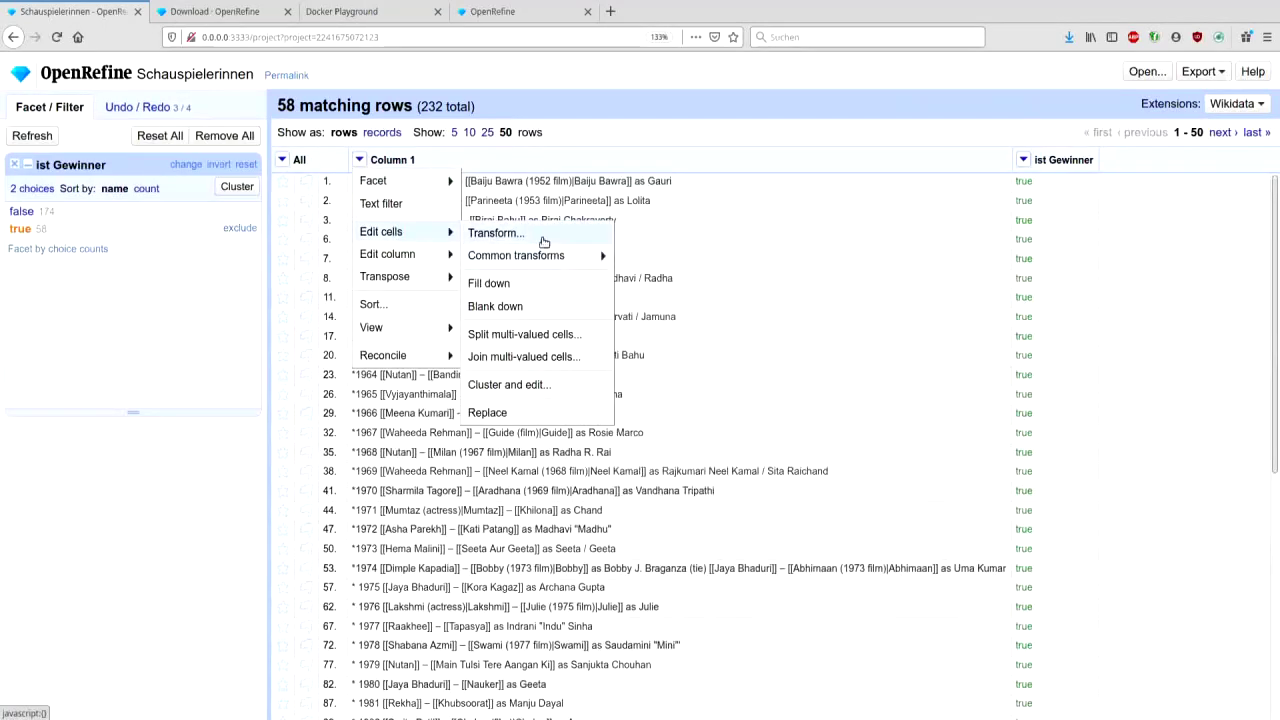
- Transform Column 1 with value.replace('* ','*'), removing the space after asterisks in 37 cells
{"action": "left_click", "coordinate": [543, 240]}
{"action": "type", "text": ".replace('"}
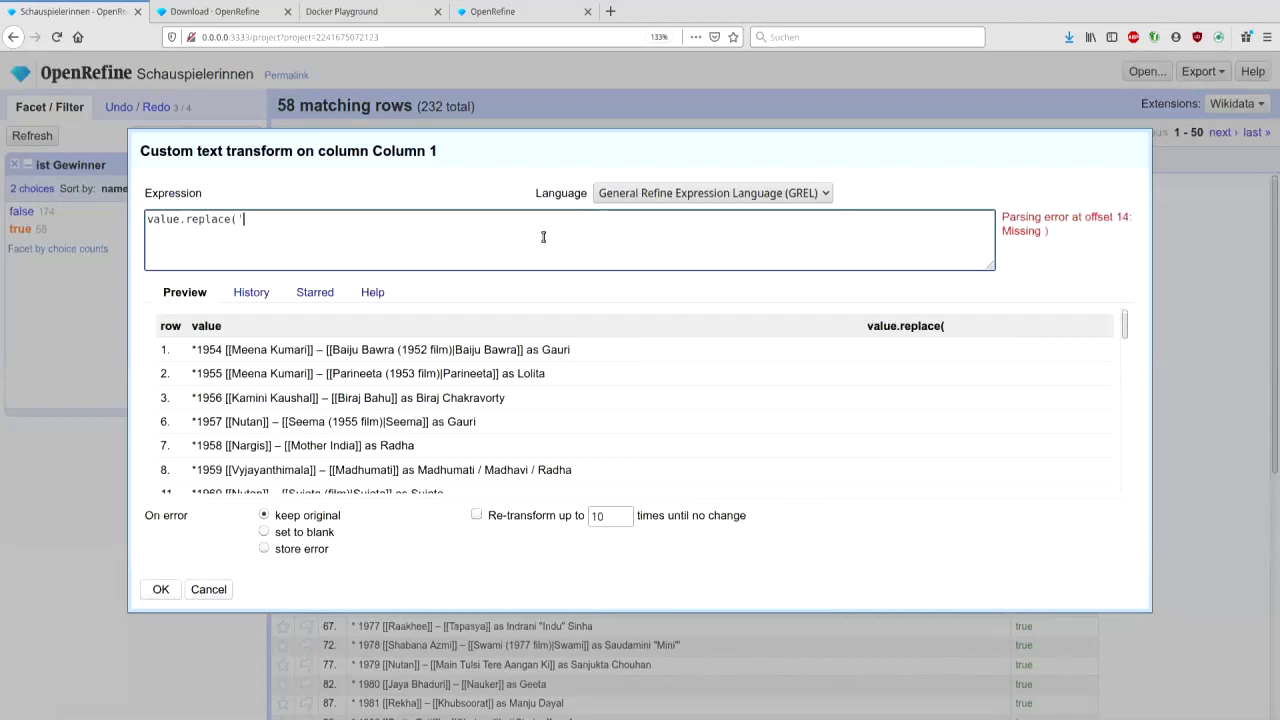
{"action": "type", "text": "* ','*"}
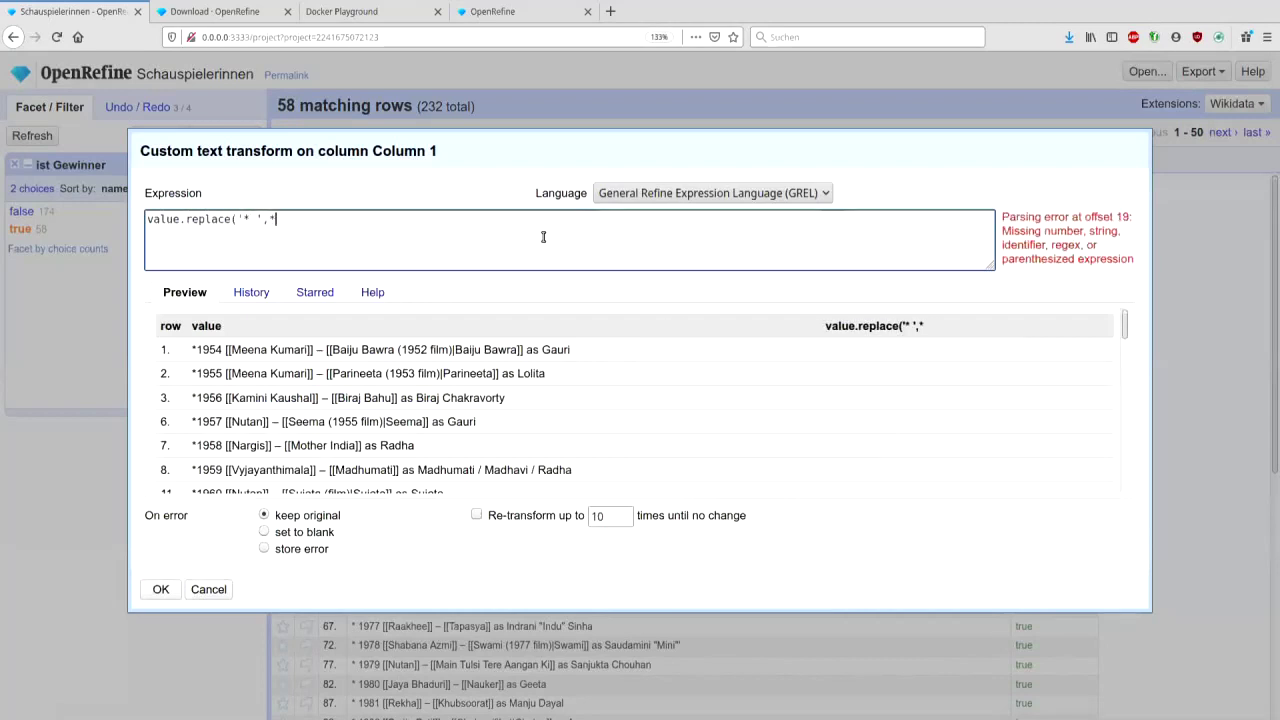
{"action": "key", "text": "BackSpace"}
{"action": "type", "text": "'*')"}
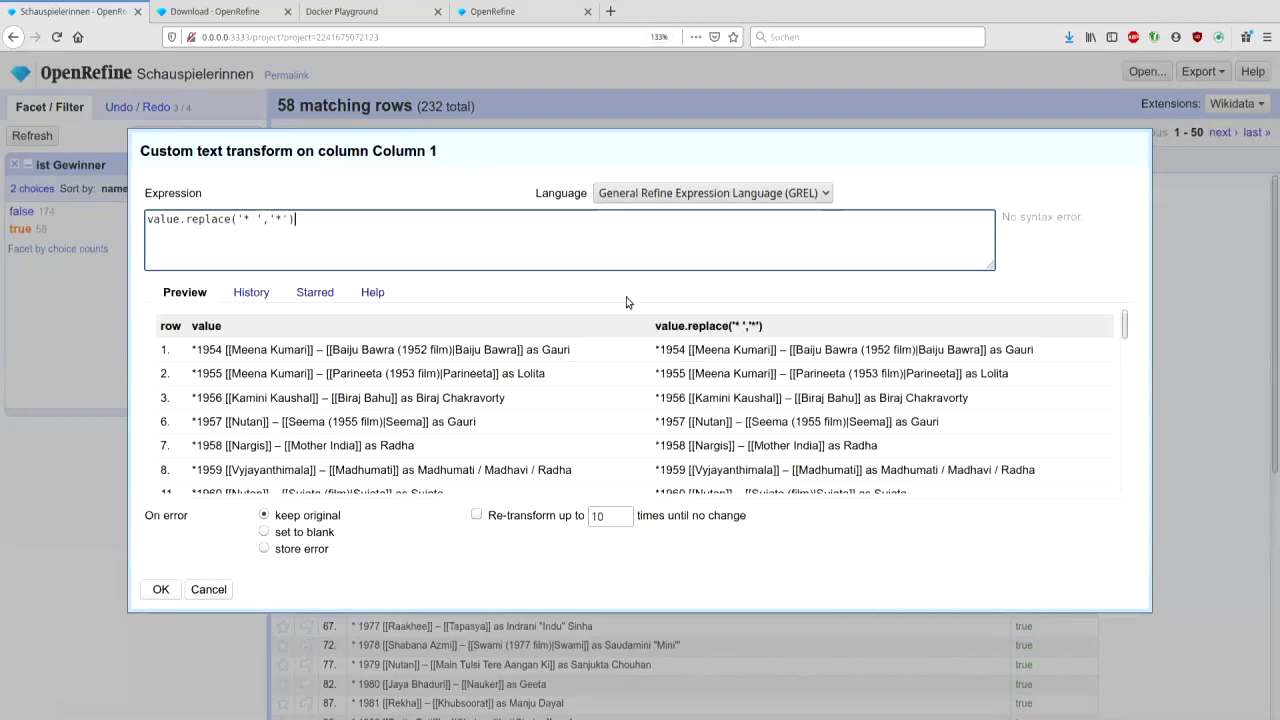
{"action": "left_click", "coordinate": [160, 590]}
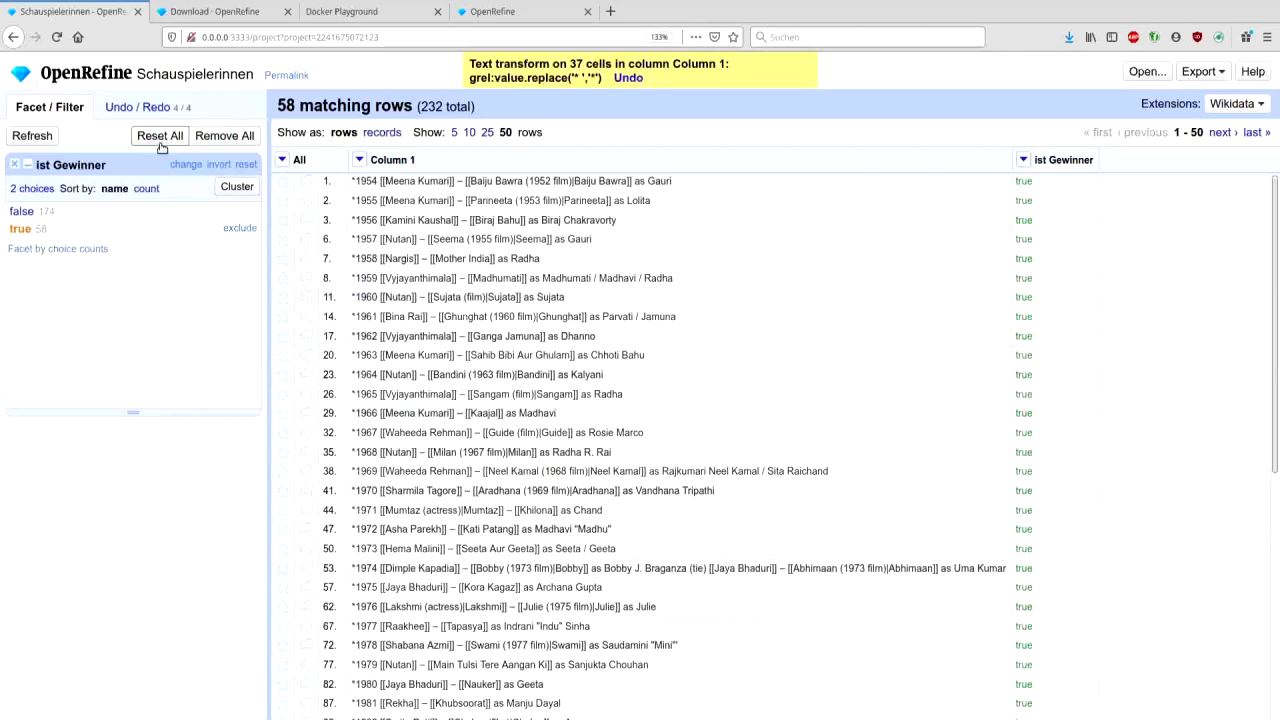
{"action": "left_click", "coordinate": [357, 159]}
{"action": "mouse_move", "coordinate": [390, 253]}
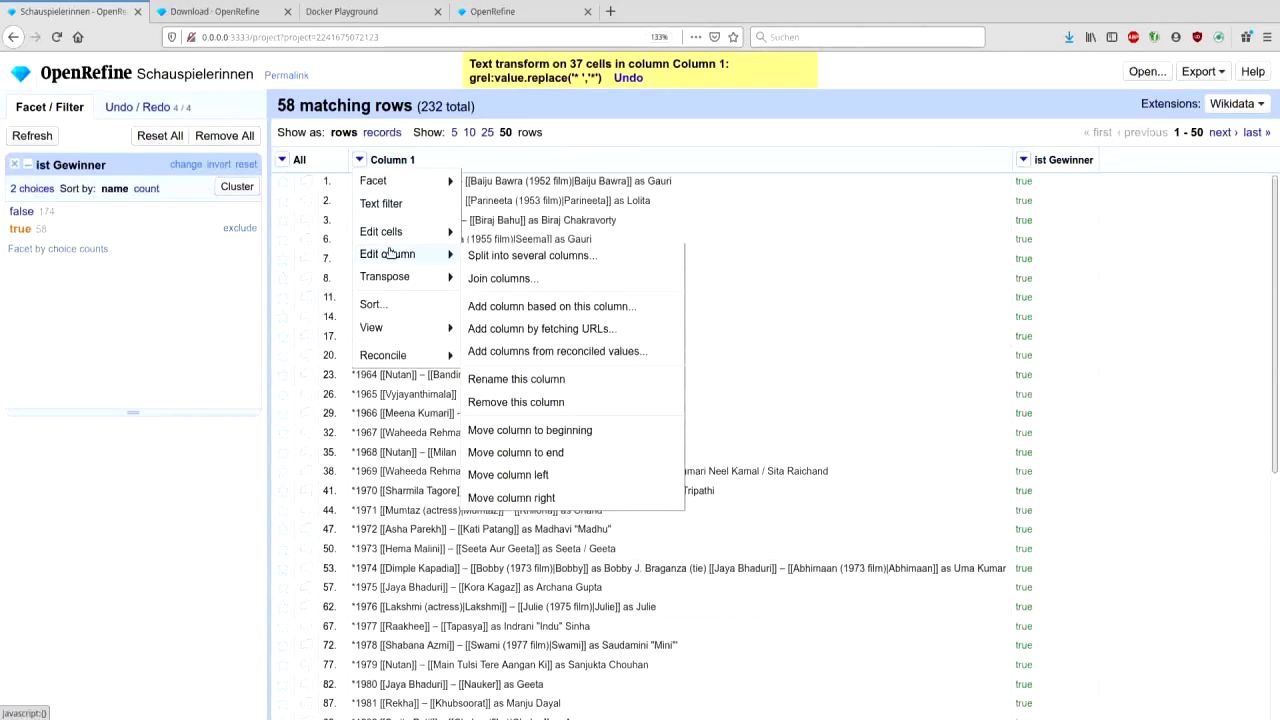
- Add a Jahr column derived from Column 1 with the reused value[1,5] expression
{"action": "left_click", "coordinate": [522, 309]}
{"action": "type", "text": "JAhr"}
{"action": "key", "text": "BackSpace"}
{"action": "key", "text": "BackSpace"}
{"action": "key", "text": "BackSpace"}
{"action": "type", "text": "ahr"}
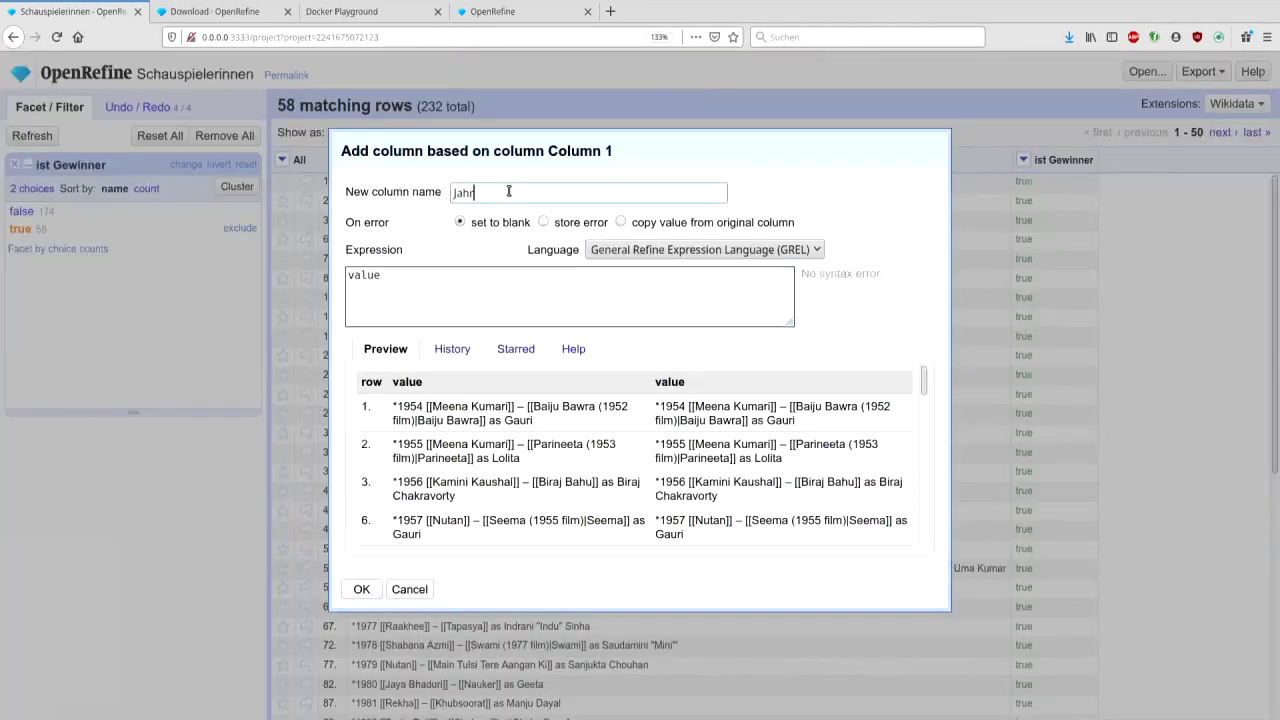
{"action": "left_click", "coordinate": [437, 356]}
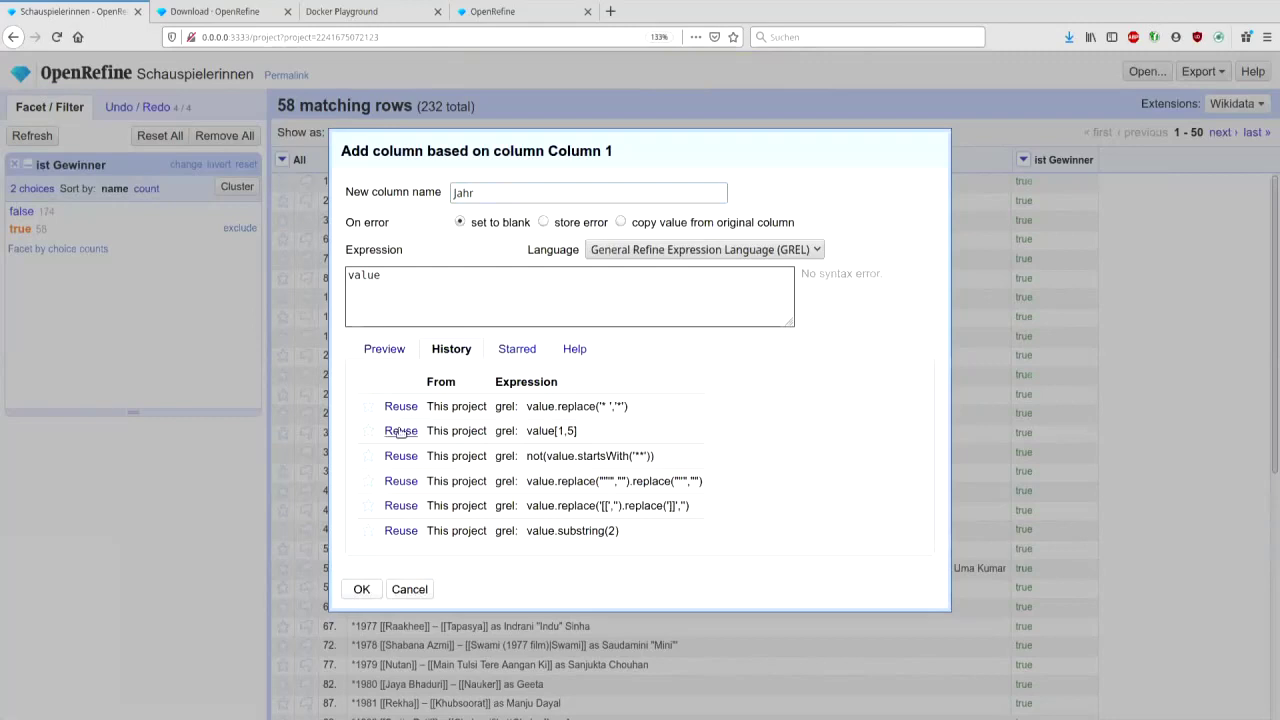
{"action": "left_click", "coordinate": [400, 430]}
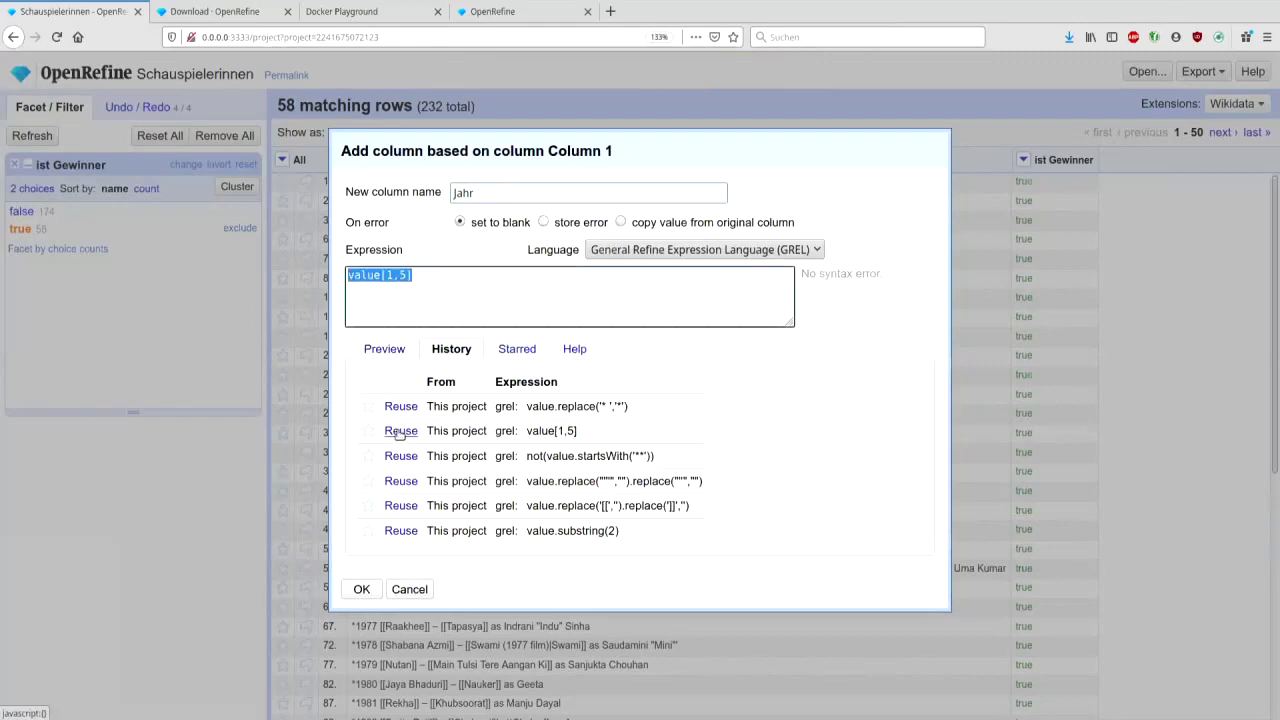
{"action": "left_click", "coordinate": [376, 356]}
{"action": "left_click_drag", "start_coordinate": [923, 380], "coordinate": [927, 555]}
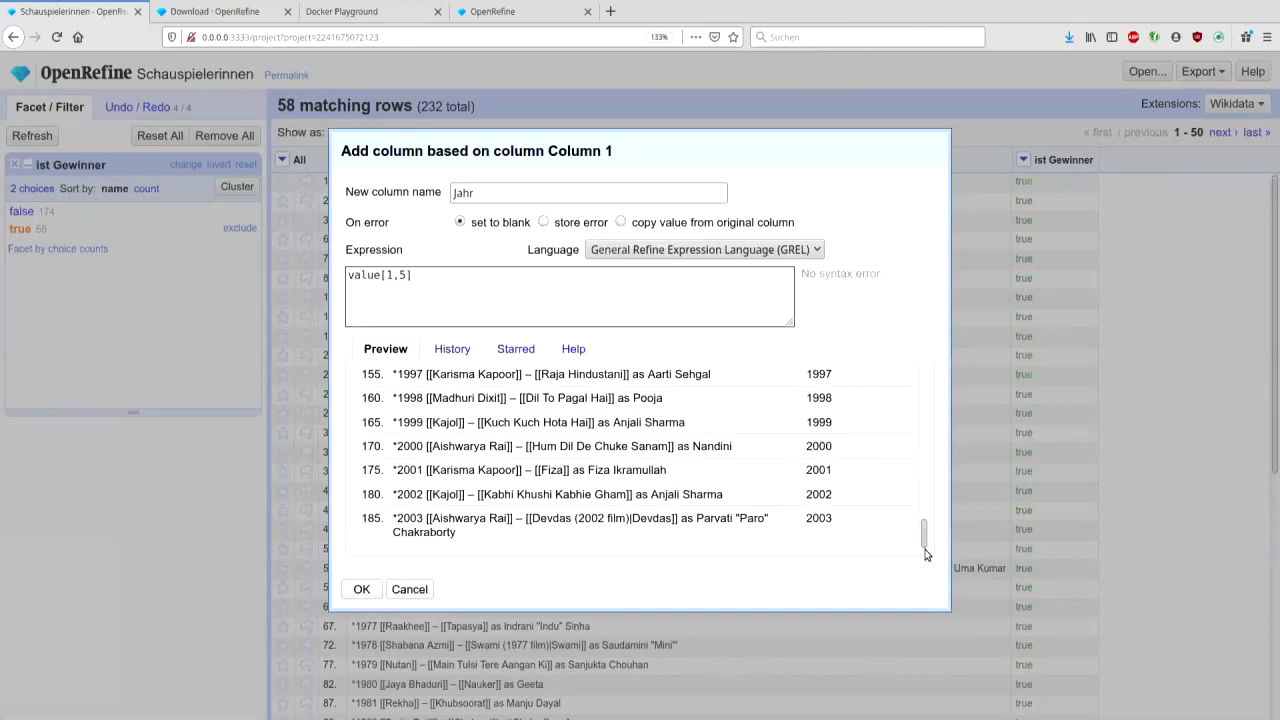
{"action": "left_click", "coordinate": [361, 590]}
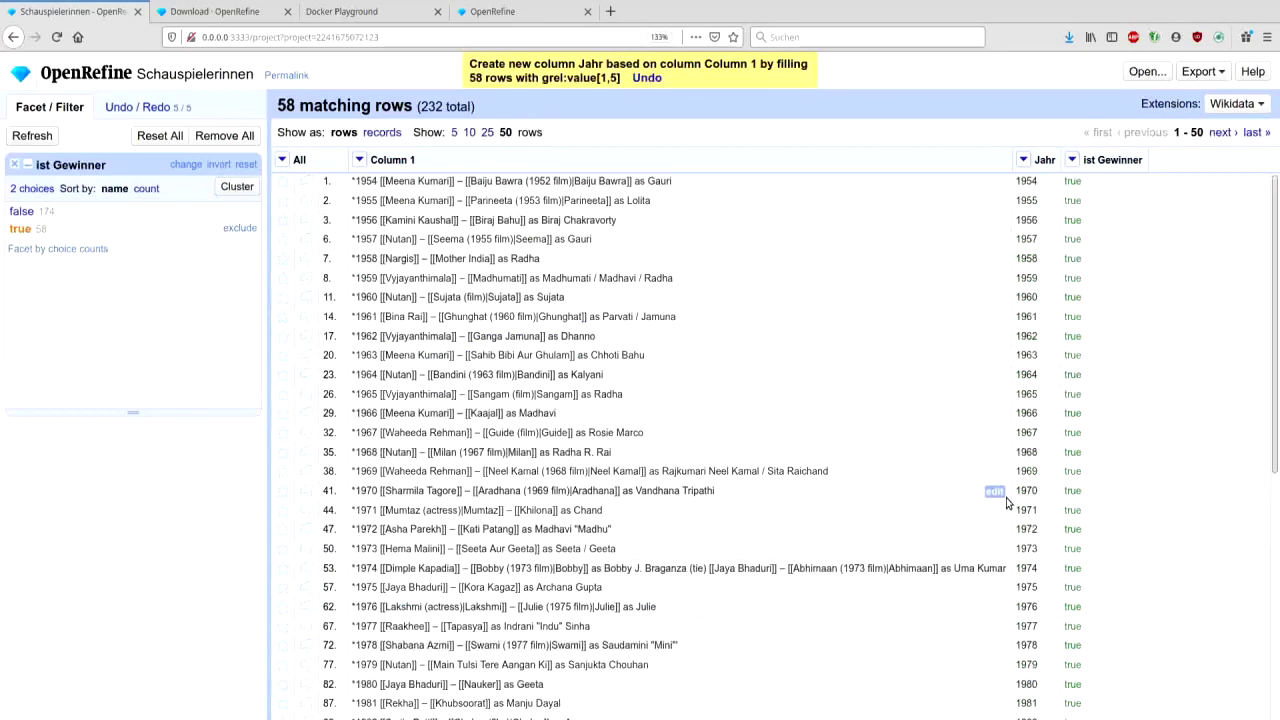
{"action": "scroll", "coordinate": [1007, 502], "scroll_direction": "down", "scroll_amount": 5}
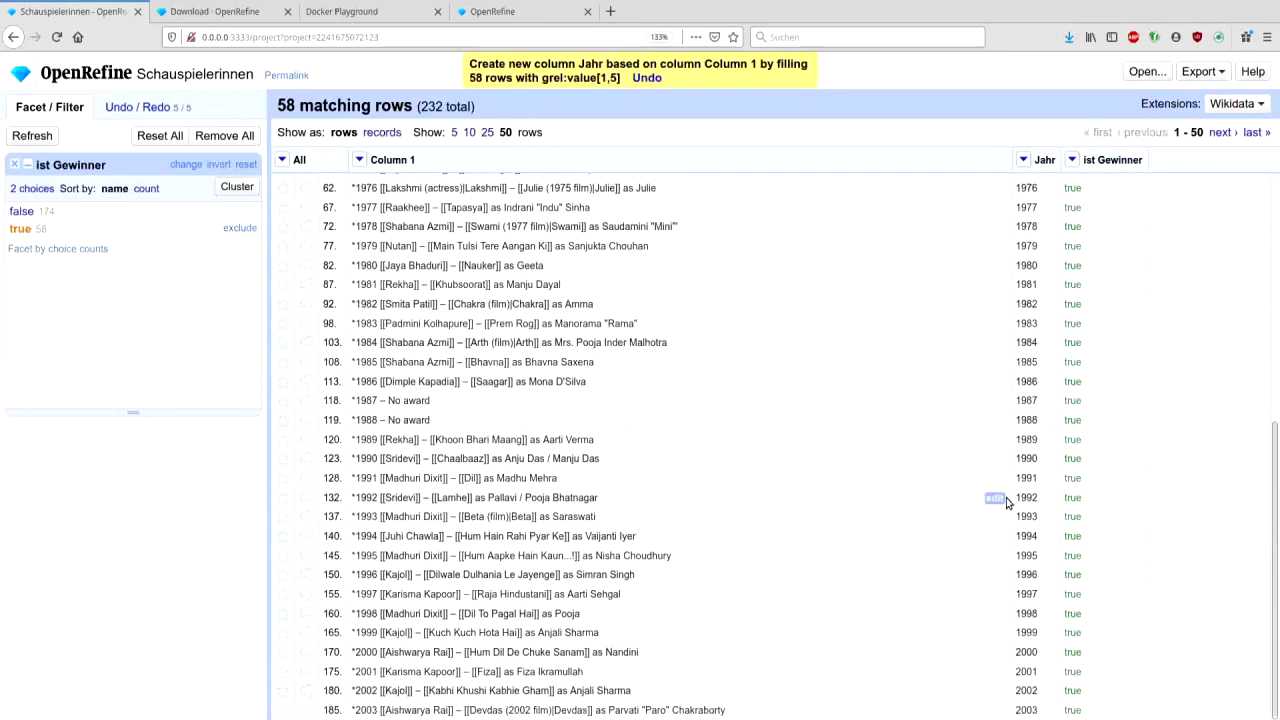
{"action": "scroll", "coordinate": [1000, 502], "scroll_direction": "up", "scroll_amount": 5}
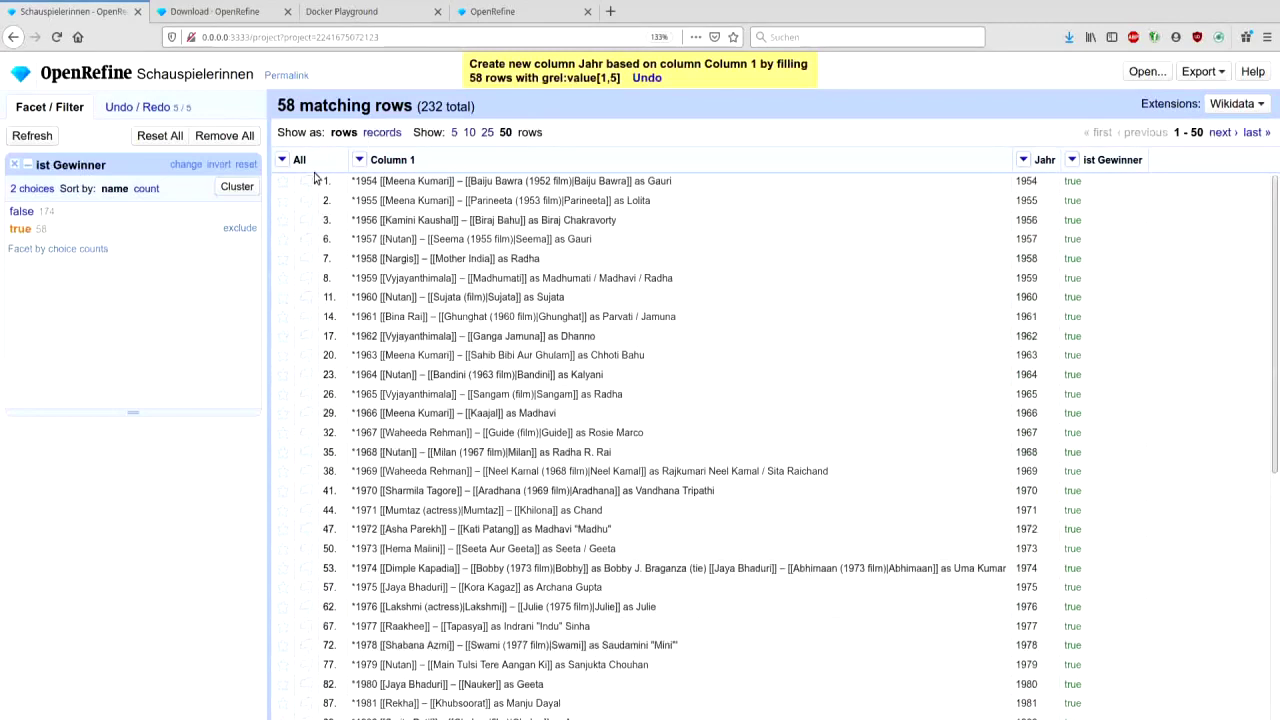
- Transform the 58 winner cells with value.substring(1), then remove the ist Gewinner facet
{"action": "left_click", "coordinate": [359, 160]}
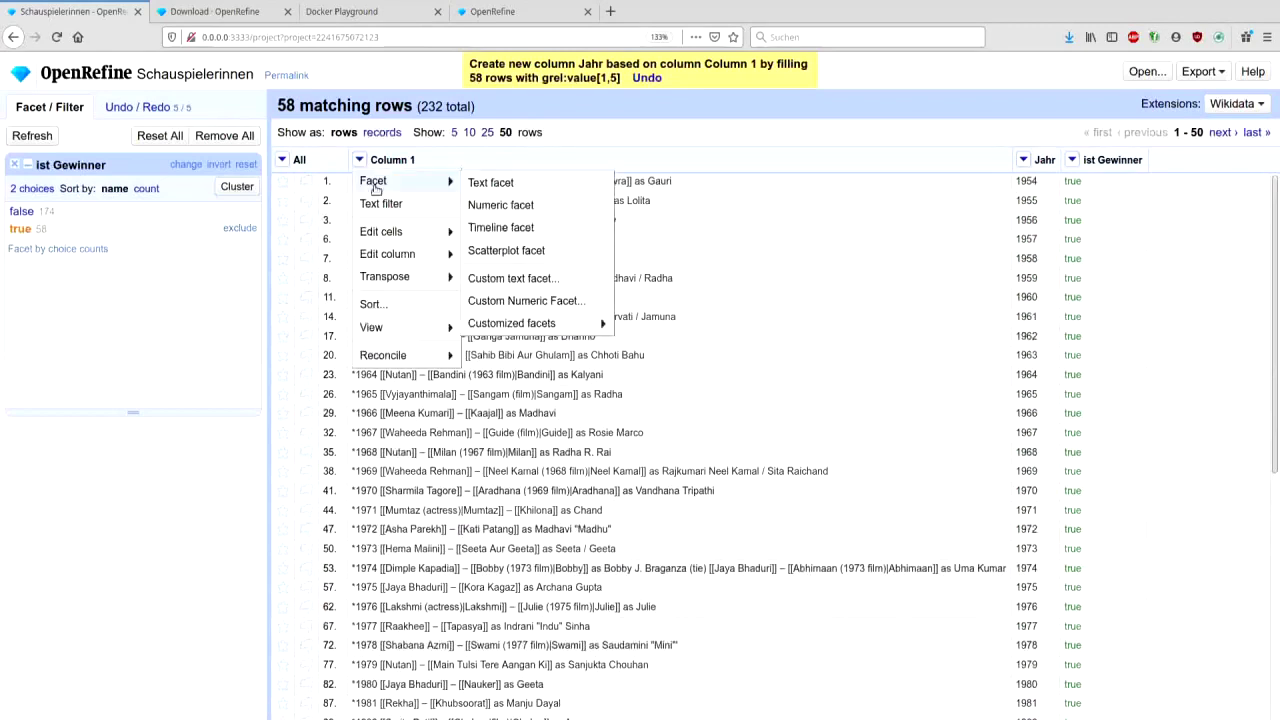
{"action": "mouse_move", "coordinate": [408, 231]}
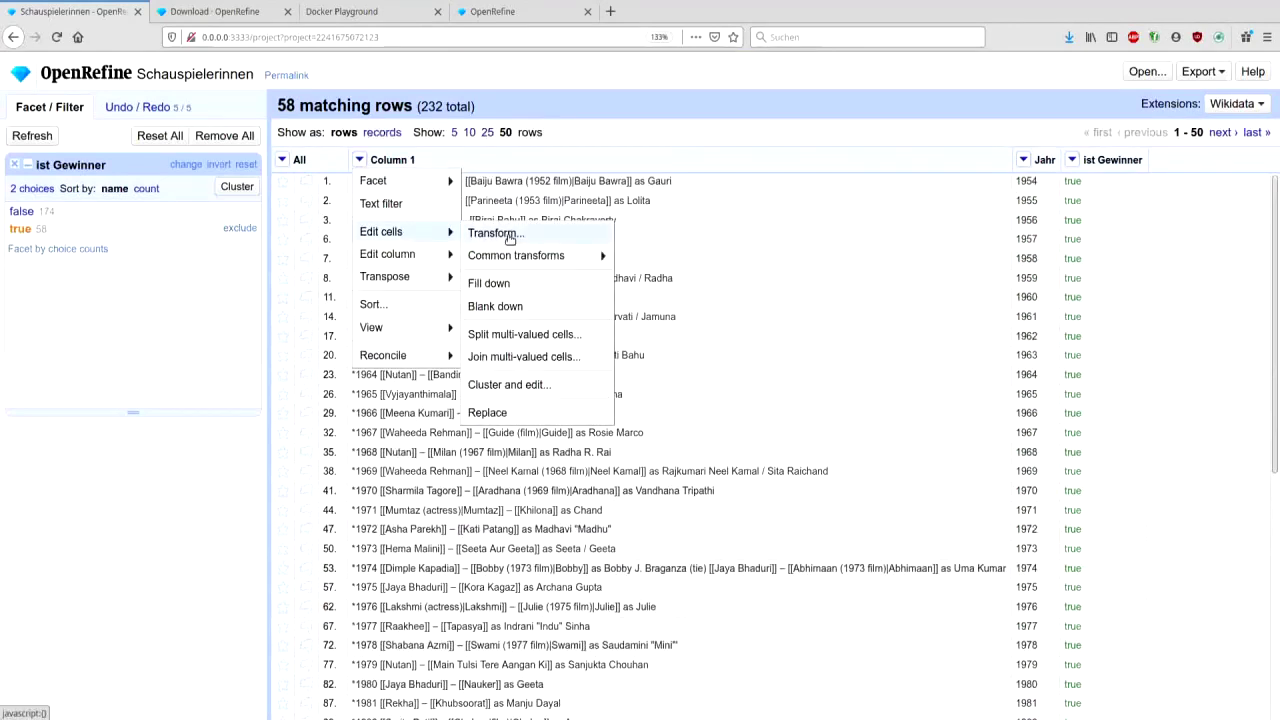
{"action": "left_click", "coordinate": [510, 233]}
{"action": "left_click", "coordinate": [464, 227]}
{"action": "type", "text": "."}
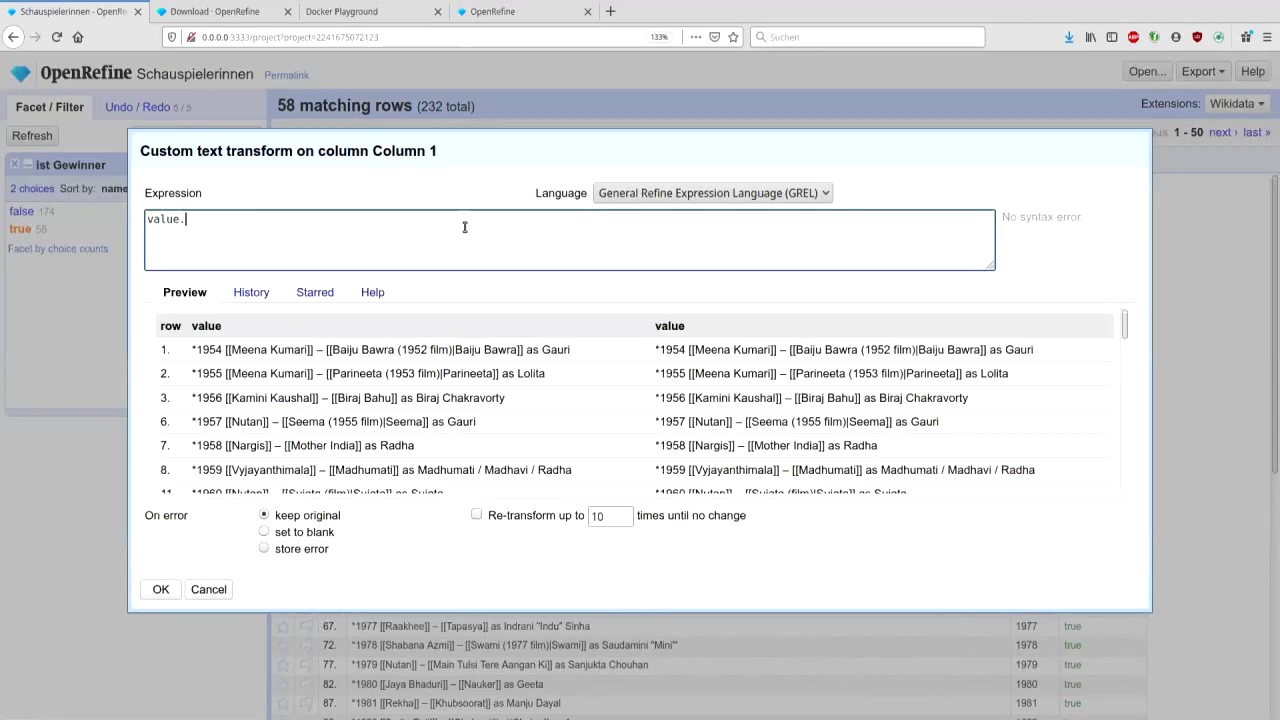
{"action": "type", "text": "substring(2)"}
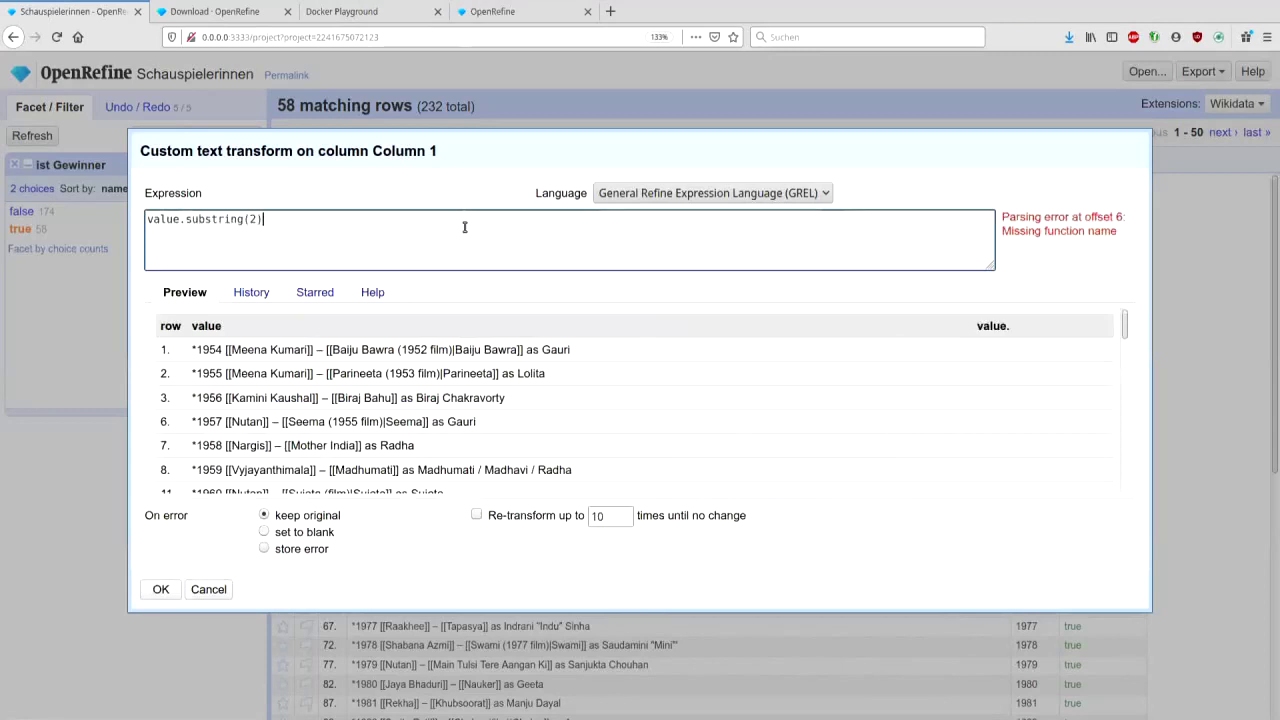
{"action": "left_click", "coordinate": [251, 218]}
{"action": "key", "text": "Delete"}
{"action": "type", "text": "1"}
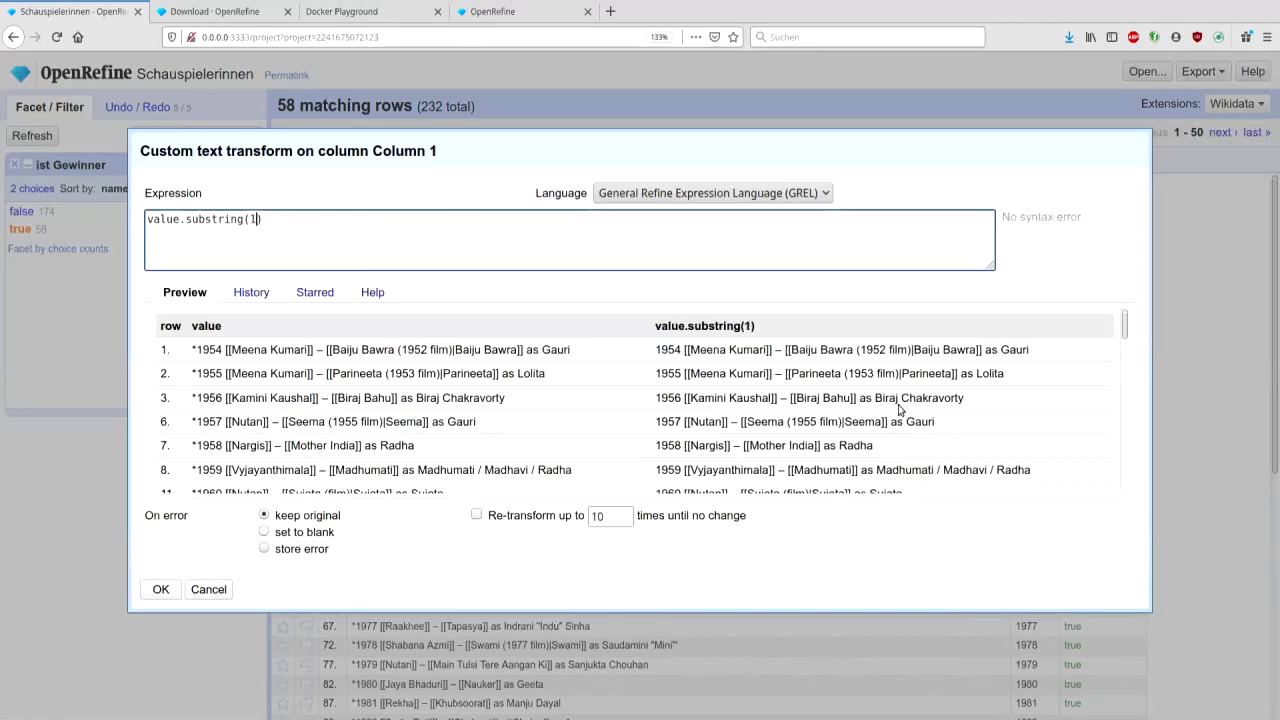
{"action": "scroll", "coordinate": [899, 408], "scroll_direction": "down", "scroll_amount": 10}
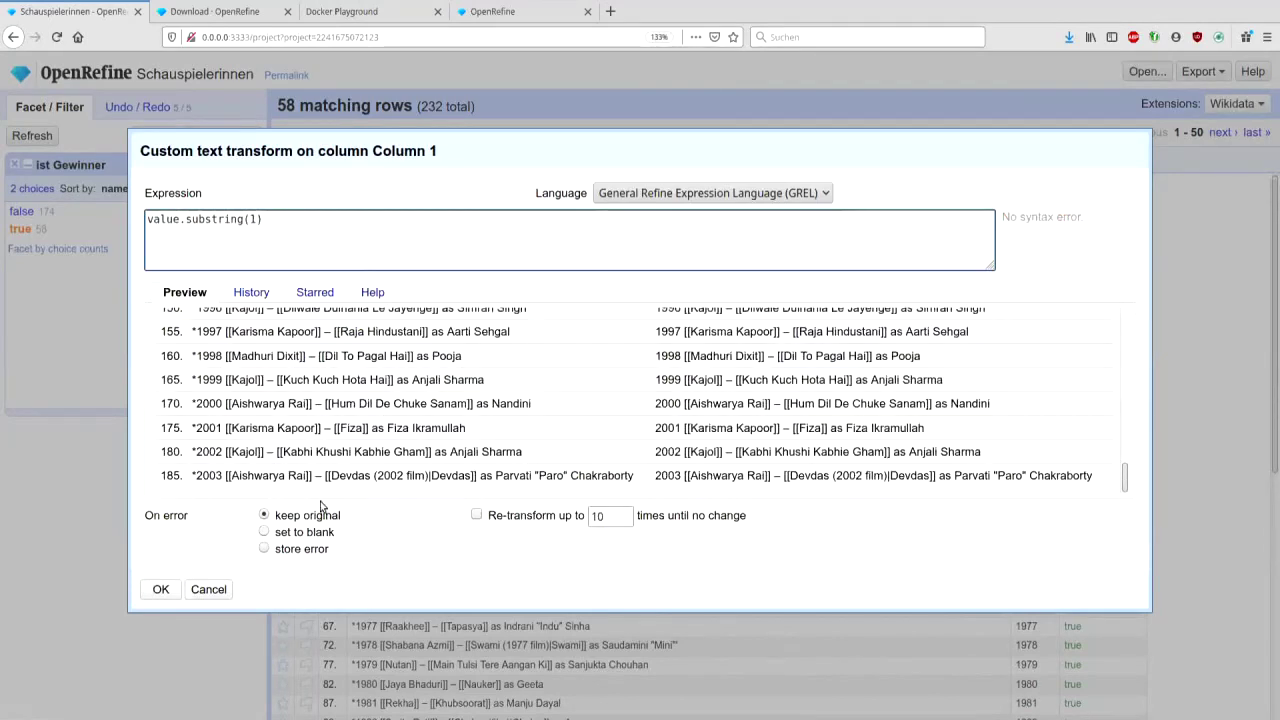
{"action": "left_click", "coordinate": [163, 590]}
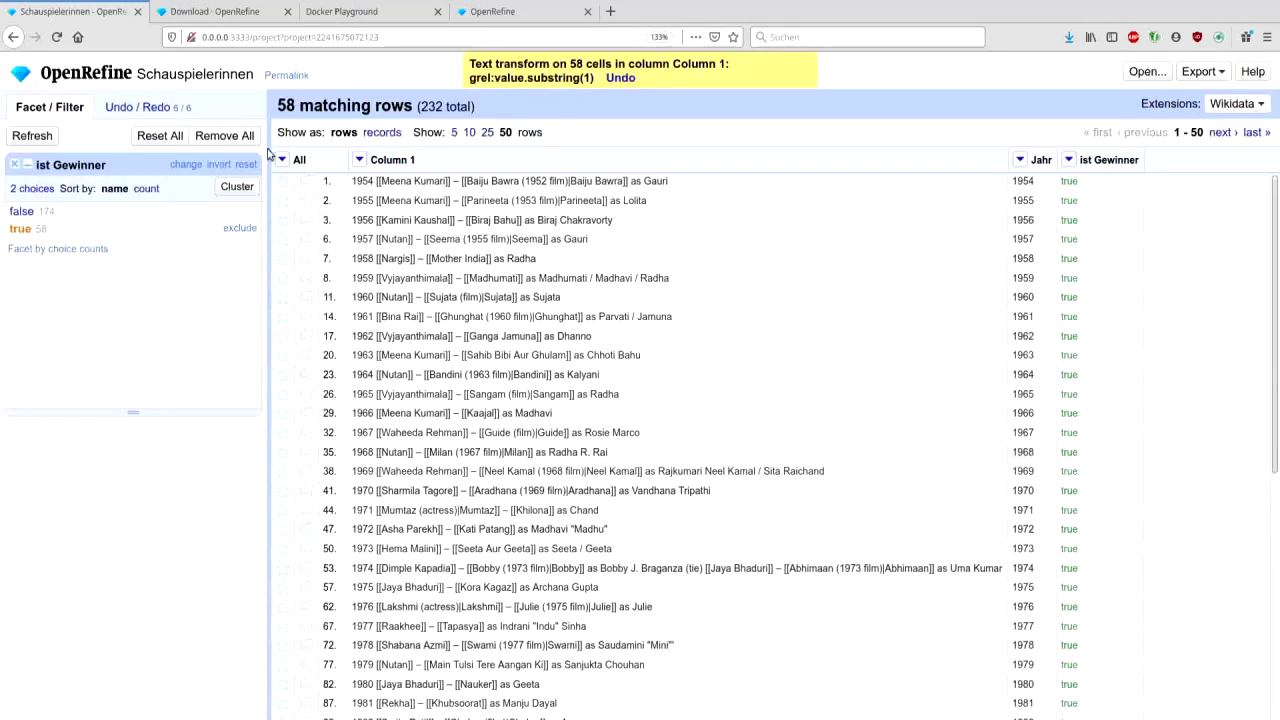
{"action": "left_click", "coordinate": [14, 164]}
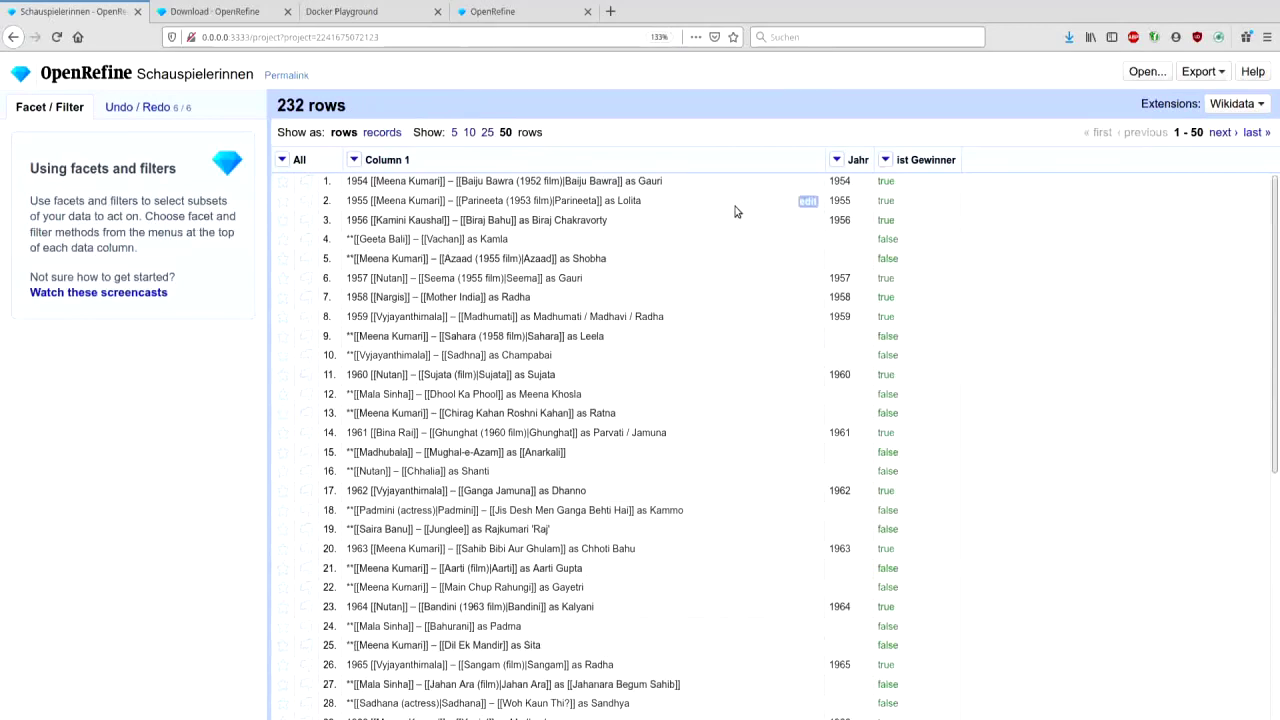
- Fill down the Jahr column, then undo that fill down from the history
{"action": "left_click", "coordinate": [837, 161]}
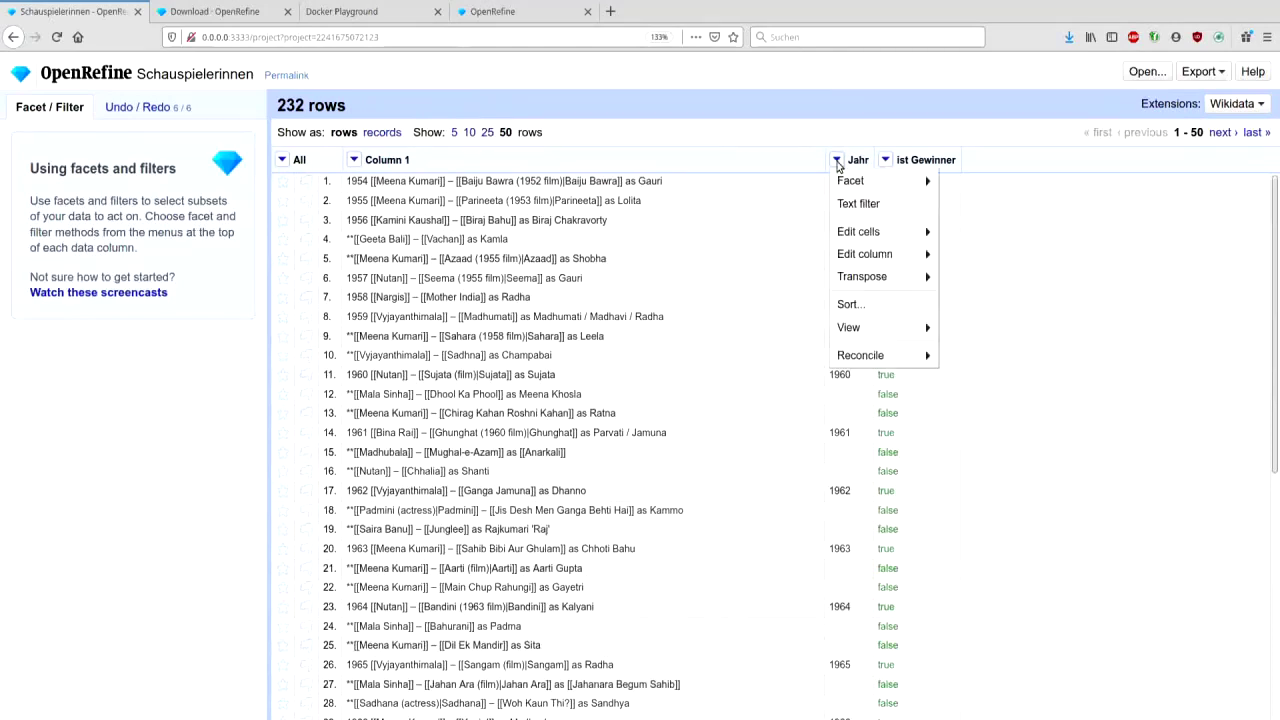
{"action": "mouse_move", "coordinate": [858, 231]}
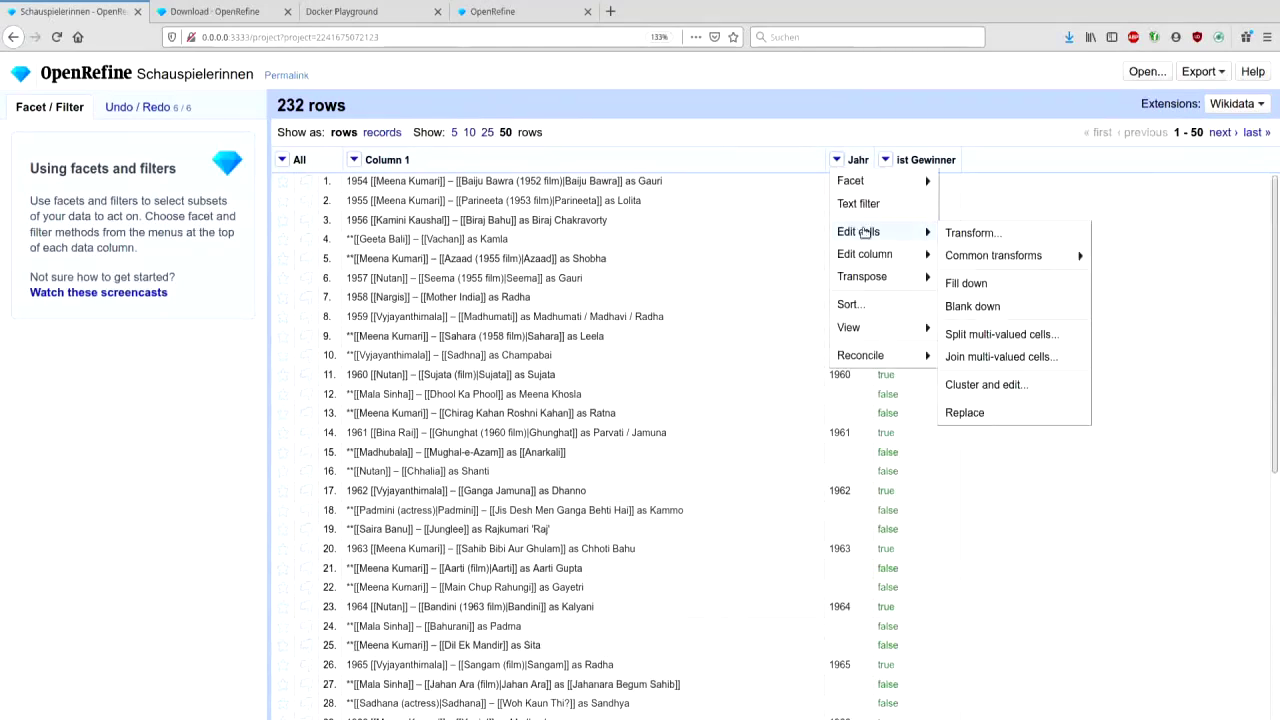
{"action": "mouse_move", "coordinate": [985, 260]}
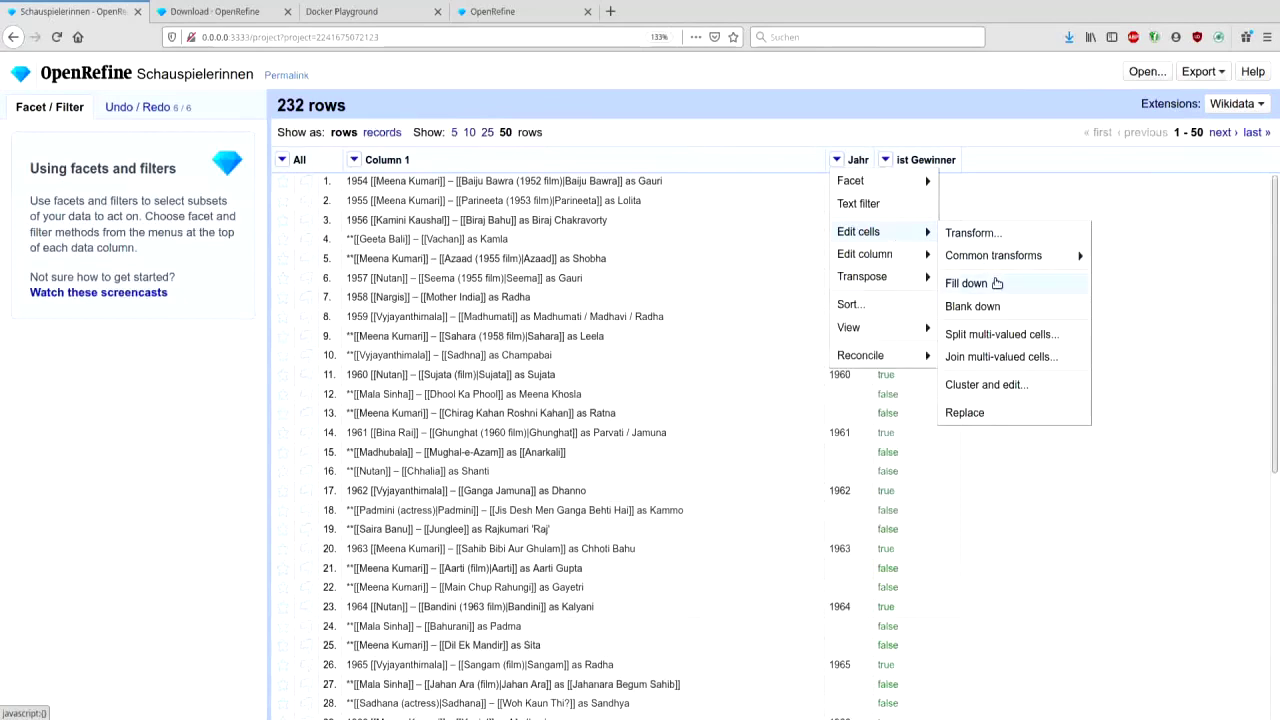
{"action": "left_click", "coordinate": [966, 283]}
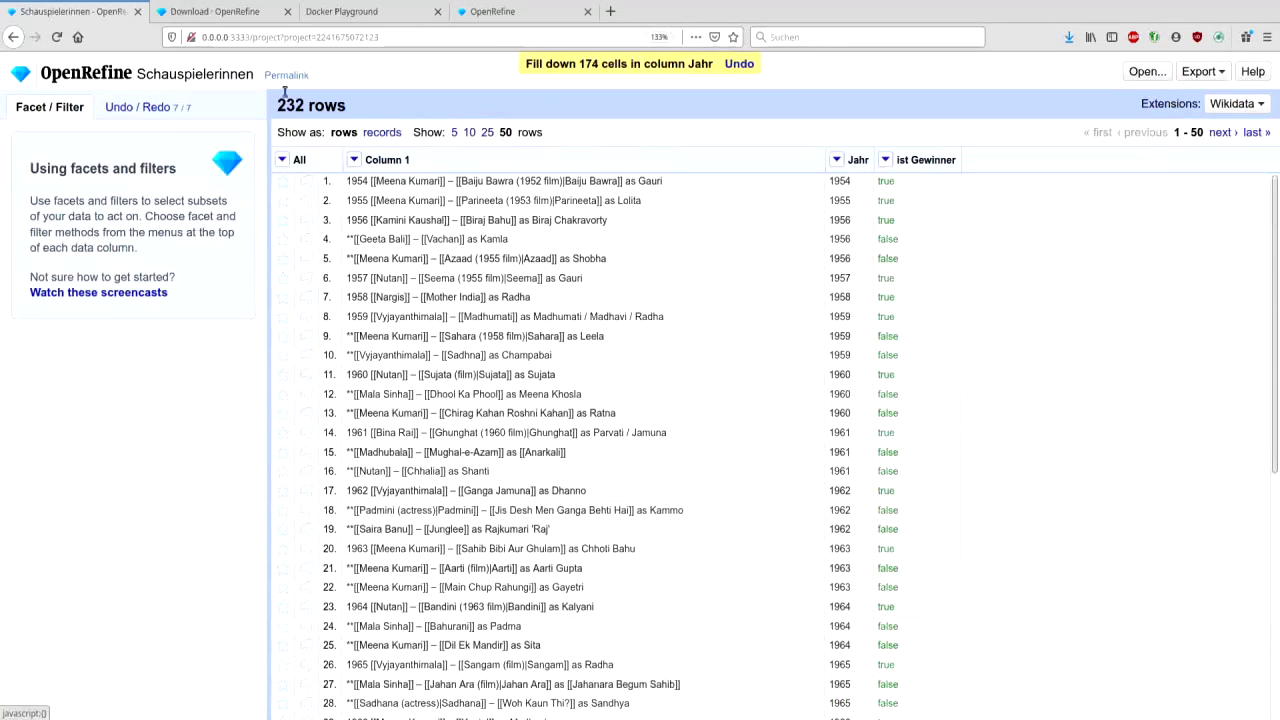
{"action": "left_click", "coordinate": [128, 107]}
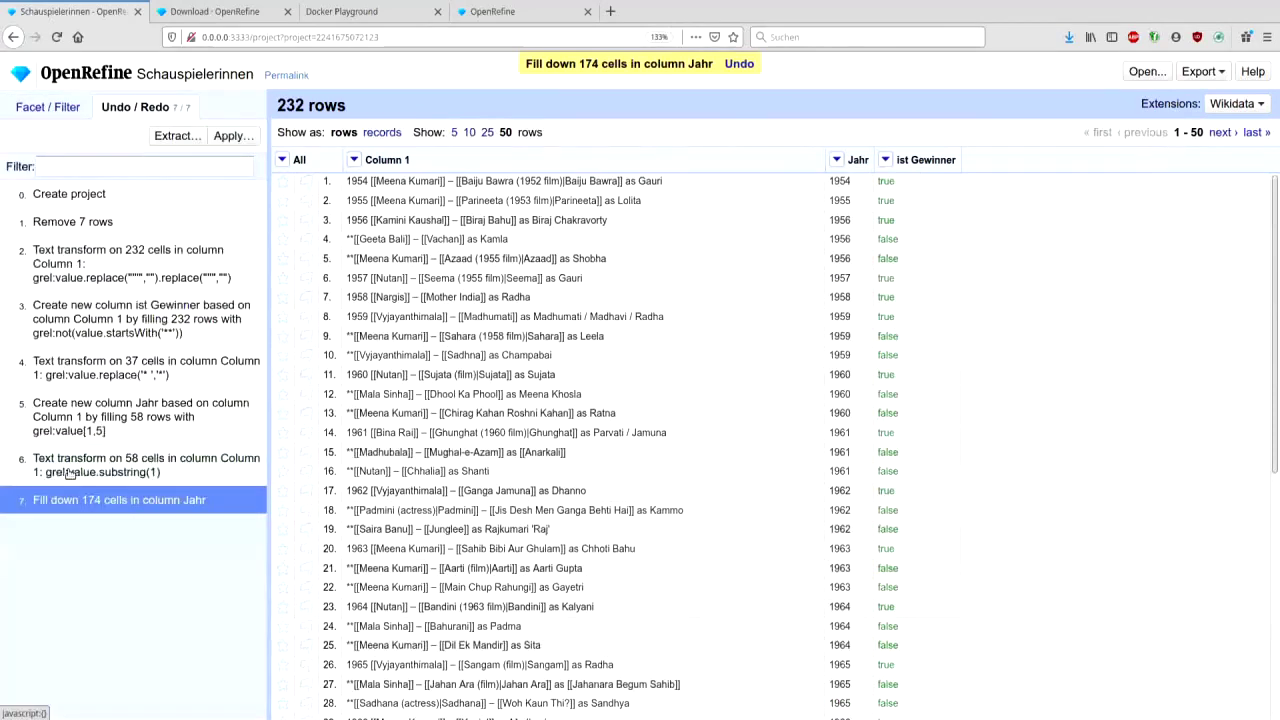
{"action": "left_click", "coordinate": [69, 468]}
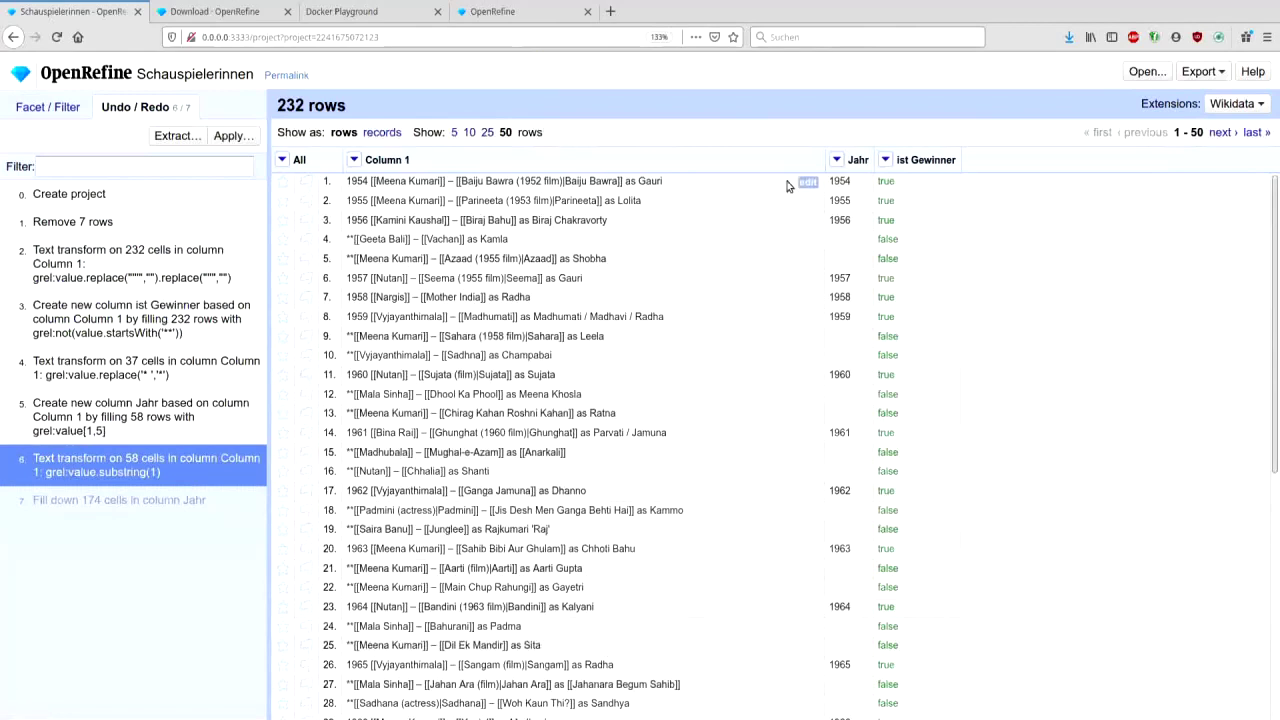
- Fill down the Jahr column again, copying years into the 174 empty cells
{"action": "left_click", "coordinate": [836, 160]}
{"action": "mouse_move", "coordinate": [858, 231]}
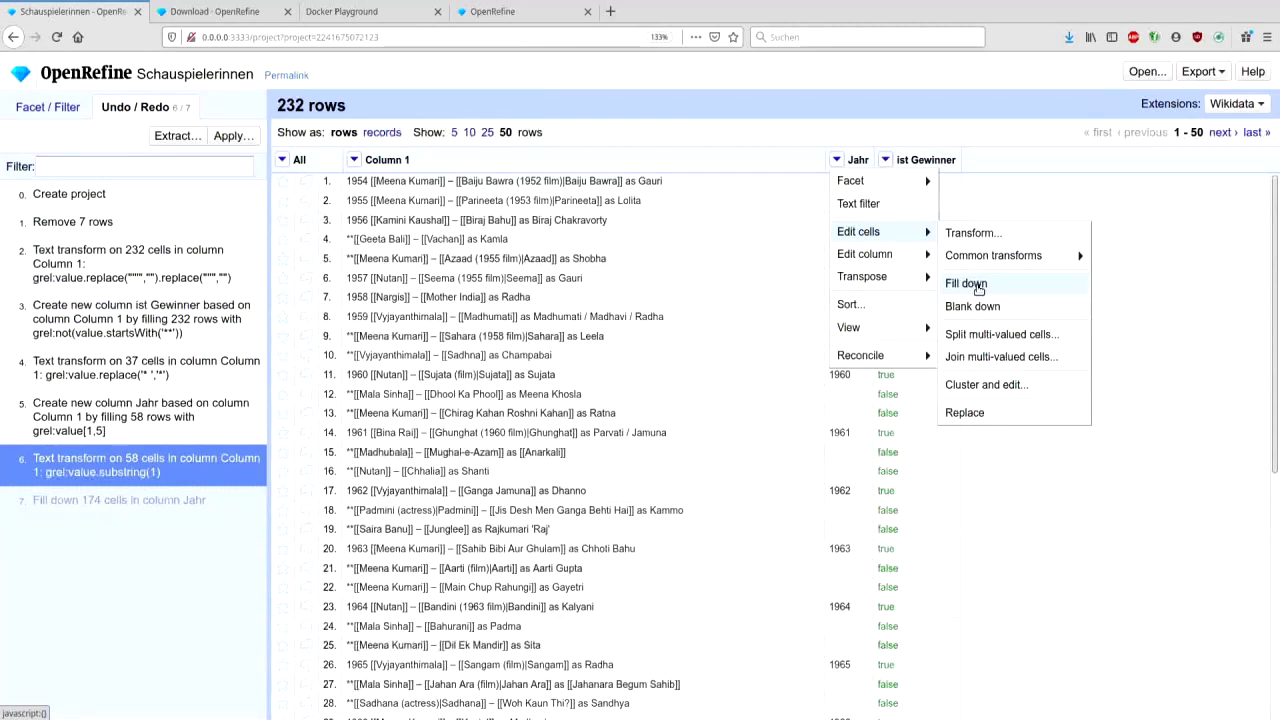
{"action": "left_click", "coordinate": [966, 284]}
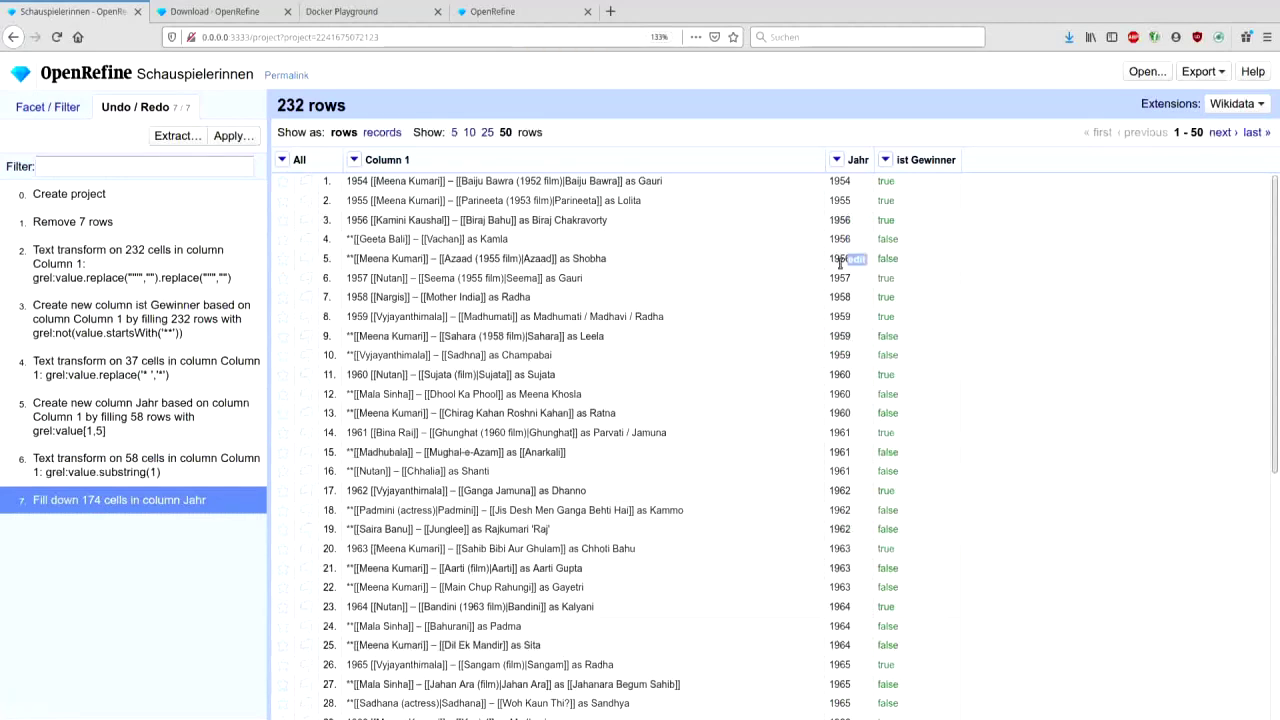
{"action": "scroll", "coordinate": [840, 263], "scroll_direction": "down", "scroll_amount": 1}
{"action": "scroll", "coordinate": [840, 263], "scroll_direction": "down", "scroll_amount": 4}
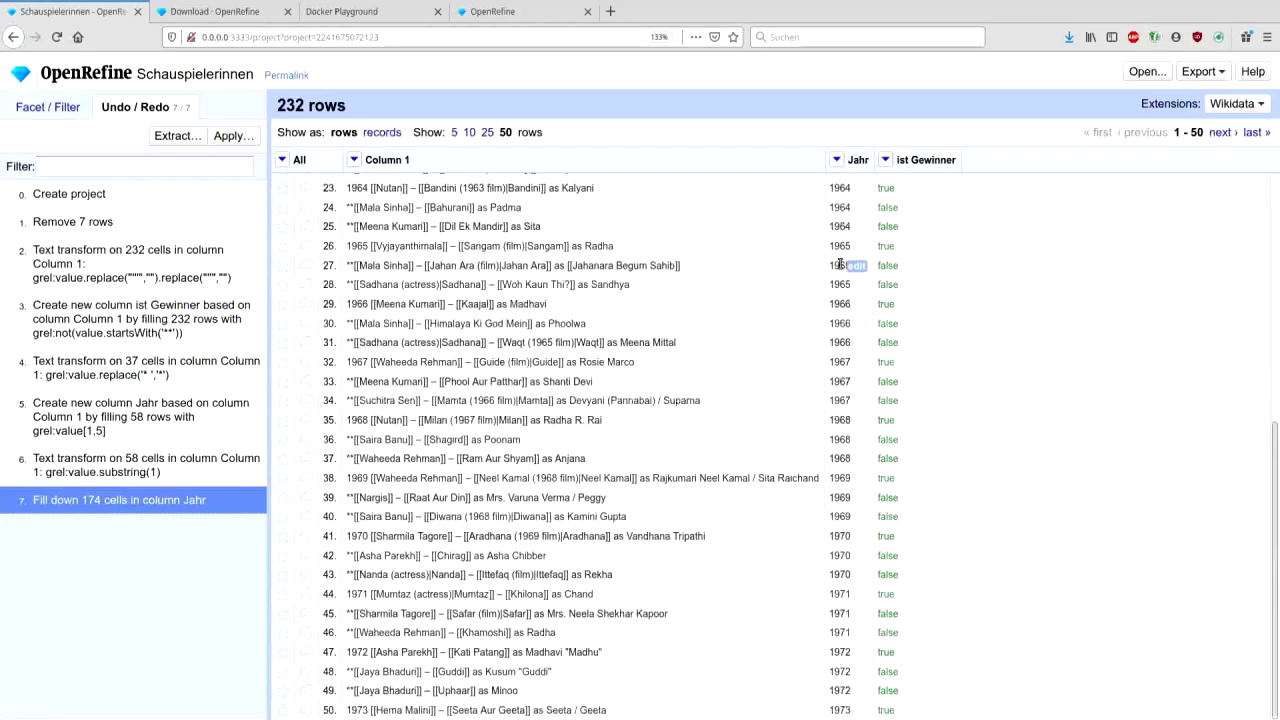
{"action": "scroll", "coordinate": [840, 265], "scroll_direction": "up", "scroll_amount": 5}
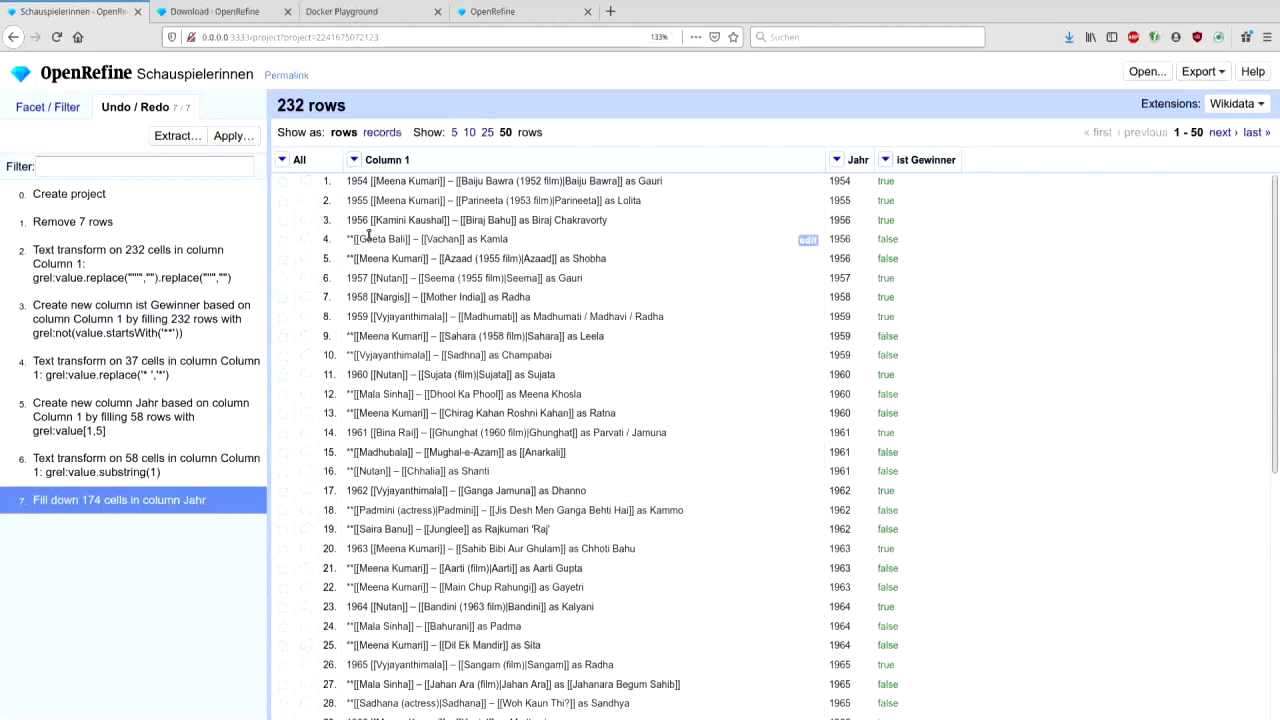
- Add a text facet on ist Gewinner and filter to the true winner rows
{"action": "left_click", "coordinate": [356, 162]}
{"action": "mouse_move", "coordinate": [400, 232]}
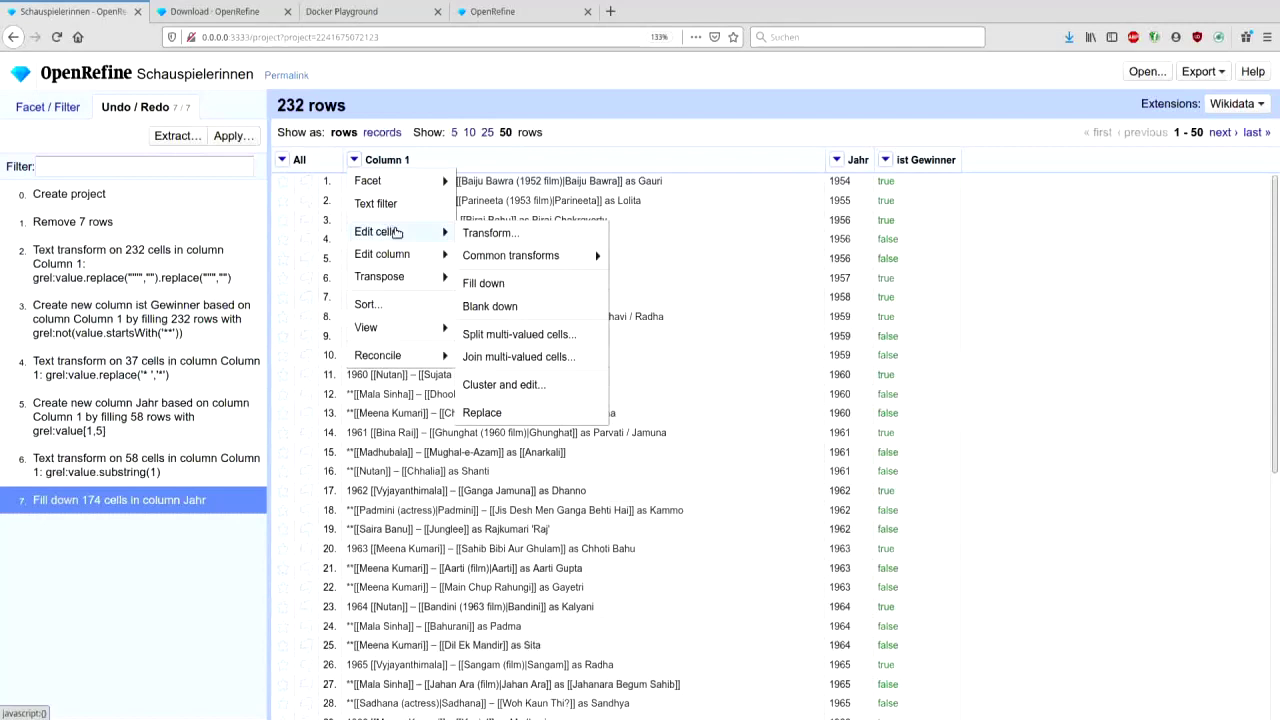
{"action": "left_click", "coordinate": [491, 236]}
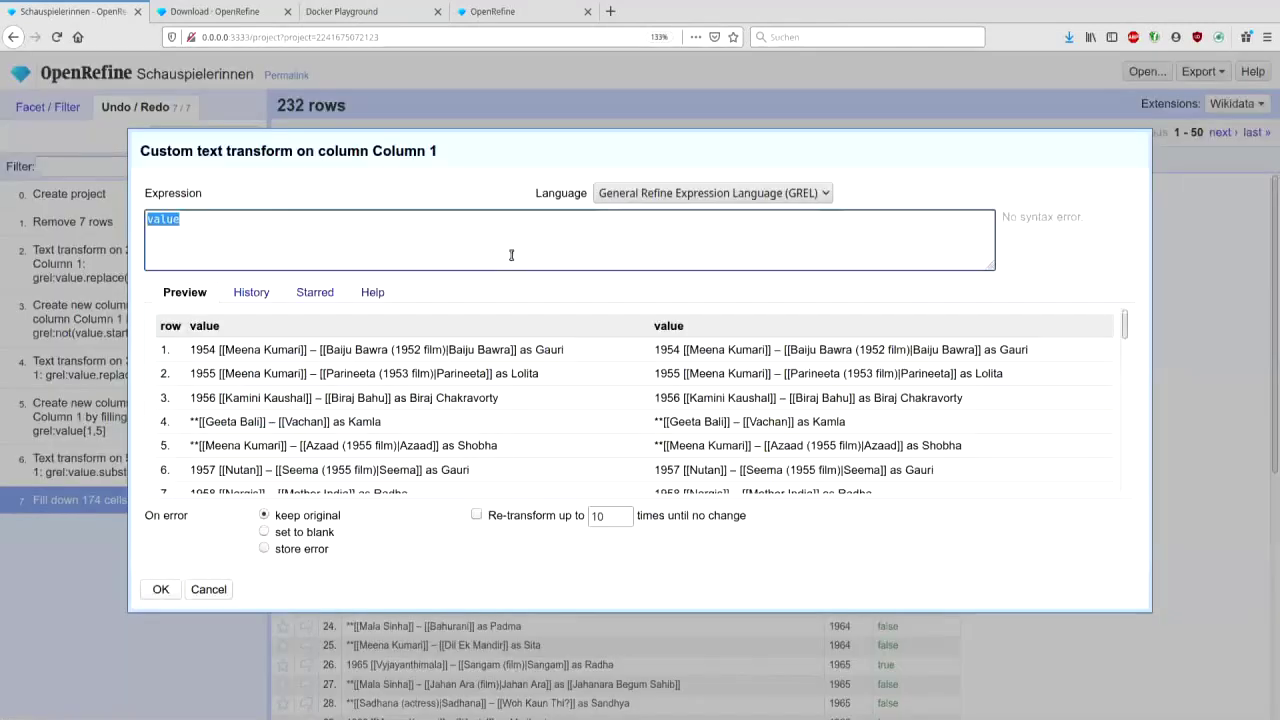
{"action": "key", "text": "Escape"}
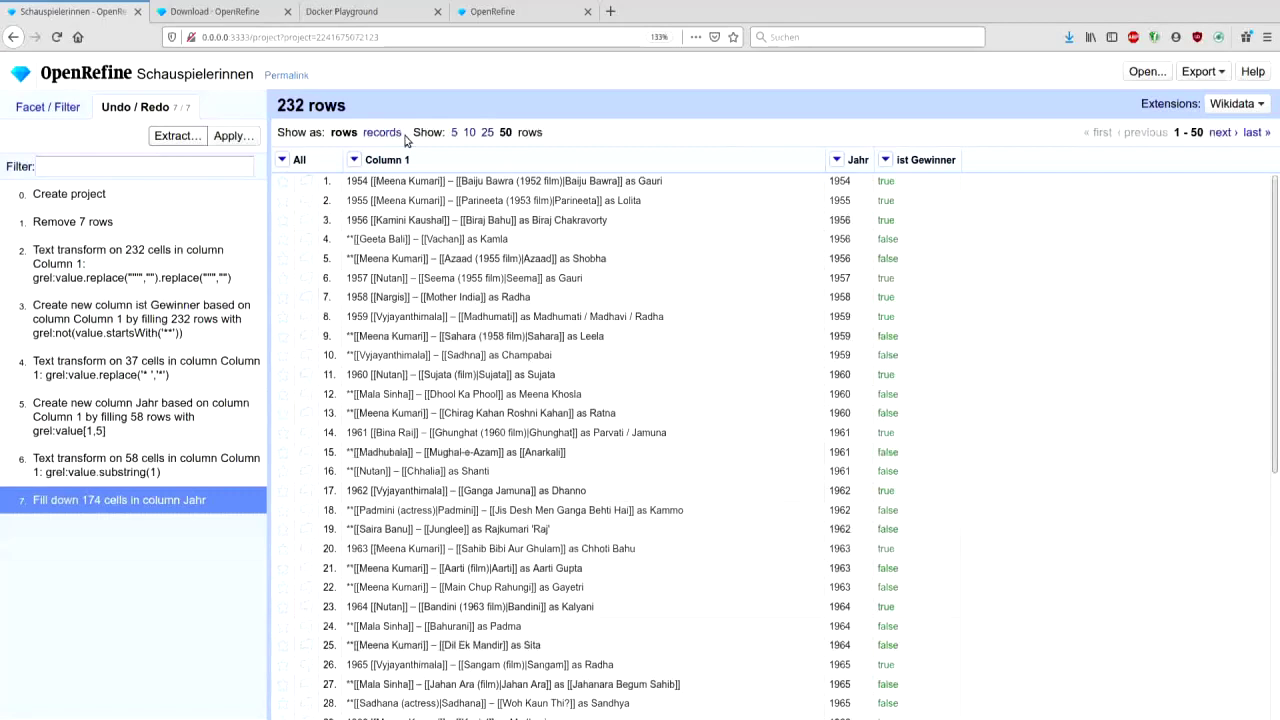
{"action": "left_click", "coordinate": [886, 160]}
{"action": "mouse_move", "coordinate": [910, 177]}
{"action": "left_click", "coordinate": [1040, 178]}
{"action": "left_click", "coordinate": [19, 229]}
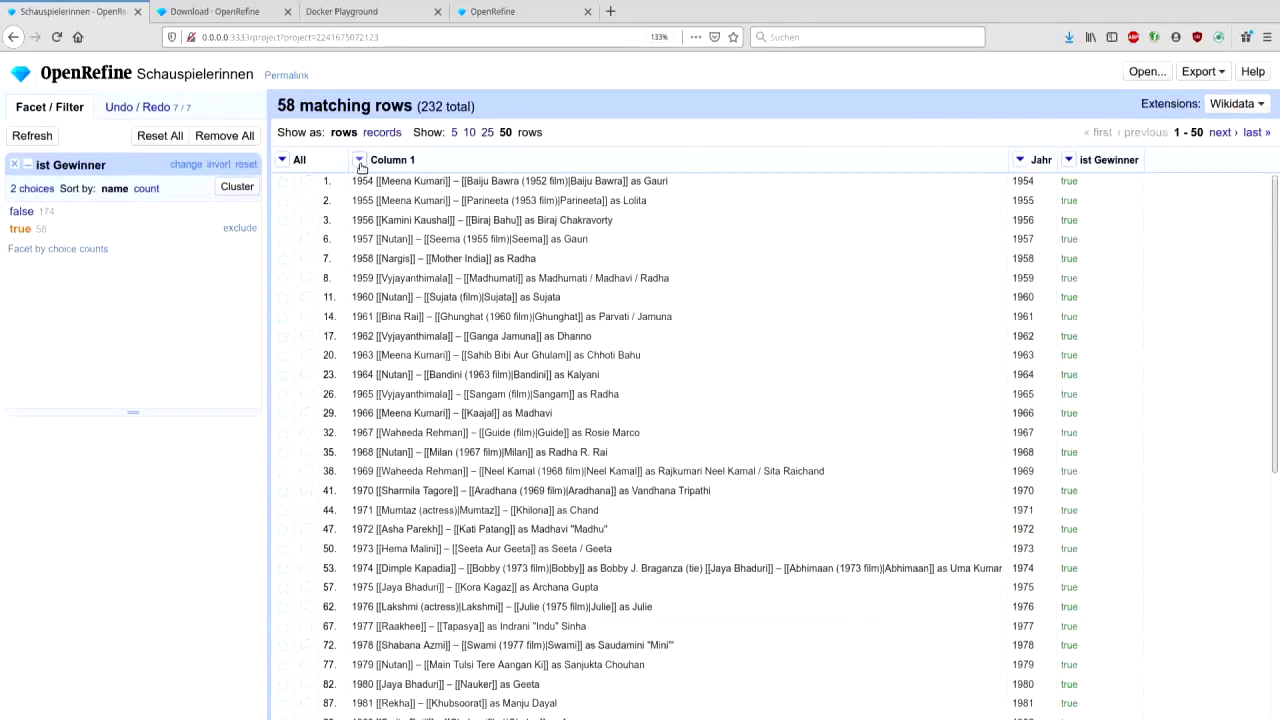
- Clear and reapply the true filter on the ist Gewinner facet
{"action": "left_click", "coordinate": [359, 160]}
{"action": "mouse_move", "coordinate": [397, 231]}
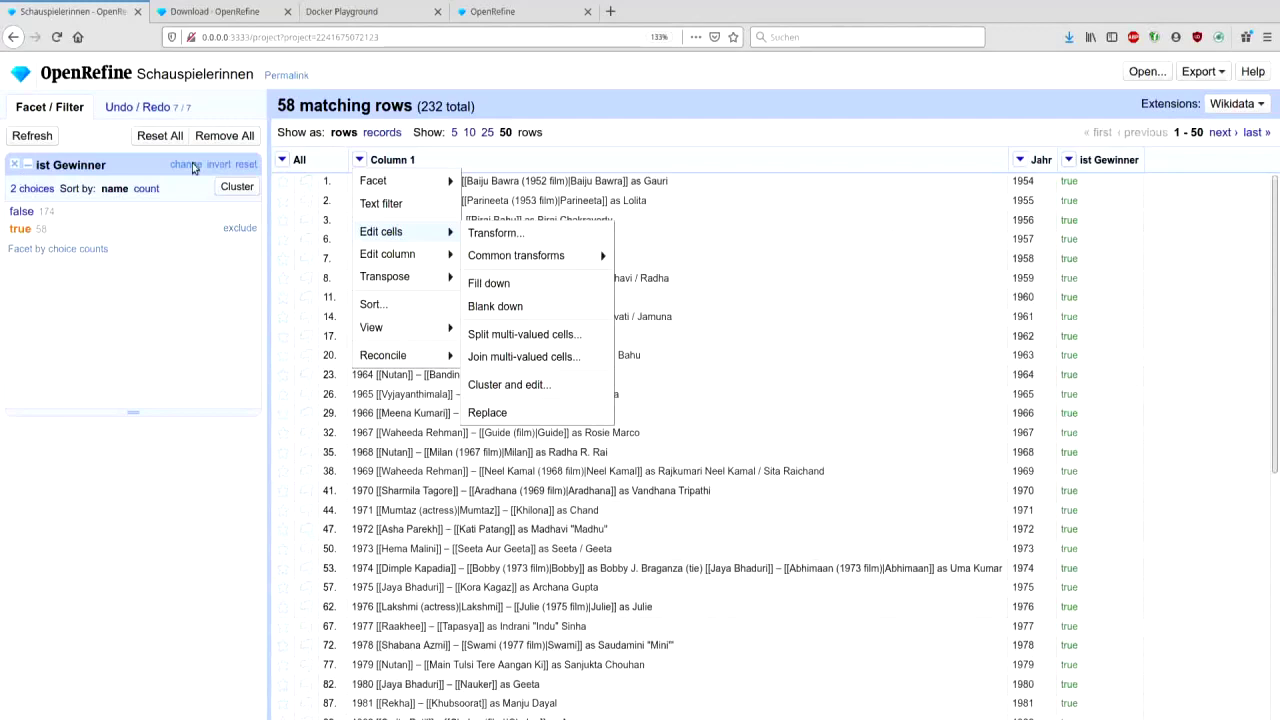
{"action": "left_click", "coordinate": [243, 166]}
{"action": "left_click", "coordinate": [244, 165]}
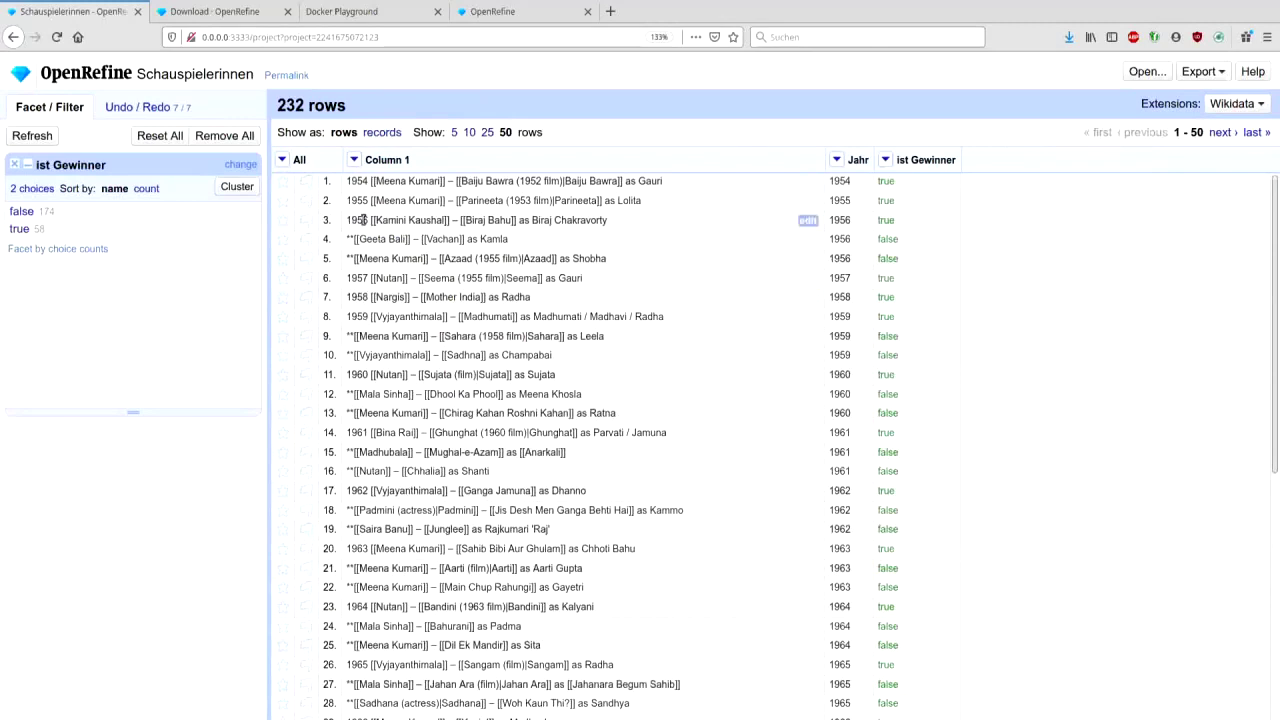
{"action": "left_click", "coordinate": [19, 229]}
- Strip the year from winner entries with value.substring(5), then filter to false rows
{"action": "left_click", "coordinate": [359, 161]}
{"action": "mouse_move", "coordinate": [371, 181]}
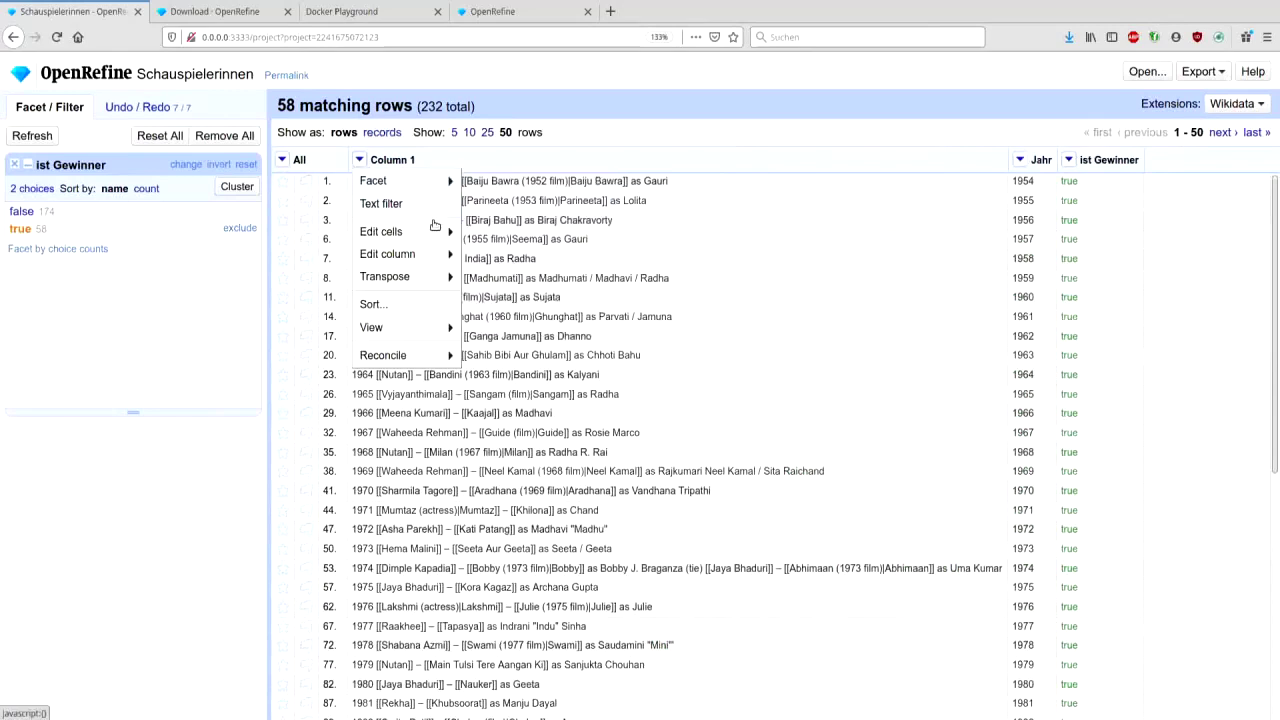
{"action": "left_click", "coordinate": [505, 233]}
{"action": "left_click", "coordinate": [527, 241]}
{"action": "type", "text": ".substring(4)"}
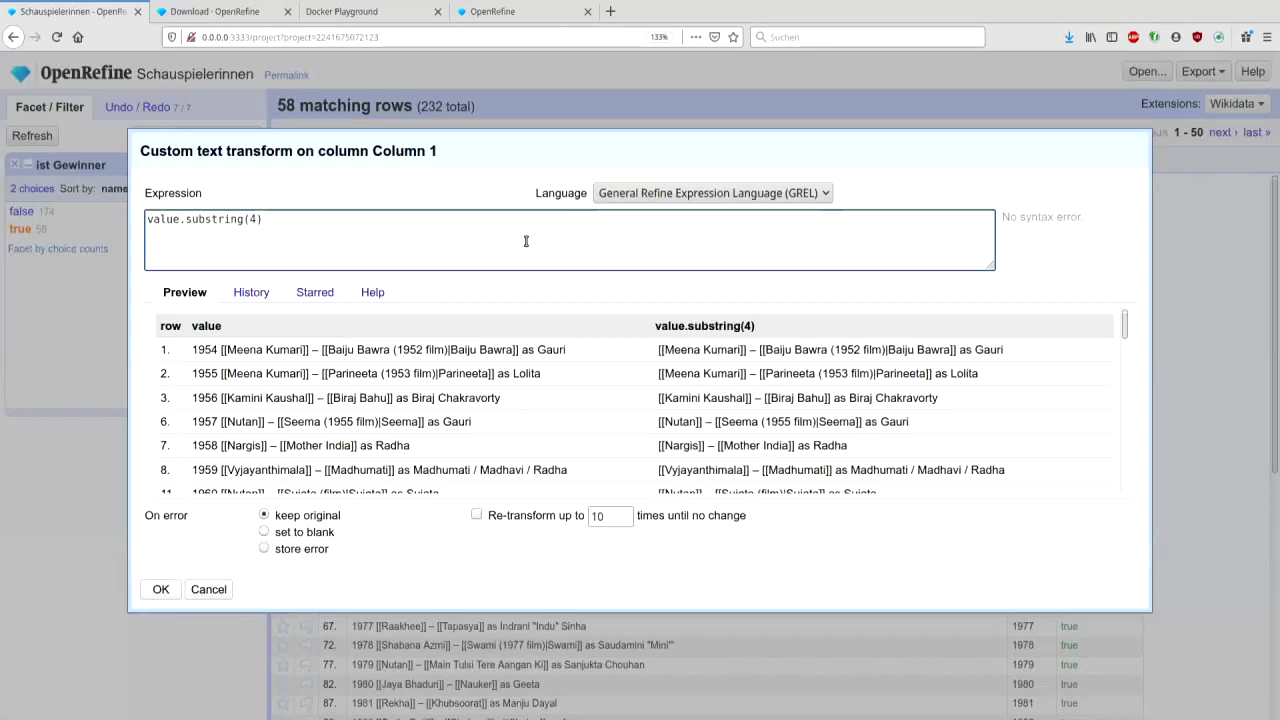
{"action": "key", "text": "BackSpace"}
{"action": "type", "text": "5"}
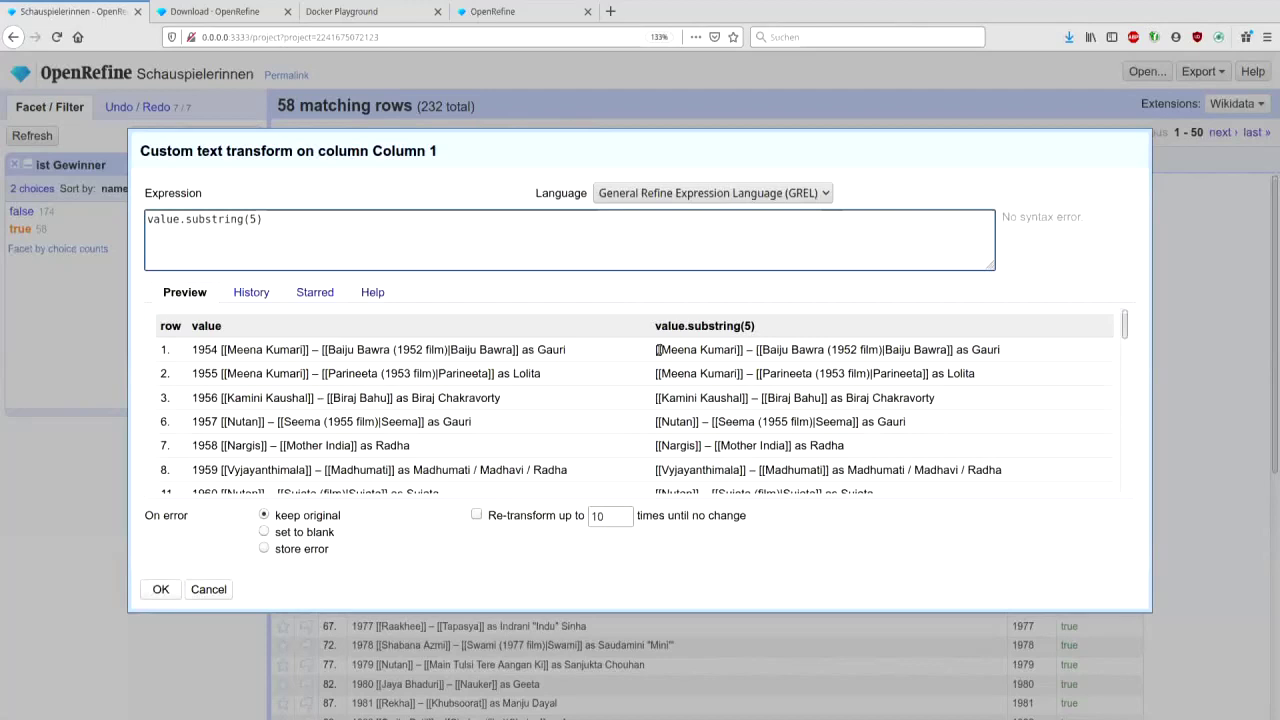
{"action": "left_click", "coordinate": [160, 589]}
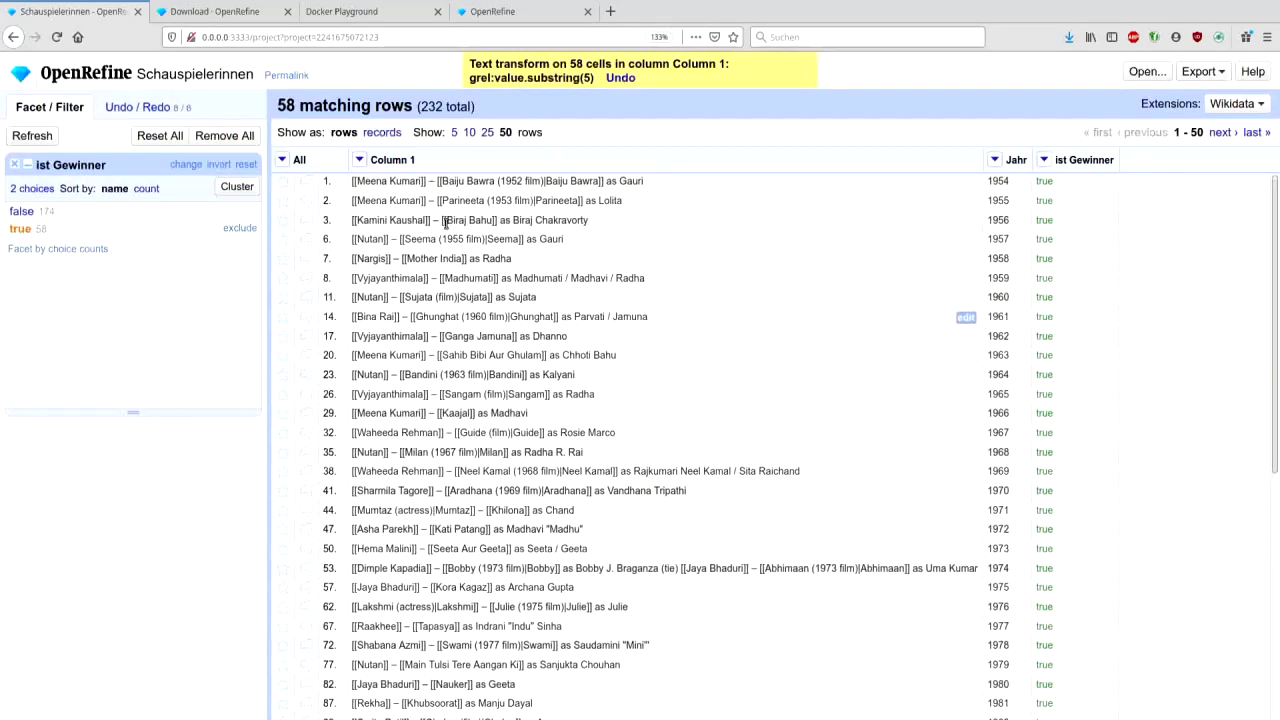
{"action": "left_click", "coordinate": [21, 212]}
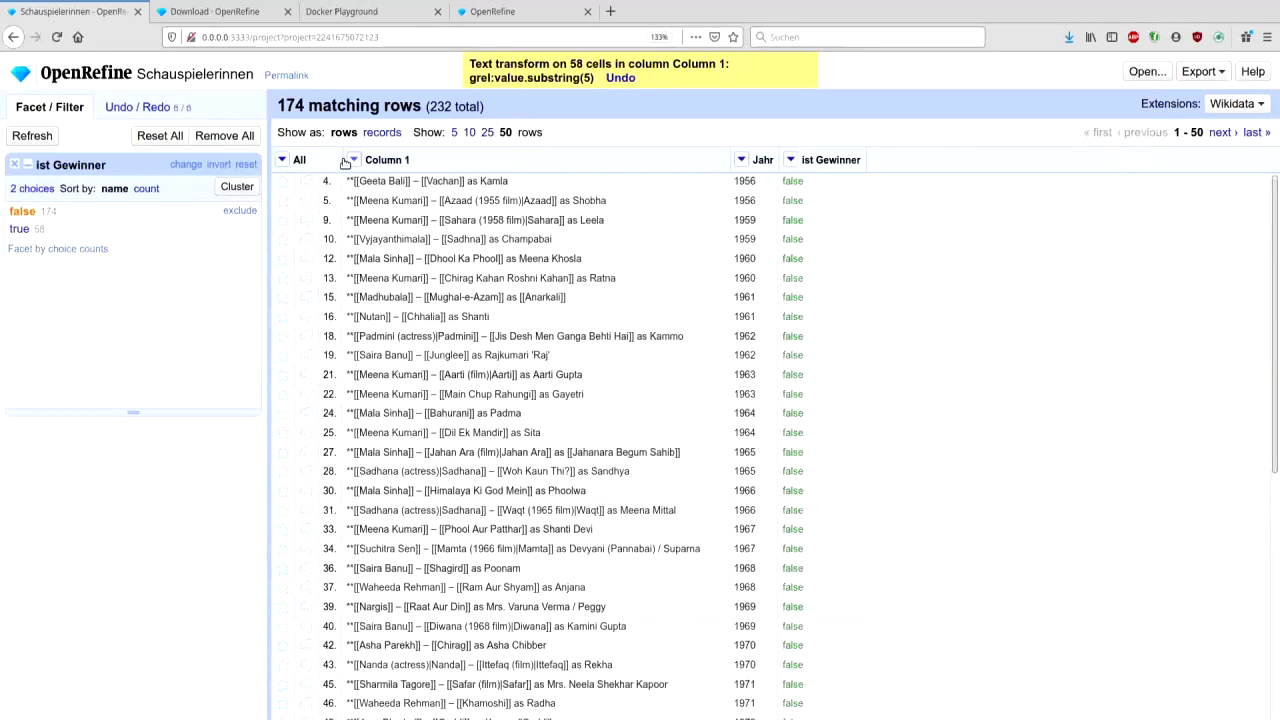
- Strip the double asterisks from the 174 non-winner entries with value.substring(2)
{"action": "left_click", "coordinate": [354, 160]}
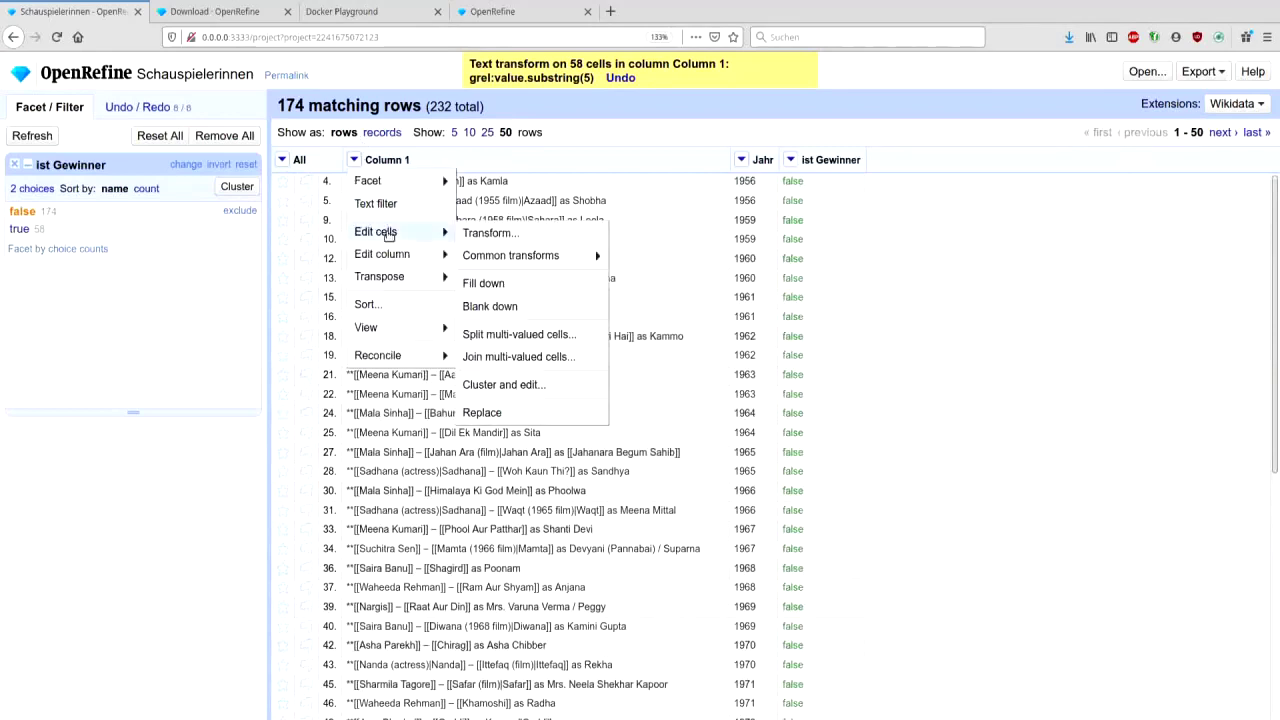
{"action": "left_click", "coordinate": [486, 232]}
{"action": "left_click", "coordinate": [524, 234]}
{"action": "type", "text": ".substring(2)"}
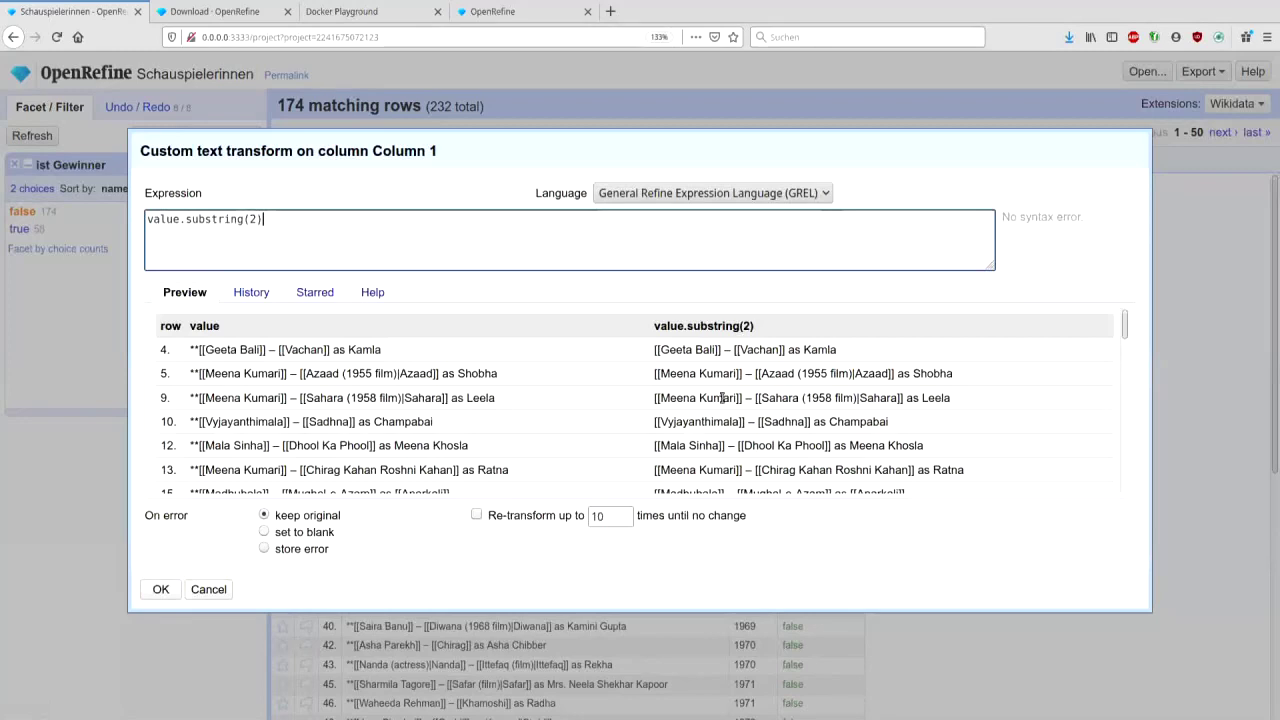
{"action": "left_click", "coordinate": [160, 590]}
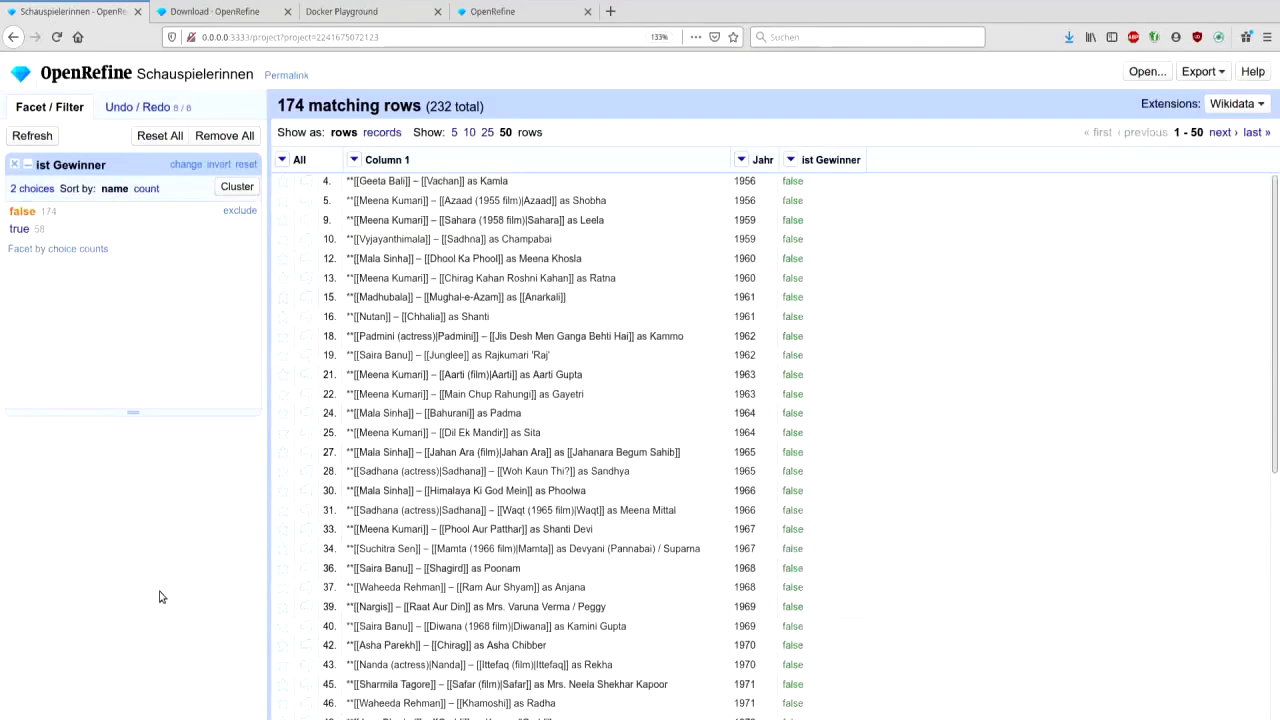
- Reset the ist Gewinner facet and scroll through all 232 rows
{"action": "left_click", "coordinate": [246, 165]}
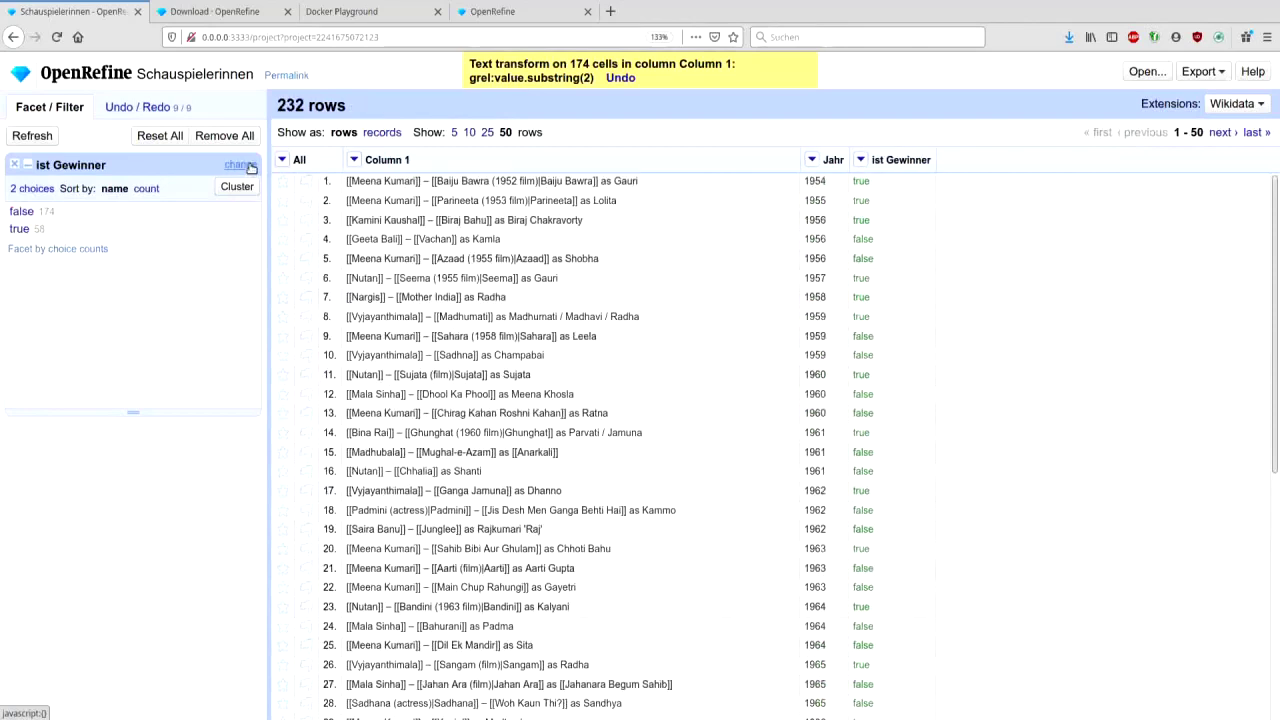
{"action": "scroll", "coordinate": [572, 304], "scroll_direction": "down", "scroll_amount": 5}
{"action": "scroll", "coordinate": [572, 304], "scroll_direction": "down", "scroll_amount": 1}
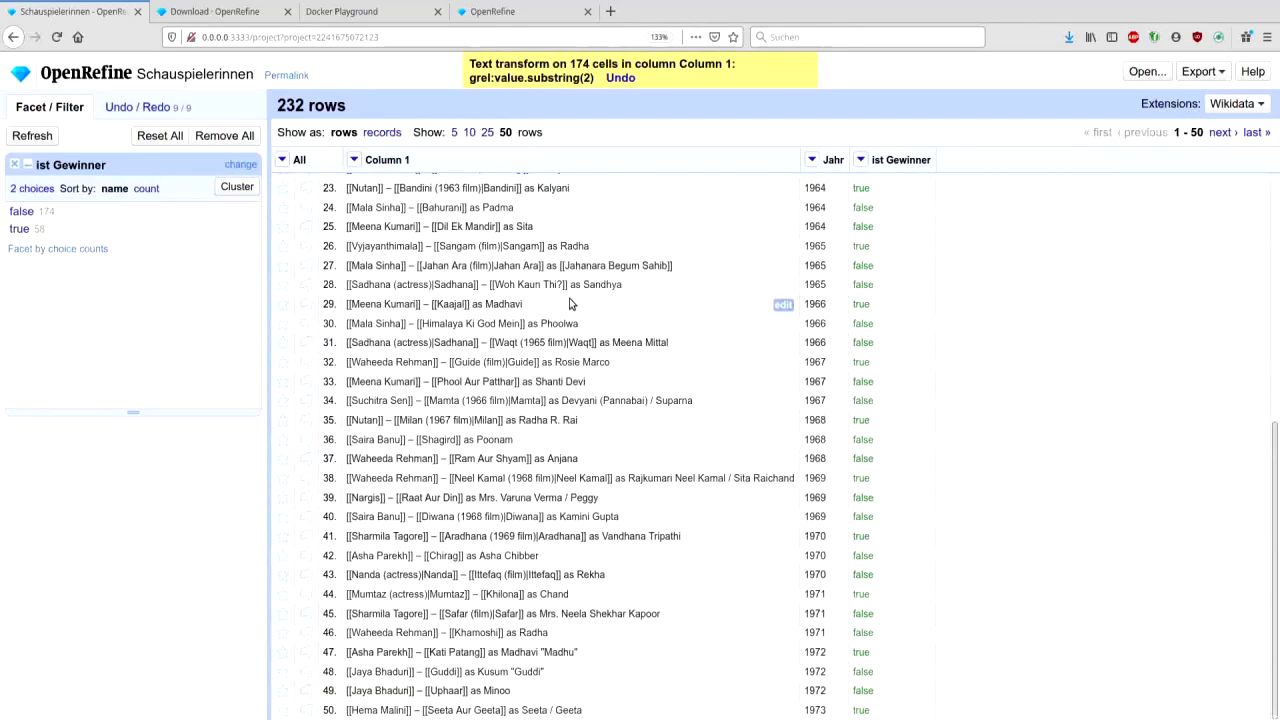
{"action": "scroll", "coordinate": [570, 304], "scroll_direction": "up", "scroll_amount": 5}
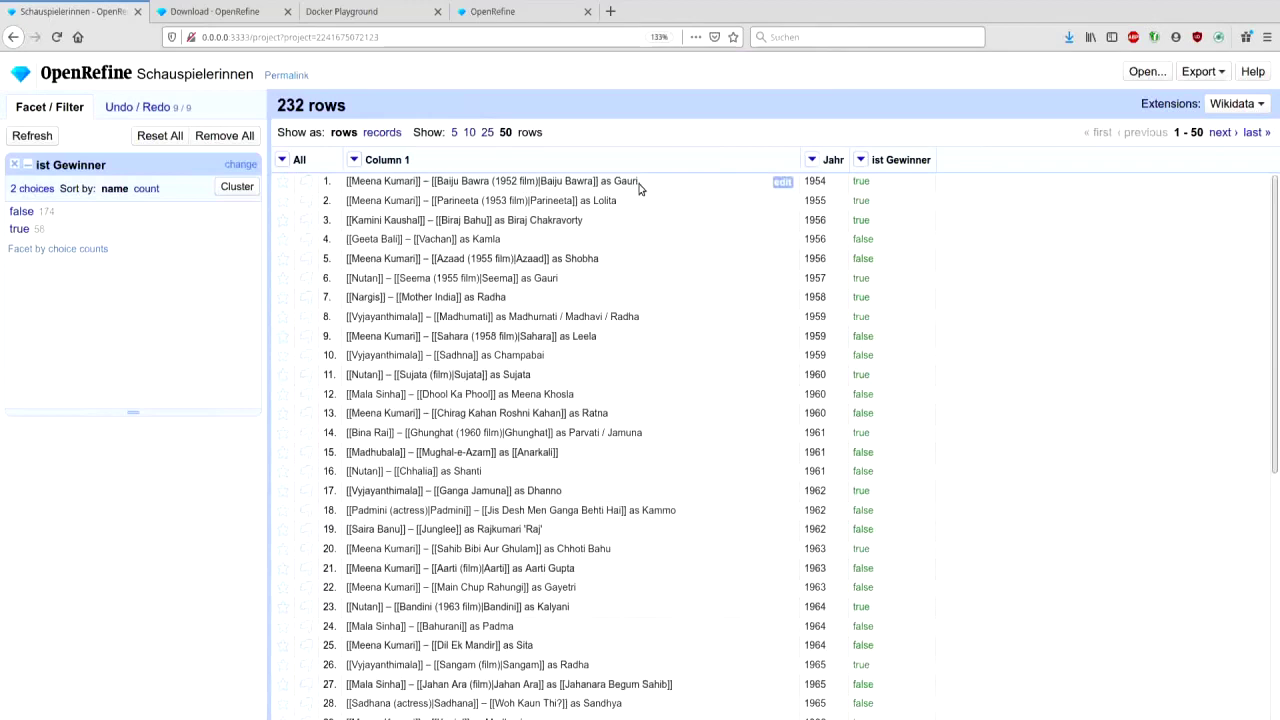
- Split Column 1 on a '-' separator into at most 2 columns
{"action": "left_click", "coordinate": [355, 162]}
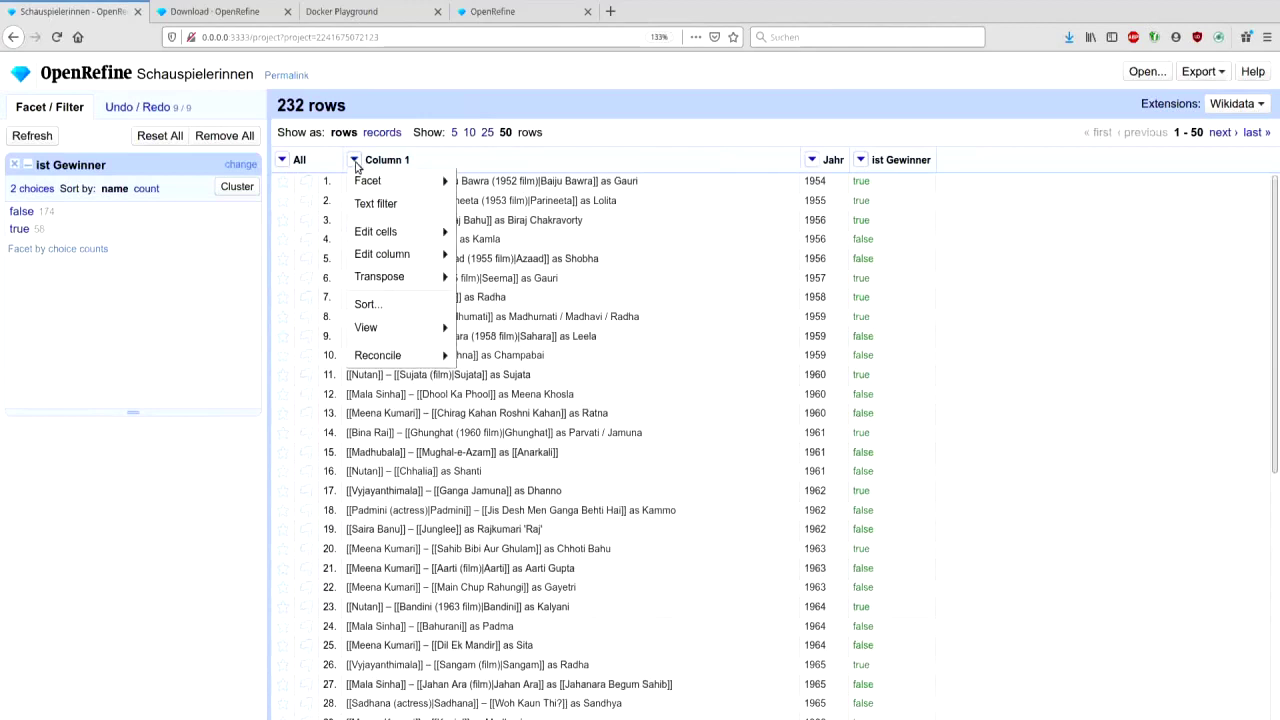
{"action": "mouse_move", "coordinate": [393, 261]}
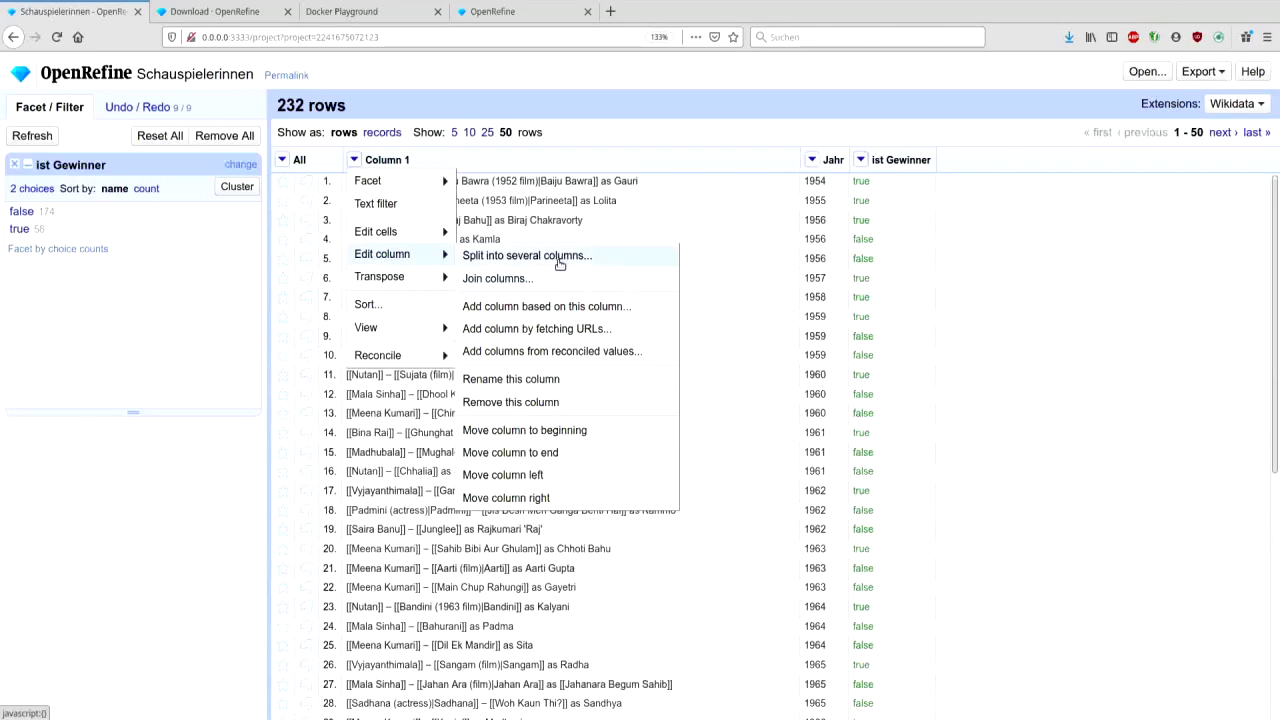
{"action": "left_click", "coordinate": [559, 258]}
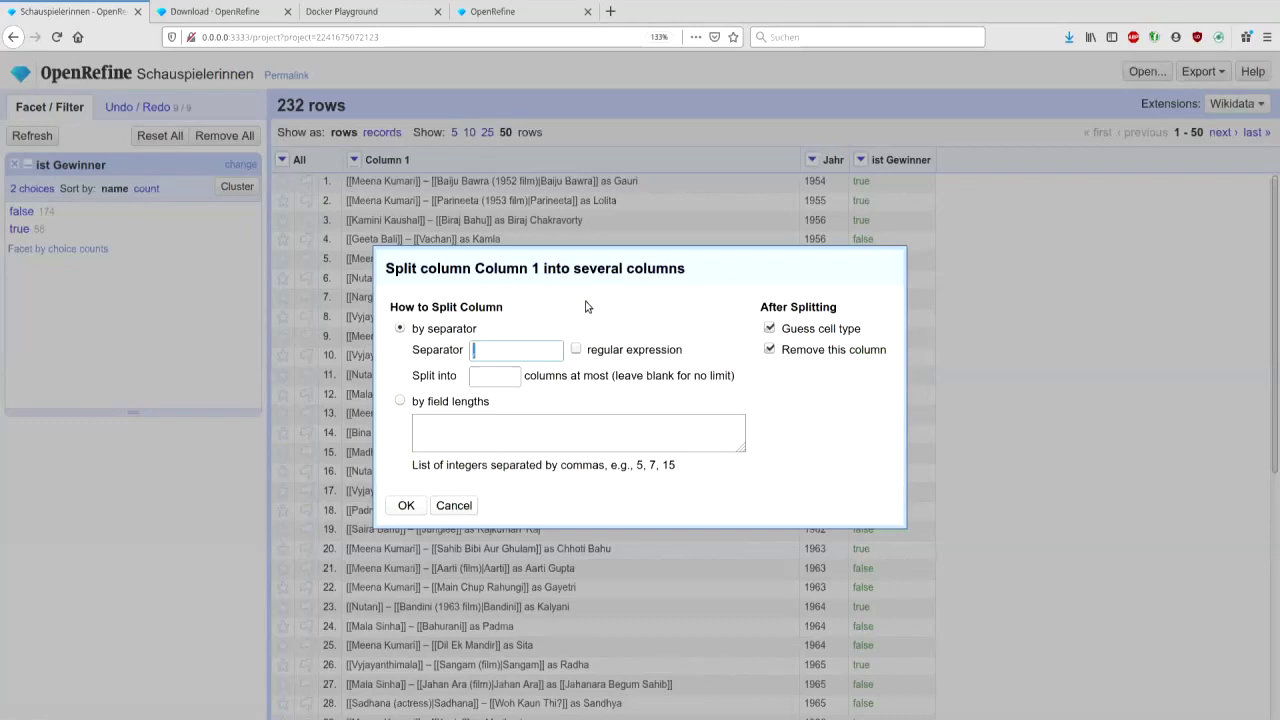
{"action": "type", "text": "-"}
{"action": "left_click", "coordinate": [500, 380]}
{"action": "type", "text": "2"}
{"action": "left_click", "coordinate": [410, 504]}
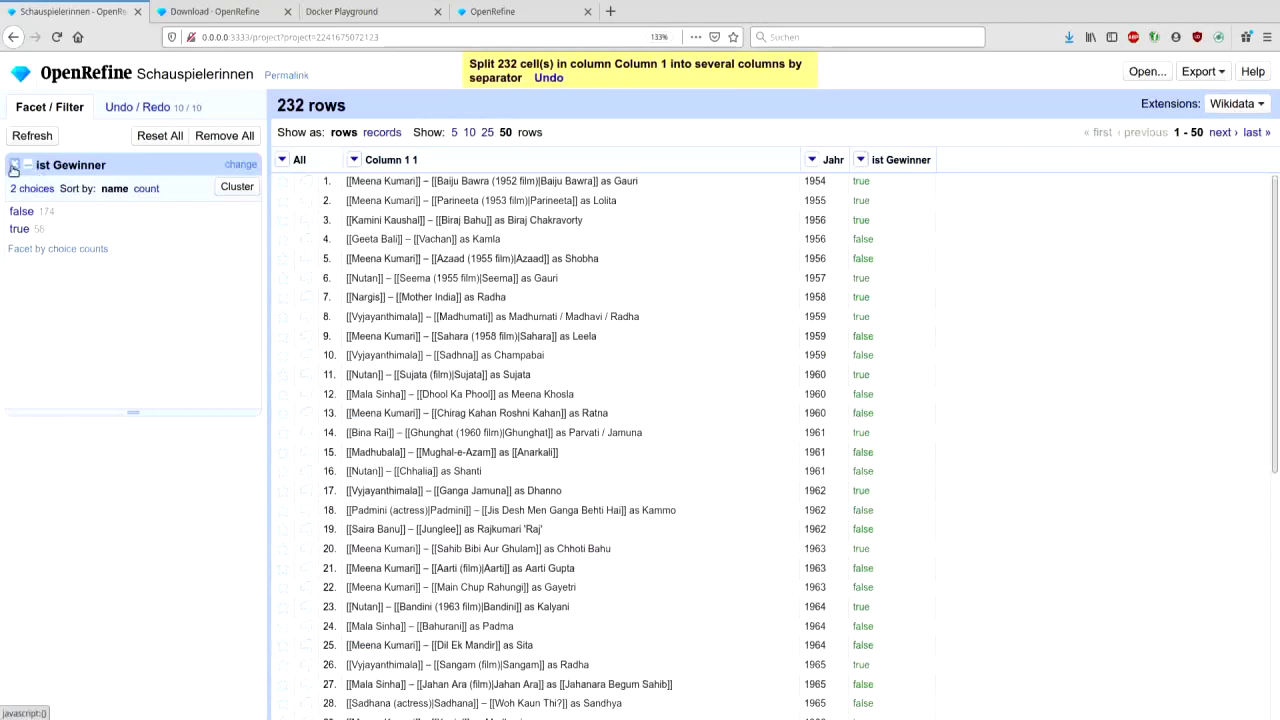
- Remove the facet and split Column 1 1 into 2 columns on the dash copied from row 1
{"action": "left_click", "coordinate": [13, 166]}
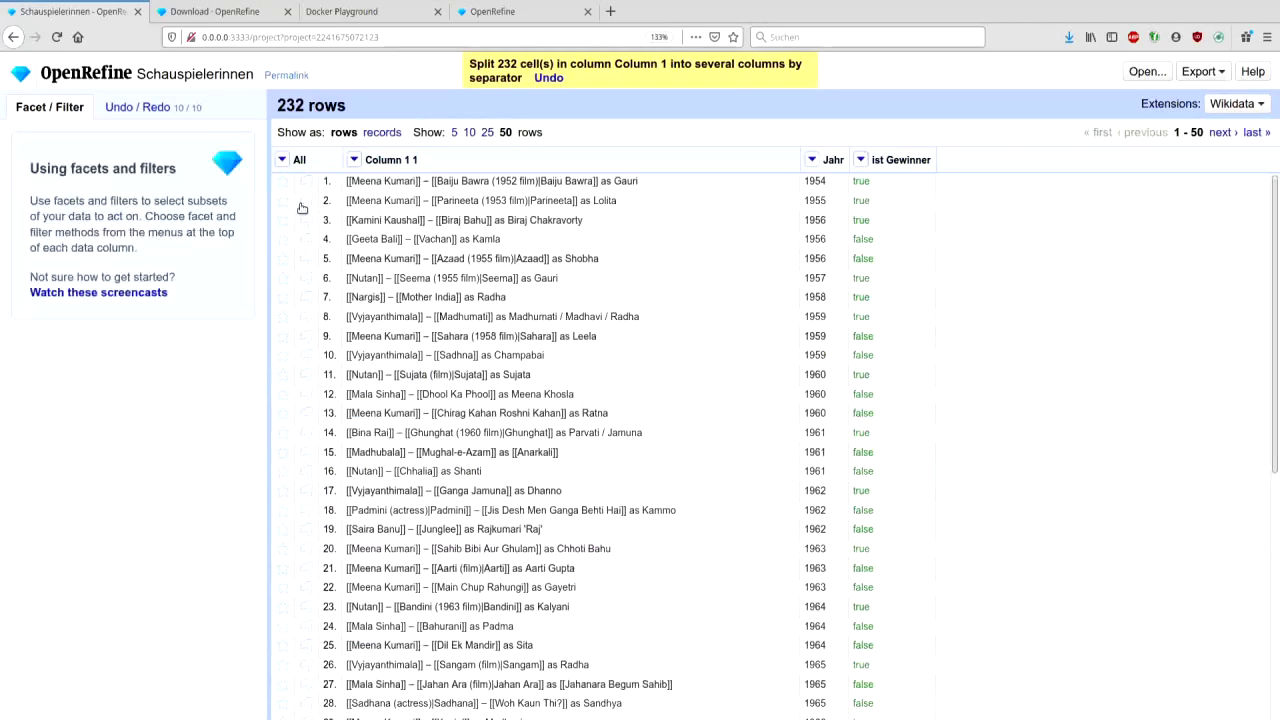
{"action": "double_click", "coordinate": [425, 181]}
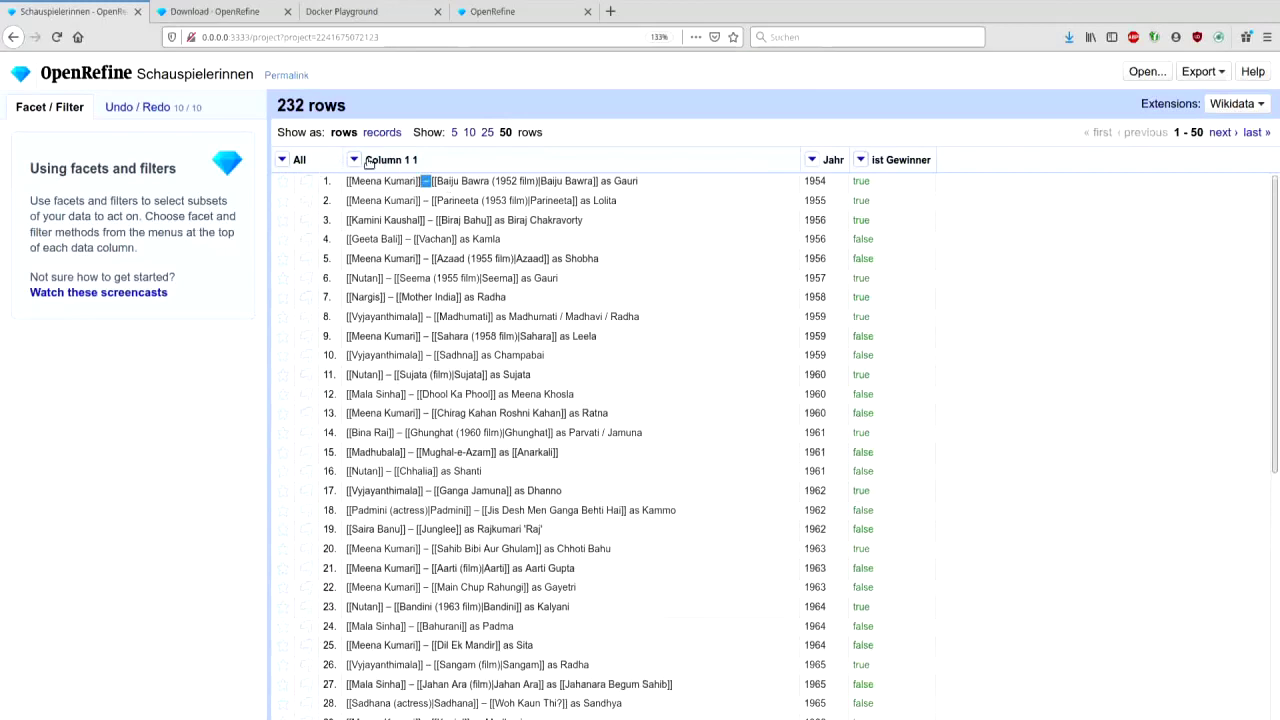
{"action": "left_click", "coordinate": [354, 160]}
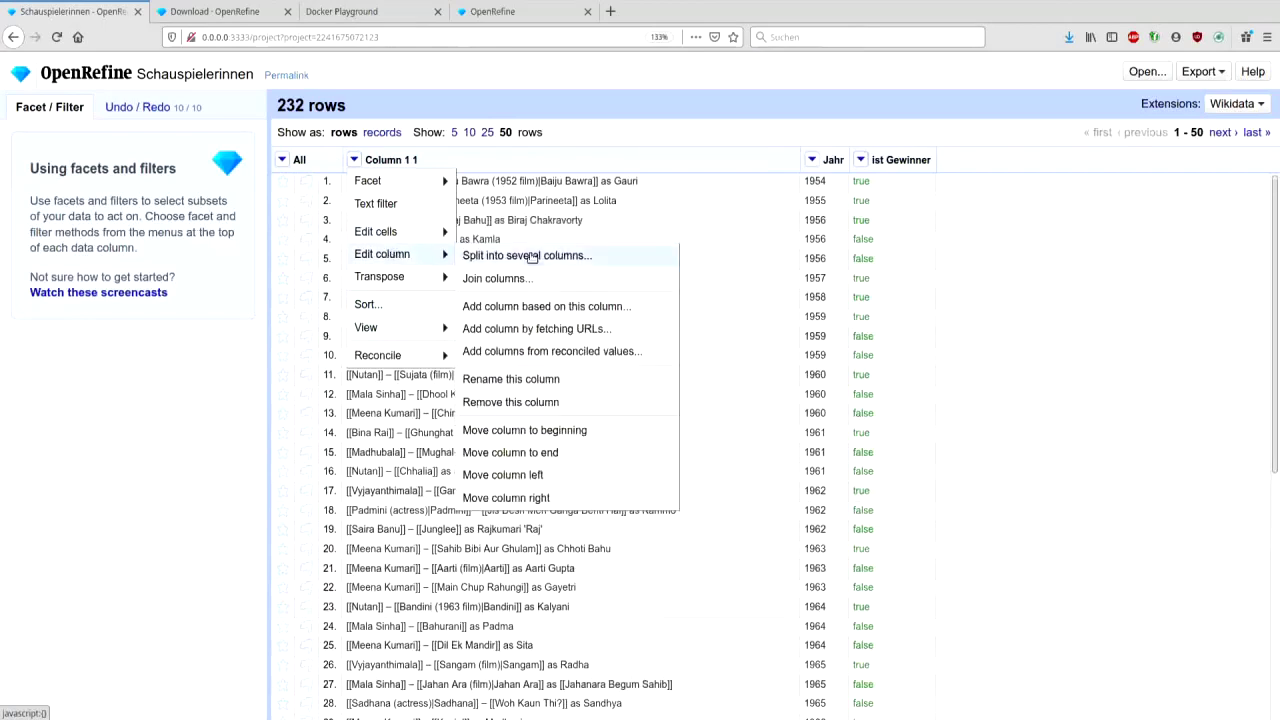
{"action": "left_click", "coordinate": [530, 257]}
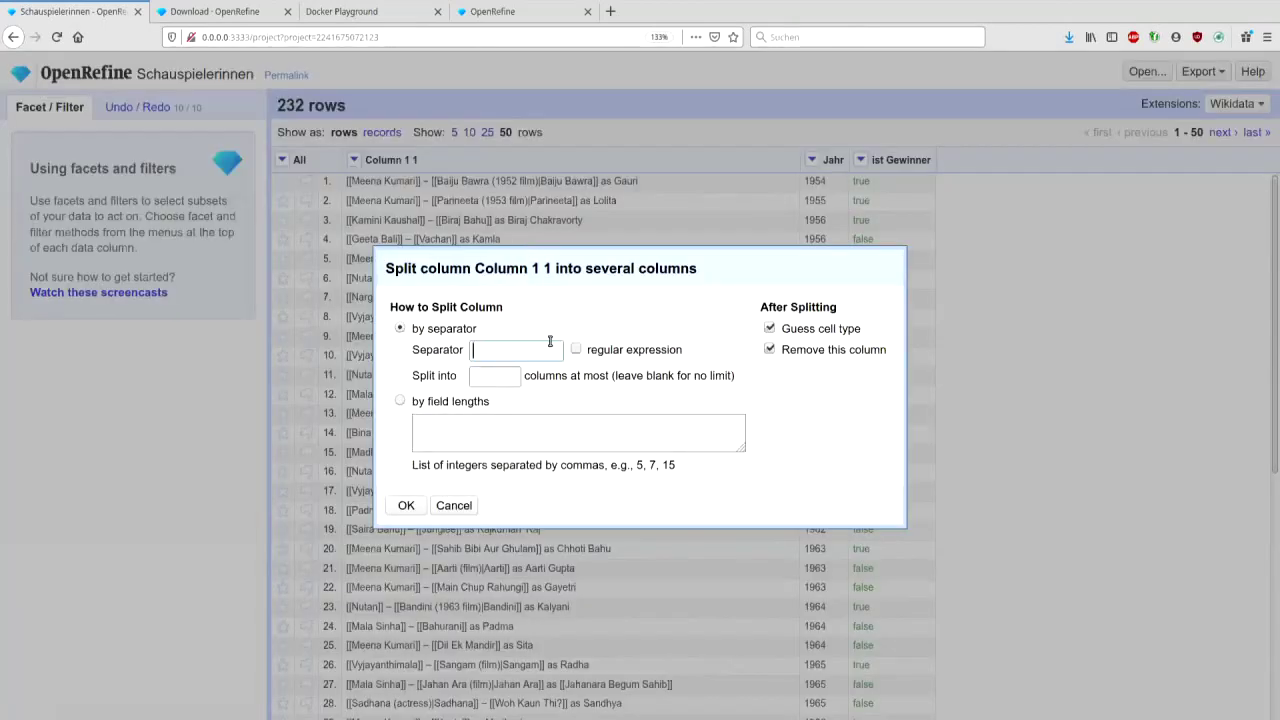
{"action": "left_click", "coordinate": [493, 352]}
{"action": "key", "text": "Tab"}
{"action": "type", "text": "2"}
{"action": "left_click", "coordinate": [408, 506]}
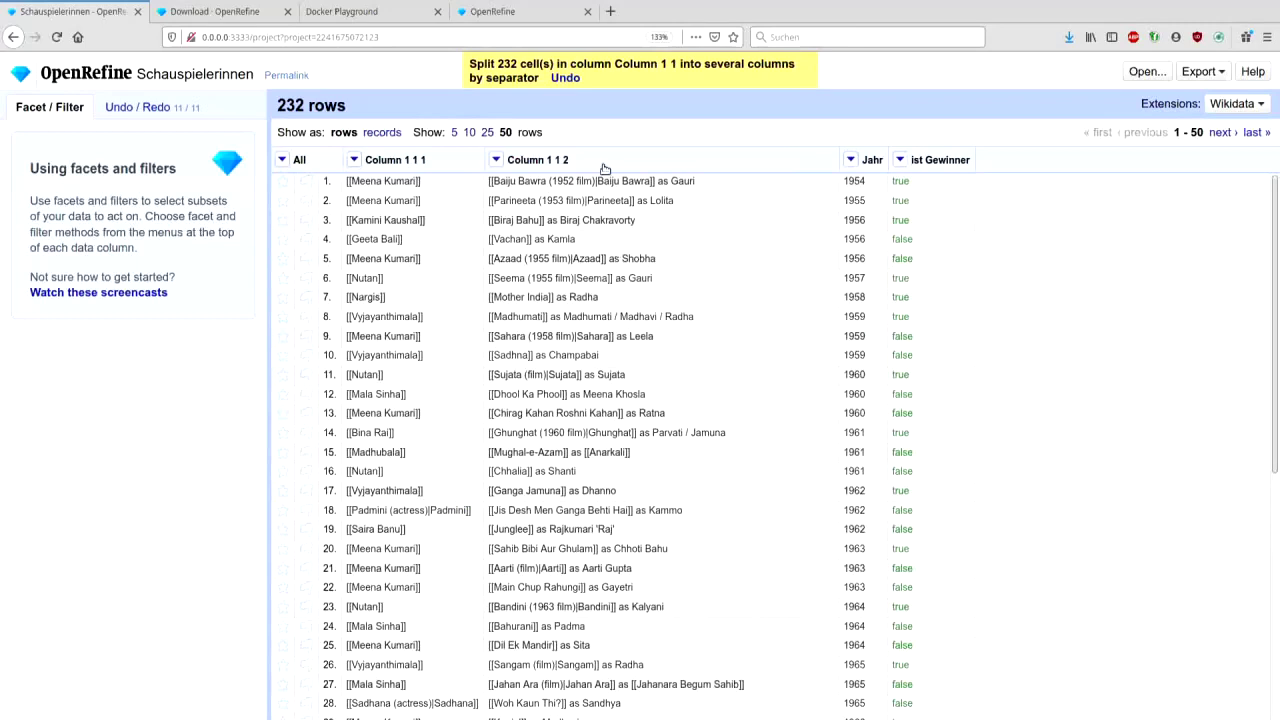
- Split Column 1 1 2 on 'as' into 2 columns, separating film from role
{"action": "left_click", "coordinate": [497, 160]}
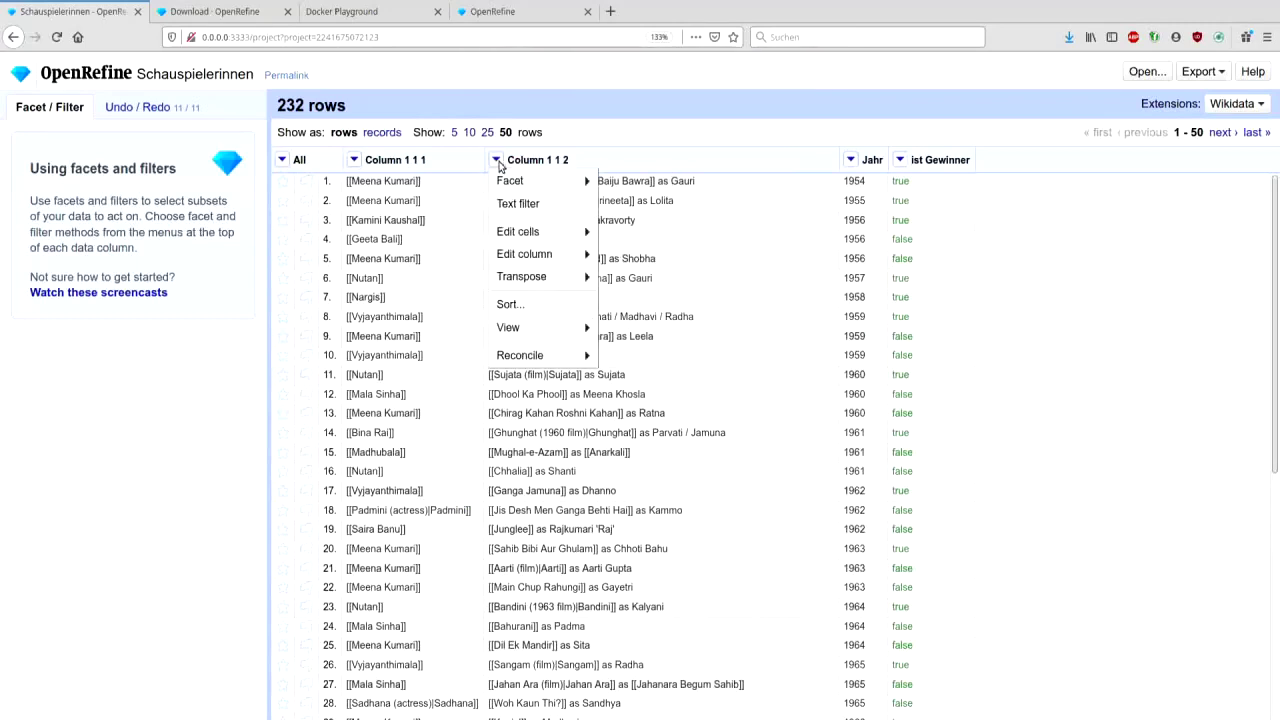
{"action": "mouse_move", "coordinate": [545, 254]}
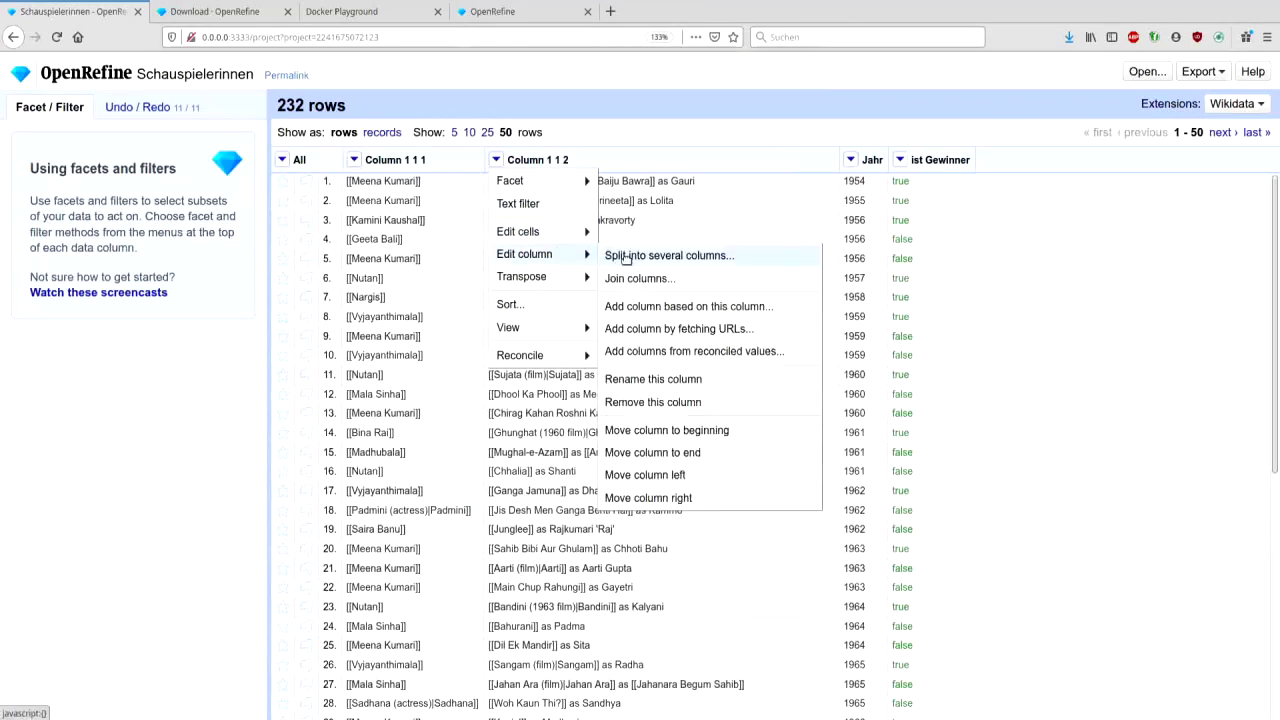
{"action": "left_click", "coordinate": [626, 256]}
{"action": "type", "text": "as"}
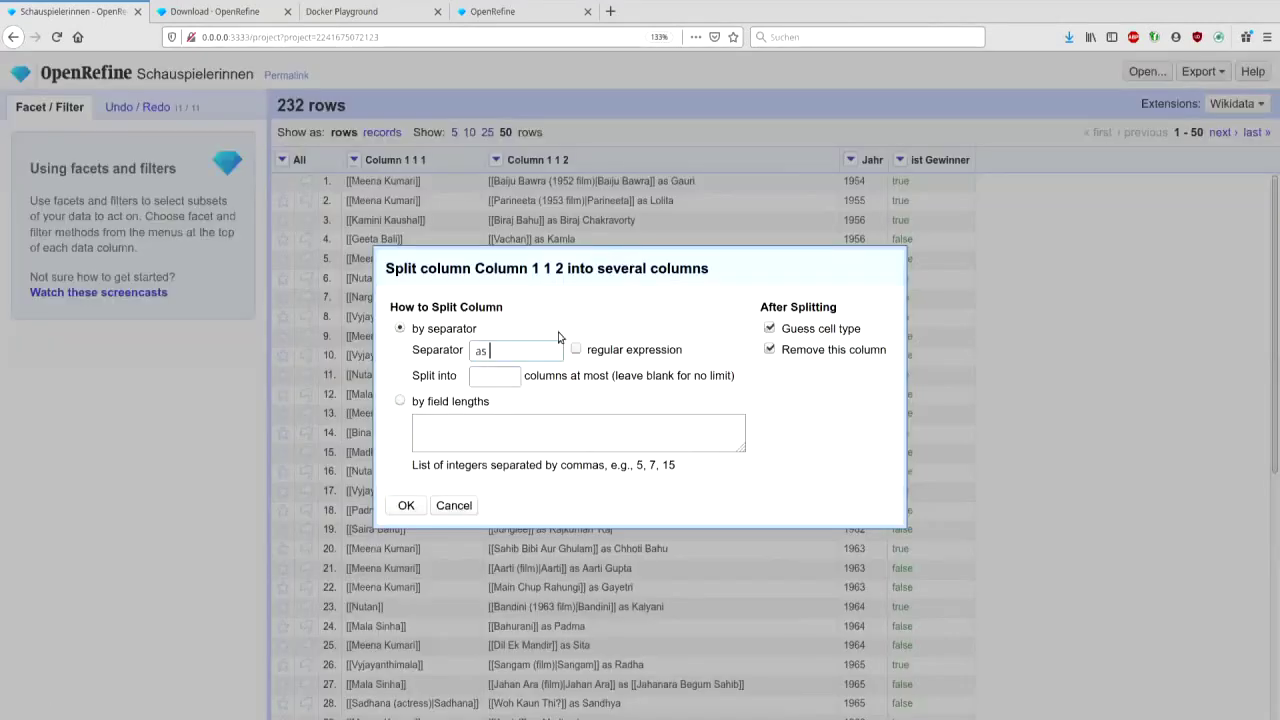
{"action": "left_click", "coordinate": [504, 380]}
{"action": "type", "text": "2"}
{"action": "left_click", "coordinate": [406, 507]}
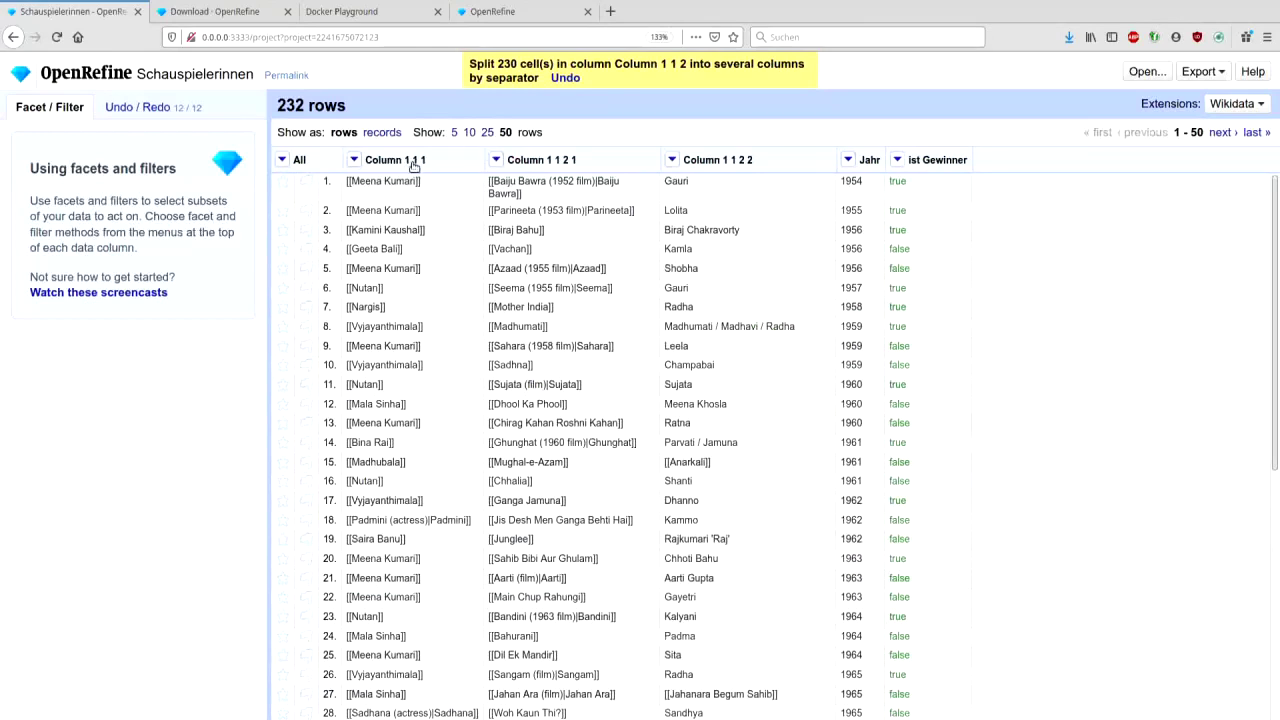
- Rename Column 1 1 1 to Schauspielerin
{"action": "left_click", "coordinate": [354, 160]}
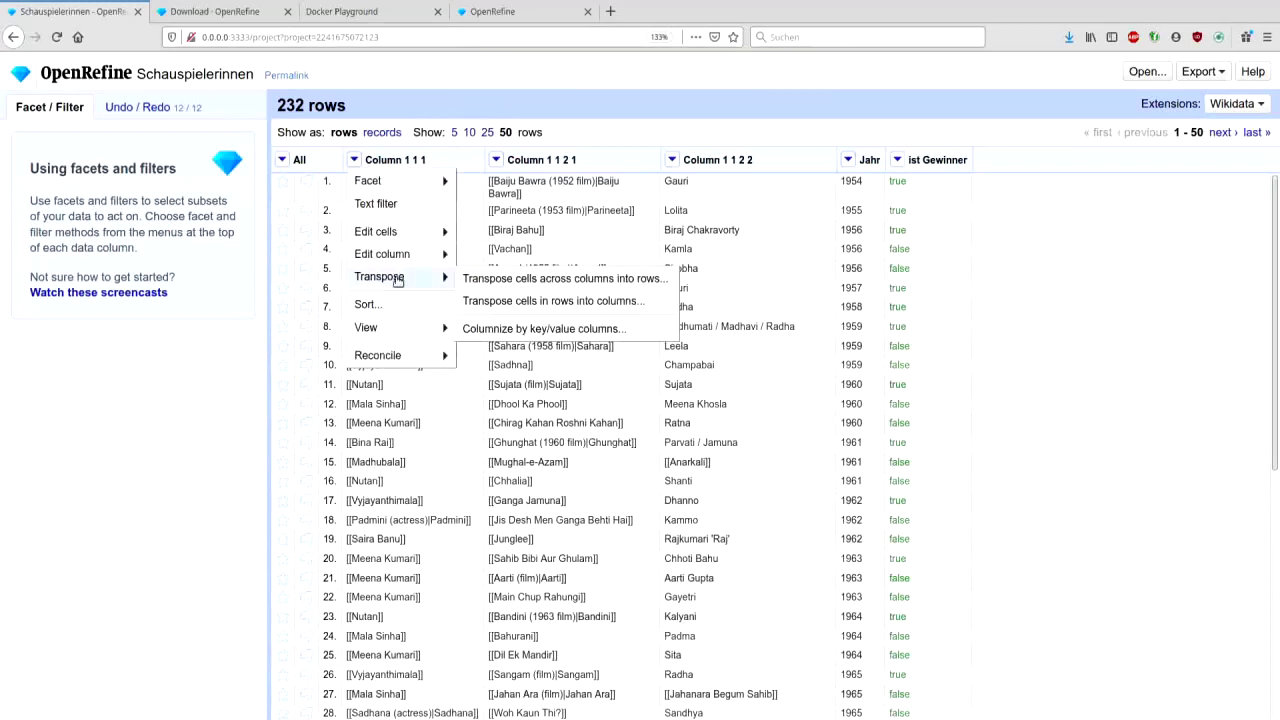
{"action": "mouse_move", "coordinate": [421, 258]}
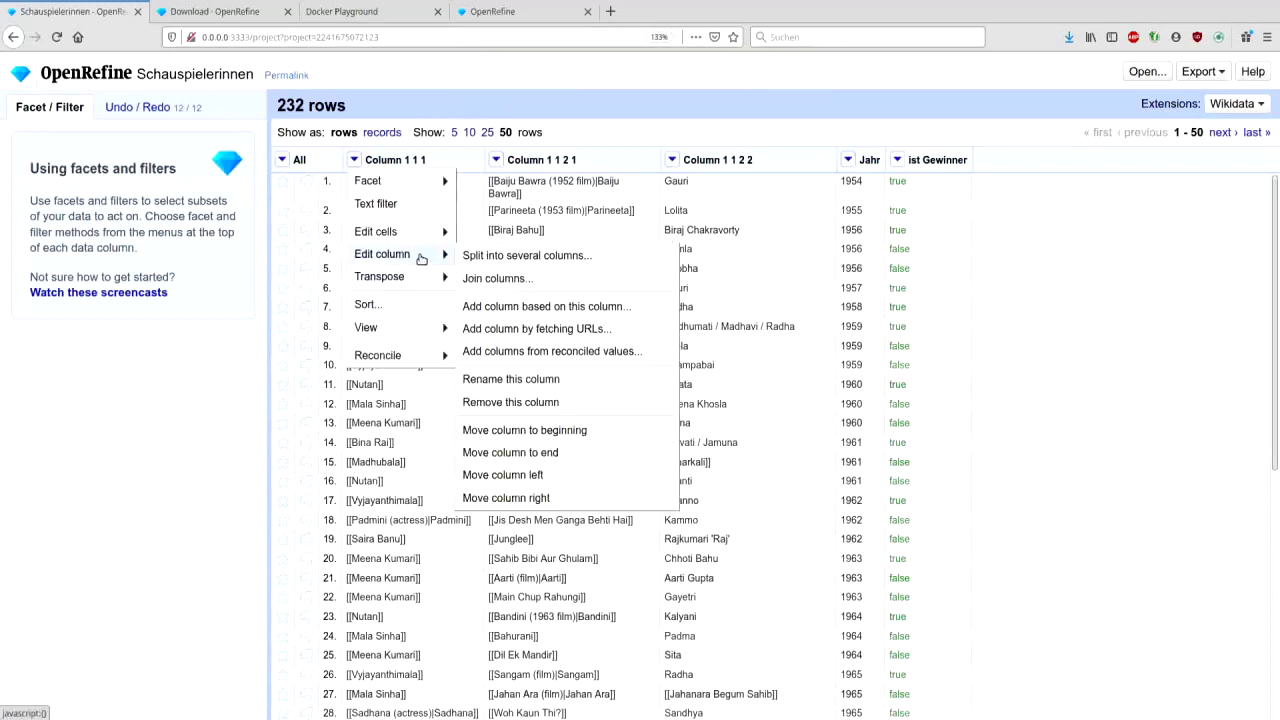
{"action": "left_click", "coordinate": [519, 381]}
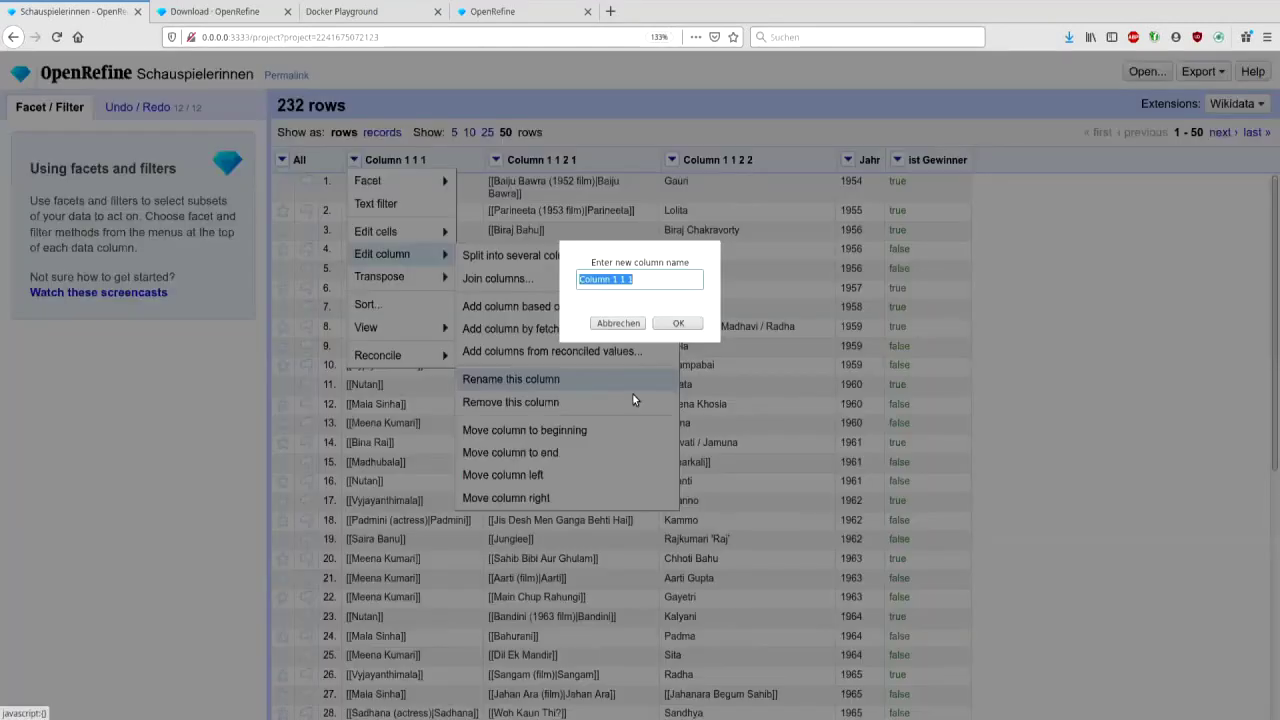
{"action": "type", "text": "Schauspielerin"}
{"action": "left_click", "coordinate": [679, 323]}
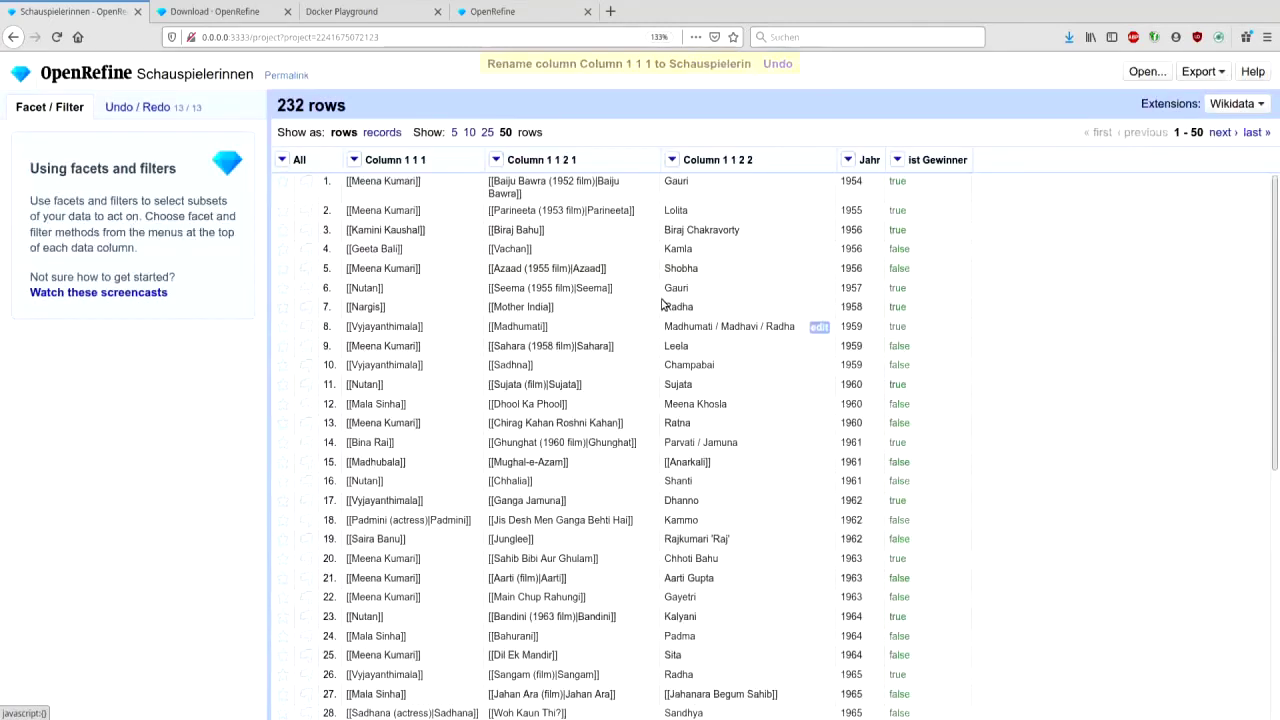
- Rename Column 1 1 2 1 to Film
{"action": "left_click", "coordinate": [495, 160]}
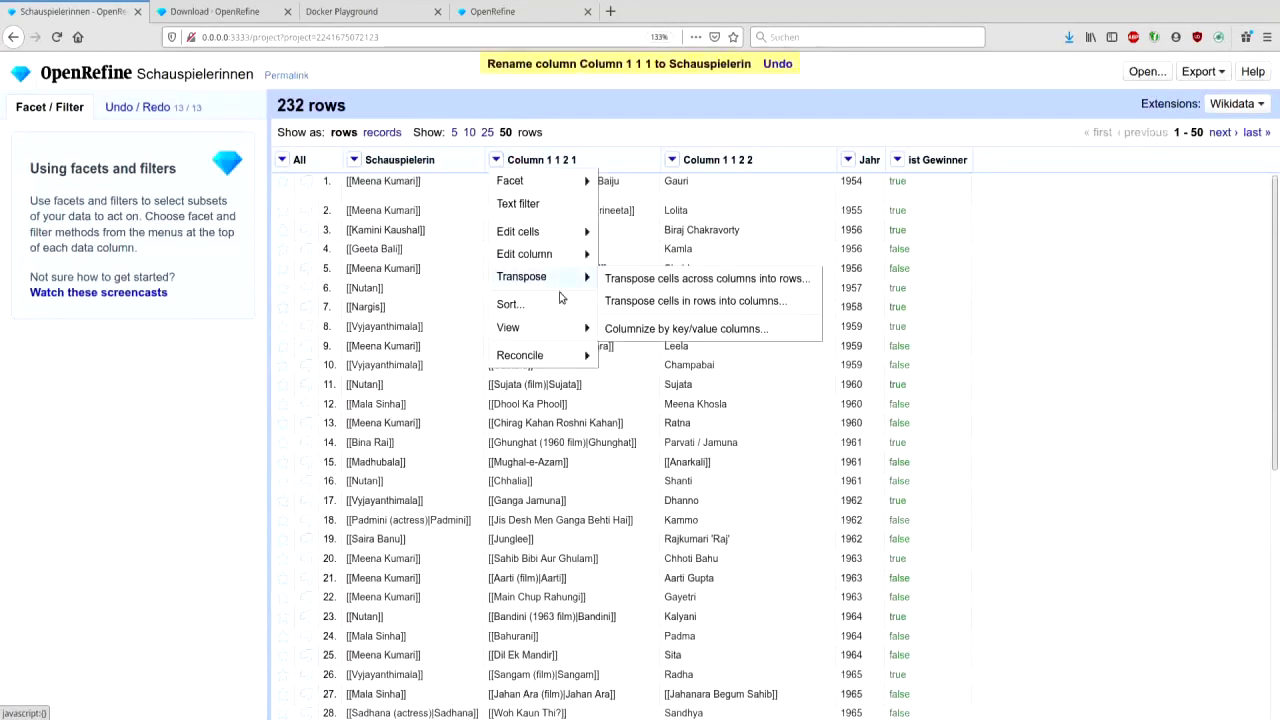
{"action": "mouse_move", "coordinate": [530, 254]}
{"action": "left_click", "coordinate": [668, 380]}
{"action": "type", "text": "Film"}
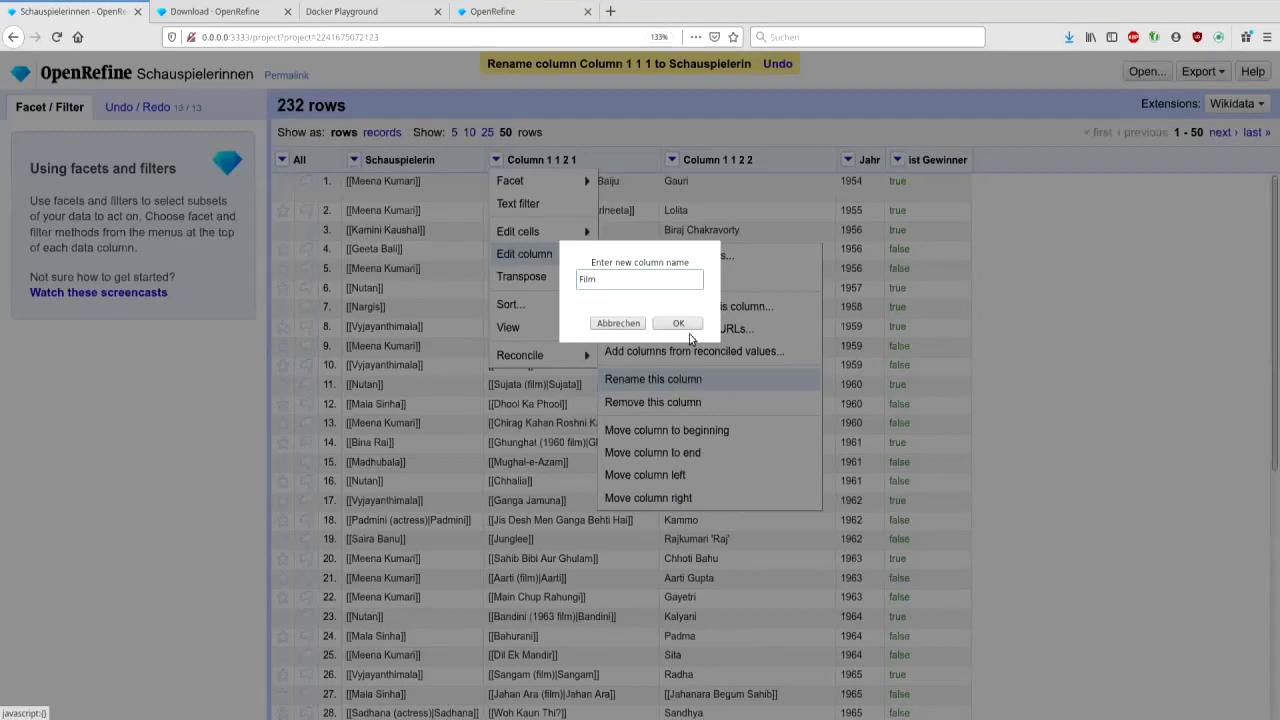
{"action": "left_click", "coordinate": [679, 323]}
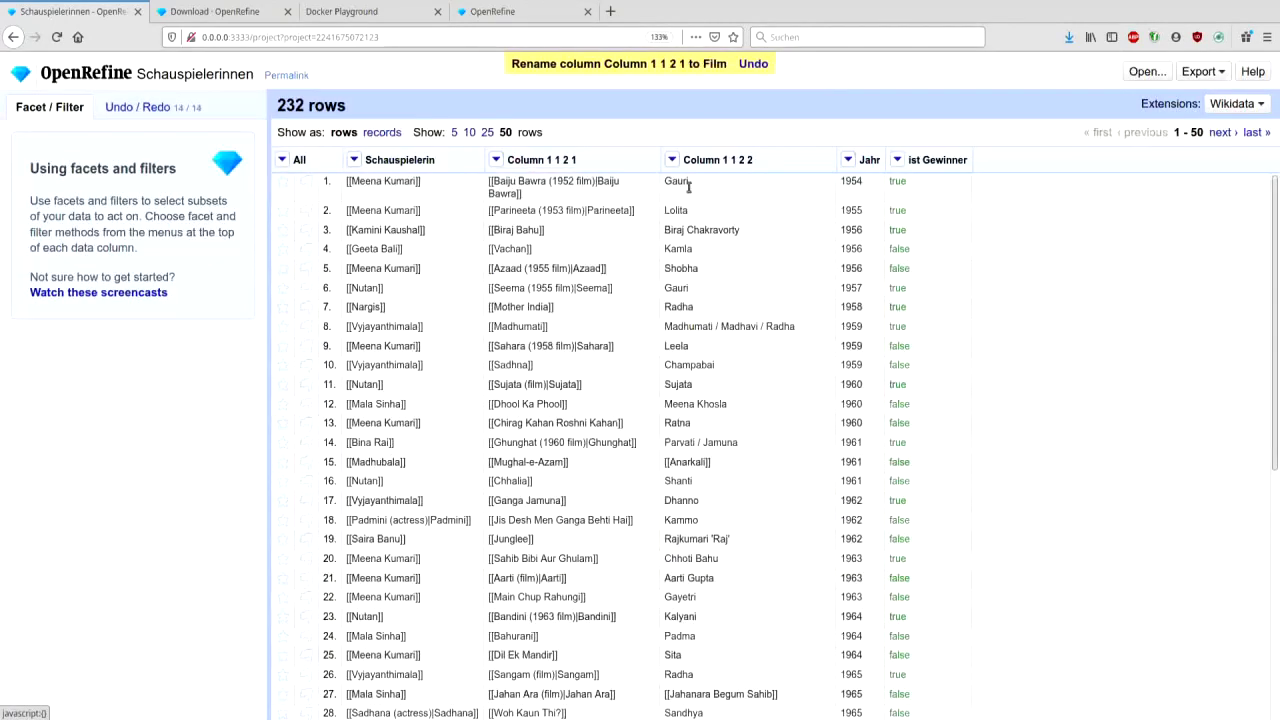
- Rename Column 1 1 2 to Figur
{"action": "left_click", "coordinate": [672, 160]}
{"action": "mouse_move", "coordinate": [737, 256]}
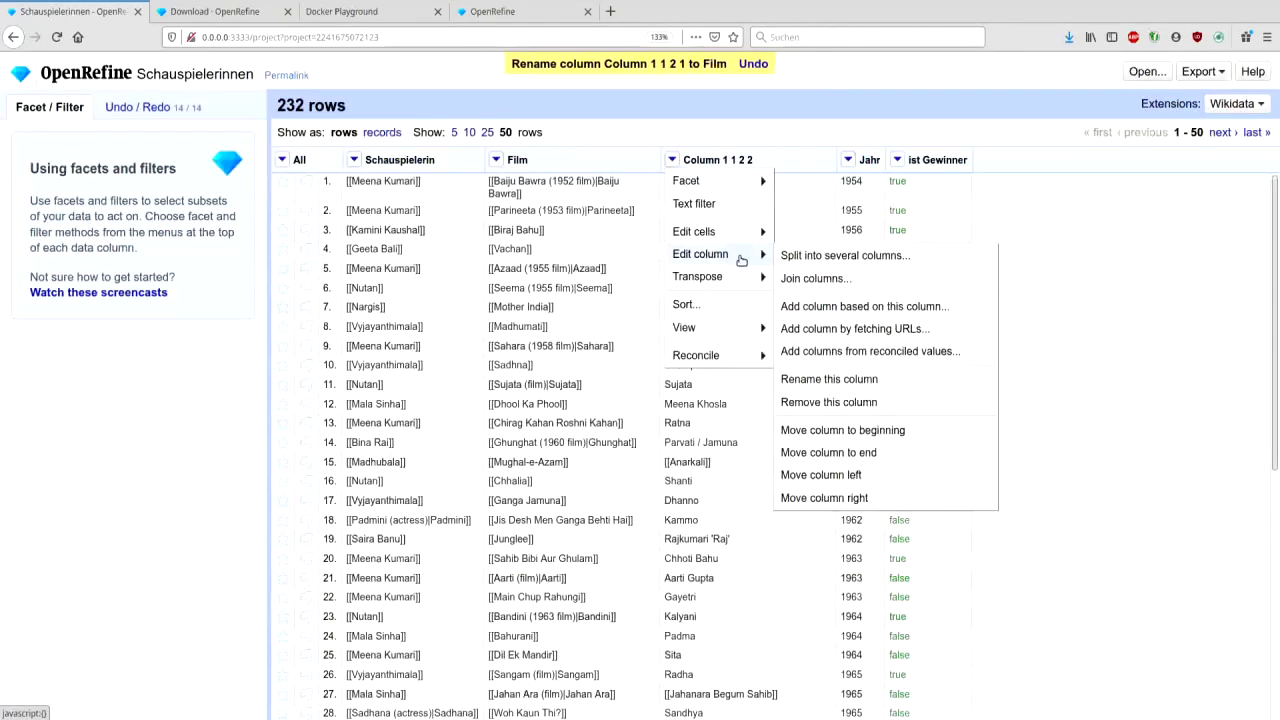
{"action": "left_click", "coordinate": [870, 387]}
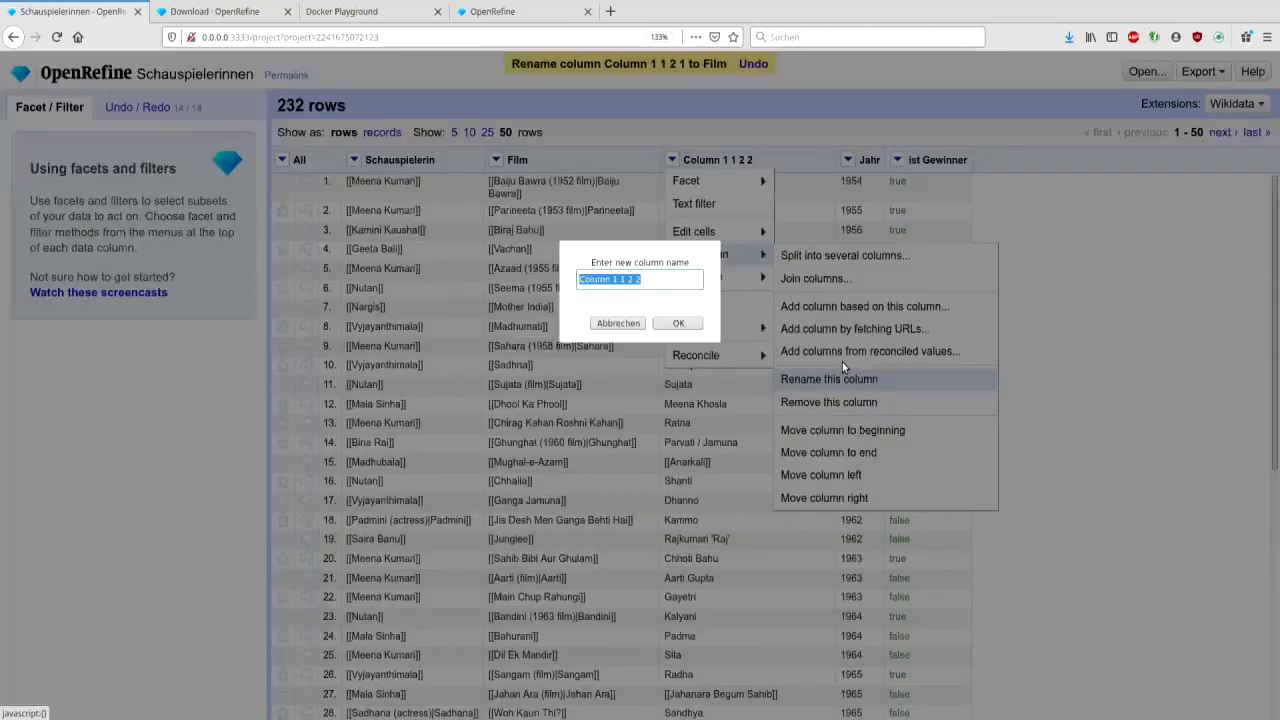
{"action": "type", "text": "Figur"}
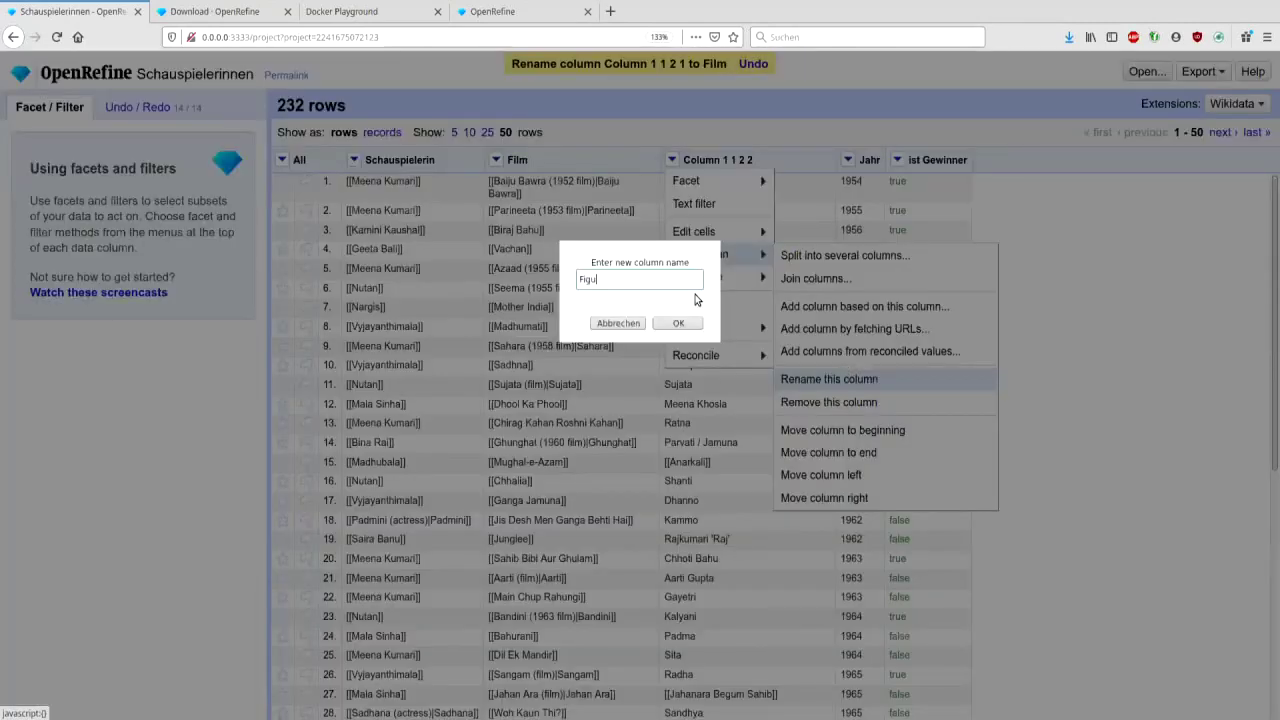
{"action": "left_click", "coordinate": [678, 324]}
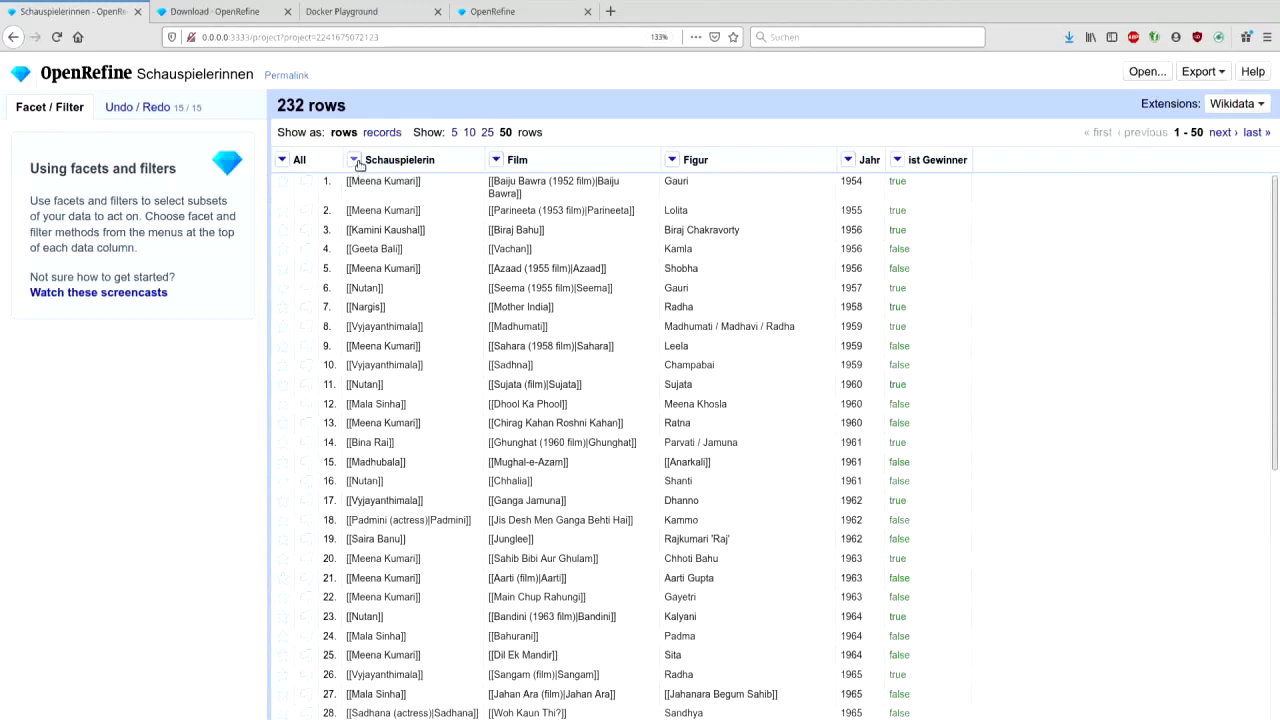
- Add a Schauspielerin text facet sorted by count, showing 89 actresses, then remove it
{"action": "left_click", "coordinate": [354, 160]}
{"action": "mouse_move", "coordinate": [366, 177]}
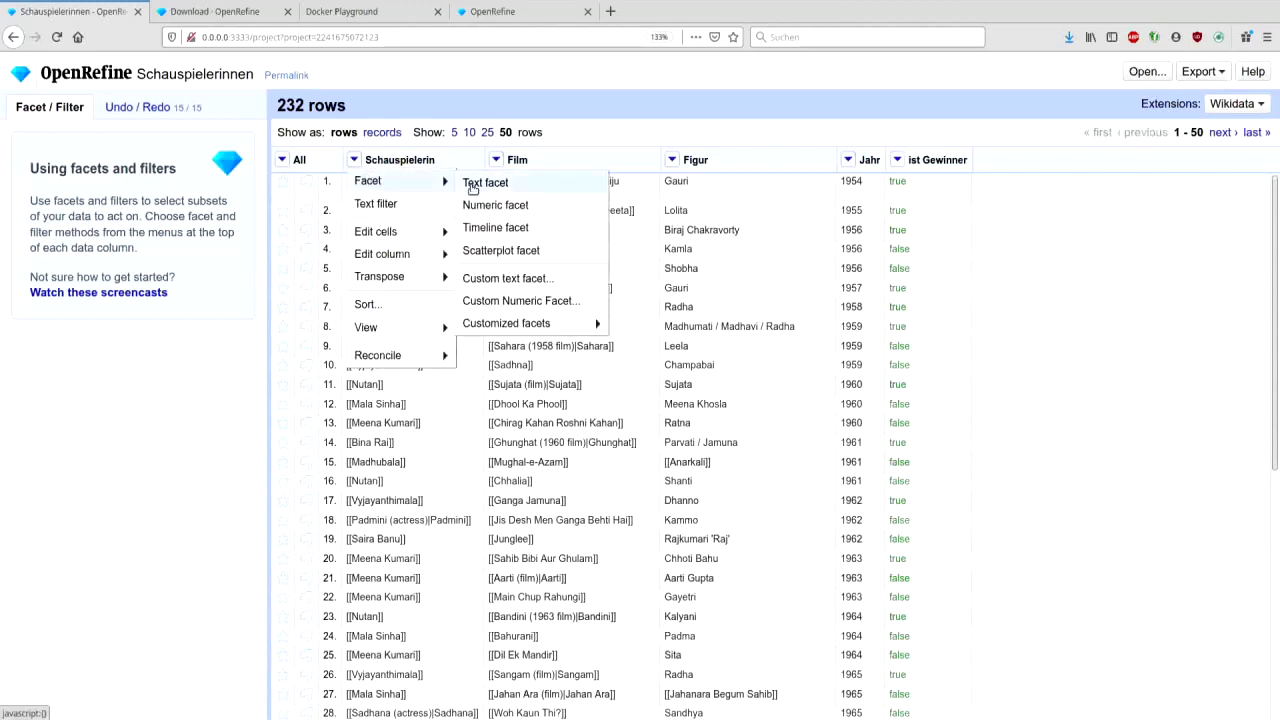
{"action": "left_click", "coordinate": [470, 185]}
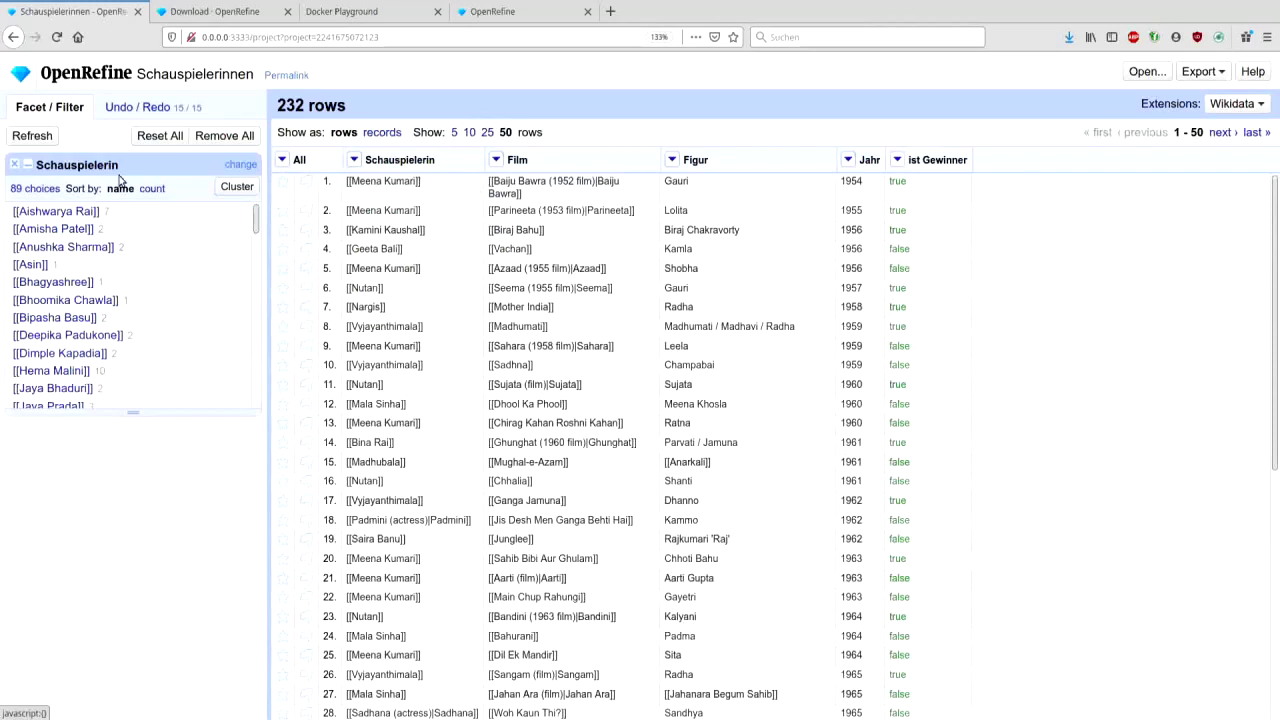
{"action": "left_click", "coordinate": [150, 188]}
{"action": "mouse_move", "coordinate": [70, 210]}
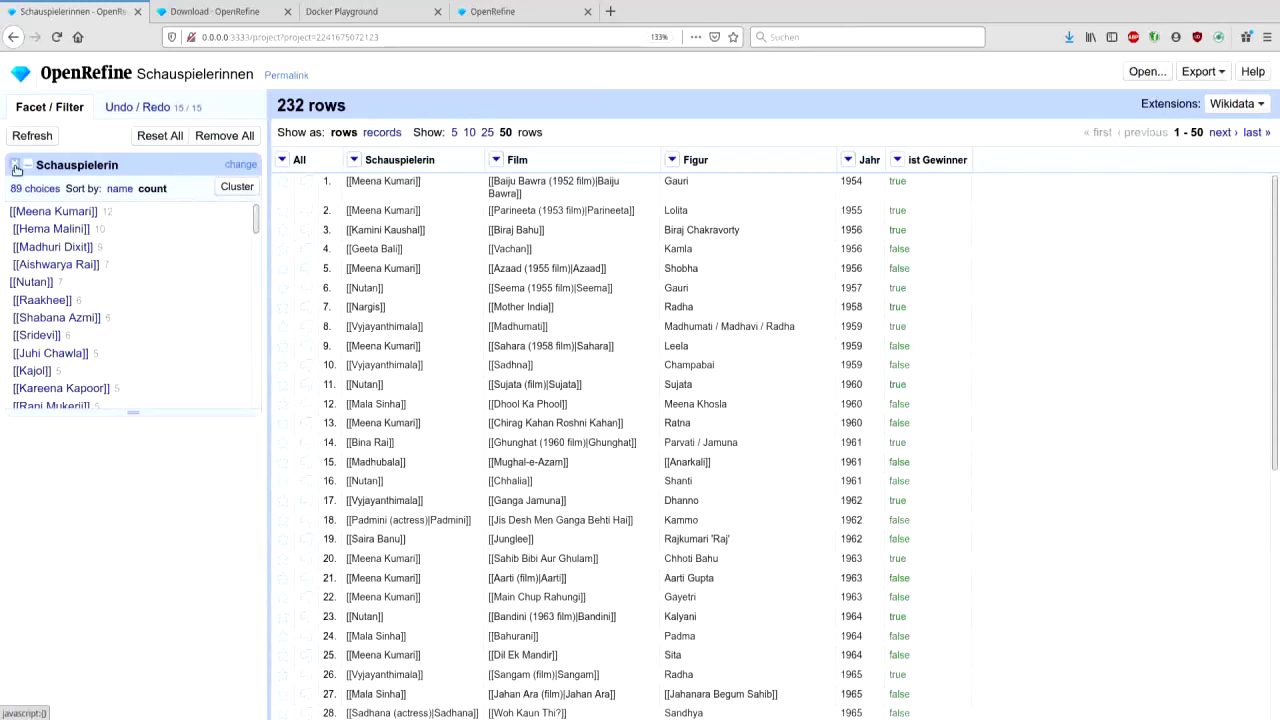
{"action": "left_click", "coordinate": [15, 165]}
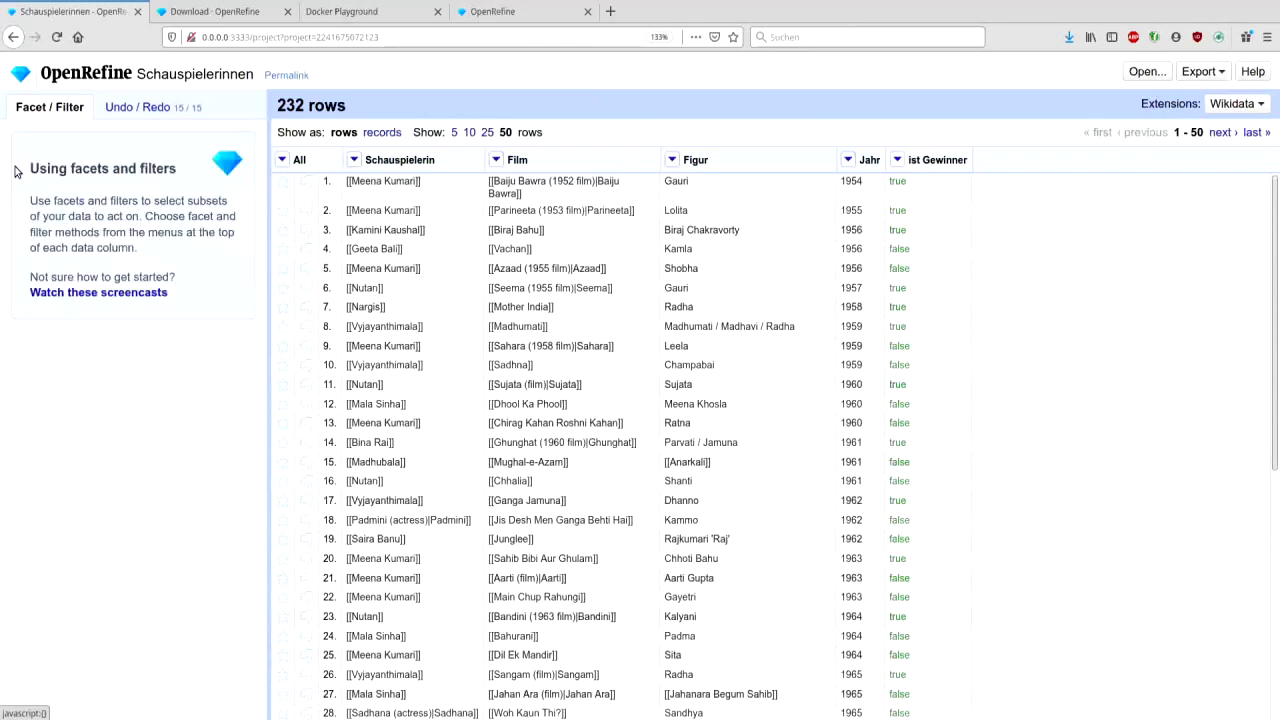
{"action": "left_click", "coordinate": [354, 160]}
{"action": "left_click", "coordinate": [354, 161]}
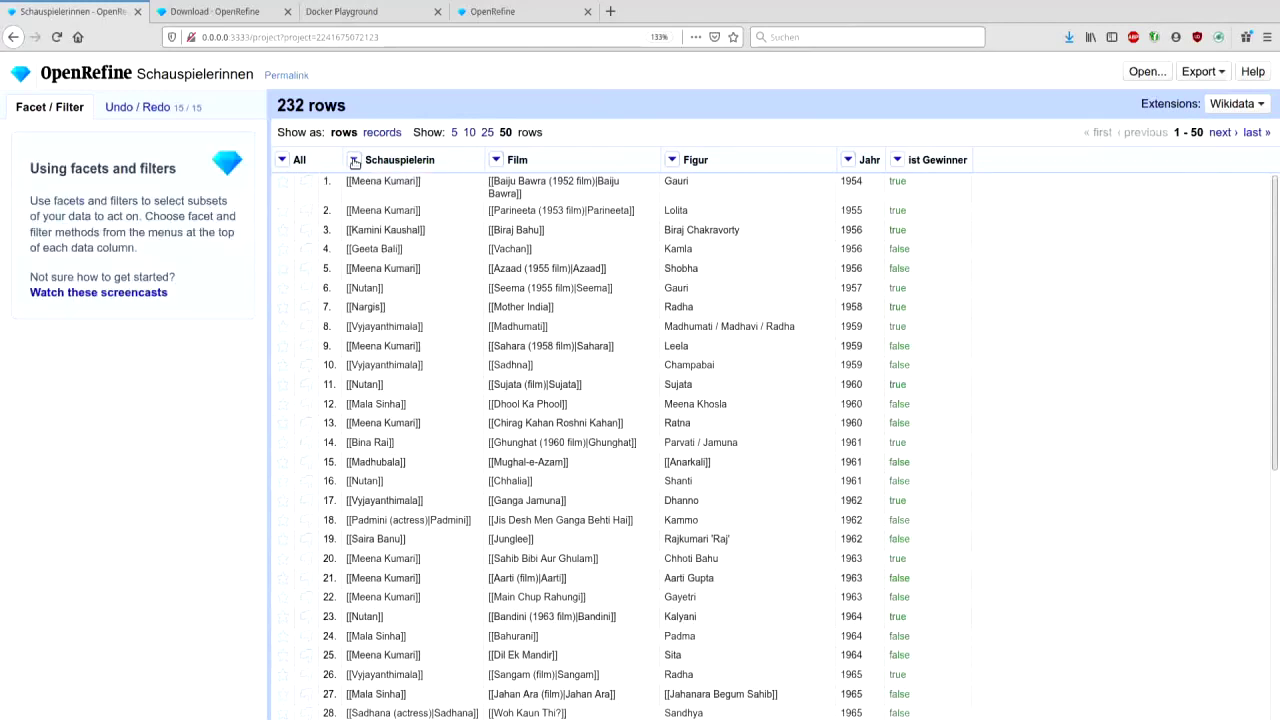
{"action": "left_click", "coordinate": [354, 160]}
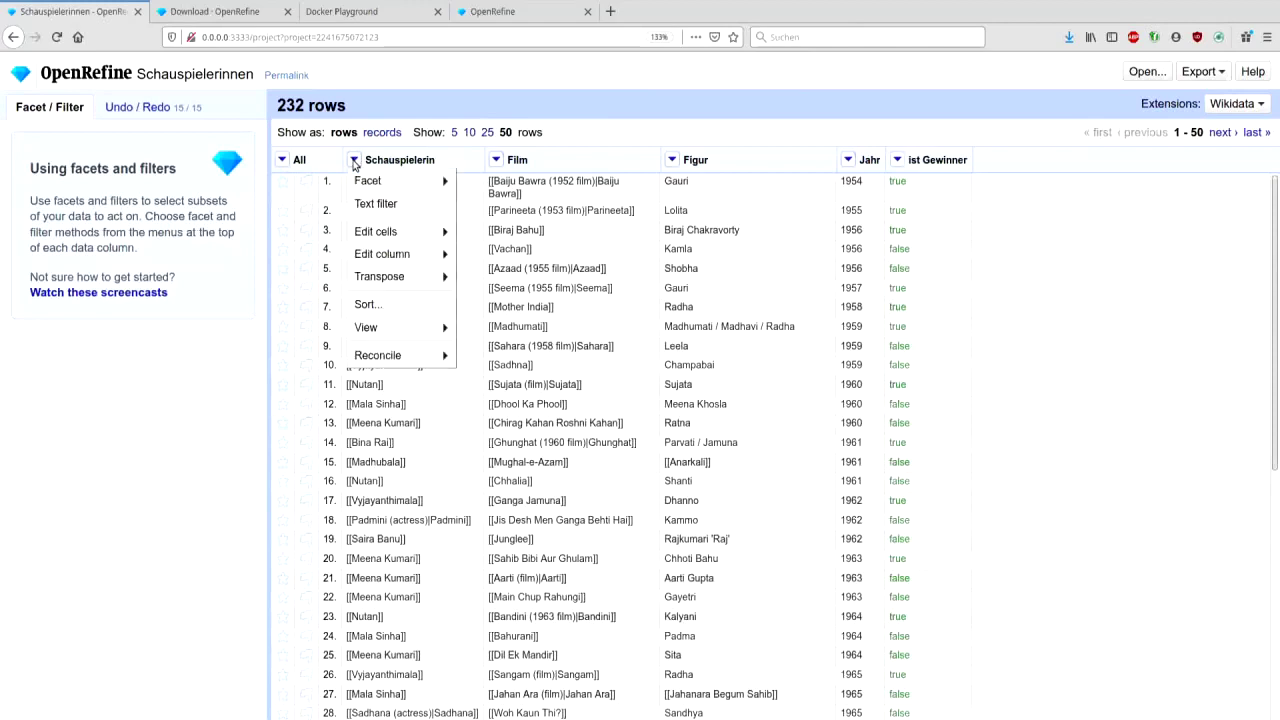
{"action": "mouse_move", "coordinate": [410, 232]}
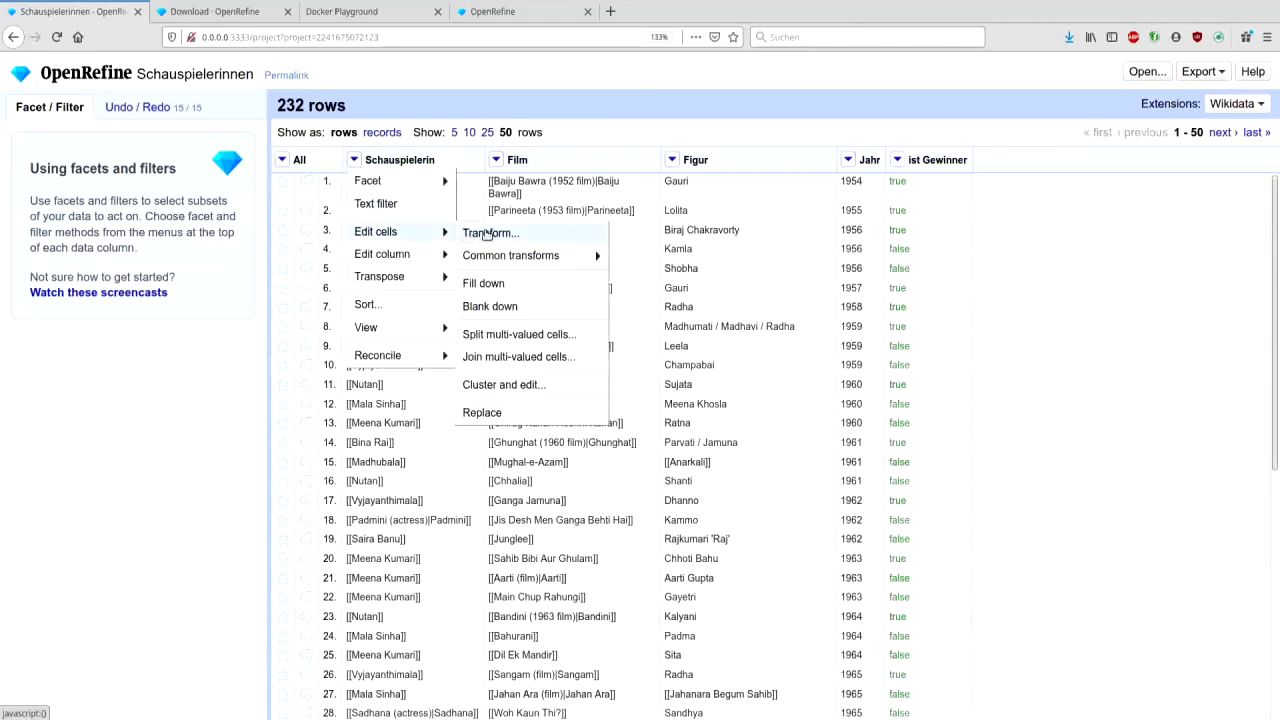
{"action": "left_click", "coordinate": [466, 233]}
{"action": "left_click", "coordinate": [491, 240]}
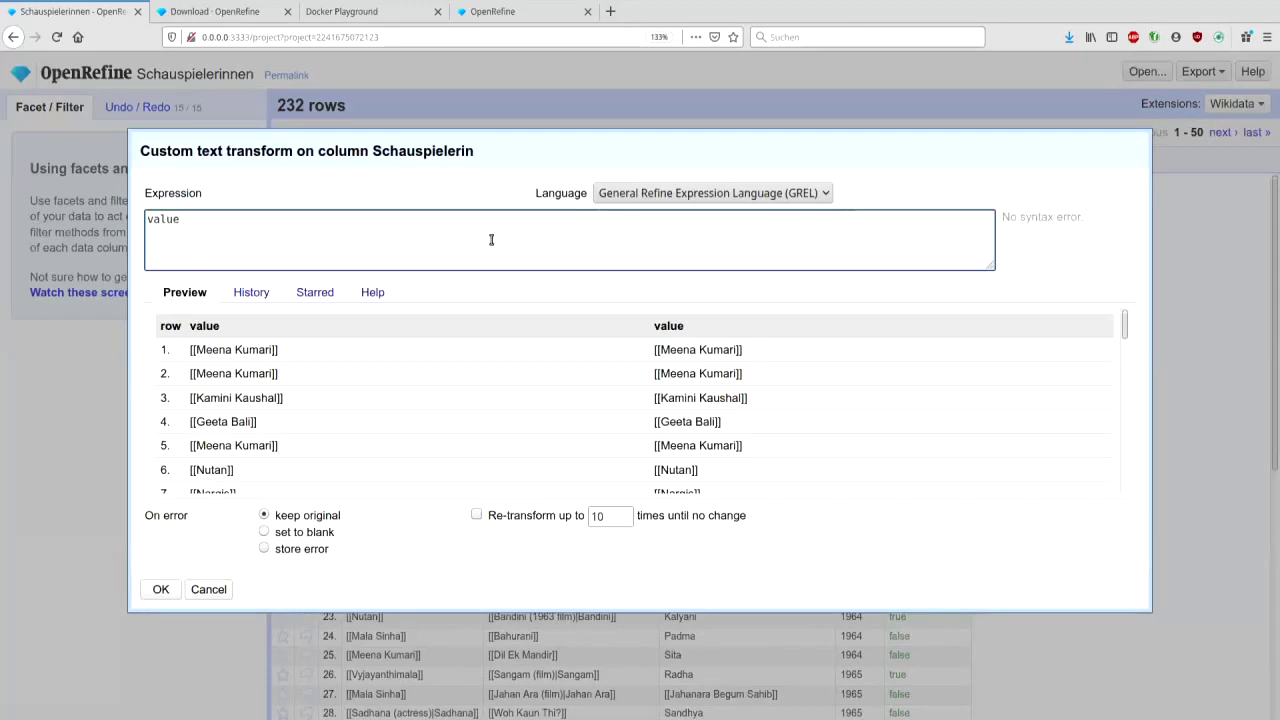
{"action": "key", "text": "ctrl+a"}
{"action": "type", "text": "cells[\"i"}
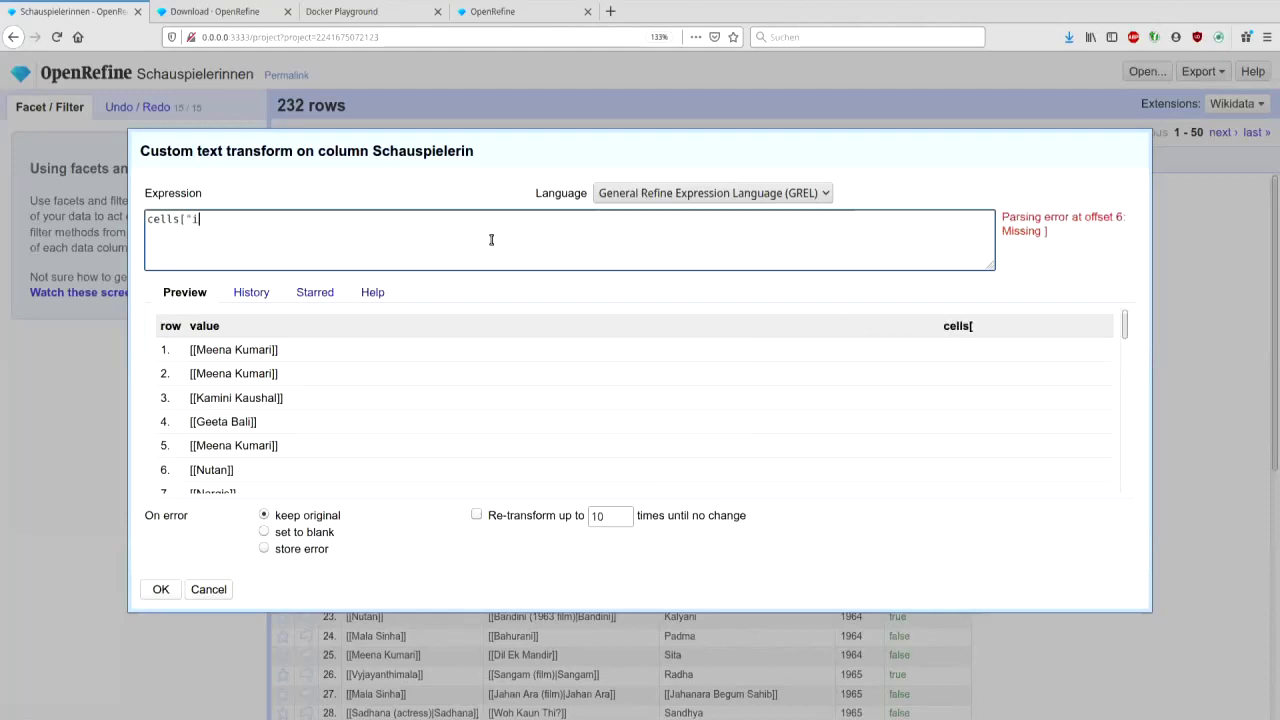
{"action": "type", "text": "st Gewi"}
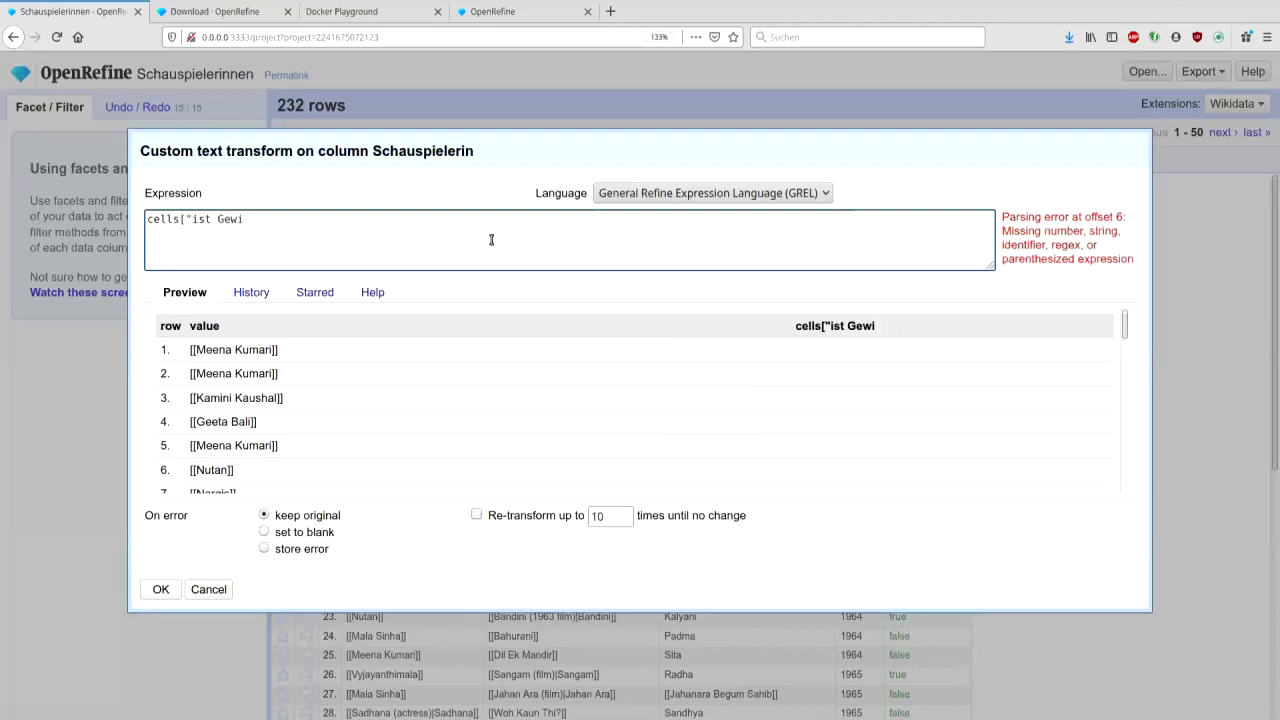
{"action": "type", "text": "nner\"]"}
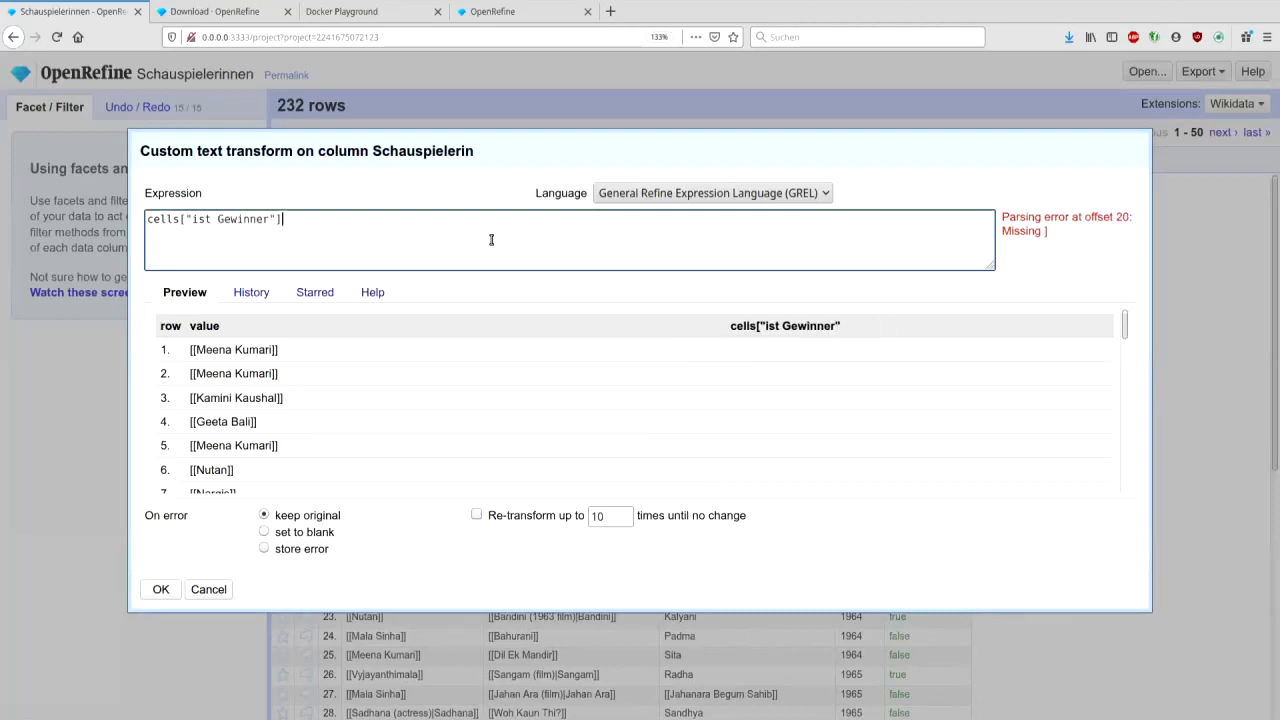
{"action": "type", "text": ".value"}
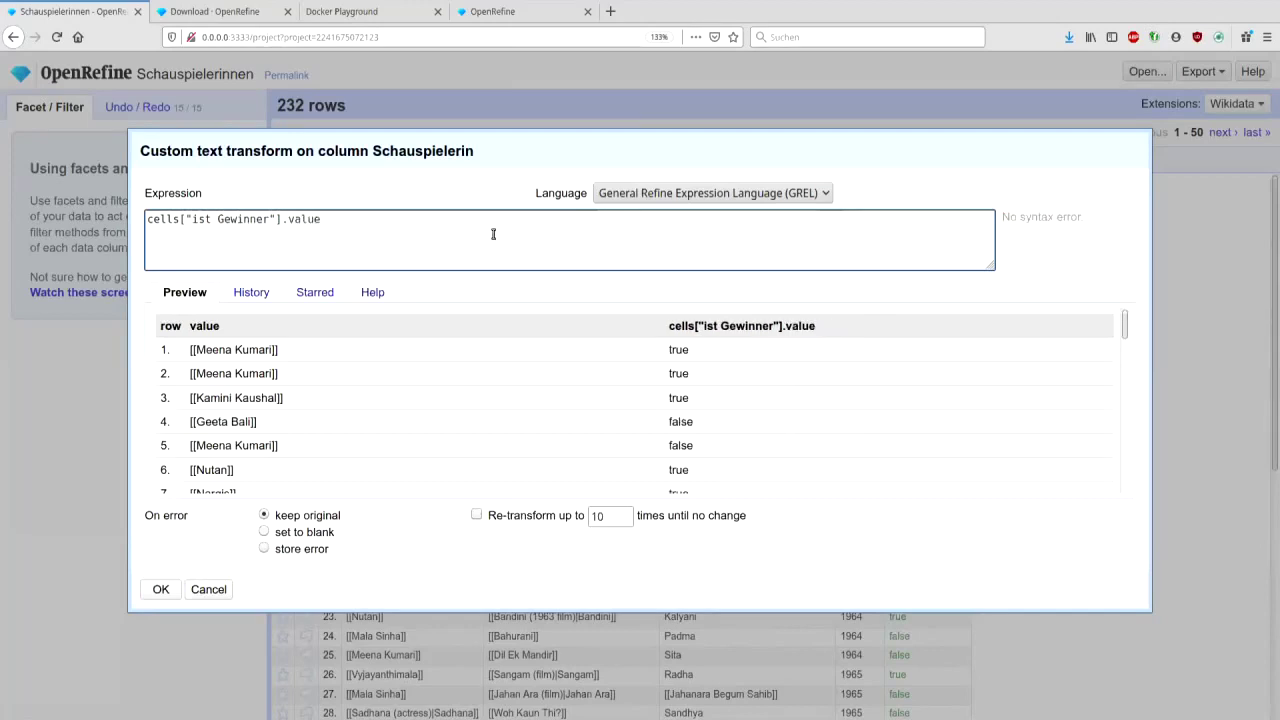
{"action": "left_click_drag", "start_coordinate": [527, 154], "coordinate": [557, 226]}
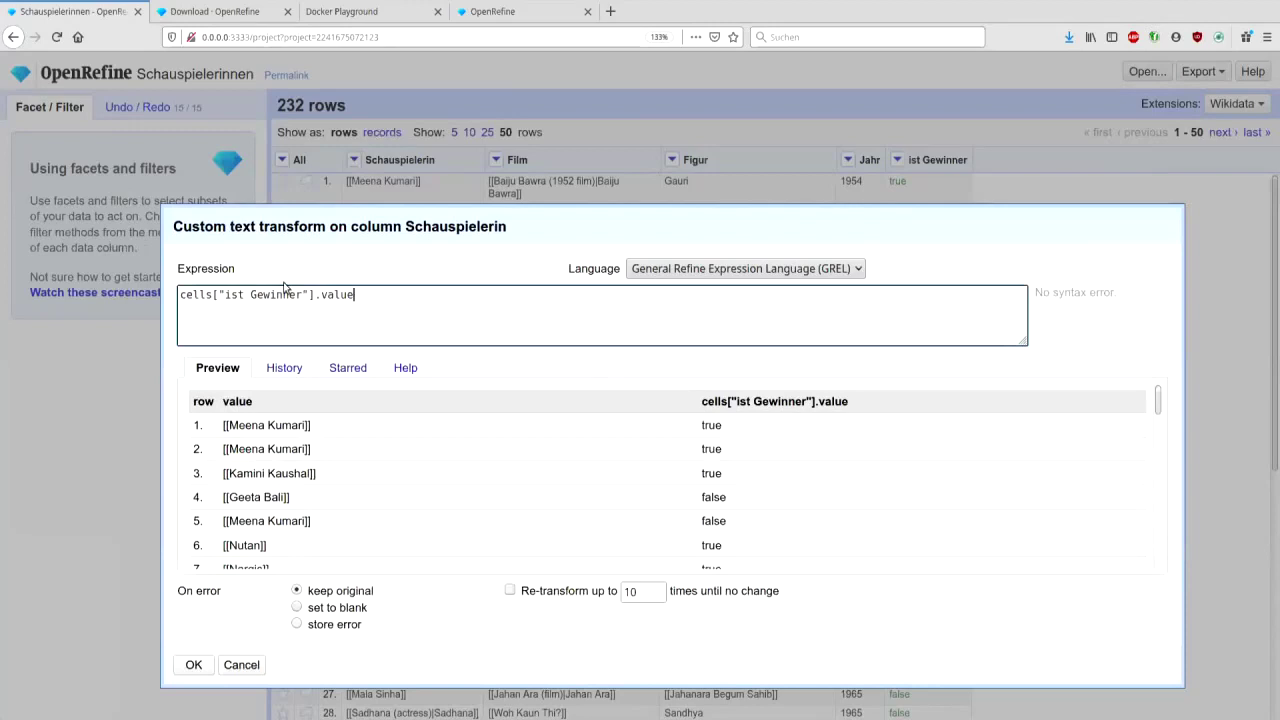
{"action": "left_click", "coordinate": [455, 300]}
{"action": "key", "text": "Home"}
{"action": "type", "text": "if("}
{"action": "key", "text": "End"}
{"action": "type", "text": ")"}
{"action": "key", "text": "BackSpace"}
{"action": "type", "text": ", "}
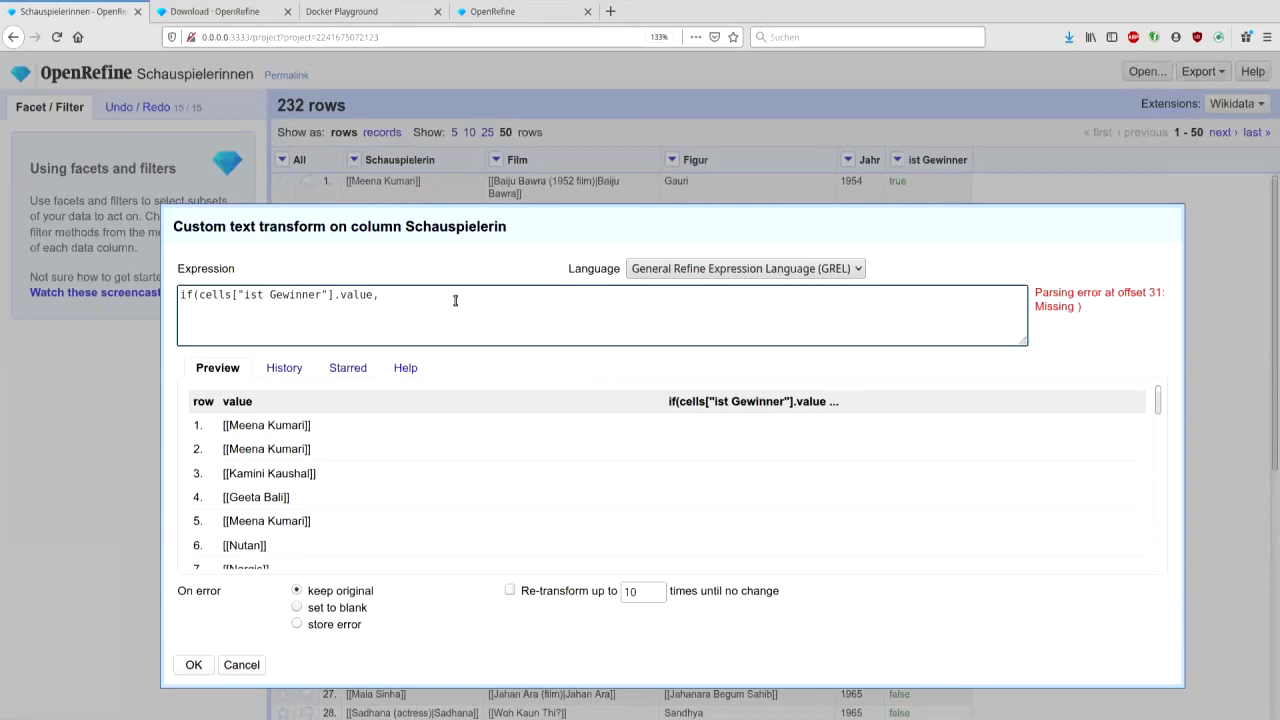
{"action": "type", "text": "value + \" (Gewinner)\""}
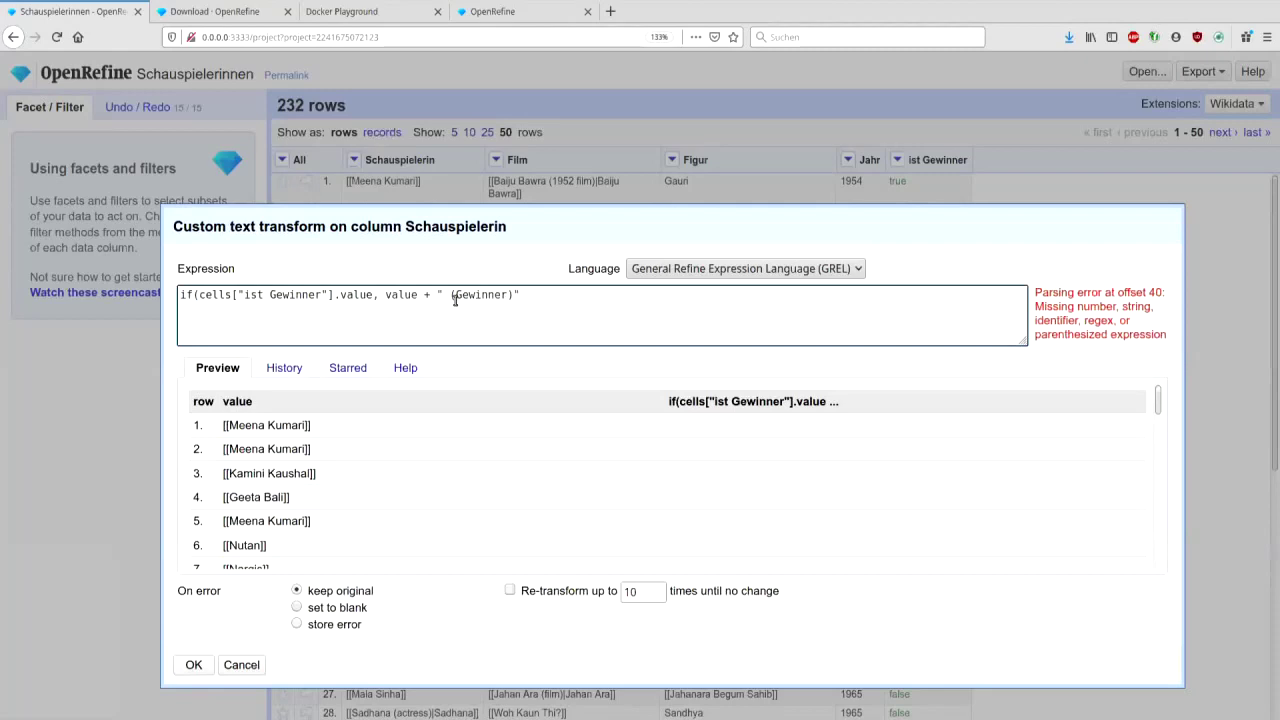
{"action": "type", "text": ", \"\")"}
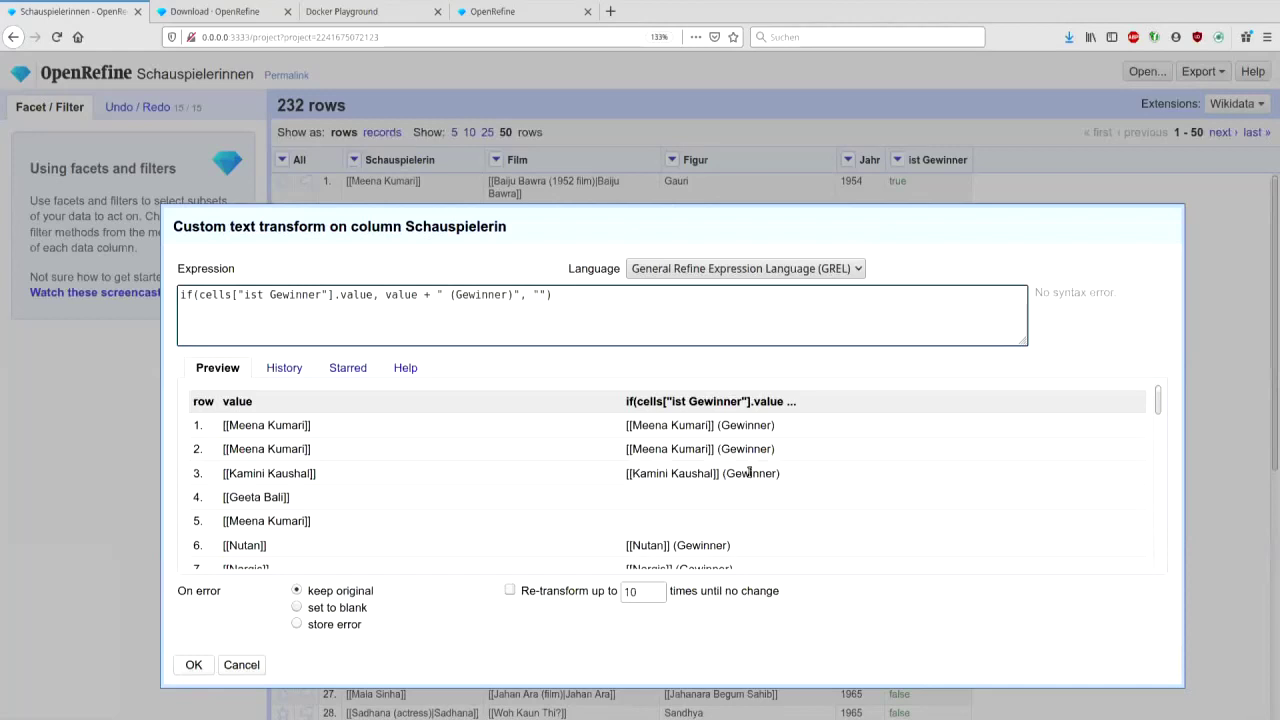
{"action": "double_click", "coordinate": [539, 294]}
{"action": "type", "text": "value"}
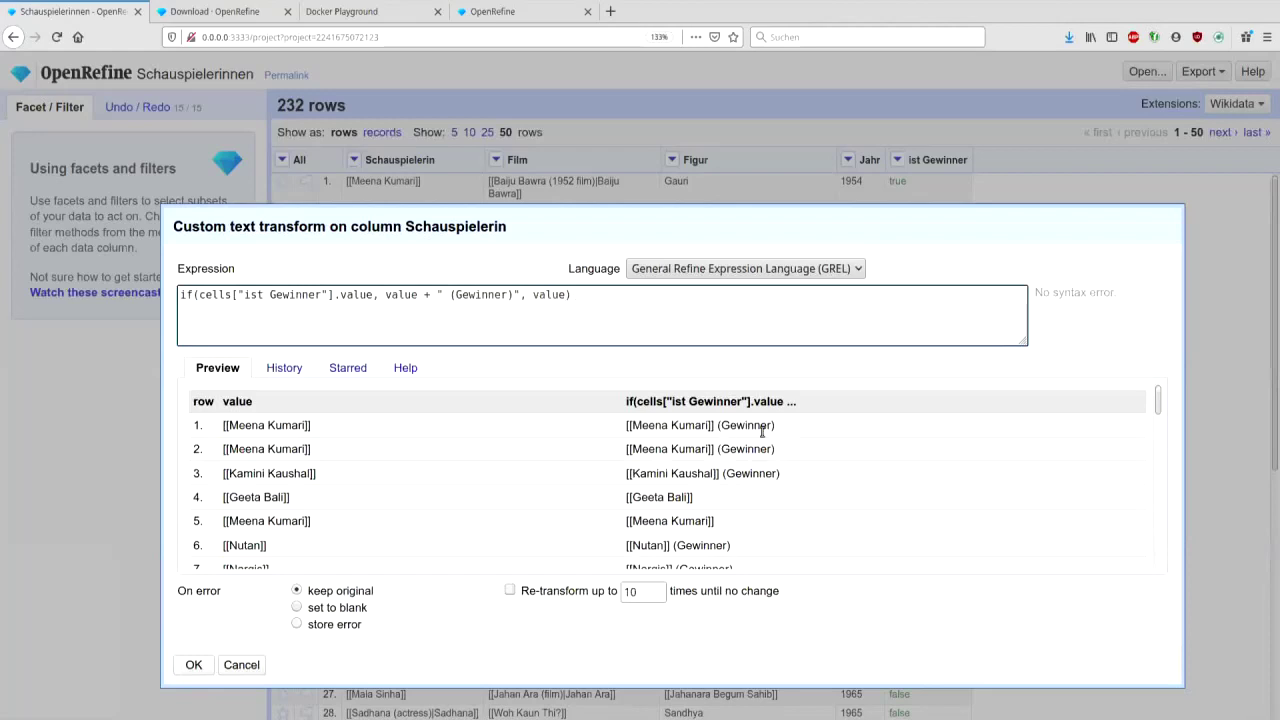
{"action": "scroll", "coordinate": [762, 431], "scroll_direction": "down", "scroll_amount": 3}
{"action": "scroll", "coordinate": [760, 429], "scroll_direction": "up", "scroll_amount": 3}
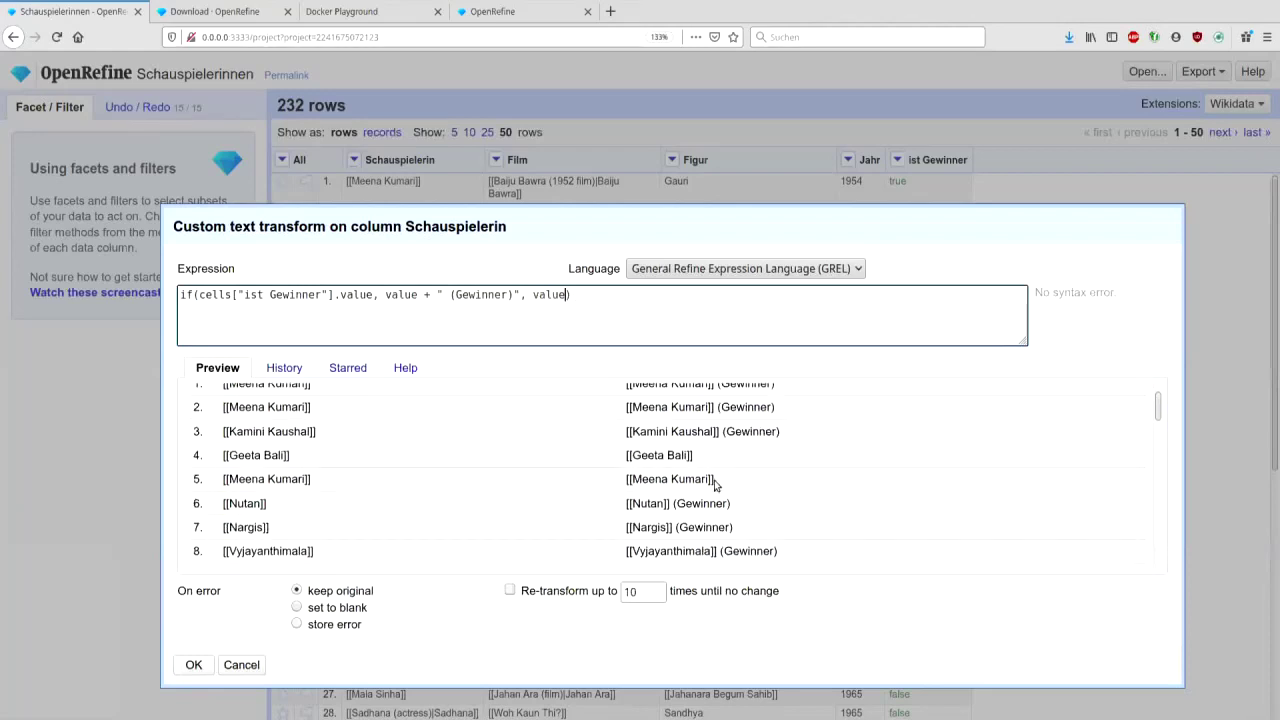
{"action": "left_click", "coordinate": [194, 665]}
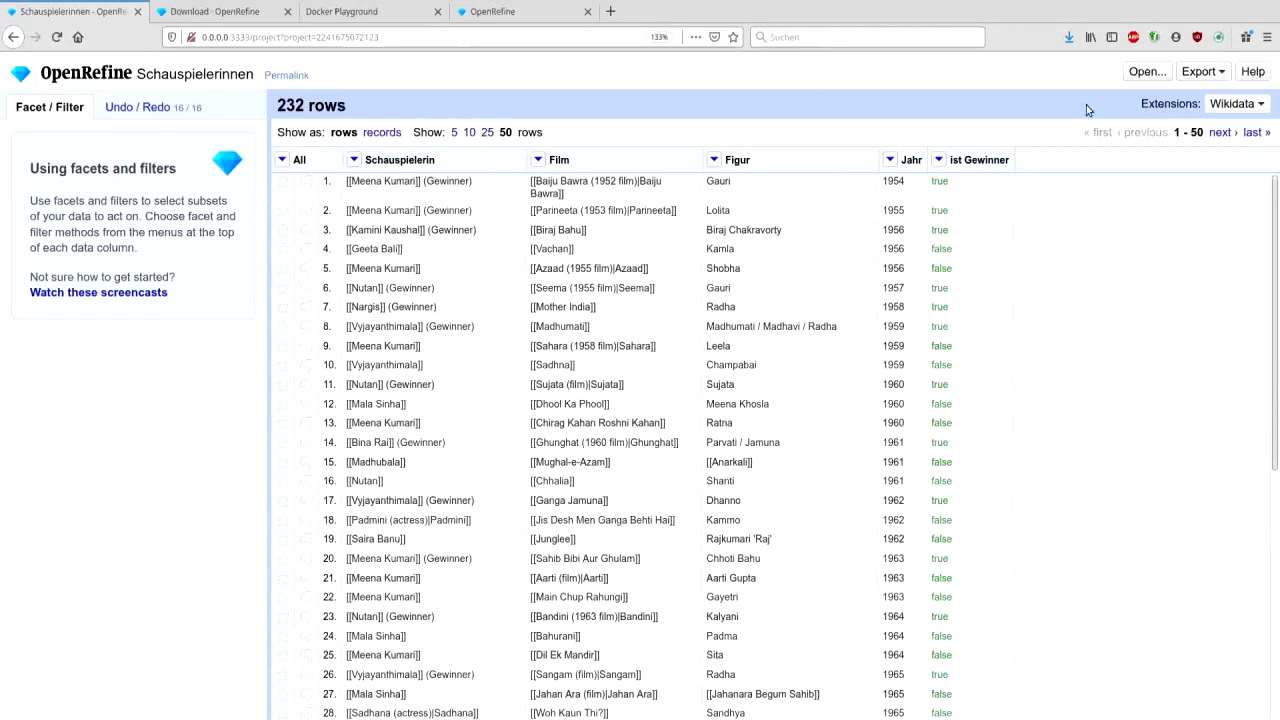
{"action": "left_click", "coordinate": [1221, 74]}
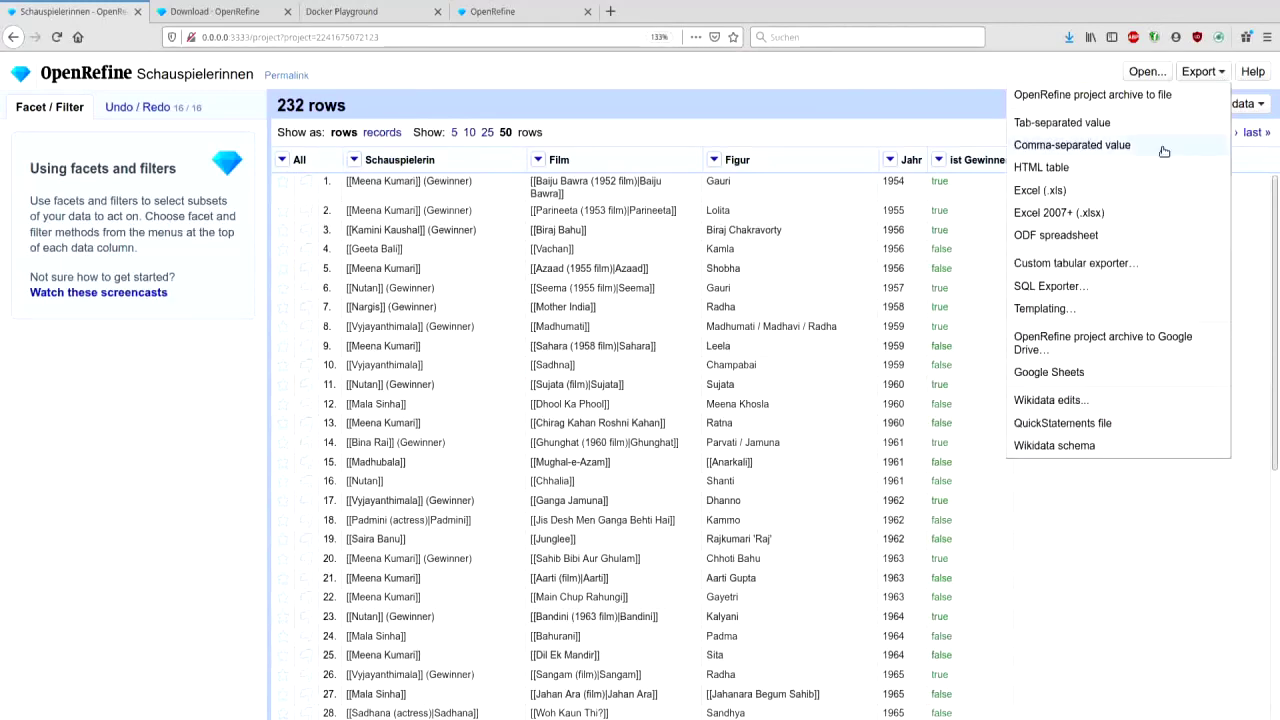
{"action": "left_click", "coordinate": [1085, 309]}
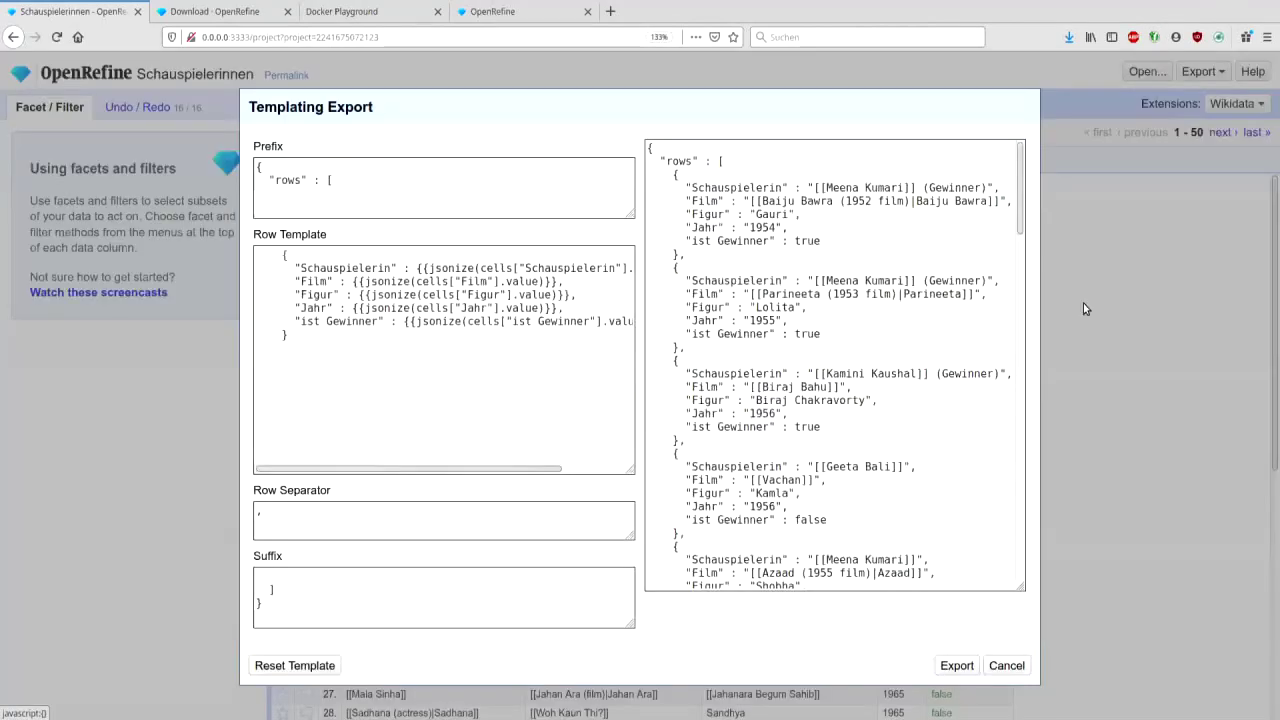
{"action": "left_click", "coordinate": [469, 195]}
{"action": "key", "text": "ctrl+a"}
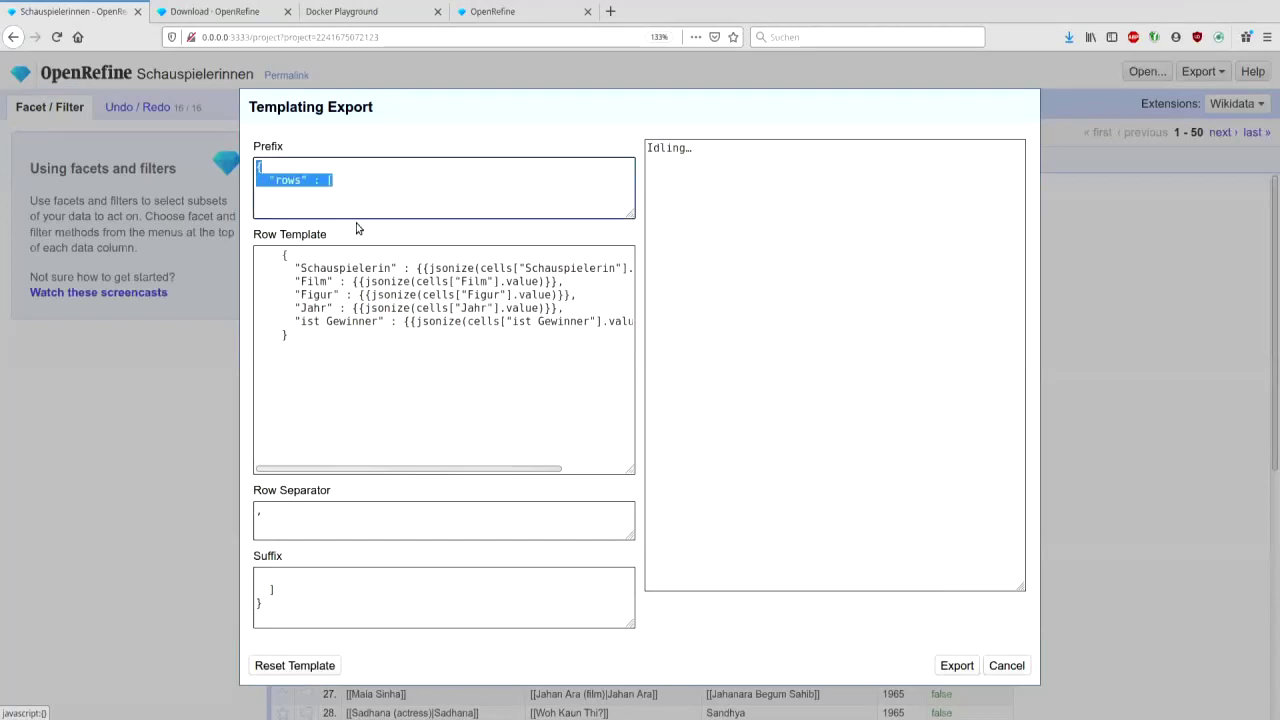
{"action": "key", "text": "BackSpace"}
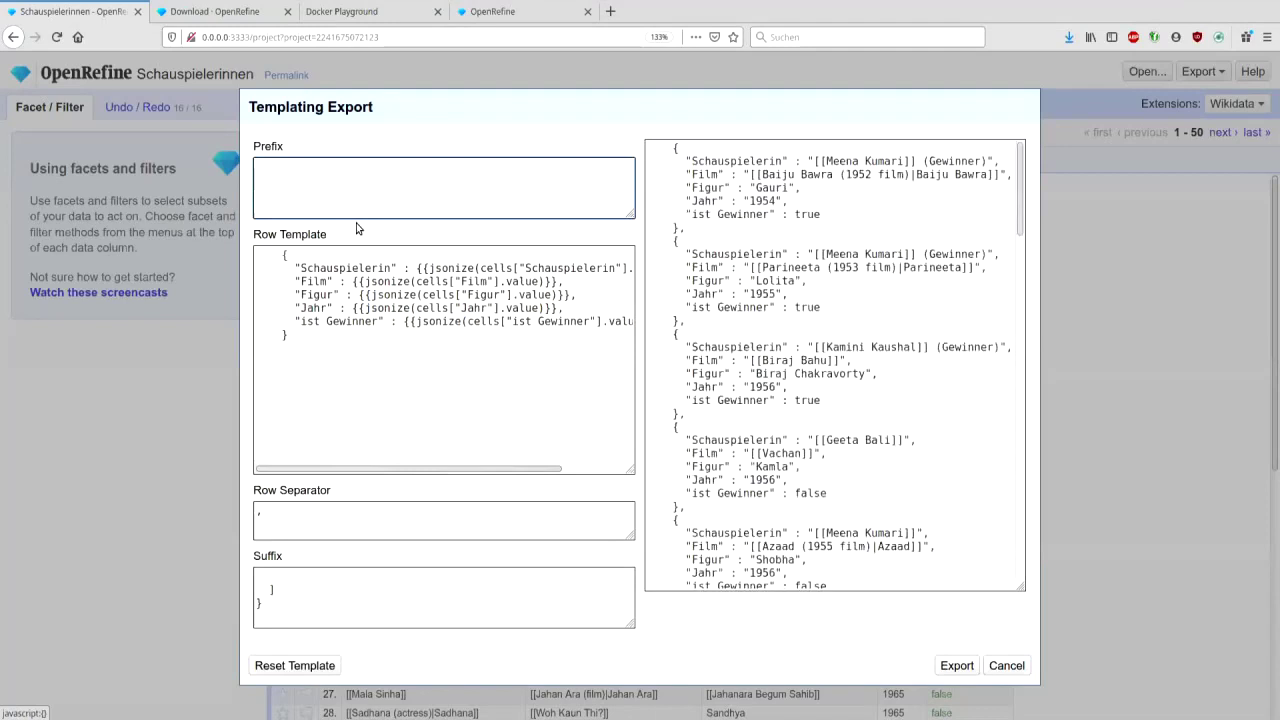
{"action": "key", "text": "BackSpace"}
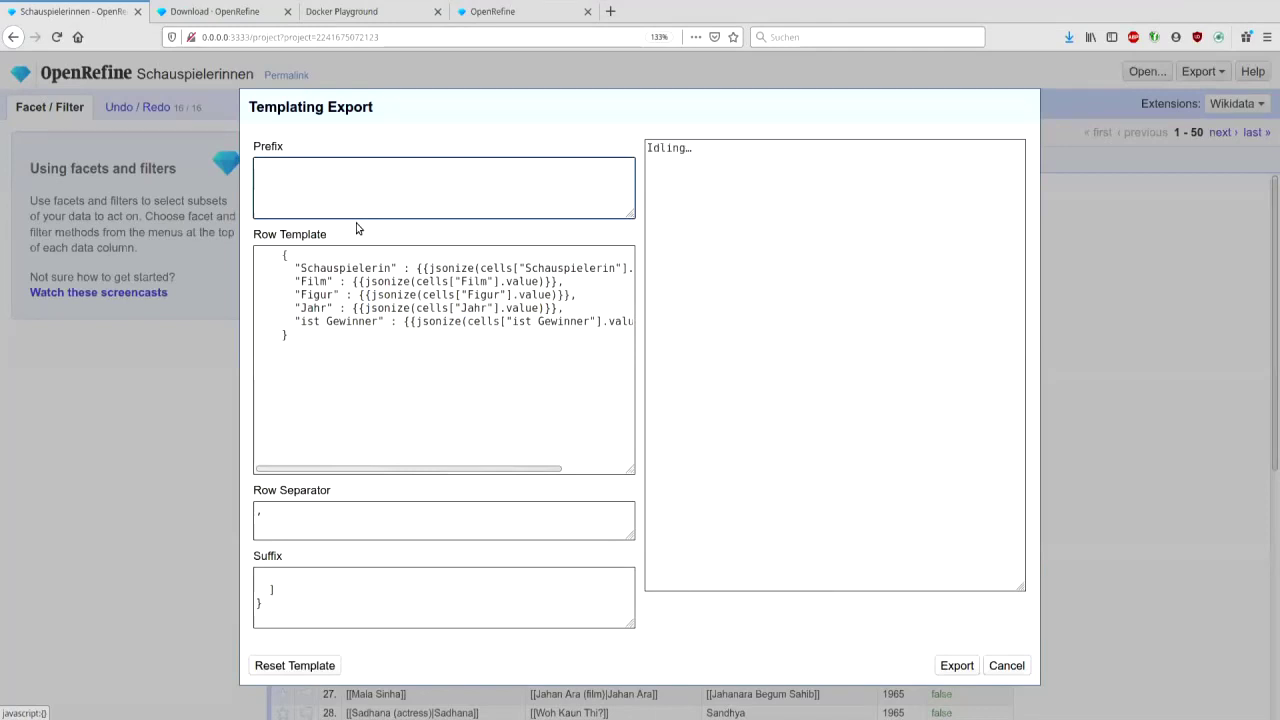
{"action": "type", "text": "{|-"}
{"action": "key", "text": "Return"}
{"action": "type", "text": "!Schauspieler"}
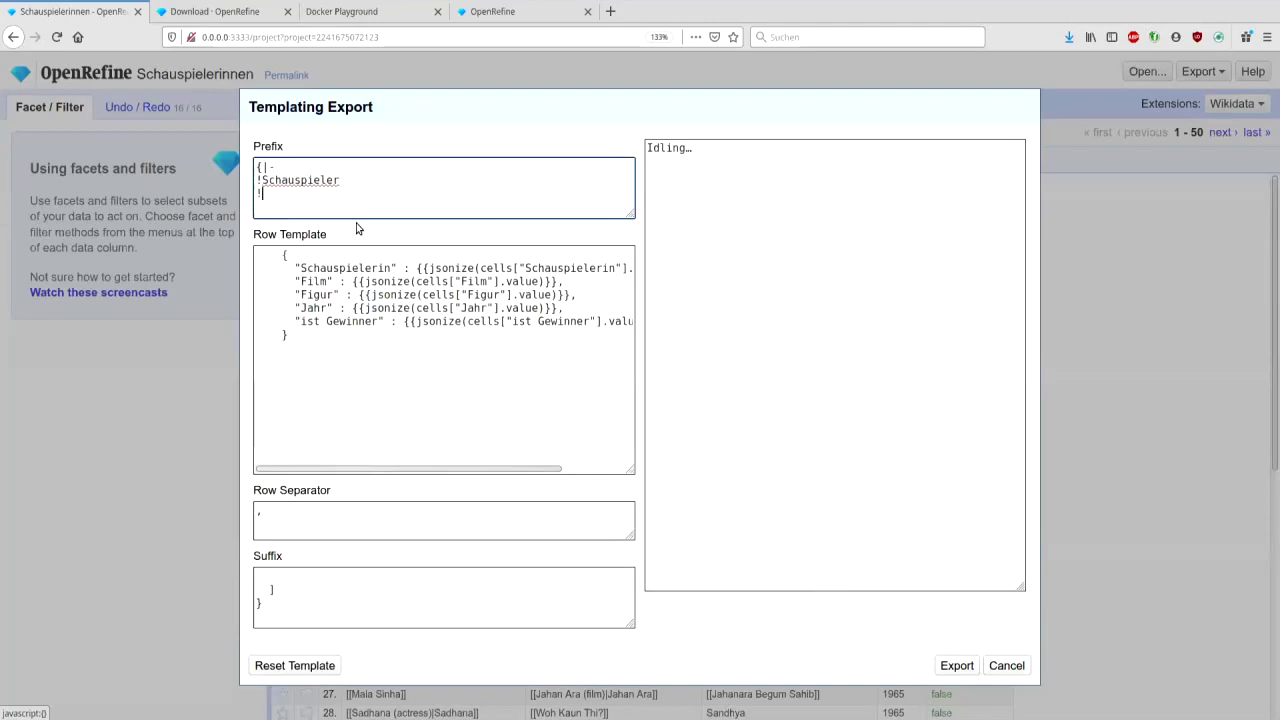
{"action": "key", "text": "Return"}
{"action": "type", "text": "!Film"}
{"action": "key", "text": "Return"}
{"action": "type", "text": "!Figur"}
{"action": "key", "text": "Return"}
{"action": "type", "text": "!JAHR"}
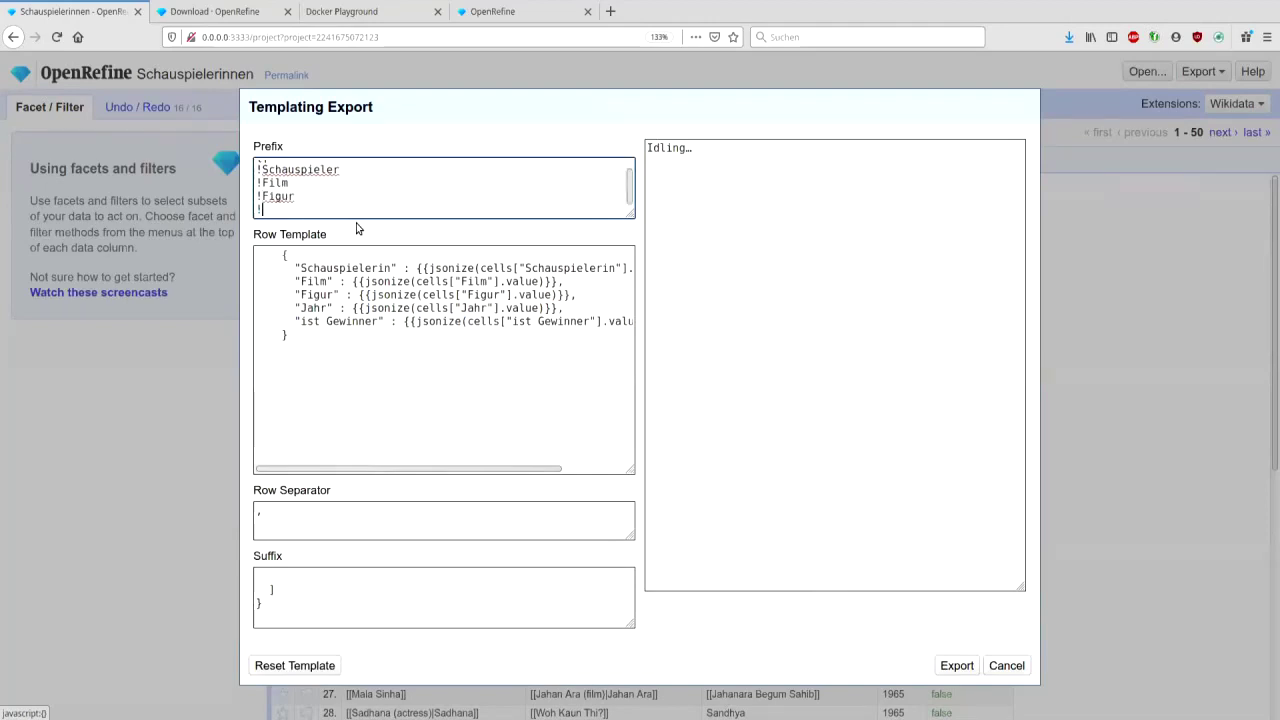
{"action": "key", "text": "BackSpace"}
{"action": "key", "text": "BackSpace"}
{"action": "key", "text": "BackSpace"}
{"action": "type", "text": "ahr"}
{"action": "key", "text": "Return"}
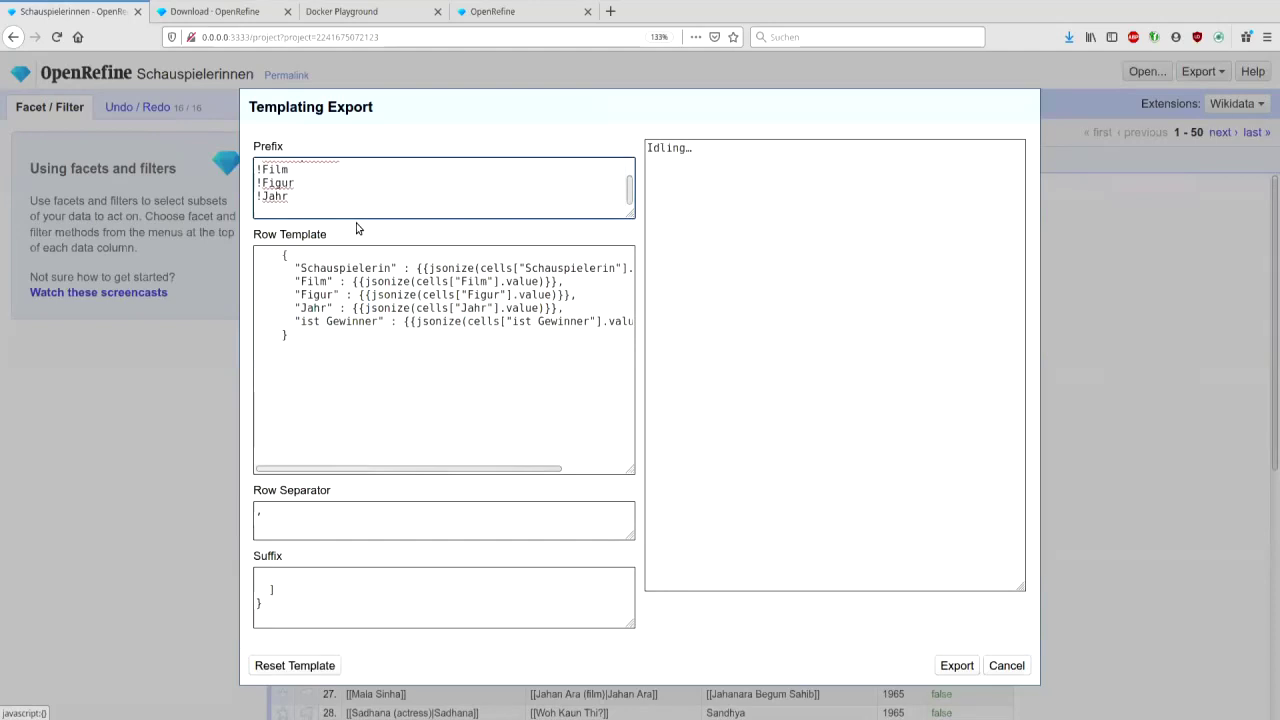
{"action": "type", "text": "|-"}
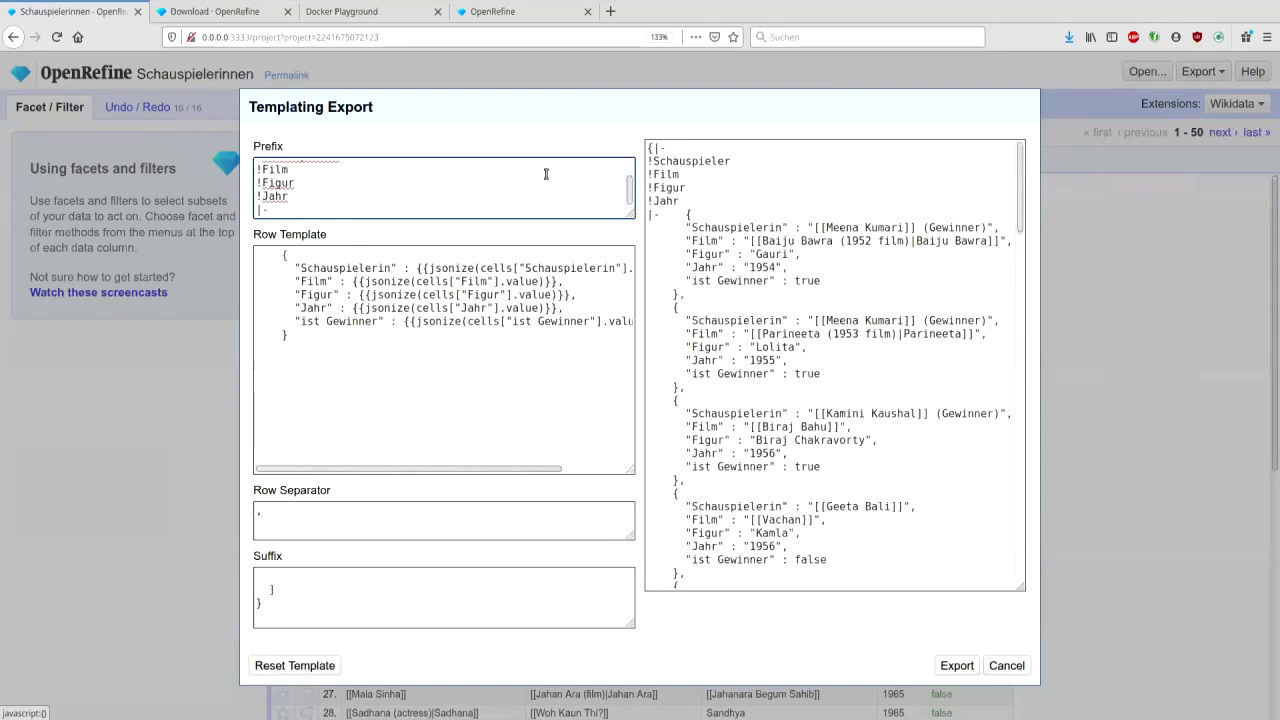
{"action": "left_click_drag", "start_coordinate": [632, 198], "coordinate": [434, 149]}
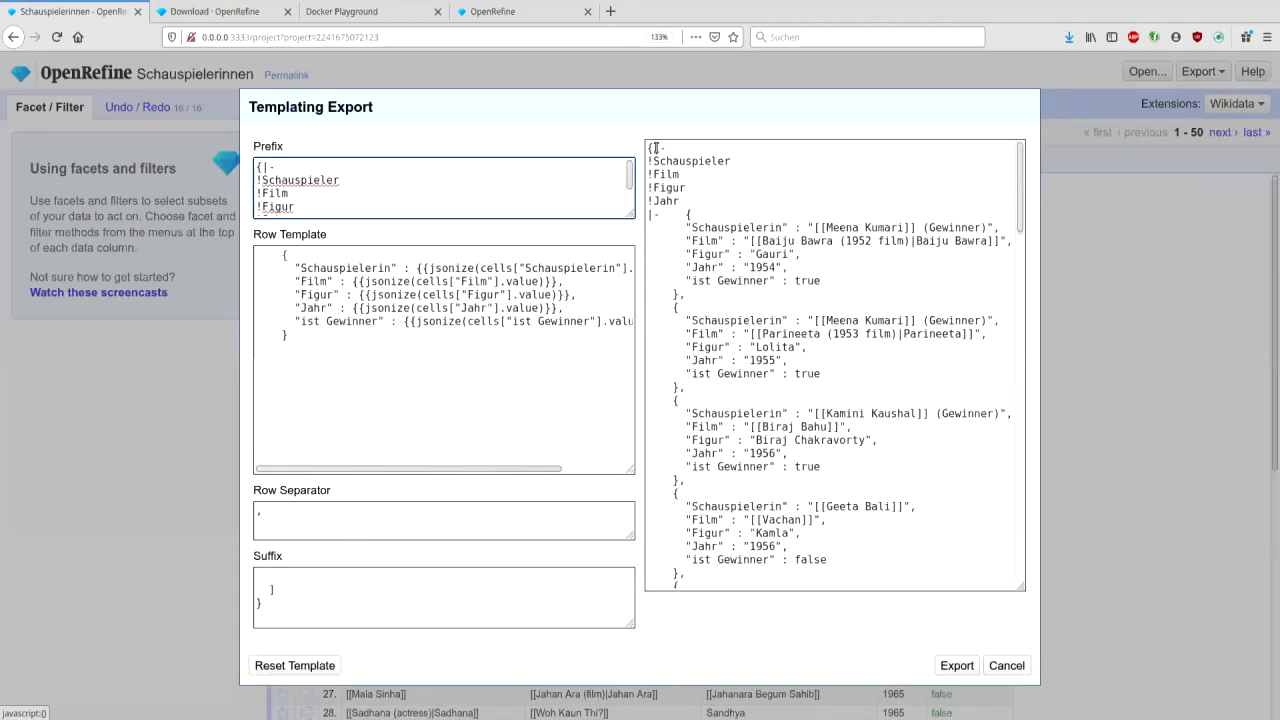
{"action": "left_click_drag", "start_coordinate": [349, 509], "coordinate": [163, 508]}
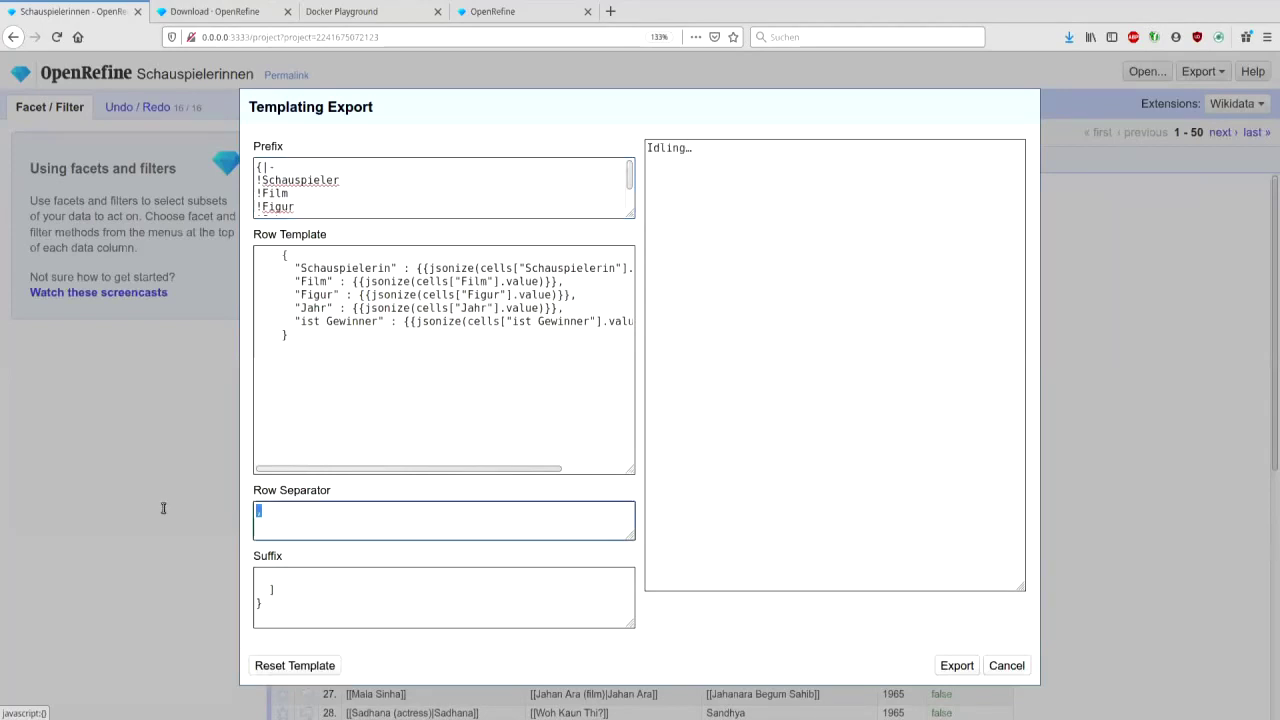
{"action": "type", "text": "|-"}
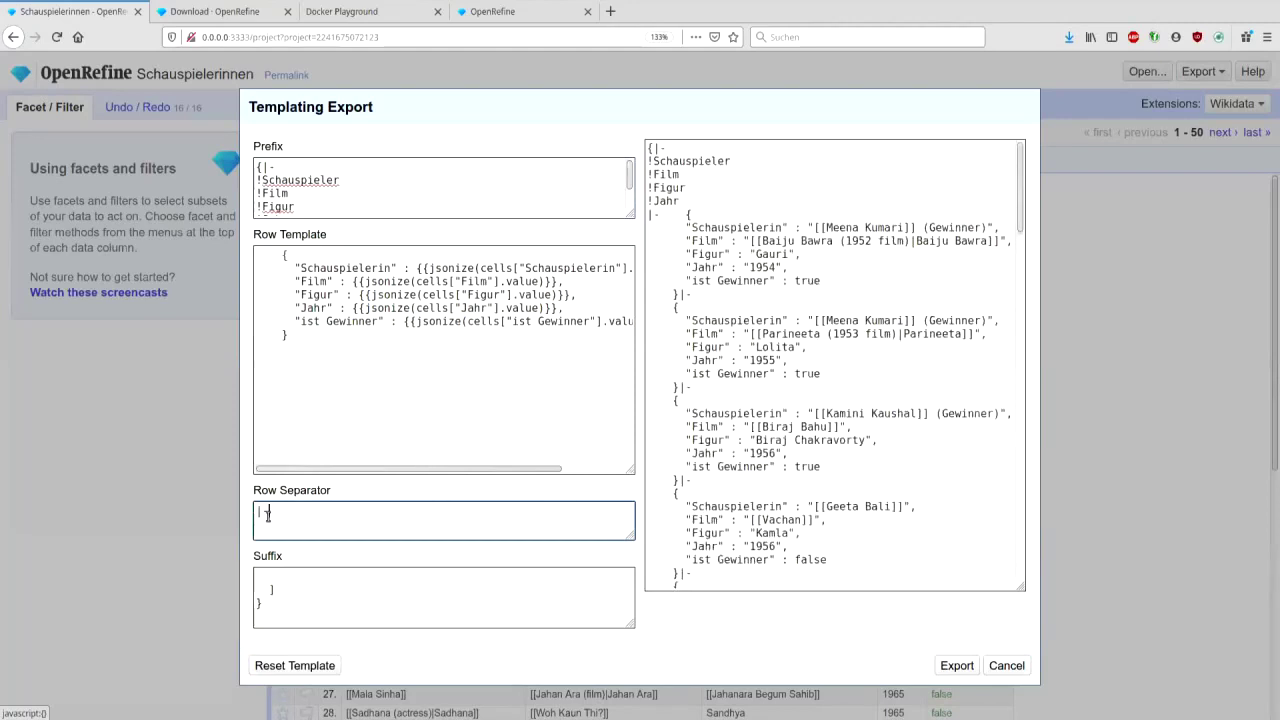
{"action": "left_click", "coordinate": [274, 612]}
{"action": "key", "text": "ctrl+a"}
{"action": "type", "text": "|}"}
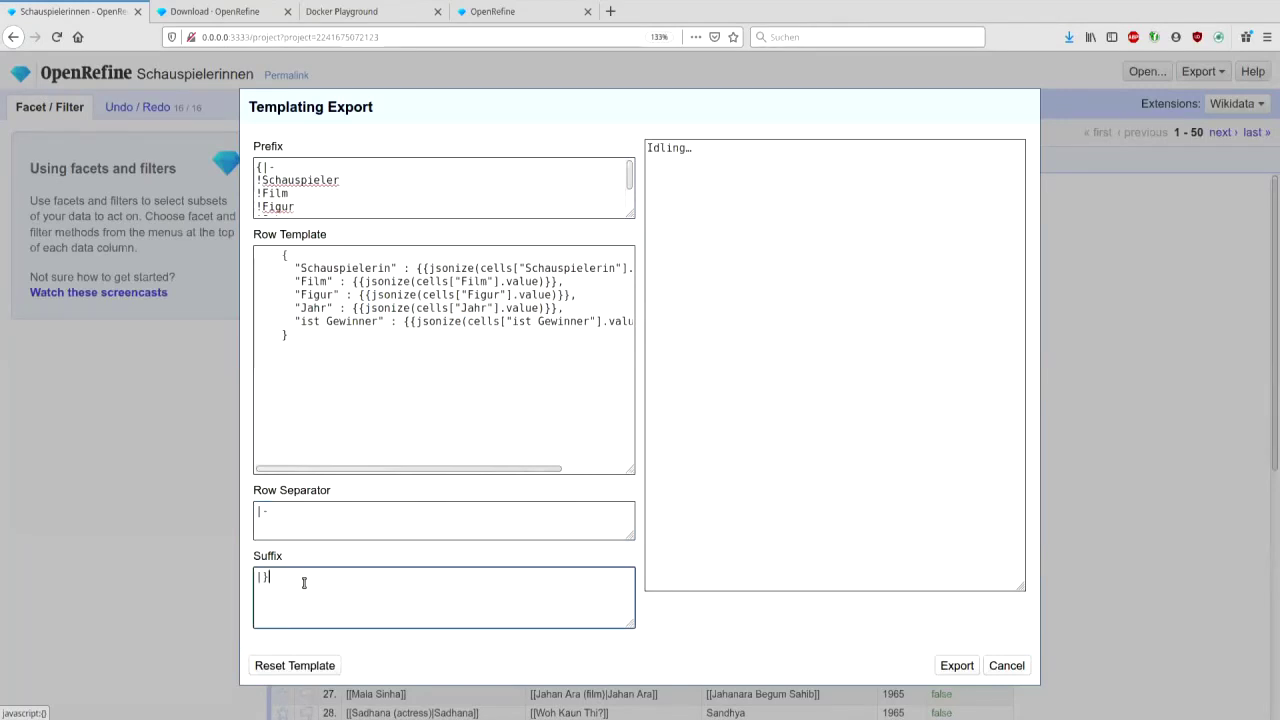
{"action": "left_click", "coordinate": [293, 255]}
{"action": "key", "text": "Home"}
{"action": "type", "text": "|"}
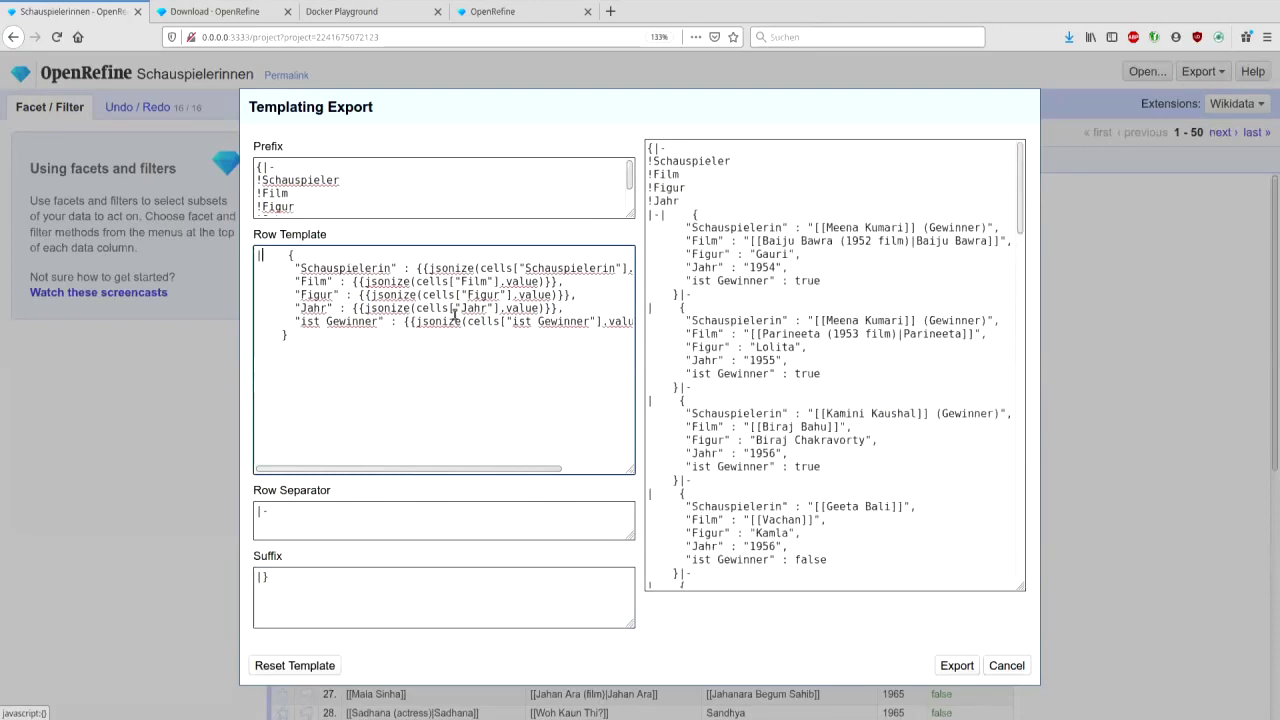
{"action": "key", "text": "ctrl+shift+Right"}
{"action": "key", "text": "ctrl+shift+Right"}
{"action": "key", "text": "ctrl+shift+Right"}
{"action": "key", "text": "ctrl+shift+Right"}
{"action": "key", "text": "ctrl+shift+Right"}
{"action": "key", "text": "ctrl+shift+Right"}
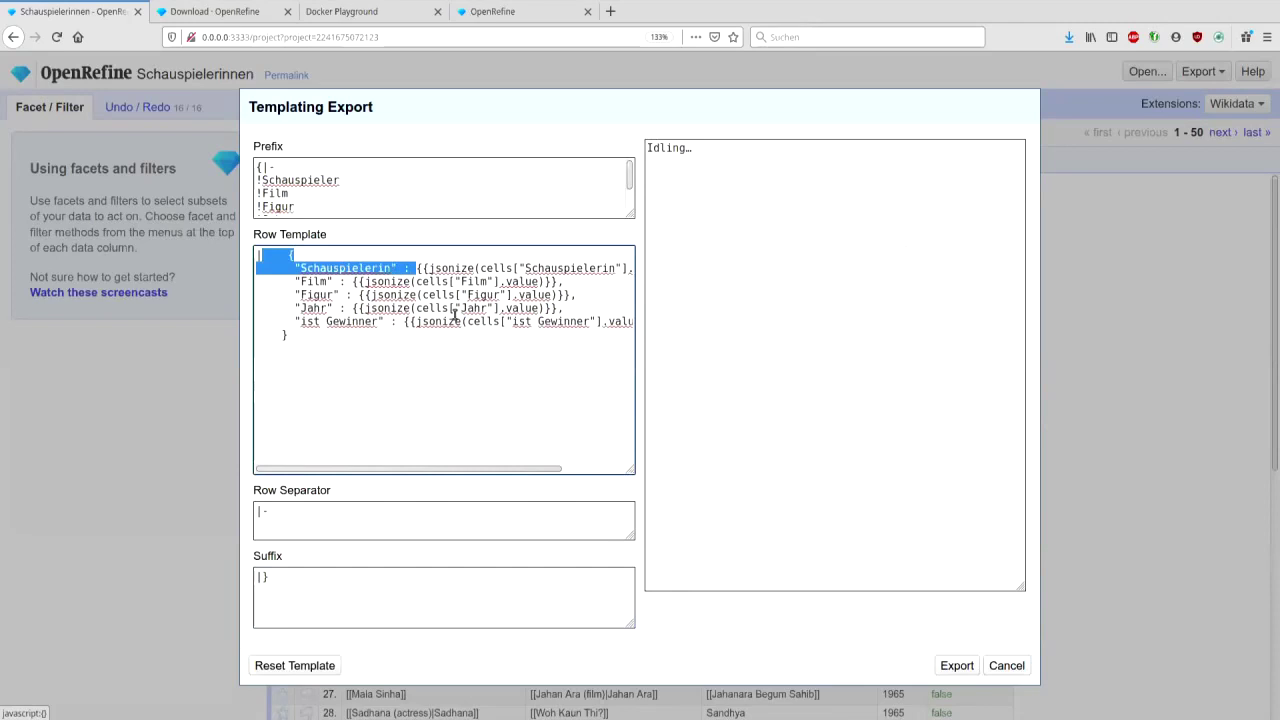
{"action": "key", "text": "Delete"}
{"action": "key", "text": "shift+Right"}
{"action": "key", "text": "shift+Right"}
{"action": "key", "text": "shift+Right"}
{"action": "key", "text": "shift+Right"}
{"action": "key", "text": "shift+Right"}
{"action": "key", "text": "shift+Right"}
{"action": "key", "text": "shift+Right"}
{"action": "key", "text": "shift+Right"}
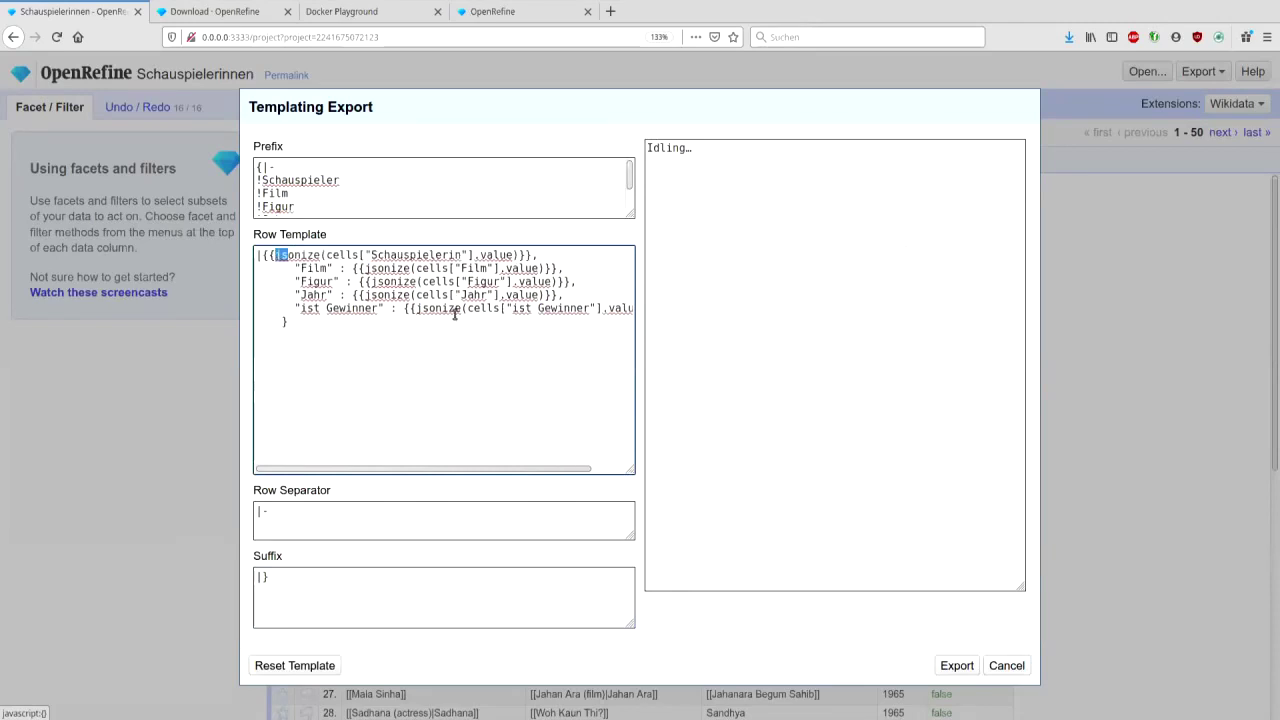
{"action": "key", "text": "Delete"}
{"action": "key", "text": "End"}
{"action": "key", "text": "BackSpace"}
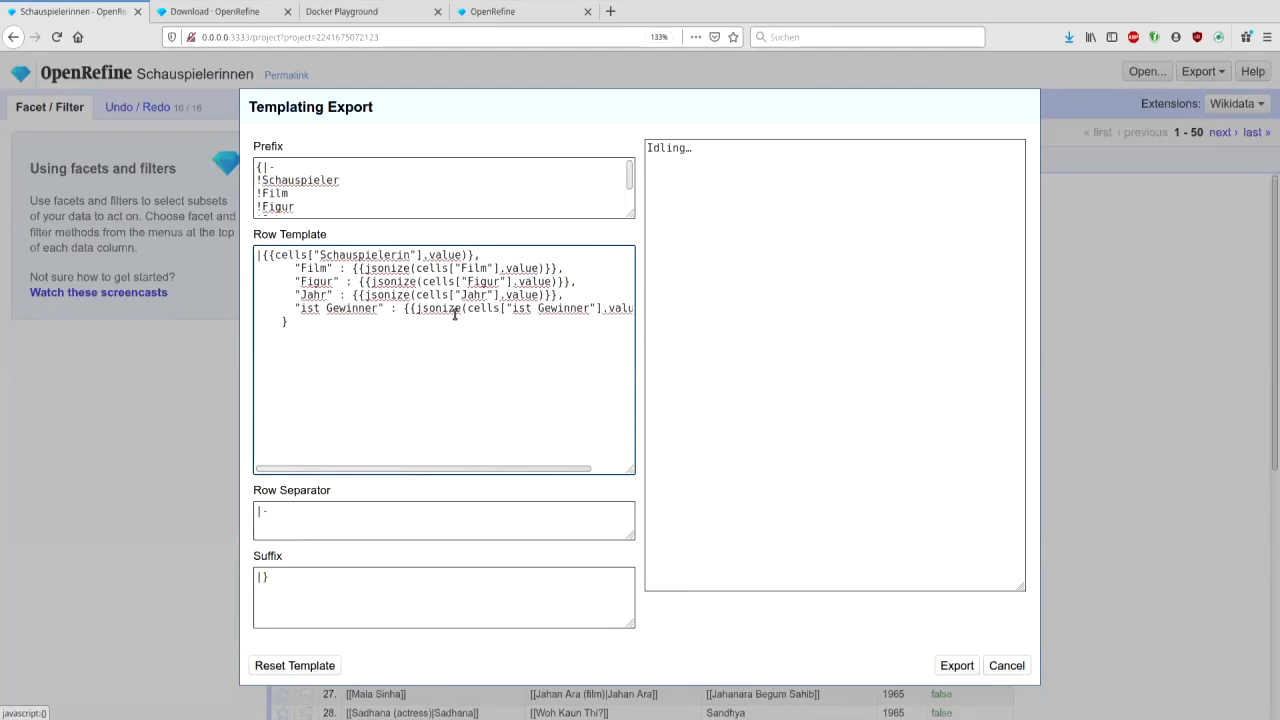
{"action": "type", "text": "}"}
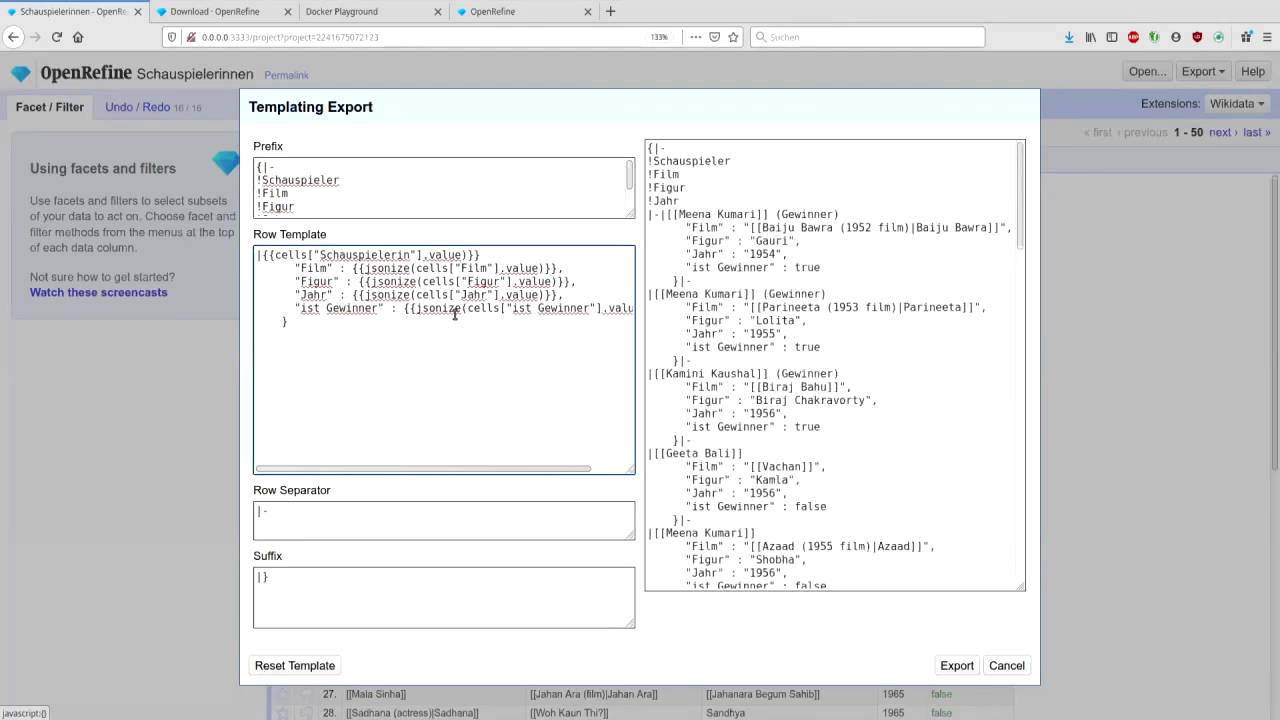
{"action": "key", "text": "Left"}
{"action": "key", "text": "Left"}
{"action": "key", "text": "BackSpace"}
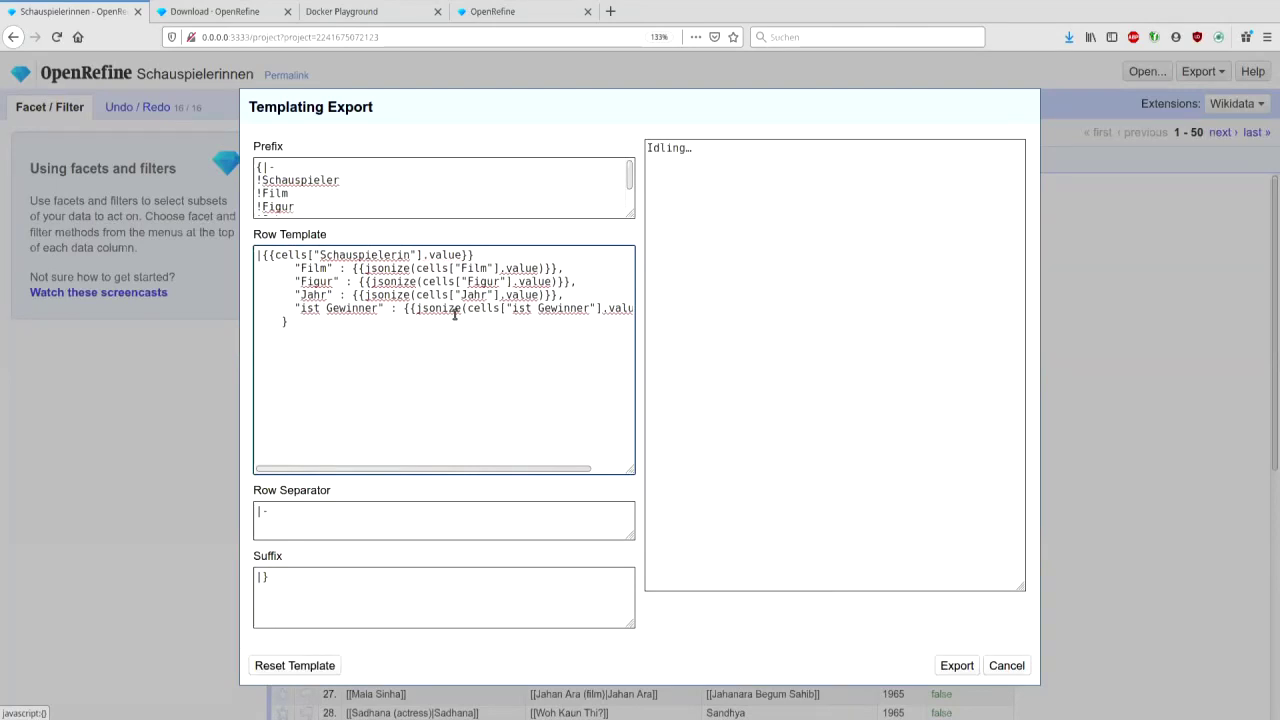
{"action": "key", "text": "Return"}
{"action": "key", "text": "shift+Up"}
{"action": "key", "text": "ctrl+c"}
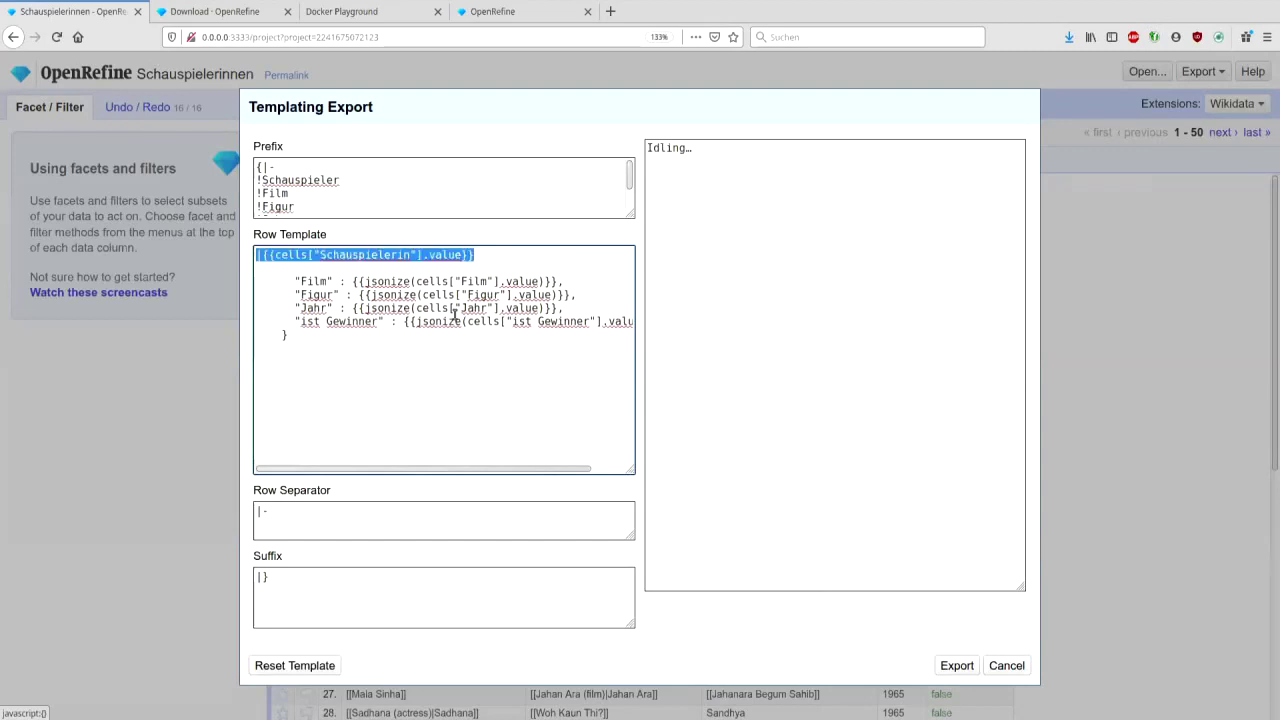
{"action": "key", "text": "Down"}
{"action": "key", "text": "ctrl+v"}
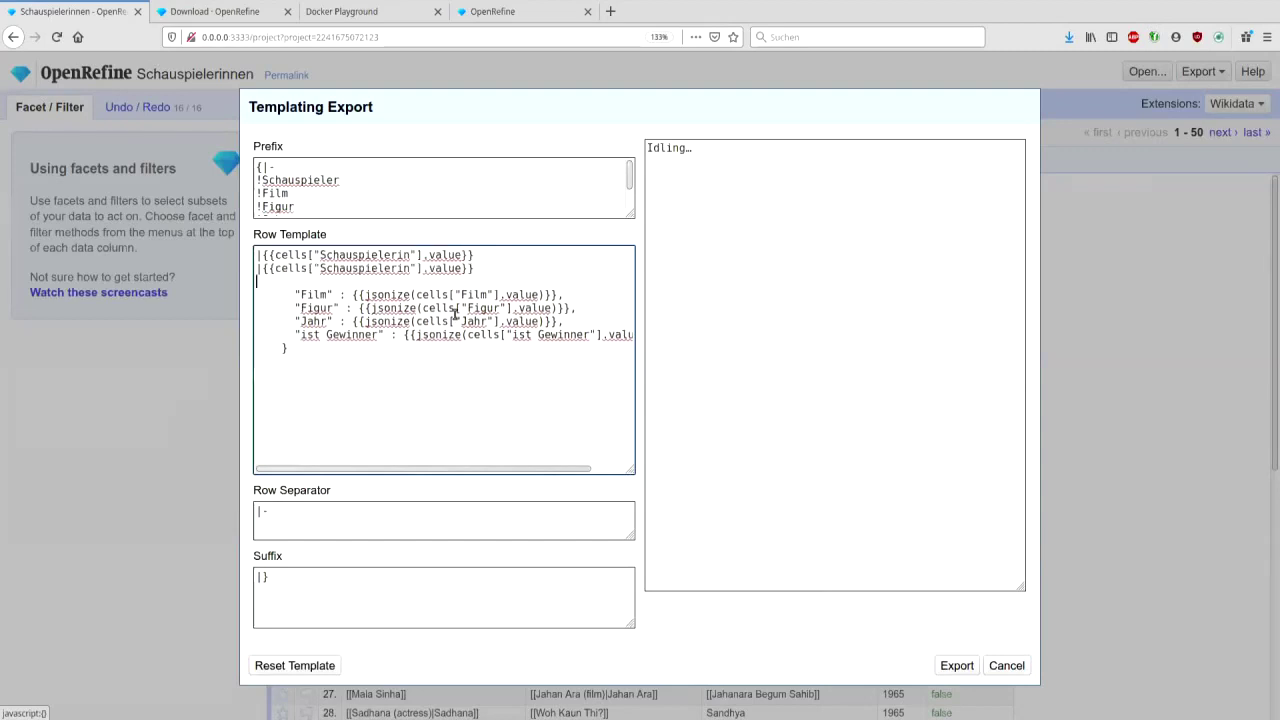
{"action": "key", "text": "ctrl+v"}
{"action": "key", "text": "ctrl+v"}
{"action": "double_click", "coordinate": [314, 321]}
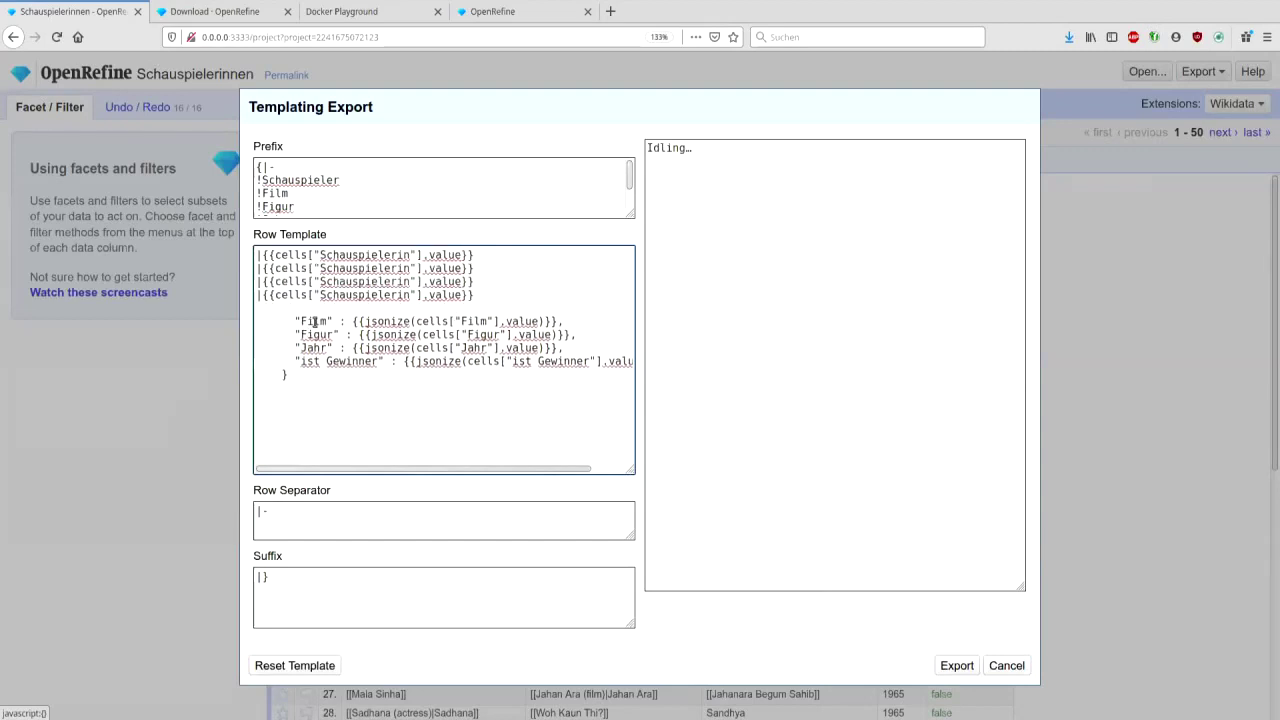
{"action": "key", "text": "BackSpace"}
{"action": "double_click", "coordinate": [346, 268]}
{"action": "type", "text": "Film"}
{"action": "double_click", "coordinate": [318, 334]}
{"action": "key", "text": "ctrl+x"}
{"action": "double_click", "coordinate": [364, 281]}
{"action": "key", "text": "ctrl+v"}
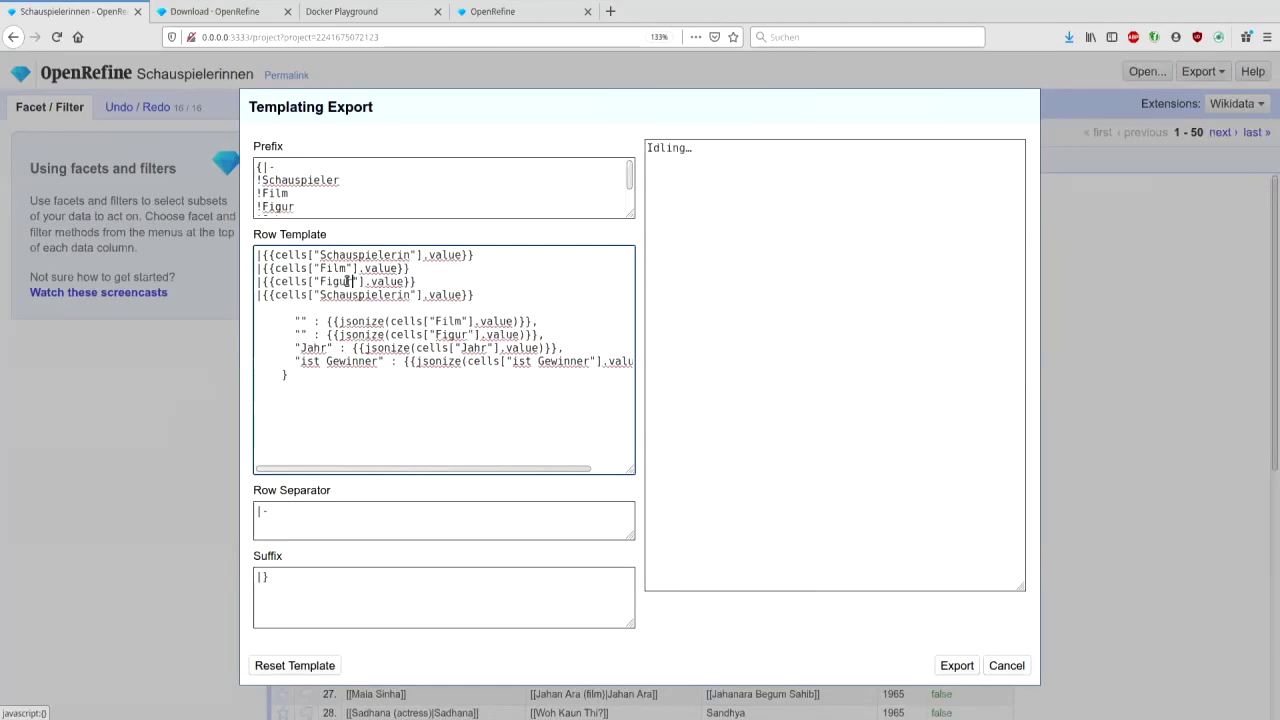
{"action": "double_click", "coordinate": [313, 347]}
{"action": "key", "text": "ctrl+x"}
{"action": "double_click", "coordinate": [343, 295]}
{"action": "key", "text": "ctrl+v"}
{"action": "left_click", "coordinate": [289, 374]}
{"action": "left_click_drag", "start_coordinate": [289, 376], "coordinate": [256, 310]}
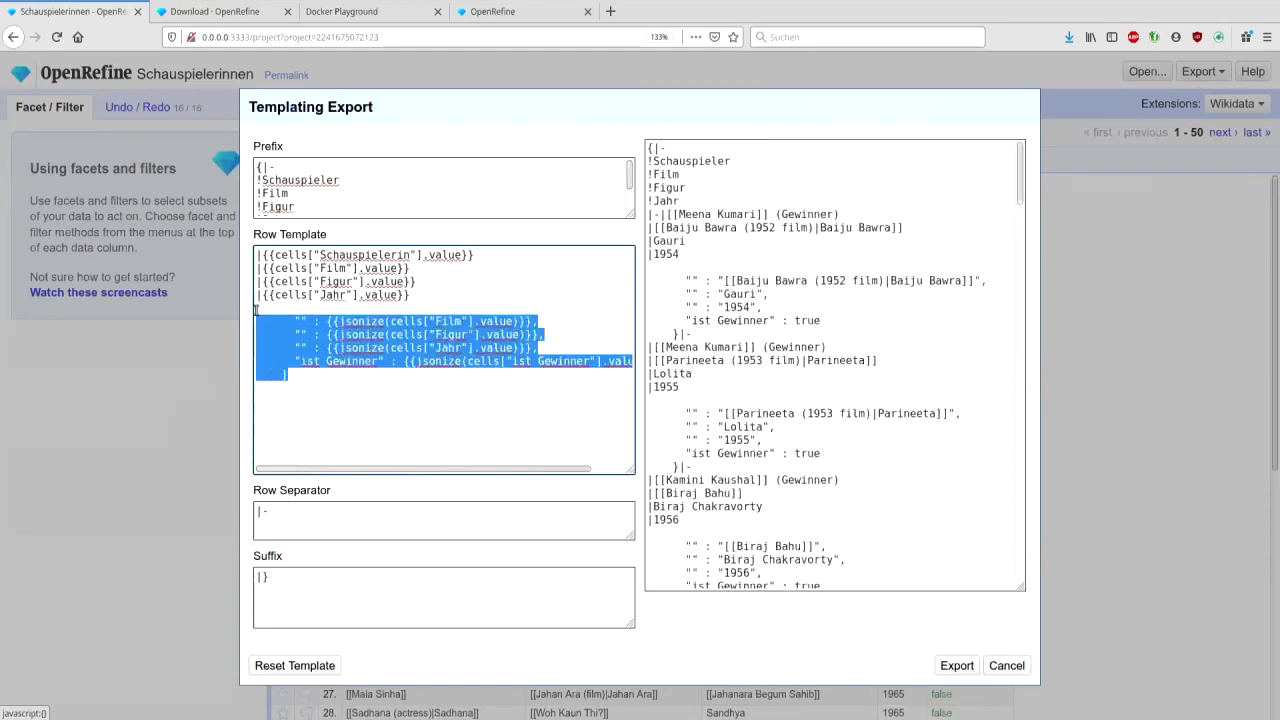
{"action": "key", "text": "BackSpace"}
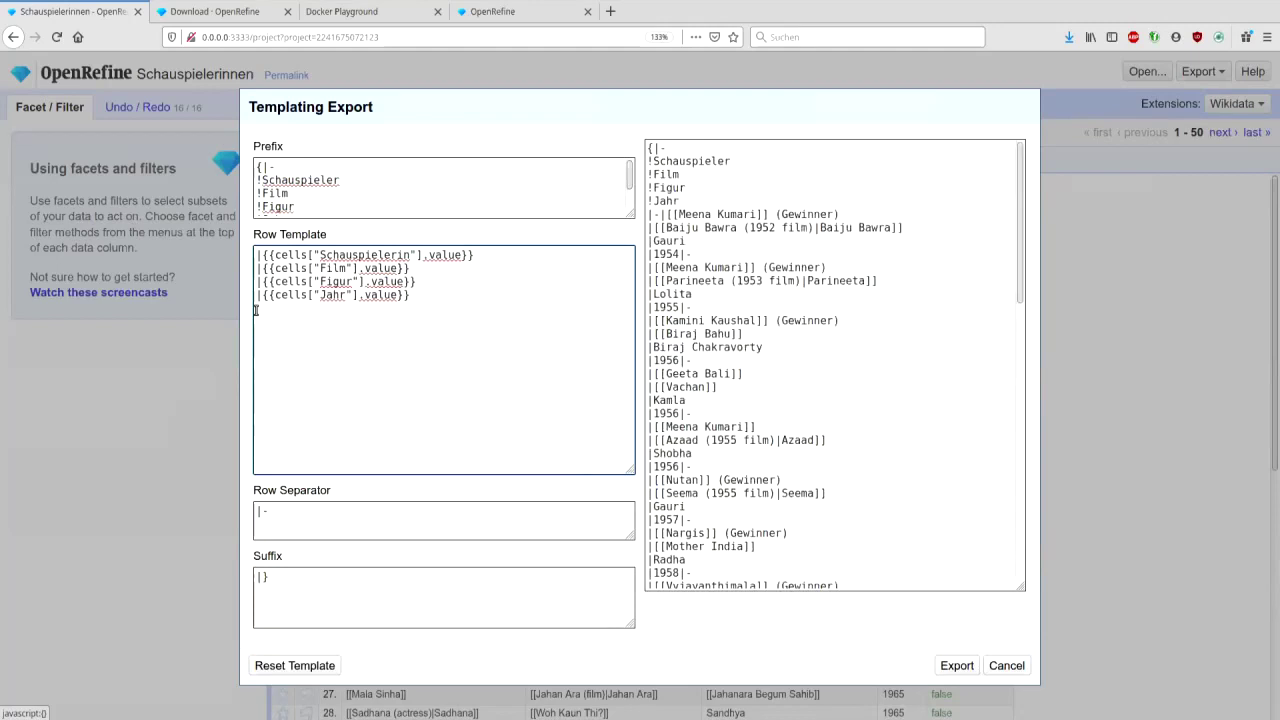
{"action": "key", "text": "Return"}
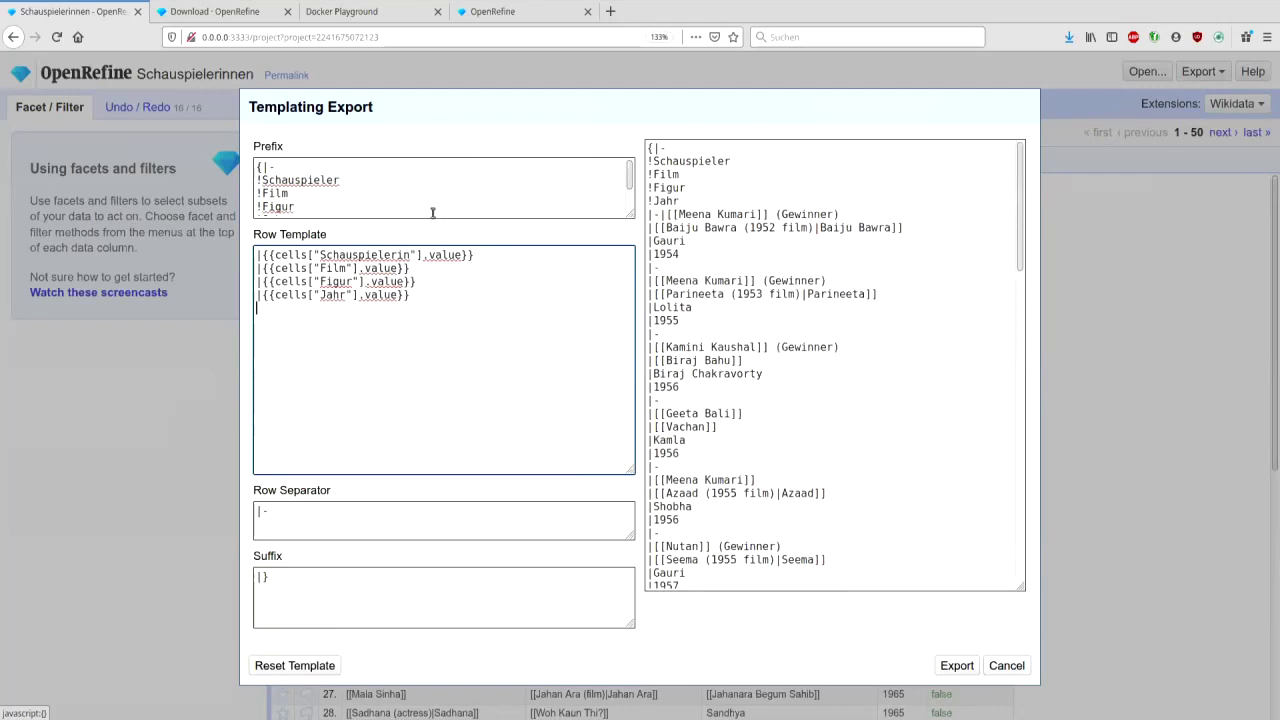
{"action": "left_click", "coordinate": [594, 208]}
{"action": "scroll", "coordinate": [578, 210], "scroll_direction": "down", "scroll_amount": 1}
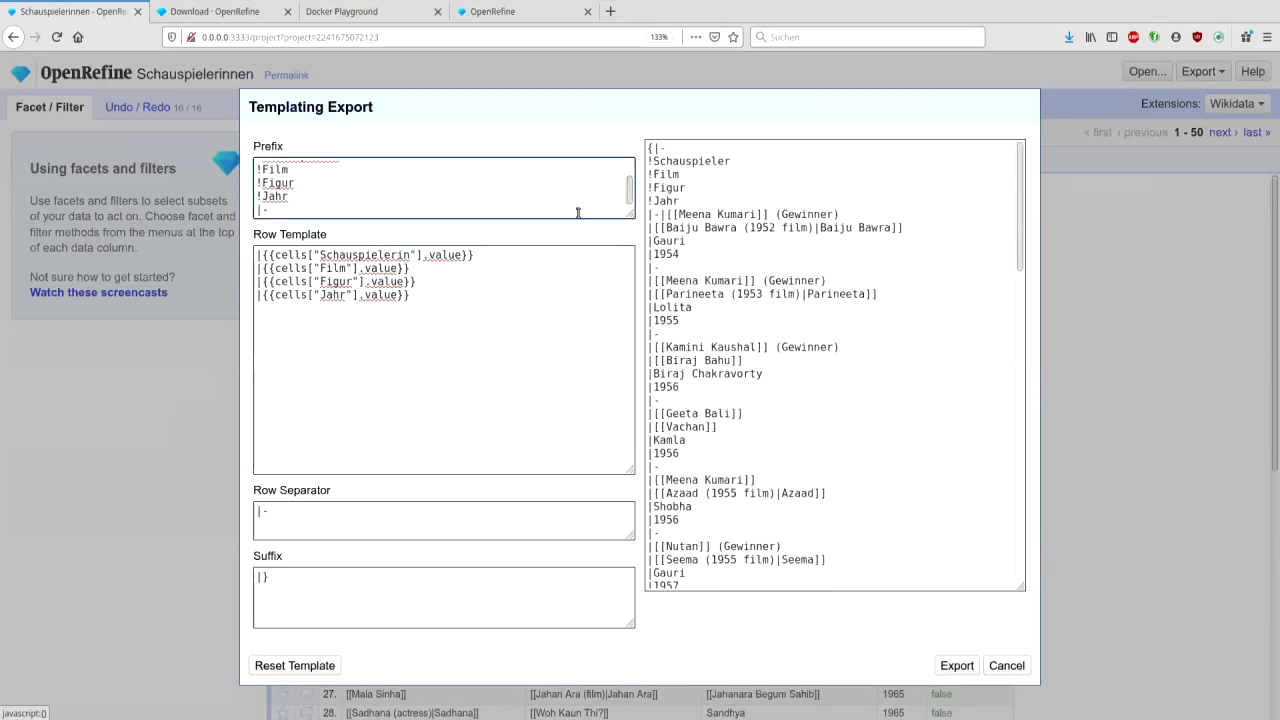
{"action": "key", "text": "Return"}
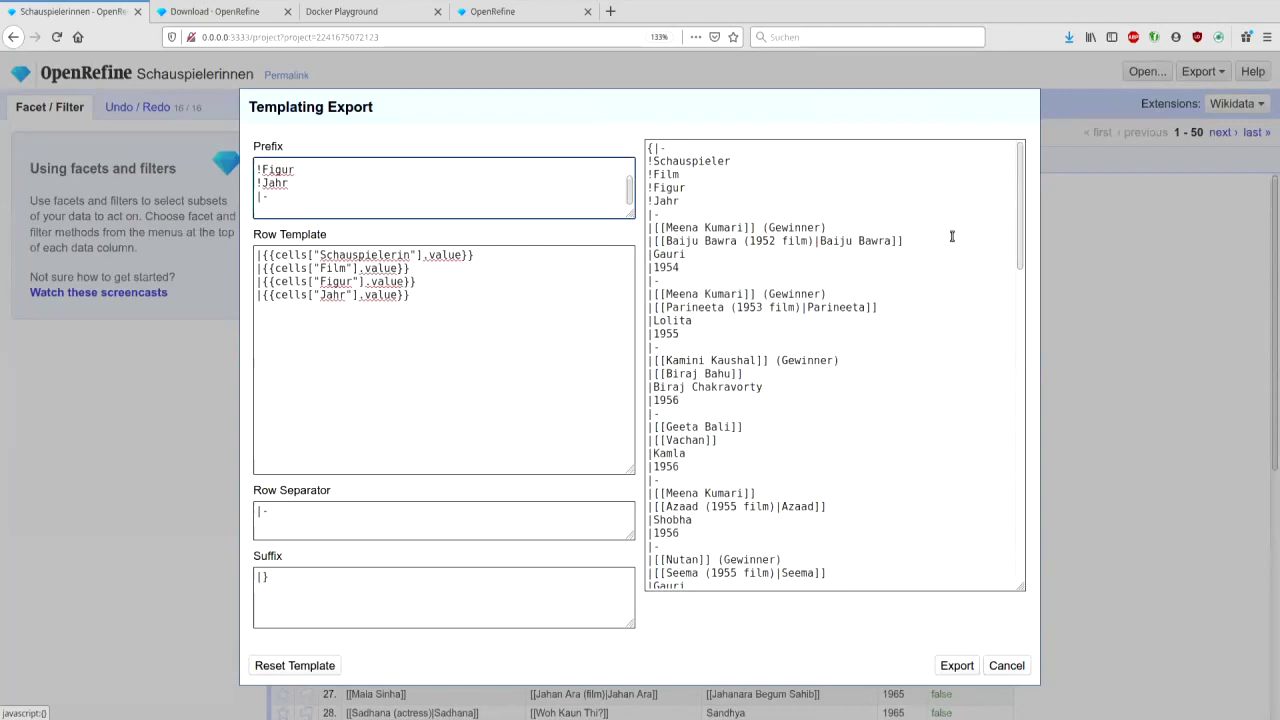
{"action": "left_click", "coordinate": [1012, 363]}
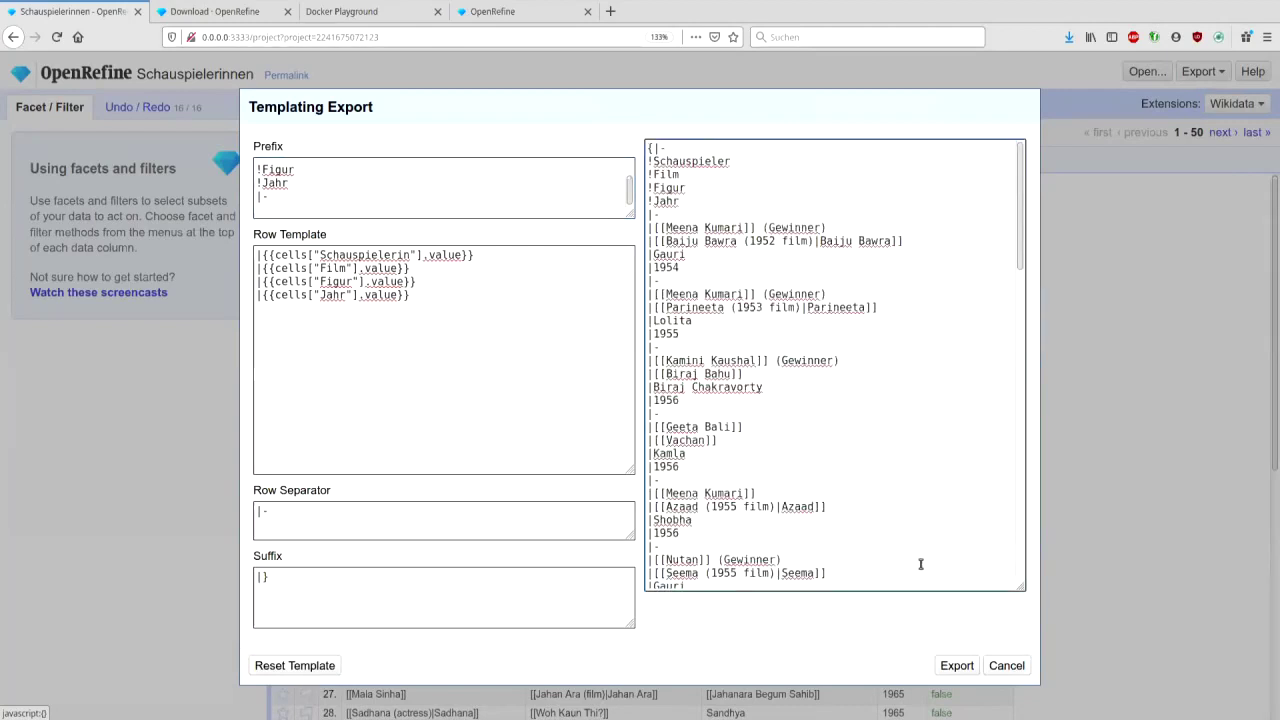
{"action": "left_click", "coordinate": [962, 668]}
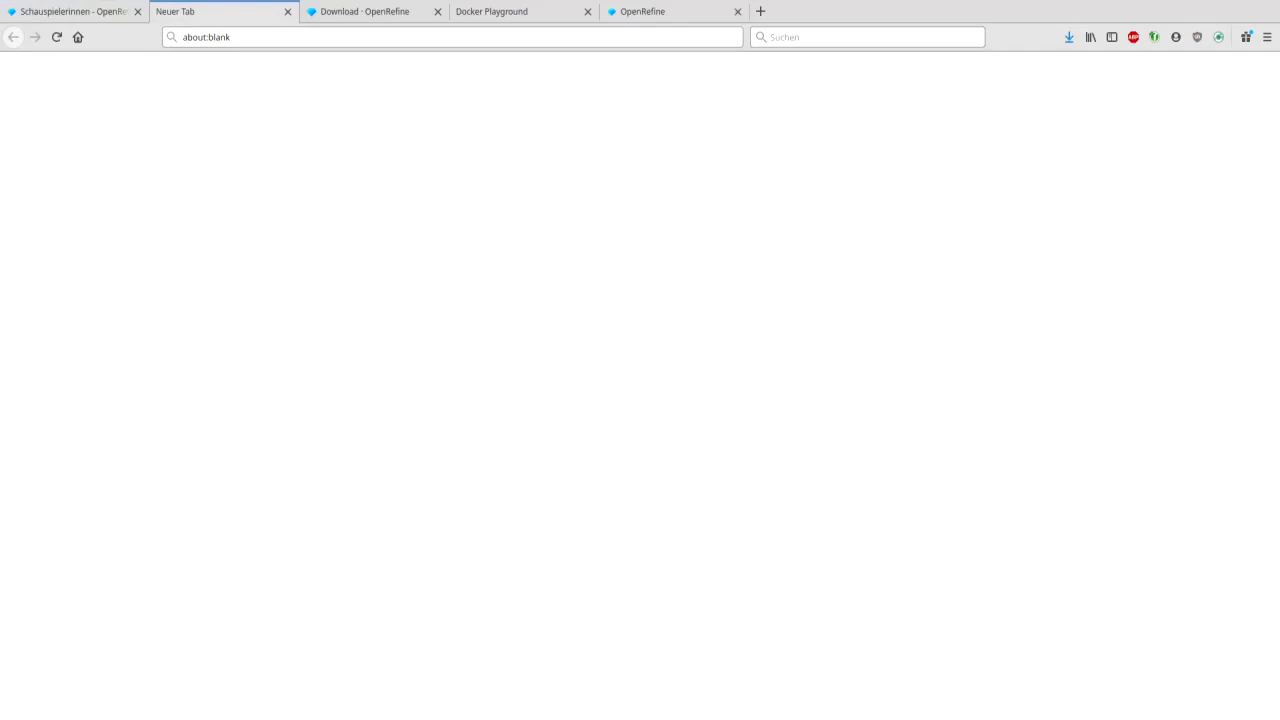
{"action": "left_click", "coordinate": [754, 12]}
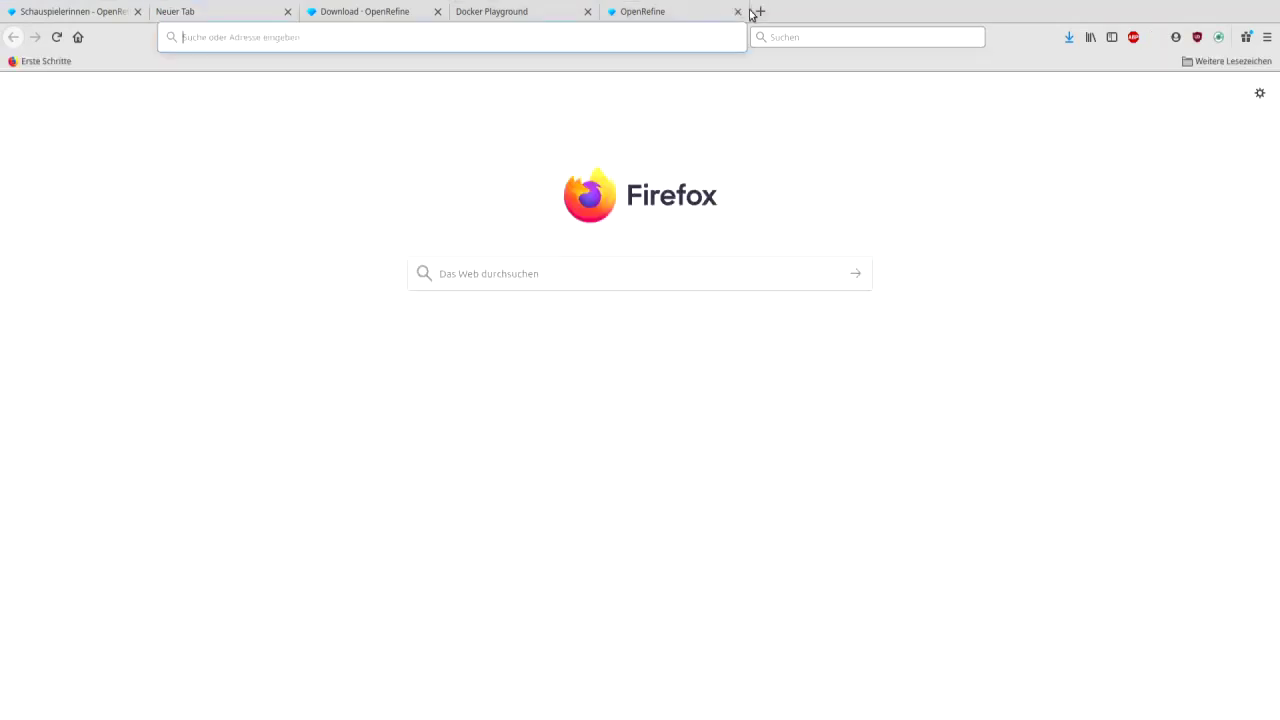
{"action": "type", "text": "wiki-d"}
{"action": "key", "text": "Right"}
{"action": "type", "text": "S"}
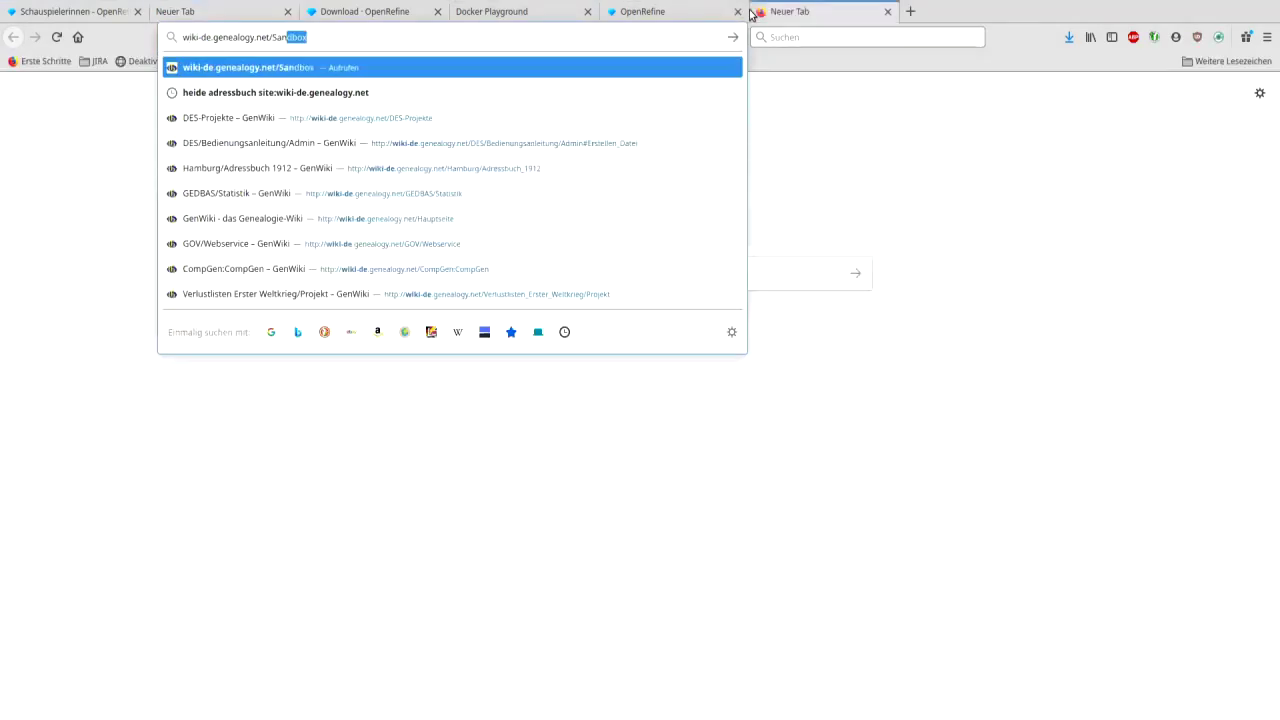
{"action": "key", "text": "Return"}
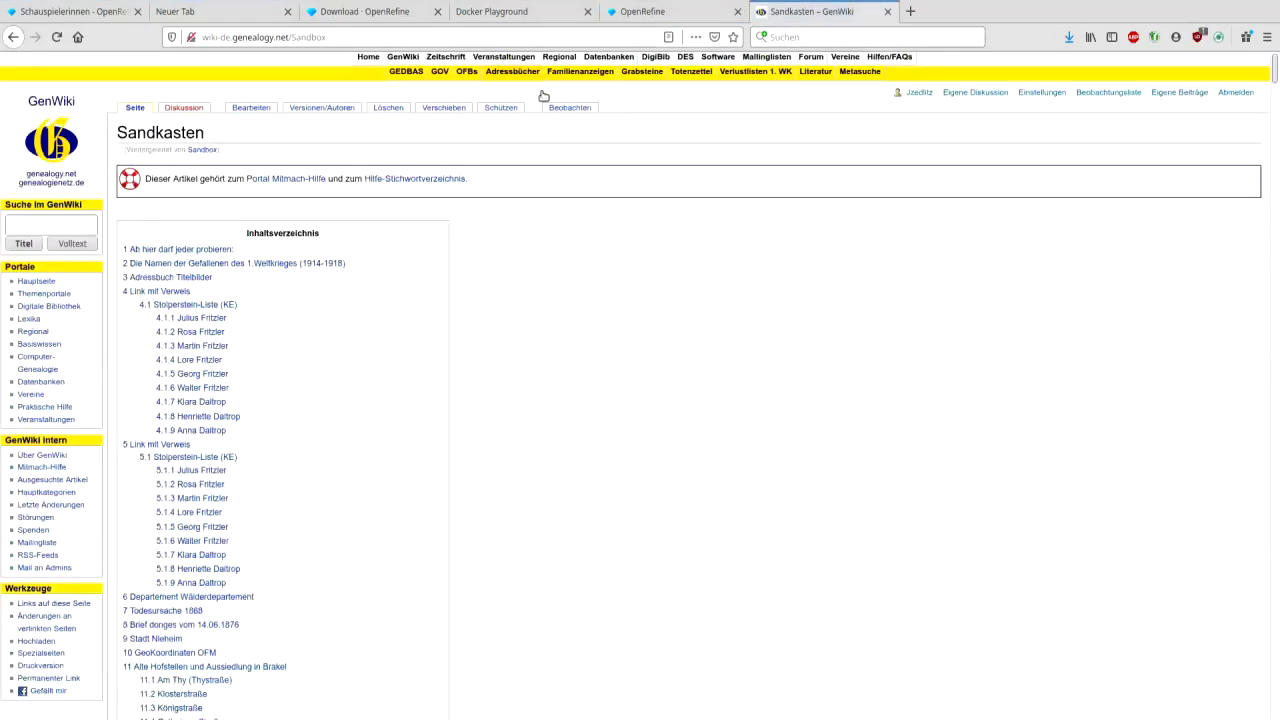
{"action": "left_click", "coordinate": [251, 108]}
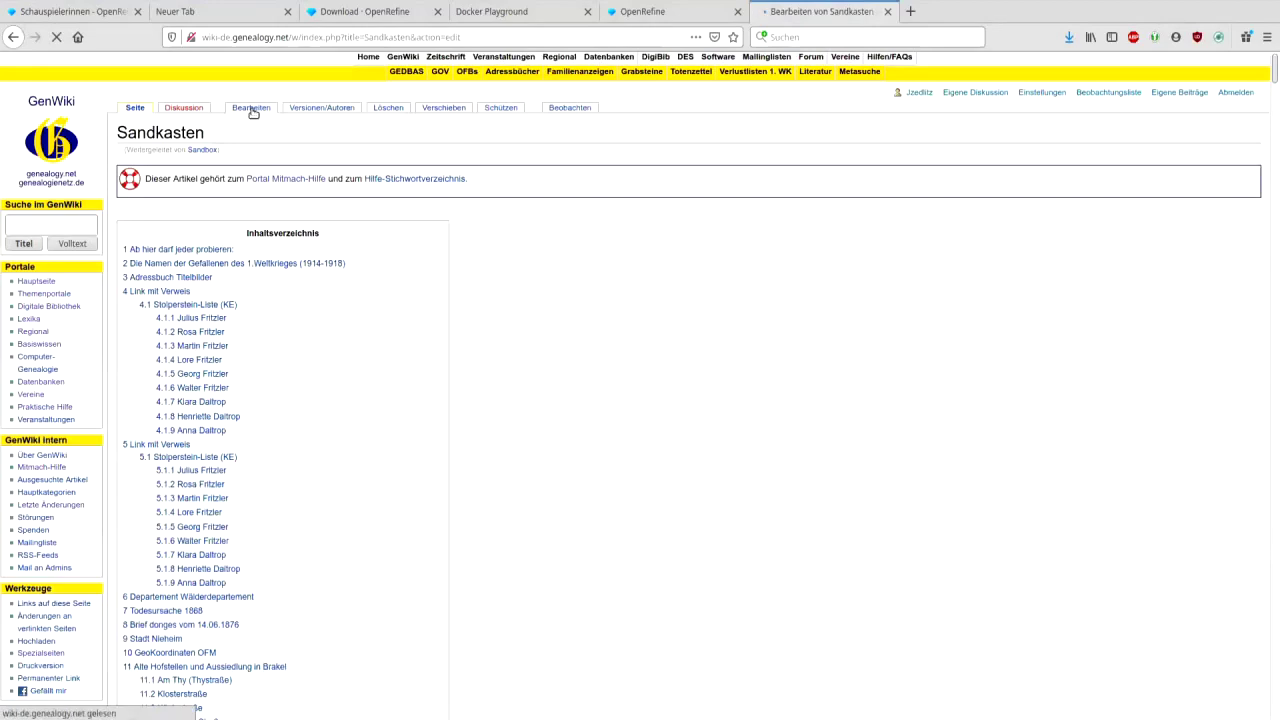
{"action": "left_click", "coordinate": [366, 243]}
{"action": "key", "text": "ctrl+a"}
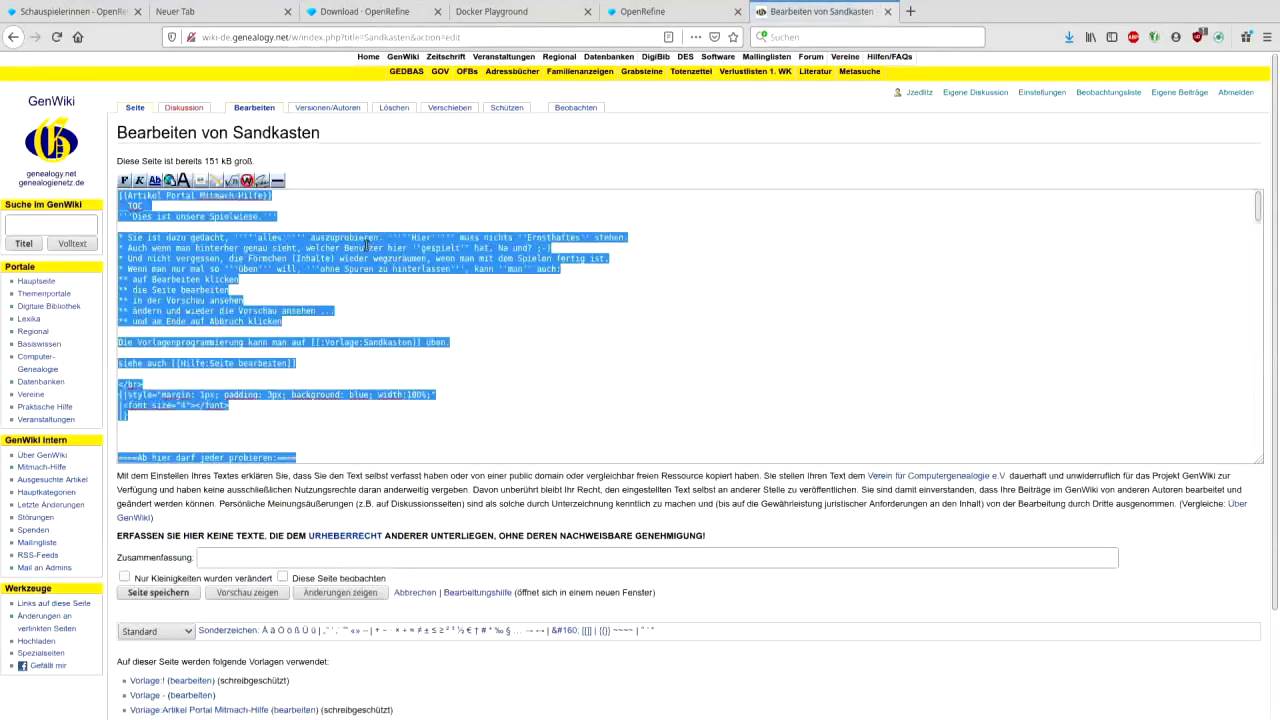
{"action": "key", "text": "ctrl+v"}
{"action": "scroll", "coordinate": [387, 382], "scroll_direction": "up", "scroll_amount": 3}
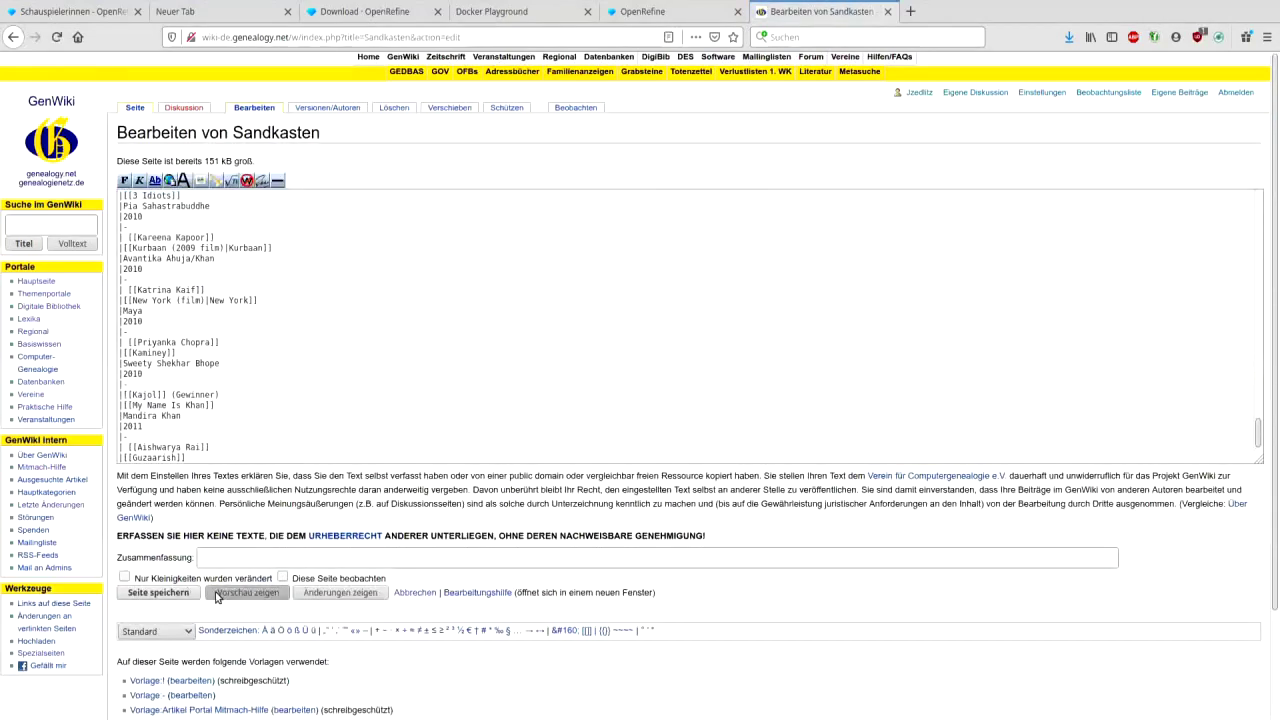
{"action": "left_click", "coordinate": [217, 594]}
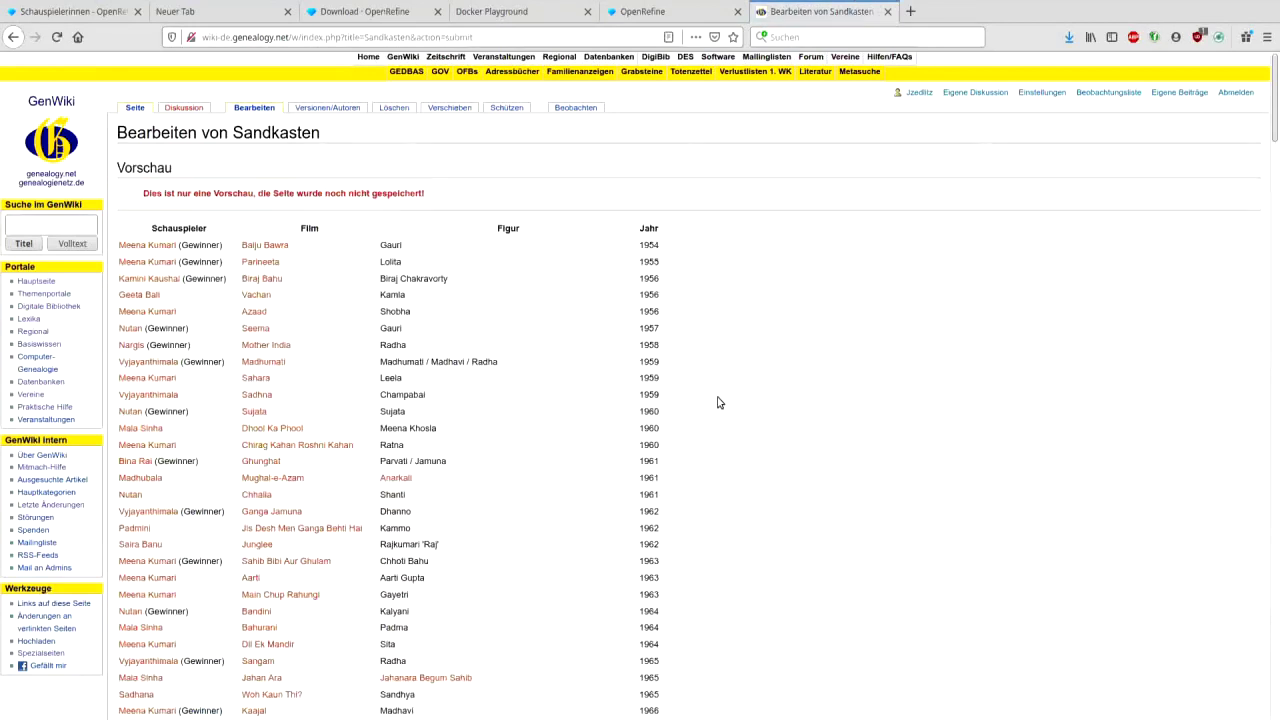
{"action": "scroll", "coordinate": [717, 402], "scroll_direction": "down", "scroll_amount": 15}
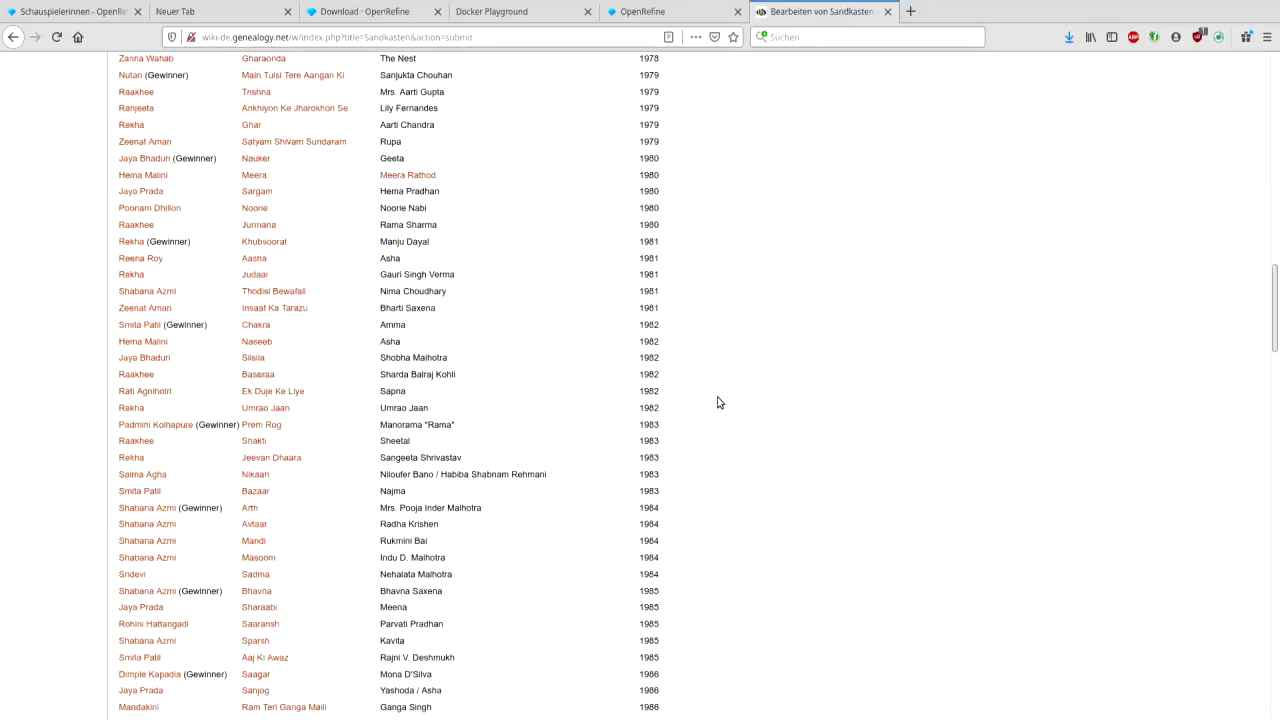
{"action": "scroll", "coordinate": [717, 402], "scroll_direction": "up", "scroll_amount": 12}
{"action": "scroll", "coordinate": [717, 402], "scroll_direction": "down", "scroll_amount": 6}
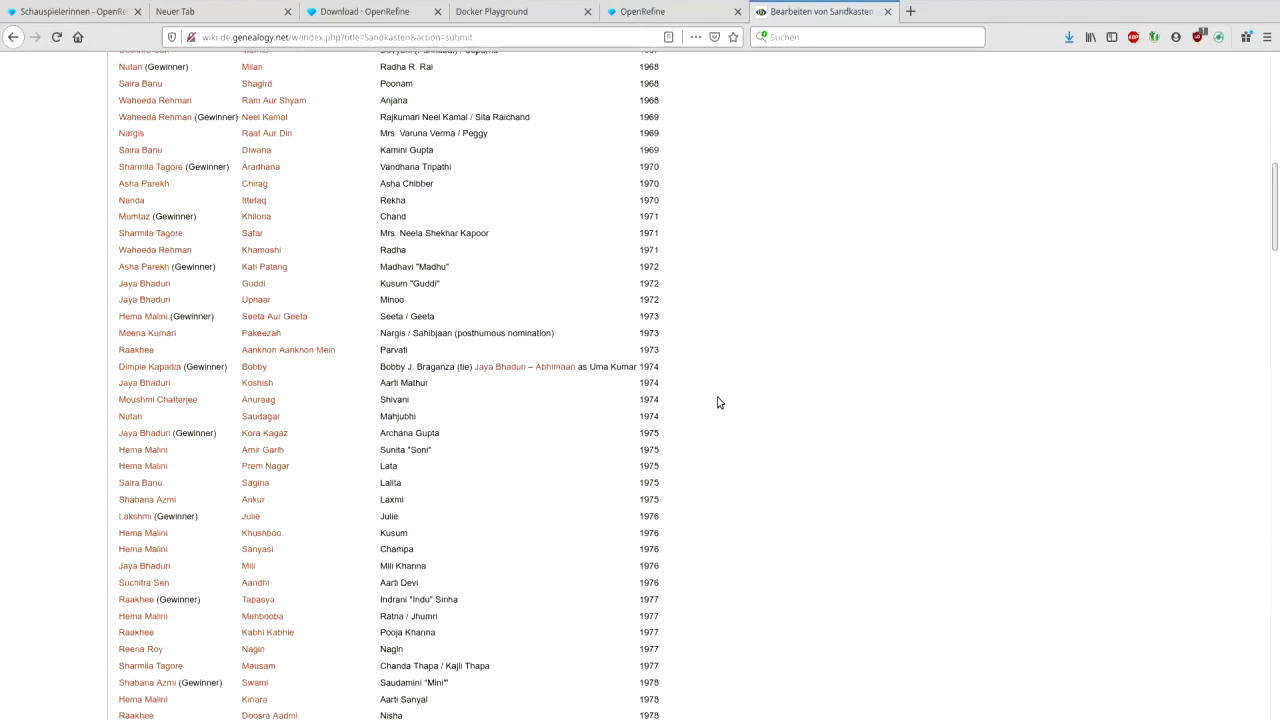
{"action": "scroll", "coordinate": [717, 402], "scroll_direction": "down", "scroll_amount": 20}
{"action": "scroll", "coordinate": [717, 402], "scroll_direction": "down", "scroll_amount": 20}
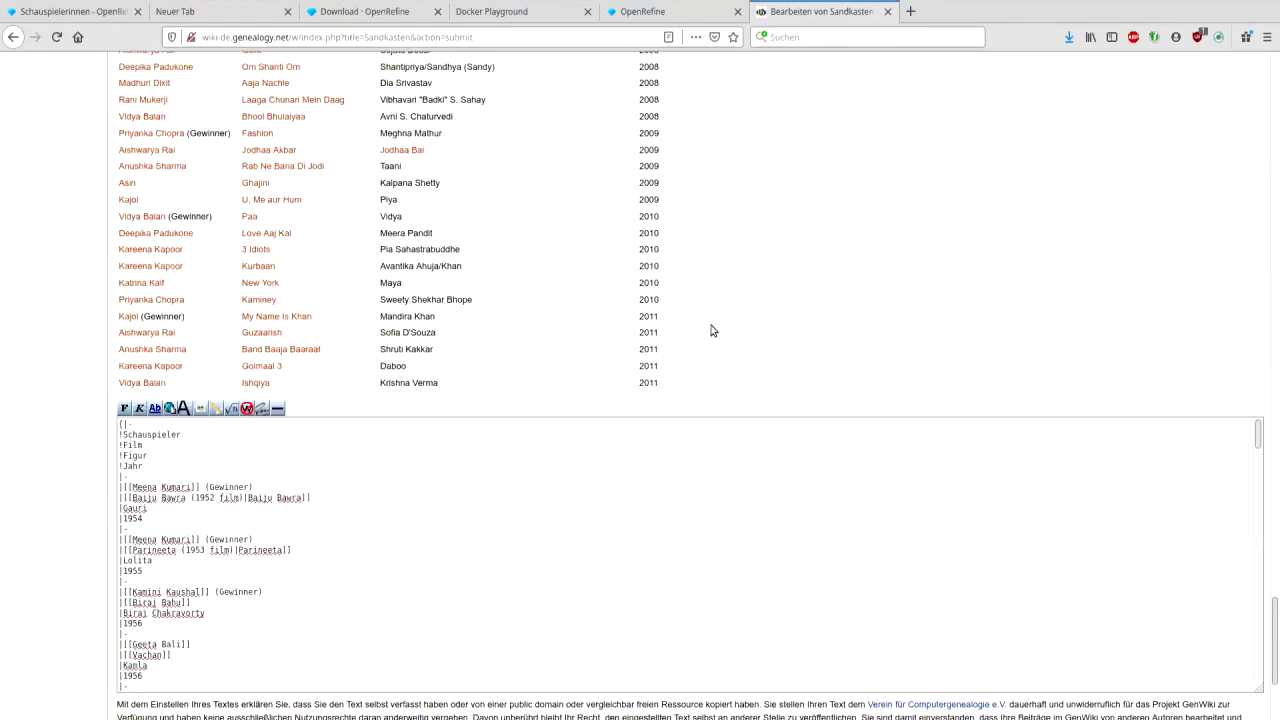
{"action": "scroll", "coordinate": [1278, 398], "scroll_direction": "up", "scroll_amount": 20}
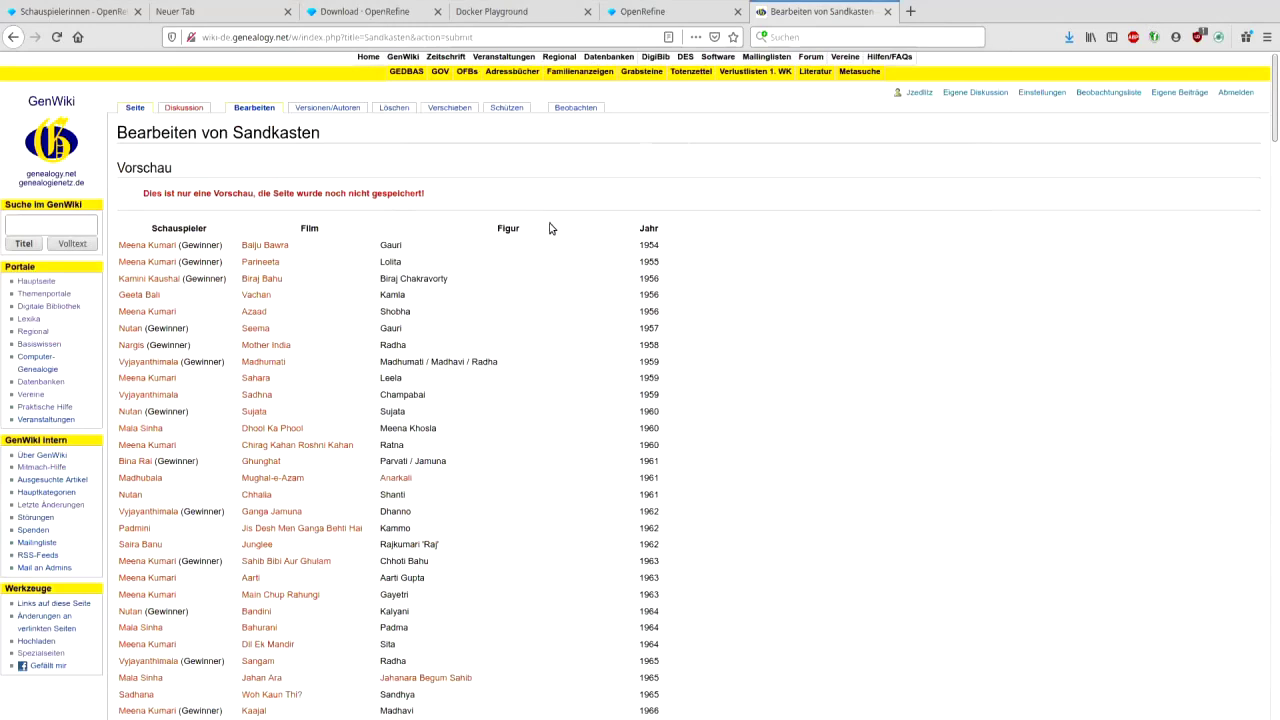
{"action": "left_click", "coordinate": [889, 12]}
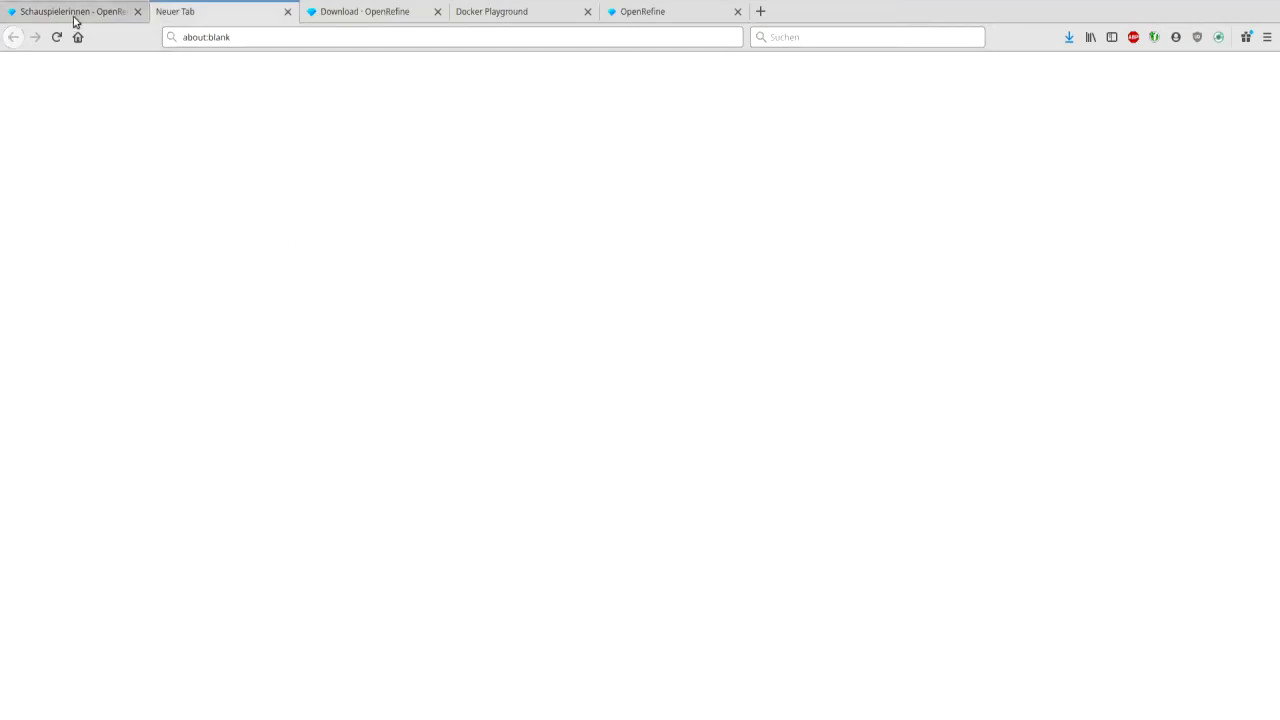
{"action": "left_click", "coordinate": [74, 15]}
{"action": "left_click", "coordinate": [130, 110]}
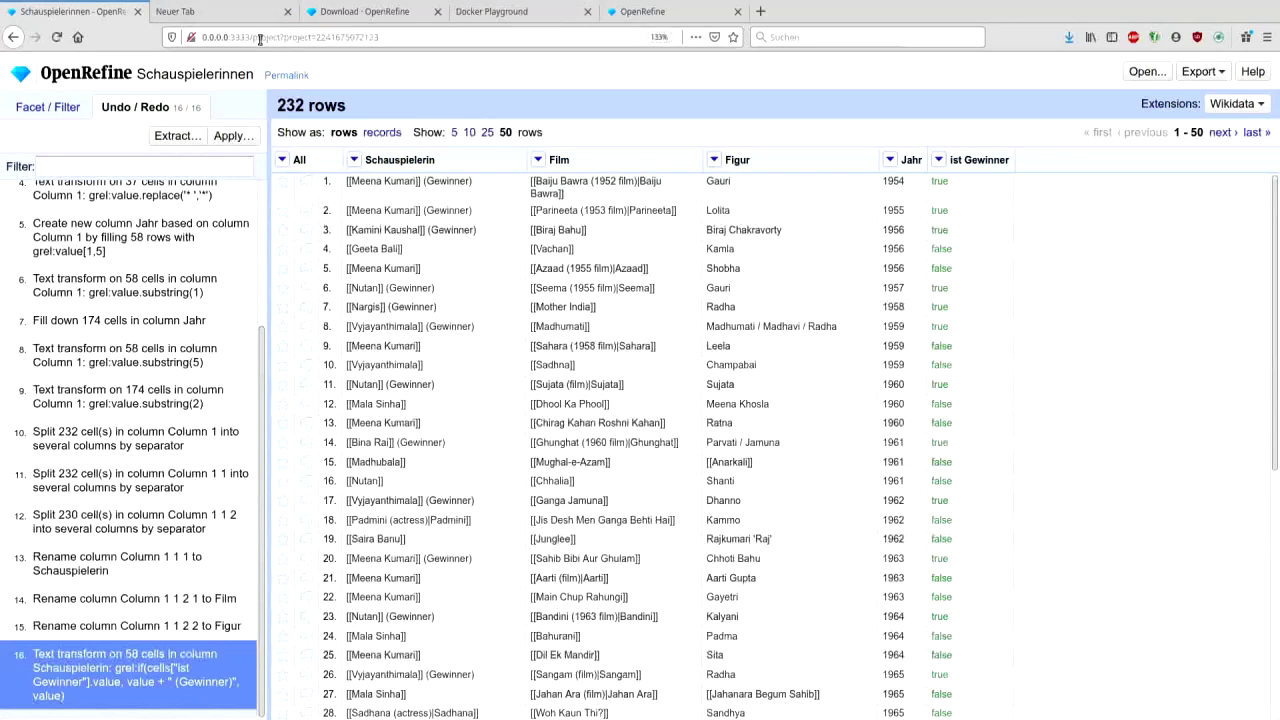
{"action": "left_click_drag", "start_coordinate": [254, 37], "coordinate": [201, 36]}
{"action": "key", "text": "ctrl+c"}
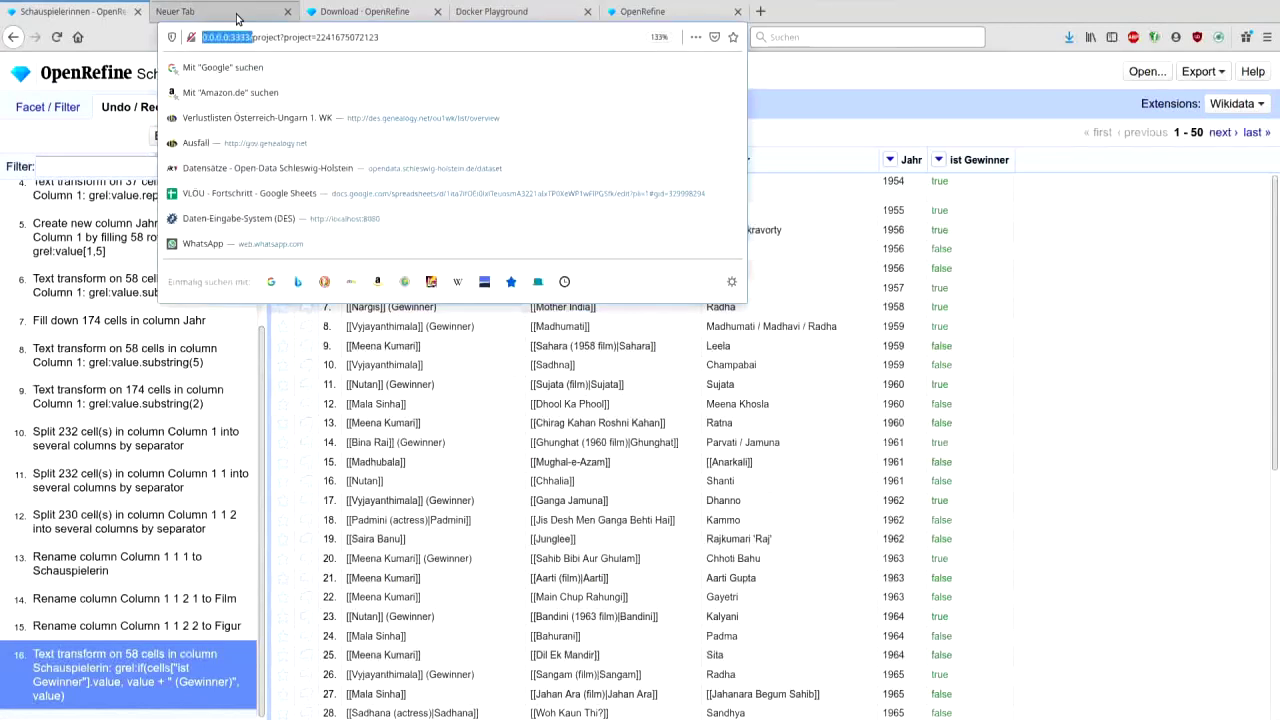
{"action": "left_click", "coordinate": [240, 13]}
{"action": "left_click", "coordinate": [291, 30]}
{"action": "key", "text": "ctrl+v"}
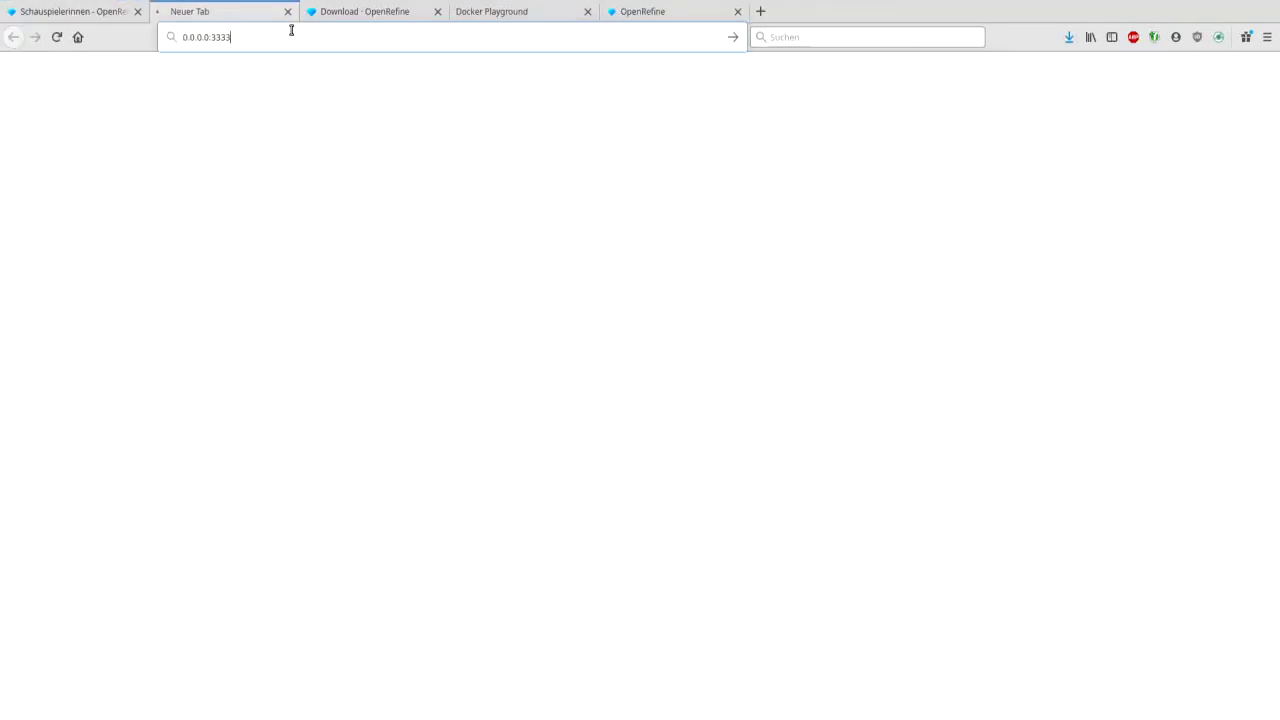
{"action": "key", "text": "Return"}
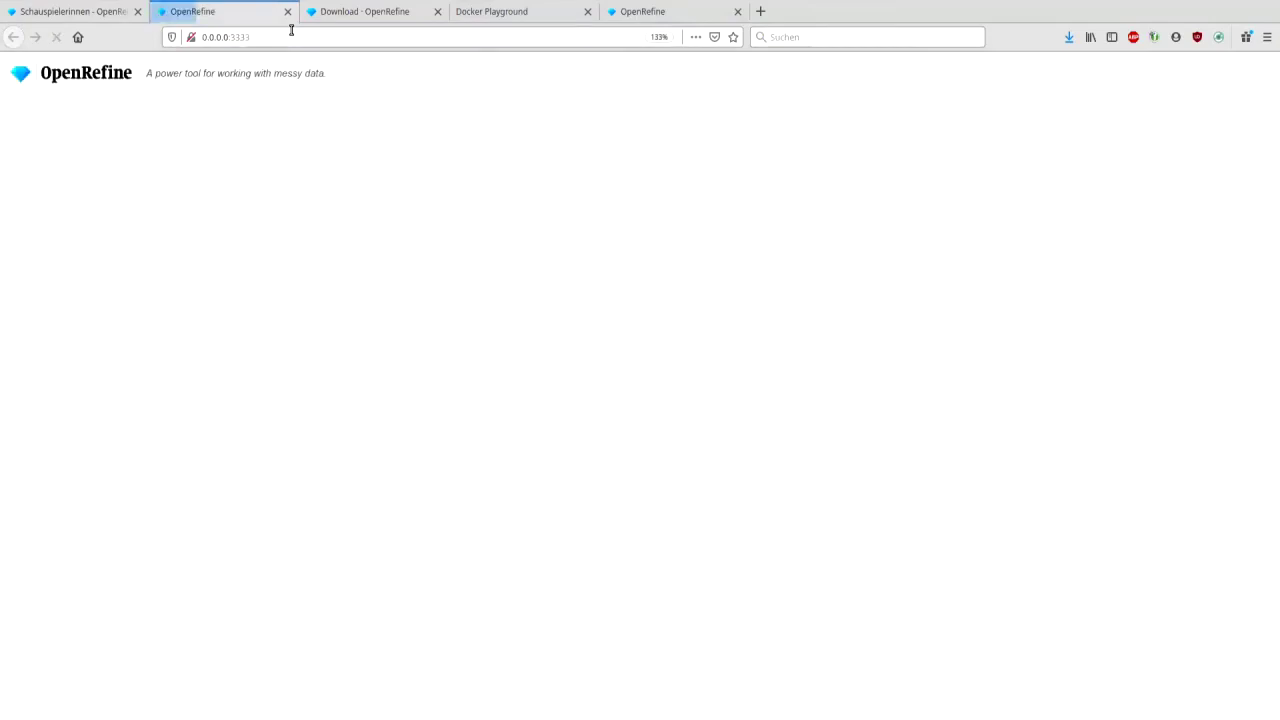
{"action": "left_click", "coordinate": [397, 204]}
{"action": "double_click", "coordinate": [609, 249]}
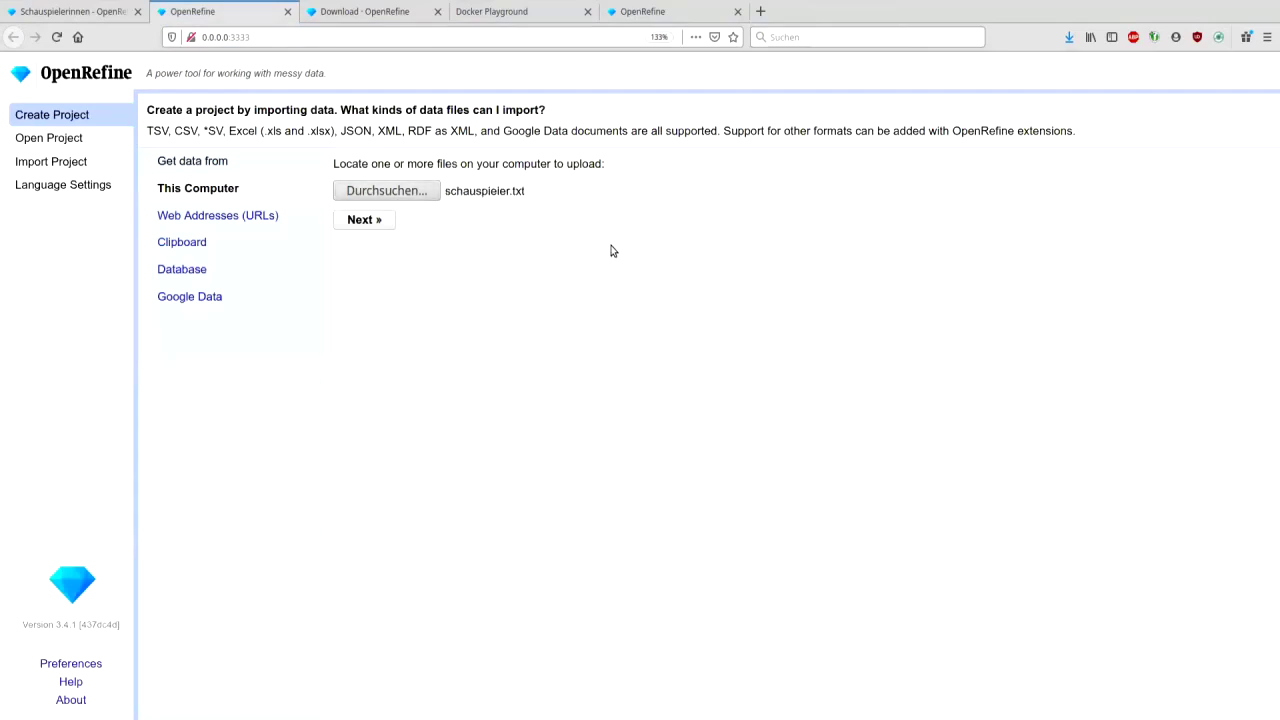
{"action": "left_click", "coordinate": [364, 219]}
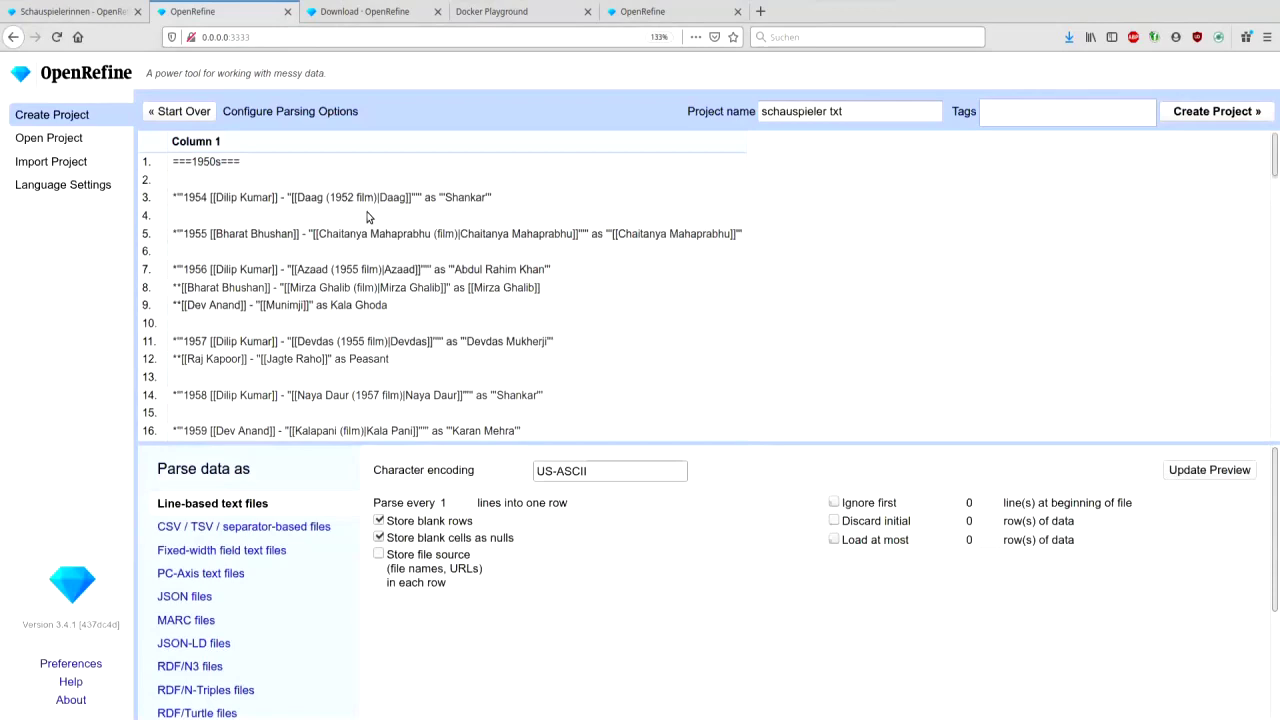
{"action": "left_click", "coordinate": [96, 17]}
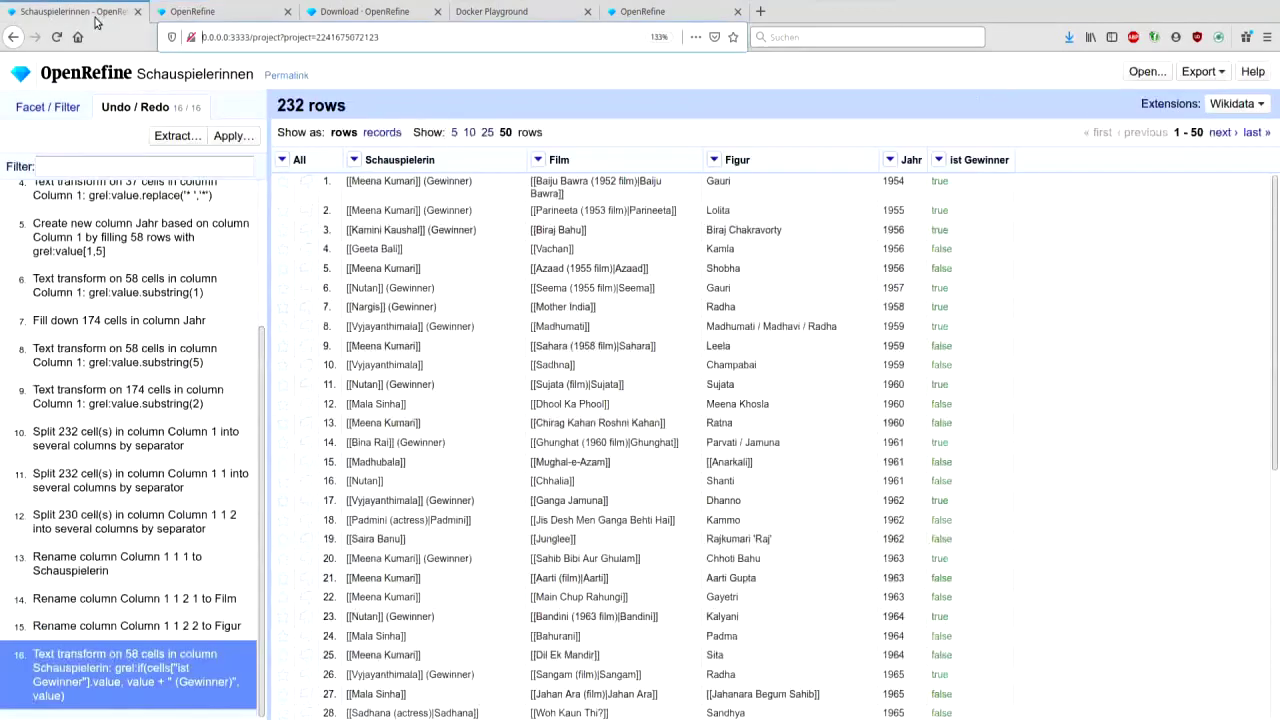
{"action": "left_click", "coordinate": [178, 135]}
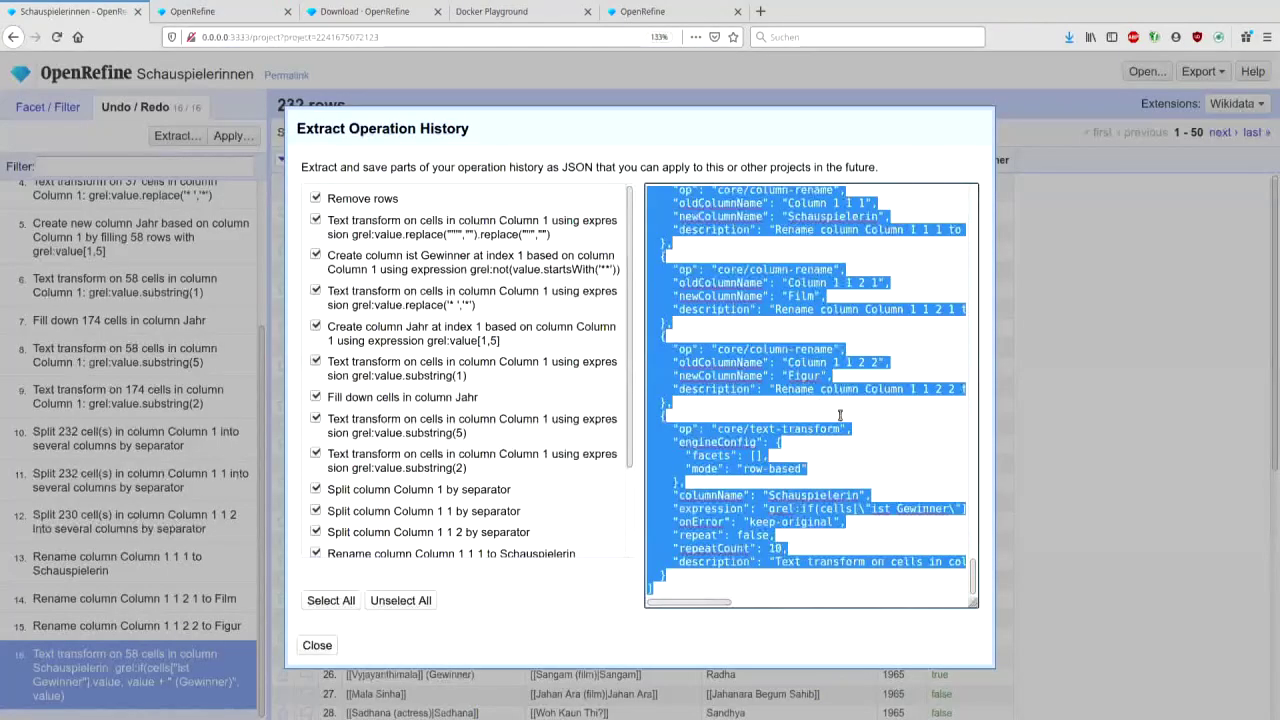
{"action": "scroll", "coordinate": [840, 415], "scroll_direction": "up", "scroll_amount": 10}
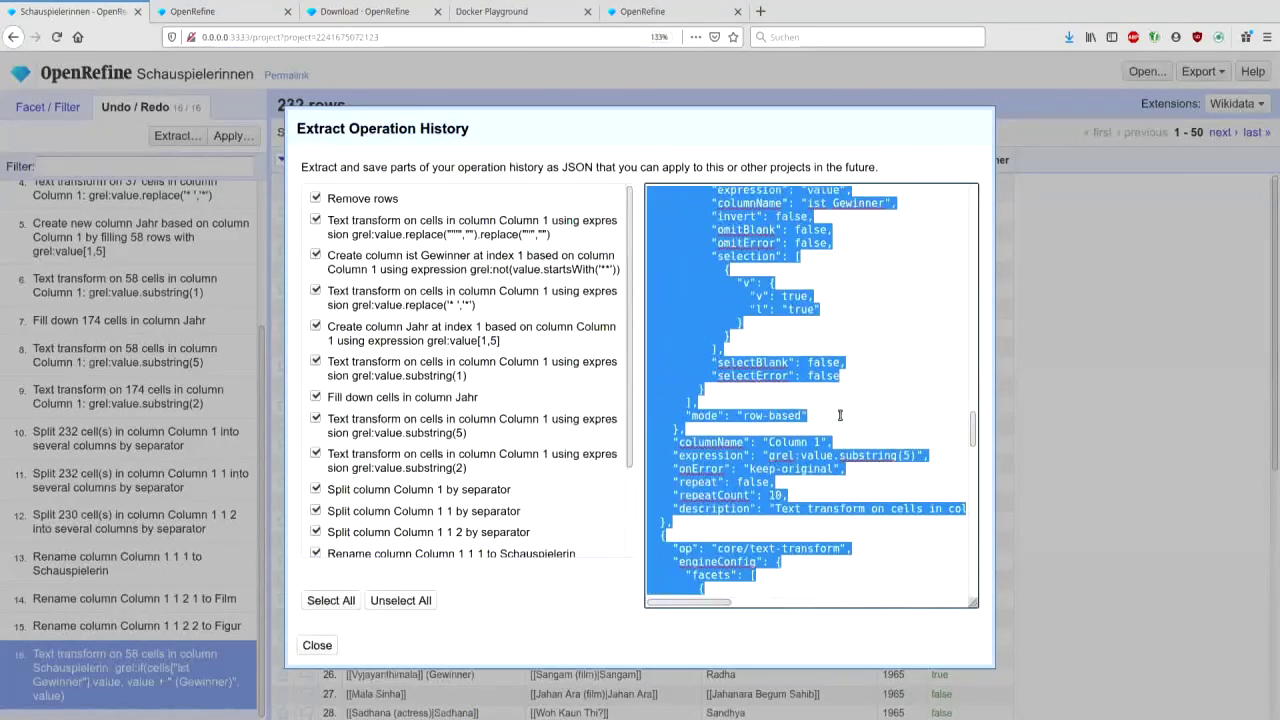
{"action": "left_click", "coordinate": [214, 14]}
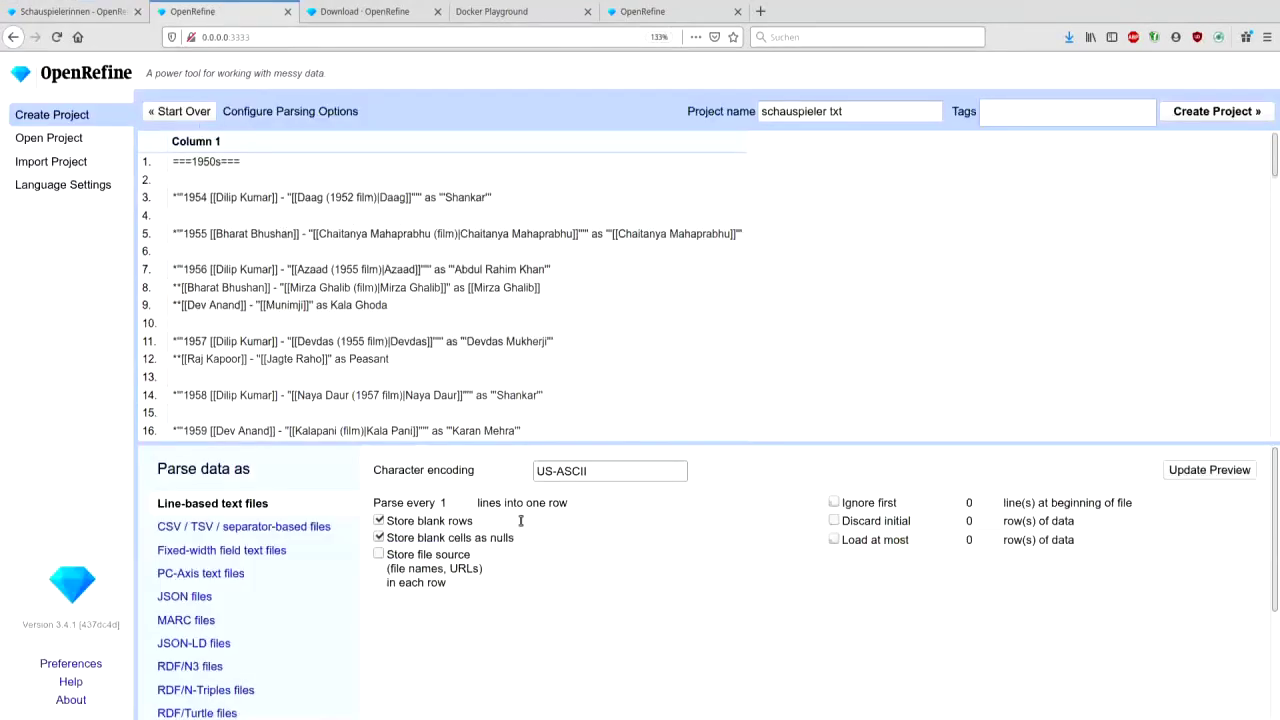
{"action": "left_click", "coordinate": [380, 521]}
{"action": "left_click", "coordinate": [1224, 110]}
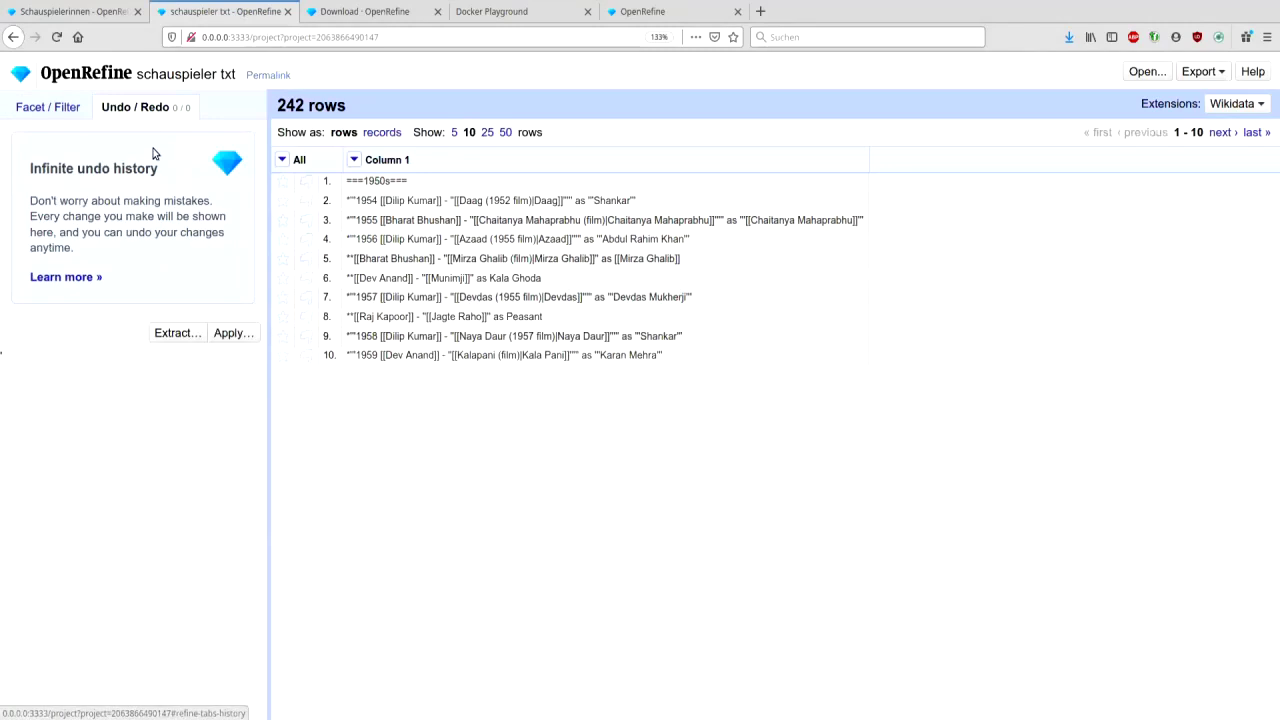
{"action": "left_click", "coordinate": [231, 333]}
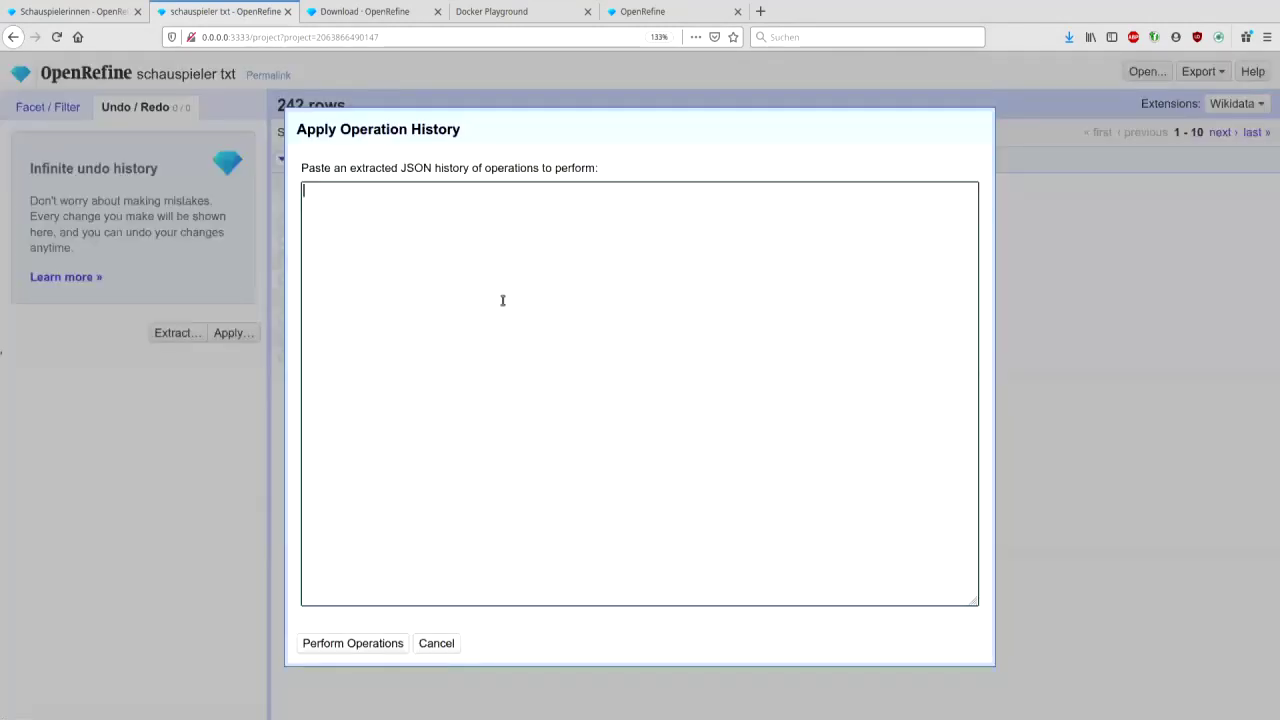
{"action": "key", "text": "ctrl+v"}
{"action": "left_click", "coordinate": [378, 643]}
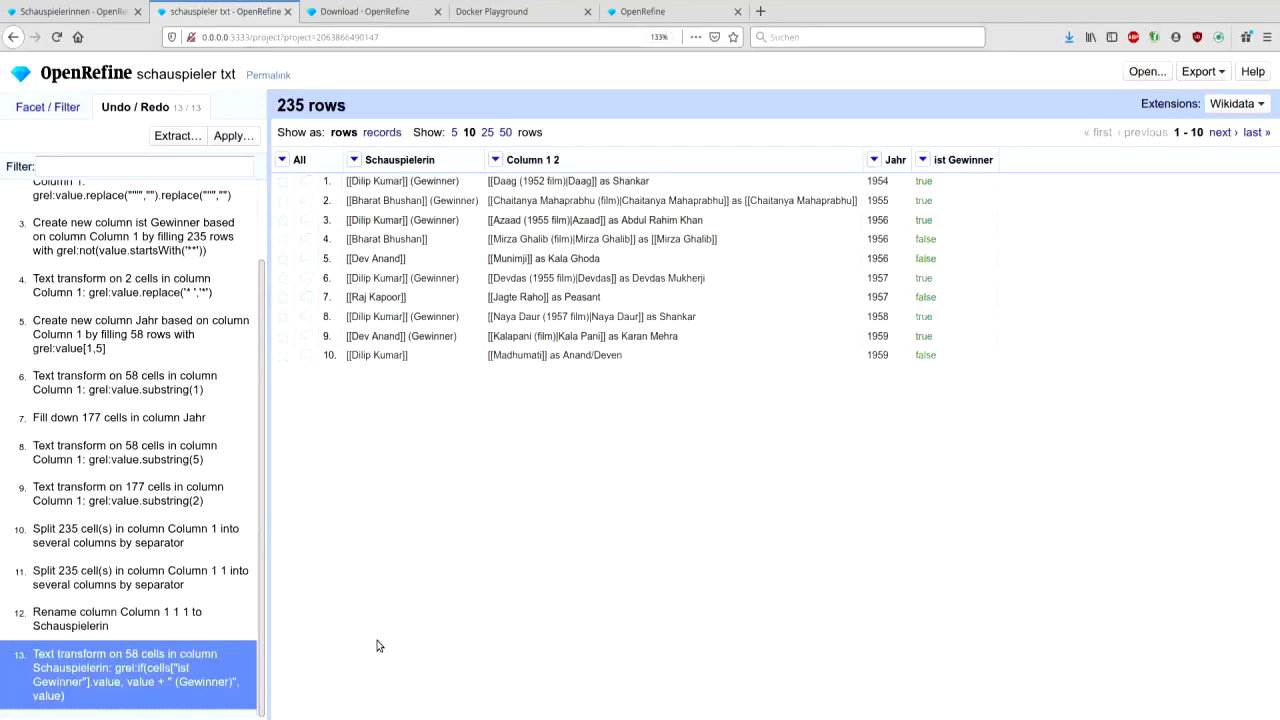
{"action": "left_click", "coordinate": [486, 133]}
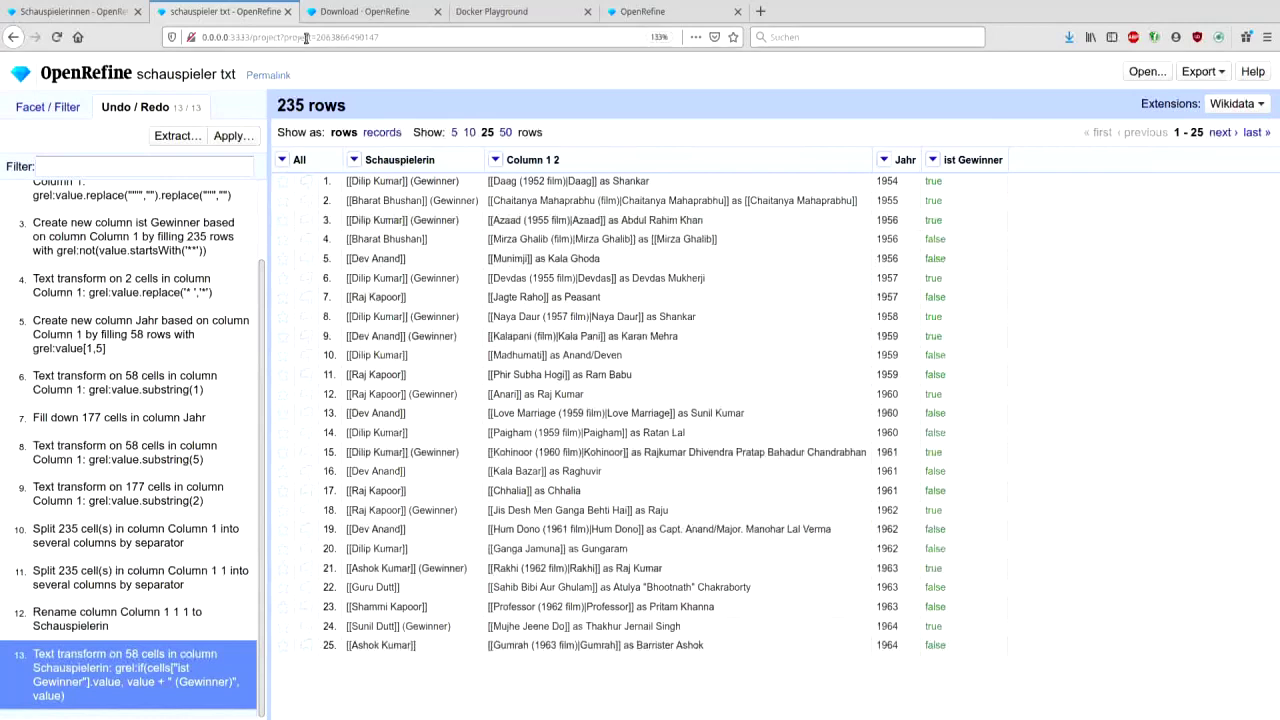
{"action": "left_click", "coordinate": [287, 12]}
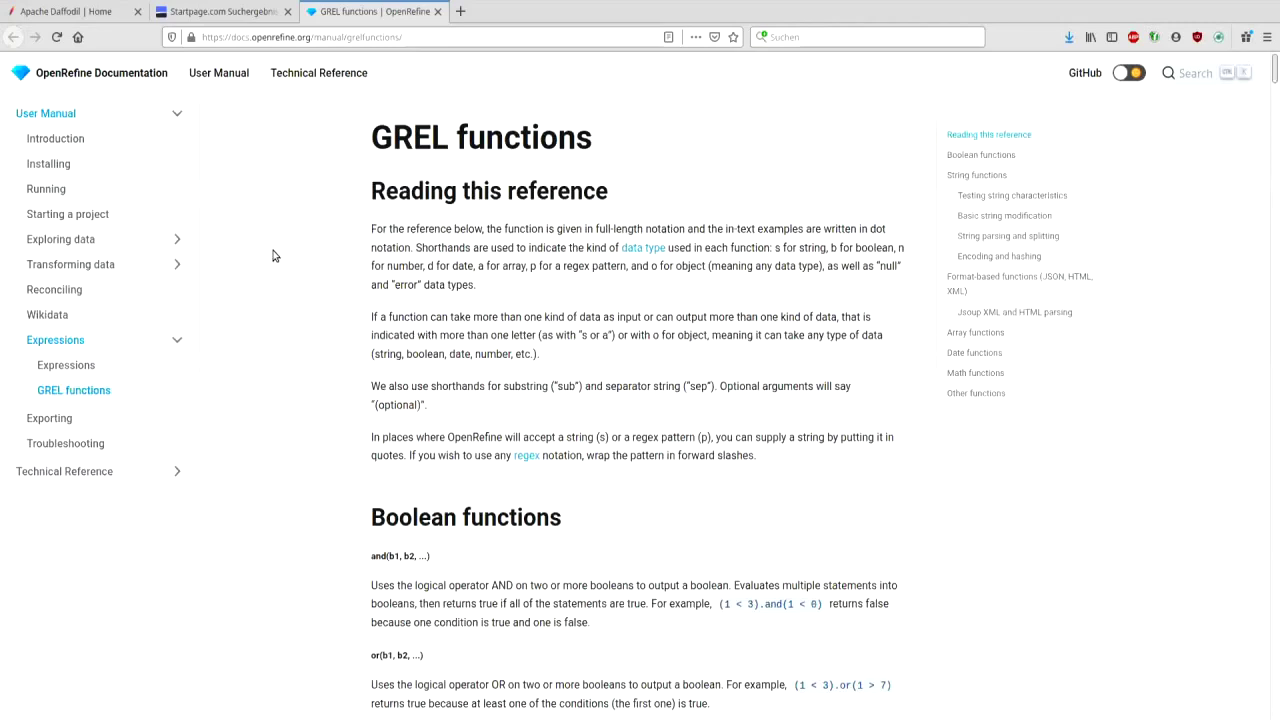
{"action": "scroll", "coordinate": [272, 255], "scroll_direction": "down", "scroll_amount": 15}
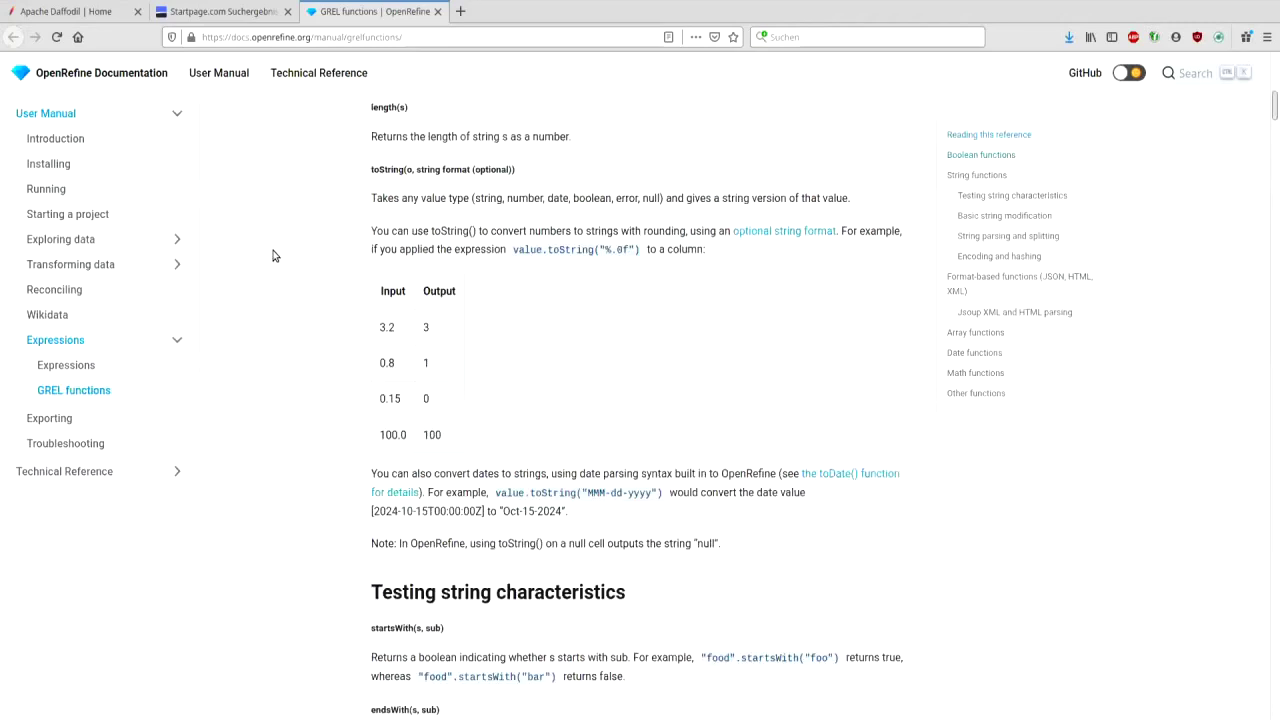
{"action": "scroll", "coordinate": [272, 255], "scroll_direction": "down", "scroll_amount": 5}
{"action": "scroll", "coordinate": [272, 255], "scroll_direction": "down", "scroll_amount": 3}
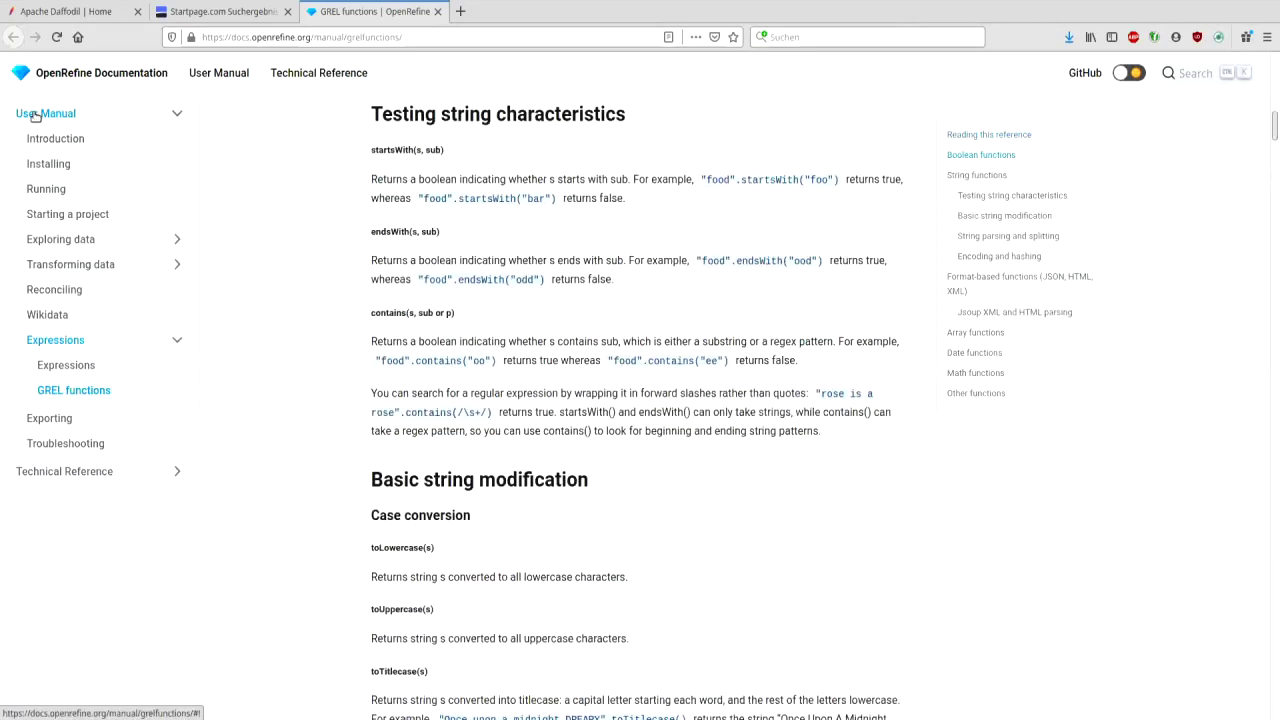
{"action": "left_click", "coordinate": [35, 113]}
{"action": "left_click_drag", "start_coordinate": [314, 37], "coordinate": [518, 36]}
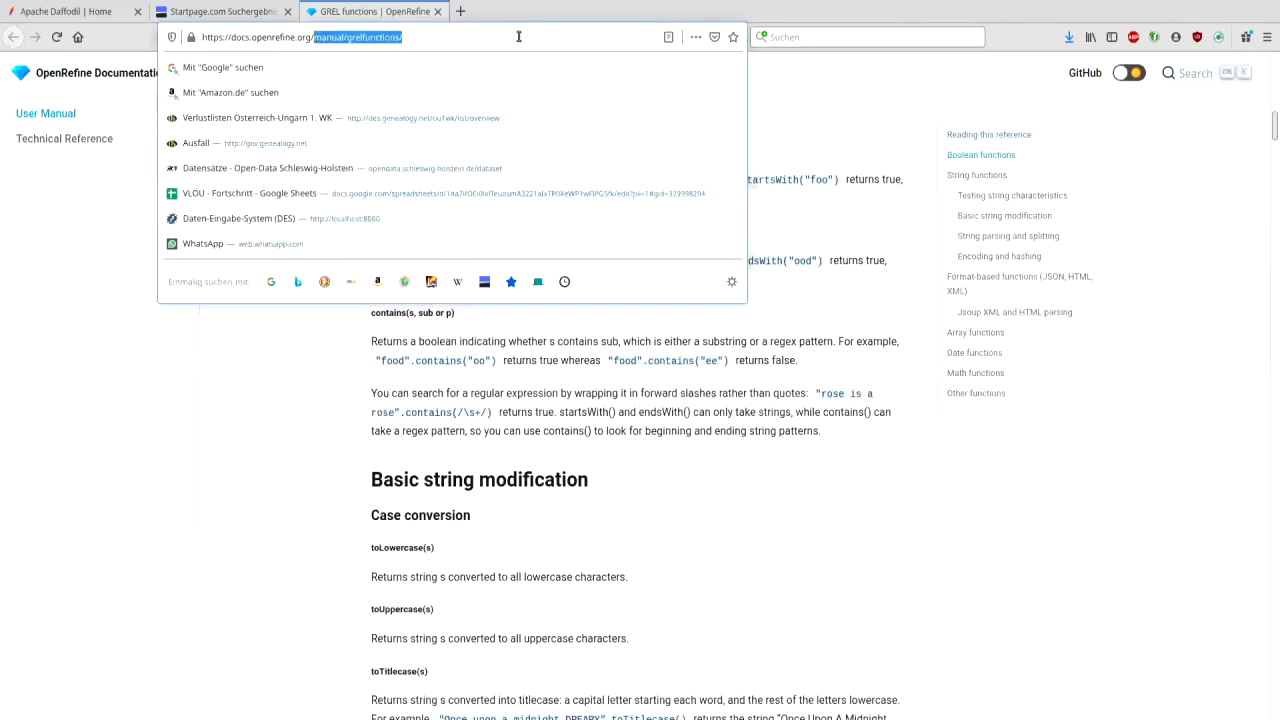
{"action": "key", "text": "BackSpace"}
{"action": "key", "text": "Return"}
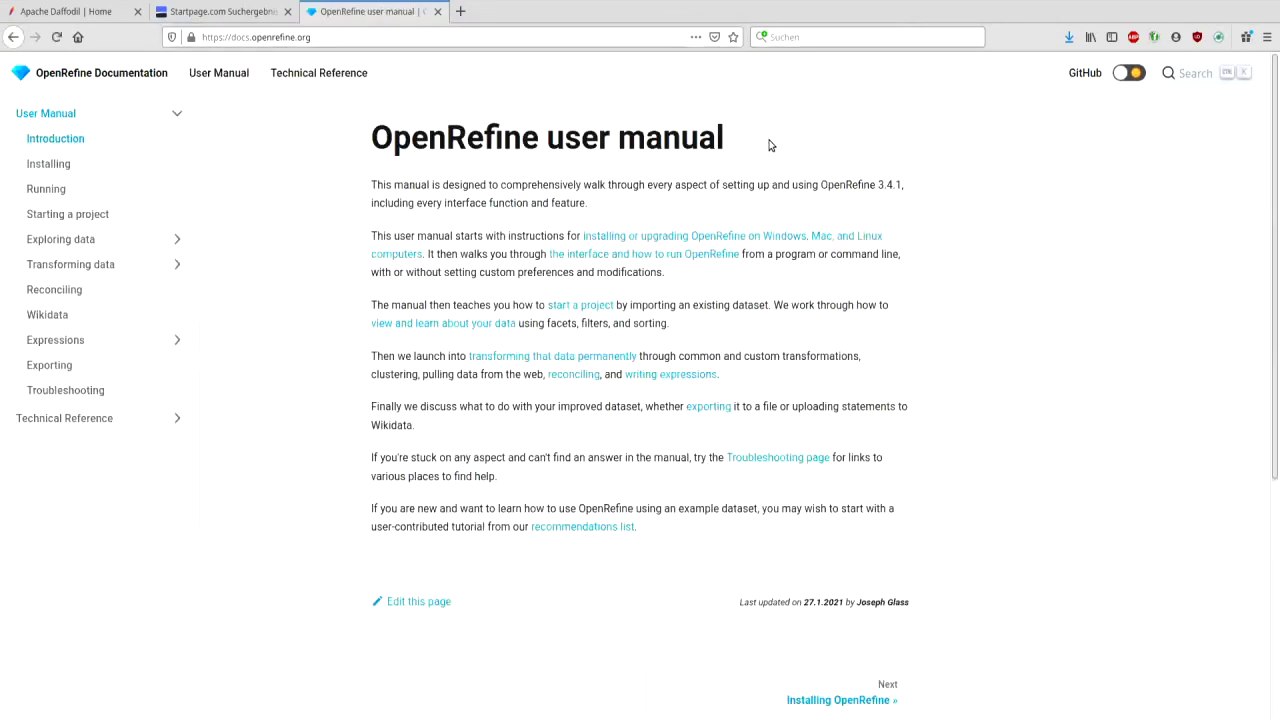
{"action": "left_click", "coordinate": [86, 340]}
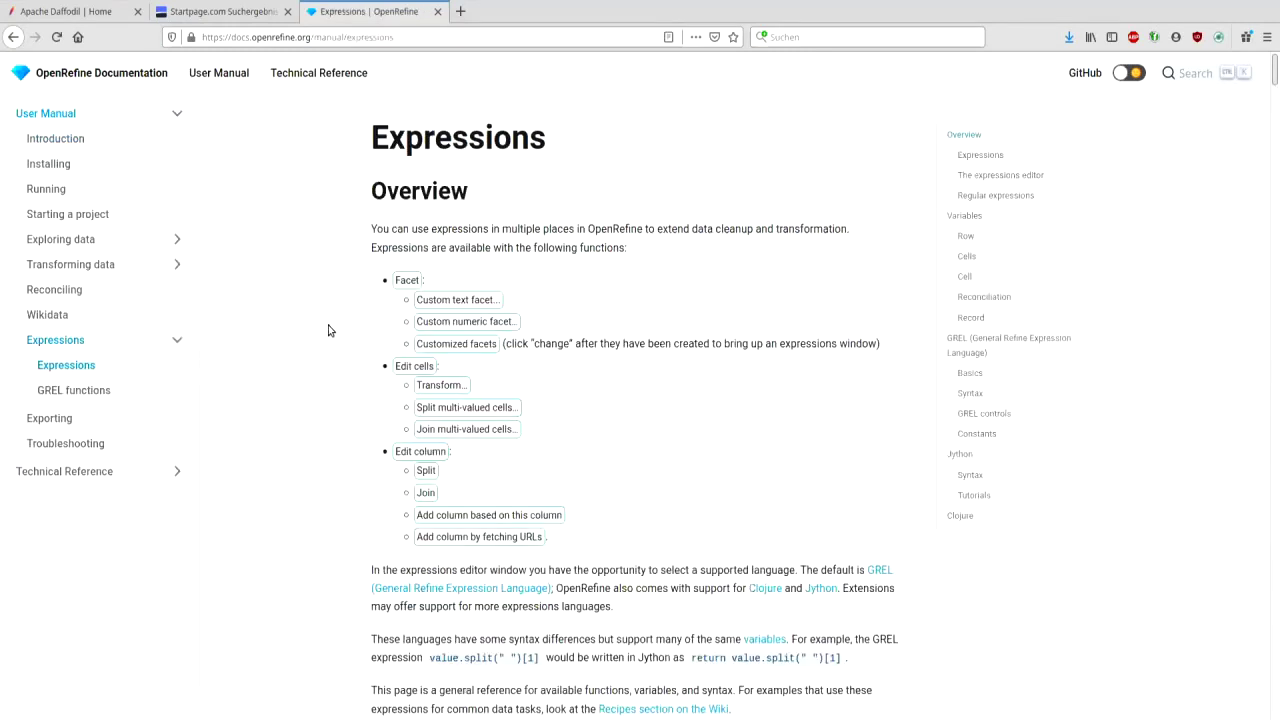
{"action": "scroll", "coordinate": [328, 330], "scroll_direction": "down", "scroll_amount": 5}
{"action": "scroll", "coordinate": [328, 330], "scroll_direction": "down", "scroll_amount": 5}
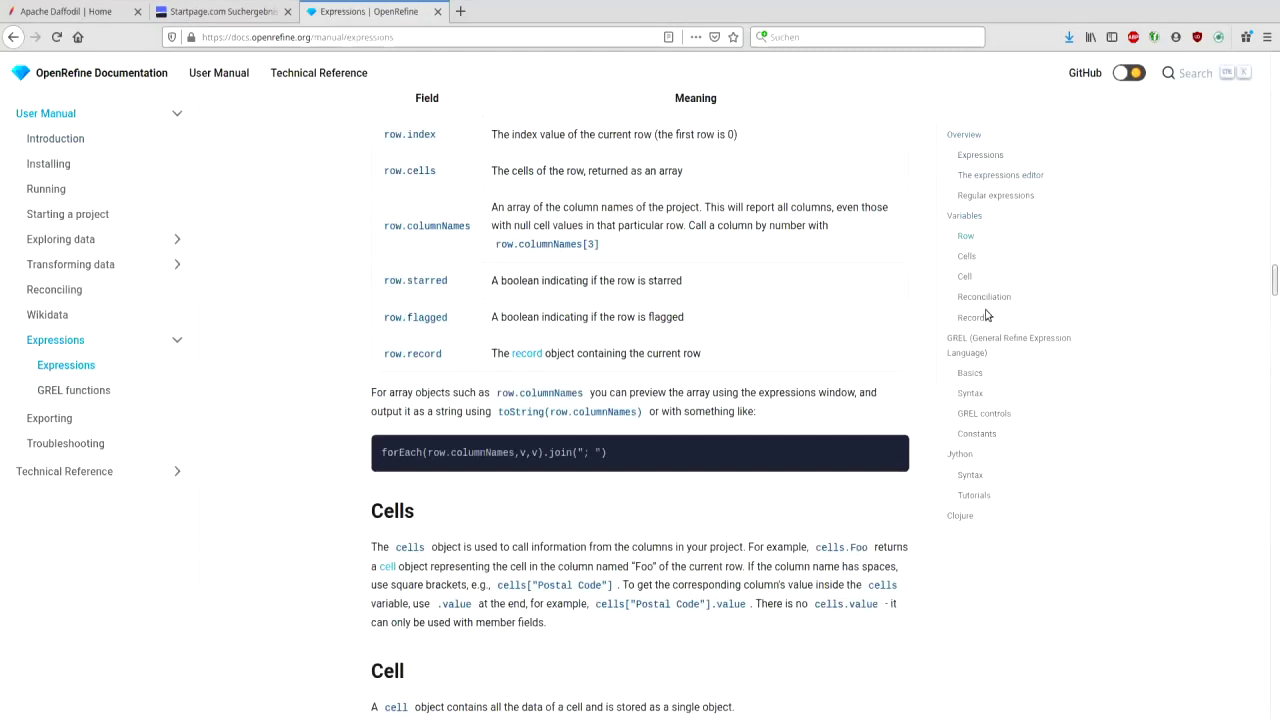
{"action": "left_click", "coordinate": [1011, 340]}
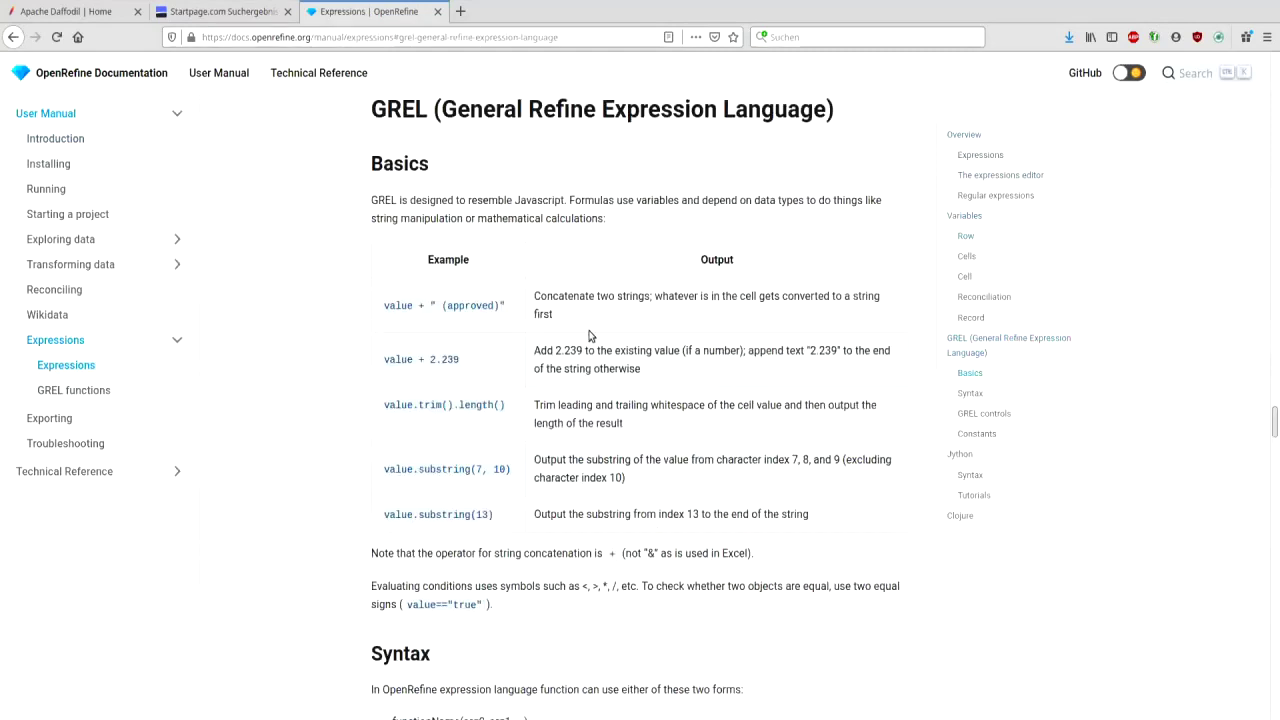
{"action": "scroll", "coordinate": [589, 336], "scroll_direction": "down", "scroll_amount": 4}
{"action": "scroll", "coordinate": [589, 336], "scroll_direction": "down", "scroll_amount": 1}
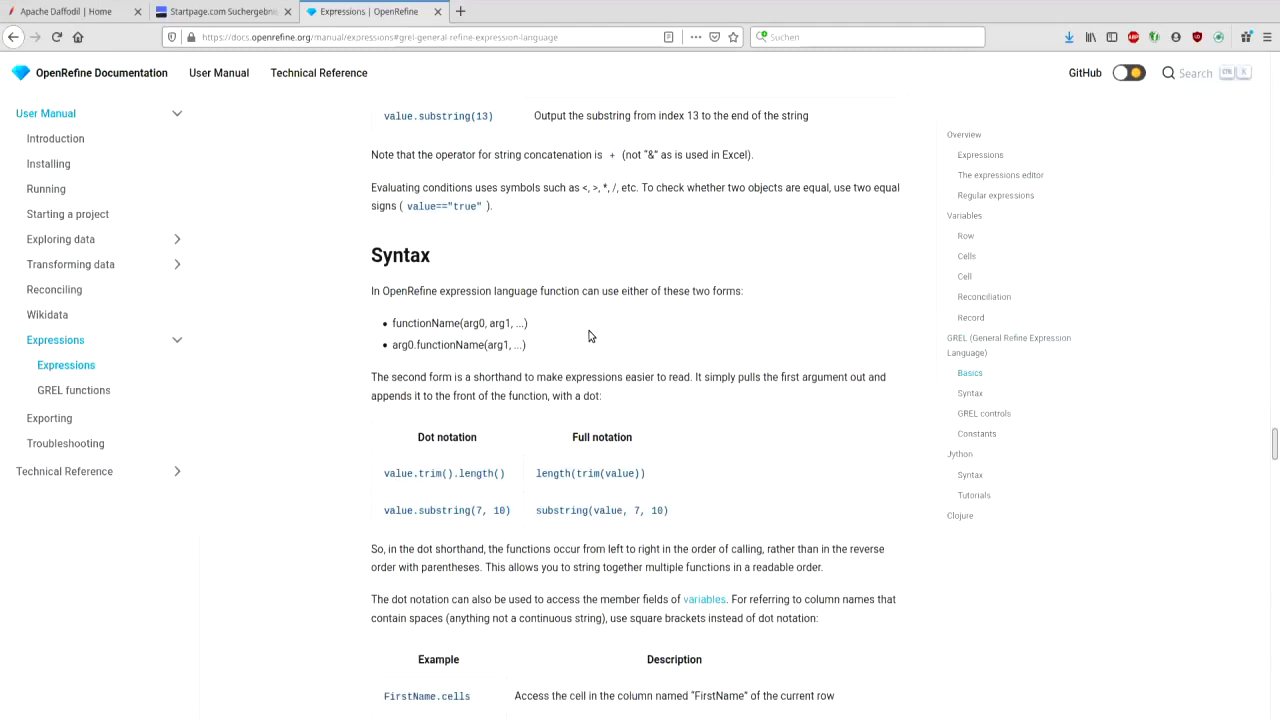
{"action": "scroll", "coordinate": [589, 336], "scroll_direction": "down", "scroll_amount": 4}
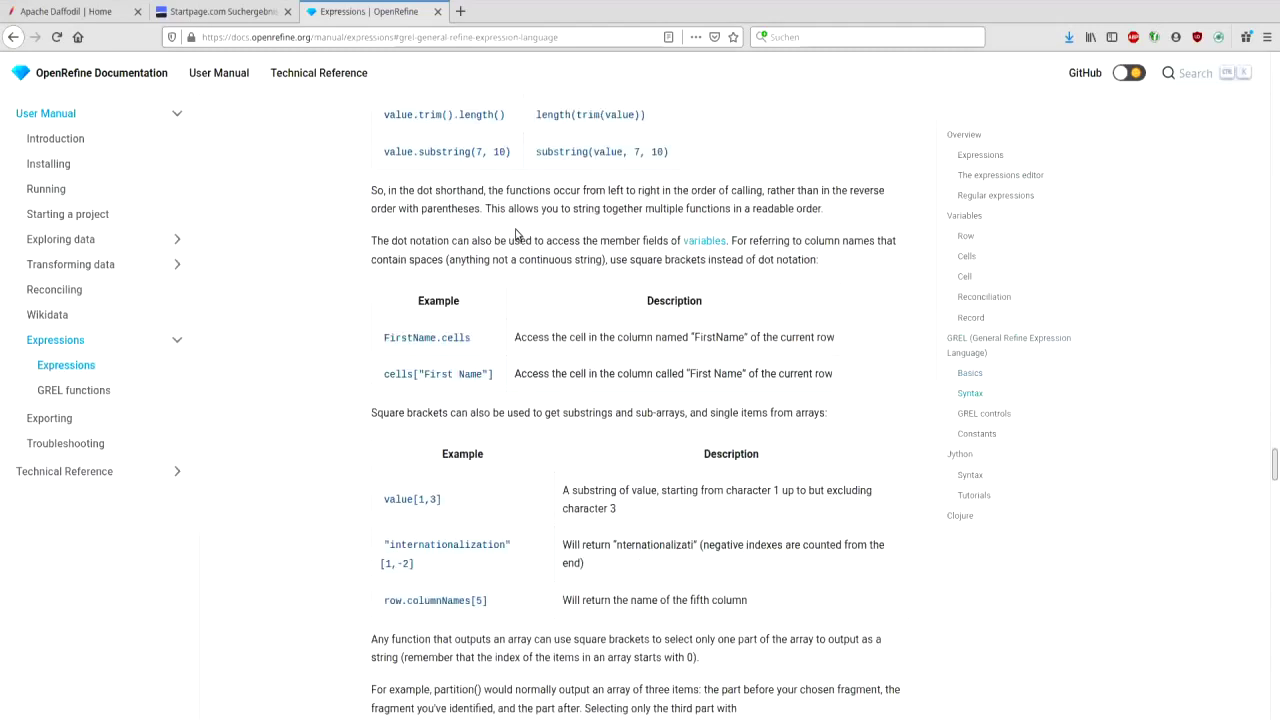
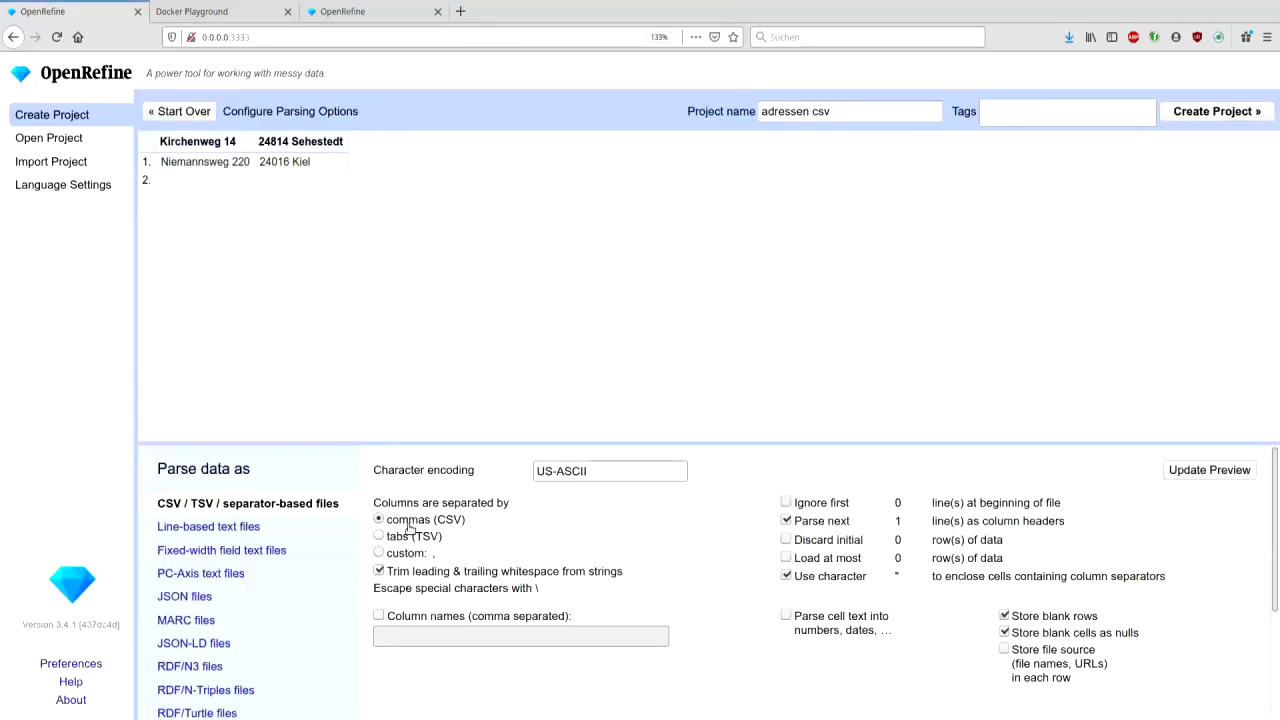
- Create the adressen csv project with no header row and tab separation, keeping addresses whole
{"action": "left_click", "coordinate": [786, 521]}
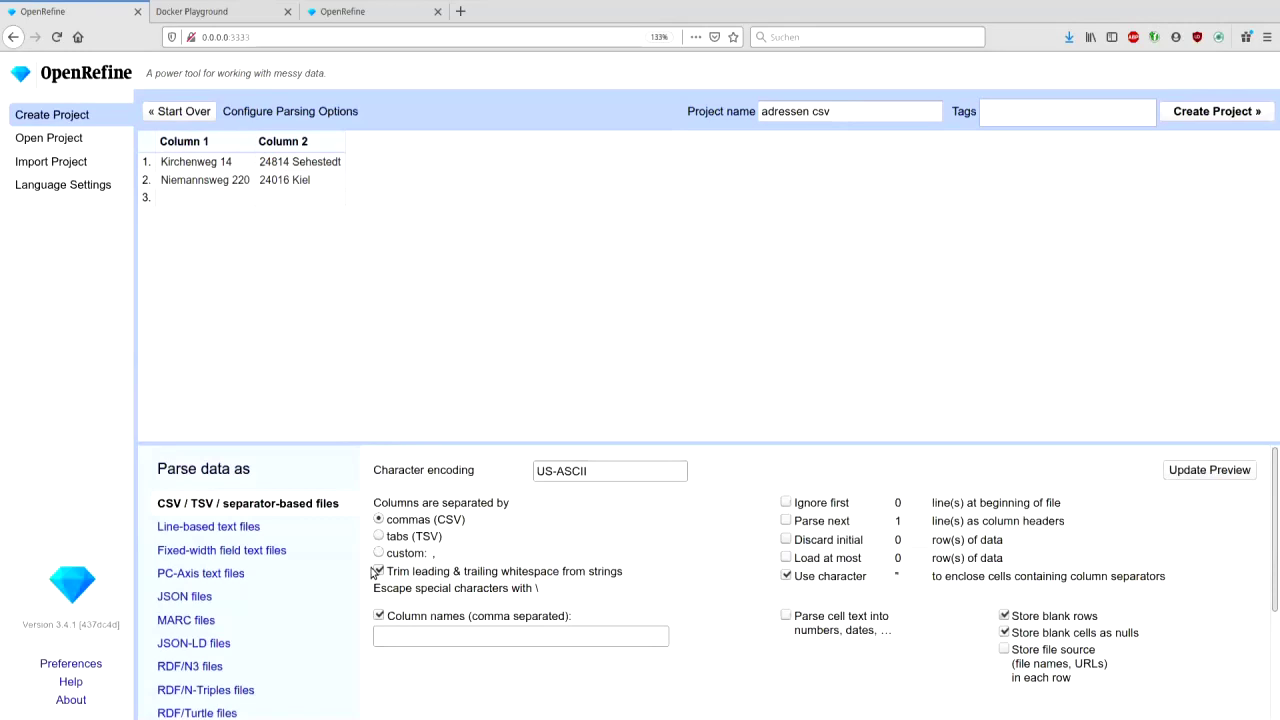
{"action": "left_click", "coordinate": [379, 537]}
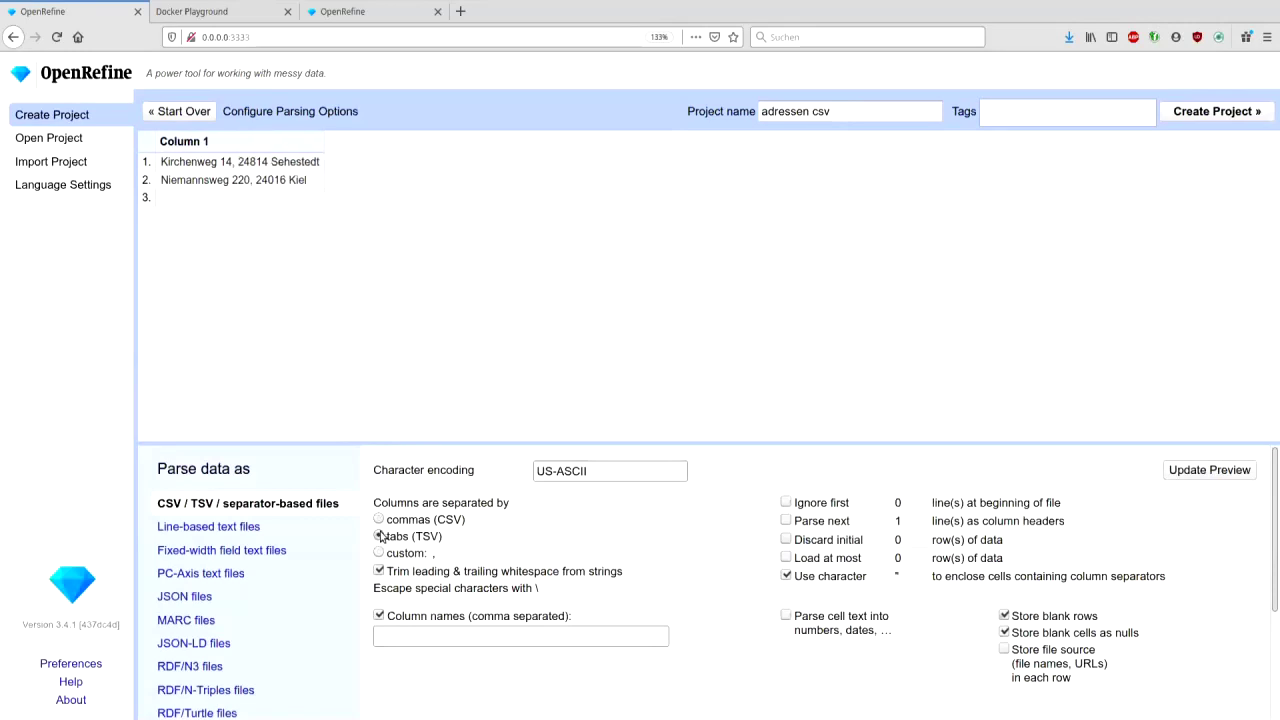
{"action": "left_click", "coordinate": [1193, 120]}
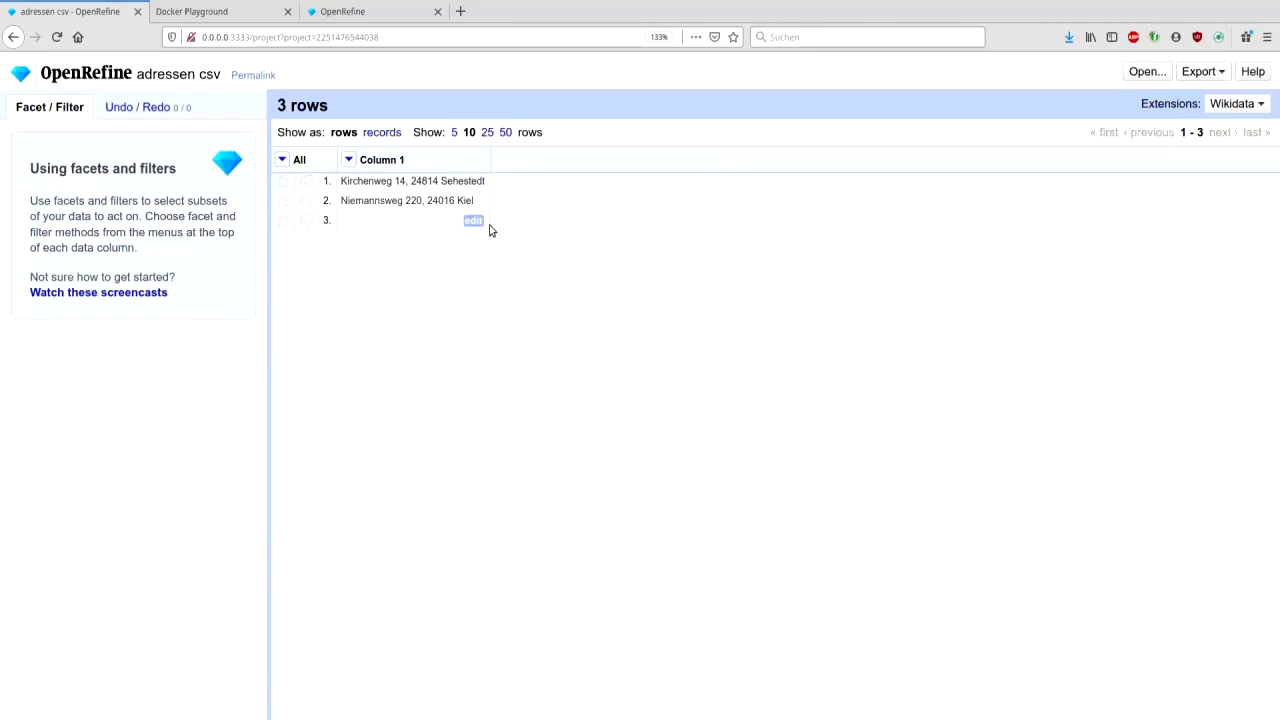
- Load openstreetmap.org in a new browser tab
{"action": "left_click", "coordinate": [460, 12]}
{"action": "type", "text": "openstreetmap.org"}
{"action": "key", "text": "Return"}
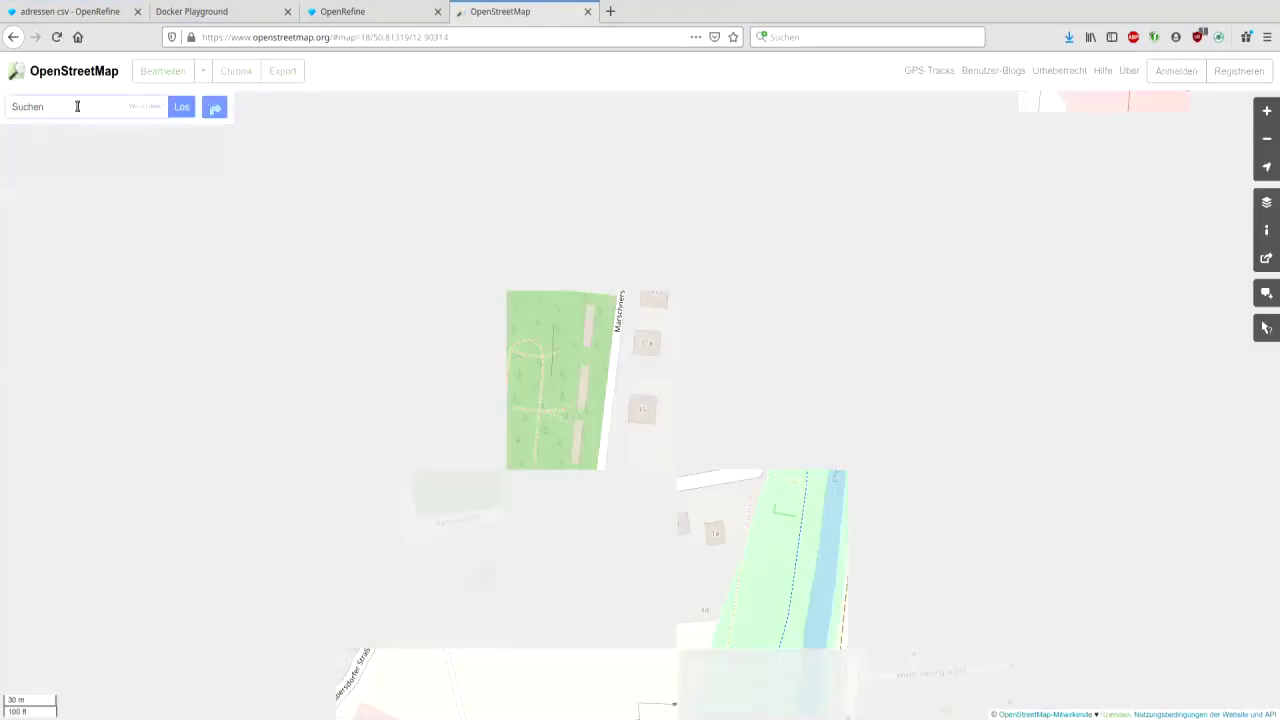
- Search for Niemannsweg 220, Kiel and centre the found government building on the map
{"action": "type", "text": "Niemannsweg 20, Kiel"}
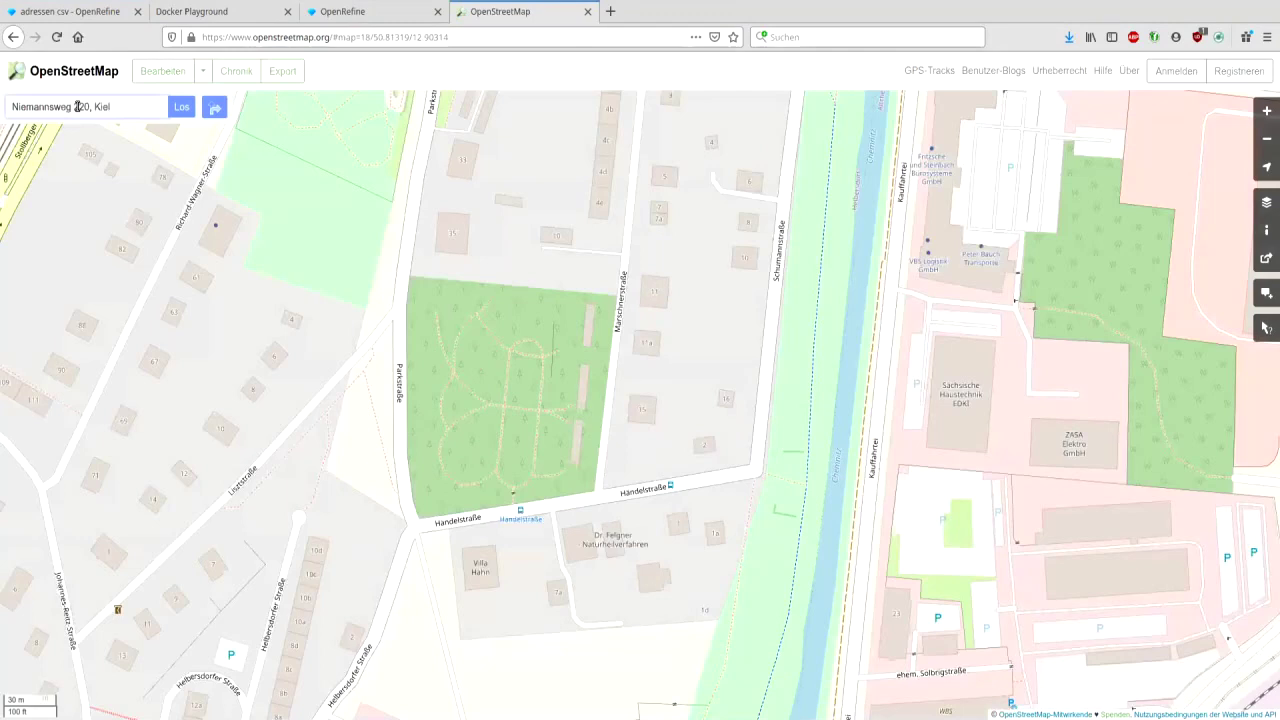
{"action": "key", "text": "Return"}
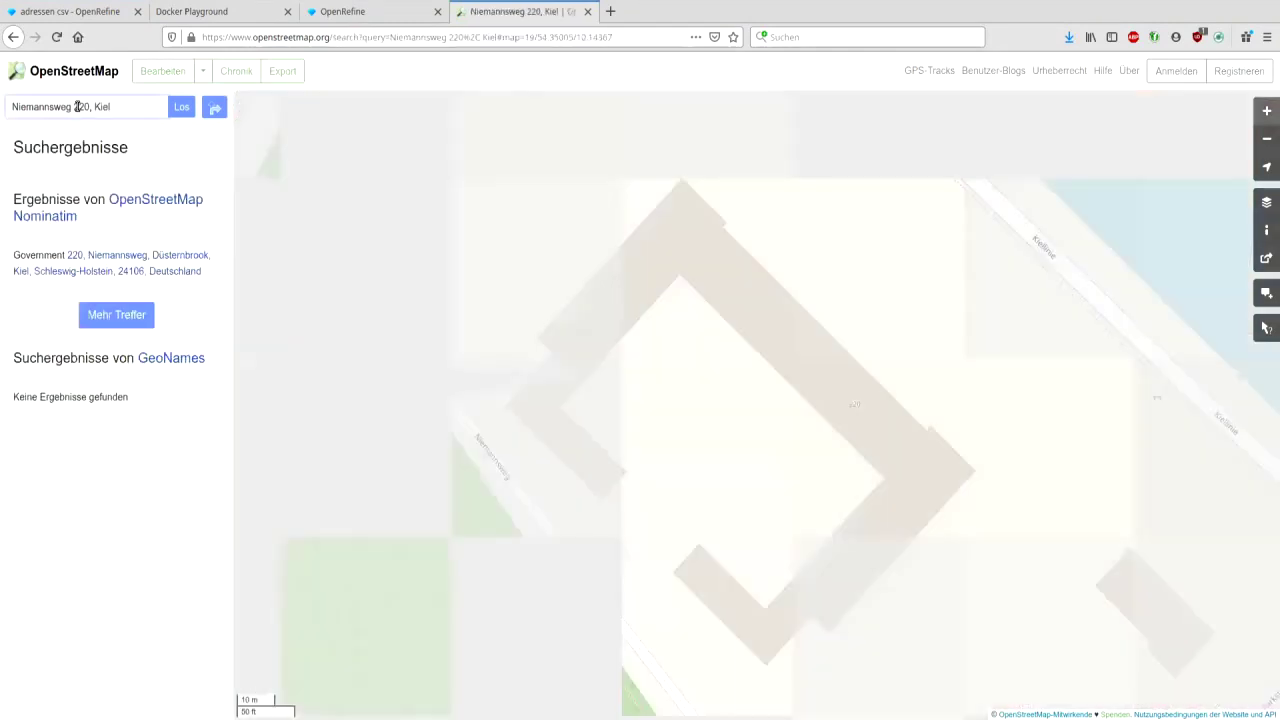
{"action": "scroll", "coordinate": [453, 337], "scroll_direction": "down", "scroll_amount": 2}
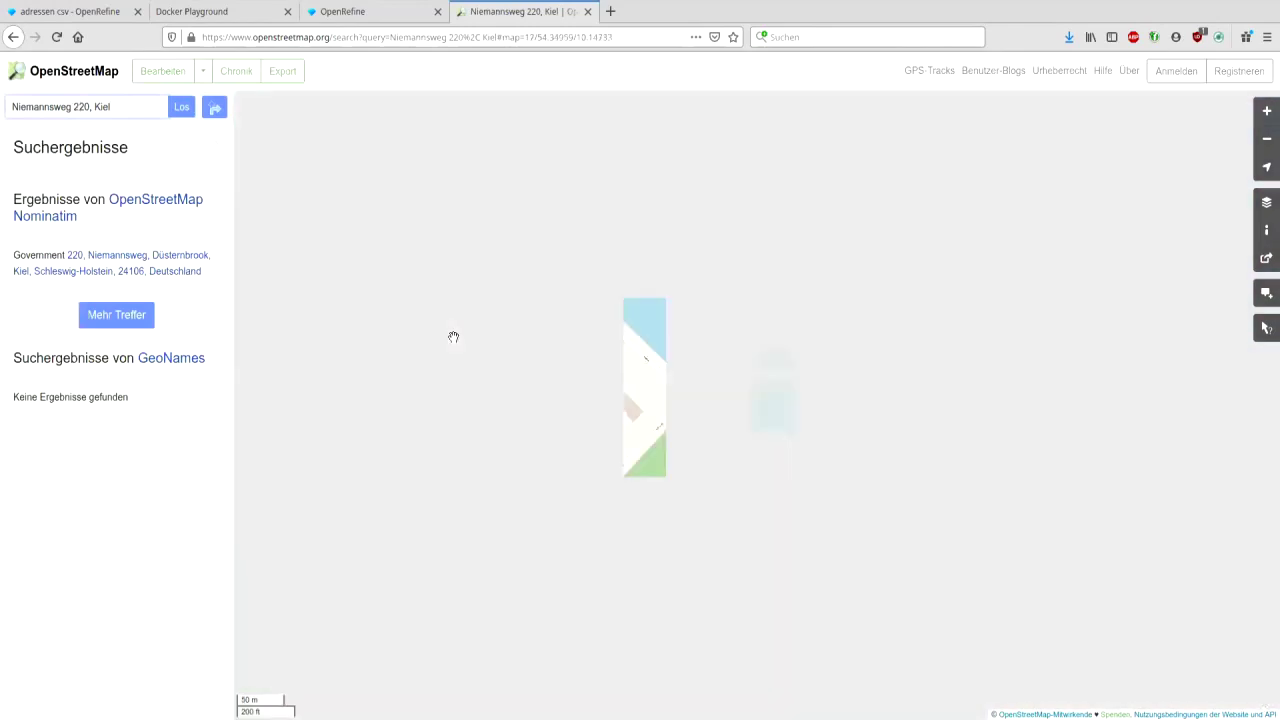
{"action": "left_click_drag", "start_coordinate": [453, 337], "coordinate": [555, 342]}
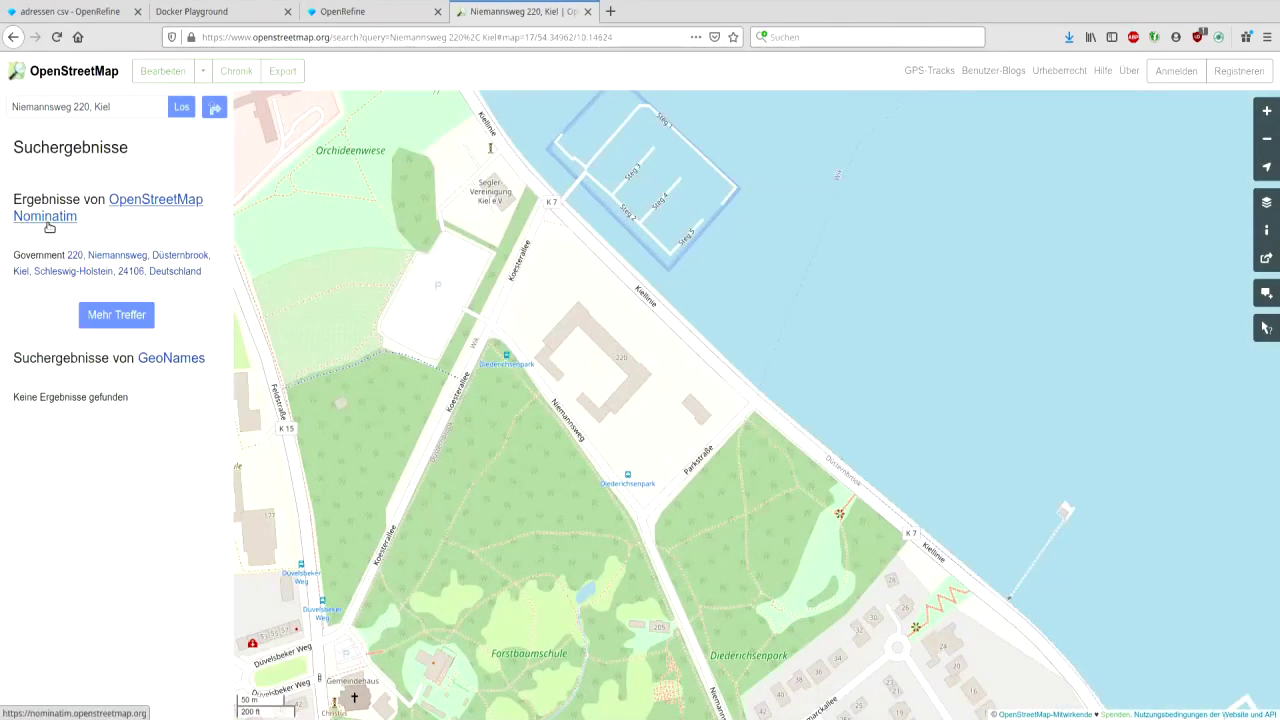
{"action": "left_click", "coordinate": [48, 227]}
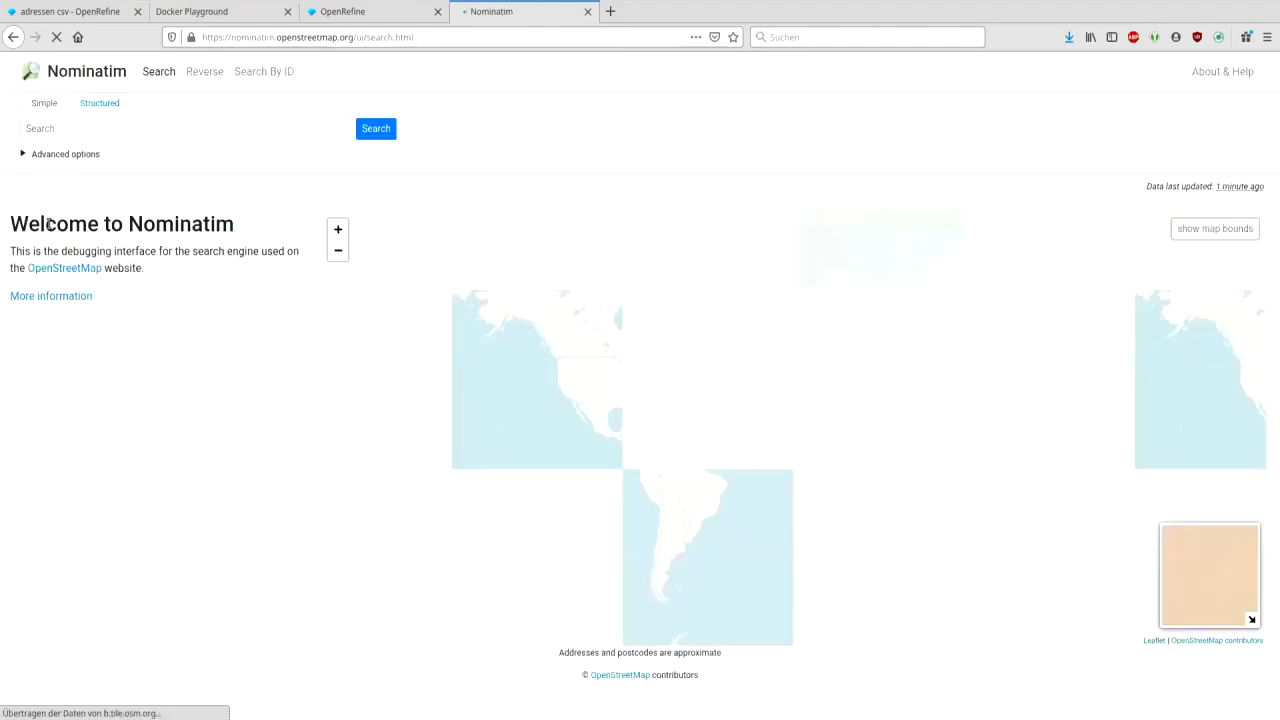
- Enter 'Niemannsweg 220, Kiel' in the Nominatim search box and run the search
{"action": "left_click", "coordinate": [207, 129]}
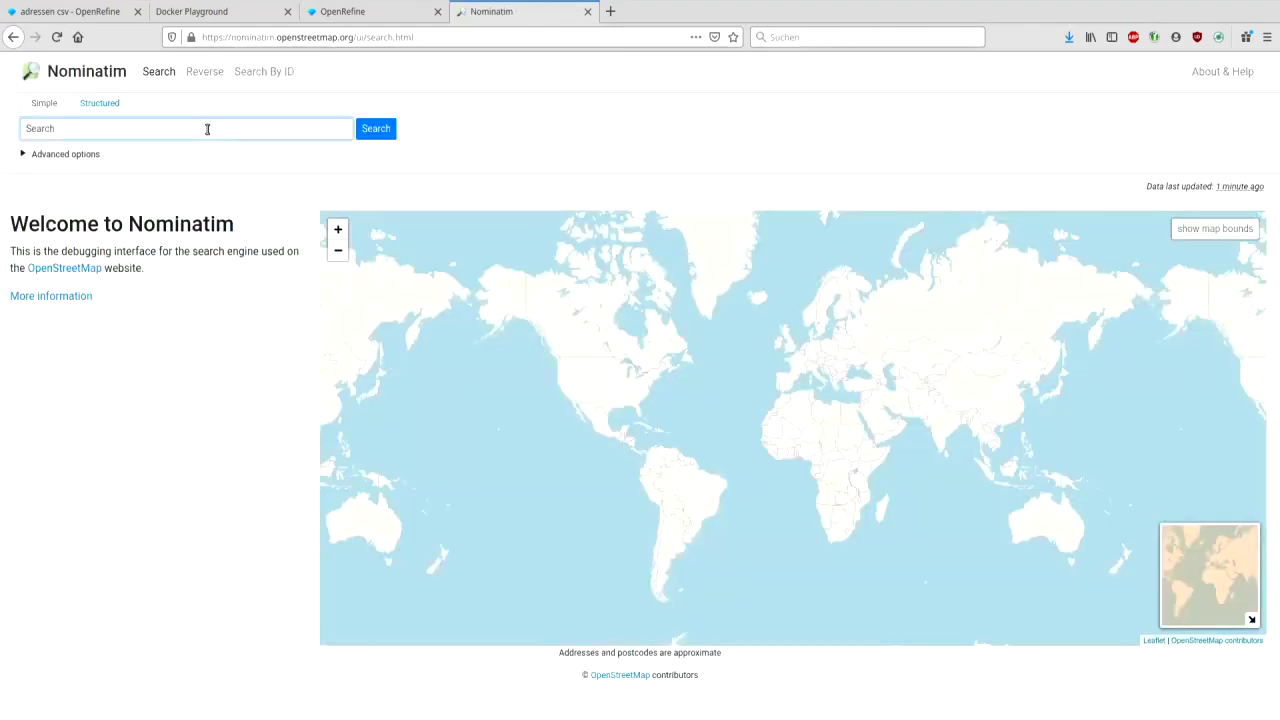
{"action": "type", "text": "Niemannsweg 220, Kiel"}
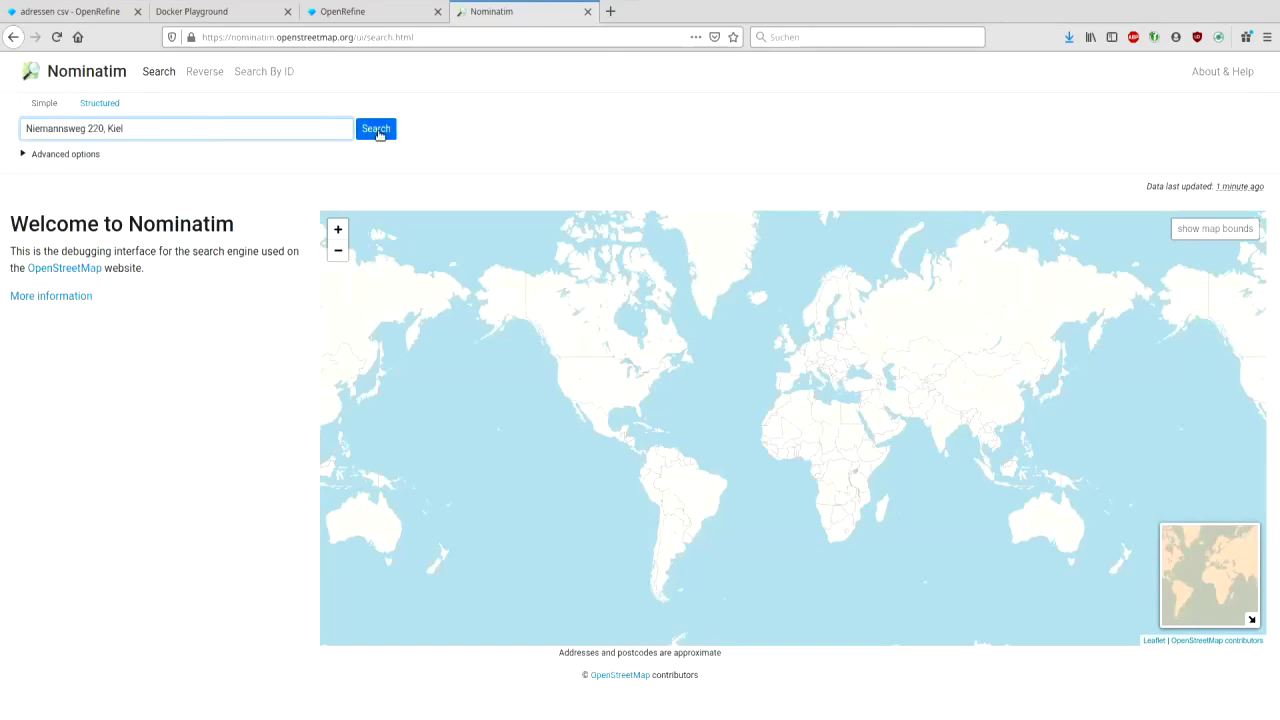
{"action": "left_click", "coordinate": [376, 130]}
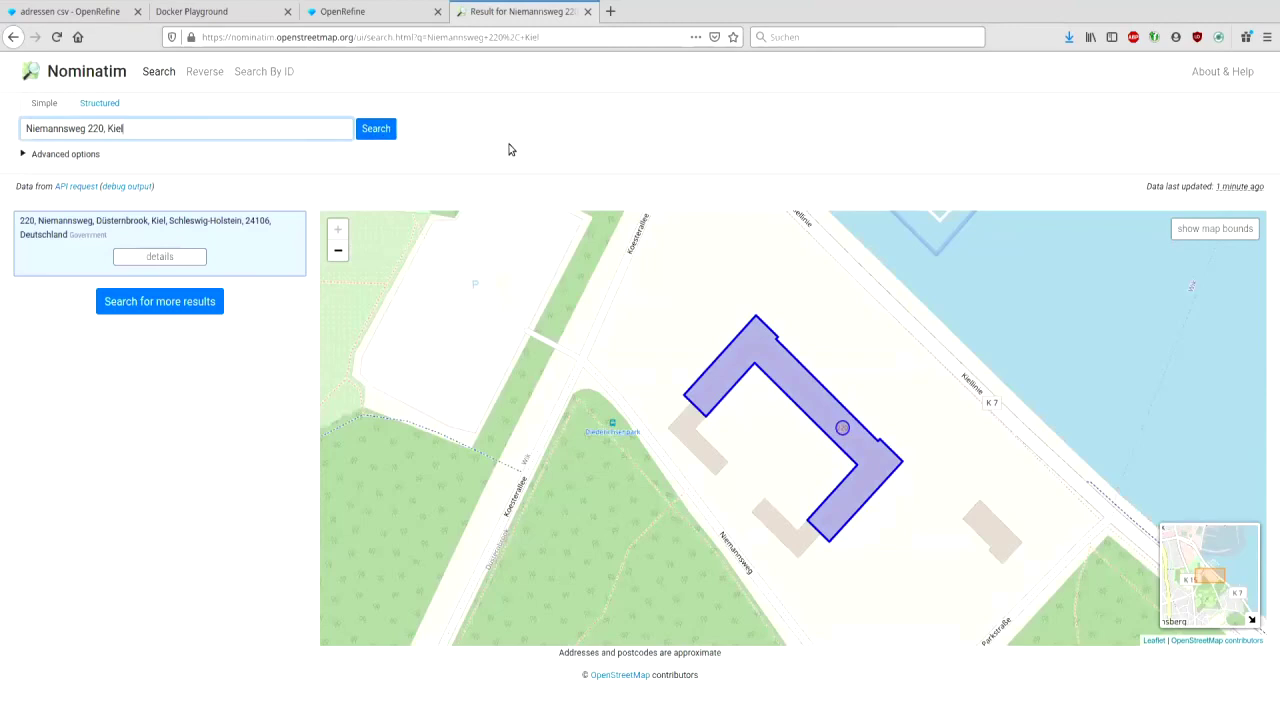
- In adressen csv, start a fetched-URLs column from Column 1 named json
{"action": "left_click", "coordinate": [63, 14]}
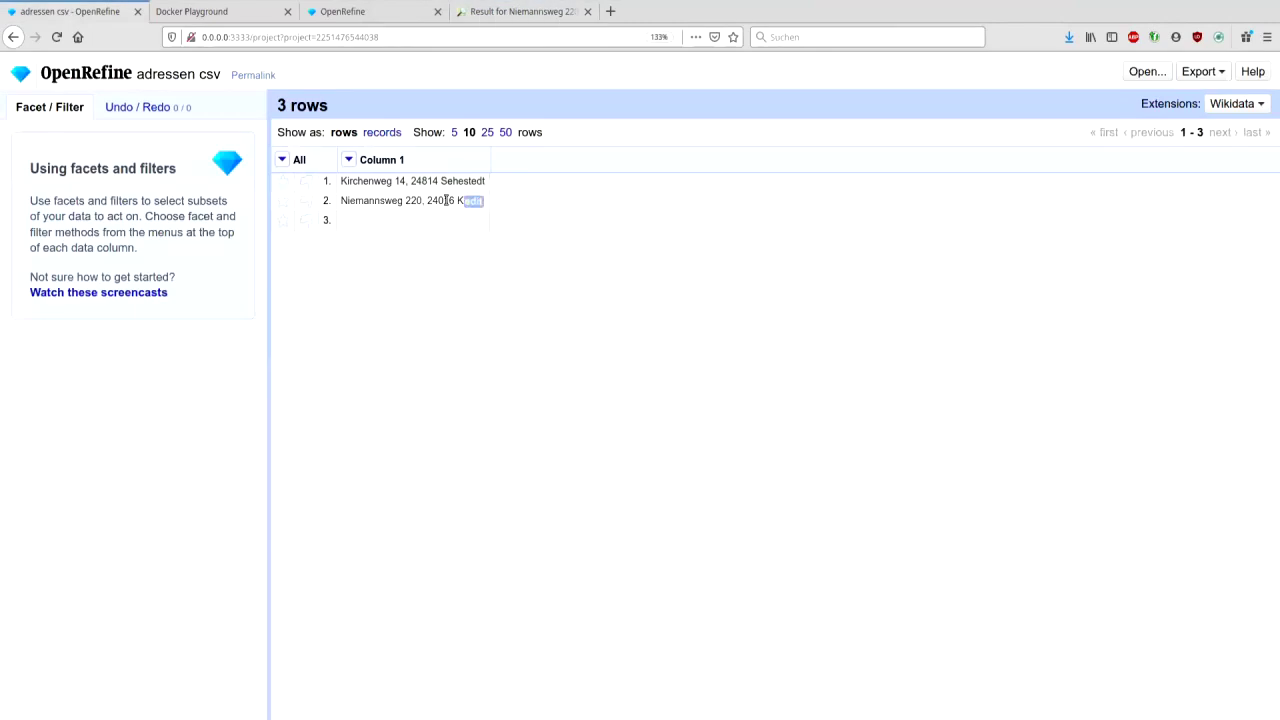
{"action": "left_click", "coordinate": [347, 160]}
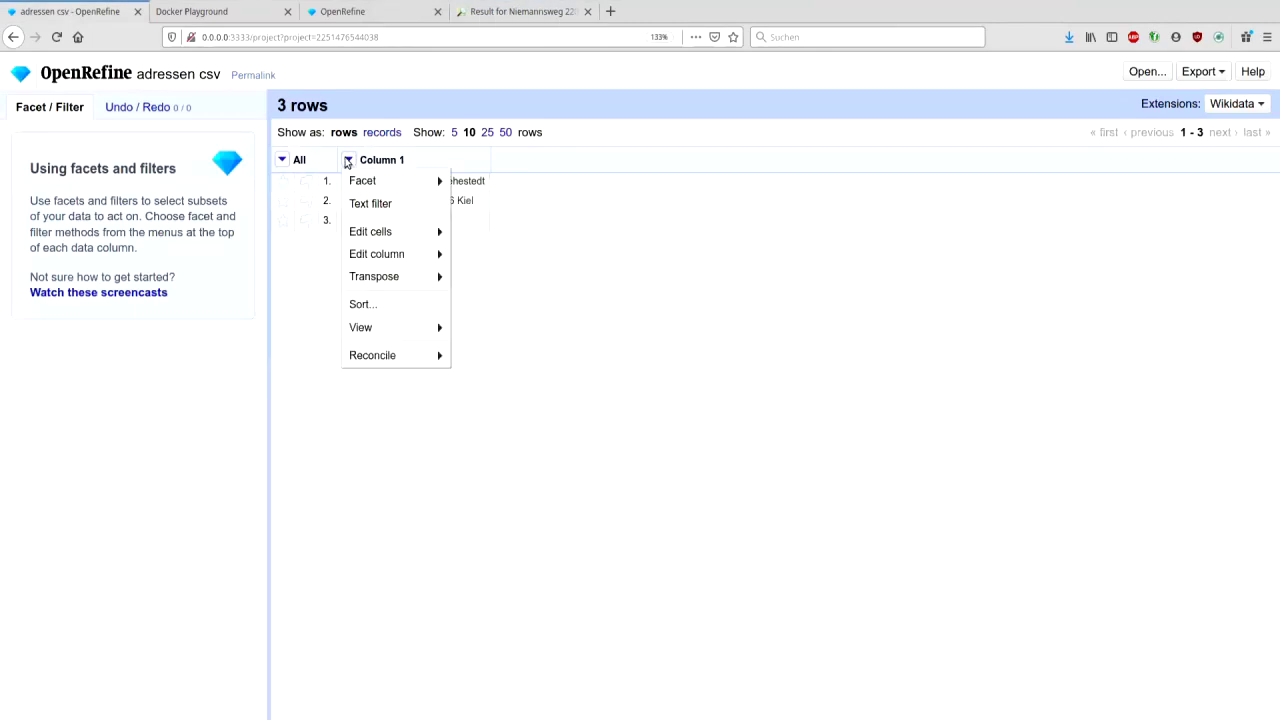
{"action": "mouse_move", "coordinate": [400, 283]}
{"action": "mouse_move", "coordinate": [395, 258]}
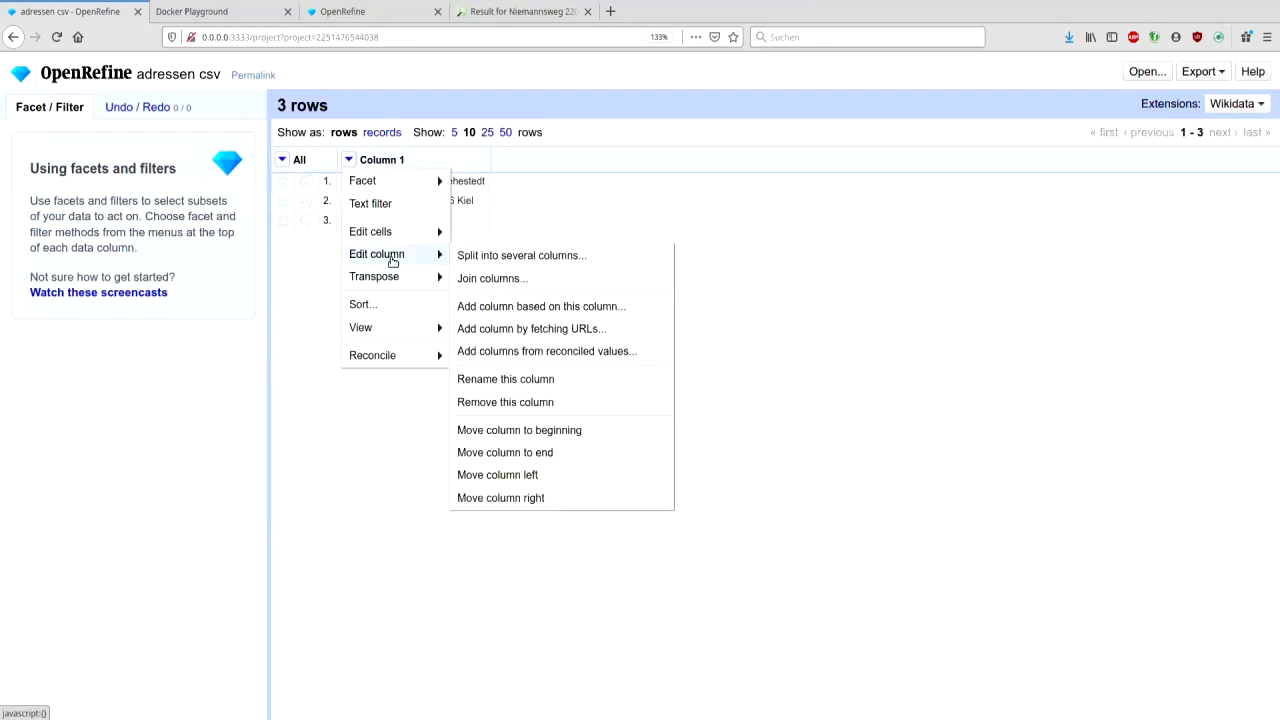
{"action": "left_click", "coordinate": [556, 329]}
{"action": "left_click", "coordinate": [567, 163]}
{"action": "type", "text": "json"}
- Enter the Nominatim JSON search URL expression, wrapping the address as escape(value,'url')
{"action": "left_click", "coordinate": [466, 339]}
{"action": "key", "text": "ctrl+a"}
{"action": "type", "text": "http"}
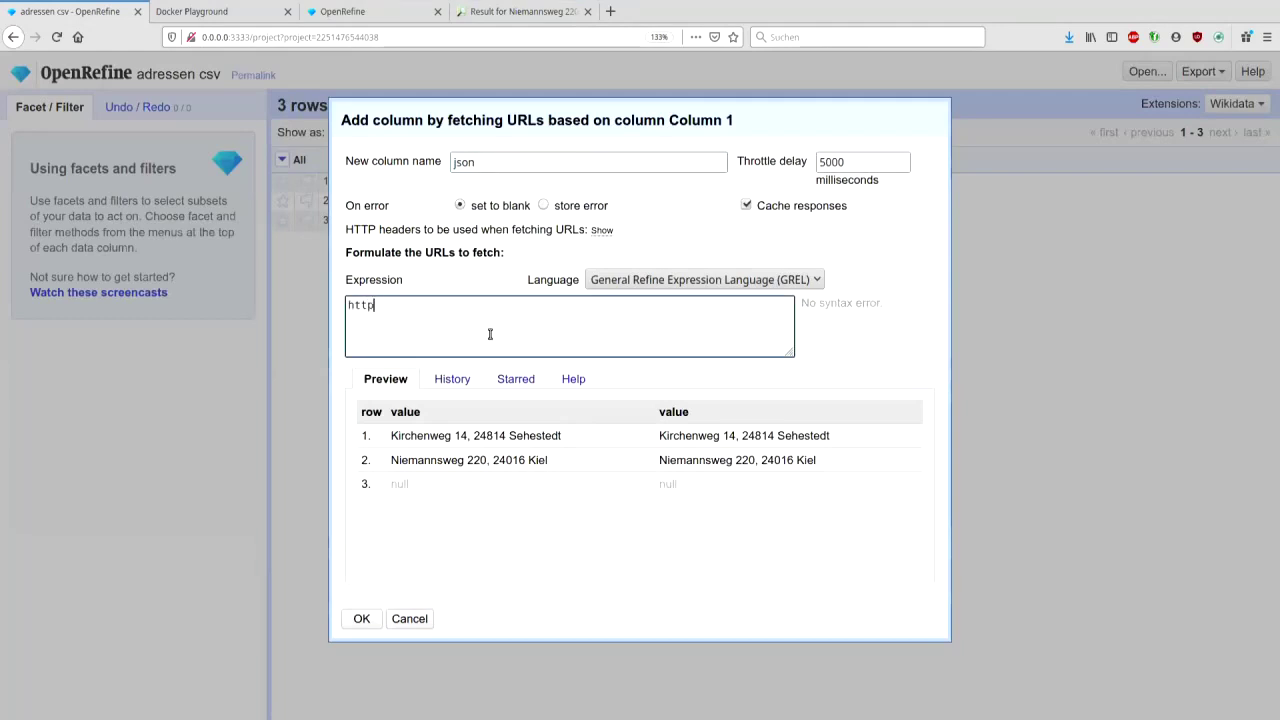
{"action": "type", "text": "s://nomi"}
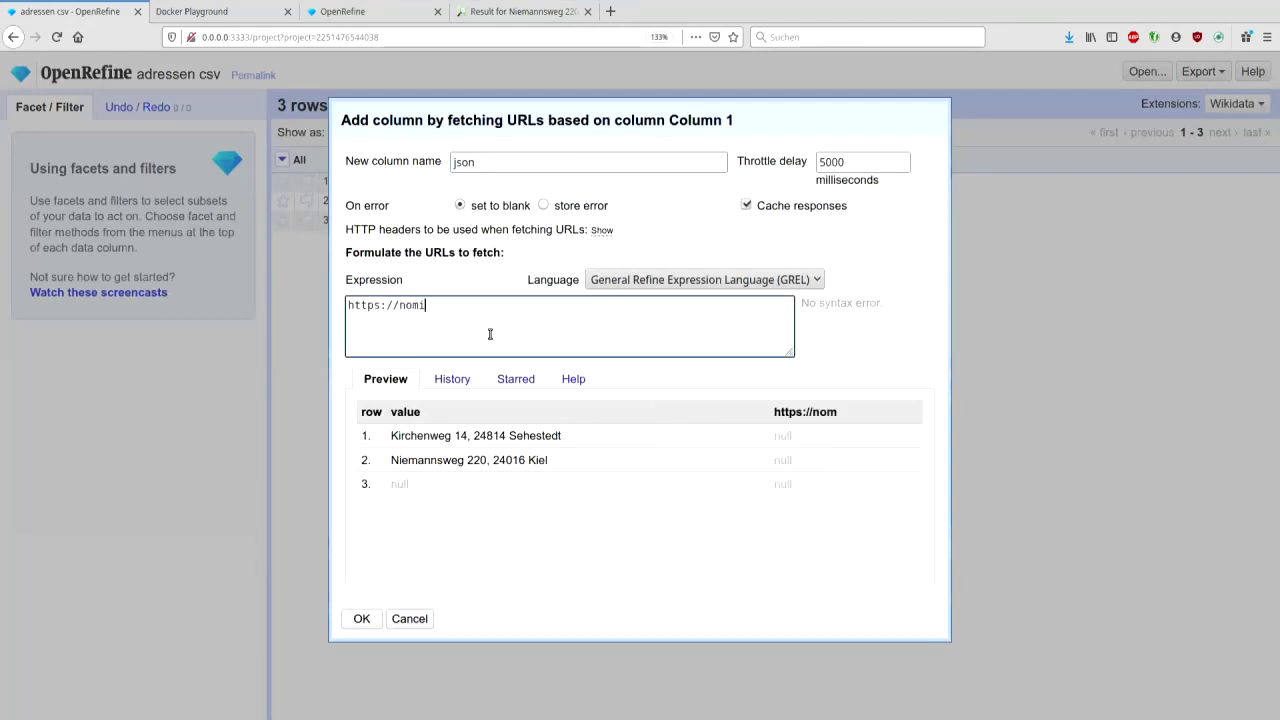
{"action": "type", "text": "na"}
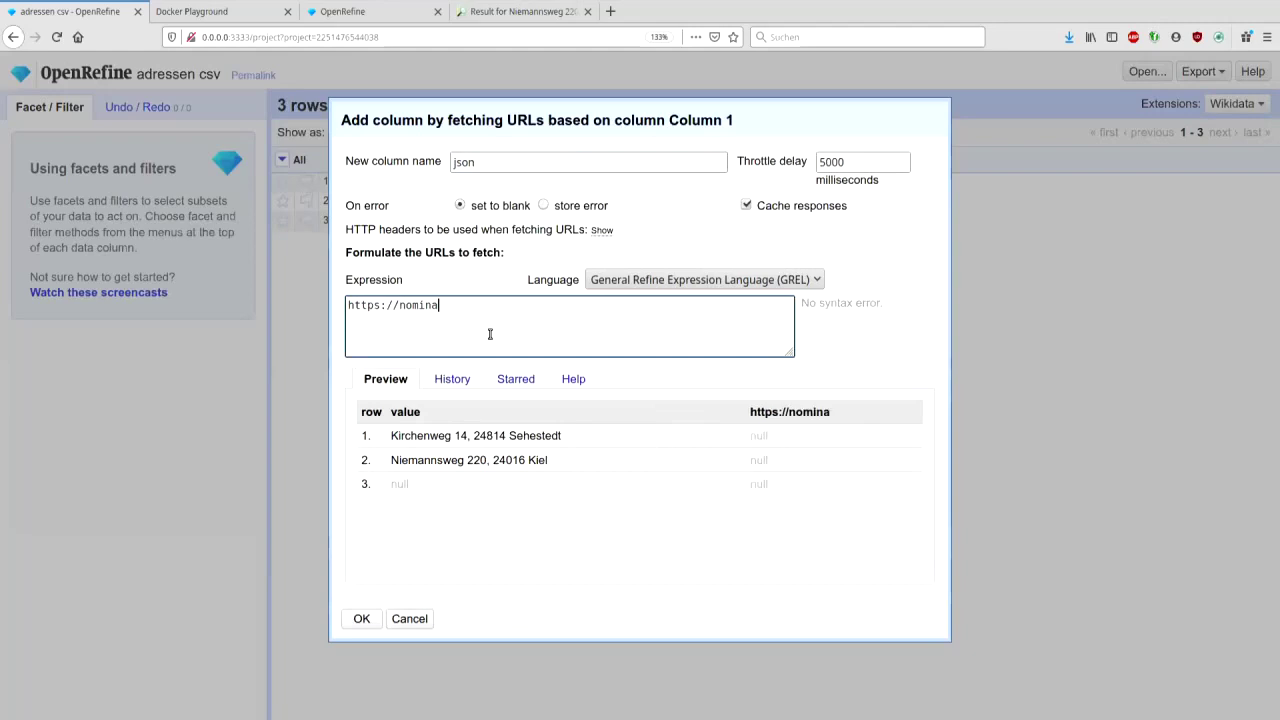
{"action": "type", "text": "tim.openstreetmap.org/search"}
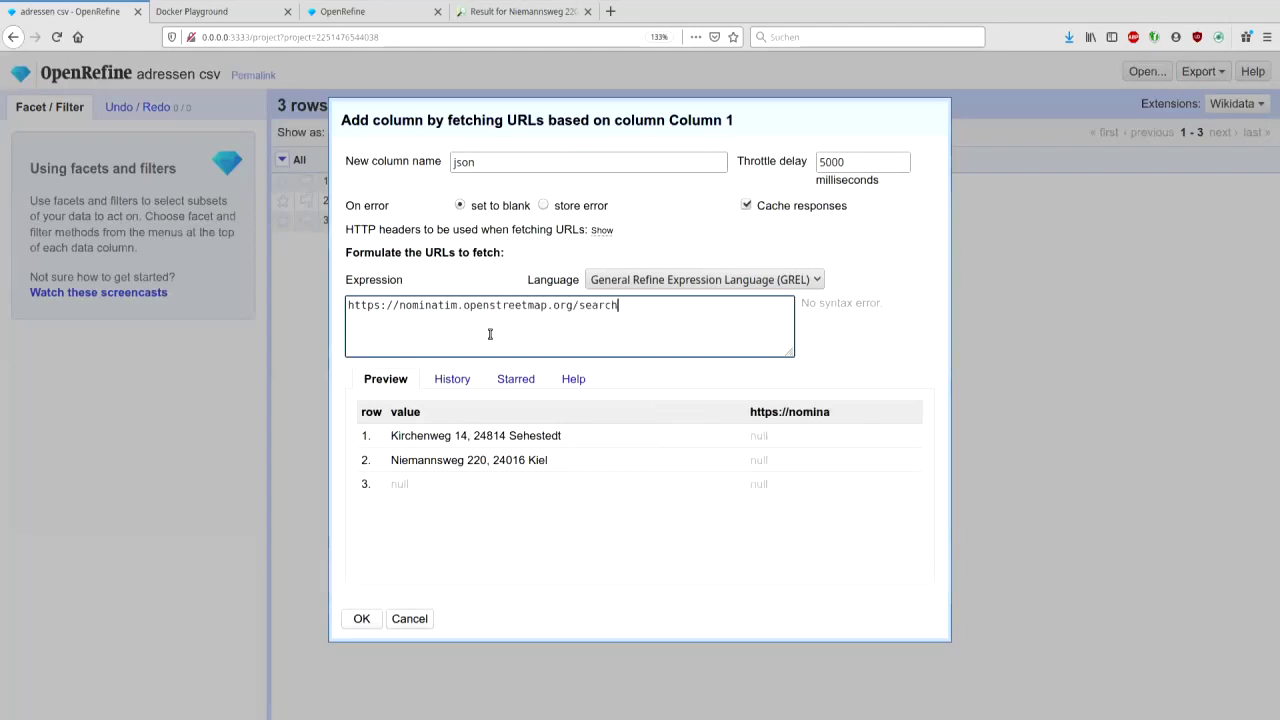
{"action": "type", "text": "?format=json"}
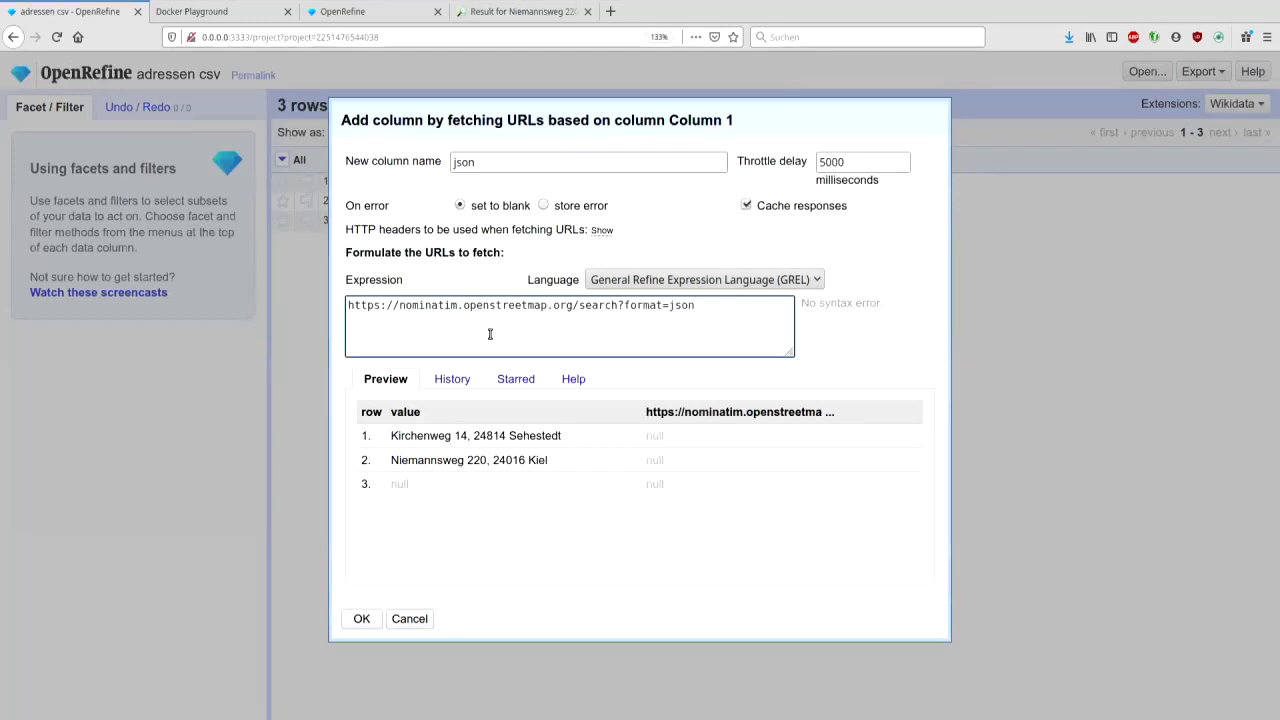
{"action": "type", "text": "&q='+ value"}
{"action": "key", "text": "Left"}
{"action": "key", "text": "Left"}
{"action": "key", "text": "Left"}
{"action": "type", "text": "esc"}
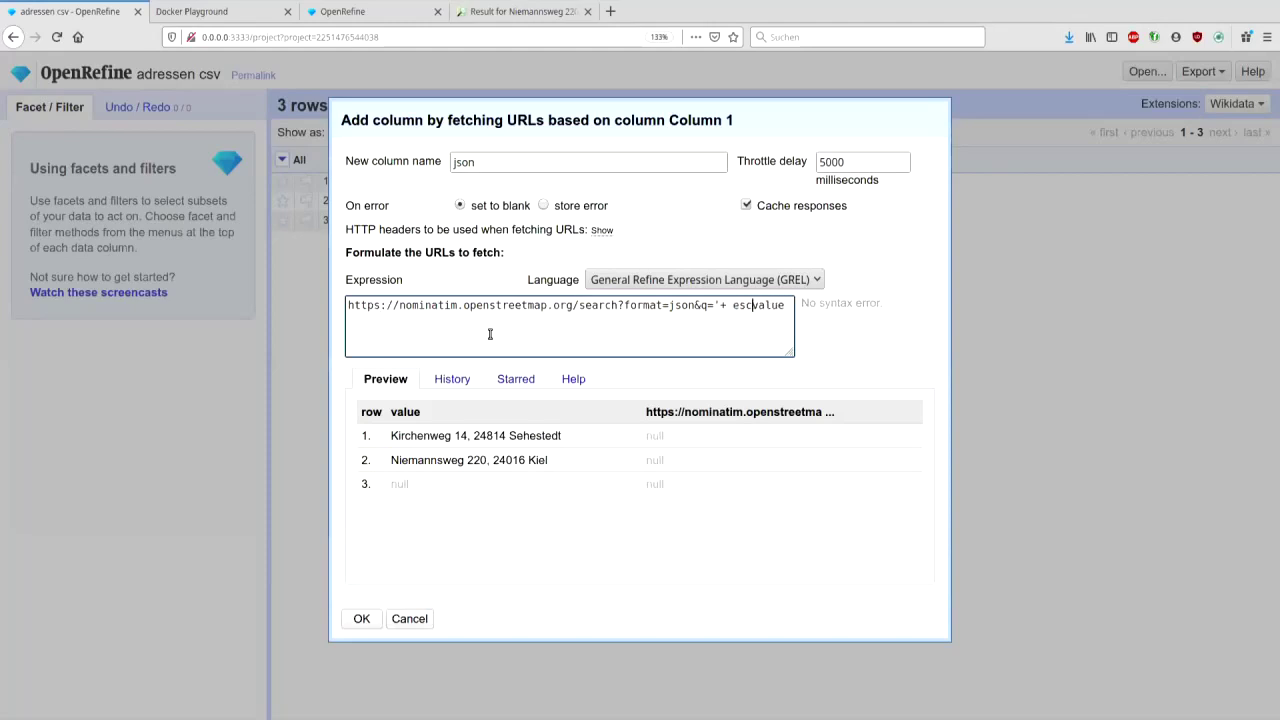
{"action": "type", "text": "ape(value,'url')"}
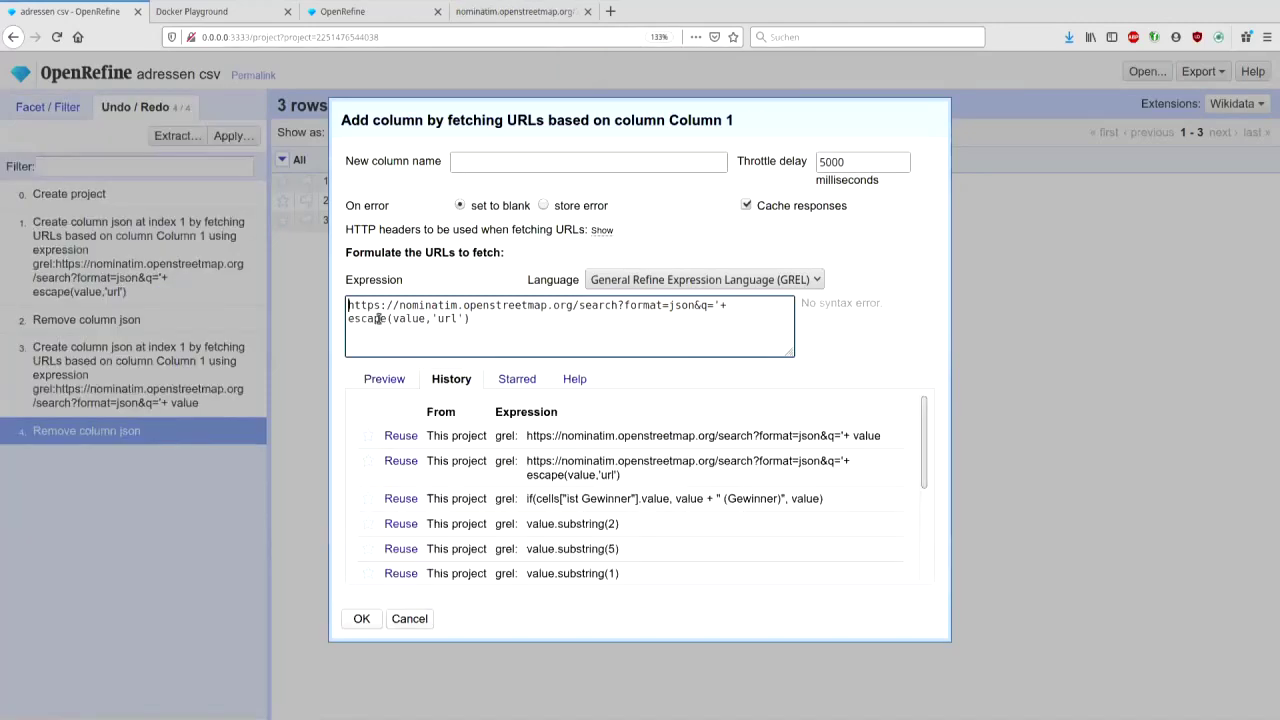
- Add the expression's leading quote and inspect row 1's URL-encoded address in the preview
{"action": "type", "text": "'"}
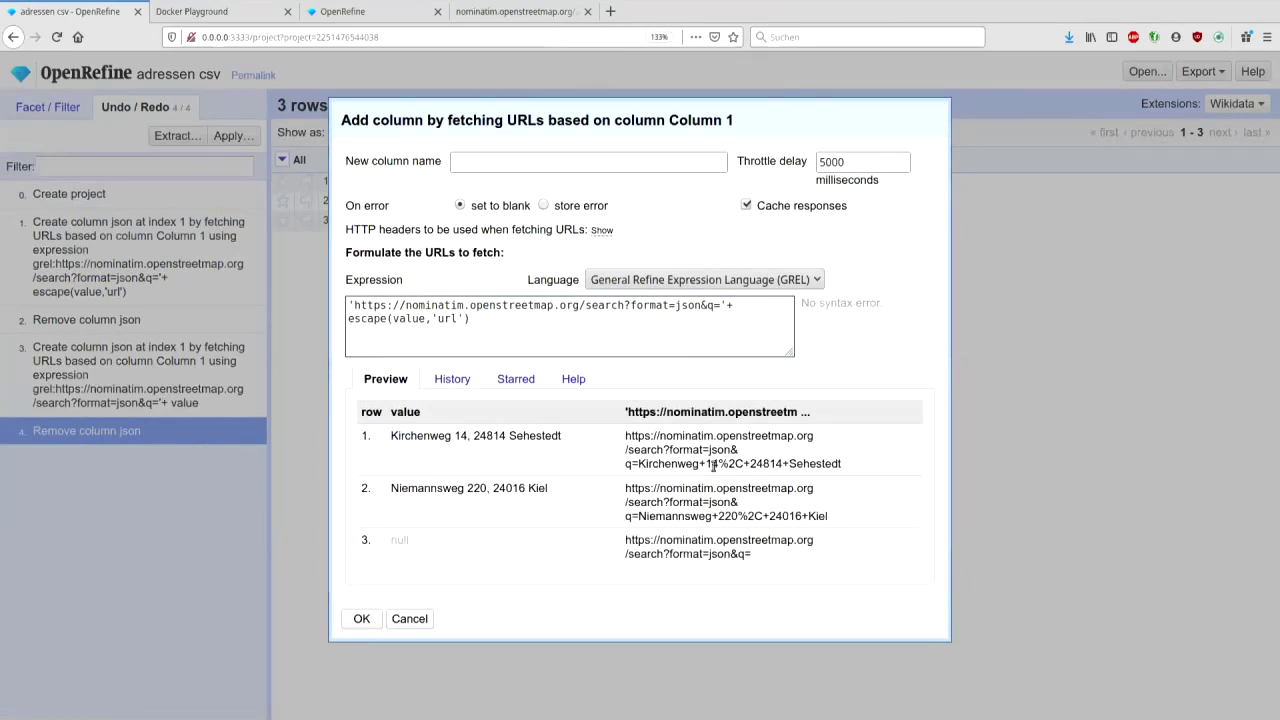
{"action": "double_click", "coordinate": [720, 463]}
{"action": "left_click", "coordinate": [720, 463]}
{"action": "left_click_drag", "start_coordinate": [704, 461], "coordinate": [748, 463]}
{"action": "left_click", "coordinate": [738, 463]}
- Name the column json, set the throttle delay to 2000 ms, and run the fetch
{"action": "type", "text": "json"}
{"action": "left_click_drag", "start_coordinate": [829, 162], "coordinate": [802, 163]}
{"action": "type", "text": "2"}
{"action": "left_click", "coordinate": [361, 619]}
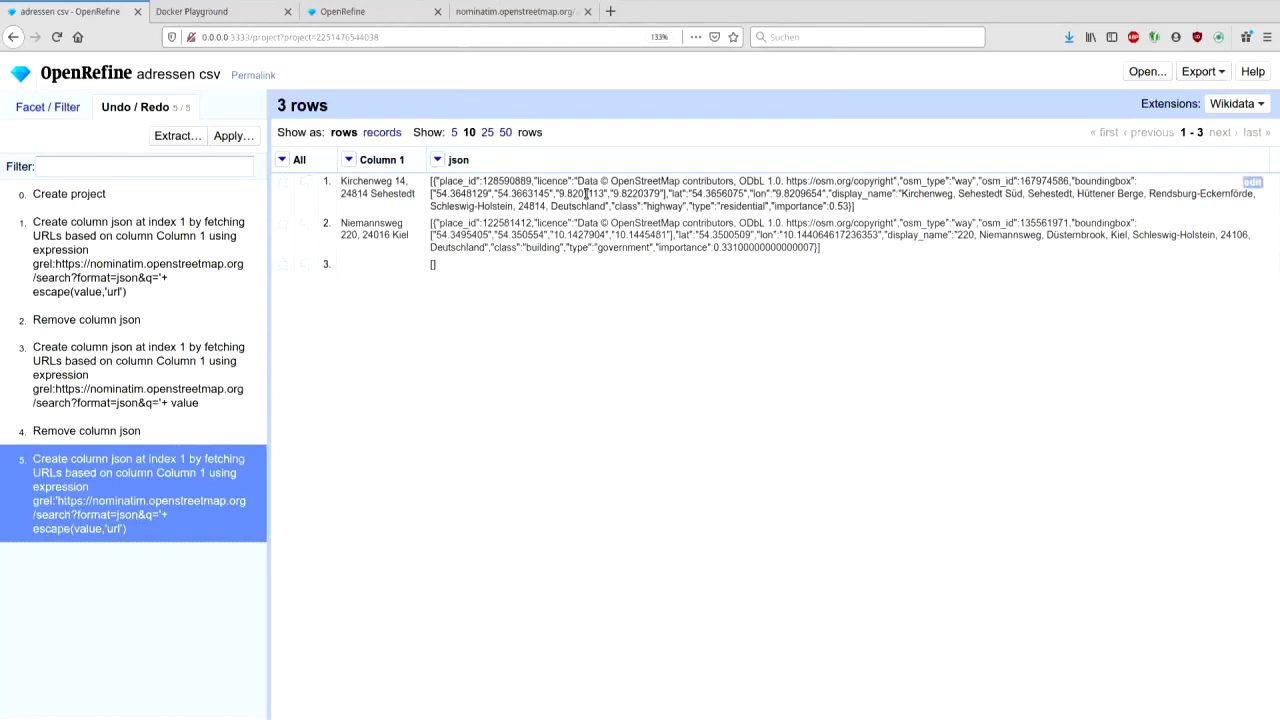
- Start a column derived from json with the expression value.parseJson()[0].lat
{"action": "left_click", "coordinate": [437, 160]}
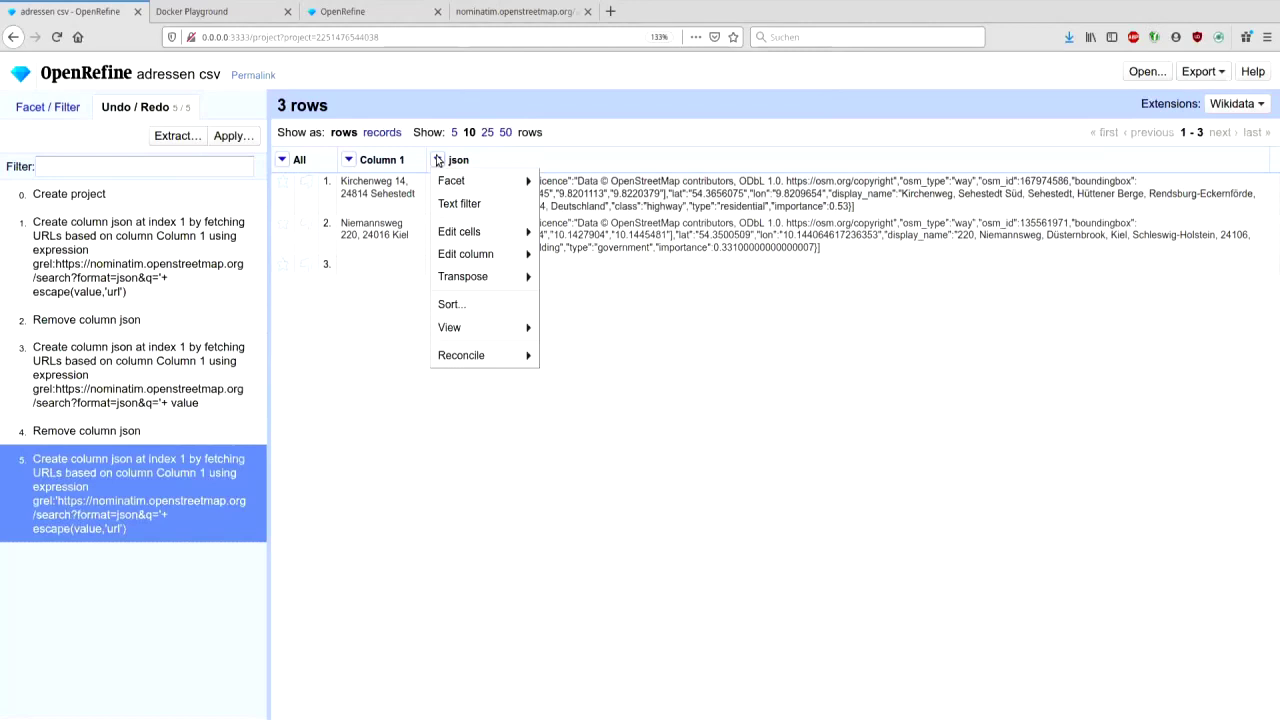
{"action": "mouse_move", "coordinate": [483, 256]}
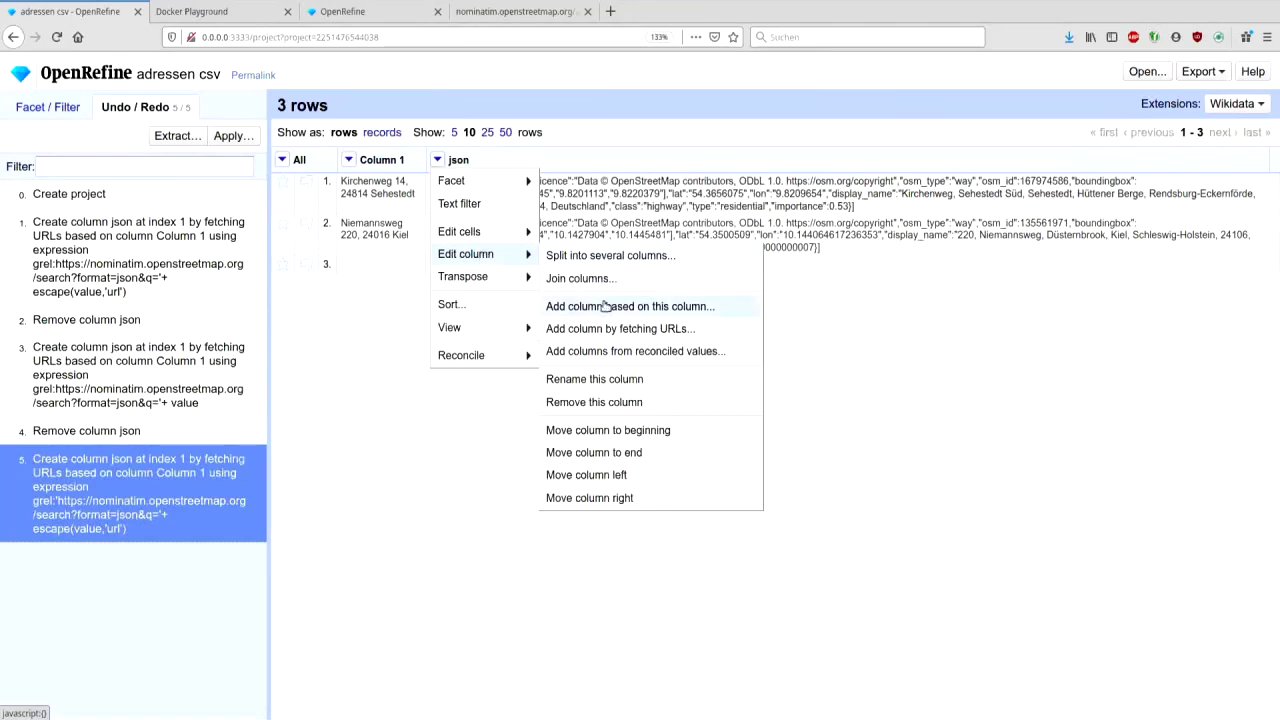
{"action": "left_click", "coordinate": [605, 305]}
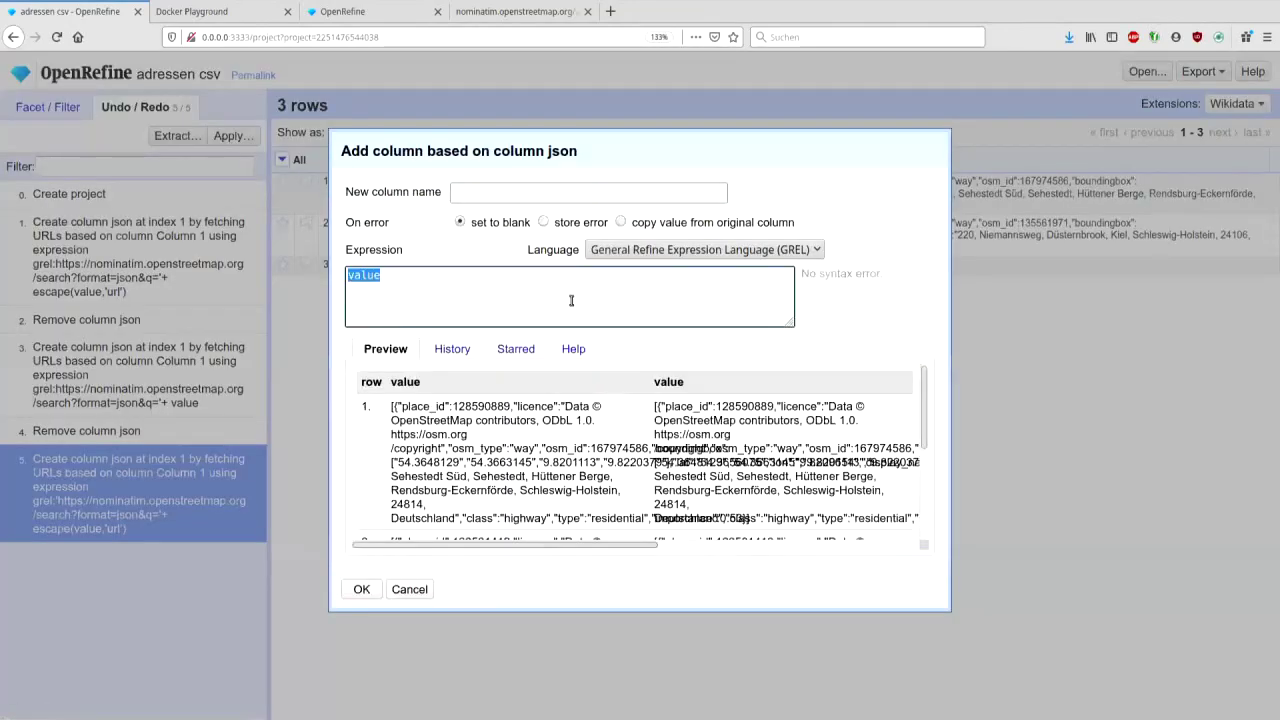
{"action": "left_click", "coordinate": [571, 300]}
{"action": "type", "text": ".parseJon()"}
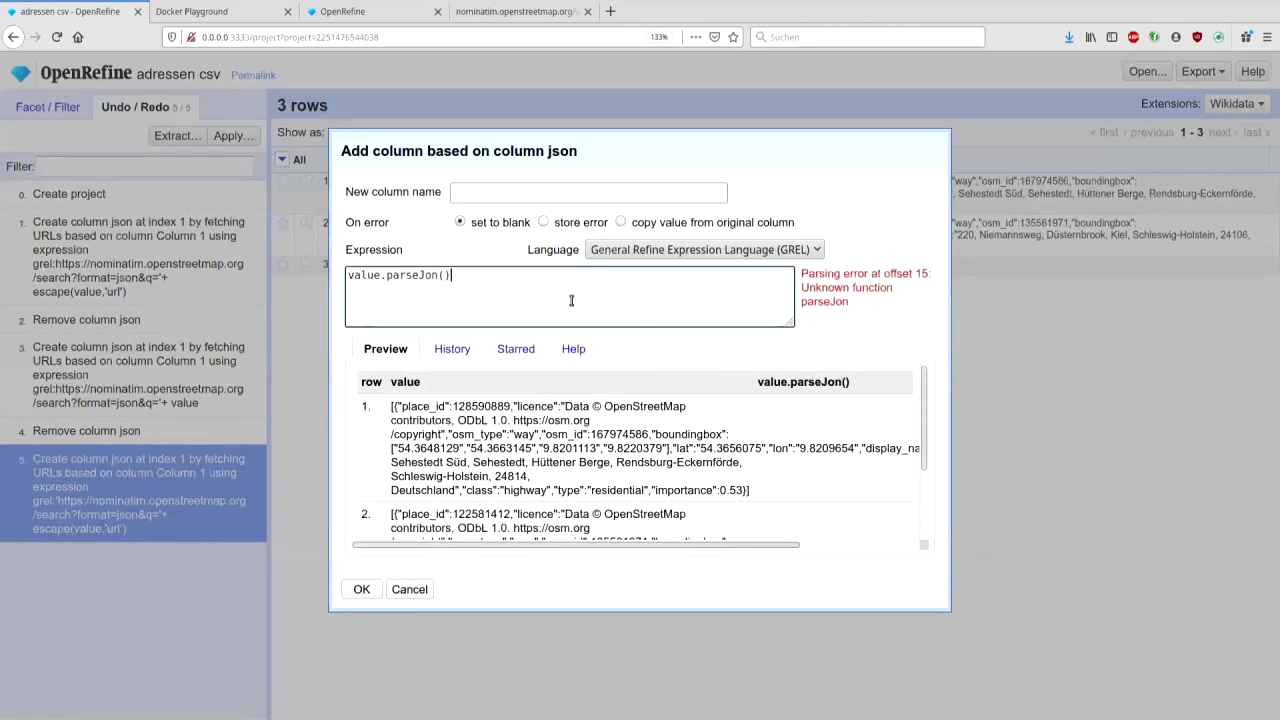
{"action": "type", "text": "[0]"}
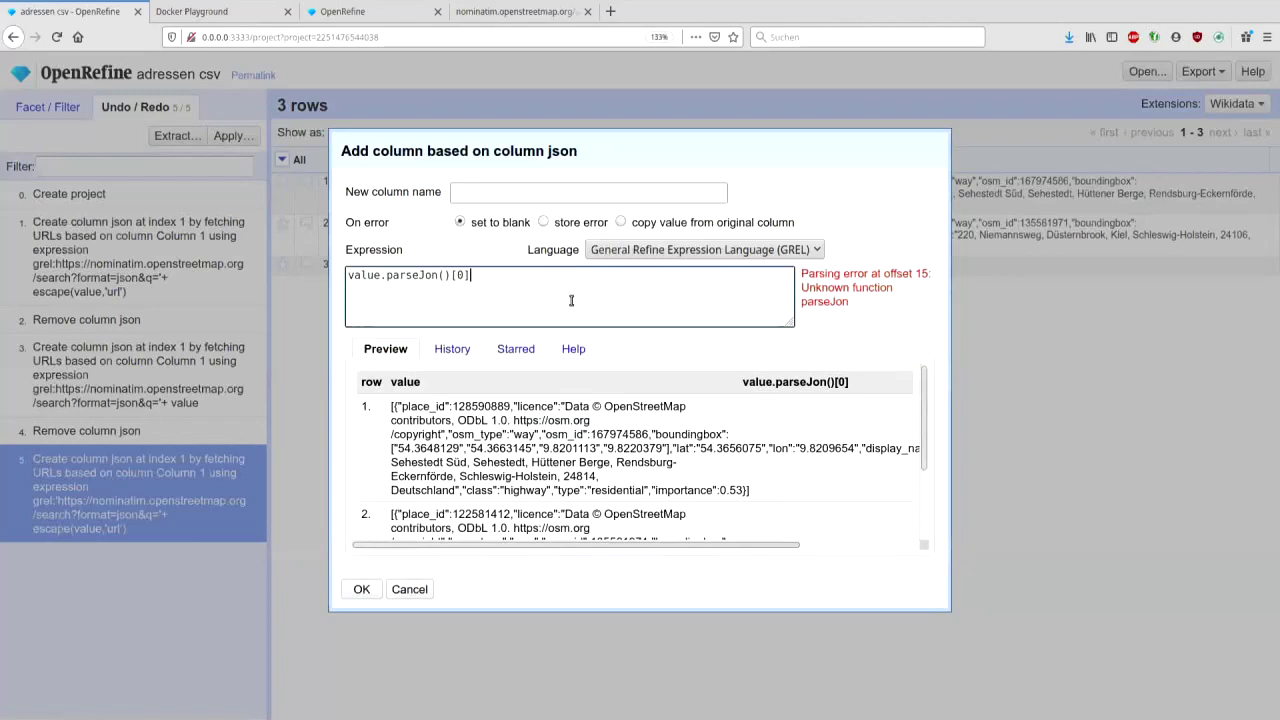
{"action": "type", "text": ".lat"}
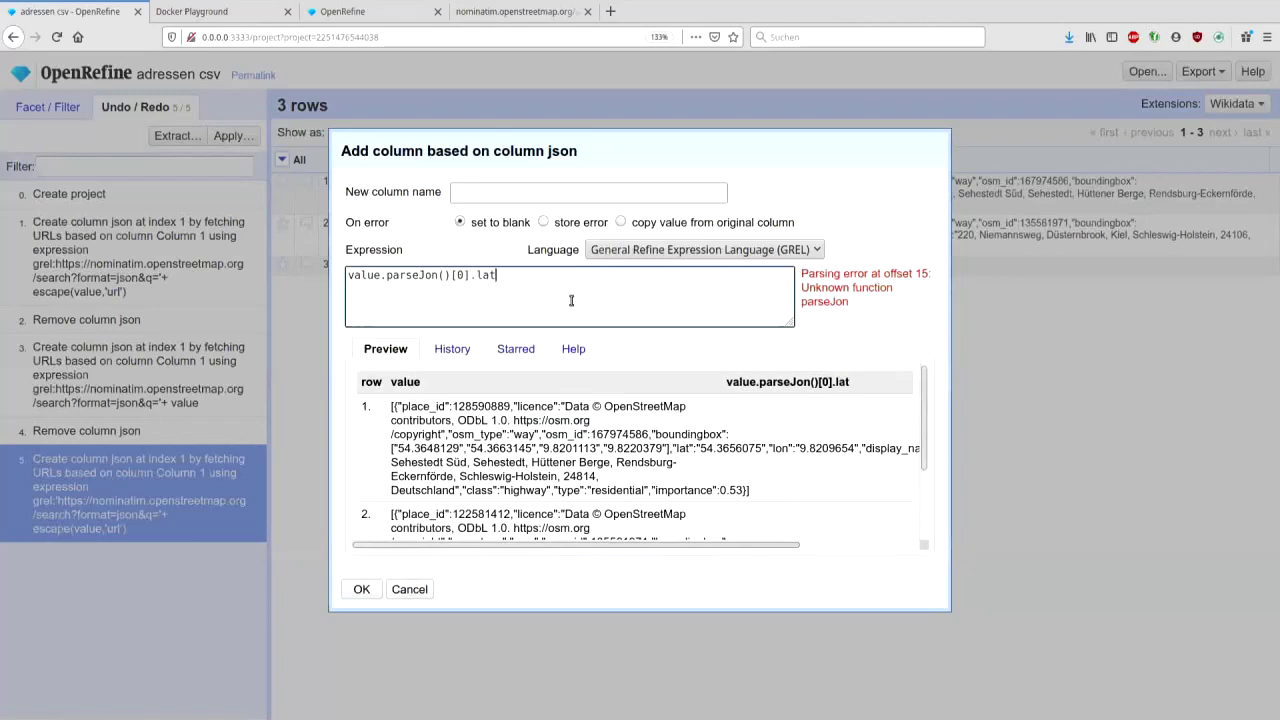
{"action": "left_click", "coordinate": [427, 276]}
{"action": "type", "text": "s"}
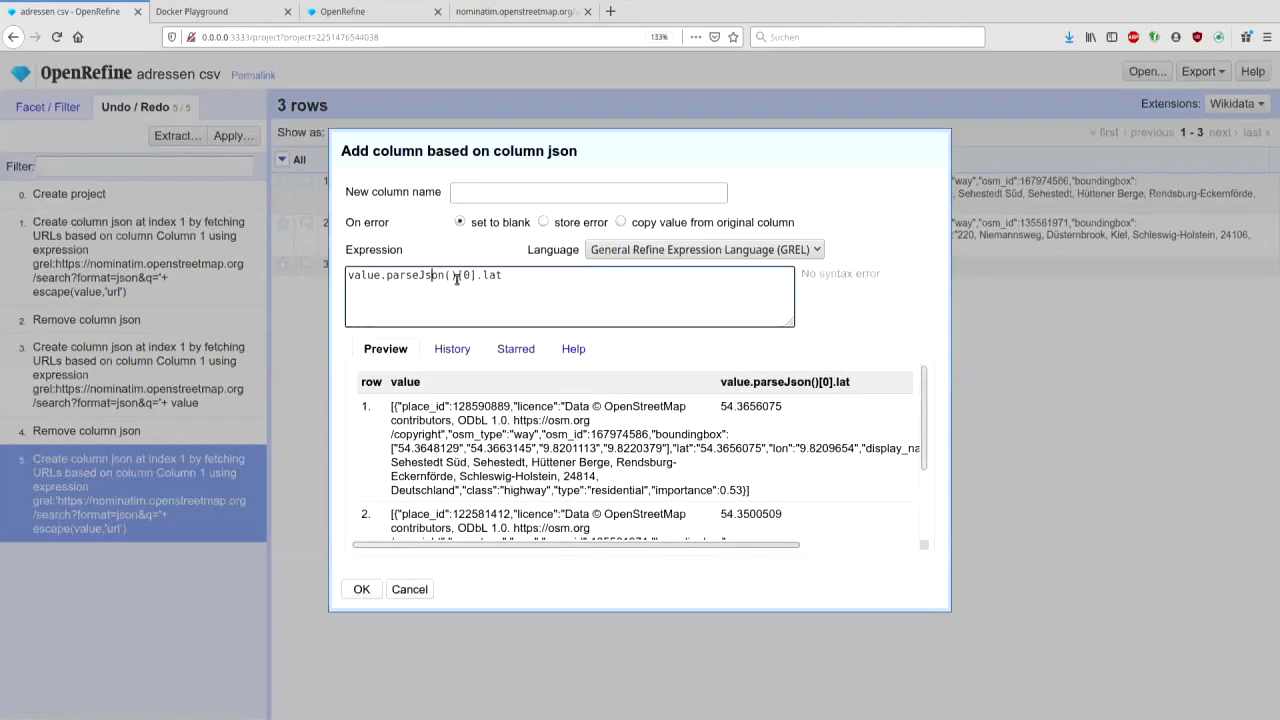
{"action": "left_click_drag", "start_coordinate": [458, 277], "coordinate": [386, 276]}
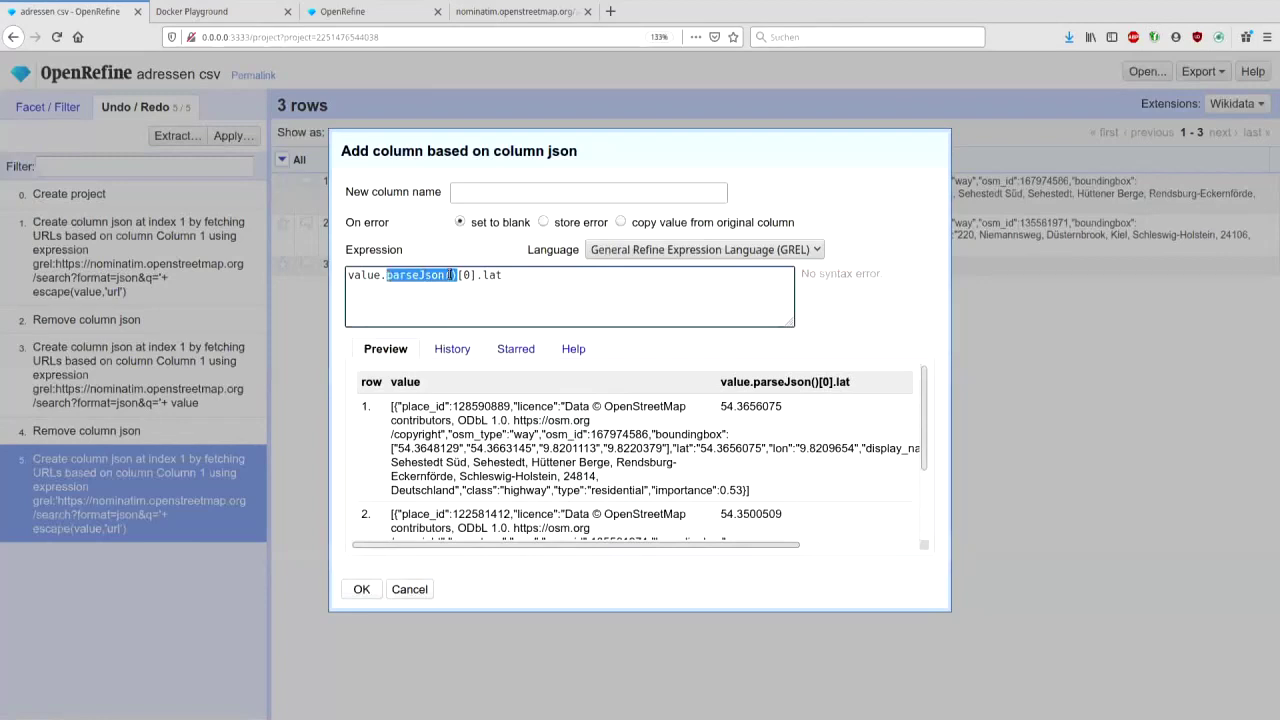
{"action": "left_click_drag", "start_coordinate": [477, 276], "coordinate": [458, 277]}
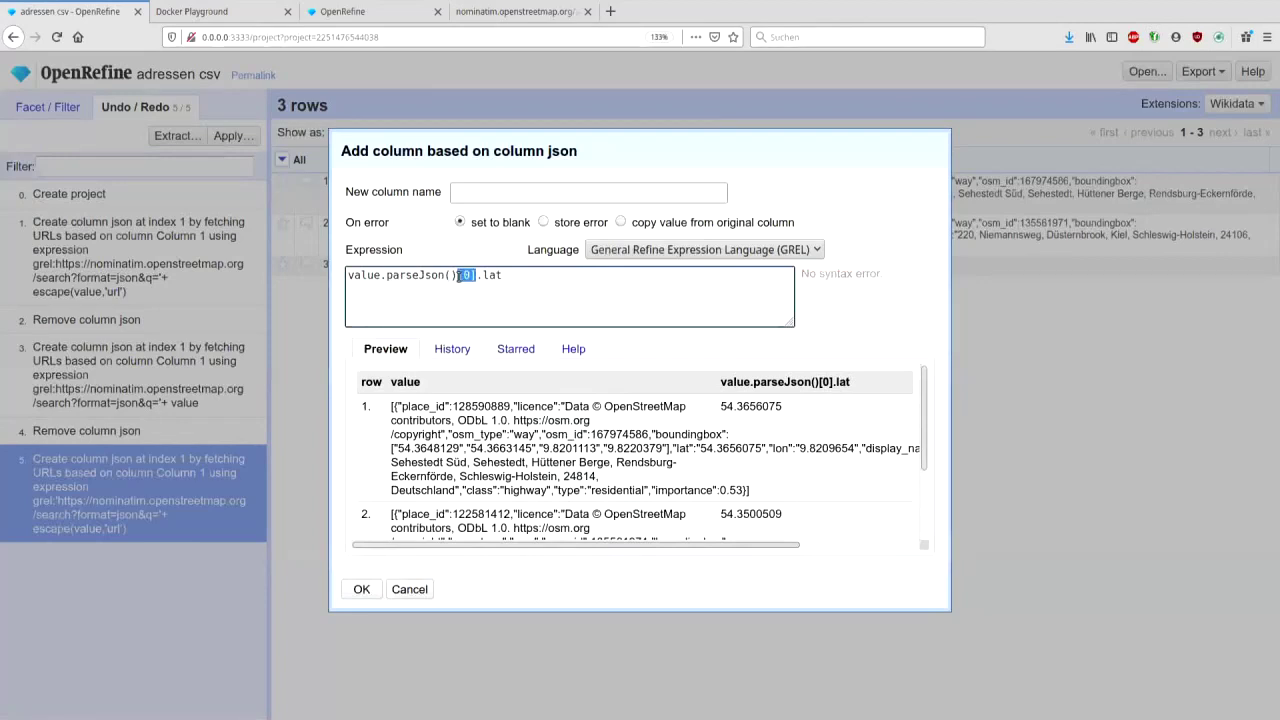
{"action": "left_click", "coordinate": [462, 275]}
{"action": "left_click_drag", "start_coordinate": [476, 275], "coordinate": [502, 275]}
{"action": "left_click", "coordinate": [548, 283]}
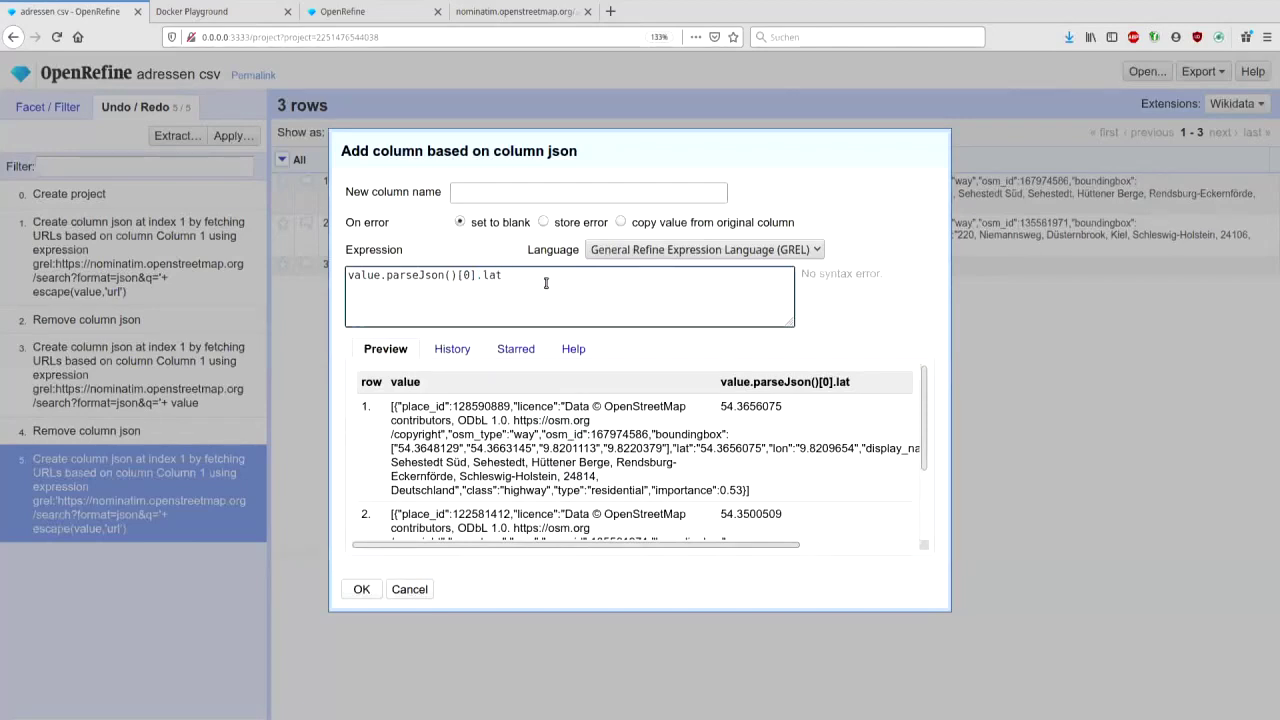
- Extend the expression to append a comma and value.parseJson()[0].lon
{"action": "left_click", "coordinate": [502, 192]}
{"action": "left_click", "coordinate": [572, 283]}
{"action": "type", "text": "+"}
{"action": "type", "text": "',"}
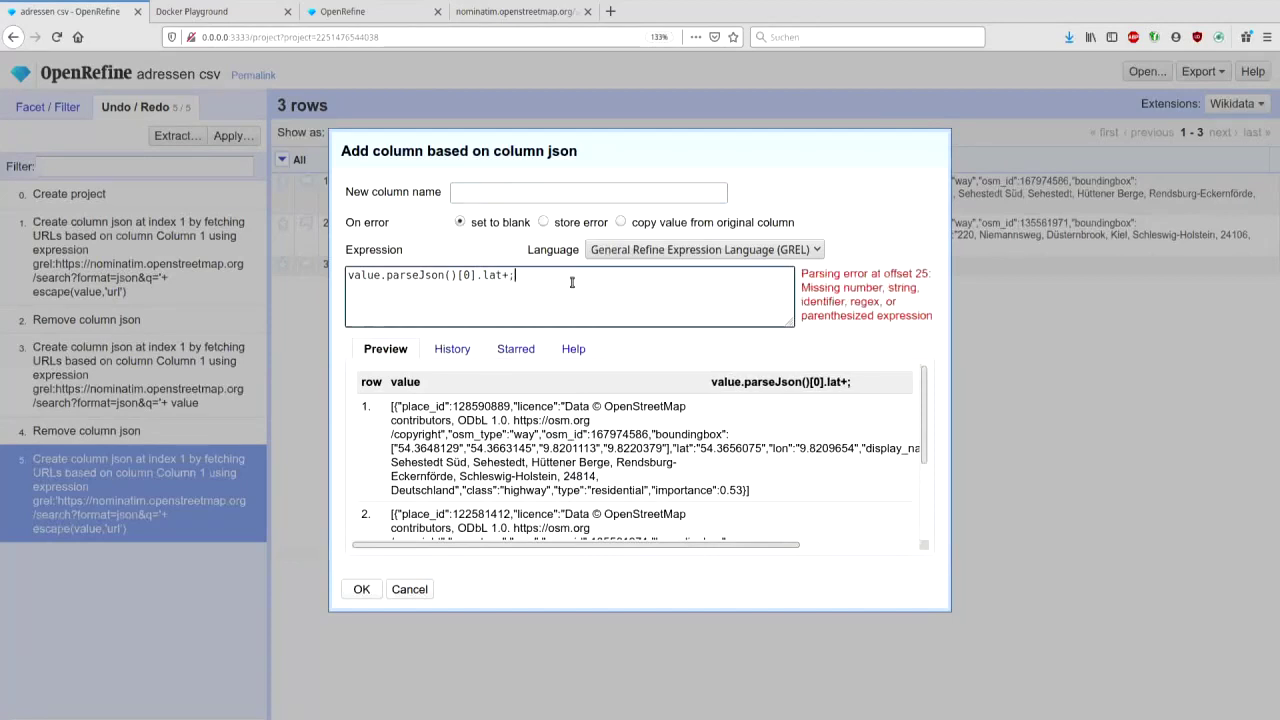
{"action": "type", "text": "'"}
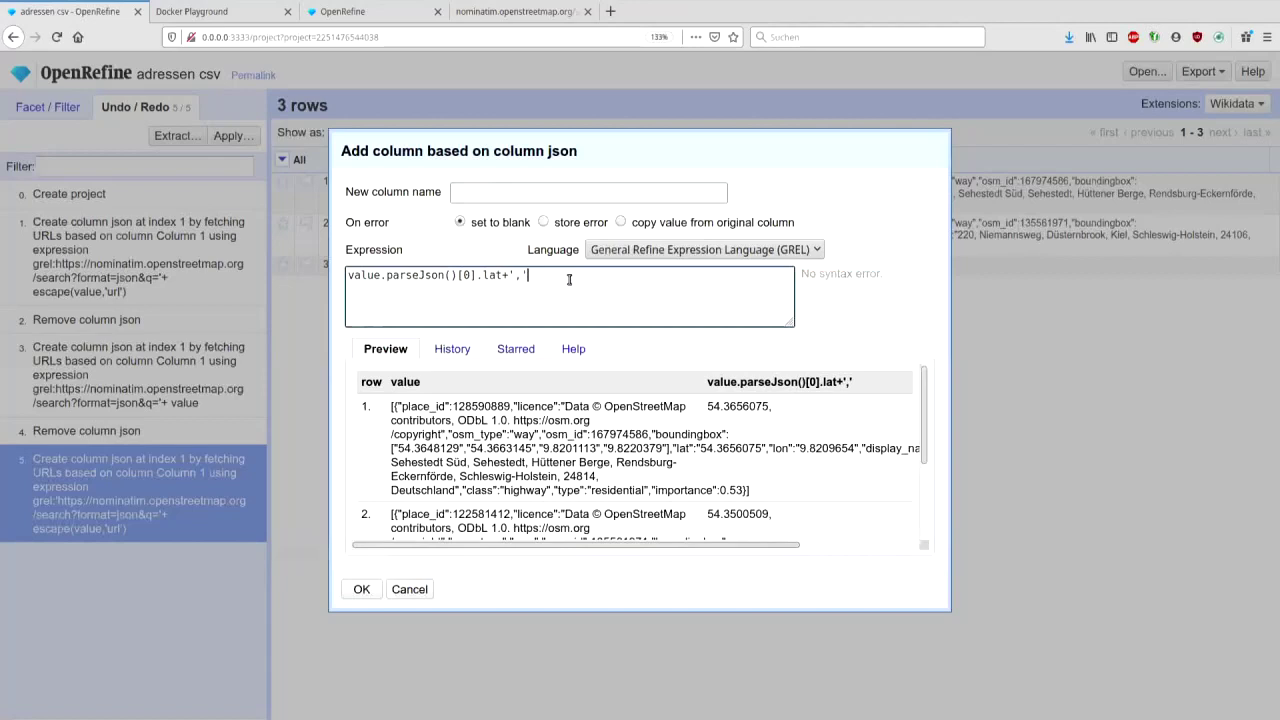
{"action": "type", "text": "+"}
{"action": "type", "text": "value.parseJson()[0].lat"}
{"action": "left_click_drag", "start_coordinate": [668, 277], "coordinate": [714, 279]}
{"action": "type", "text": "lon"}
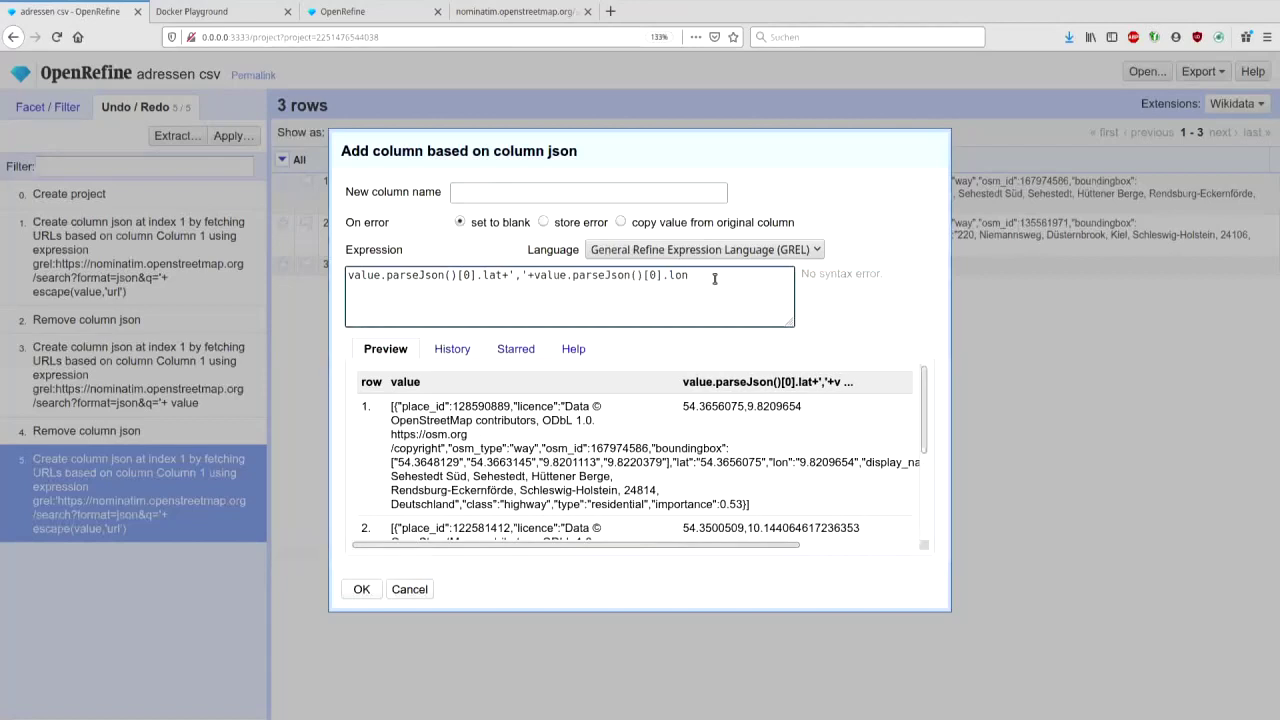
{"action": "left_click", "coordinate": [527, 276]}
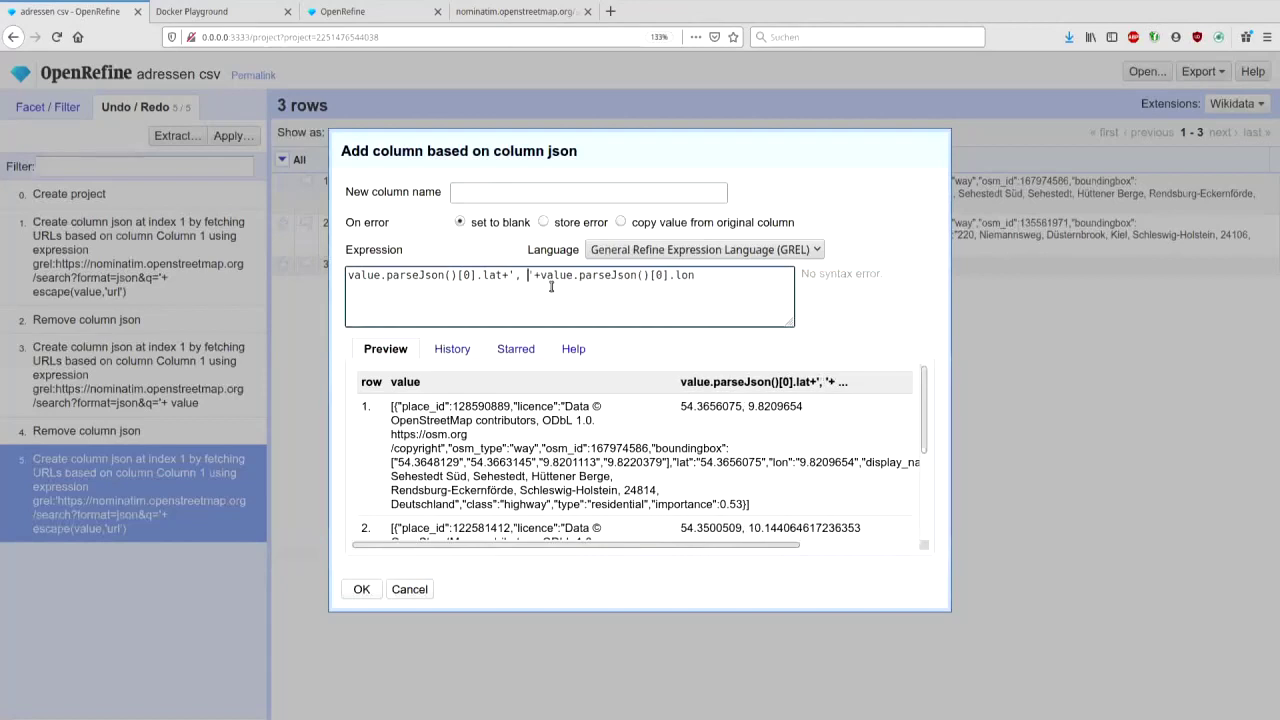
- Name the new column position and create it
{"action": "left_click", "coordinate": [361, 591]}
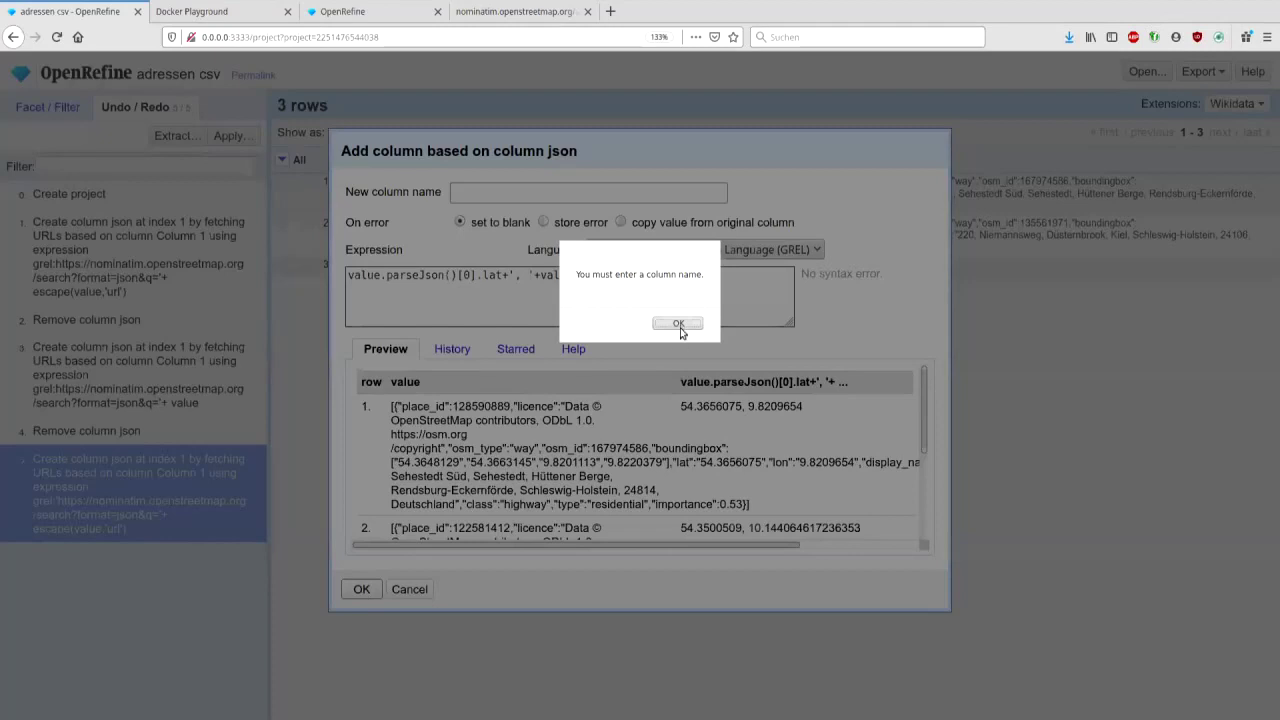
{"action": "left_click", "coordinate": [679, 324]}
{"action": "left_click", "coordinate": [623, 193]}
{"action": "type", "text": "position"}
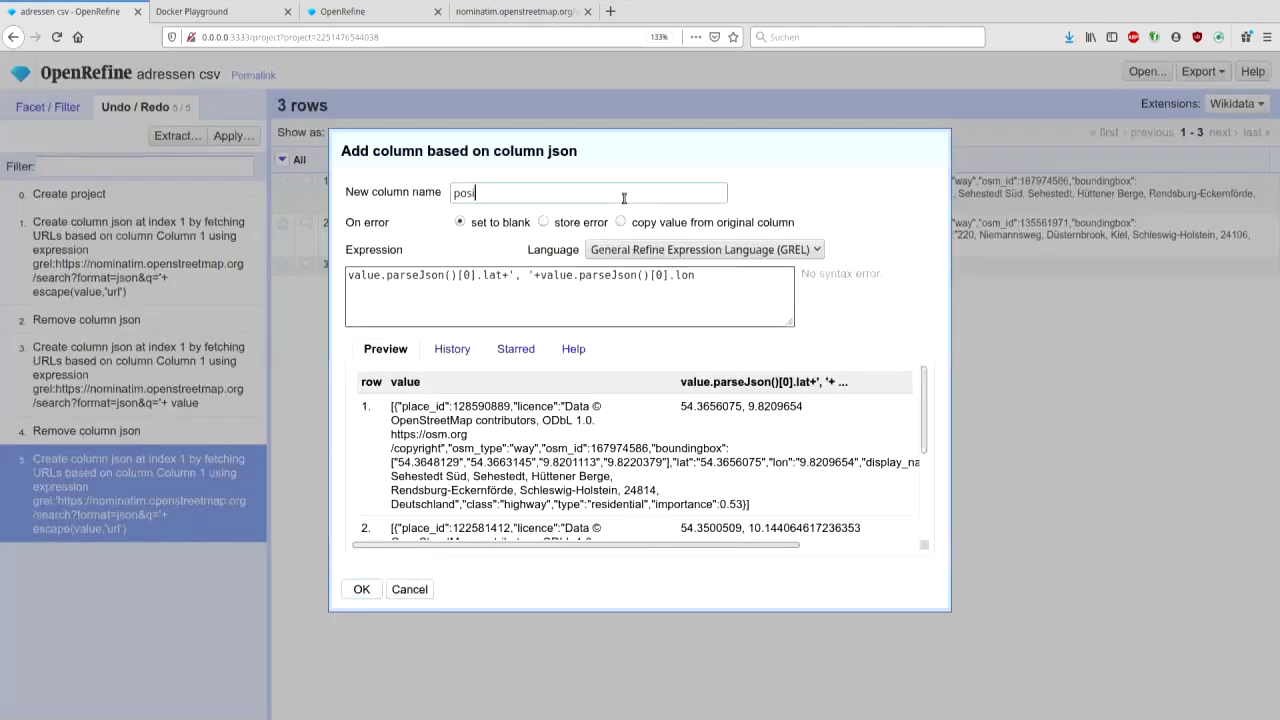
{"action": "left_click", "coordinate": [361, 590]}
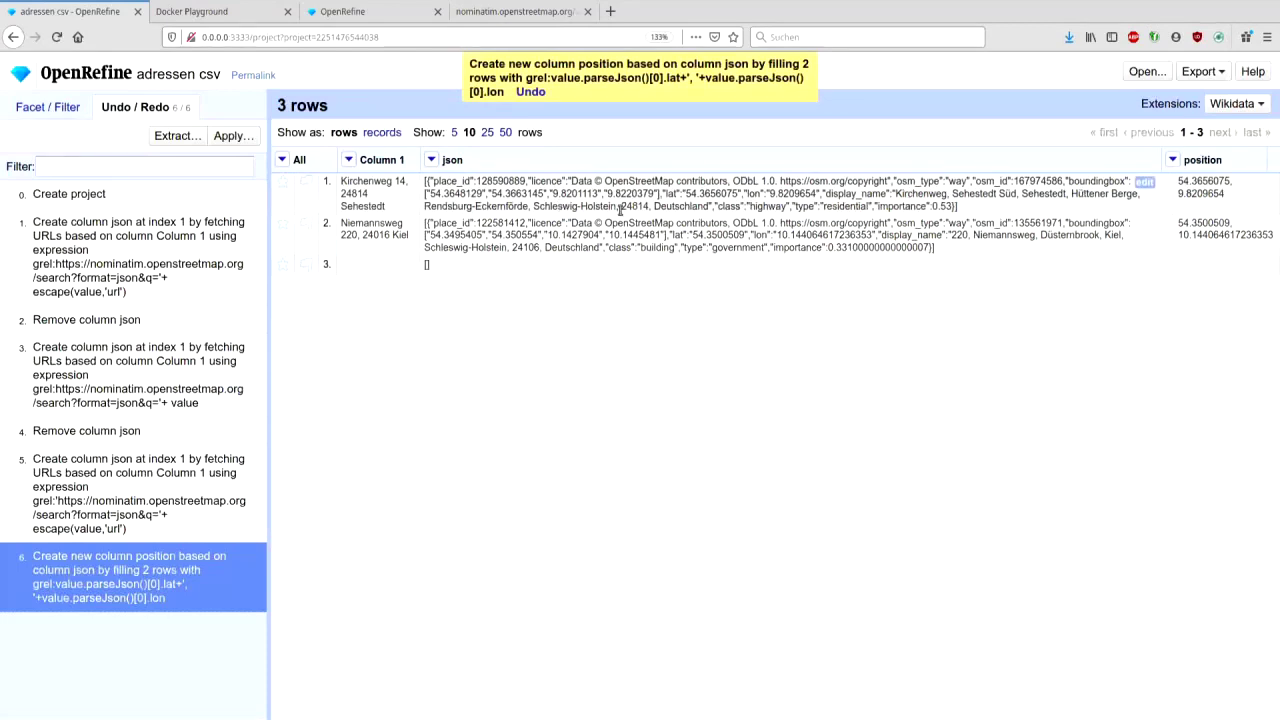
- Delete the json column from the adressen csv project
{"action": "left_click", "coordinate": [431, 160]}
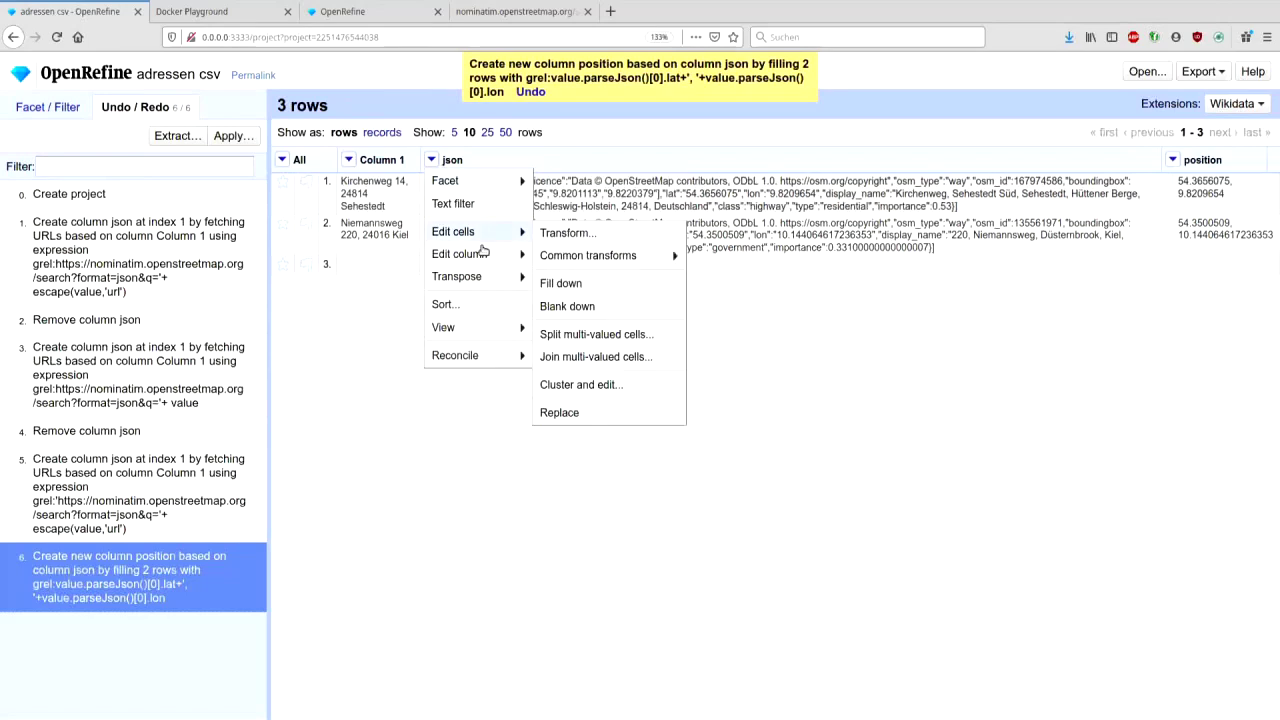
{"action": "mouse_move", "coordinate": [455, 254]}
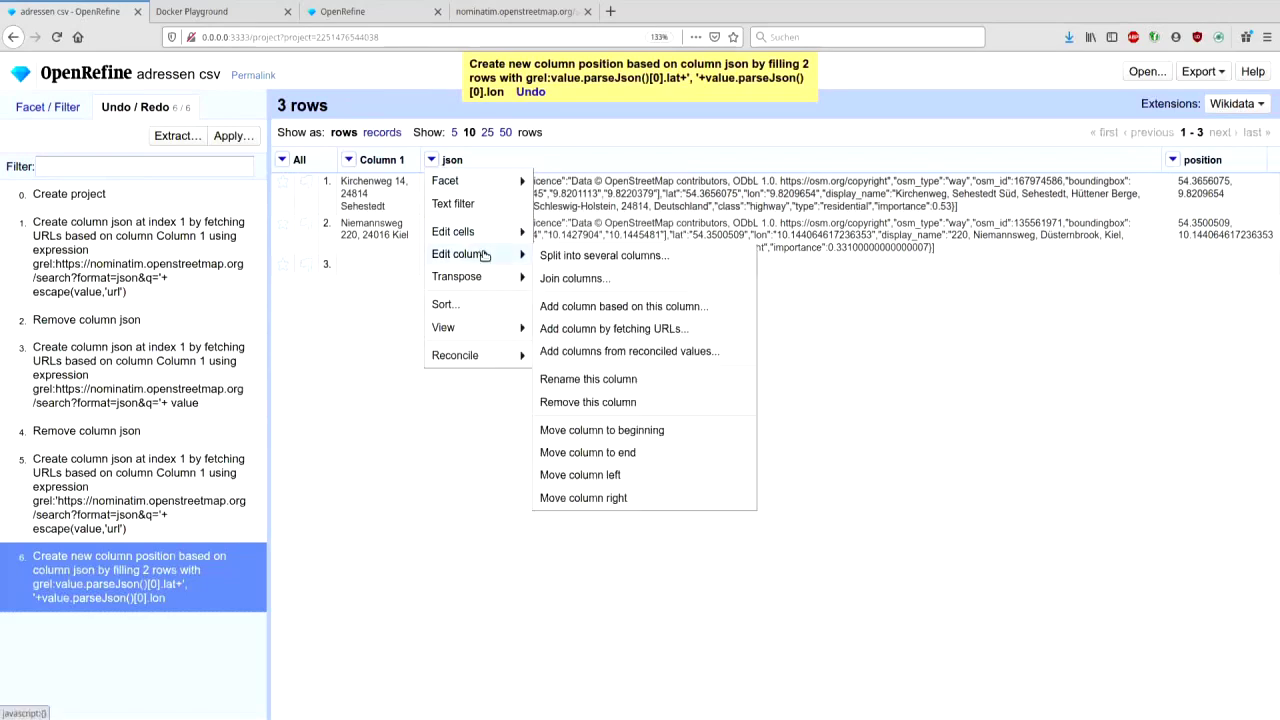
{"action": "left_click", "coordinate": [605, 402]}
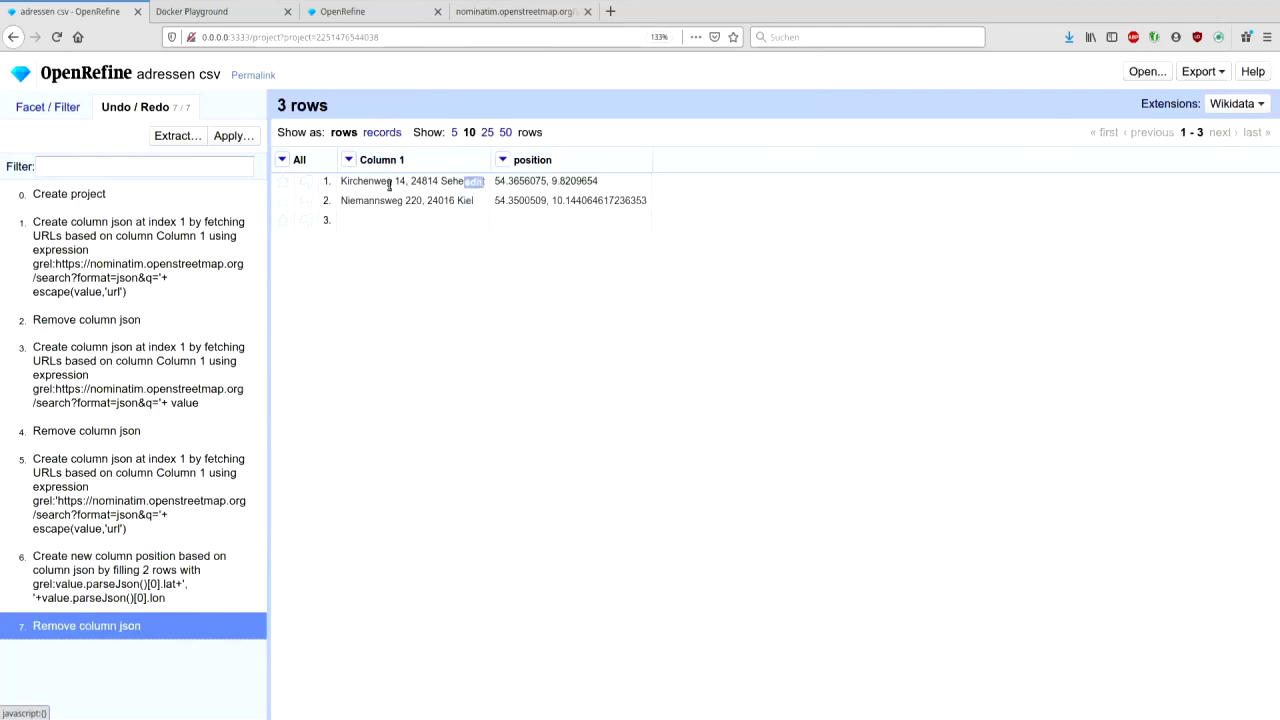
- Trim the browser address back to the OpenRefine start page 0.0.0.0:3333/
{"action": "left_click_drag", "start_coordinate": [255, 37], "coordinate": [581, 50]}
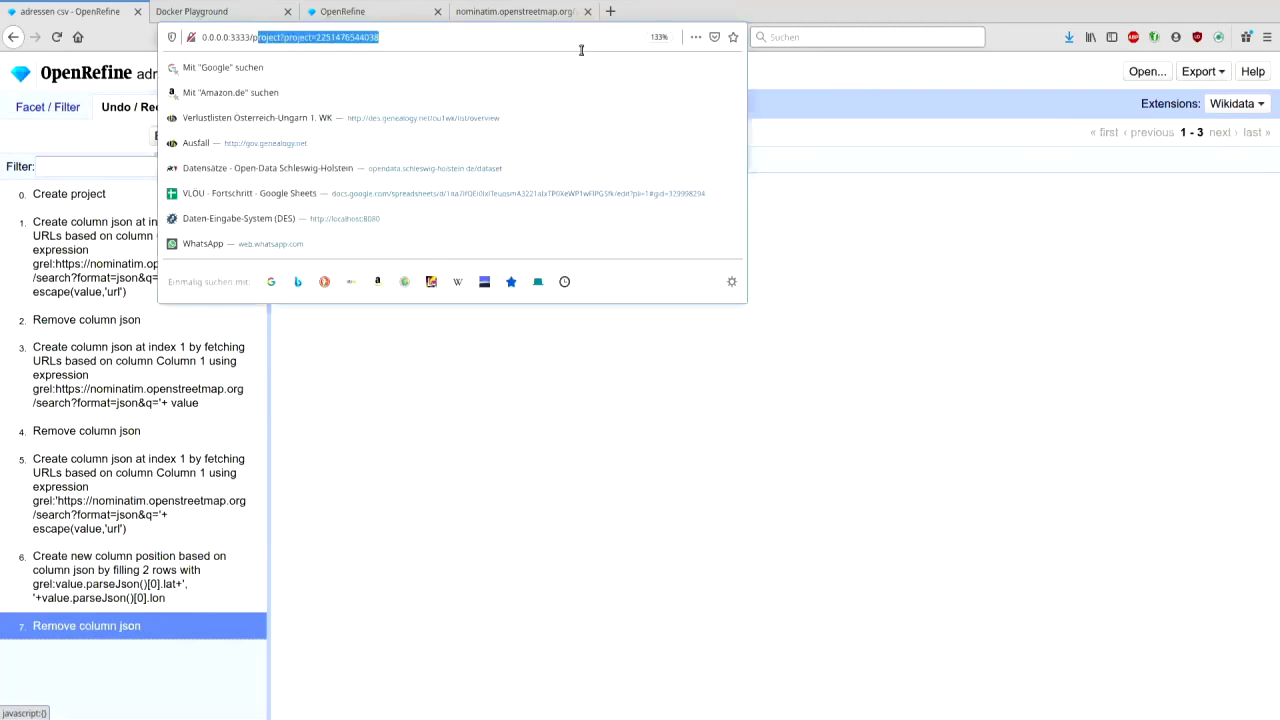
{"action": "key", "text": "BackSpace"}
{"action": "key", "text": "BackSpace"}
{"action": "key", "text": "Return"}
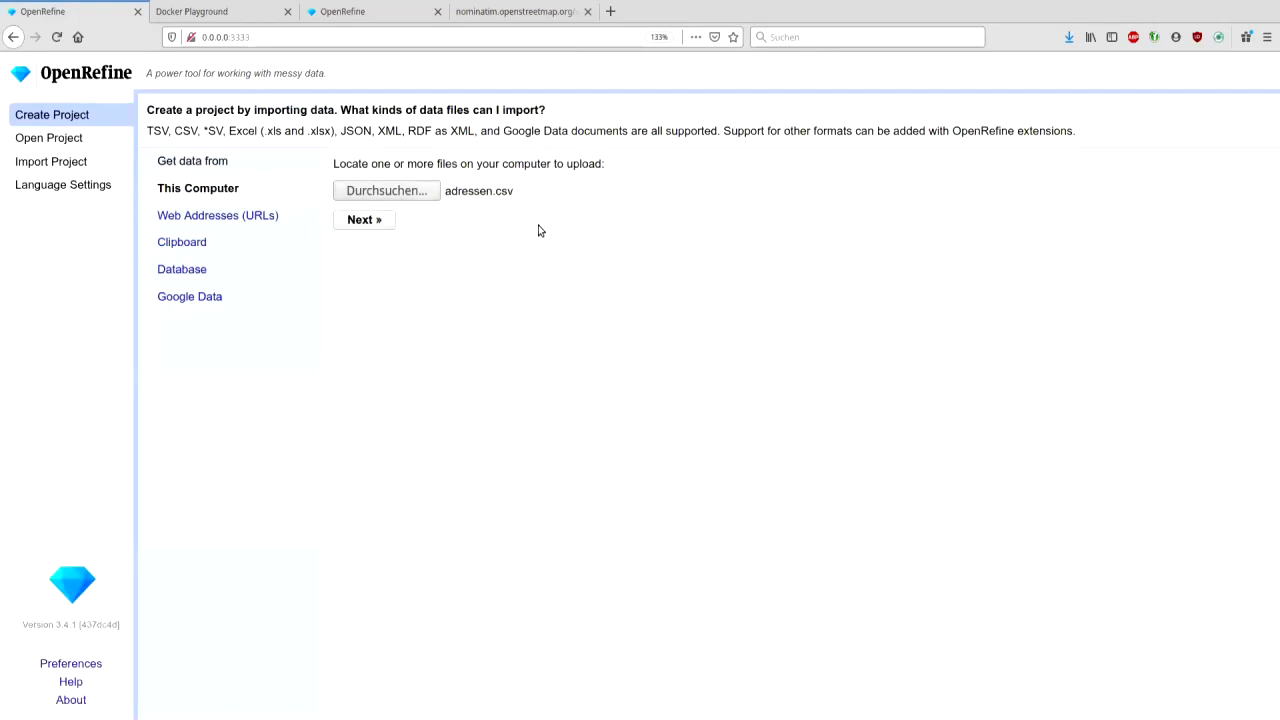
- Upload the line-based text file and create the briefe txt project
{"action": "left_click", "coordinate": [372, 220]}
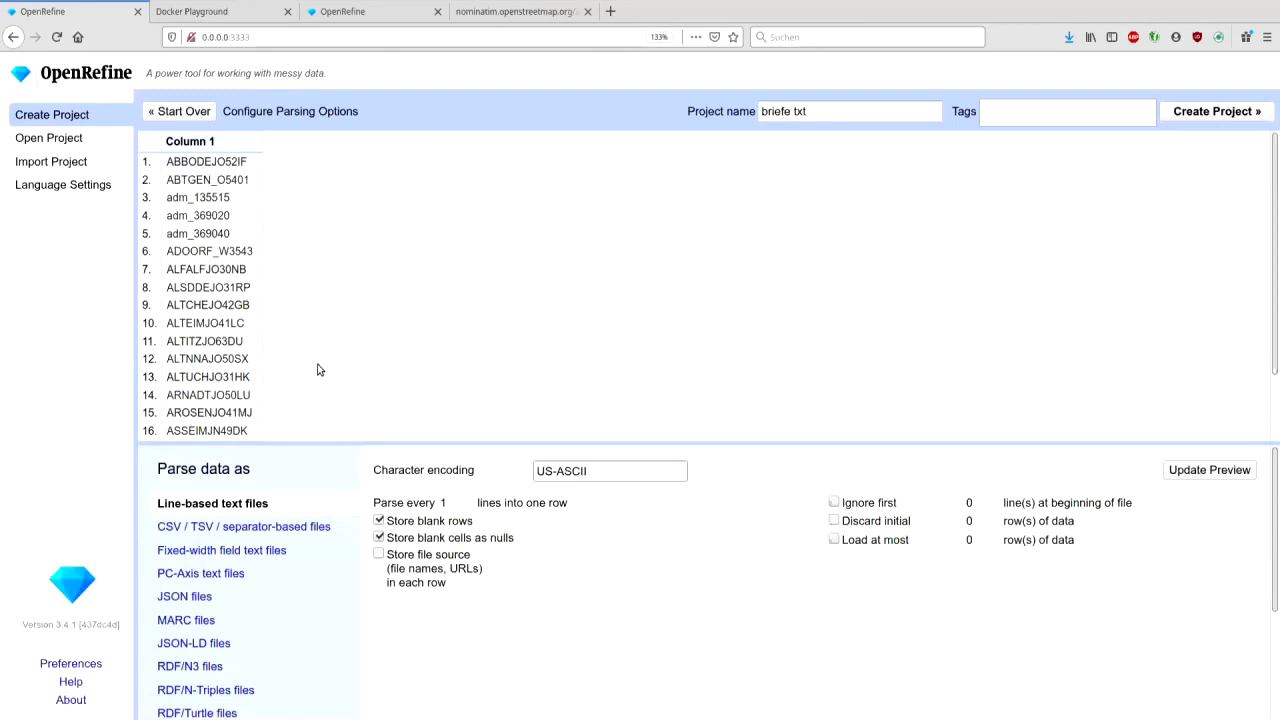
{"action": "scroll", "coordinate": [306, 340], "scroll_direction": "down", "scroll_amount": 1}
{"action": "scroll", "coordinate": [306, 340], "scroll_direction": "up", "scroll_amount": 1}
{"action": "left_click", "coordinate": [1211, 113]}
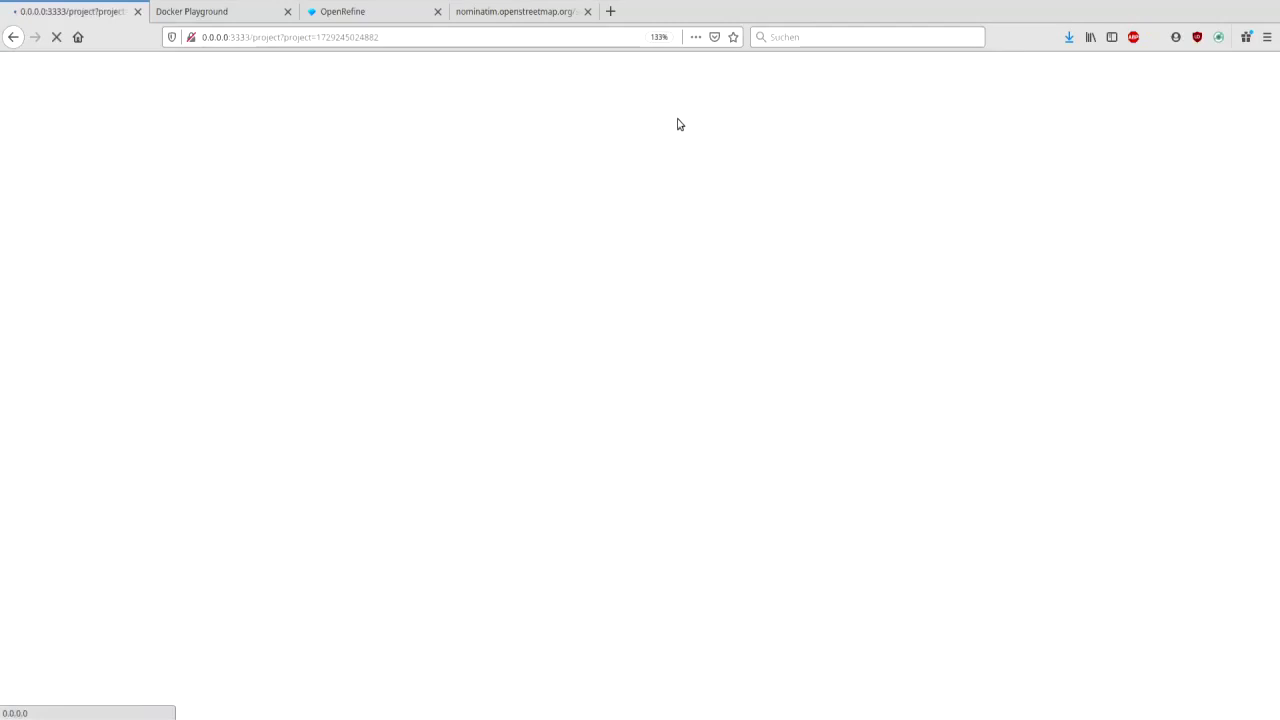
- Open the GOV map generator at gov.genealogy.net in the Nominatim tab
{"action": "left_click", "coordinate": [476, 11]}
{"action": "left_click", "coordinate": [483, 37]}
{"action": "type", "text": "gov.genealogy.net/ma"}
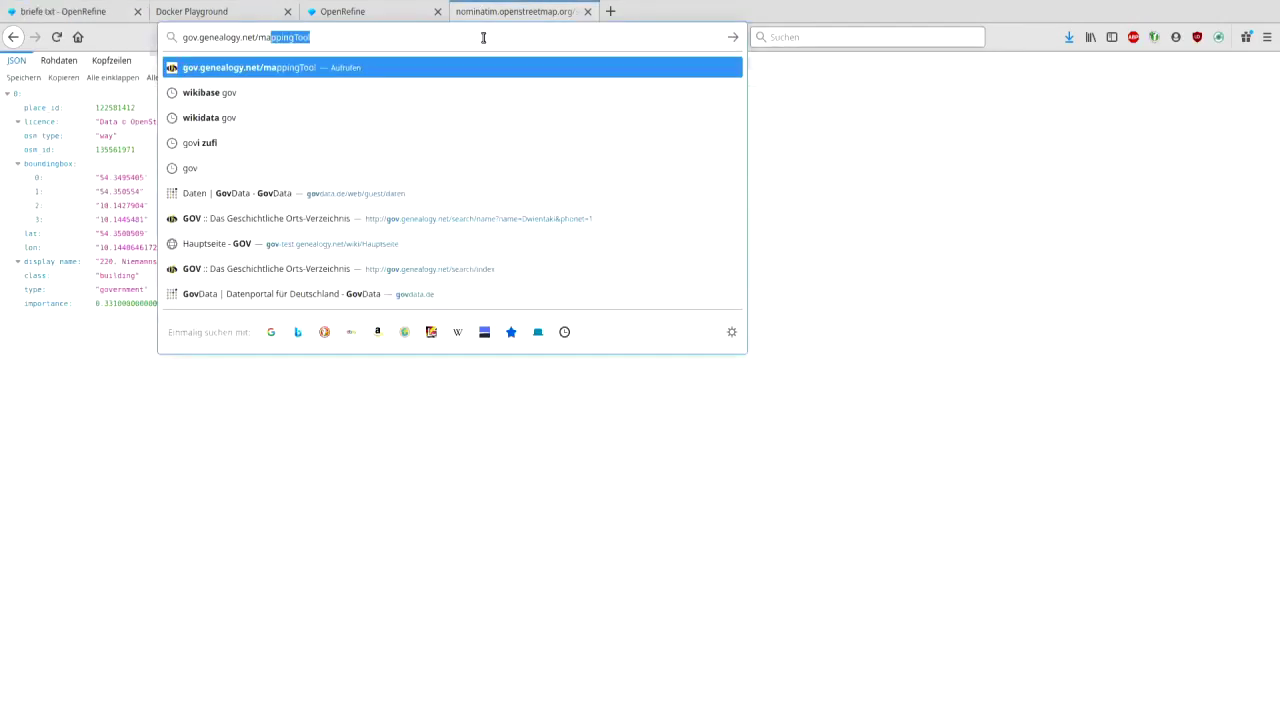
{"action": "key", "text": "Return"}
{"action": "left_click", "coordinate": [62, 11]}
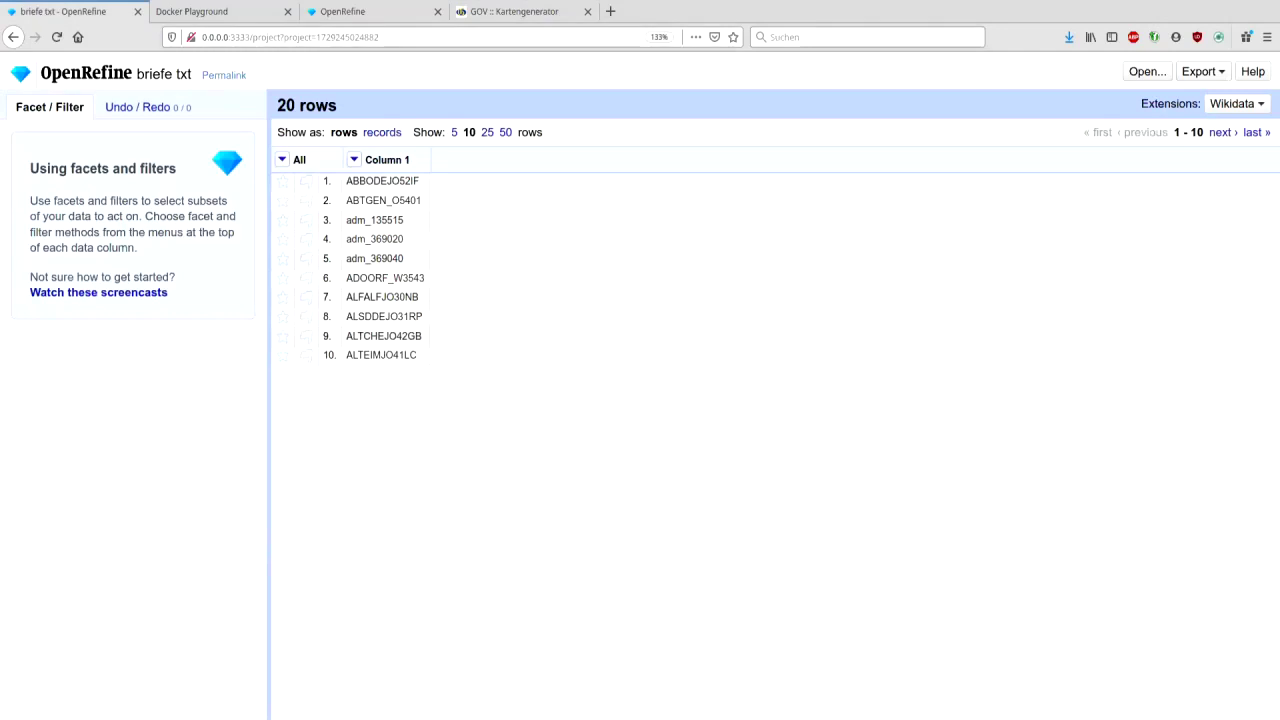
- Paste the GOV IDs, generate their map, then close it and return to briefe txt
{"action": "left_click", "coordinate": [514, 11]}
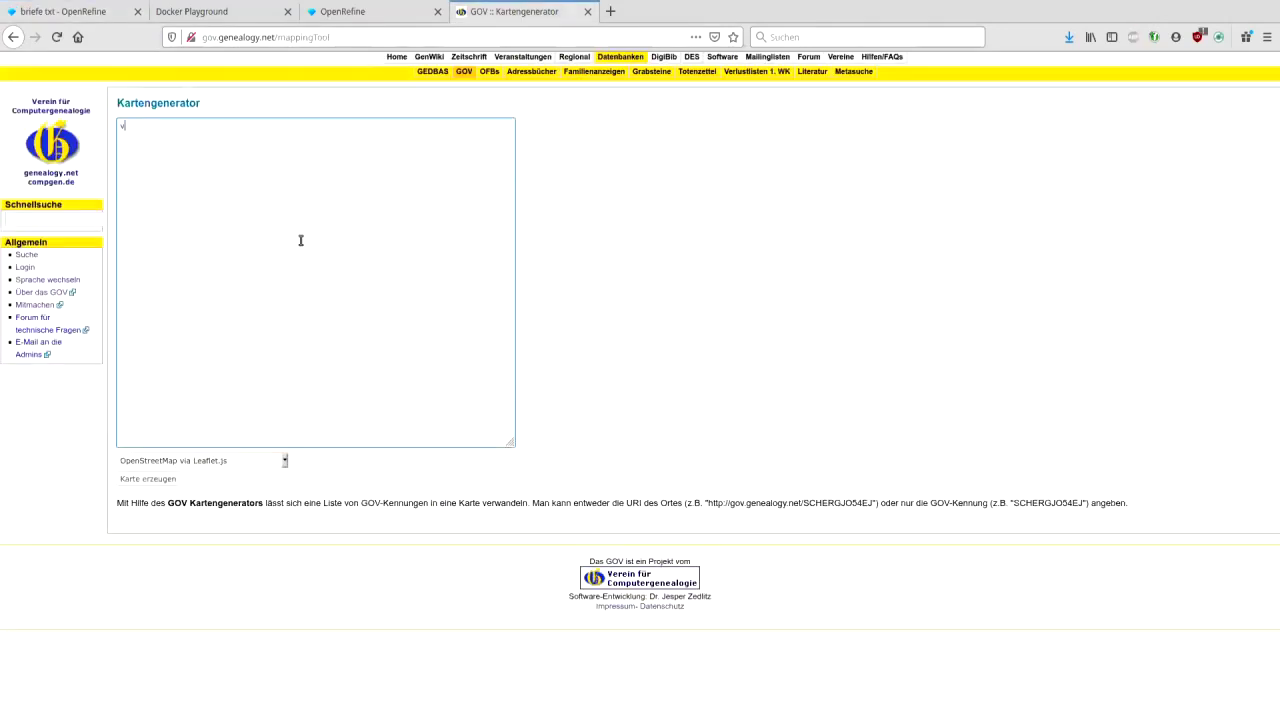
{"action": "type", "text": "ABBODEJO52JF ABTGEN_O5401 adm_135515 adm_369020 adm_369040 ADOORF_W3543 ALFALFJO30NB ALSDDEJO31RP ALTCHEJO42GB ALTEIMJO41LC ALTITZJO63DU ALTNNAJO50SX ALTUCHJO31HK ARNADTJO50LU AROSENJO41MJ ASSEIMJN49DK AUGURGJN58KI AUIGENJN48SJ AUMUM1JO50WQ AUWYL1JN39HV"}
{"action": "left_click", "coordinate": [160, 481]}
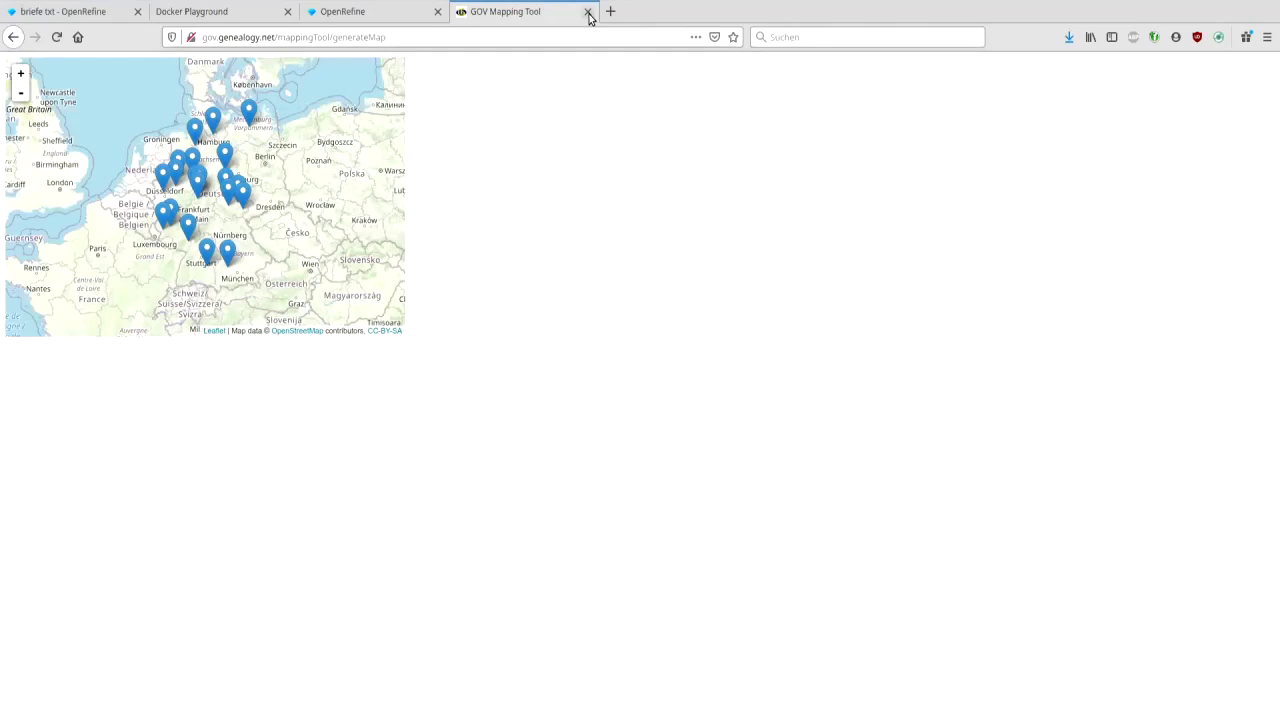
{"action": "left_click", "coordinate": [587, 12]}
{"action": "left_click", "coordinate": [88, 18]}
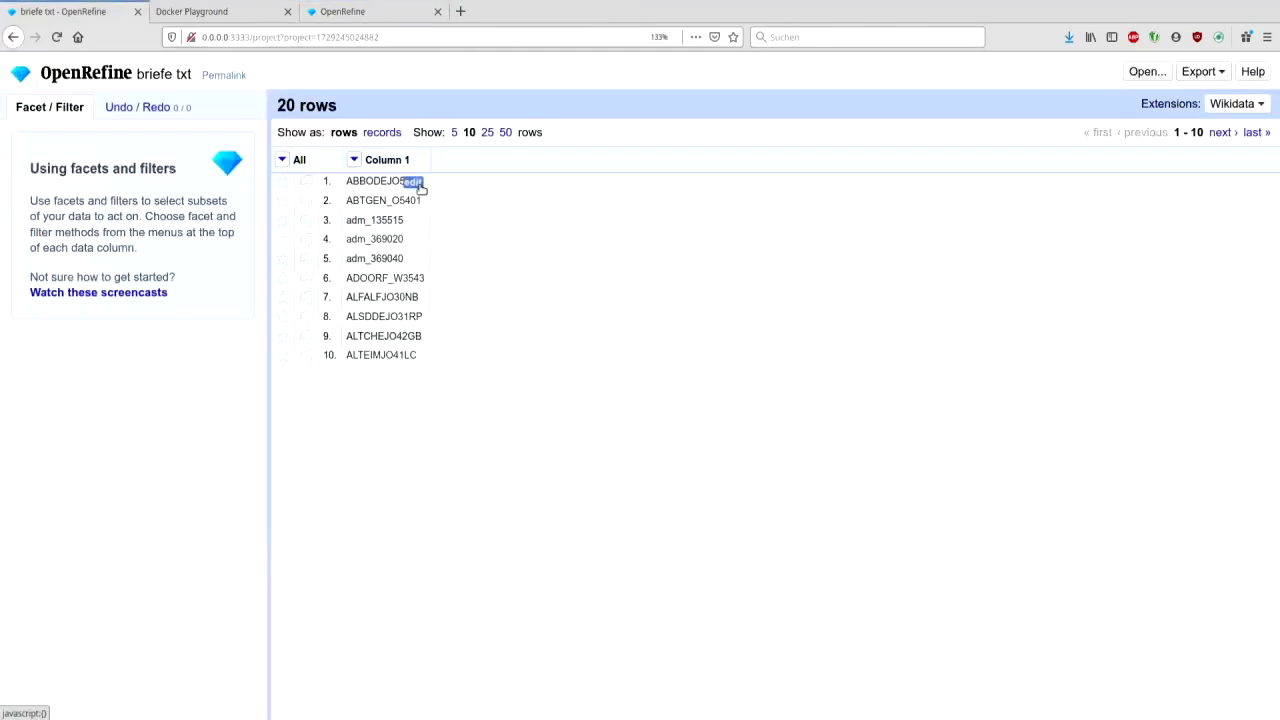
{"action": "left_click", "coordinate": [355, 160]}
{"action": "mouse_move", "coordinate": [423, 256]}
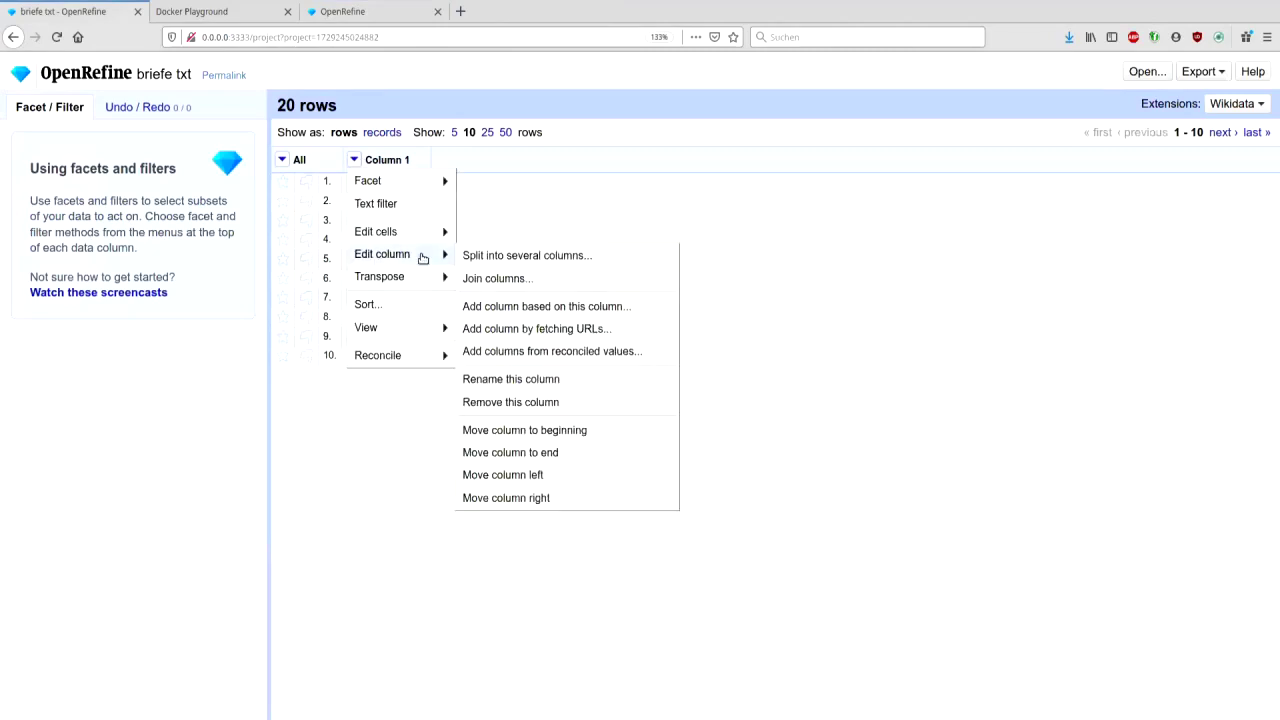
{"action": "left_click", "coordinate": [527, 331]}
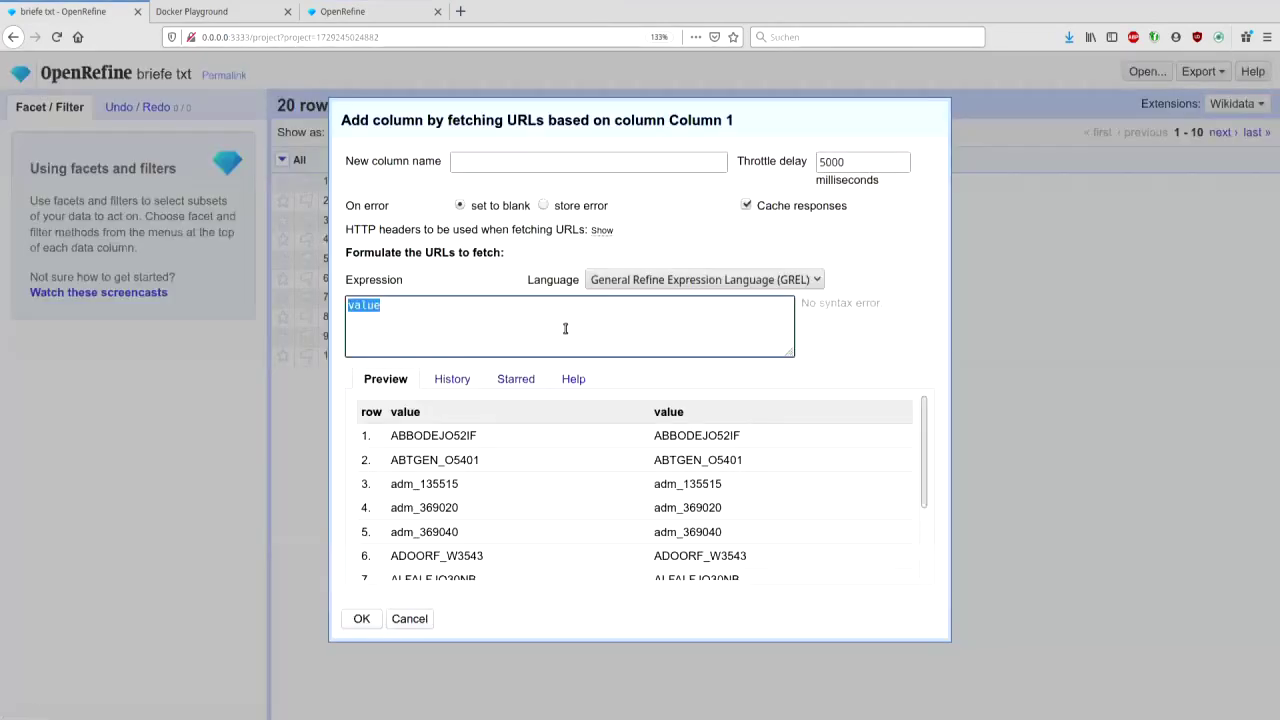
{"action": "type", "text": "'https://gov.genealogy.net/api"}
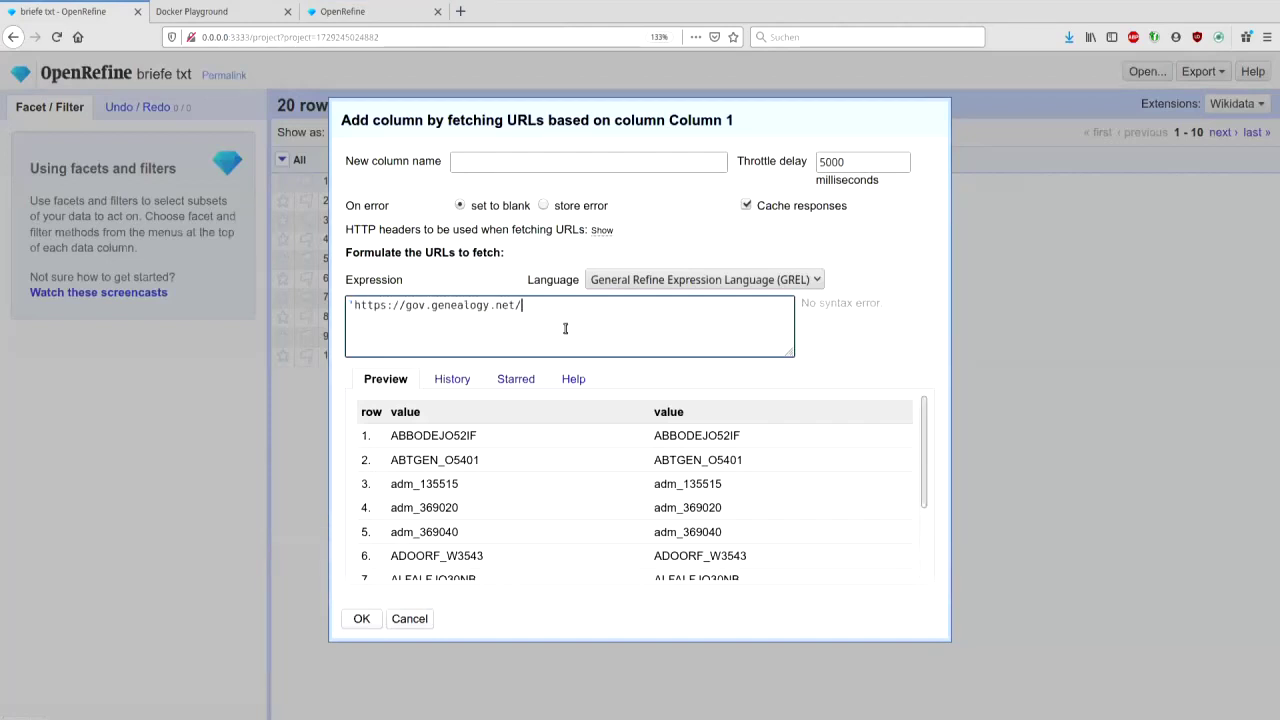
{"action": "left_click", "coordinate": [461, 13]}
{"action": "type", "text": "gov.genealogy.net/ap"}
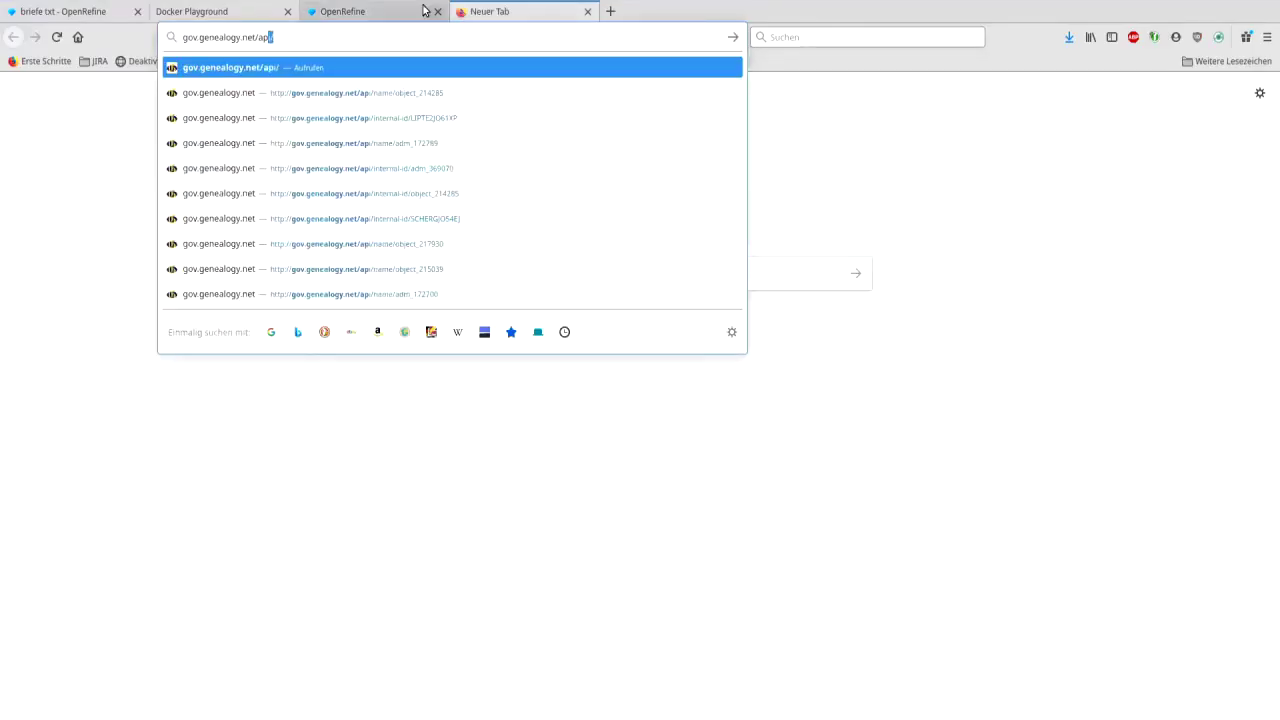
{"action": "left_click", "coordinate": [54, 12]}
{"action": "type", "text": "name"}
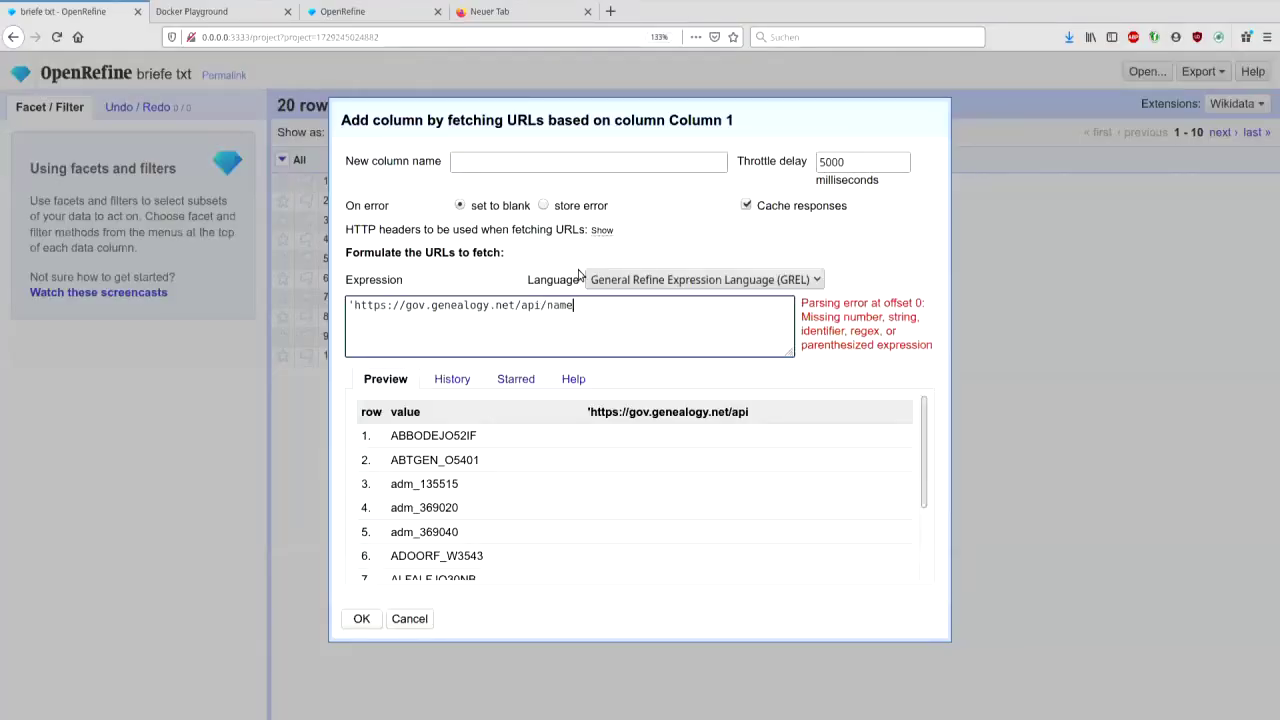
{"action": "type", "text": "/' + value"}
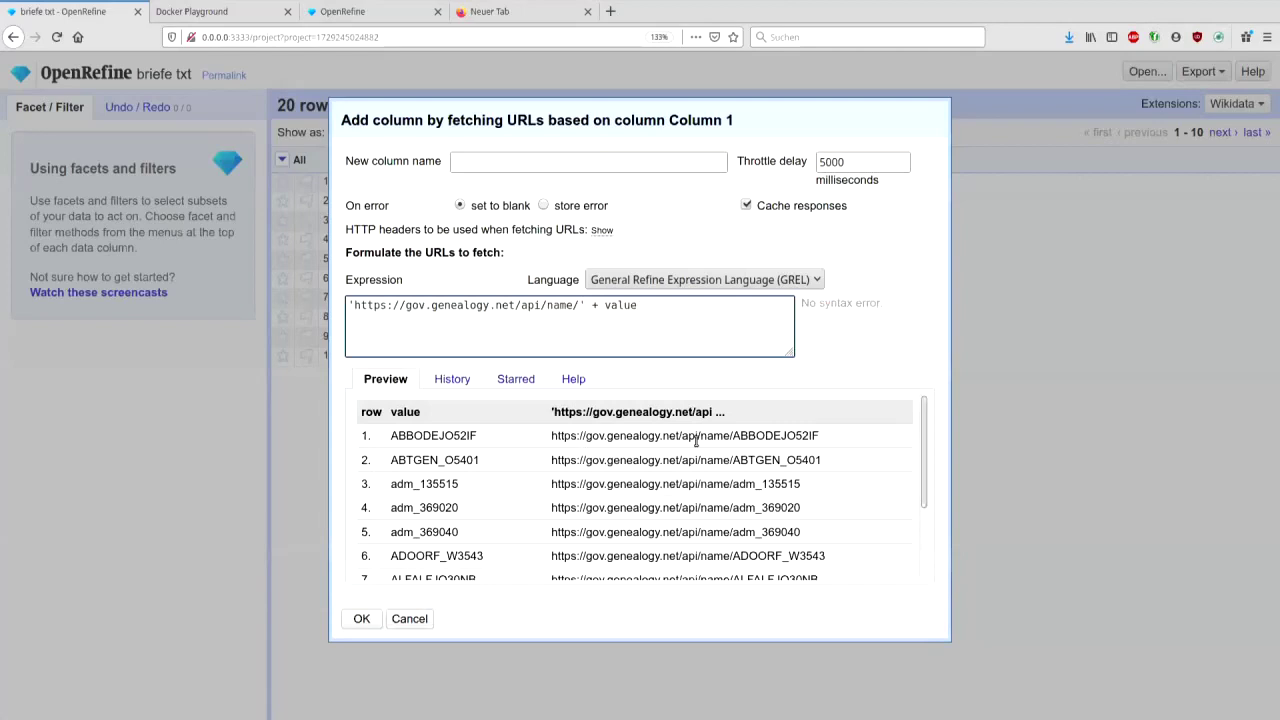
- Name the column Name, set the throttle delay to 500 ms, and fetch
{"action": "left_click", "coordinate": [675, 165]}
{"action": "type", "text": "Name"}
{"action": "left_click_drag", "start_coordinate": [826, 163], "coordinate": [811, 163]}
{"action": "type", "text": "5"}
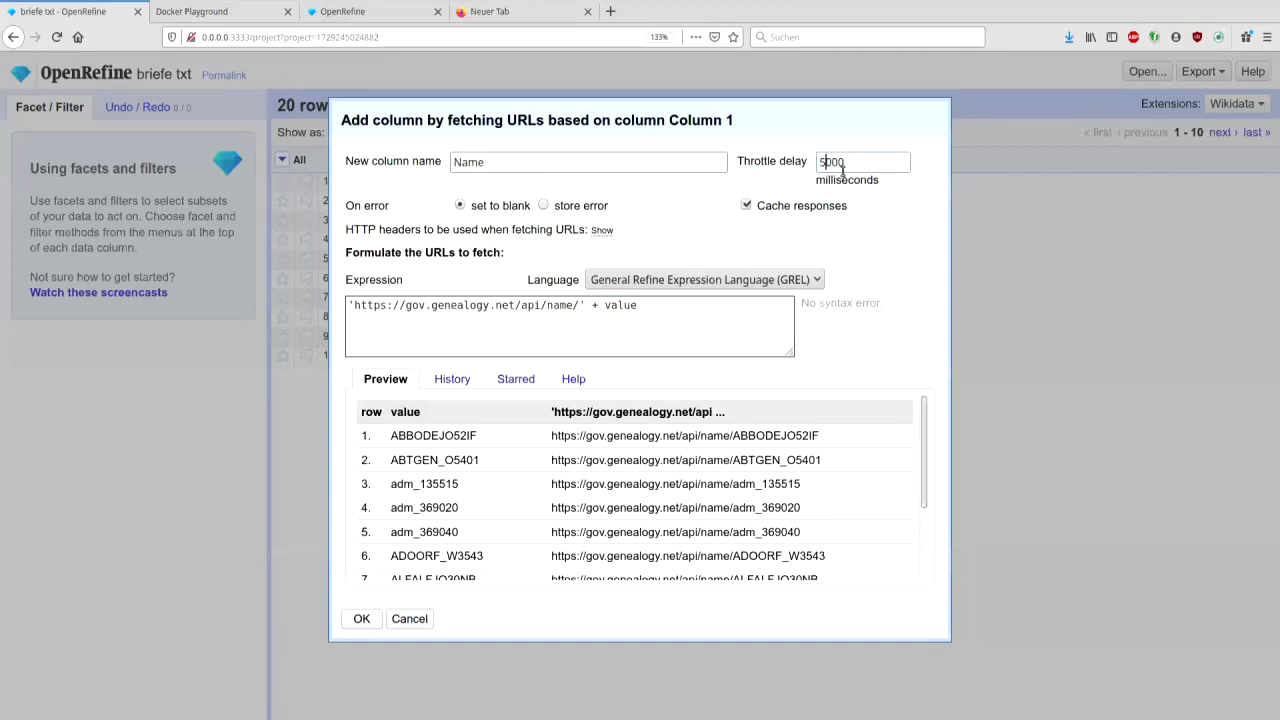
{"action": "key", "text": "Delete"}
{"action": "left_click", "coordinate": [363, 622]}
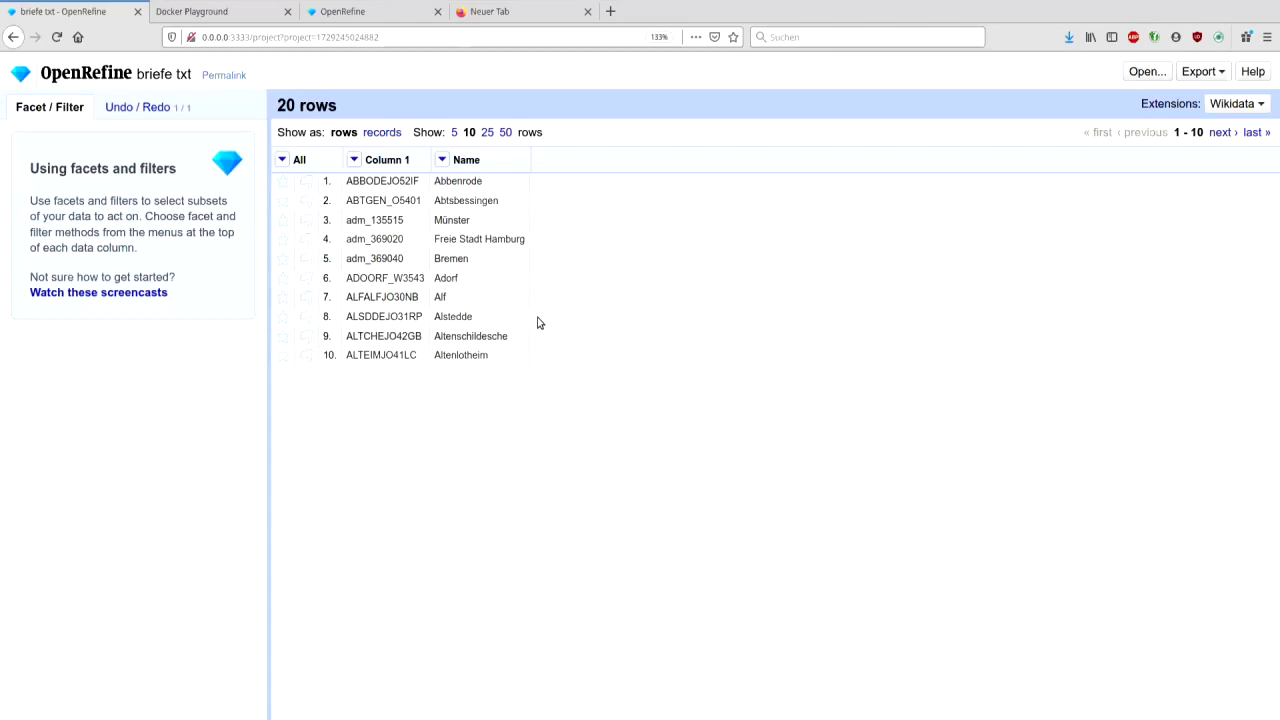
{"action": "left_click", "coordinate": [352, 162]}
{"action": "mouse_move", "coordinate": [392, 258]}
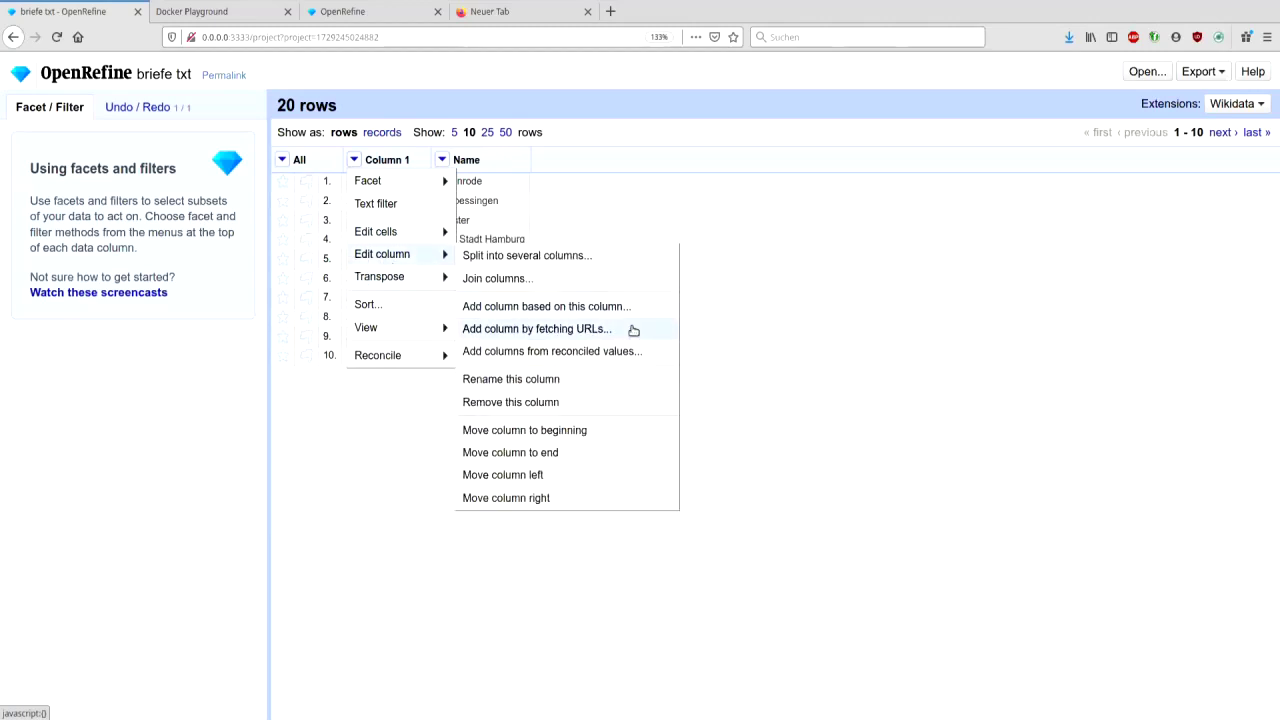
{"action": "left_click", "coordinate": [633, 330]}
{"action": "left_click", "coordinate": [449, 380]}
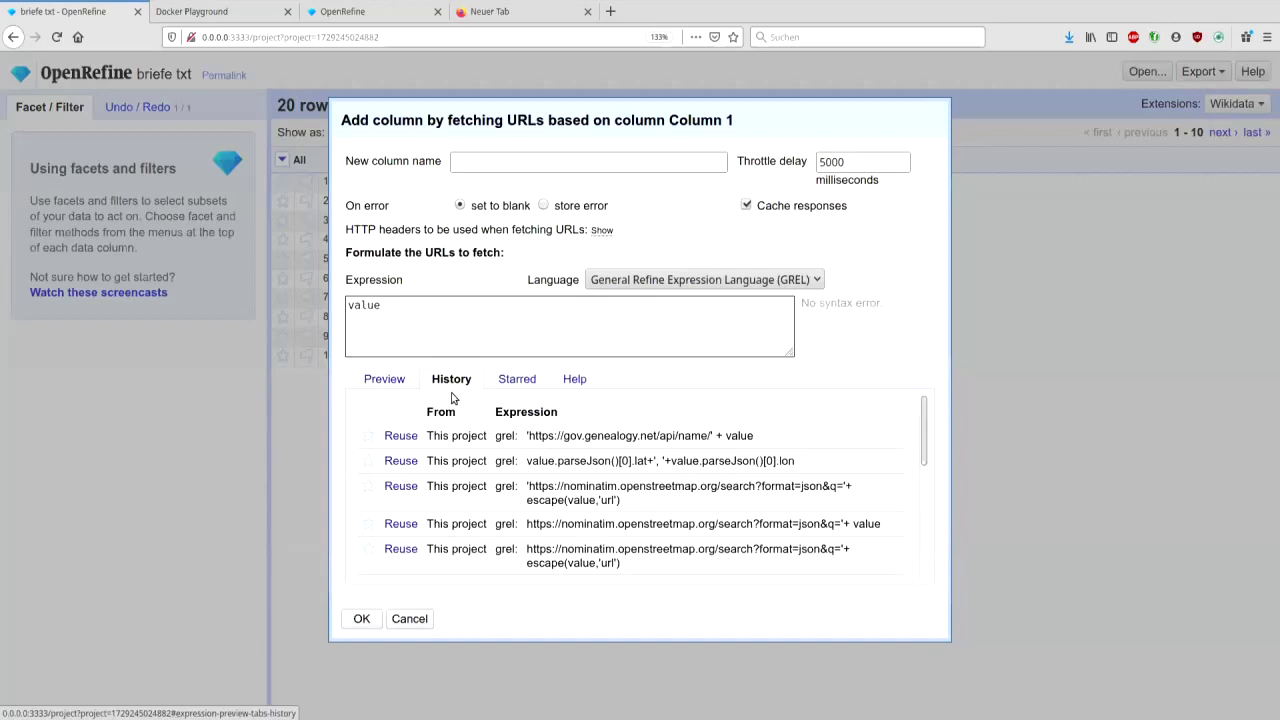
{"action": "left_click", "coordinate": [400, 435]}
{"action": "double_click", "coordinate": [557, 305]}
{"action": "type", "text": "position/' +"}
{"action": "left_click", "coordinate": [574, 170]}
{"action": "type", "text": "Position"}
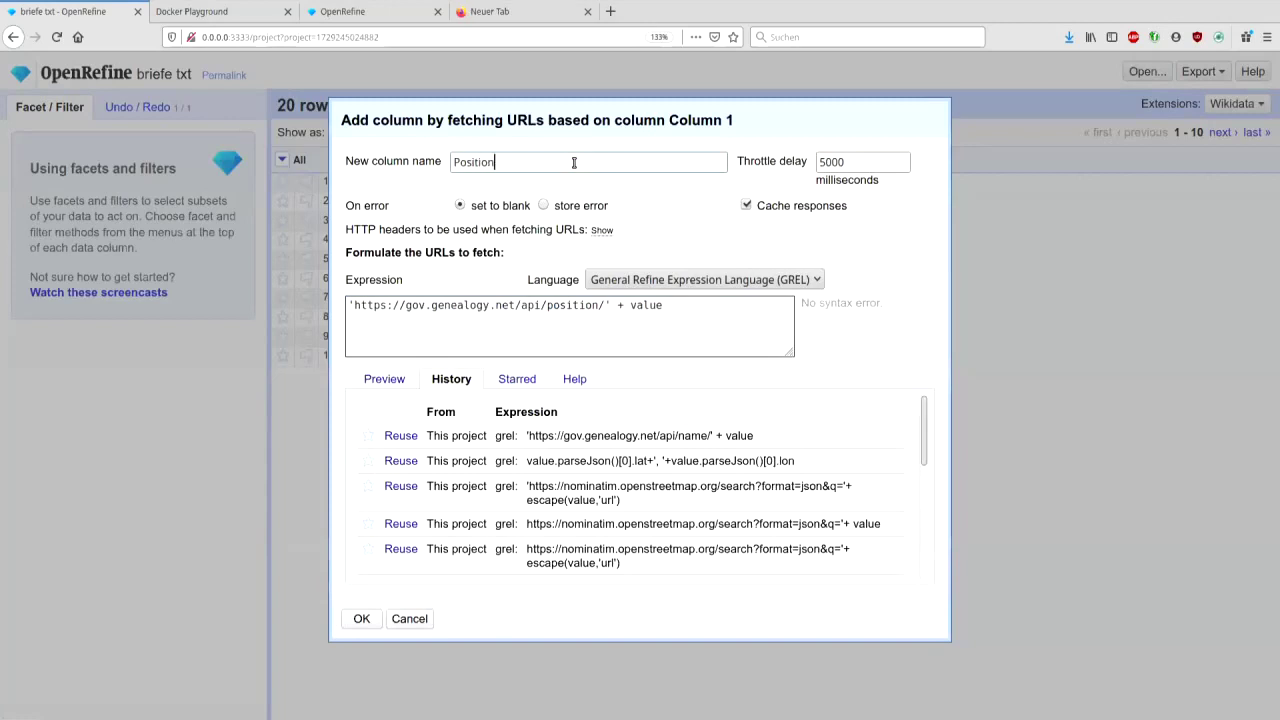
{"action": "left_click", "coordinate": [361, 618]}
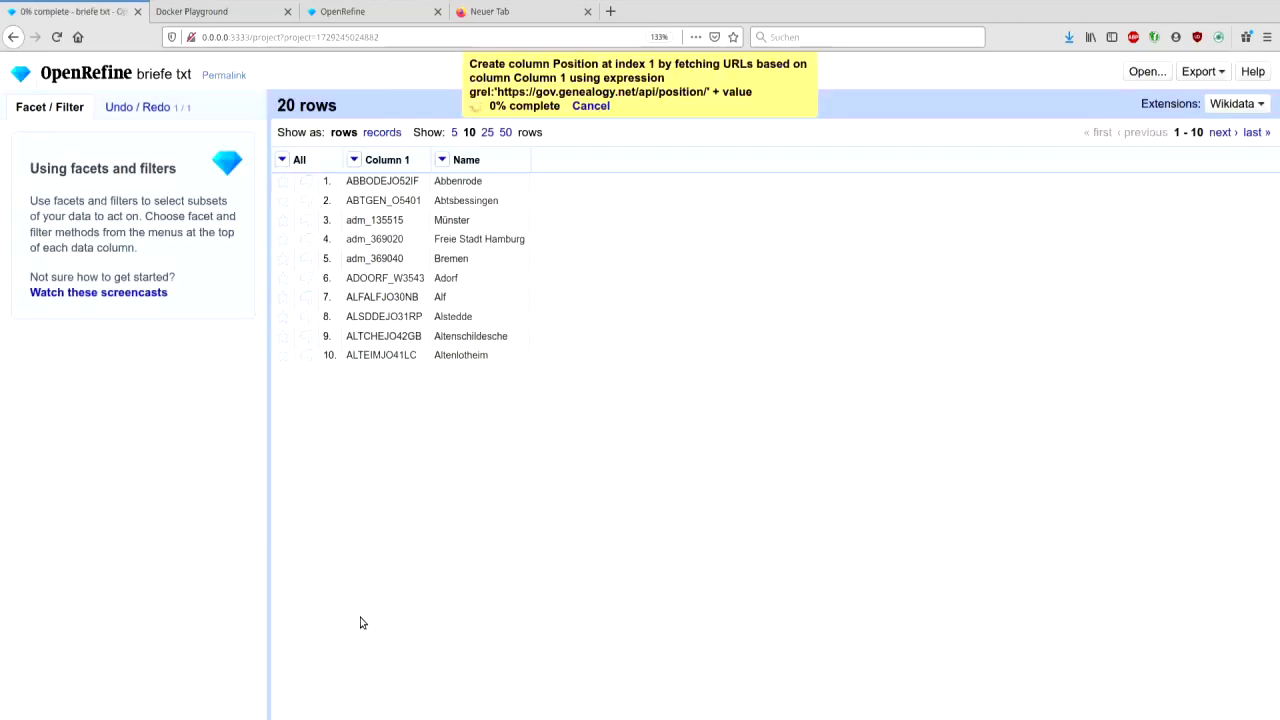
{"action": "left_click", "coordinate": [596, 107]}
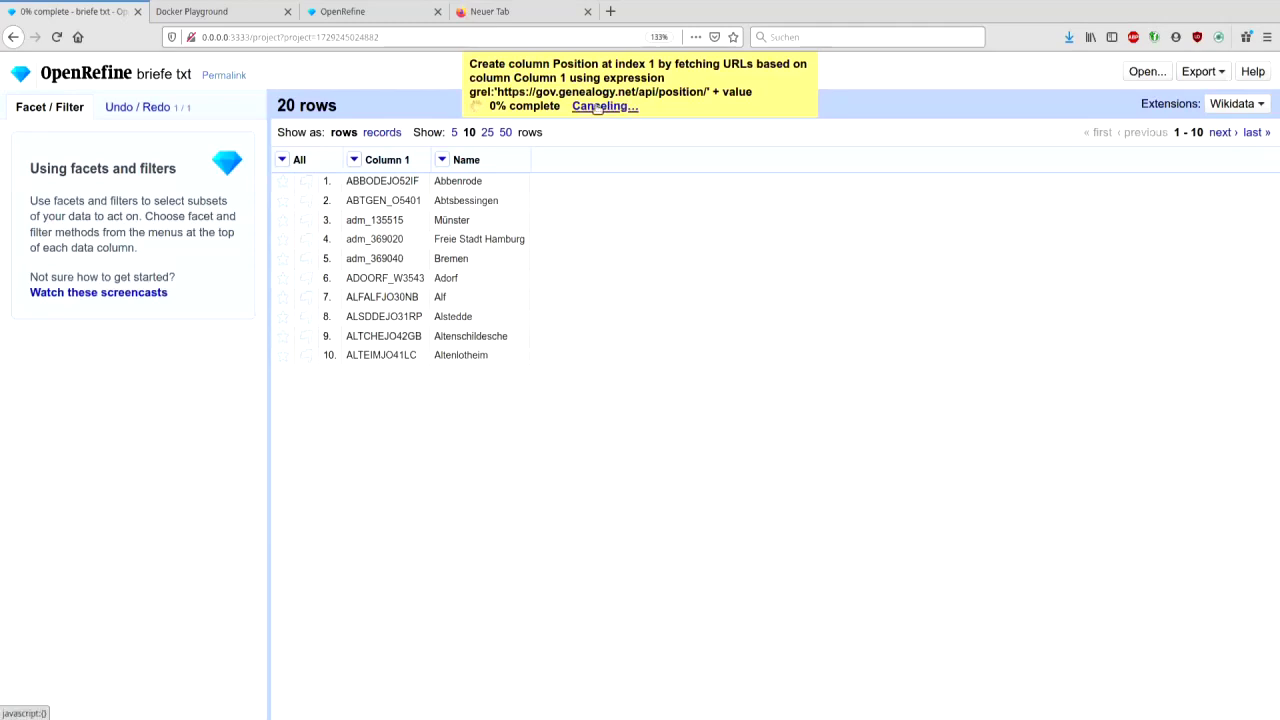
{"action": "left_click", "coordinate": [355, 160]}
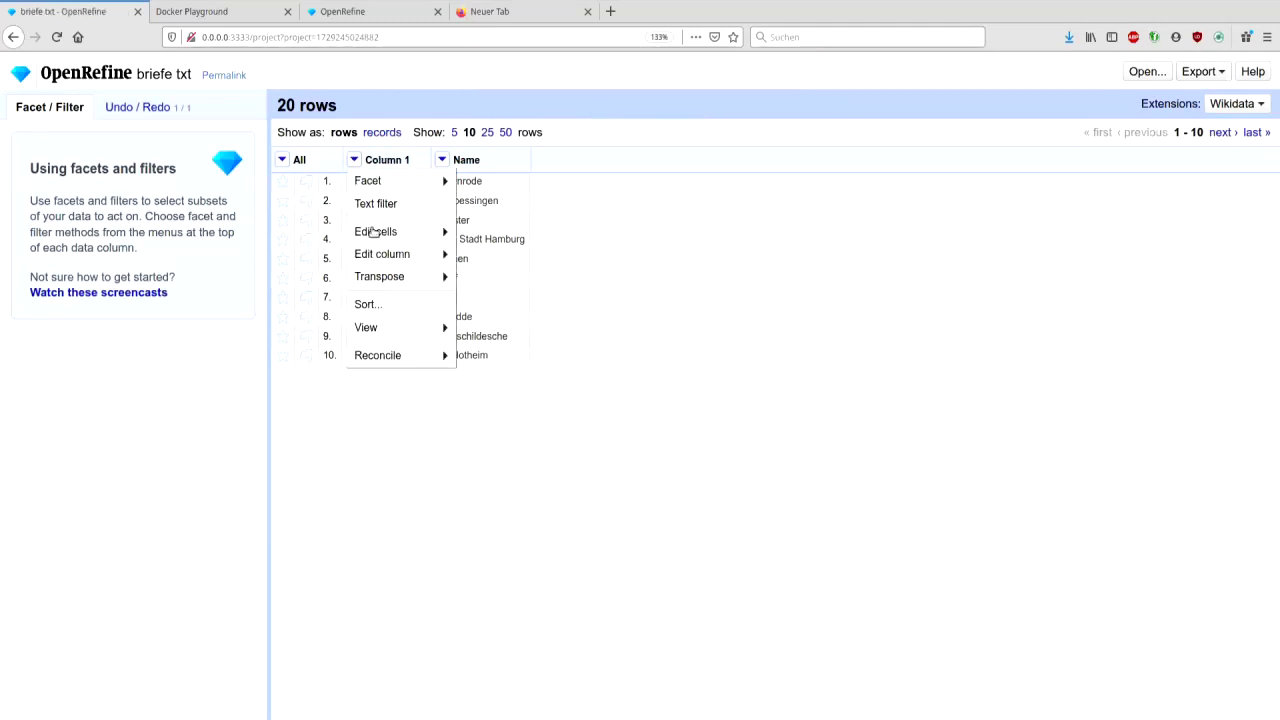
- From Column 1, fetch URLs using the reused GOV position expression into a 'Position' column with 500 ms throttle
{"action": "mouse_move", "coordinate": [400, 232]}
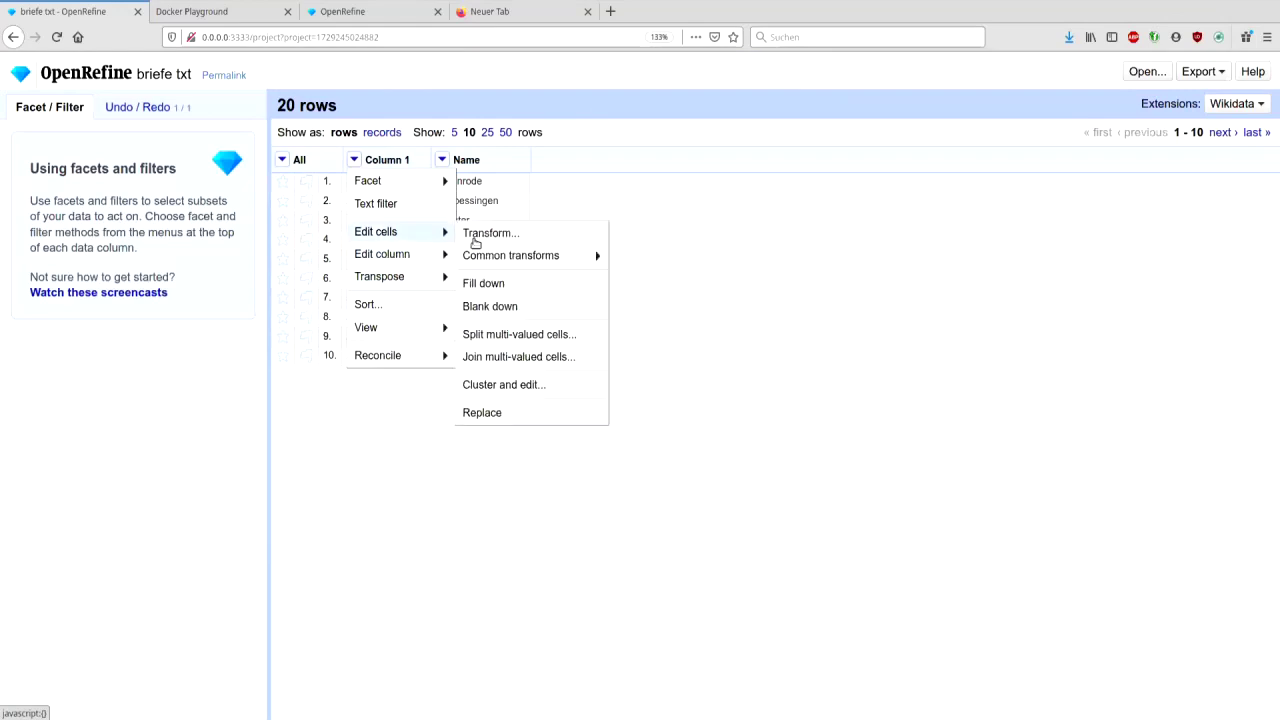
{"action": "mouse_move", "coordinate": [400, 254]}
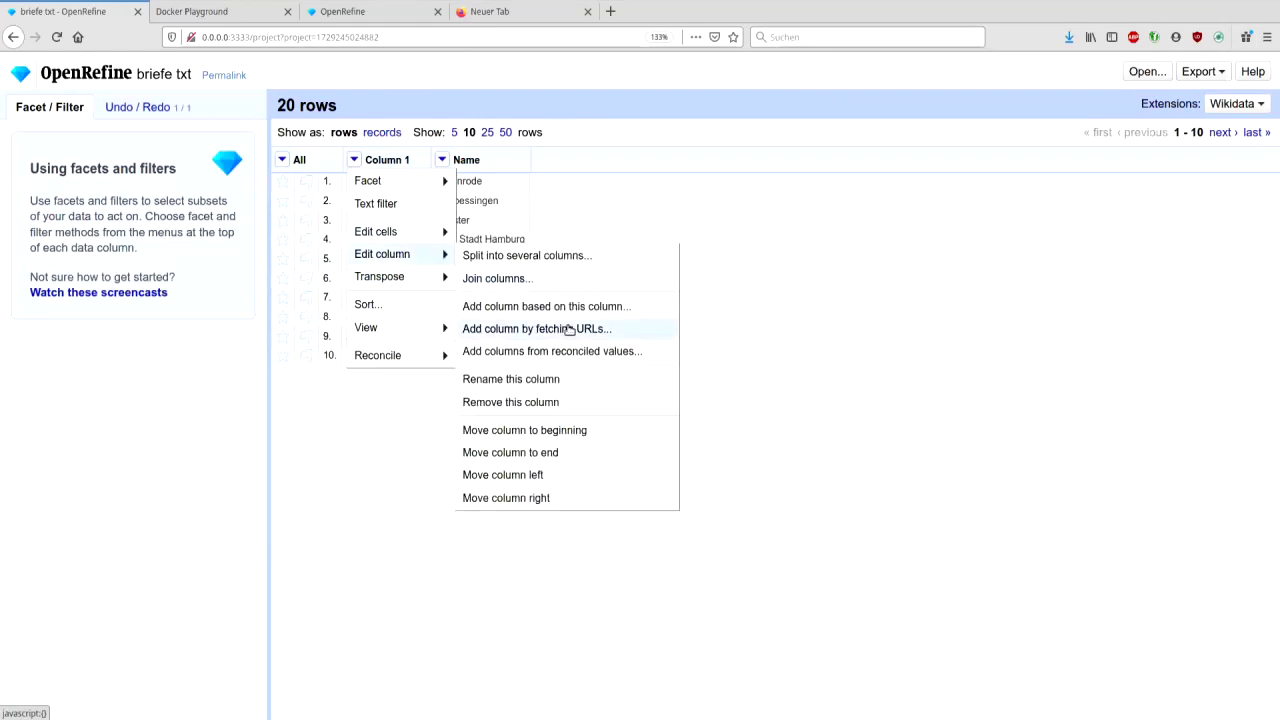
{"action": "left_click", "coordinate": [569, 329]}
{"action": "left_click", "coordinate": [463, 381]}
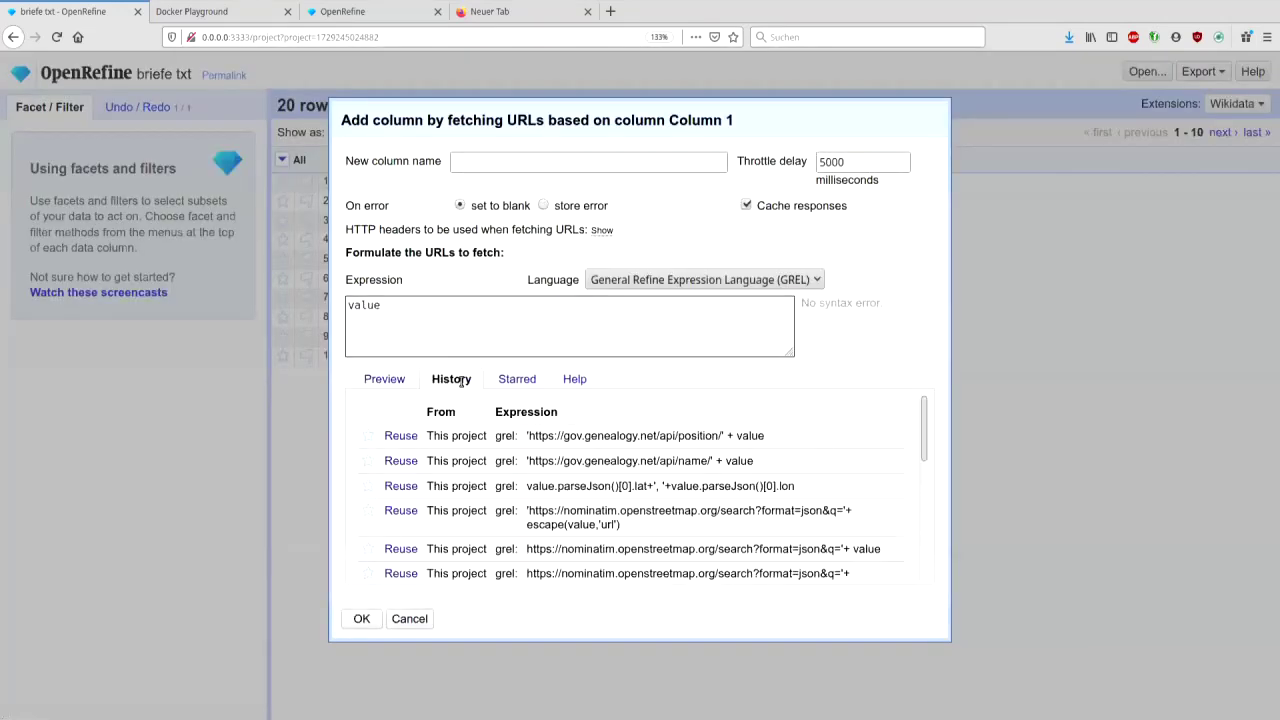
{"action": "left_click", "coordinate": [400, 435]}
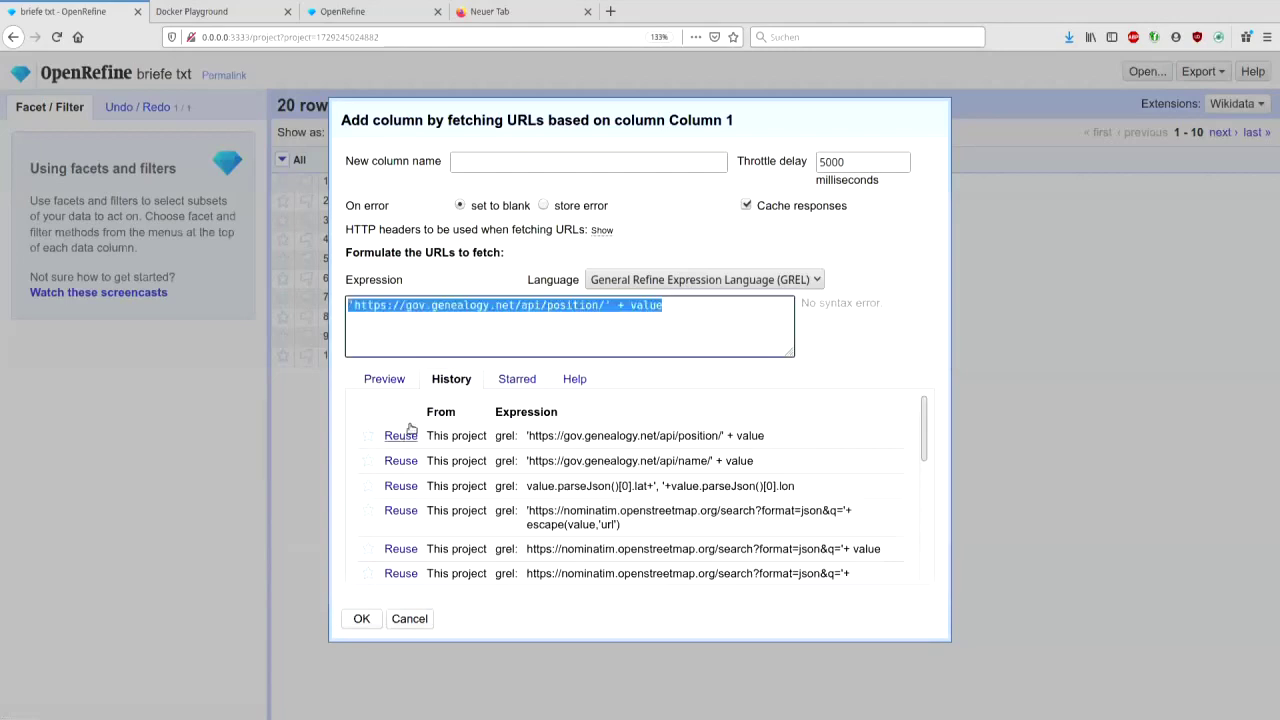
{"action": "left_click", "coordinate": [855, 165]}
{"action": "key", "text": "BackSpace"}
{"action": "key", "text": "shift+Tab"}
{"action": "type", "text": "Position"}
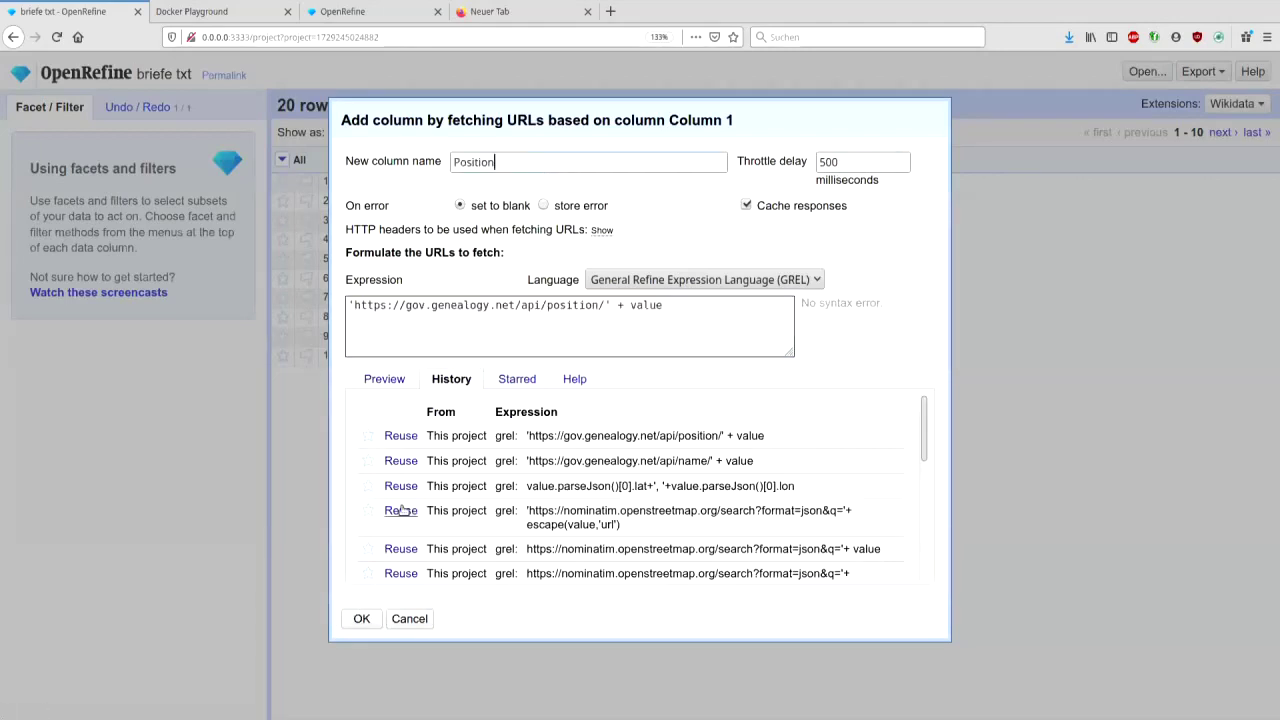
{"action": "left_click", "coordinate": [361, 618]}
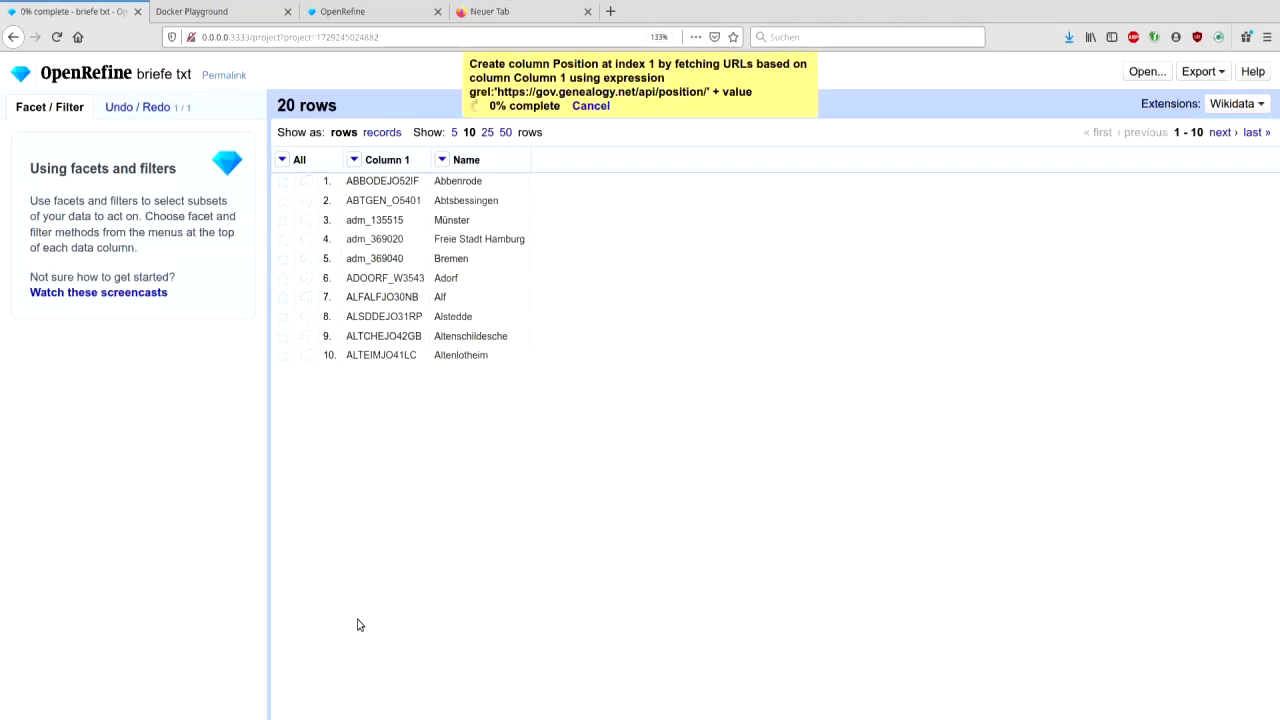